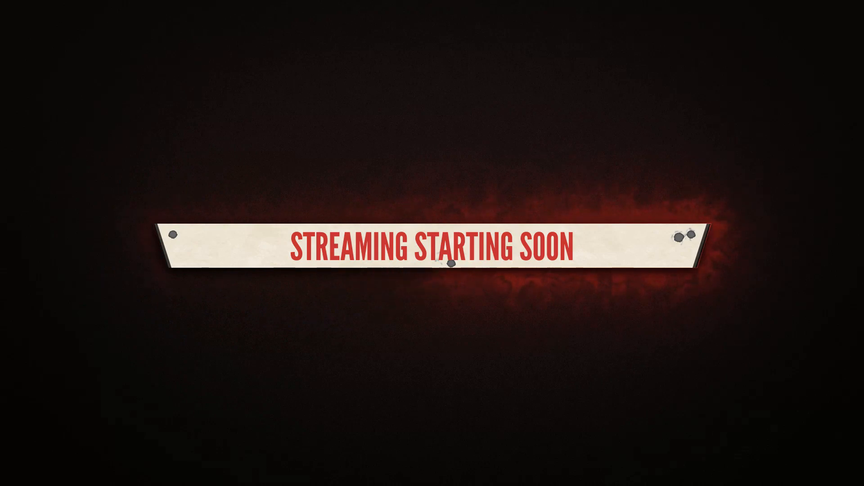
Switch the stream to the Live Scene in Streamlabs OBS and minimize it to reveal the Revit home screen
click(51, 351)
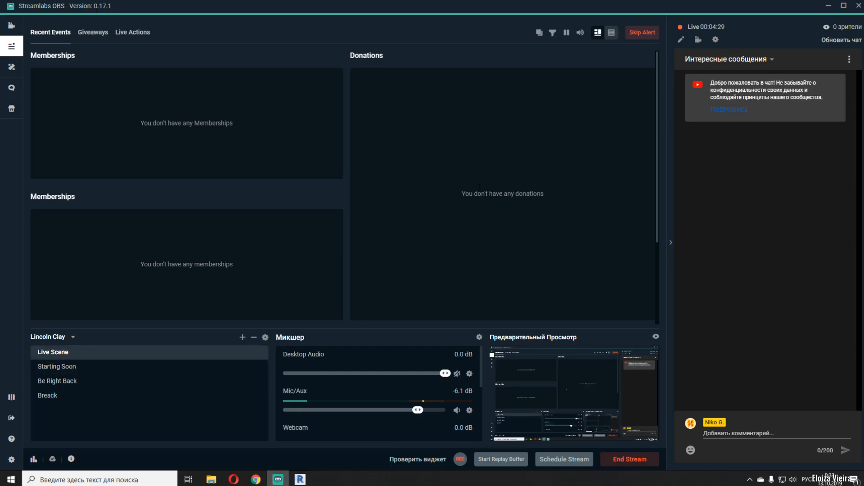
click(828, 6)
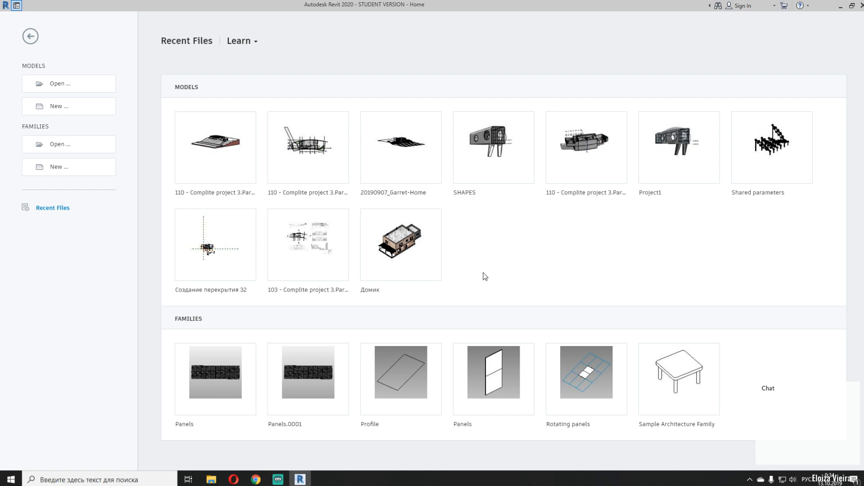
Mute the Mic/Aux channel in Streamlabs OBS, select the Starting Soon scene, and return to Revit
click(277, 479)
click(457, 410)
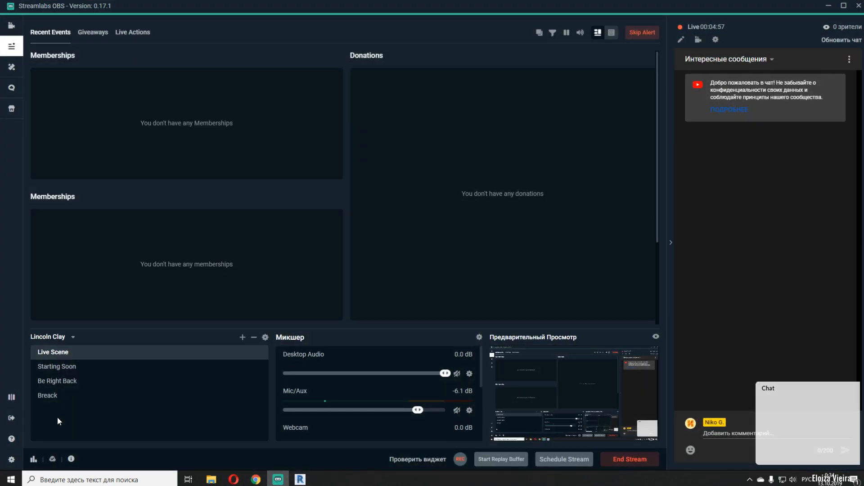
click(72, 368)
click(300, 480)
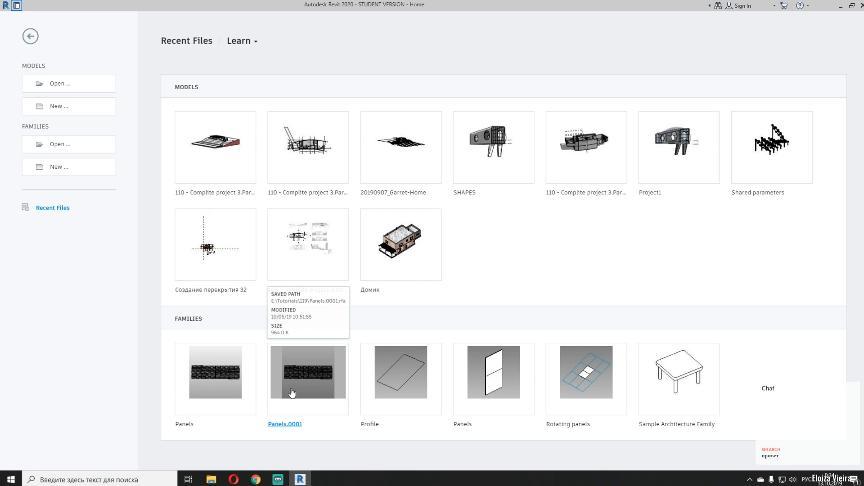
Switch to the Trello board in Chrome and review the checklists of the Documentations and schedule cards
click(255, 479)
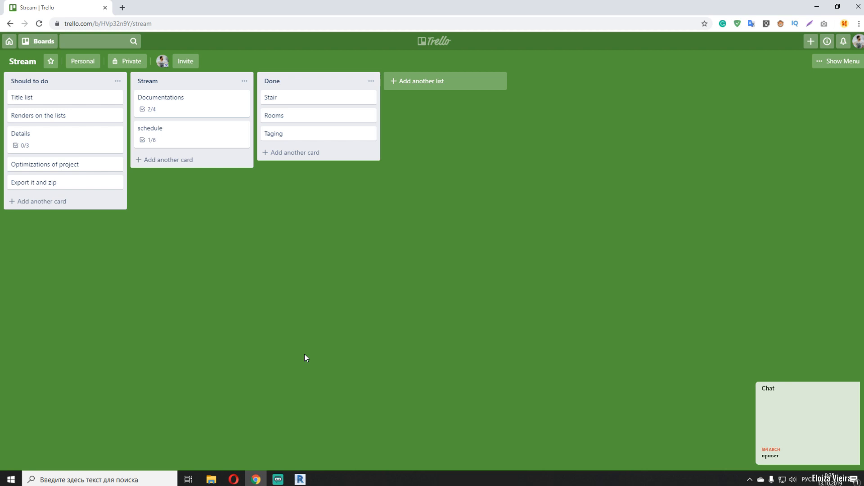
click(177, 108)
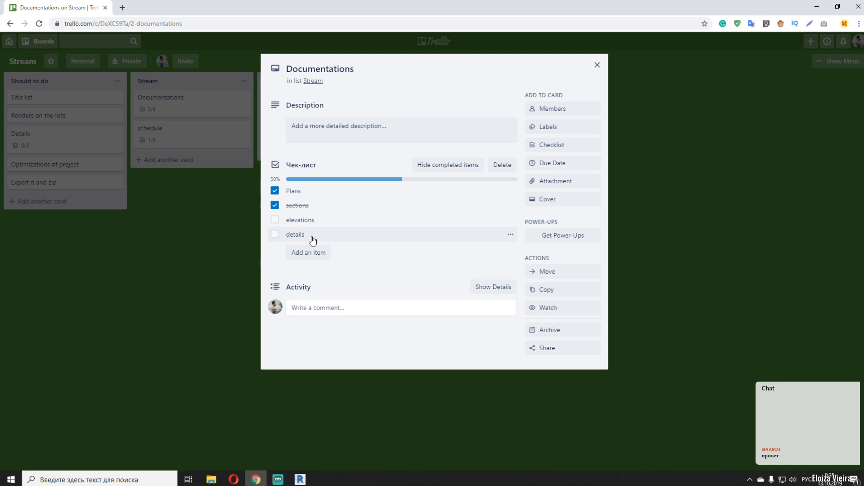
click(185, 240)
click(193, 143)
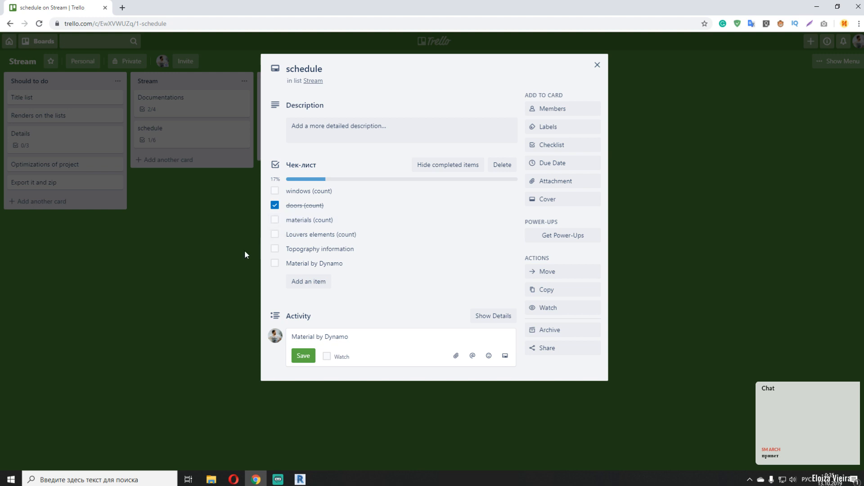
click(187, 268)
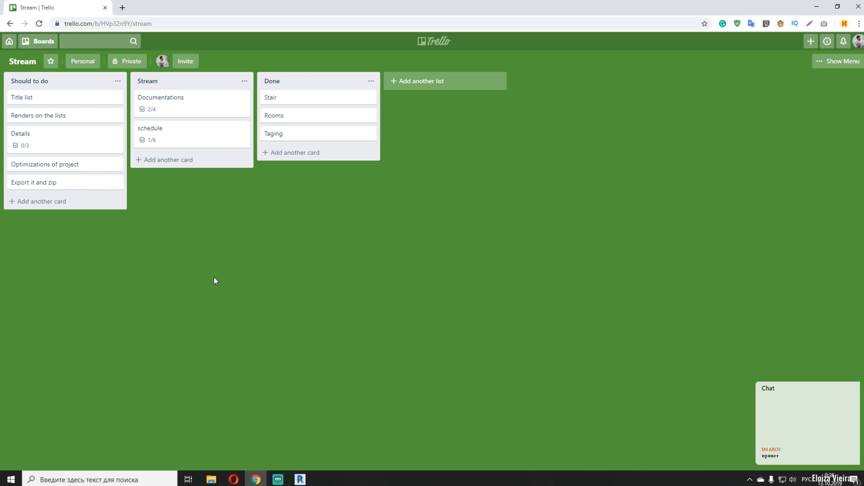
Switch to Revit, open the recent model 110 - Complite project 3.Part 6, and examine the house in 3D
click(299, 477)
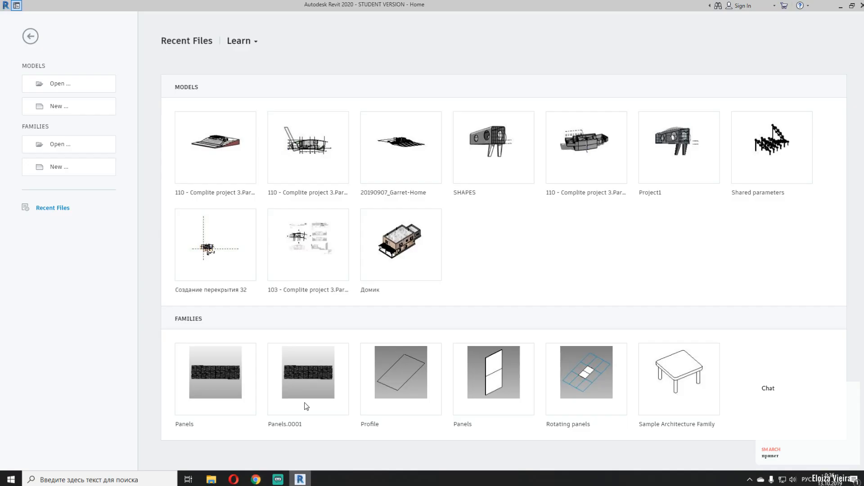
click(208, 152)
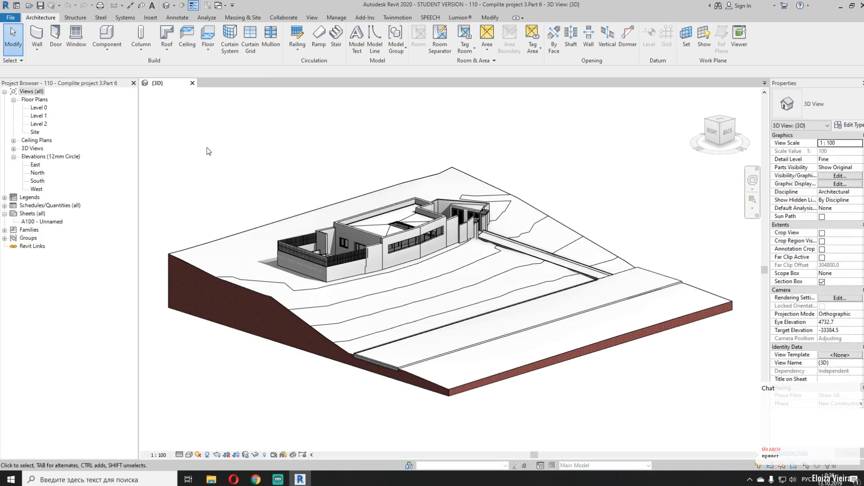
shift+middle_drag(593, 251, 402, 283)
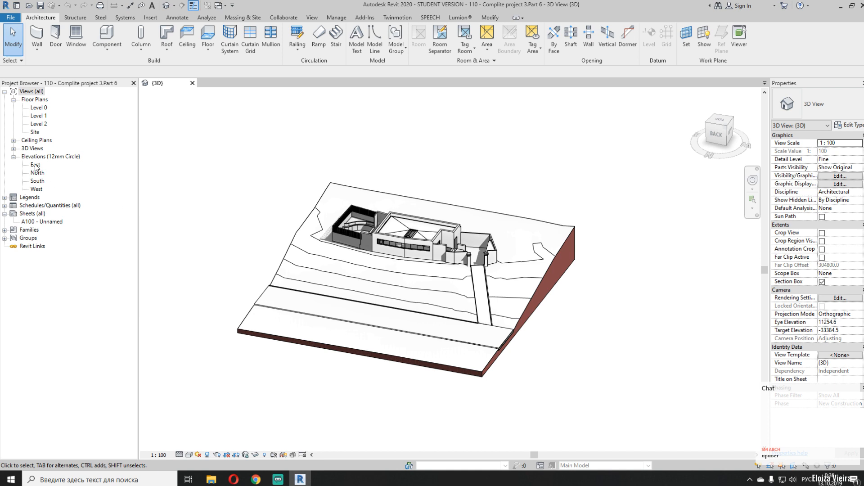
Recheck the Documentations card's checklist on the Trello board in Chrome, then go back to Revit
click(255, 479)
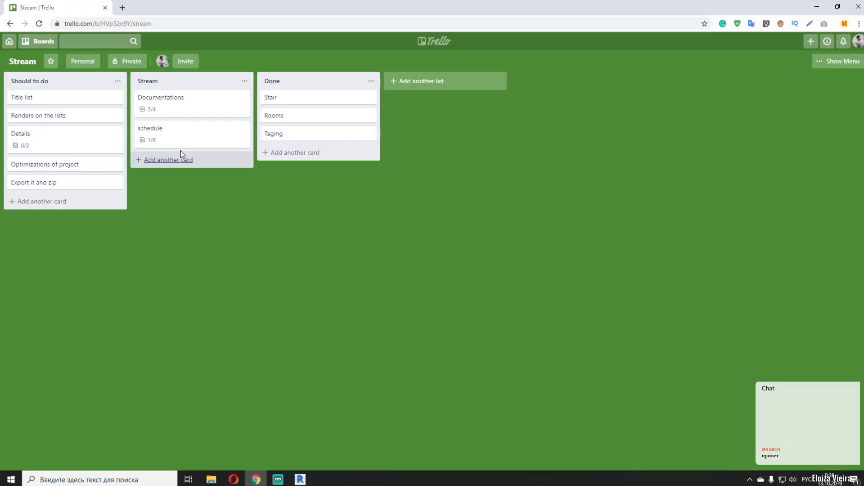
click(187, 106)
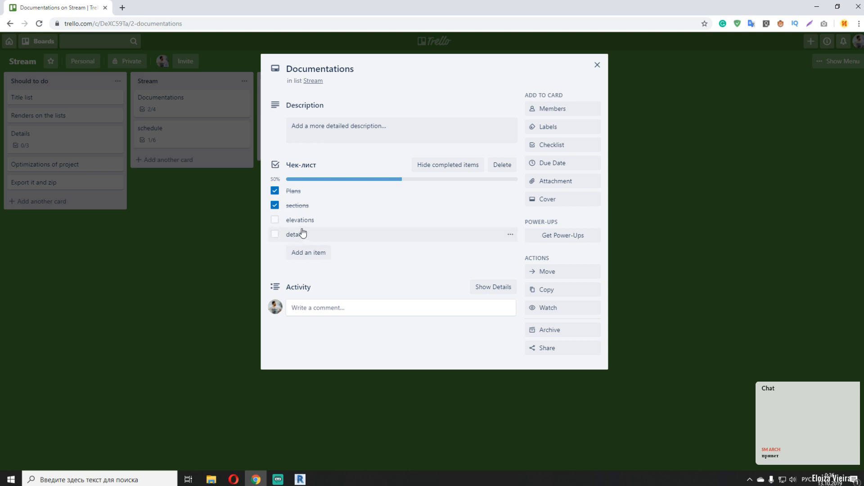
click(660, 173)
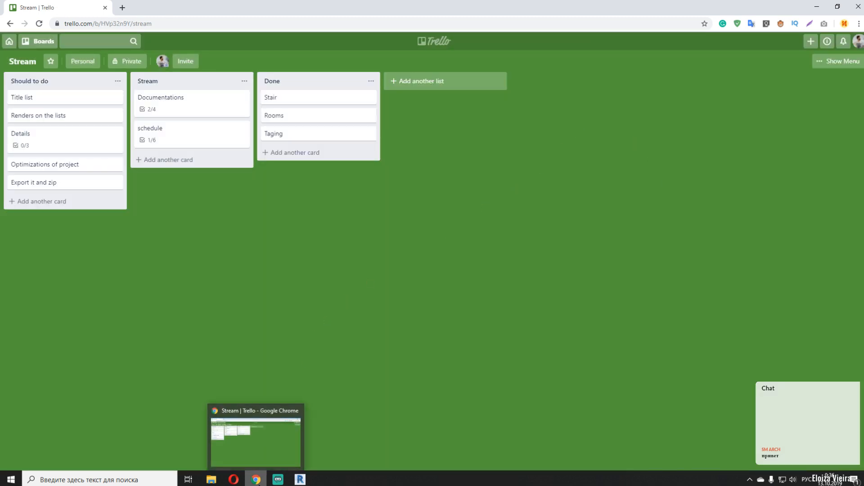
click(263, 479)
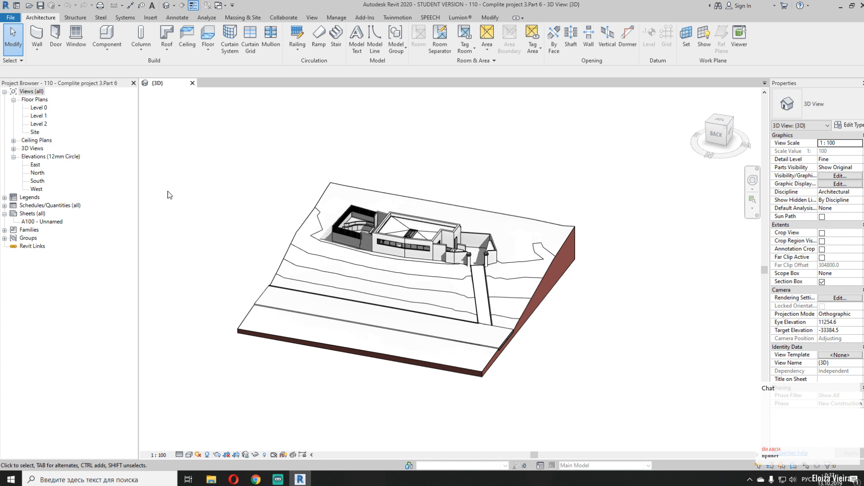
Close the Part 6 model and open 110 - Complite project 3.Part 10 from Tutorials > 122 - complete house 10 on the E: drive
click(192, 83)
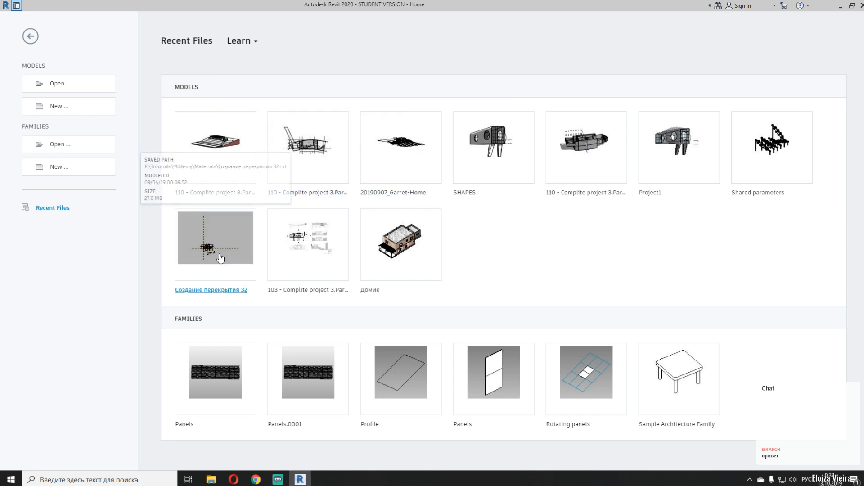
click(59, 87)
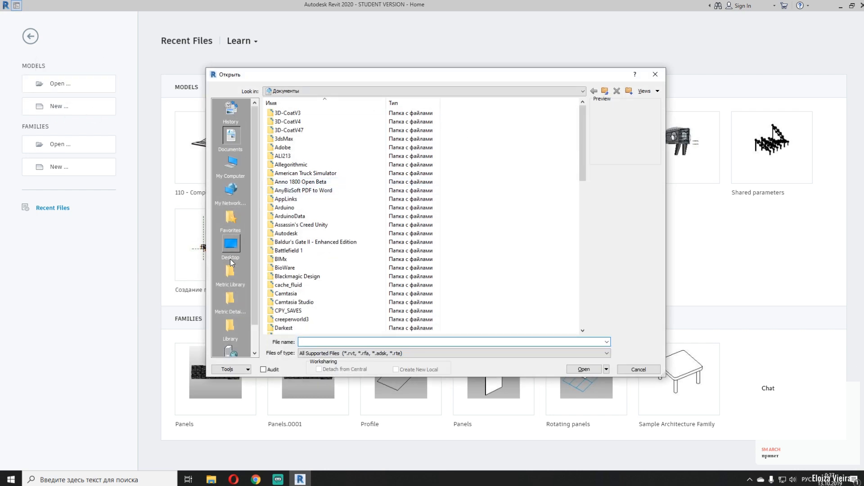
click(231, 166)
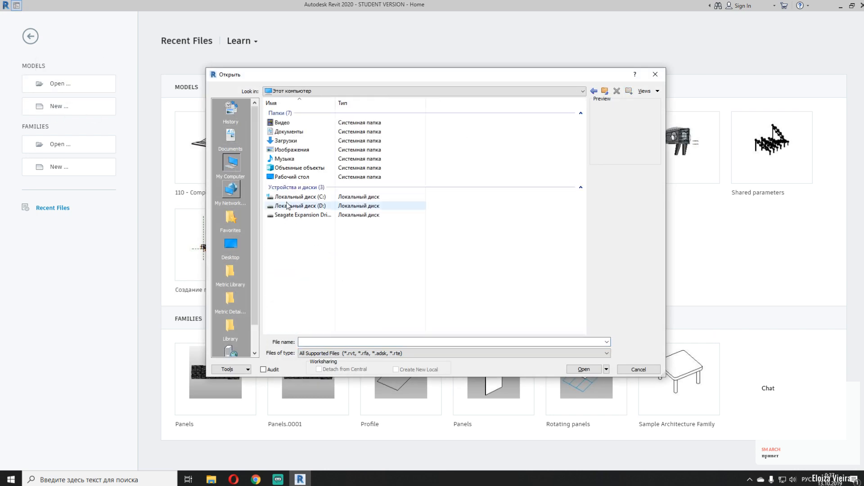
double_click(288, 216)
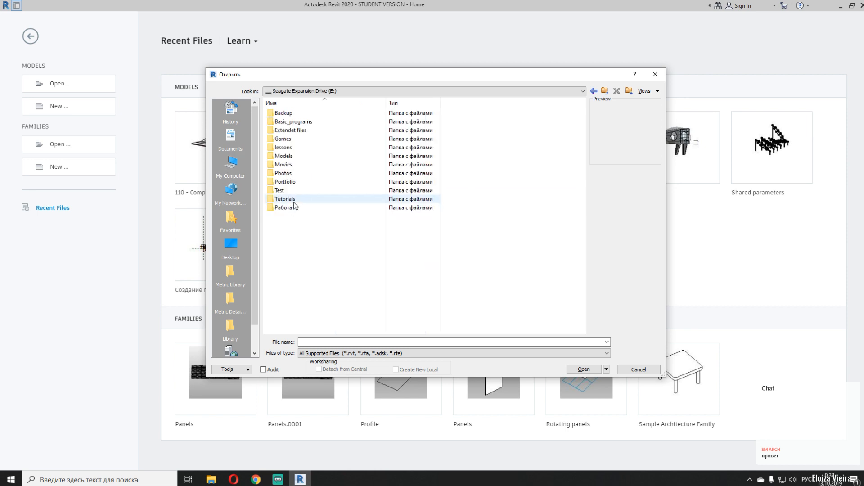
double_click(294, 201)
scroll(306, 314, down, 10)
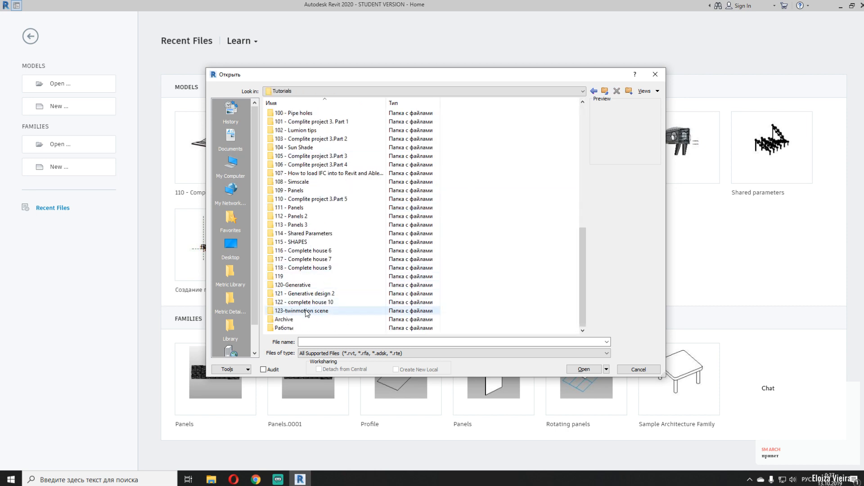
double_click(307, 302)
click(302, 157)
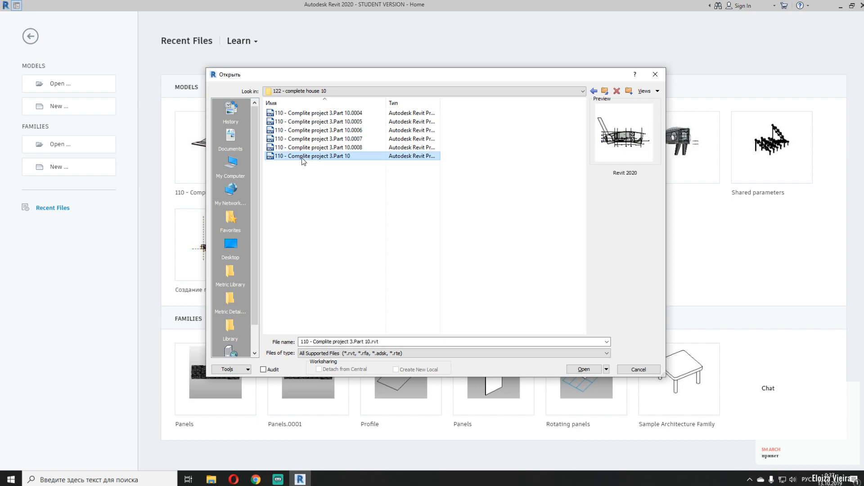
click(584, 369)
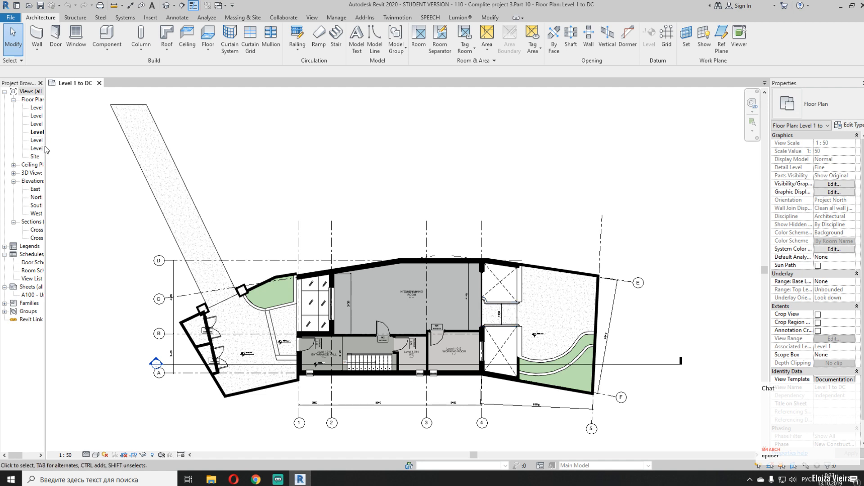
Widen the Project Browser to show full view names and open the section view Cross Section 1 to DC
drag(45, 146, 148, 150)
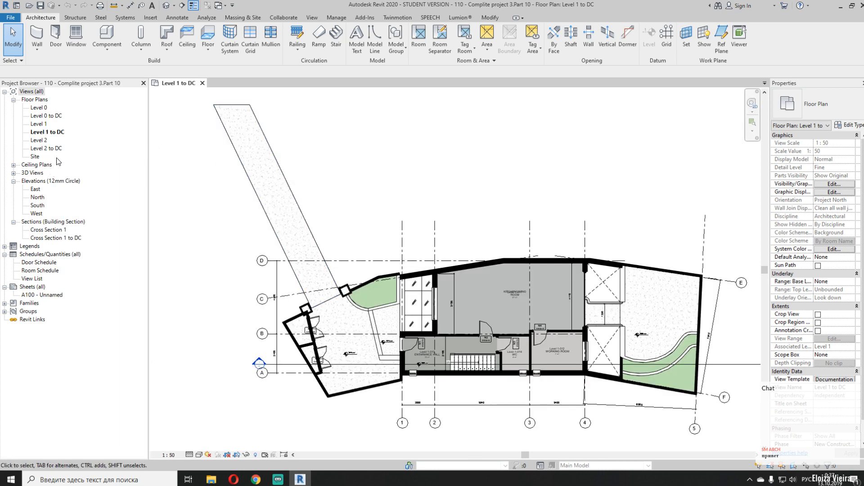
double_click(66, 238)
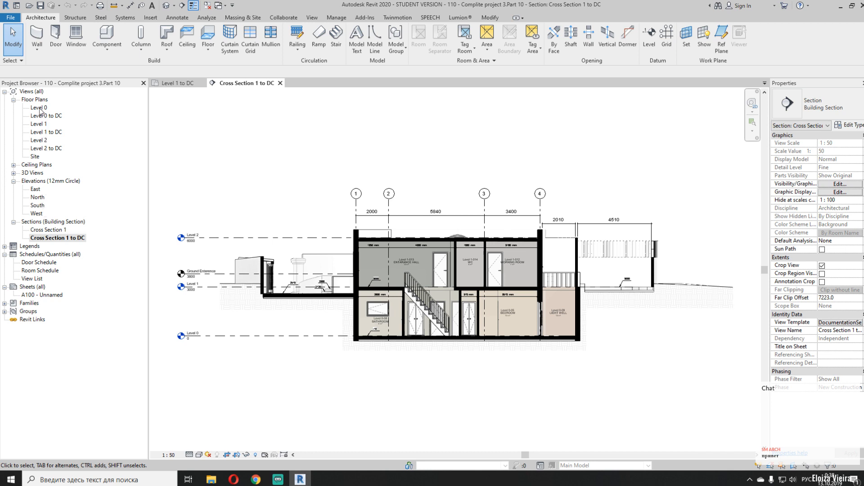
Open the Level 1 floor plan and place a new west-facing elevation marker outside the building, just above the grid E bubble
double_click(37, 124)
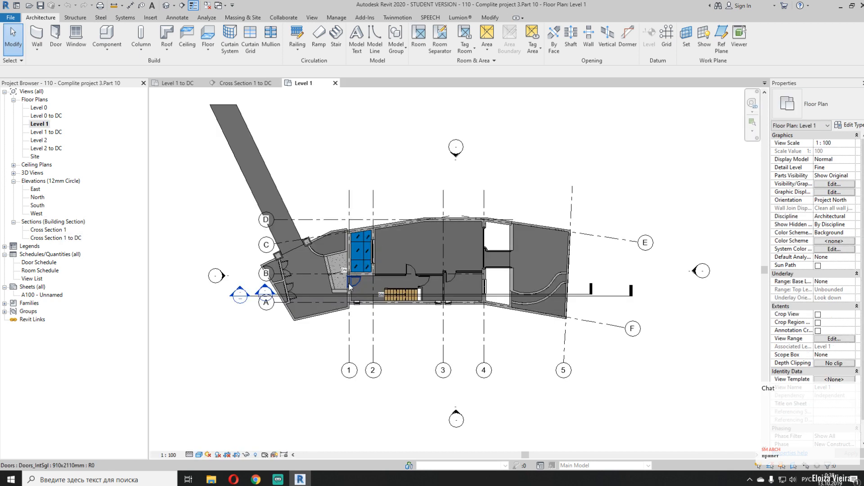
scroll(417, 278, up, 1)
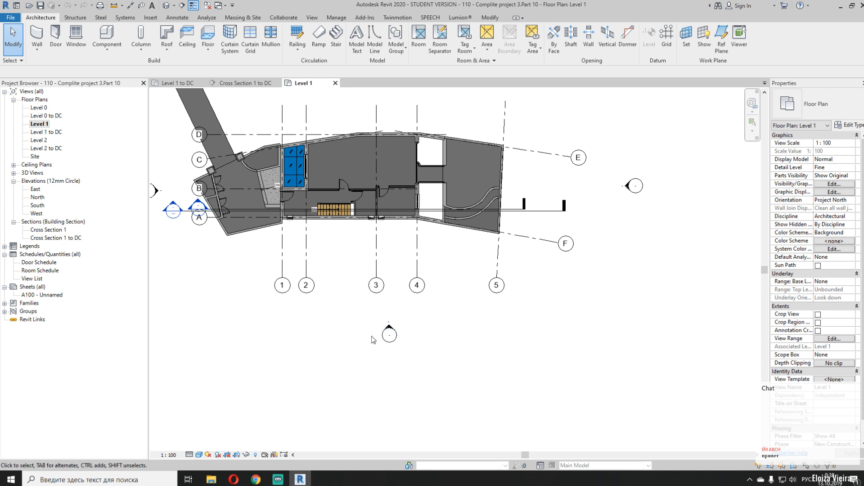
scroll(371, 334, down, 2)
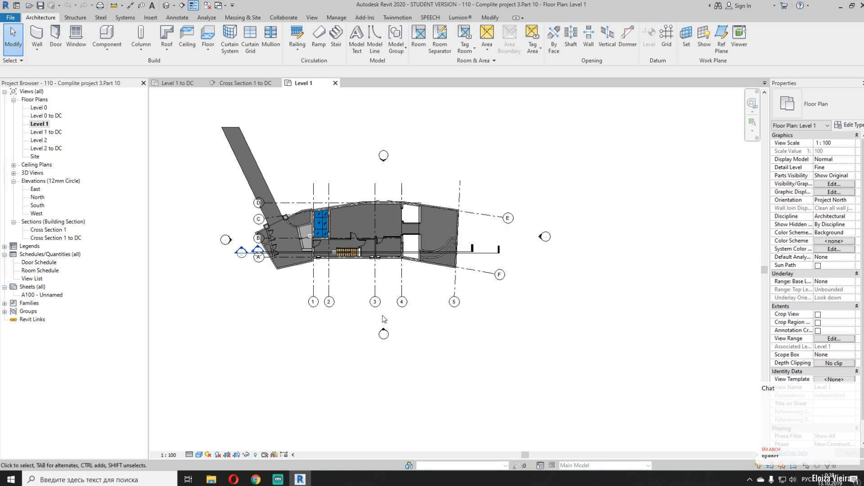
middle_drag(342, 318, 363, 323)
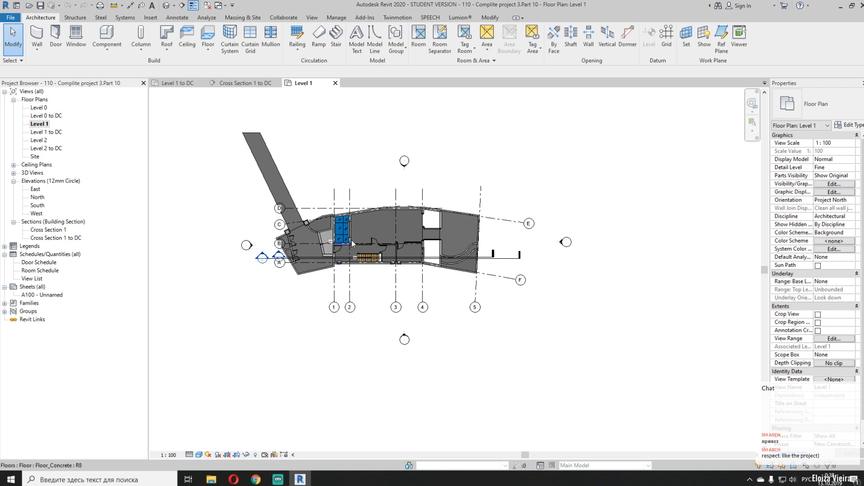
middle_drag(442, 200, 425, 210)
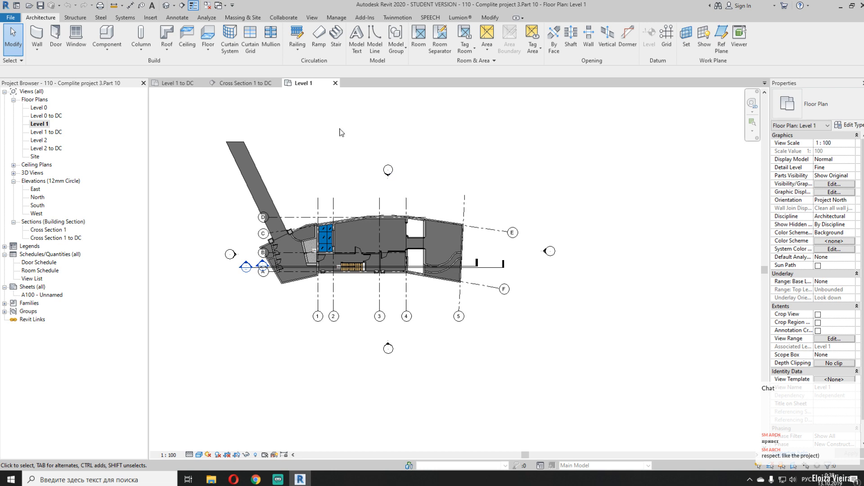
click(314, 20)
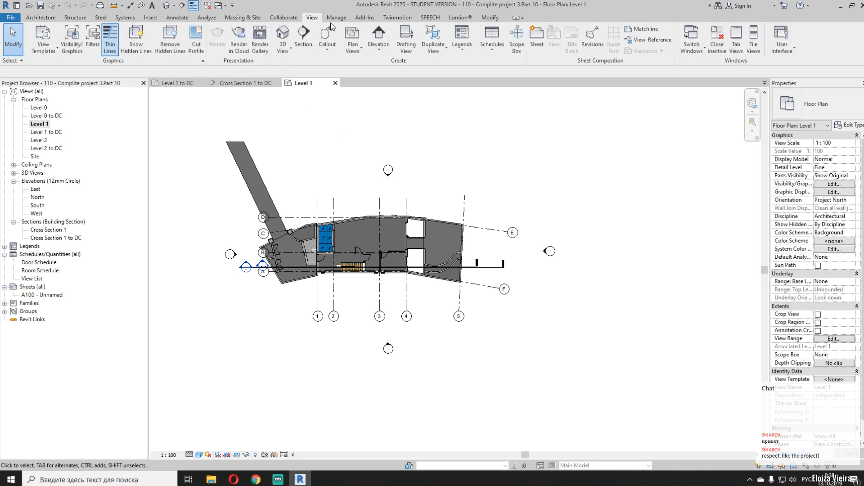
click(385, 39)
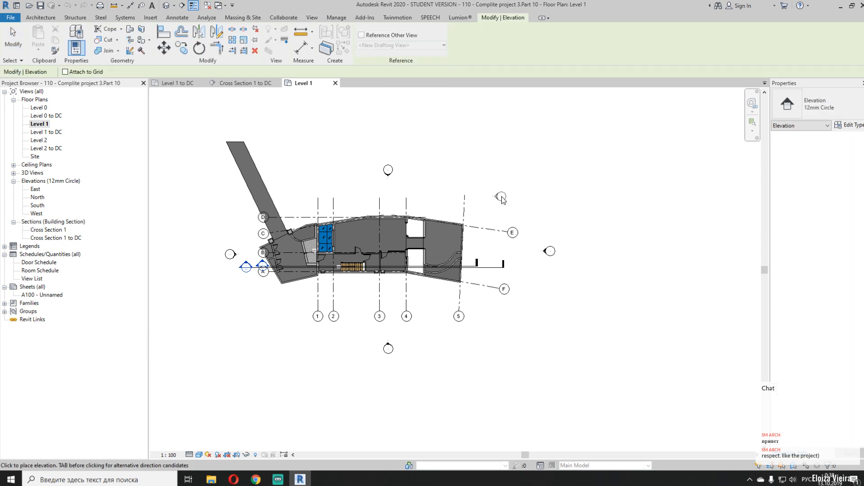
click(501, 198)
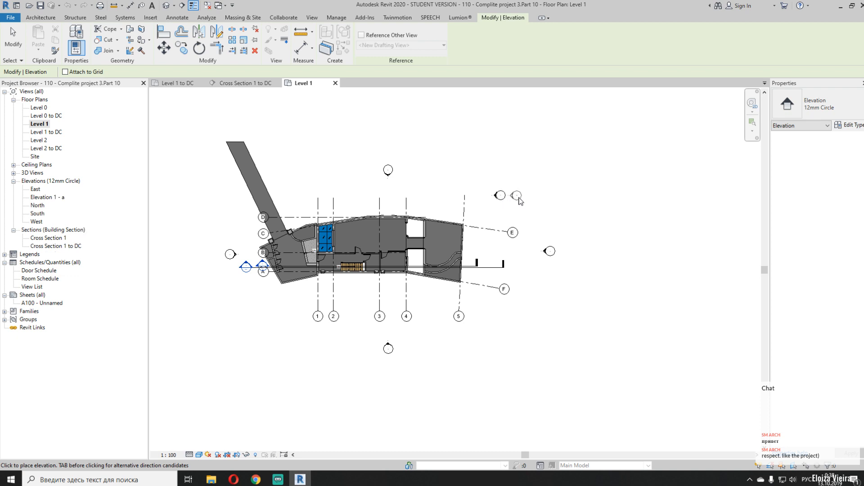
scroll(509, 198, up, 5)
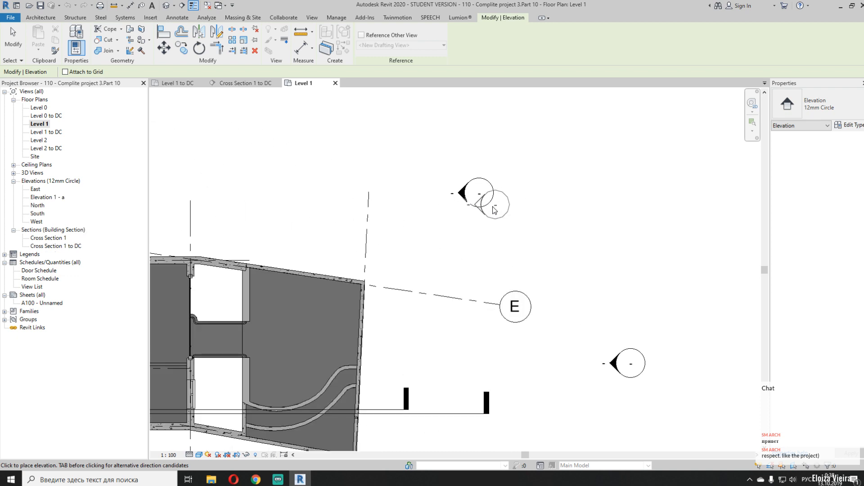
key(Escape)
Select the new elevation marker near grid E and add a second elevation view facing down the plan
click(482, 206)
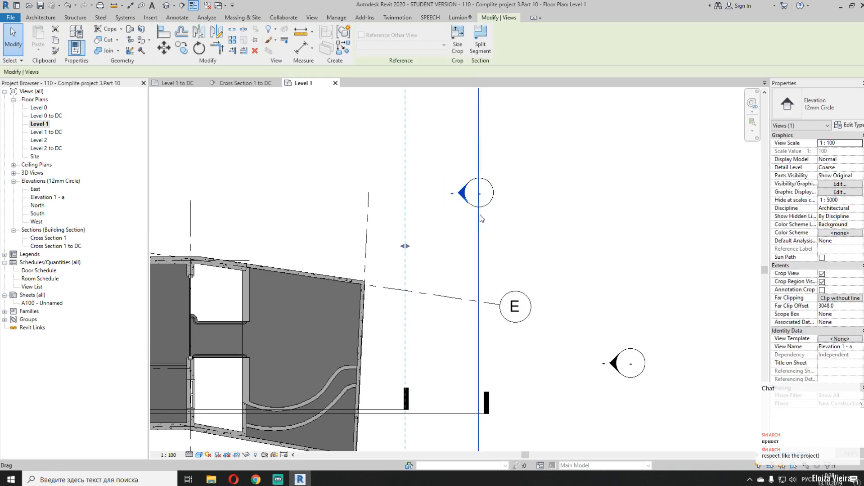
click(478, 207)
click(478, 229)
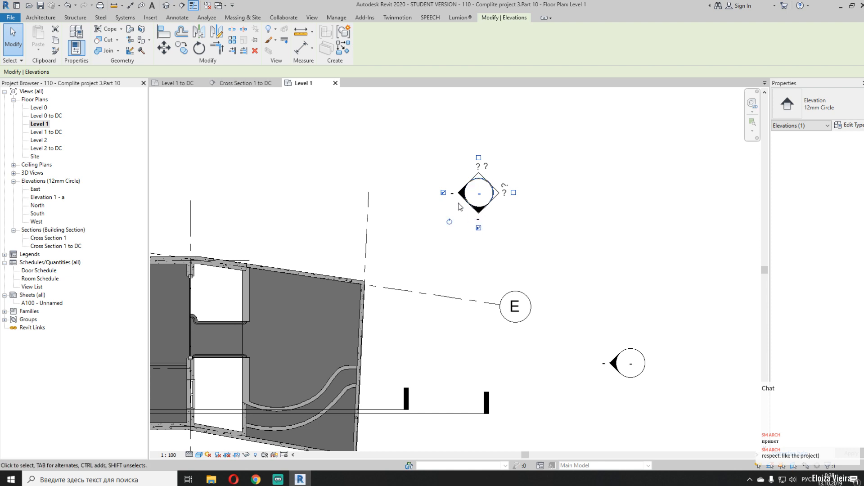
Remove both elevation views, Elevation 1 - a and Elevation 1 - d, from the new marker above the grid E bubble
click(444, 192)
click(450, 239)
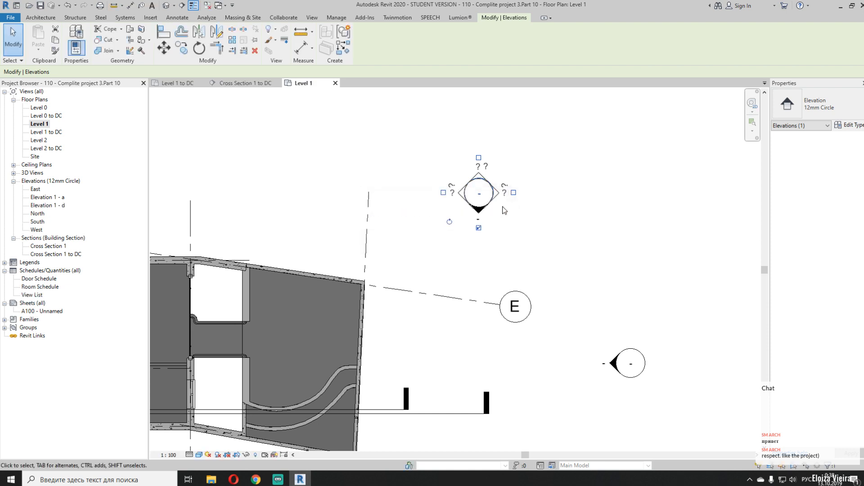
click(494, 238)
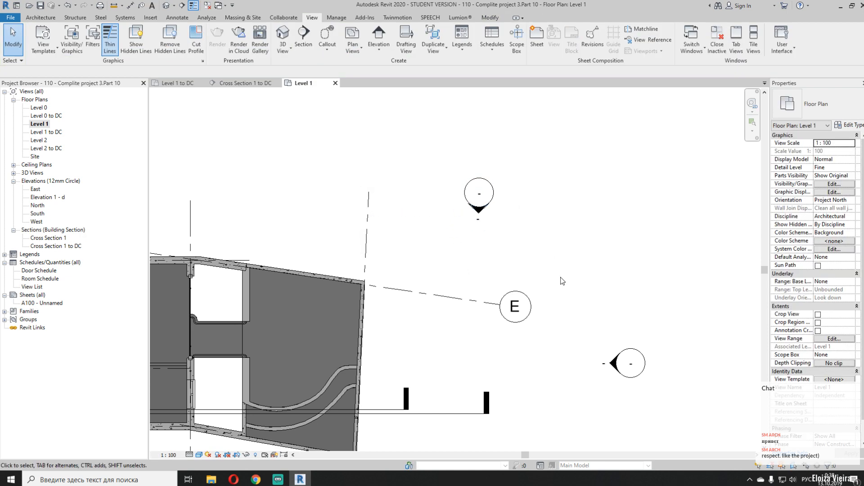
click(485, 208)
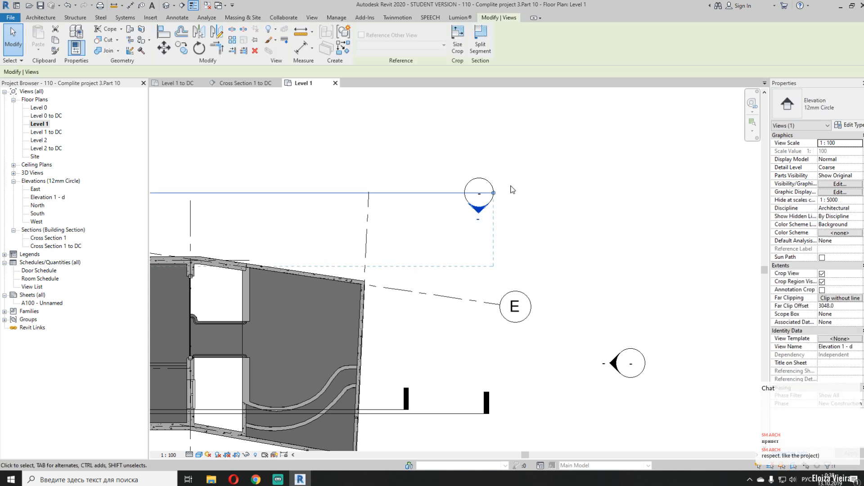
scroll(507, 190, down, 5)
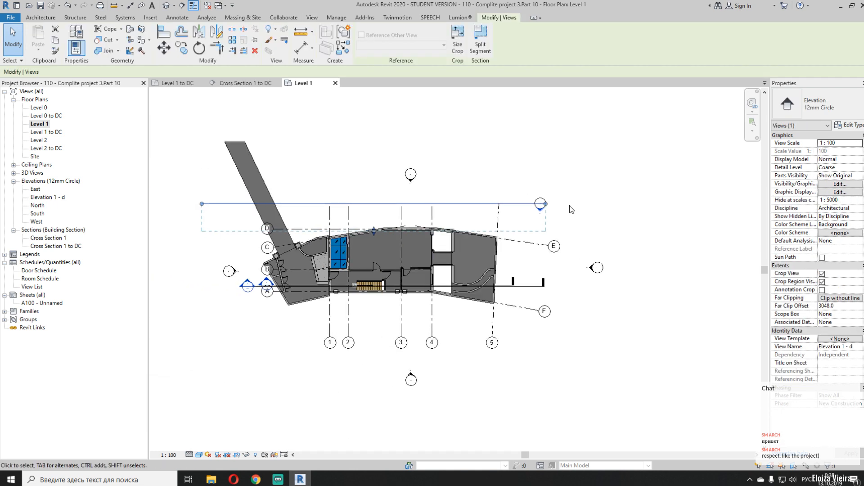
key(Delete)
click(455, 270)
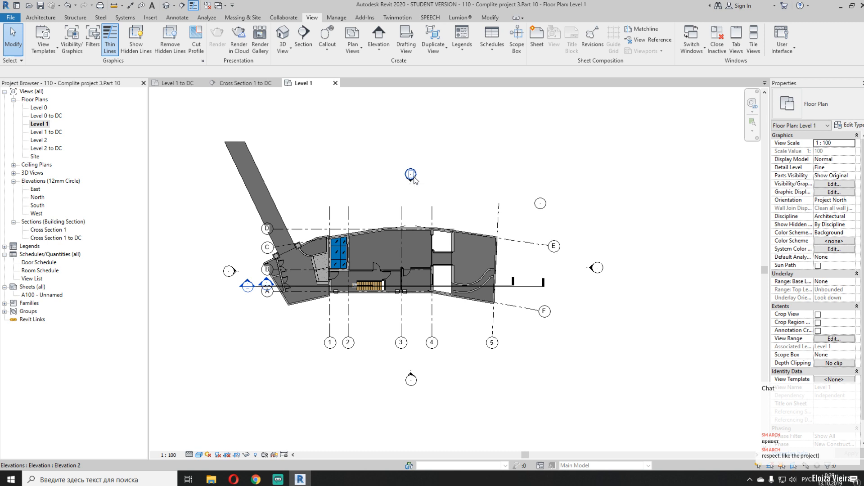
Open the East elevation and then the North elevation to review how the house and terrain are shown
double_click(35, 189)
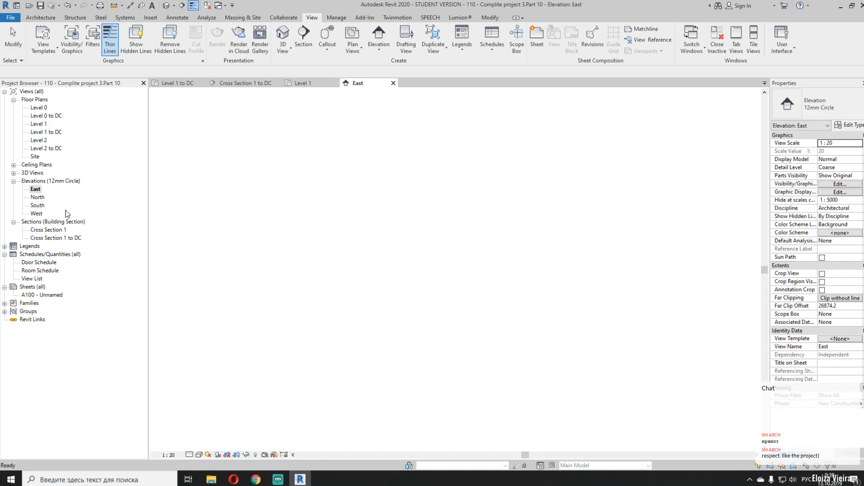
middle_drag(438, 240, 471, 238)
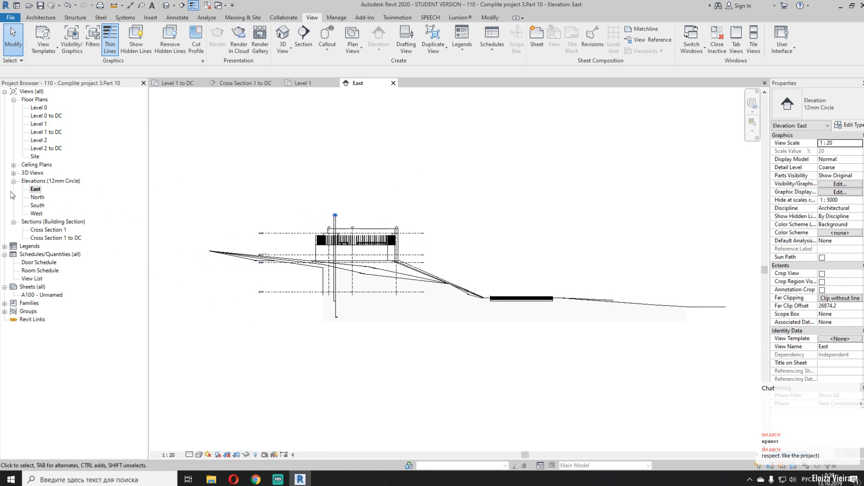
double_click(38, 197)
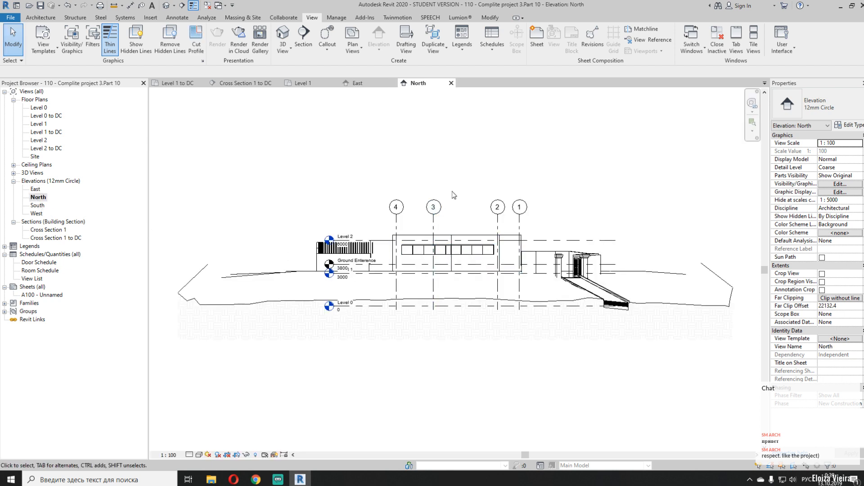
middle_drag(453, 188, 447, 177)
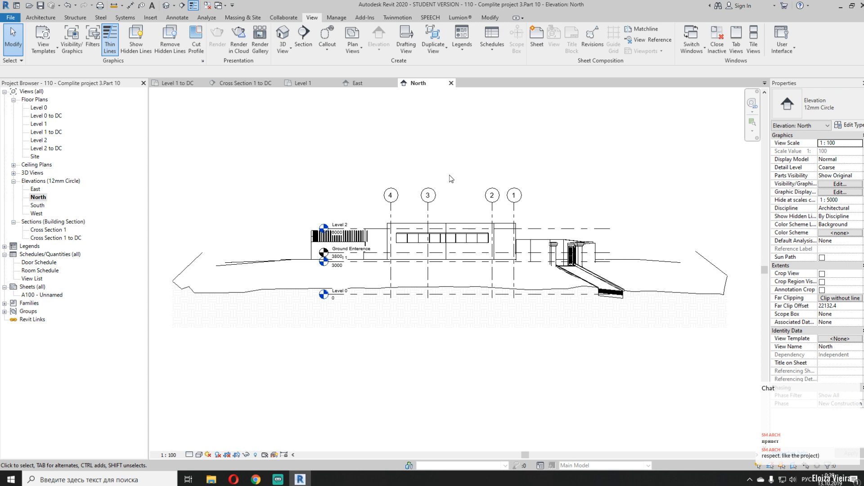
scroll(339, 224, up, 2)
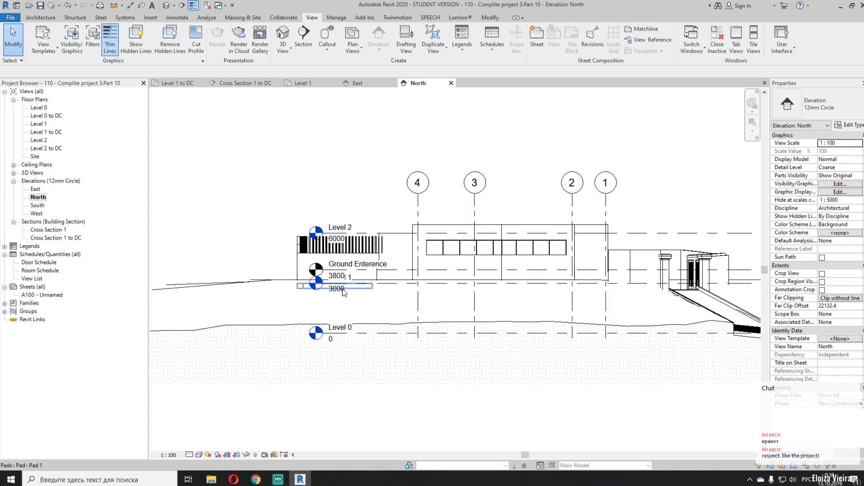
scroll(343, 292, down, 2)
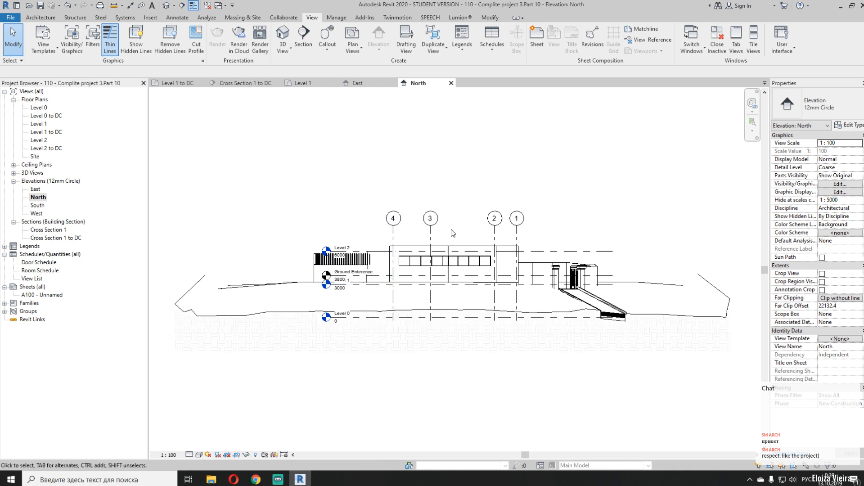
Set the North elevation's scale to 1:50 and its detail level to Fine
click(169, 455)
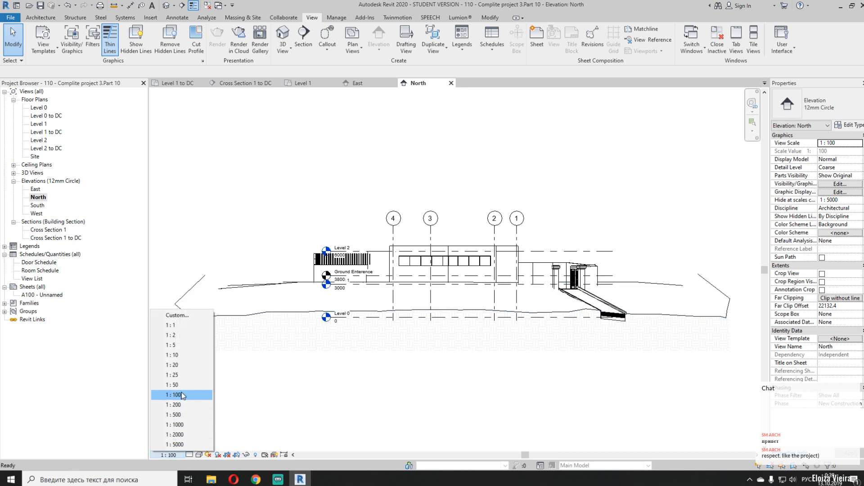
click(182, 385)
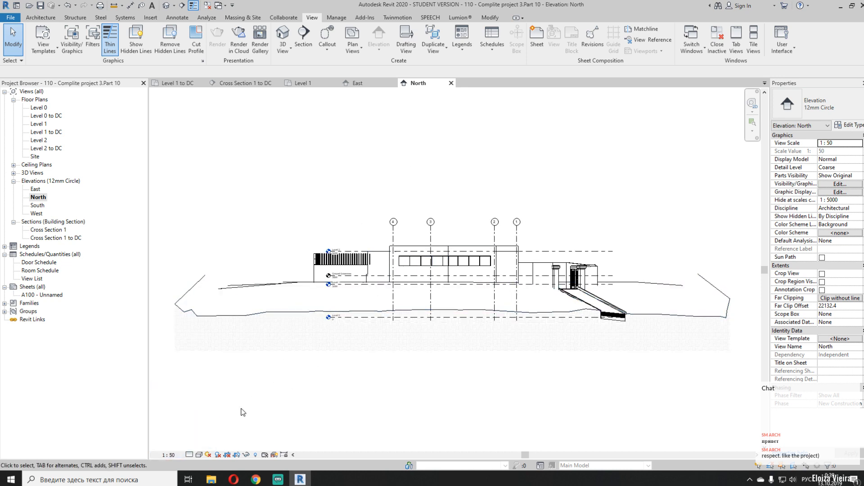
click(190, 455)
Stretch the head end of the aligned level lines outward, clear of the slatted part of the house
scroll(286, 241, up, 3)
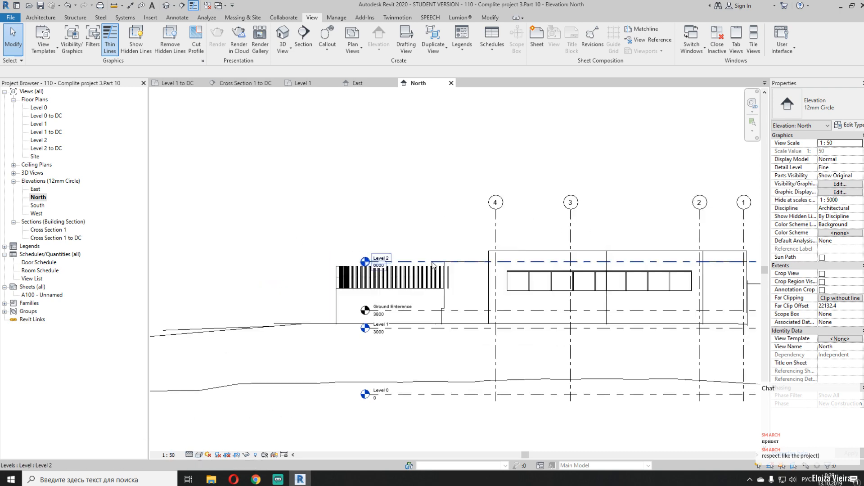
click(423, 261)
middle_drag(354, 210, 429, 200)
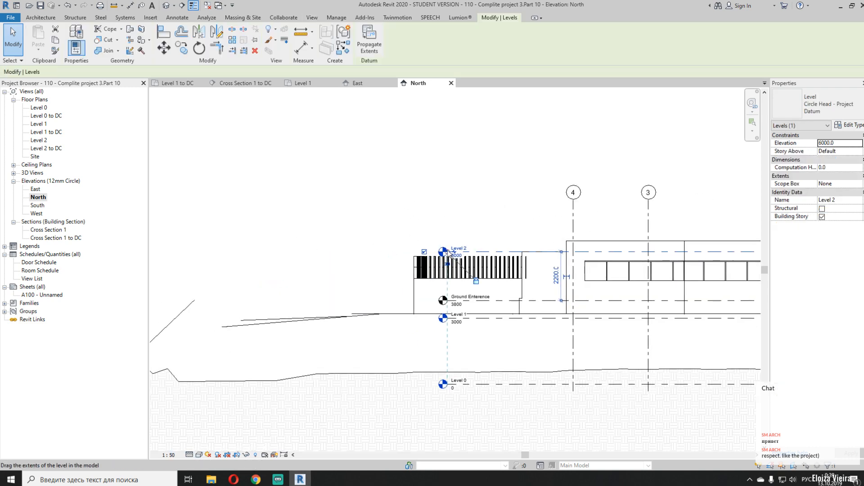
drag(447, 252, 338, 243)
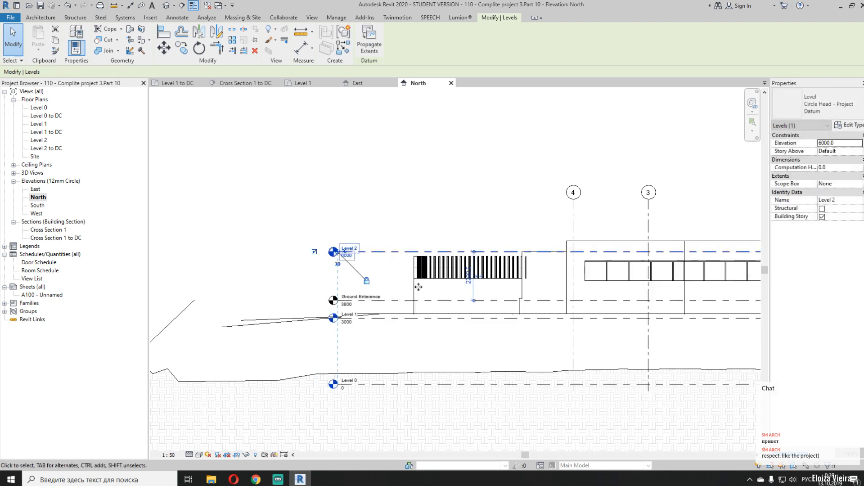
click(429, 195)
Check the level lines, grids and terrain along the whole length of the North elevation
middle_drag(518, 226, 401, 198)
middle_drag(472, 183, 395, 180)
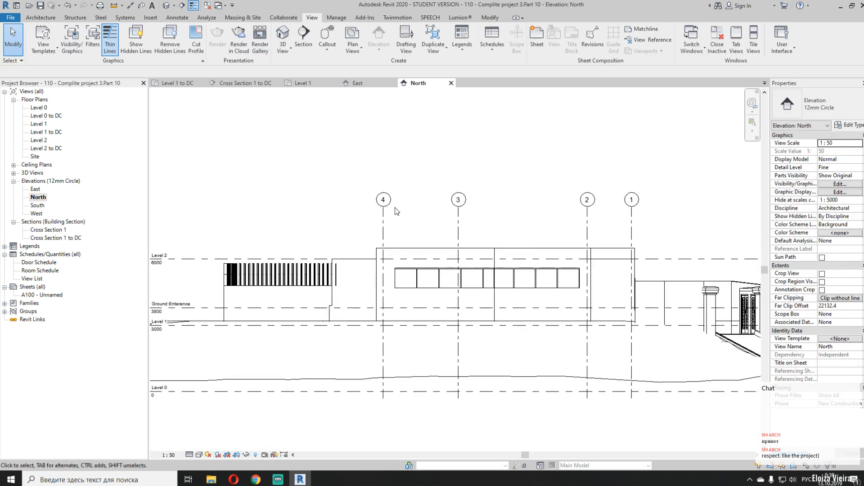
mouse_move(499, 229)
middle_down()
mouse_move(463, 179)
mouse_move(559, 169)
middle_up()
middle_drag(373, 218, 592, 207)
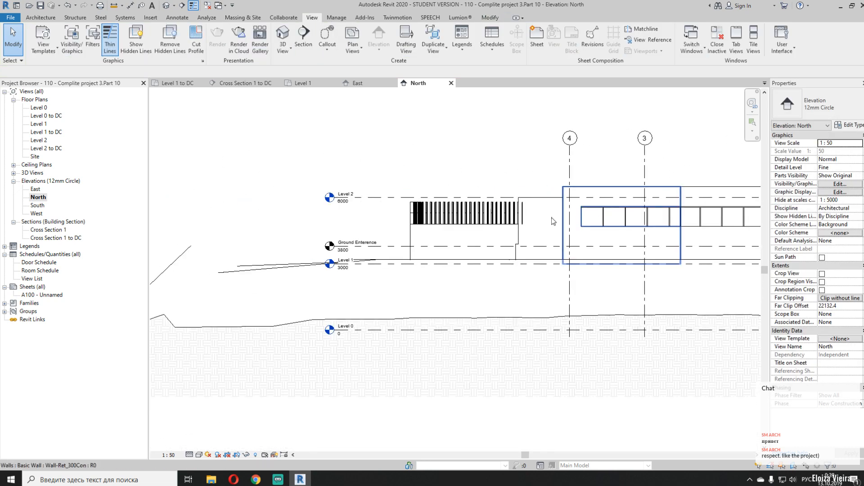
mouse_move(501, 176)
middle_down()
mouse_move(531, 158)
mouse_move(357, 168)
middle_up()
middle_drag(304, 169, 166, 168)
middle_drag(493, 241, 292, 248)
middle_drag(374, 354, 459, 343)
scroll(522, 320, down, 2)
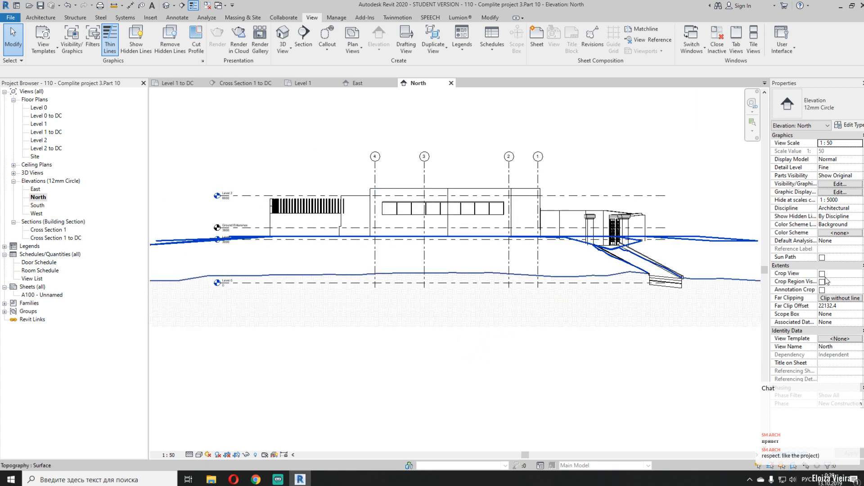
Turn on Crop View, Crop Region Visible and Annotation Crop for the North elevation
click(821, 274)
scroll(422, 331, down, 3)
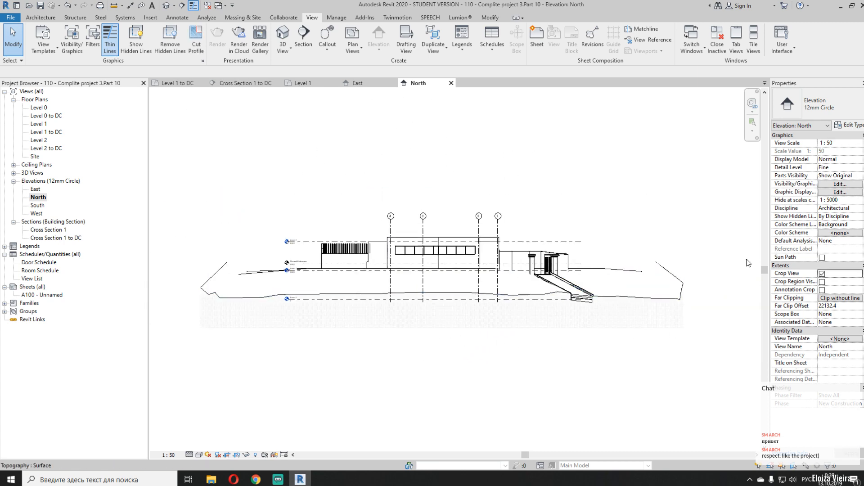
click(822, 282)
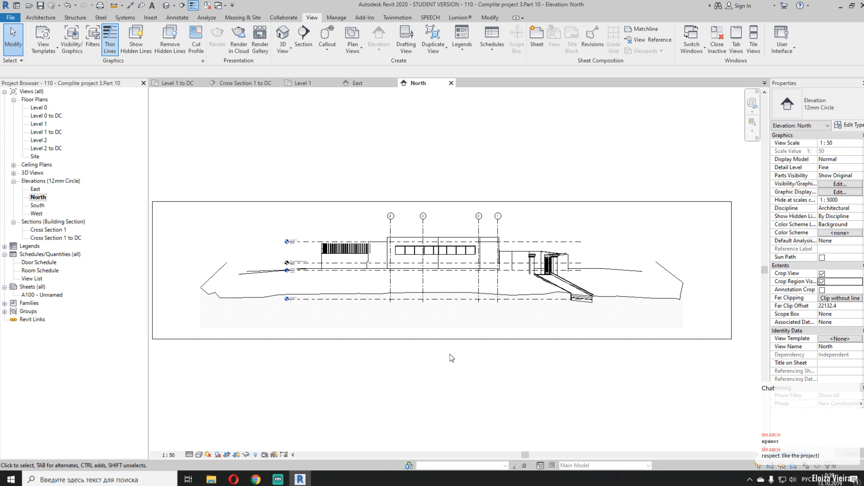
click(822, 289)
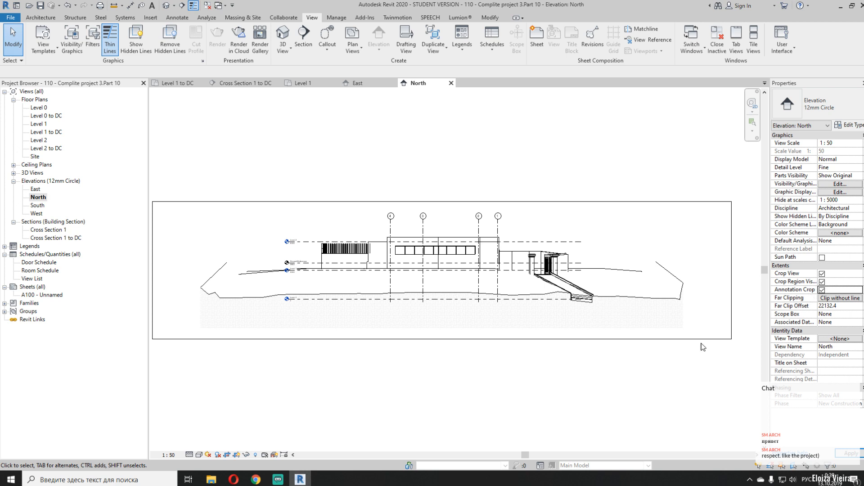
middle_drag(361, 376, 373, 356)
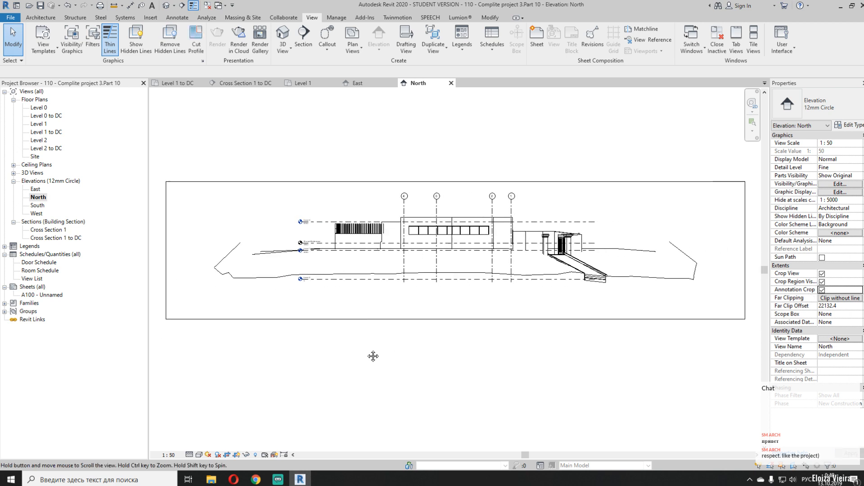
Narrow the North elevation's crop region from both sides, bringing one edge close to the level heads and the other near the entrance stair
click(408, 324)
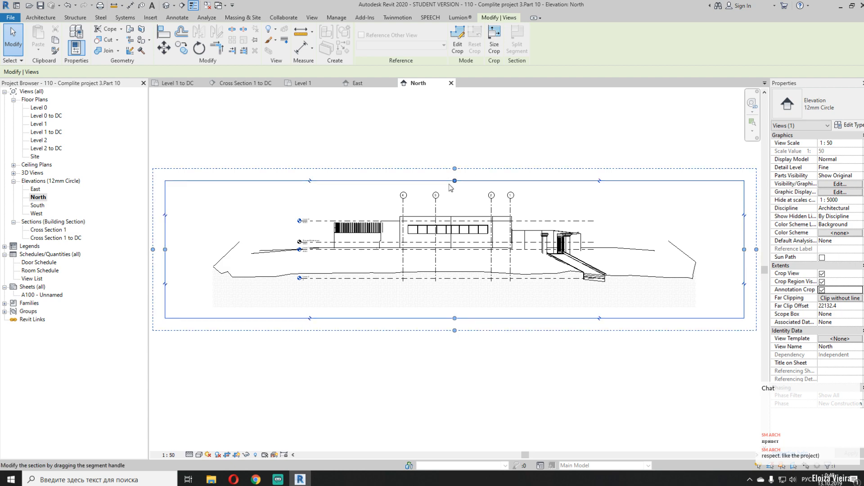
drag(165, 250, 245, 249)
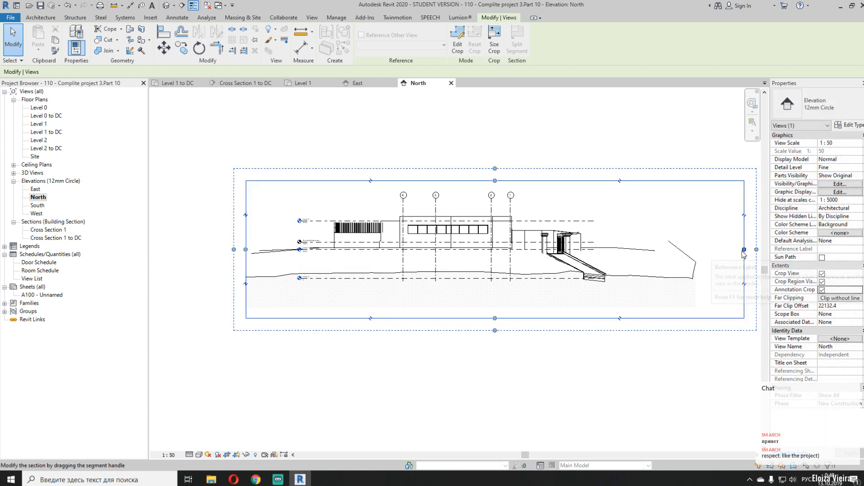
drag(744, 250, 645, 251)
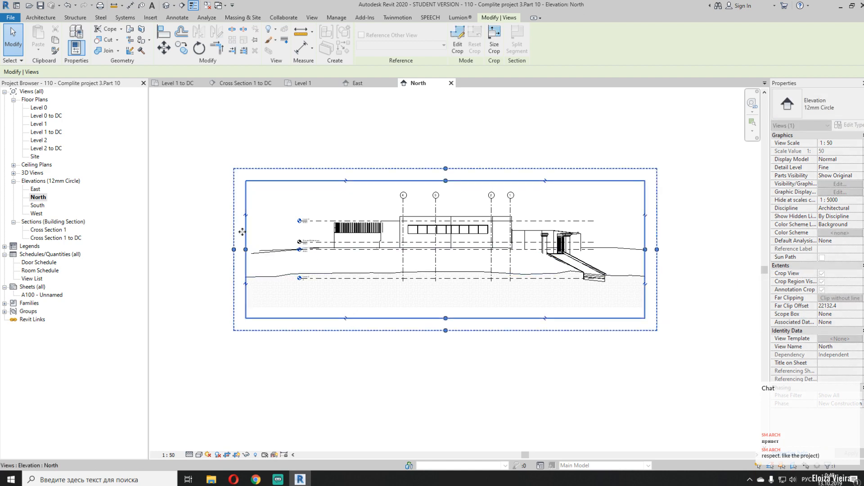
mouse_move(243, 251)
mouse_down()
mouse_move(330, 250)
mouse_move(289, 256)
mouse_up()
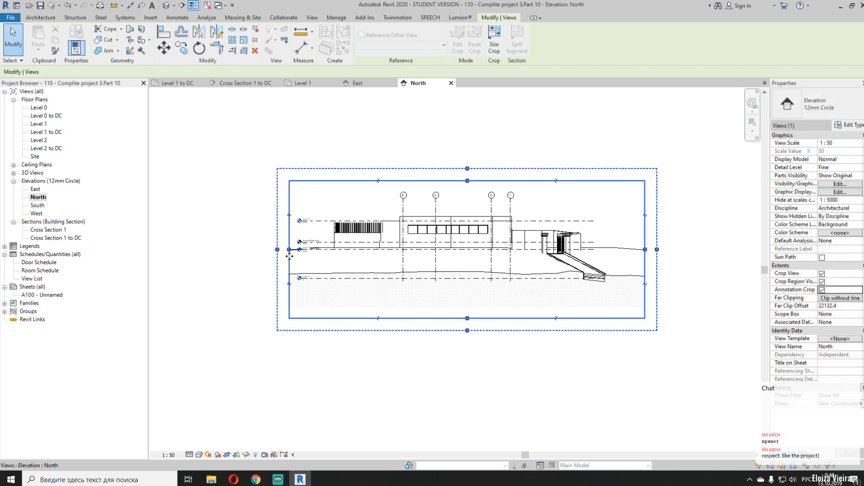
Tighten the crop region's upper edge above the grid bubbles, its lower edge below Level 0, and its stair-side edge closer to the house
mouse_move(467, 181)
mouse_down()
mouse_move(471, 217)
mouse_move(473, 189)
mouse_up()
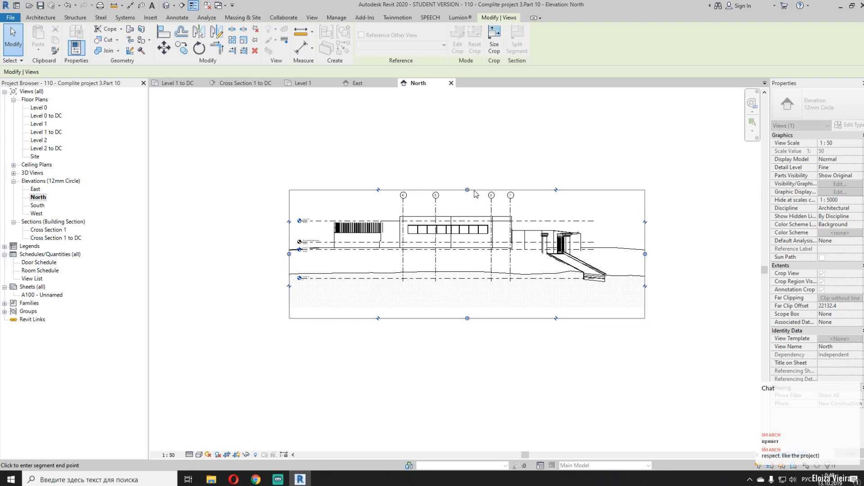
drag(467, 318, 466, 300)
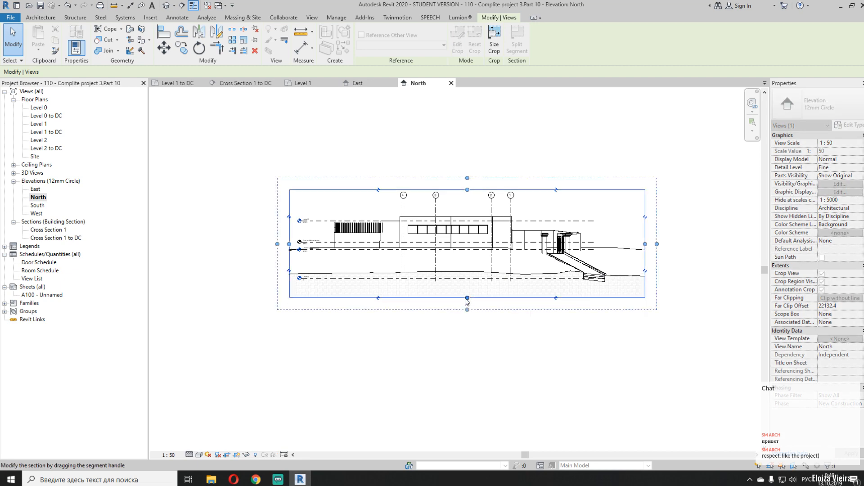
click(556, 366)
click(645, 228)
drag(645, 245, 629, 247)
click(686, 206)
Extend the headless end of the aligned level lines just past the crop region's edge beside the entrance stair
scroll(687, 204, up, 3)
scroll(593, 255, up, 1)
click(529, 230)
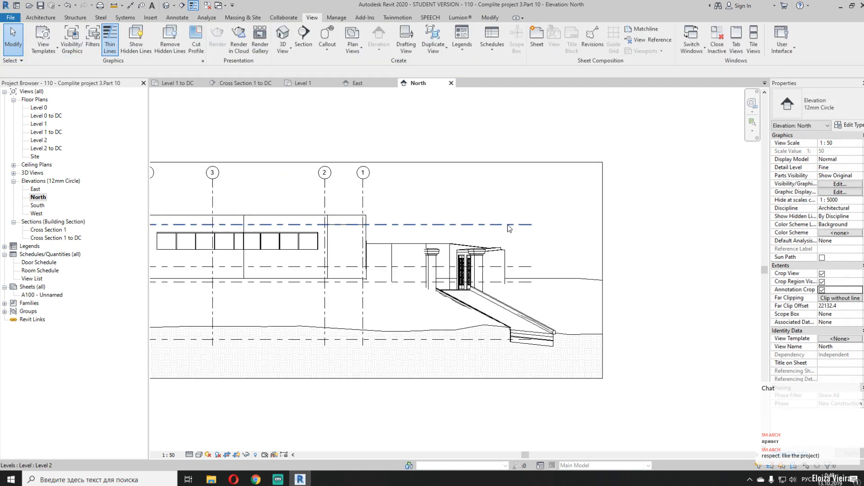
drag(531, 228, 609, 226)
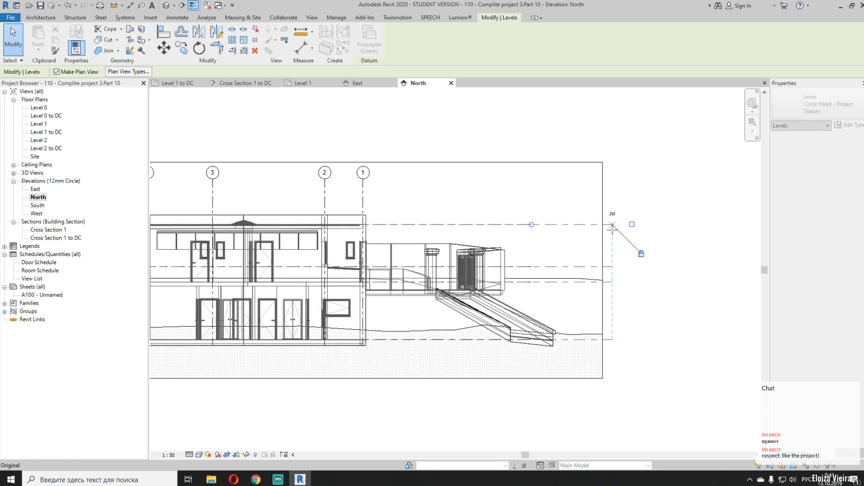
click(669, 352)
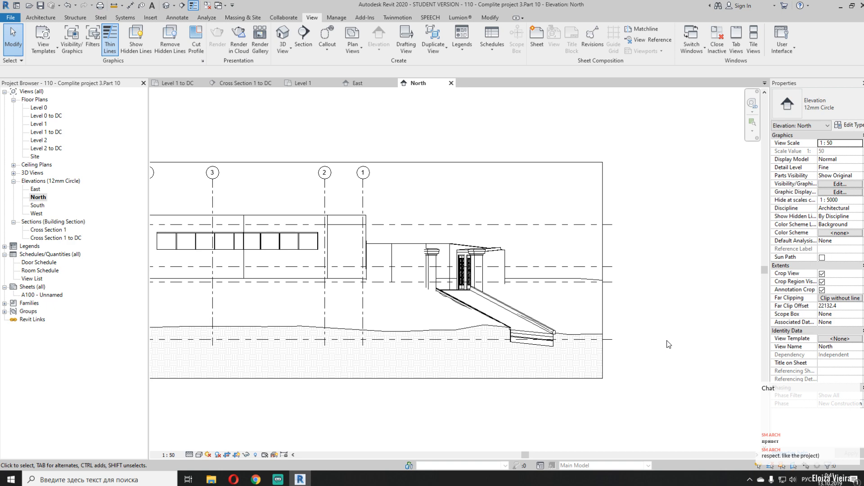
Extend the bubble-less ends of the aligned grid lines 1 to 4 just past the crop region's edge below Level 0
scroll(667, 342, down, 4)
middle_drag(532, 418, 527, 400)
scroll(371, 305, up, 3)
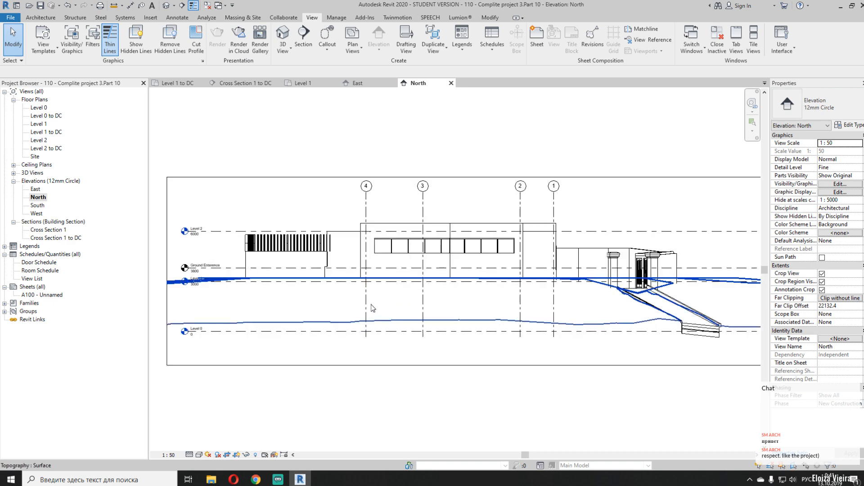
click(365, 307)
key(Escape)
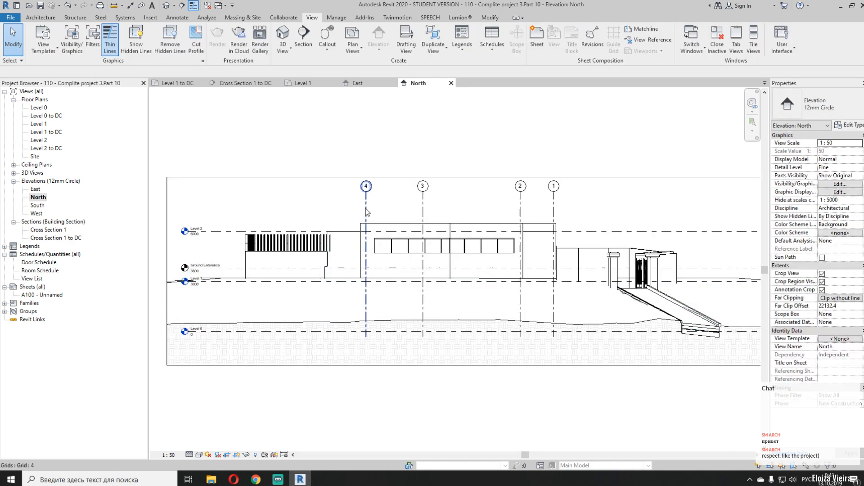
click(367, 212)
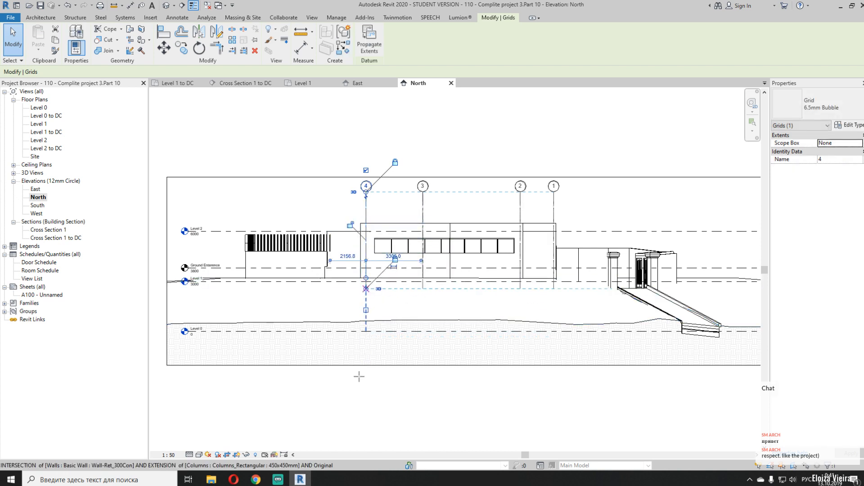
mouse_move(366, 337)
mouse_down()
mouse_move(363, 382)
mouse_move(366, 365)
mouse_move(366, 373)
mouse_up()
click(556, 386)
scroll(558, 407, down, 2)
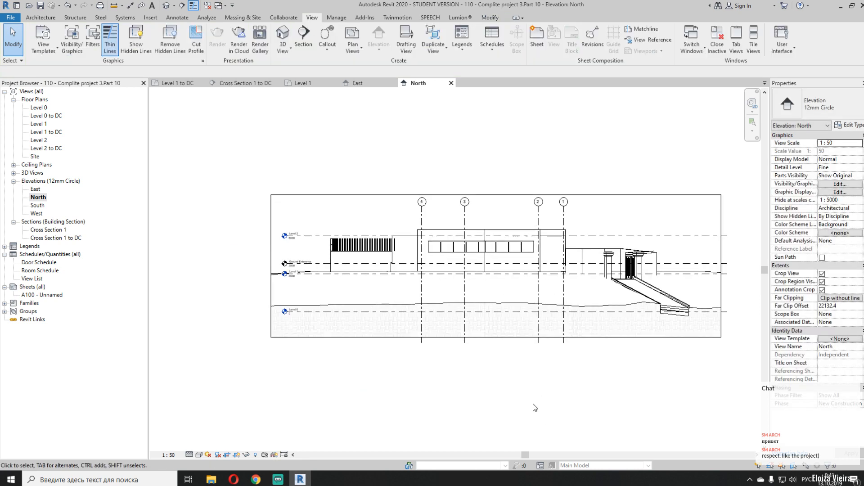
Enable smooth lines with anti-aliasing in the North elevation's Graphic Display Options and apply it
scroll(491, 381, up, 2)
click(199, 454)
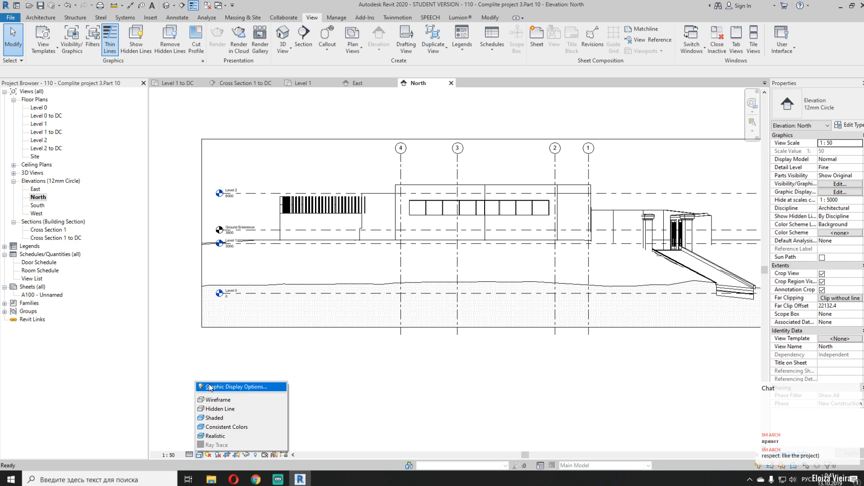
click(218, 387)
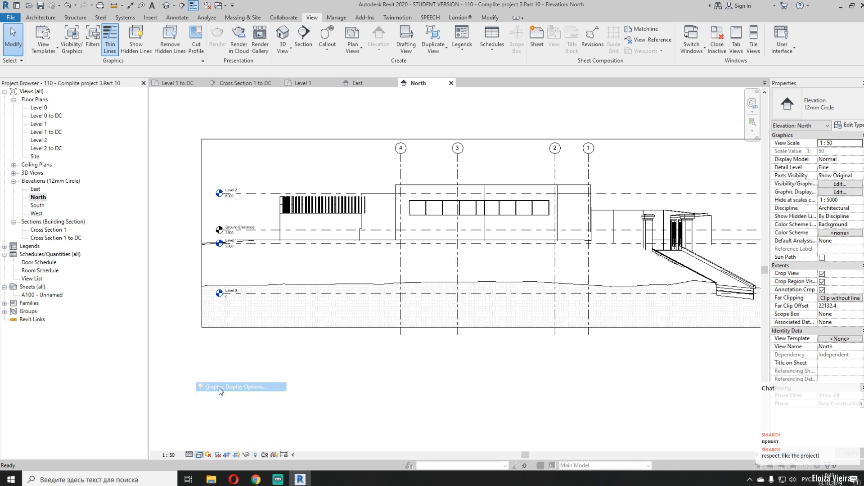
click(64, 133)
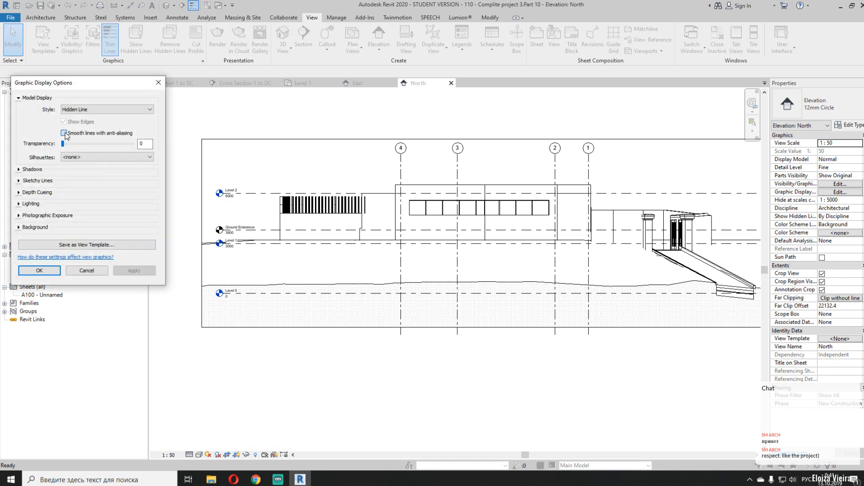
drag(96, 86, 159, 127)
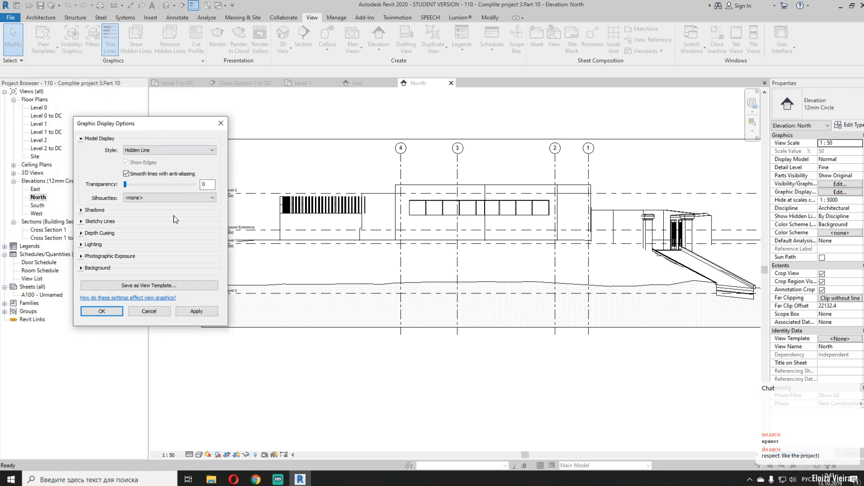
click(191, 310)
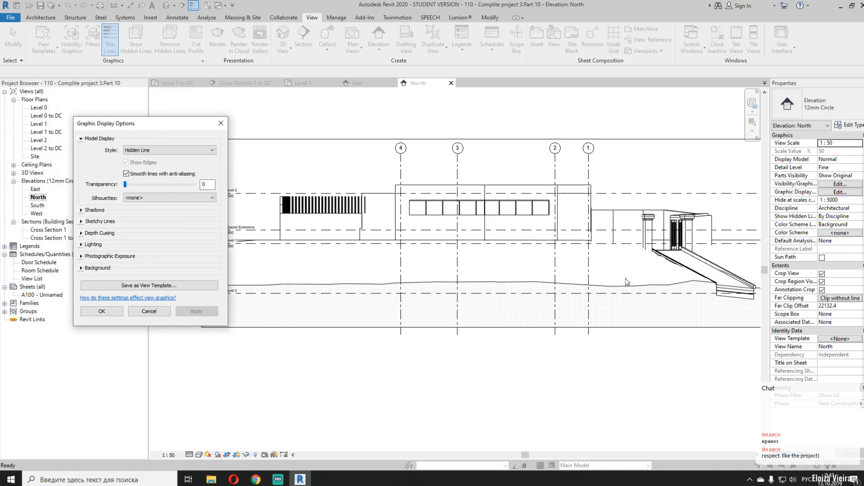
Turn on Cast Shadows and Show Ambient Shadows for the North elevation and apply them
click(81, 210)
click(126, 216)
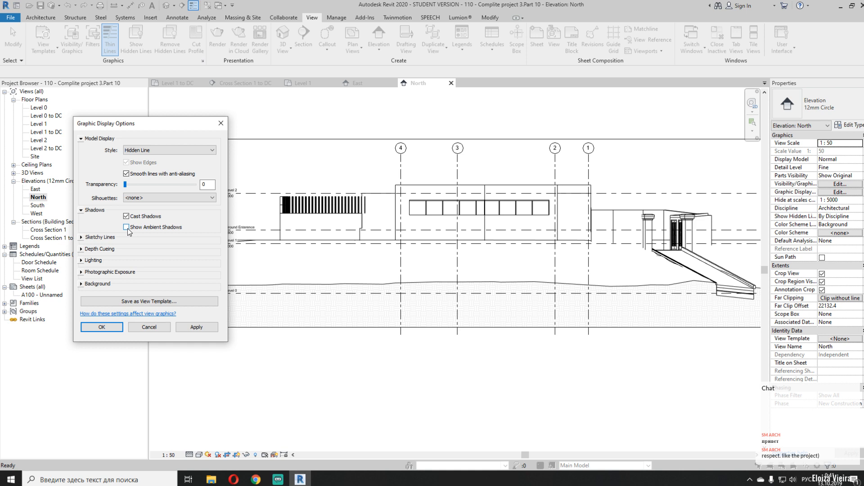
click(126, 227)
click(203, 326)
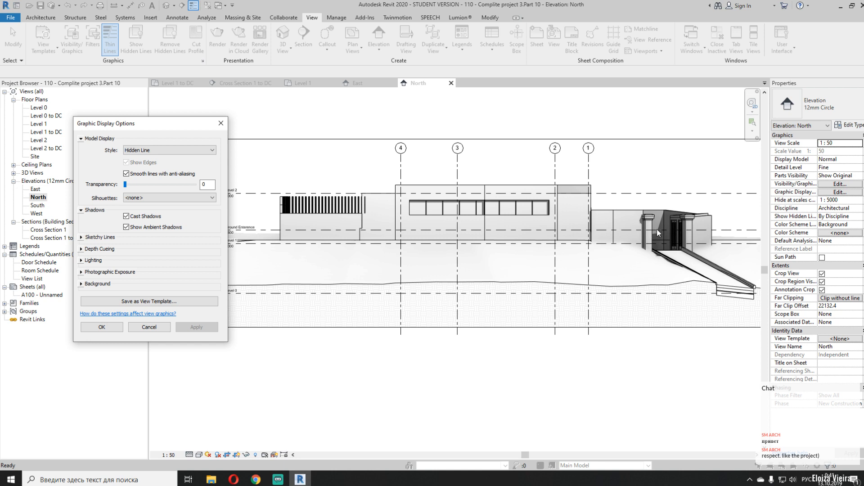
Turn on Show Depth under Depth Cueing for the North elevation and apply it
click(83, 249)
click(126, 256)
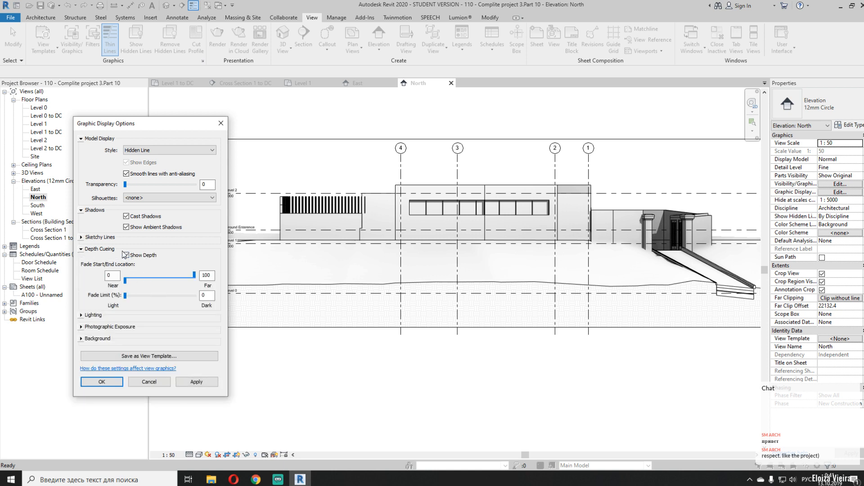
click(196, 381)
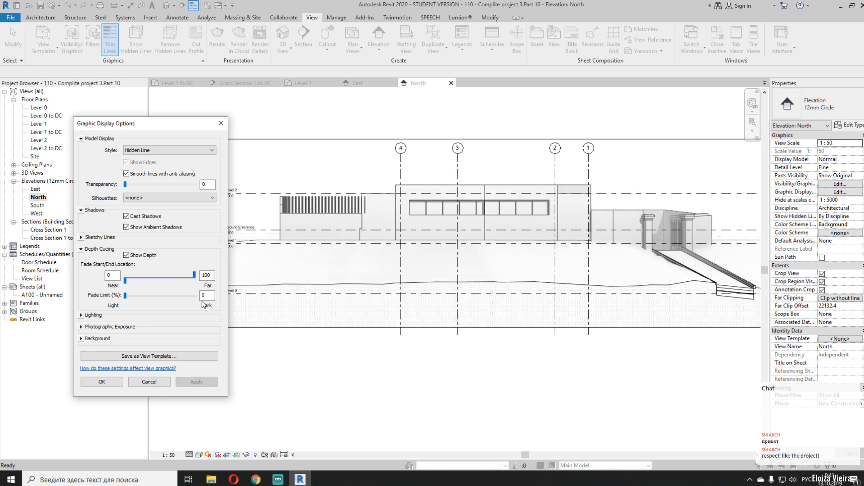
Try a depth cueing fade end location of 33 on the North elevation
click(177, 277)
drag(194, 275, 148, 276)
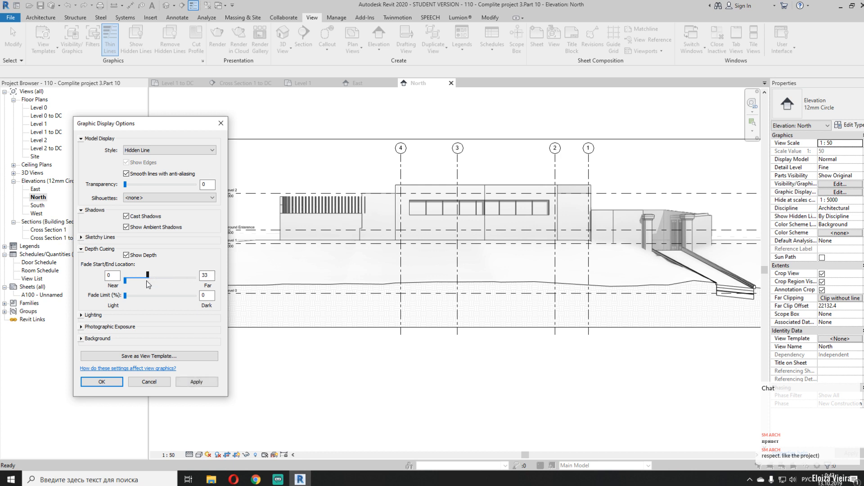
click(196, 382)
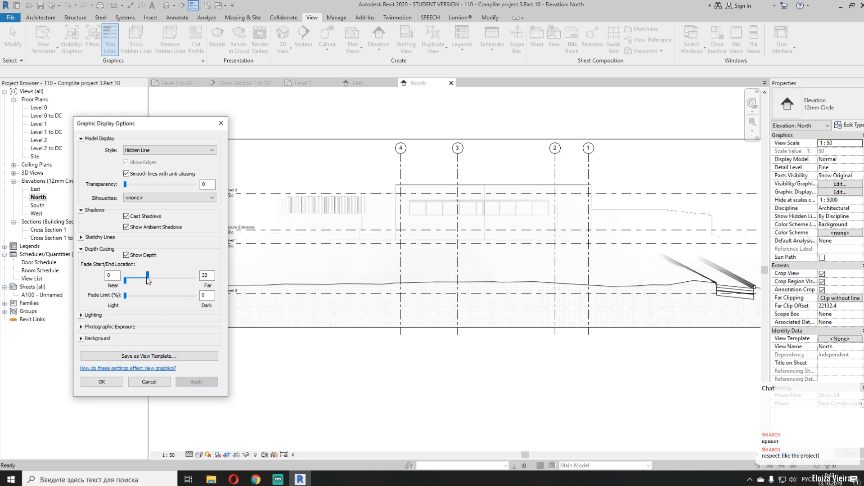
Set the depth cueing fade start location to 36 and the end location to 100, and accept the display options
drag(148, 276, 195, 275)
drag(125, 280, 158, 280)
click(202, 384)
click(201, 382)
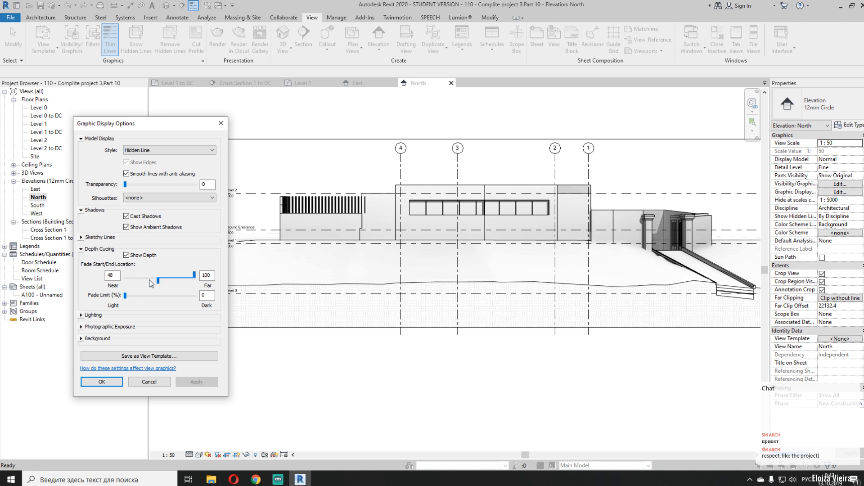
drag(159, 281, 151, 281)
click(196, 382)
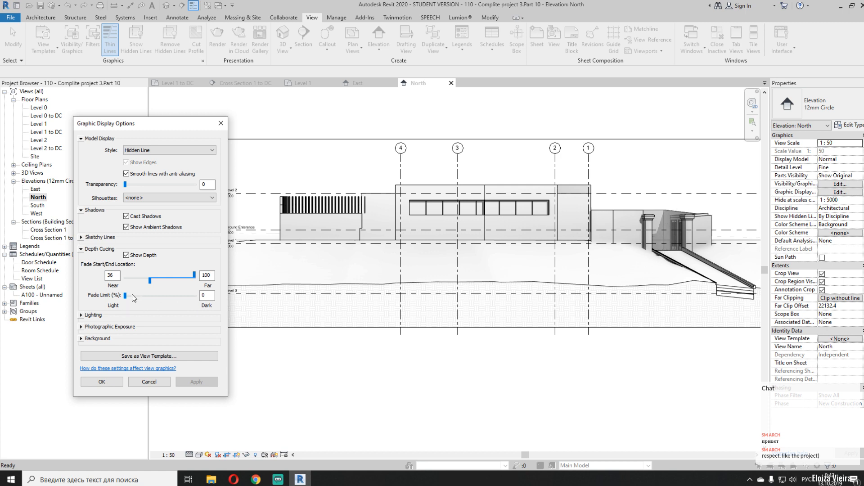
click(112, 381)
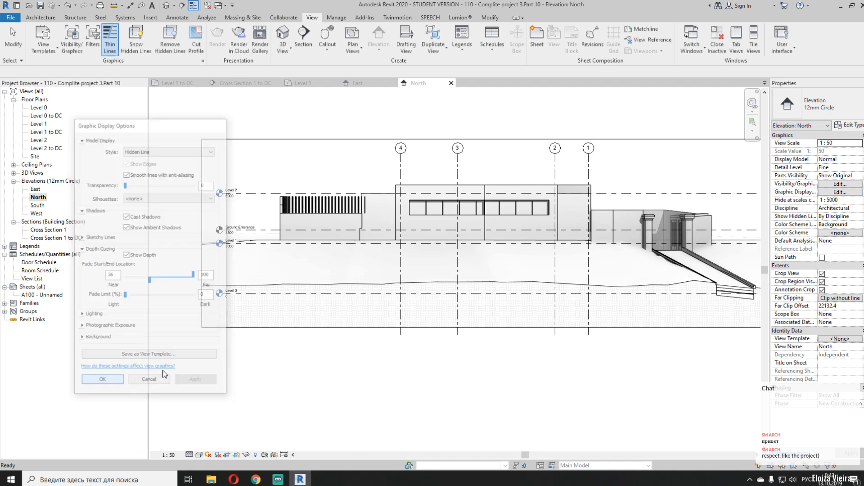
scroll(624, 220, up, 5)
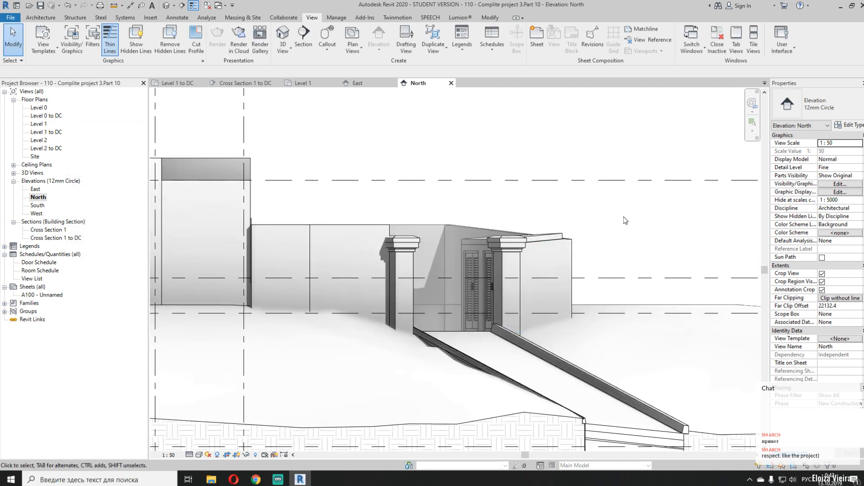
scroll(623, 217, down, 6)
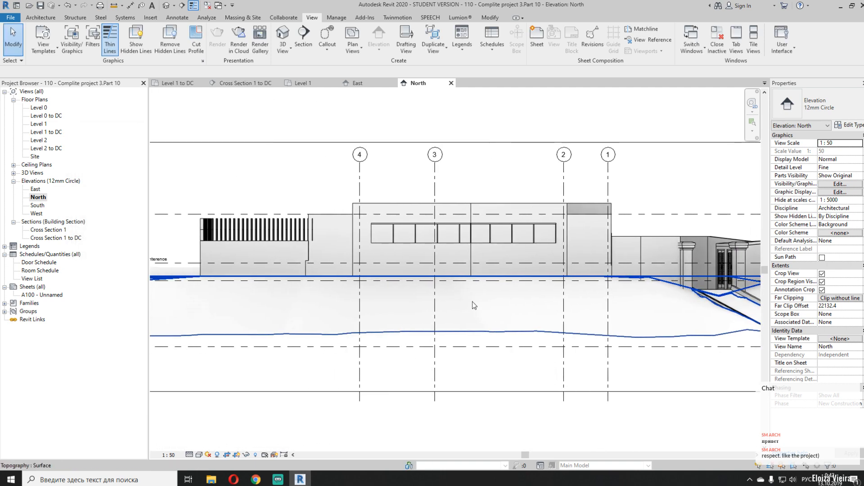
middle_drag(405, 309, 423, 309)
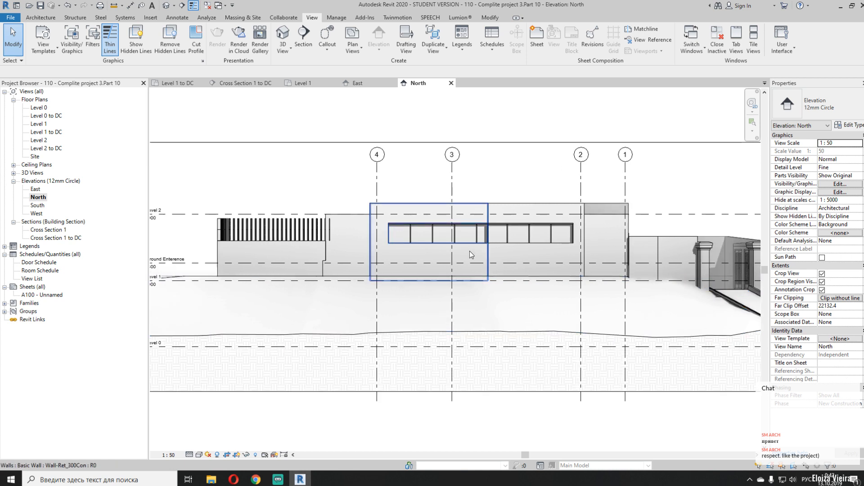
middle_drag(408, 219, 429, 187)
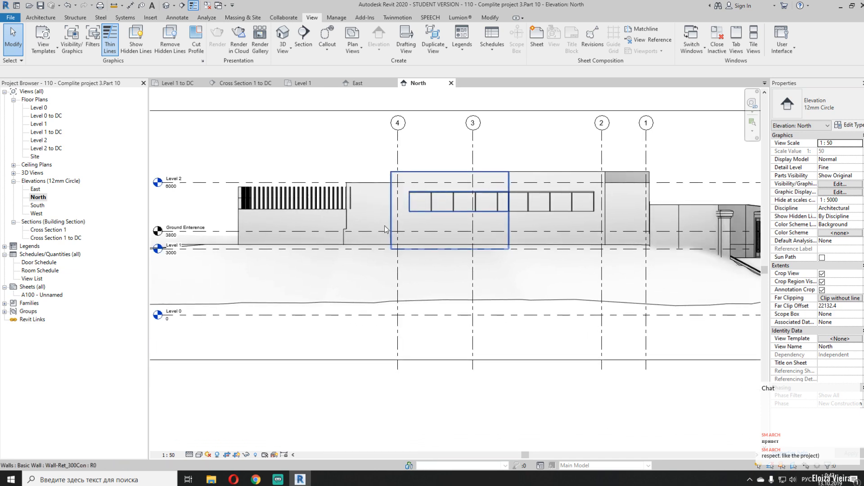
click(327, 277)
middle_drag(475, 292, 311, 283)
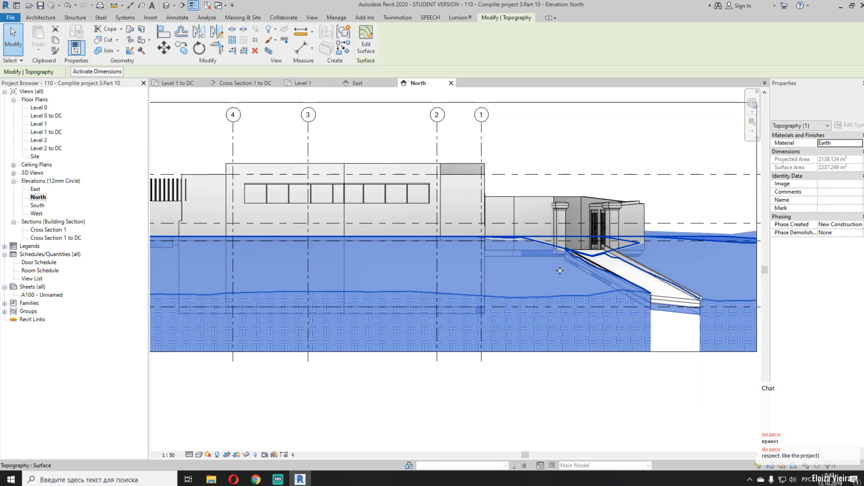
mouse_move(529, 395)
middle_down()
mouse_move(561, 379)
mouse_move(571, 396)
middle_up()
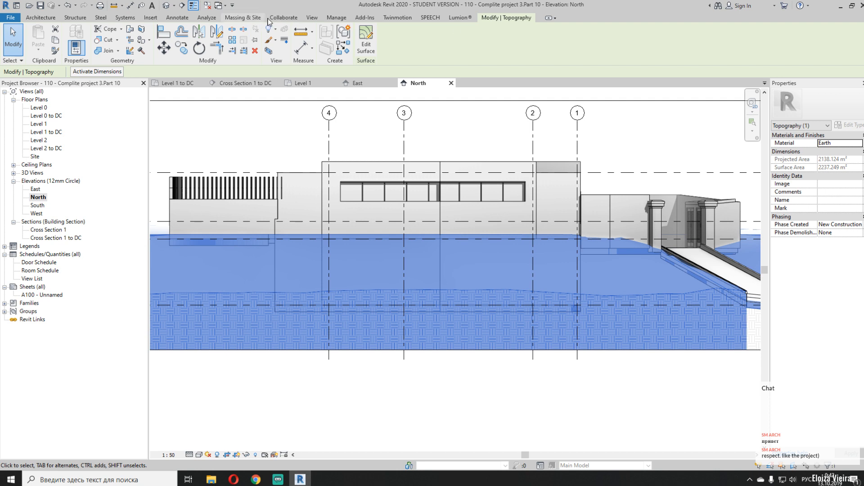
click(312, 17)
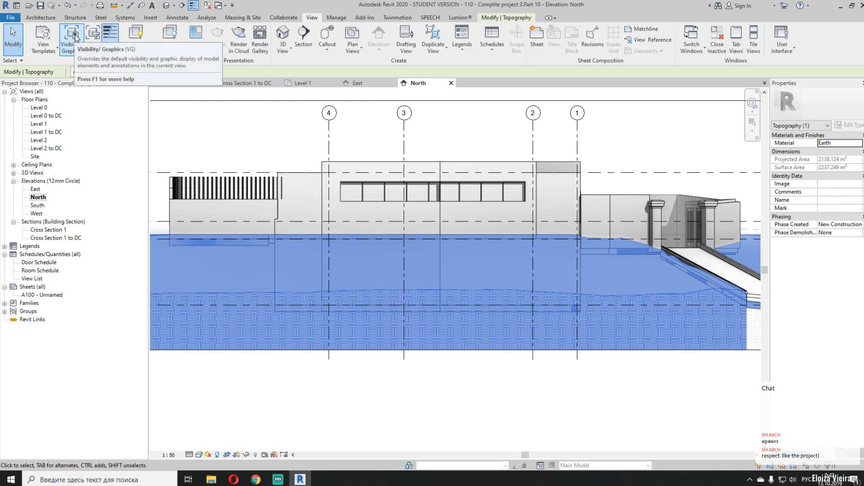
click(433, 387)
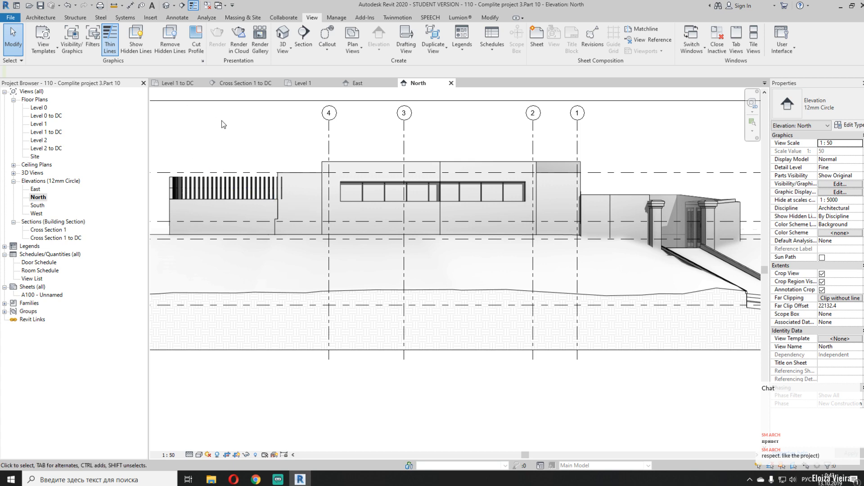
click(282, 293)
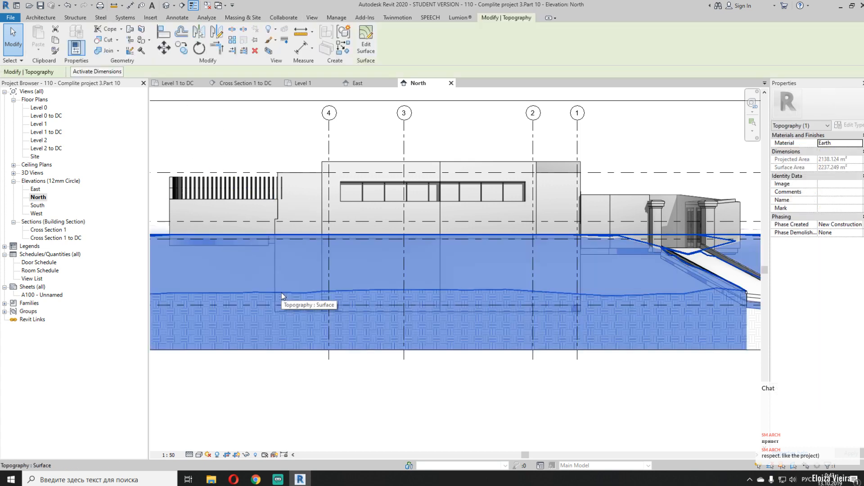
right_click(247, 264)
mouse_move(304, 315)
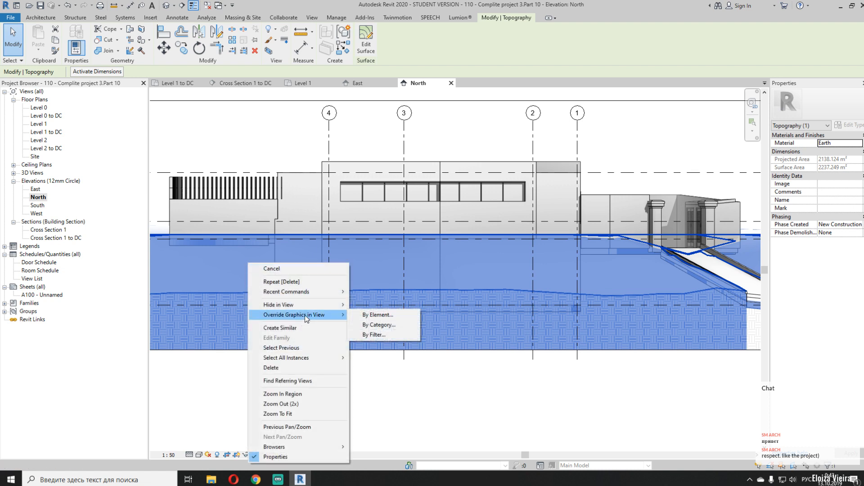
click(426, 386)
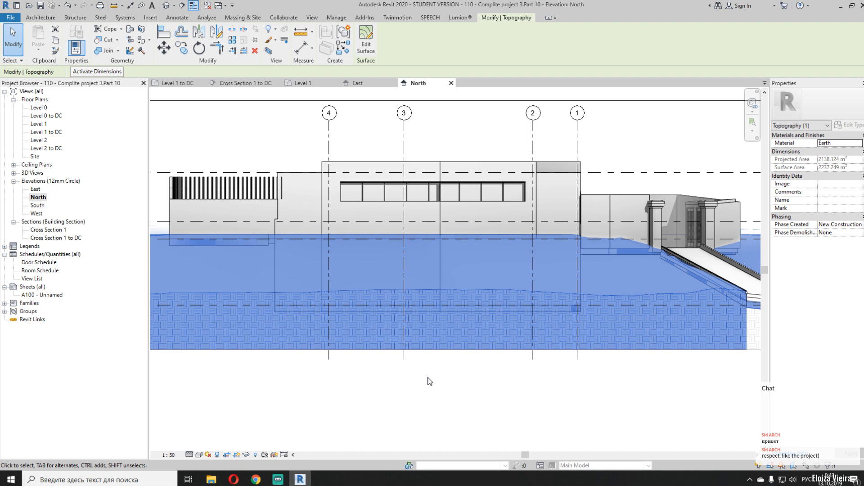
click(428, 381)
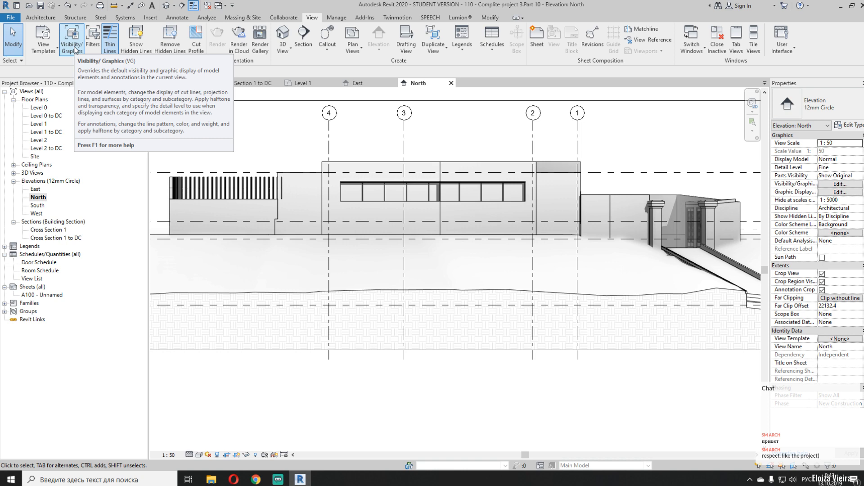
Override the main topography's surface foreground color with RGB 186-223-176 in the North elevation and apply it
click(221, 281)
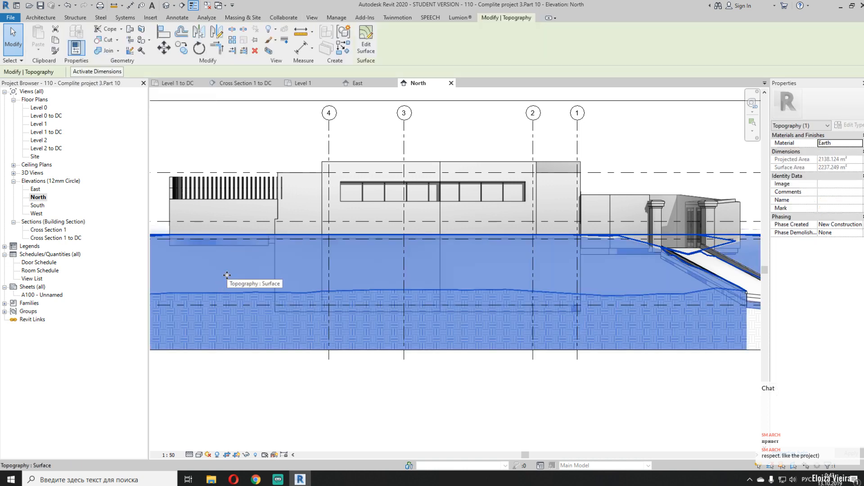
right_click(225, 280)
mouse_move(285, 129)
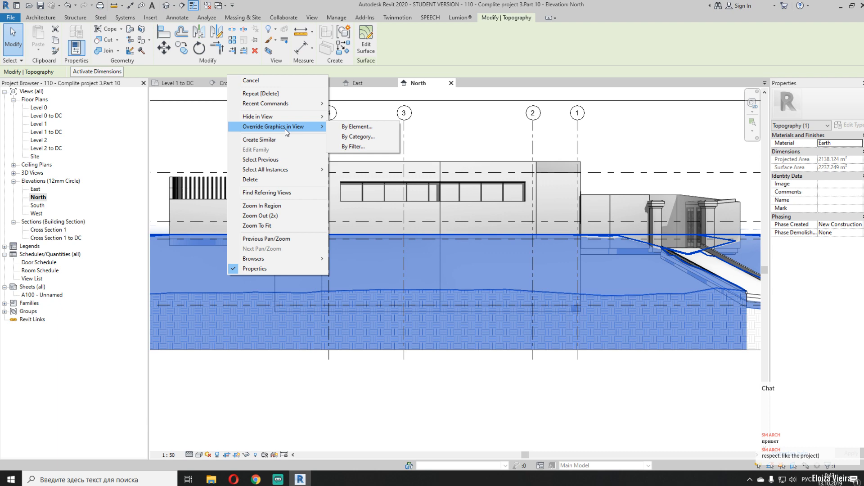
click(356, 127)
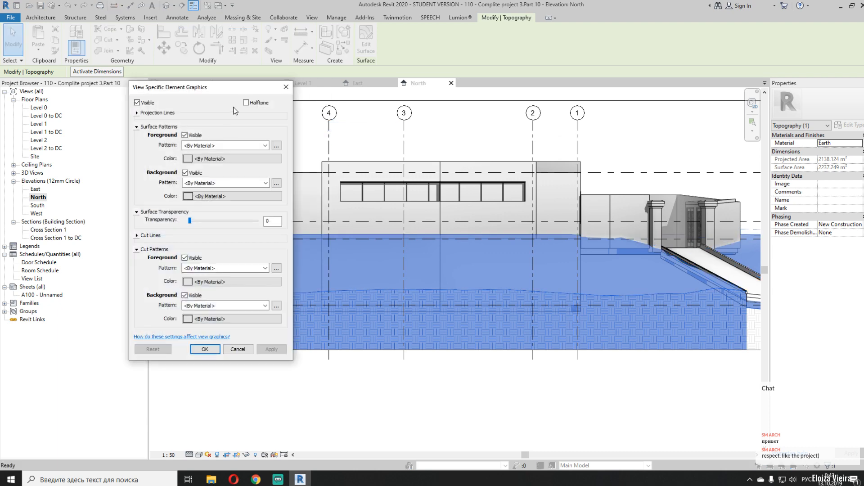
click(210, 157)
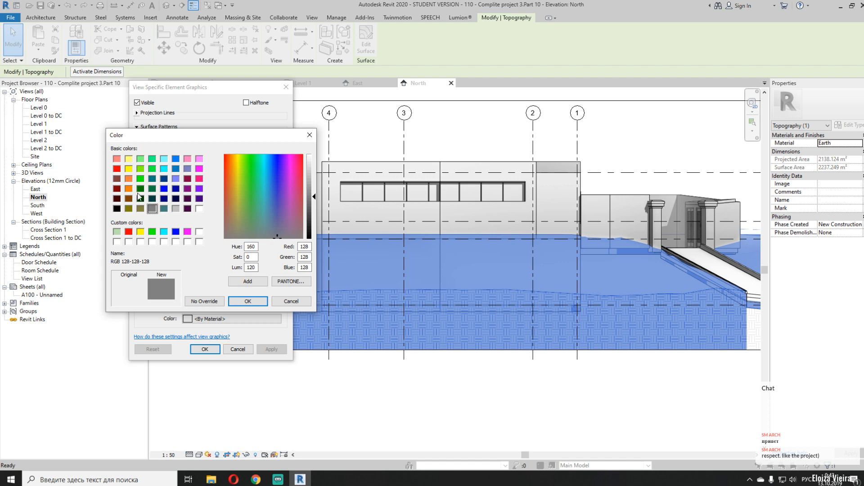
click(118, 232)
click(247, 302)
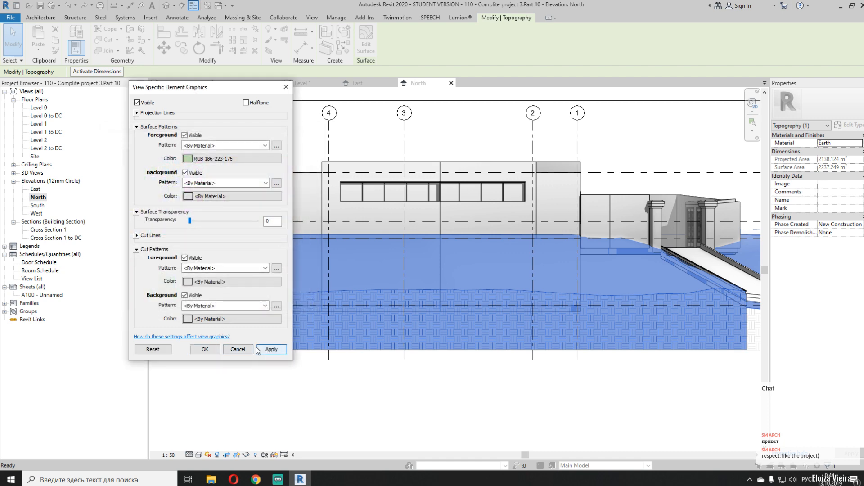
click(258, 350)
Set the main topography's surface foreground pattern override to solid fill, apply it and accept the overrides
drag(240, 92, 160, 162)
click(147, 218)
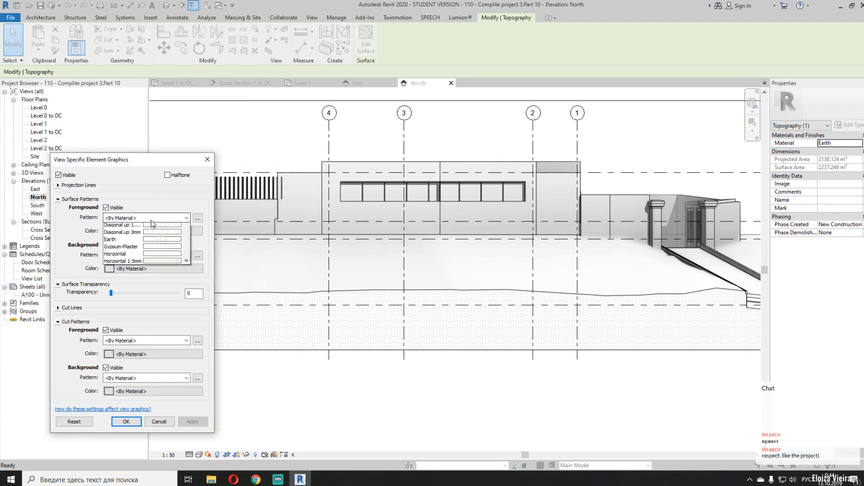
click(137, 239)
click(191, 422)
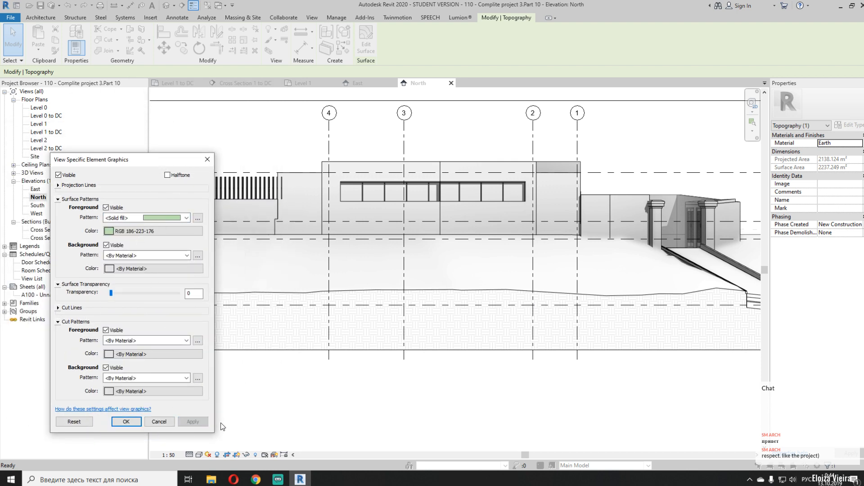
click(126, 421)
click(337, 408)
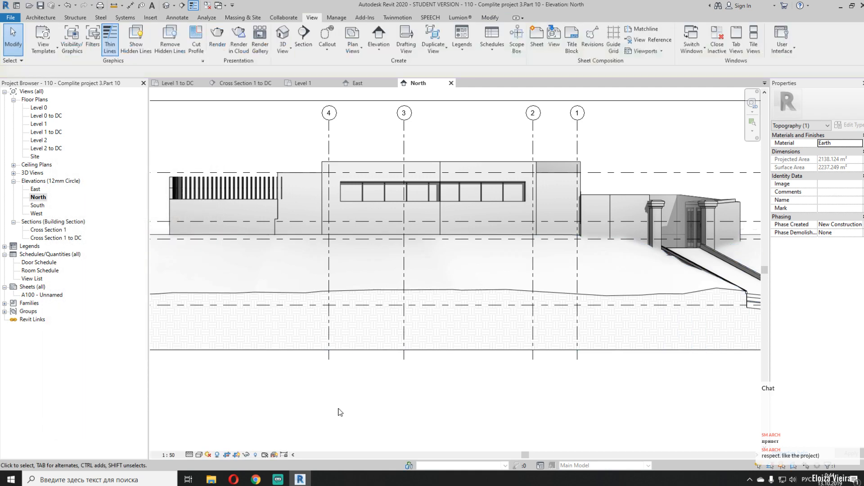
Examine the graphics settings of the topography's Earth material, leaving them as they are
middle_drag(419, 407, 432, 389)
click(244, 271)
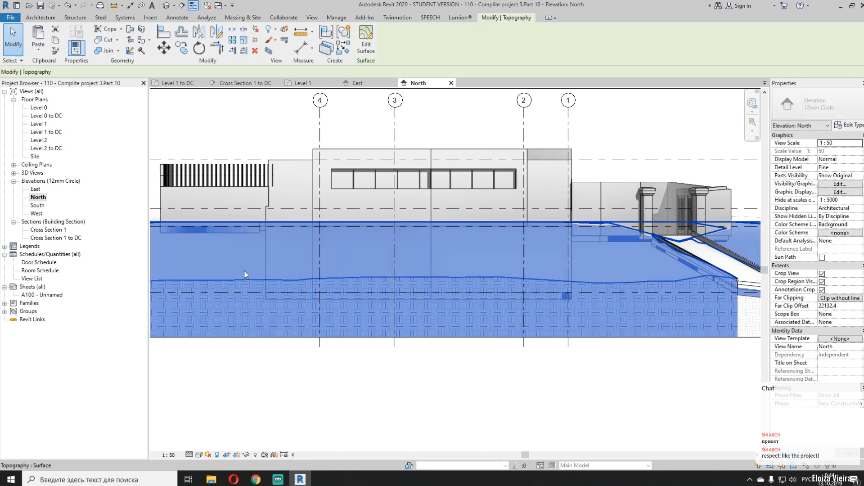
click(846, 143)
click(859, 143)
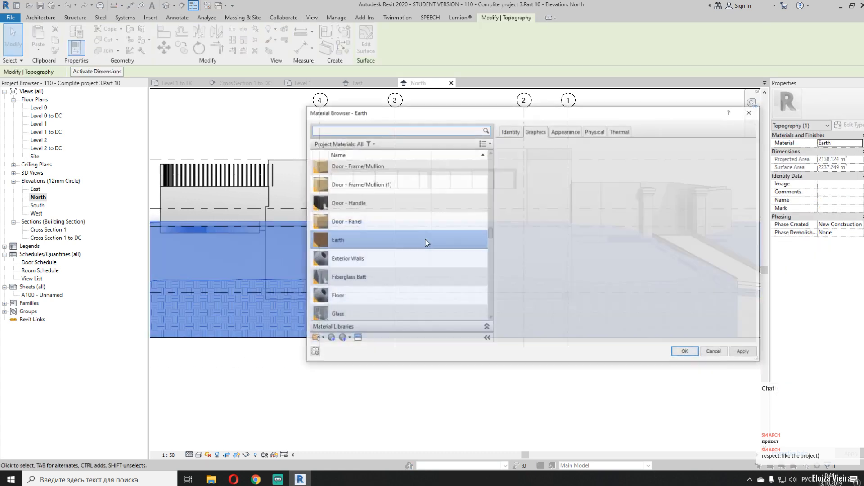
drag(576, 115, 389, 119)
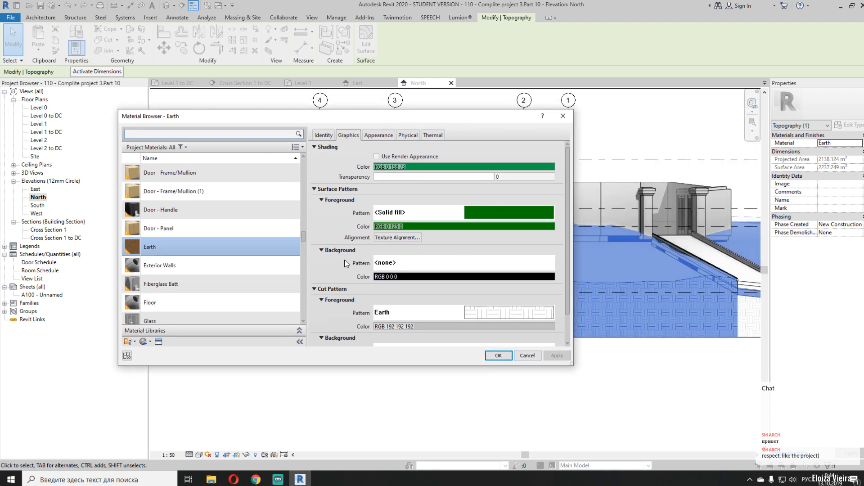
click(527, 355)
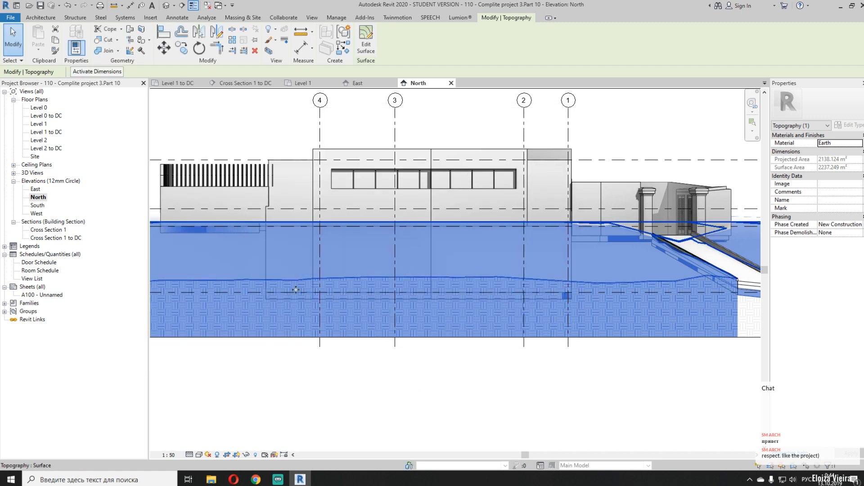
Override the main topography's cut foreground pattern with solid fill in the North elevation and apply it
right_click(274, 279)
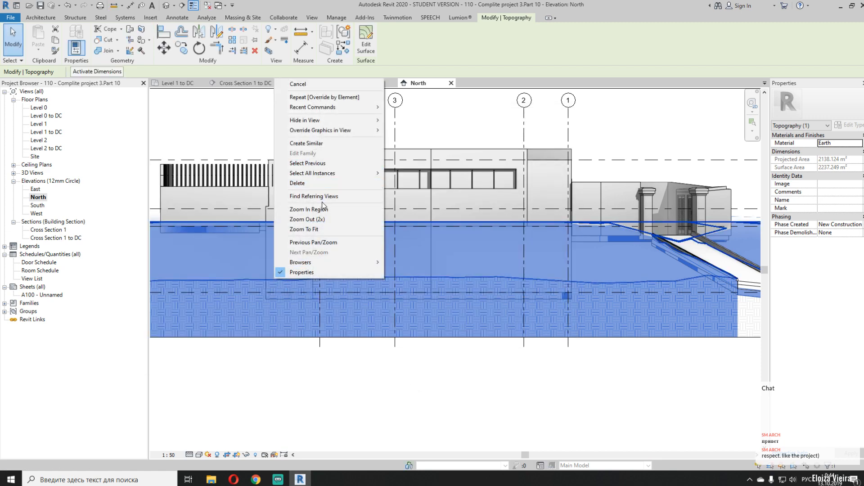
mouse_move(334, 132)
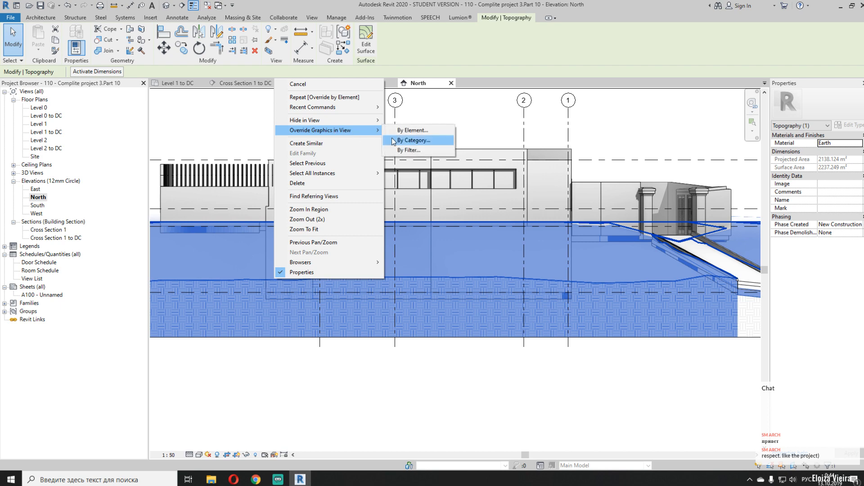
click(403, 130)
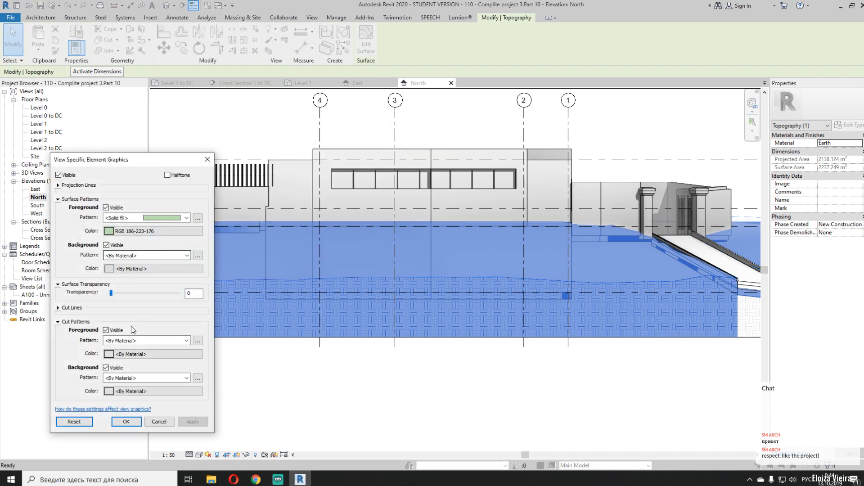
click(145, 340)
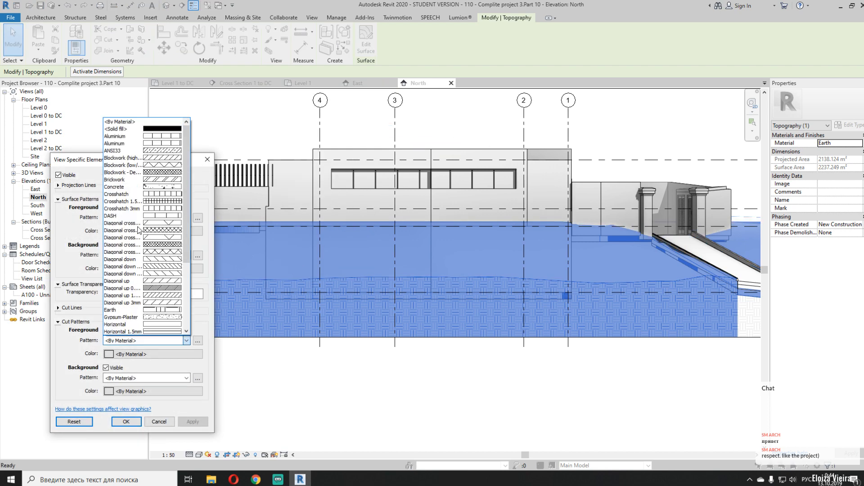
click(135, 129)
click(194, 422)
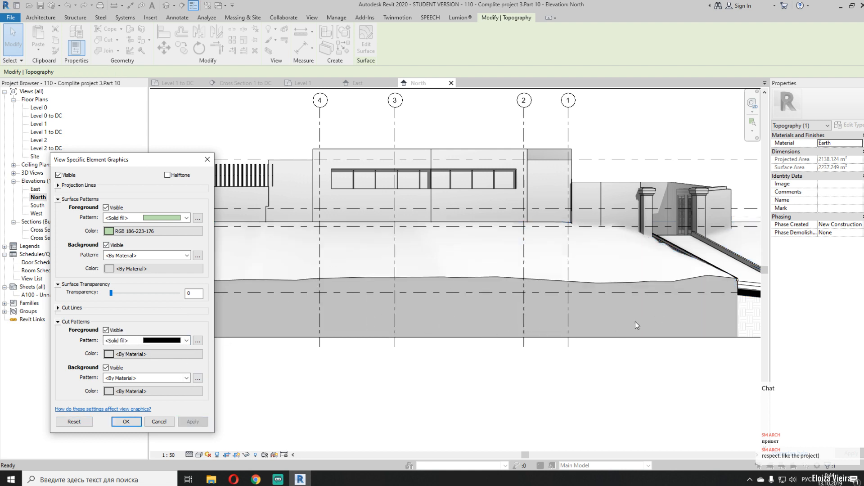
Set the main topography's cut foreground color to RGB 128-128-128 and accept the overrides
click(134, 356)
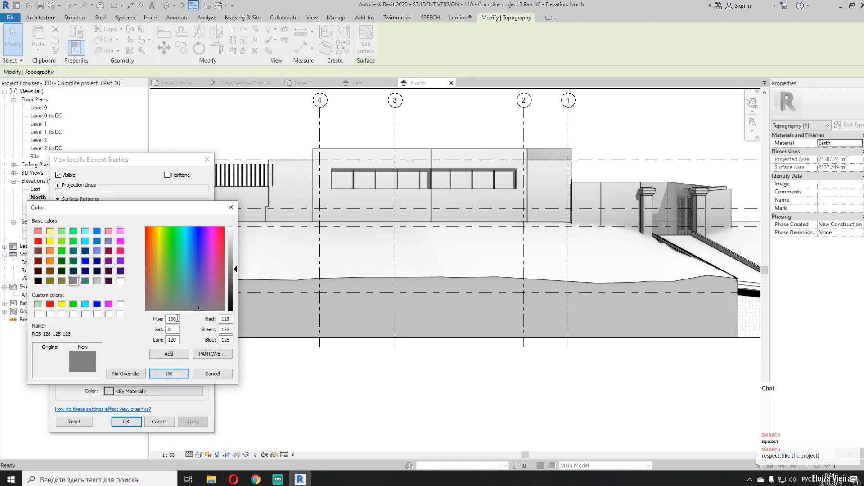
click(169, 373)
click(126, 421)
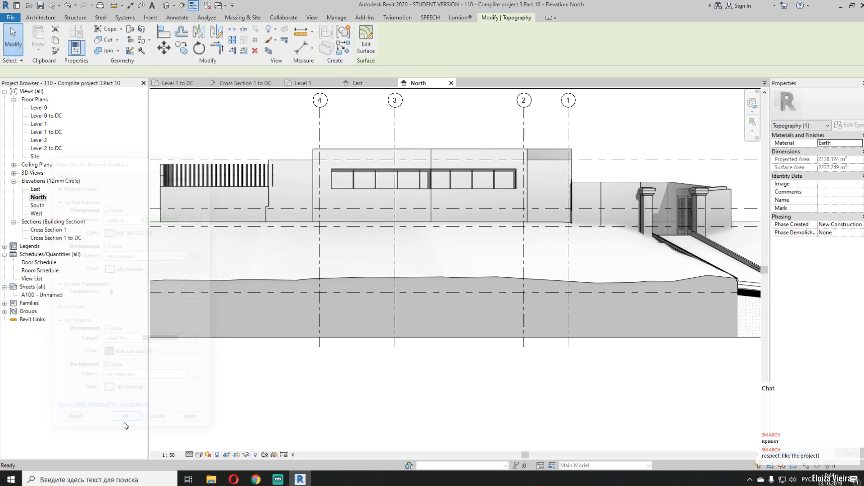
click(361, 340)
Raise the lower edge of the North elevation's crop region to trim the depth of cut earth shown
scroll(442, 359, down, 2)
middle_drag(564, 360, 521, 356)
scroll(521, 354, up, 1)
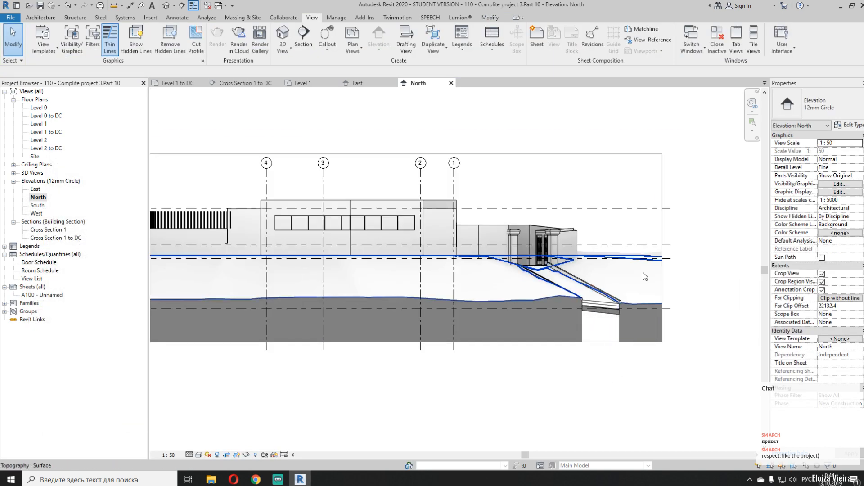
click(662, 224)
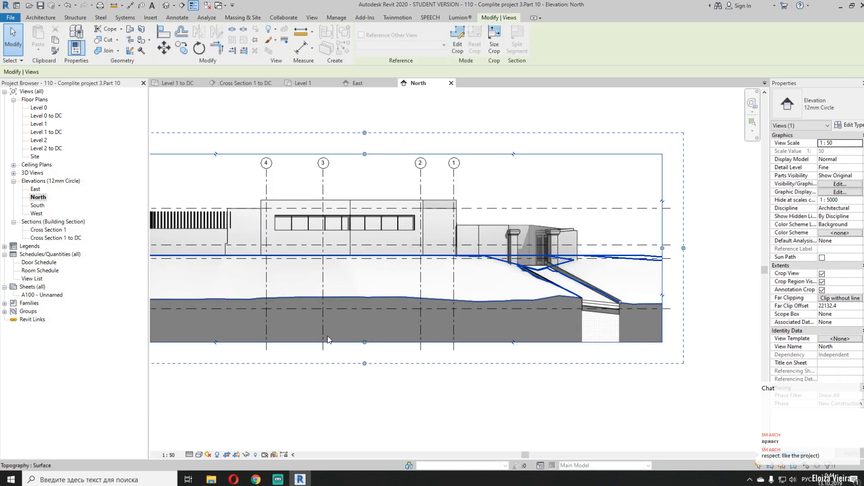
drag(365, 342, 371, 318)
key(Escape)
Override the cut foreground of the small topography surface under the entrance stair with solid fill in RGB 128-128-128
scroll(632, 308, up, 5)
click(498, 328)
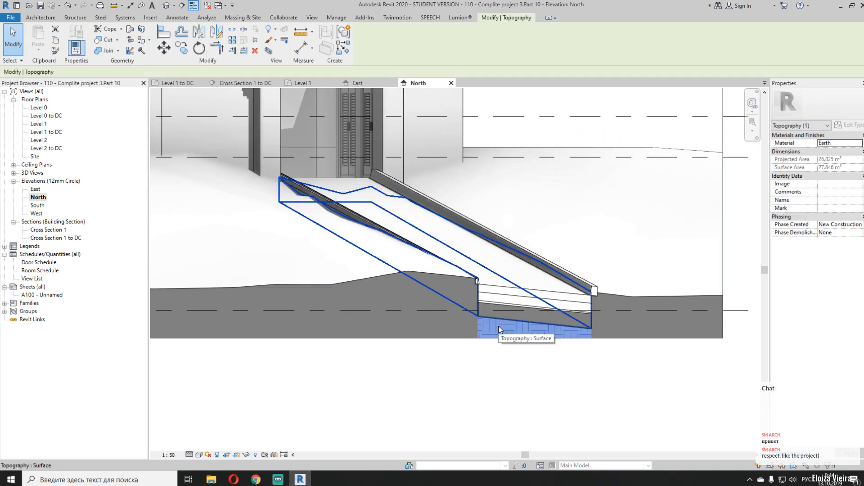
right_click(499, 328)
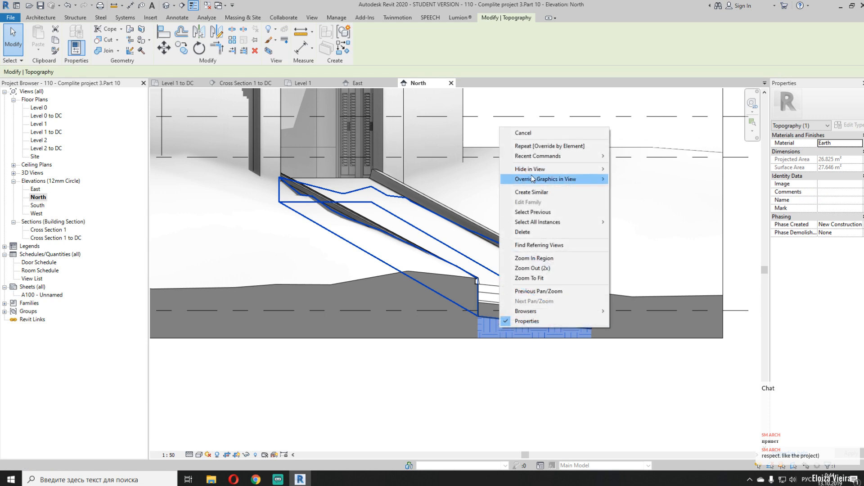
mouse_move(557, 180)
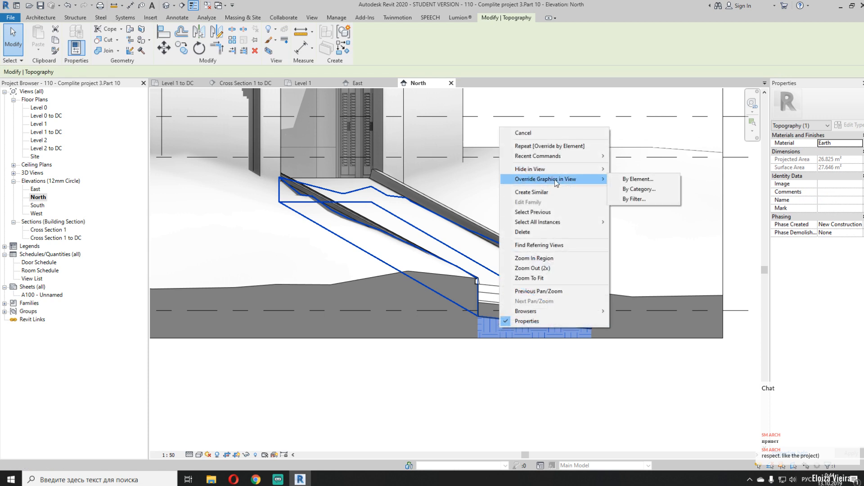
click(637, 179)
click(149, 340)
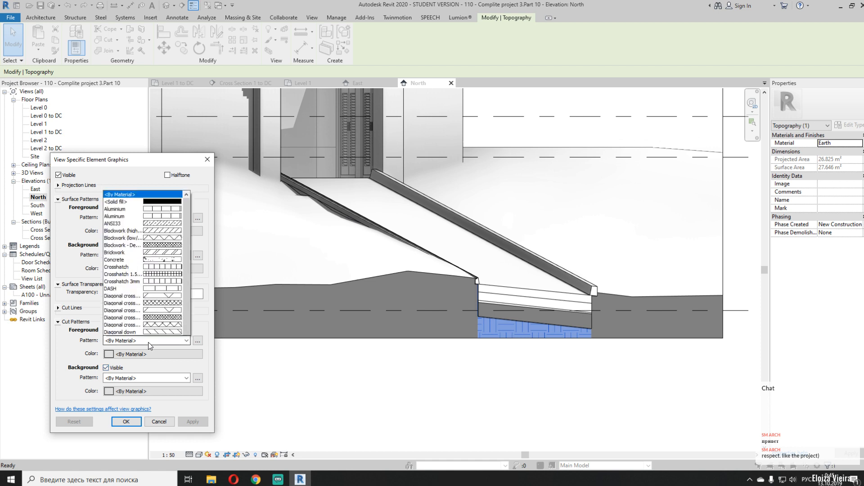
click(120, 129)
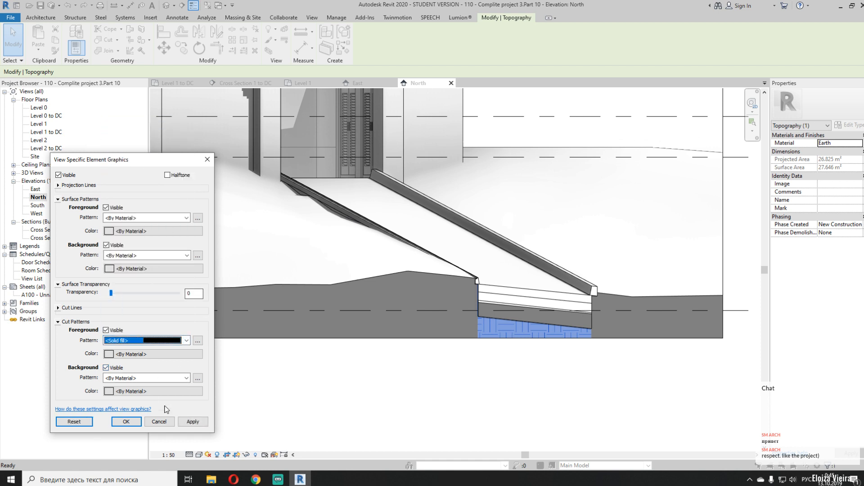
click(193, 422)
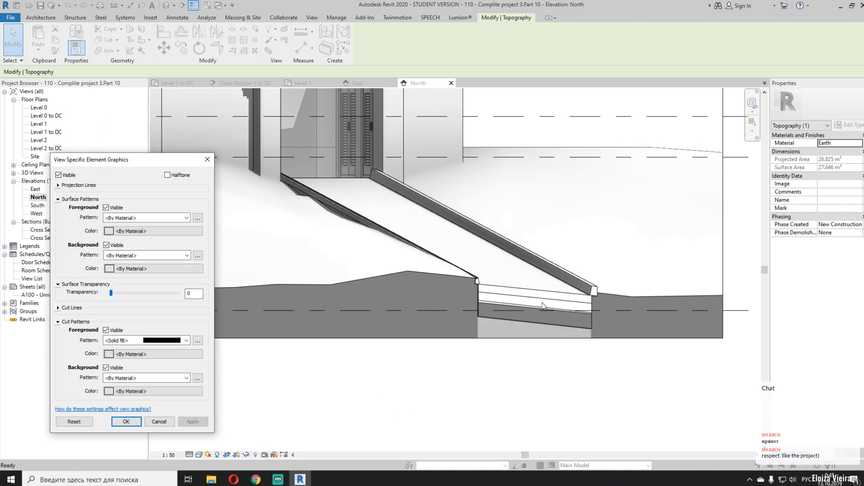
click(128, 353)
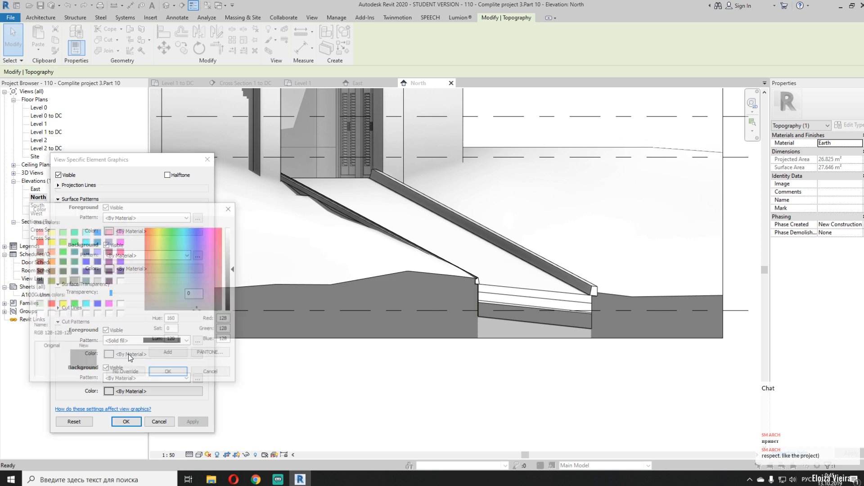
click(169, 373)
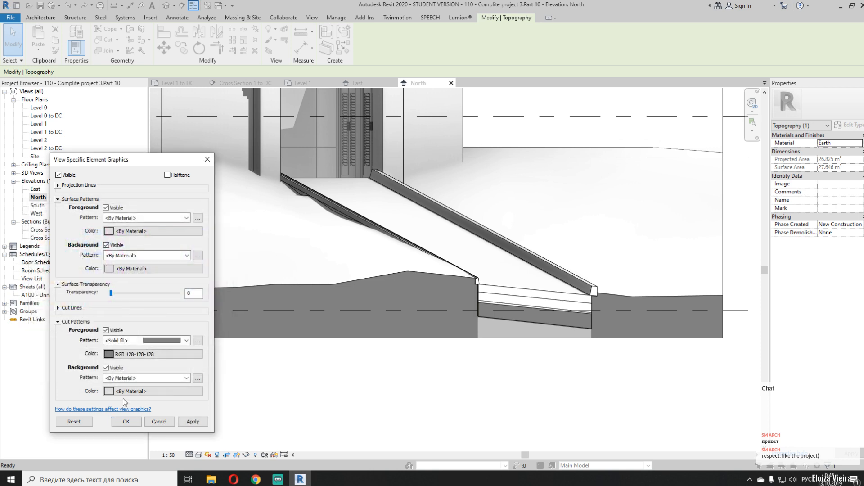
Set the small topography's surface background to solid fill in RGB 128-128-128 and accept the overrides
click(151, 259)
click(135, 268)
click(144, 271)
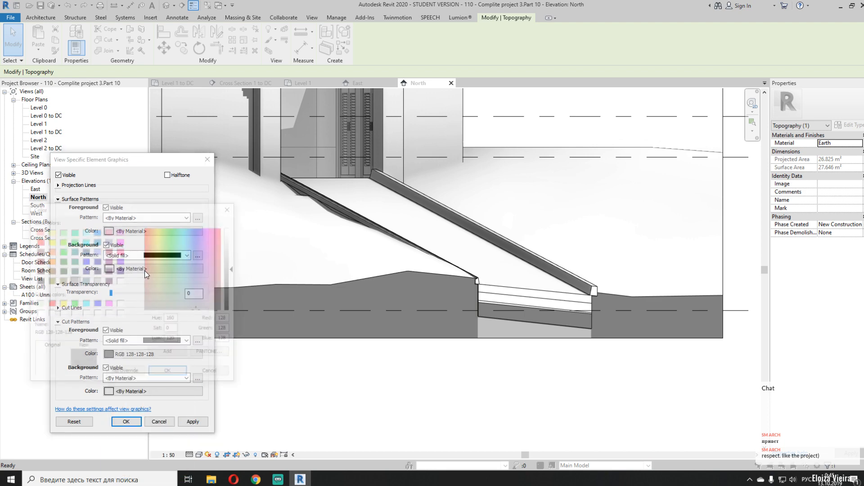
click(167, 372)
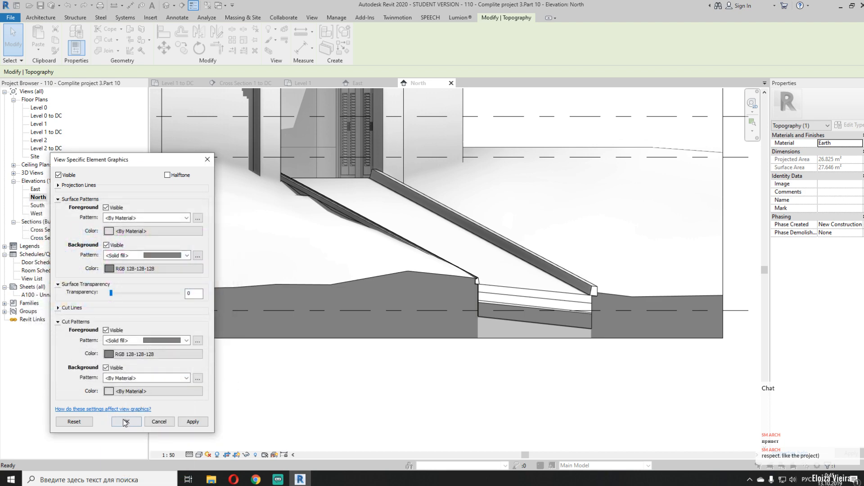
click(125, 422)
click(332, 382)
scroll(407, 380, down, 3)
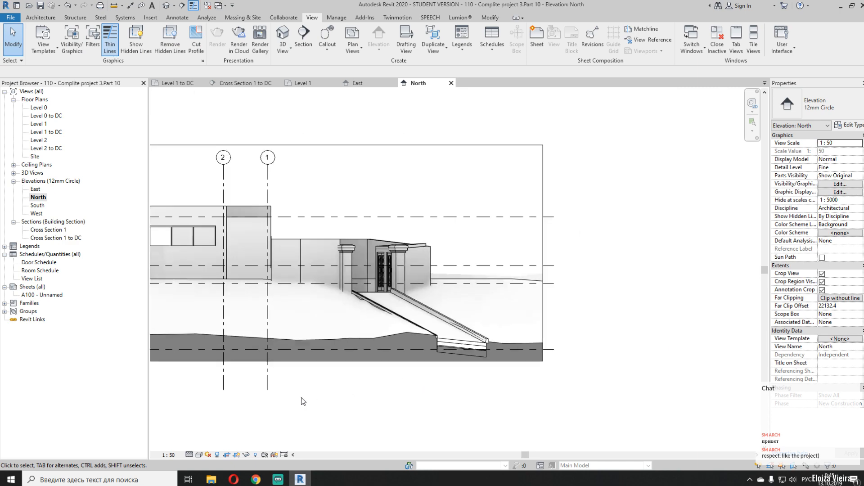
Review the element graphics overrides of the main topography, closing them unchanged and keeping the topography selected
middle_drag(301, 398, 439, 381)
click(466, 277)
right_click(466, 278)
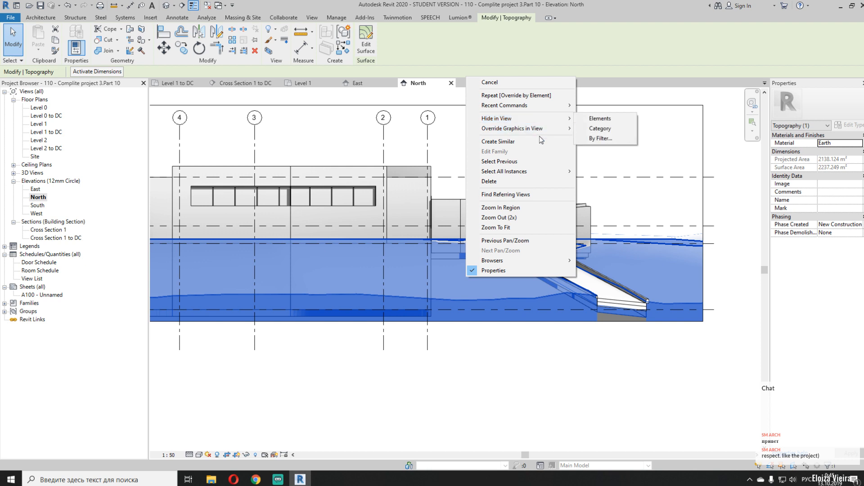
mouse_move(540, 129)
click(601, 129)
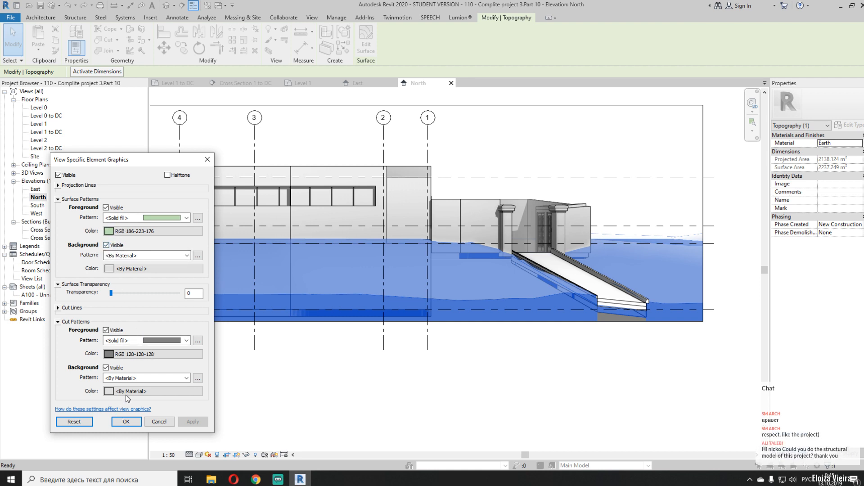
click(127, 421)
click(449, 270)
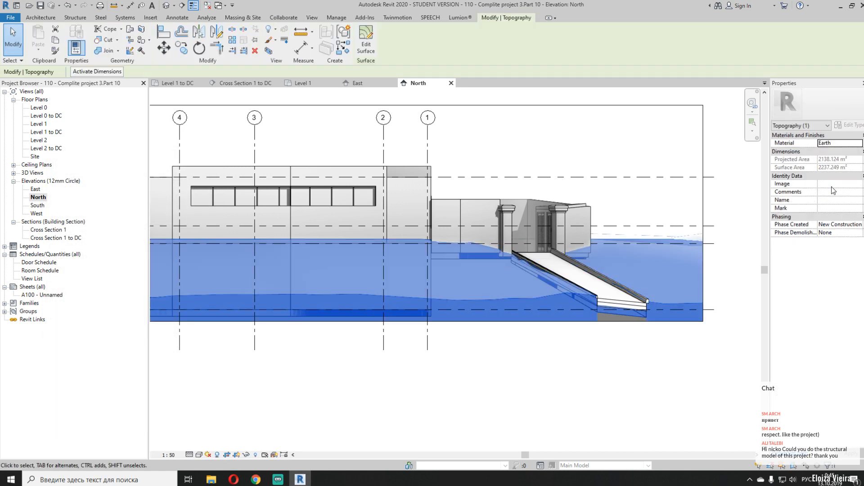
Check the graphics settings of the main topography's Earth material, close them without changes and deselect the topography
click(860, 144)
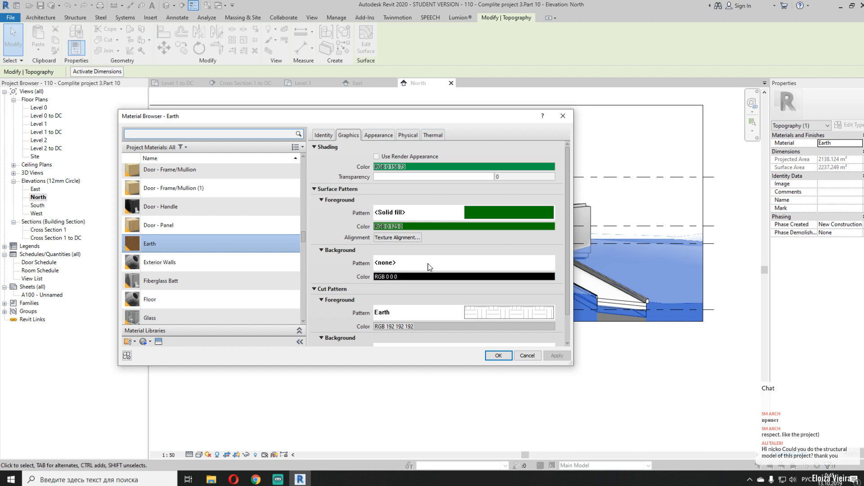
click(529, 357)
click(624, 413)
Preview the North elevation in the Shaded visual style and return it to Hidden Line
middle_drag(445, 386, 703, 379)
click(199, 455)
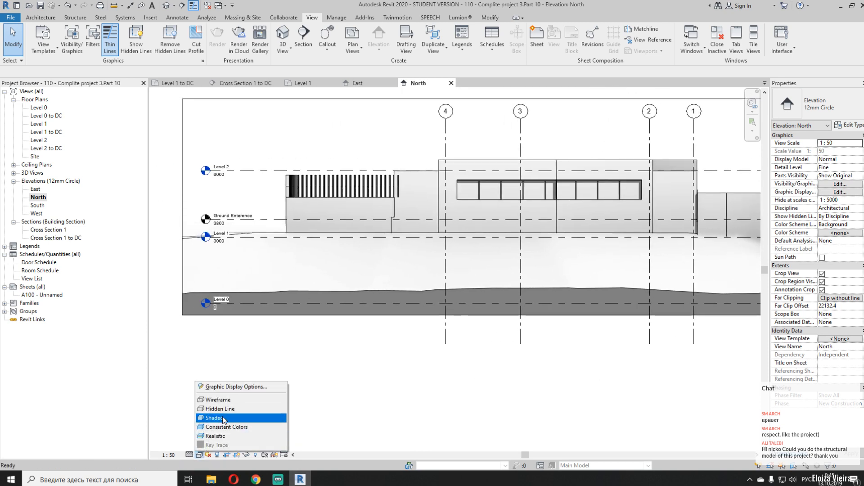
click(222, 417)
mouse_move(530, 377)
middle_down()
mouse_move(451, 383)
mouse_move(336, 373)
mouse_move(365, 384)
middle_up()
click(199, 455)
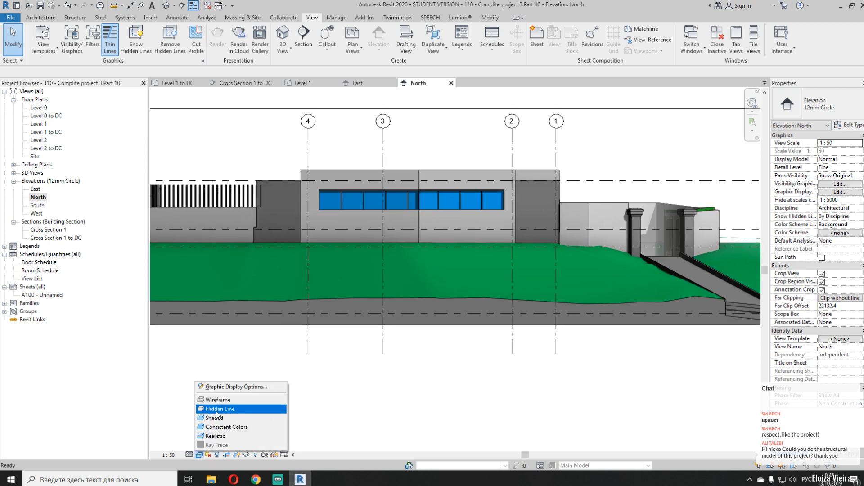
click(221, 407)
middle_drag(498, 358, 443, 372)
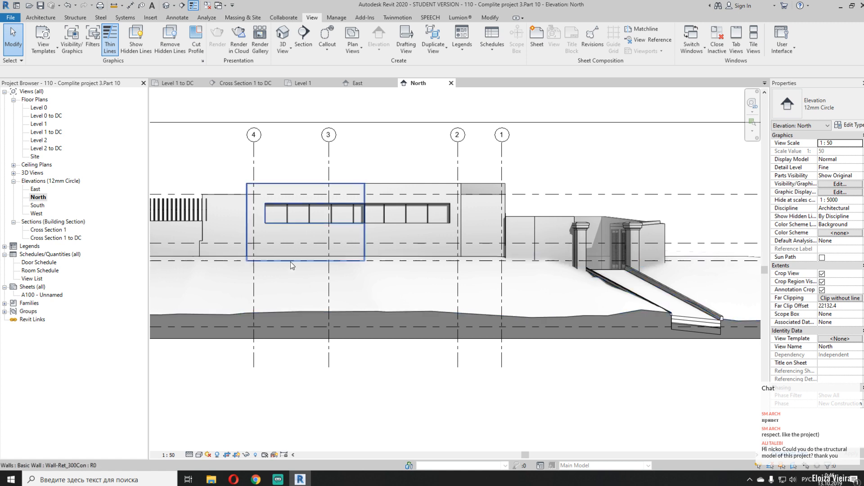
Hide the Level 0 line as an element in the North elevation
middle_drag(275, 183, 468, 214)
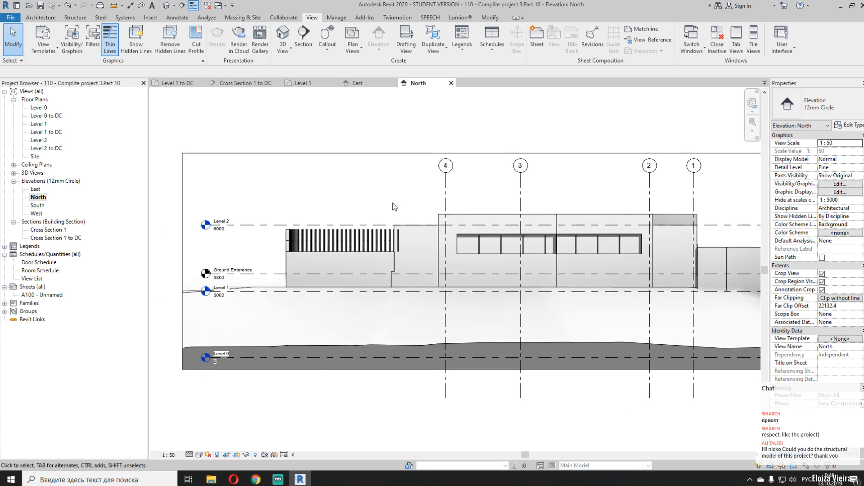
middle_drag(333, 196, 376, 187)
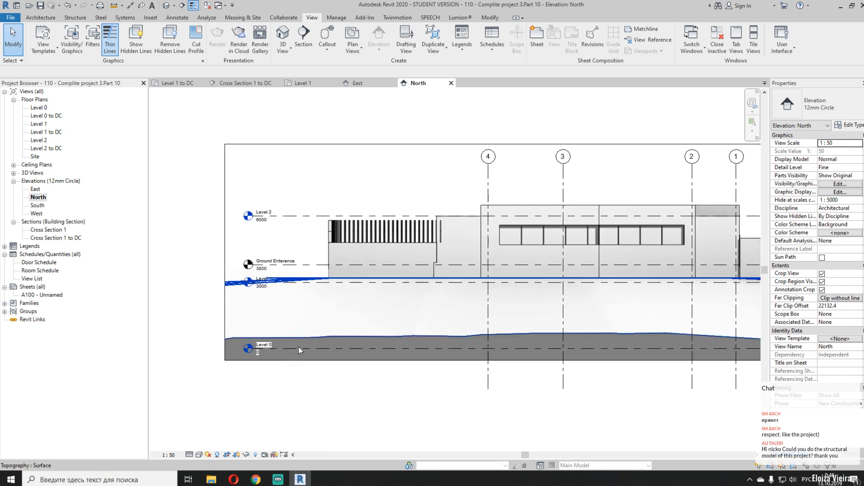
scroll(279, 350, up, 2)
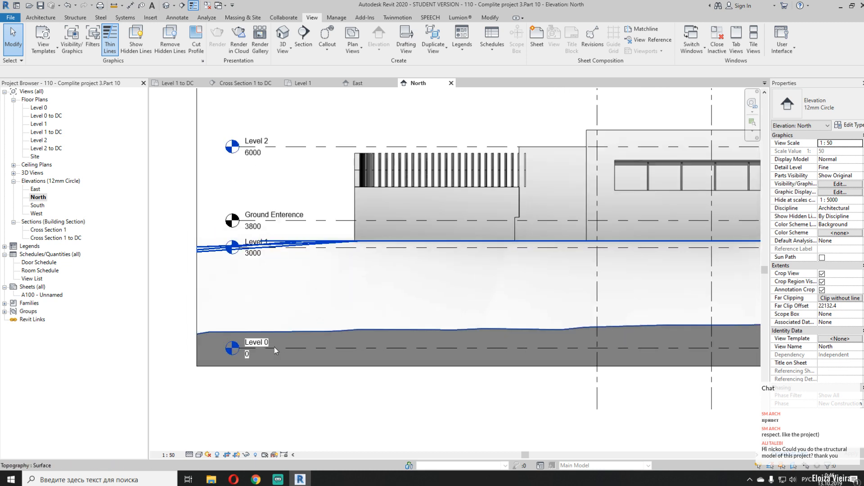
click(274, 347)
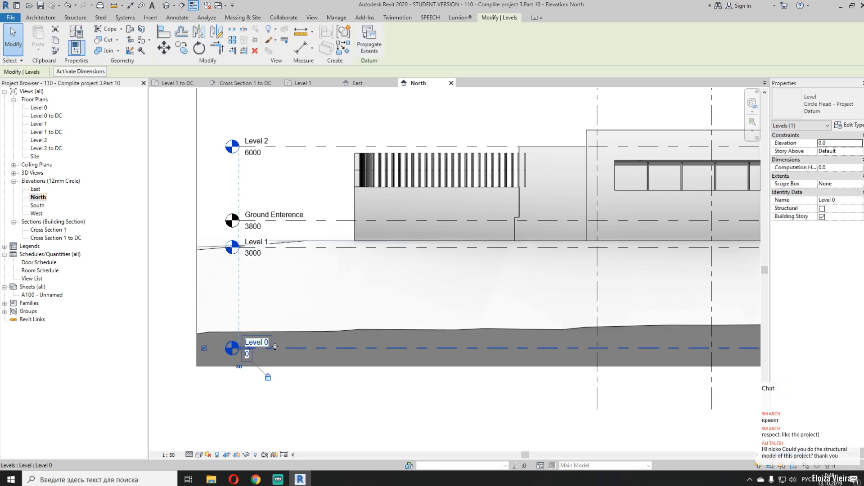
right_click(275, 347)
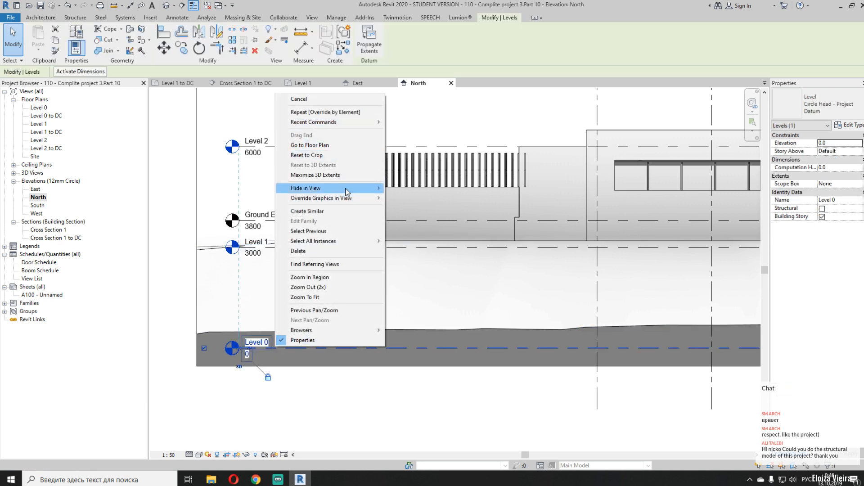
mouse_move(348, 190)
click(407, 188)
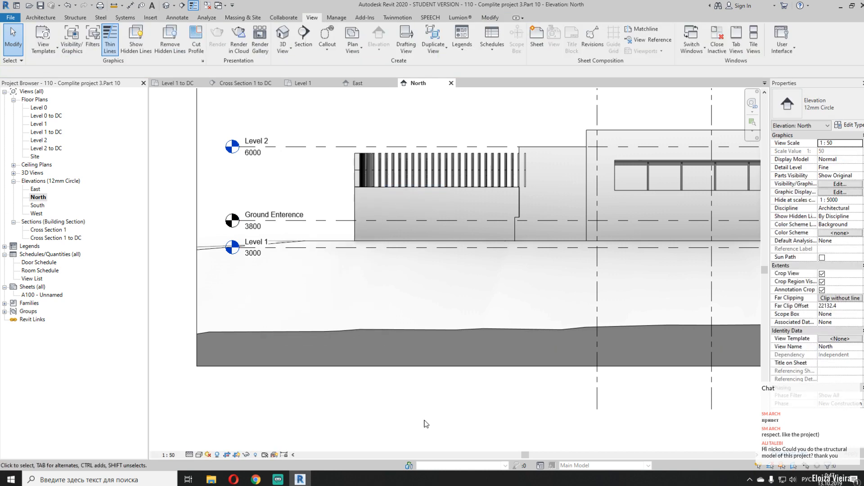
Hide the Level 1 line as an element in the North elevation
scroll(625, 418, down, 2)
middle_drag(634, 395, 347, 341)
mouse_move(519, 372)
middle_down()
mouse_move(330, 357)
mouse_move(343, 367)
mouse_move(529, 362)
middle_up()
middle_drag(392, 363, 490, 377)
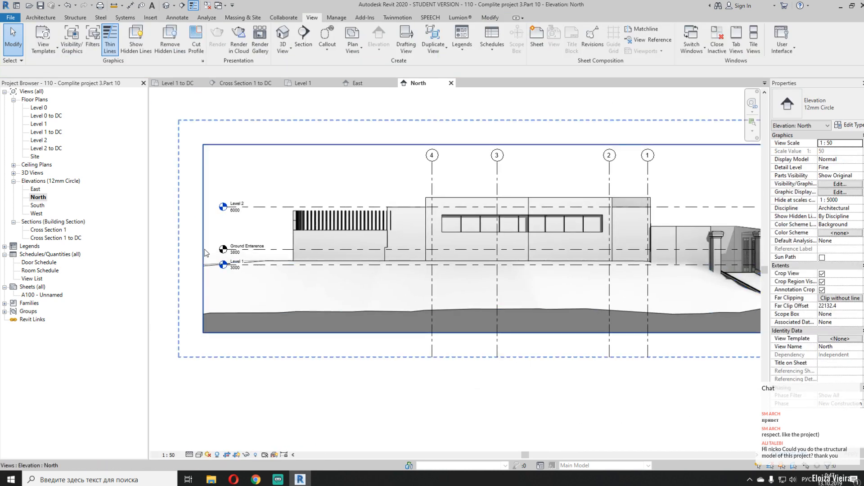
middle_drag(629, 367, 598, 388)
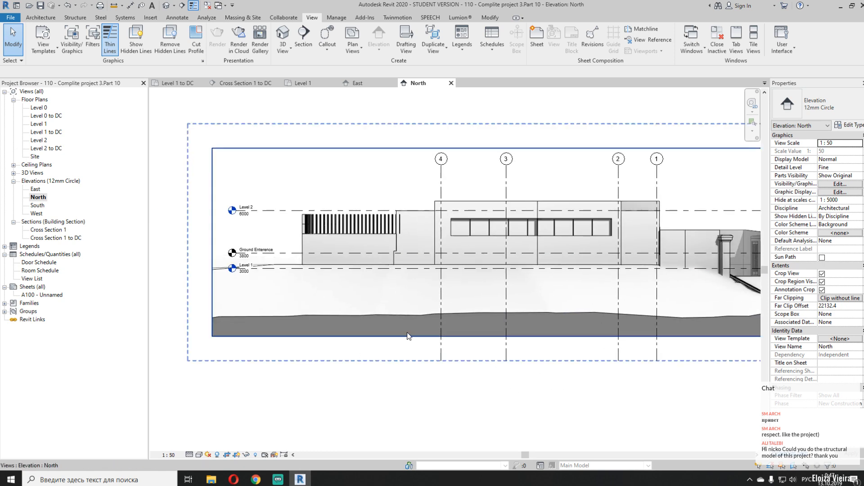
scroll(262, 273, up, 4)
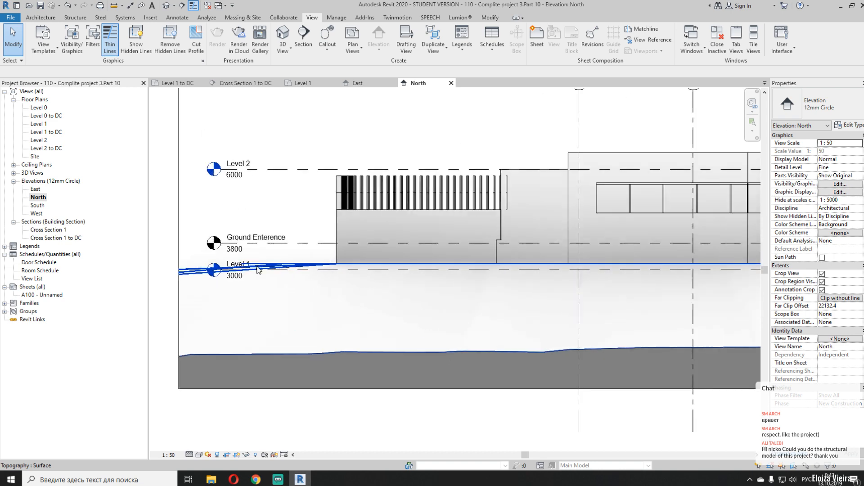
right_click(287, 273)
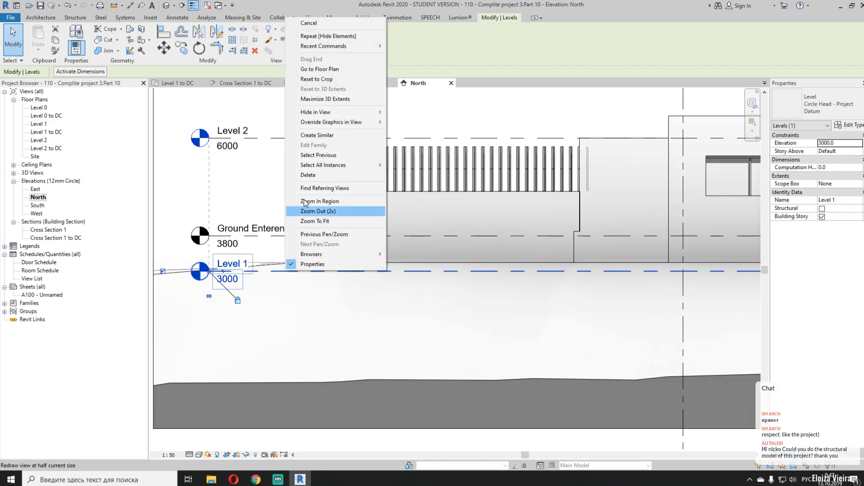
mouse_move(342, 115)
click(408, 113)
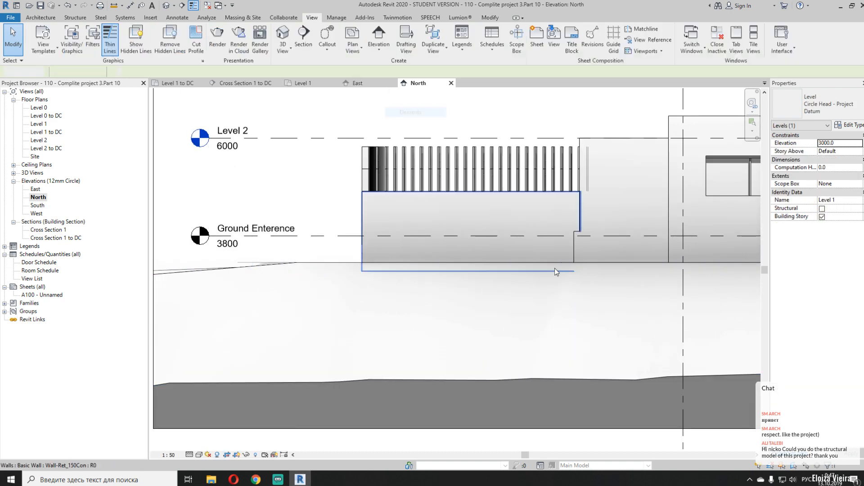
Place a spot elevation with leader and shoulder on the Road 2 floor edge at the entrance doors
scroll(517, 285, down, 3)
middle_drag(648, 329, 421, 308)
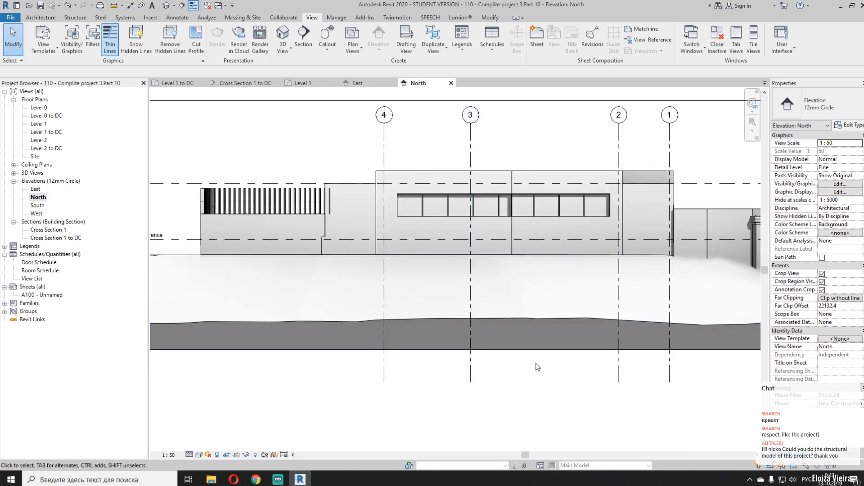
middle_drag(546, 363, 322, 341)
middle_drag(466, 303, 300, 315)
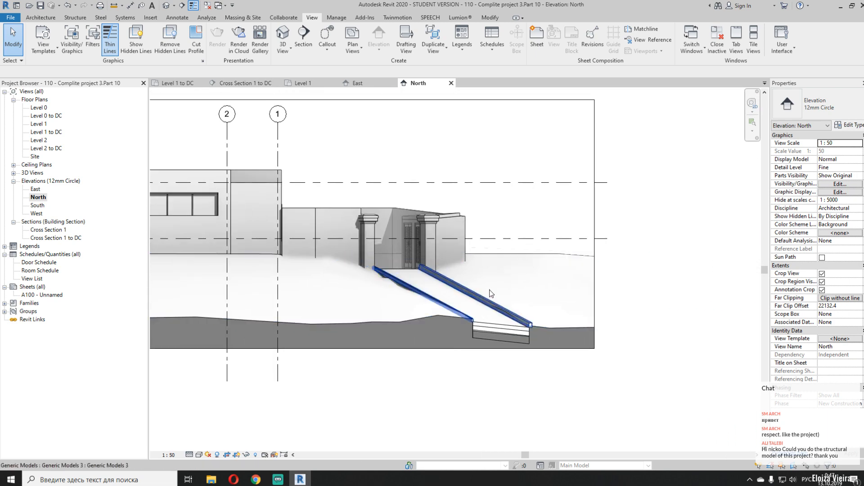
scroll(439, 227, up, 2)
middle_drag(330, 182, 340, 144)
scroll(408, 191, up, 2)
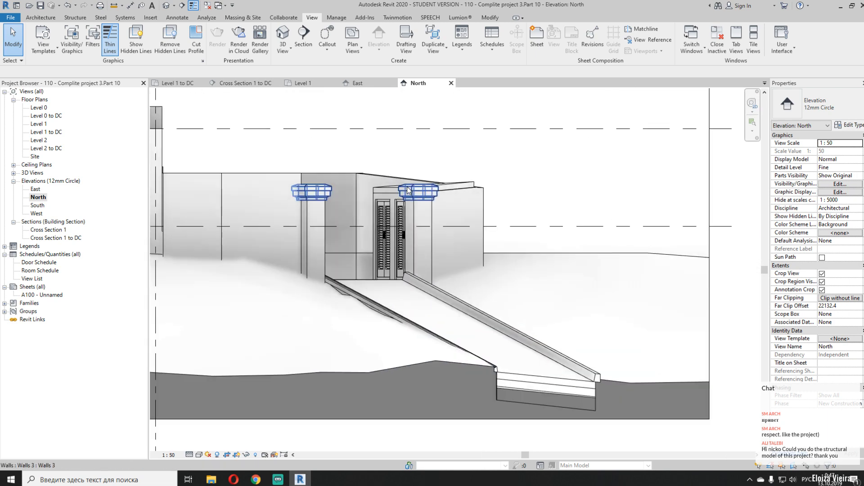
click(175, 20)
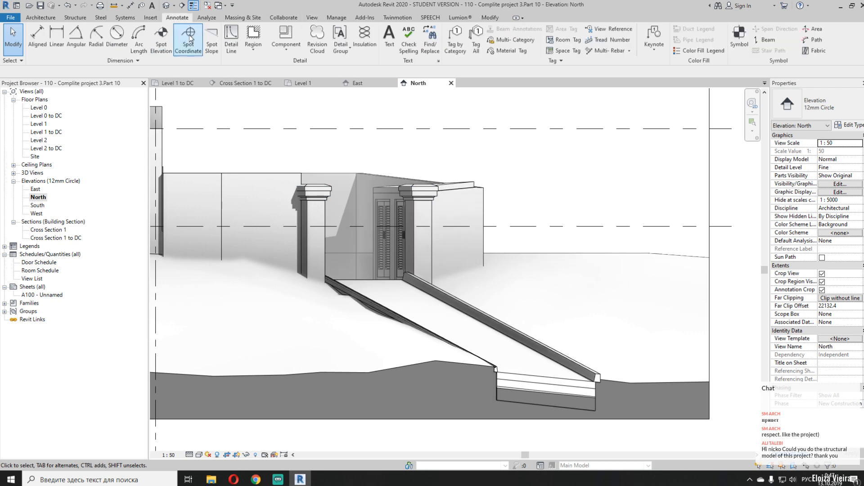
click(163, 38)
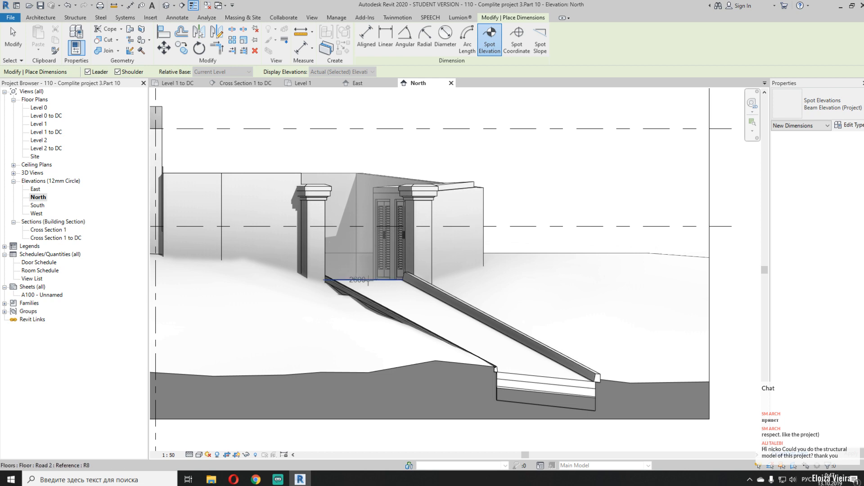
click(365, 280)
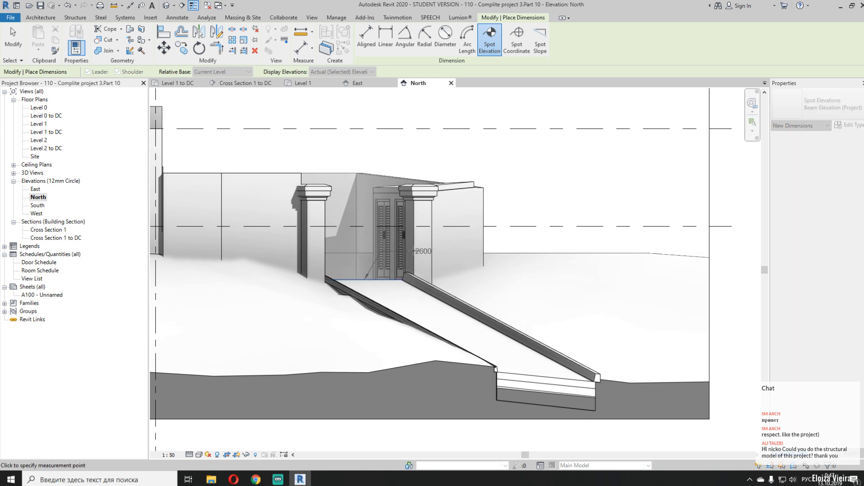
click(412, 251)
key(Escape)
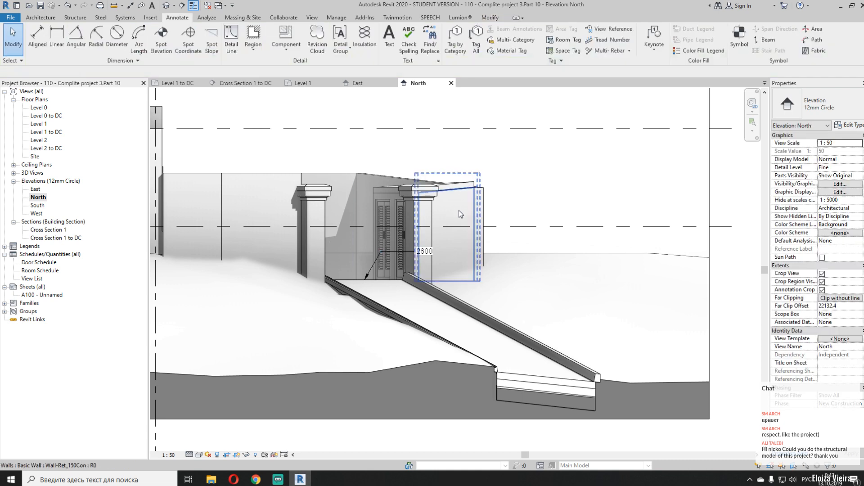
Shift the entrance spot elevation along the floor edge towards the upper end of the right-hand ramp wall
scroll(360, 270, up, 5)
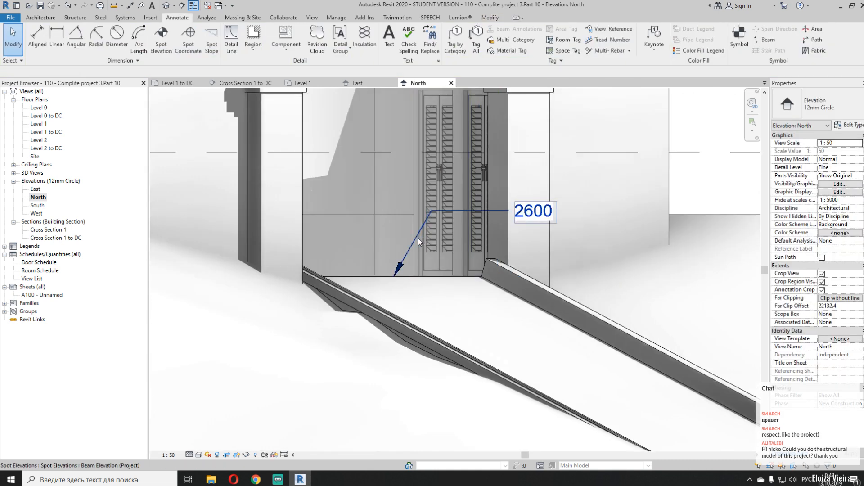
click(417, 241)
drag(418, 241, 495, 234)
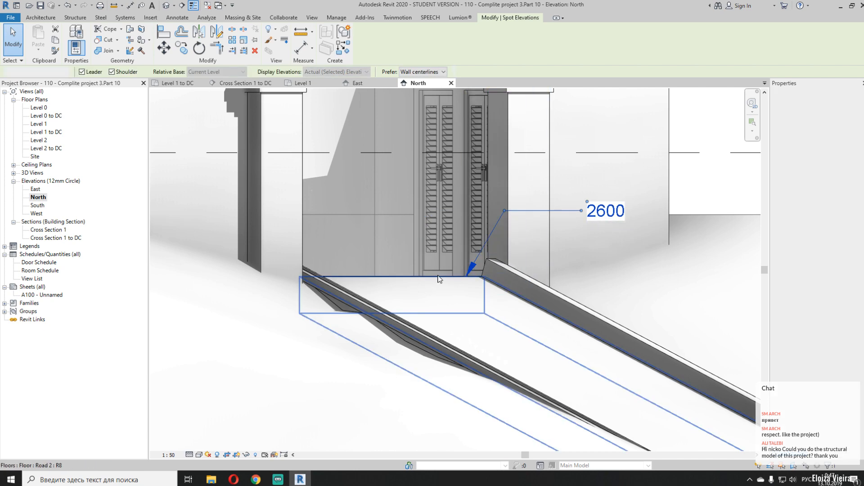
key(Escape)
Examine the North elevation from the entrance ramp to the level heads for annotations still missing
scroll(701, 175, down, 3)
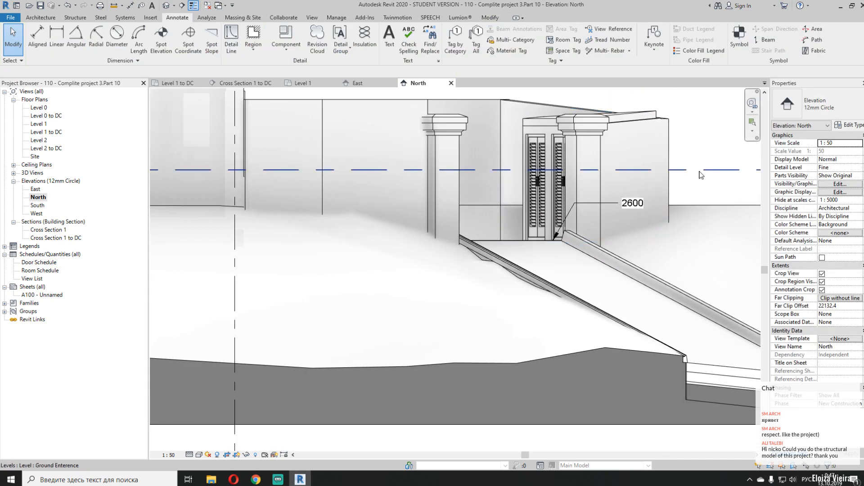
scroll(521, 211, down, 4)
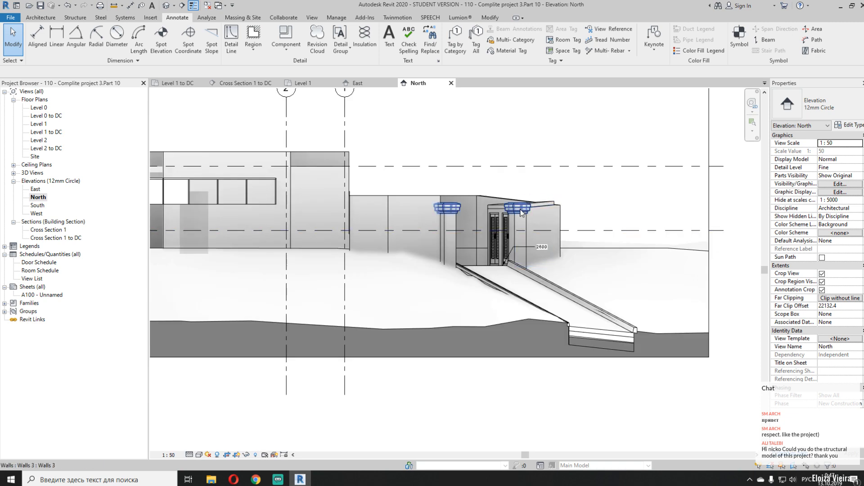
middle_drag(521, 212, 673, 199)
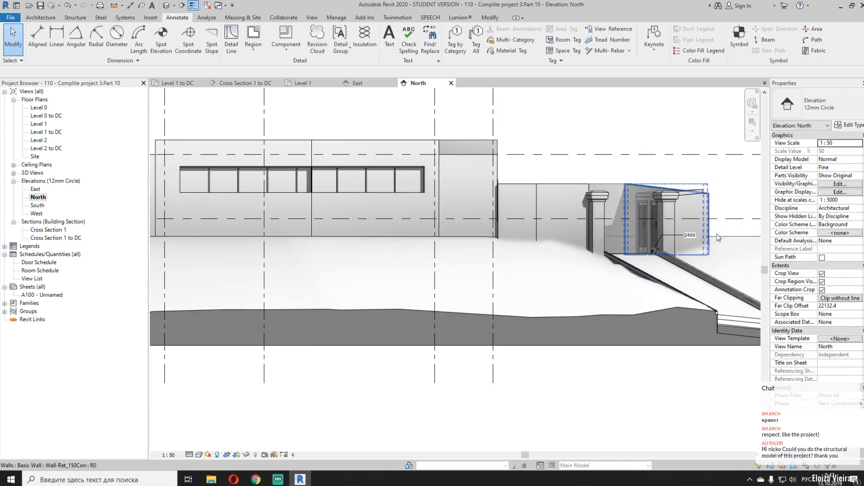
middle_drag(748, 209, 658, 234)
middle_drag(382, 259, 842, 270)
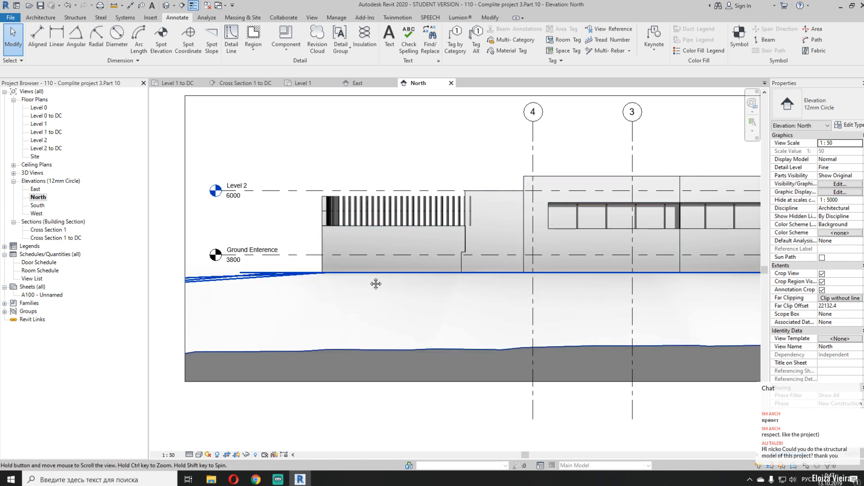
middle_drag(376, 284, 310, 305)
middle_drag(395, 282, 423, 270)
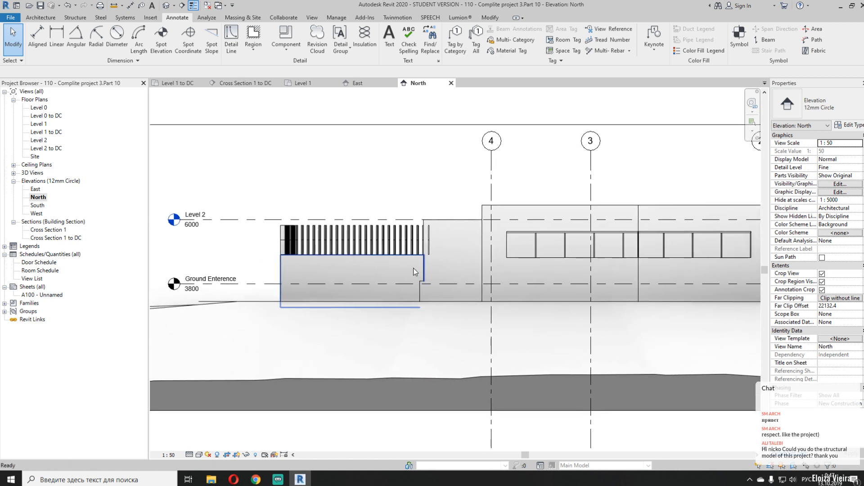
middle_drag(324, 225, 372, 220)
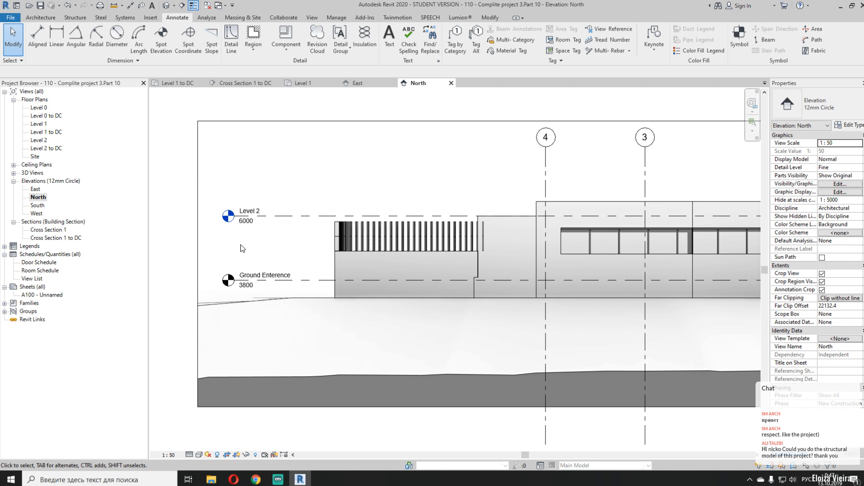
scroll(242, 248, up, 1)
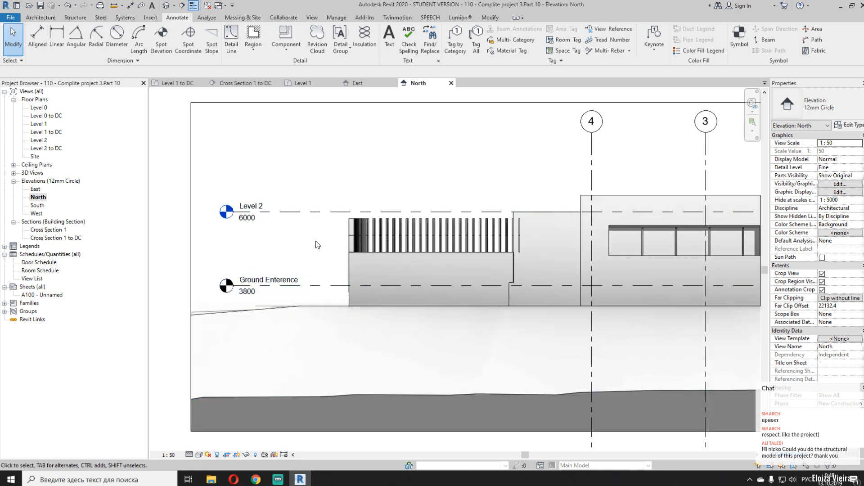
Place a continuous aligned dimension string across grids 4, 3, 2 and 1 just above the building's roof
middle_drag(308, 251, 221, 264)
middle_drag(321, 258, 195, 270)
middle_drag(360, 229, 343, 233)
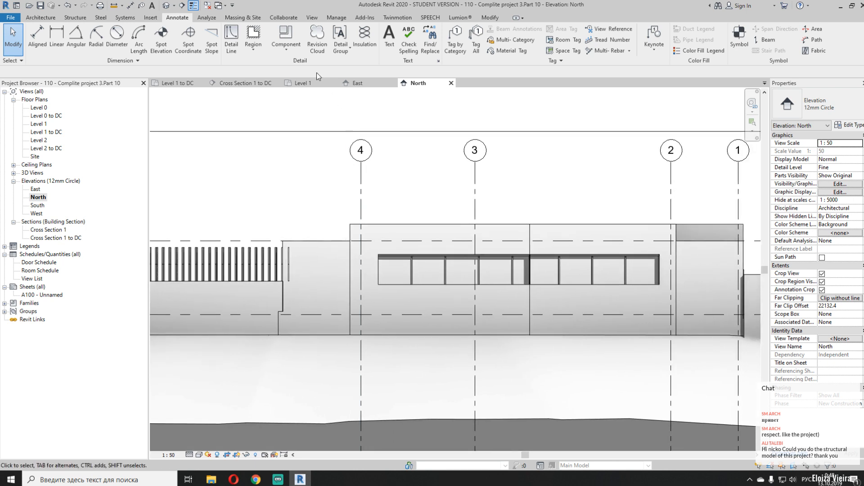
click(130, 5)
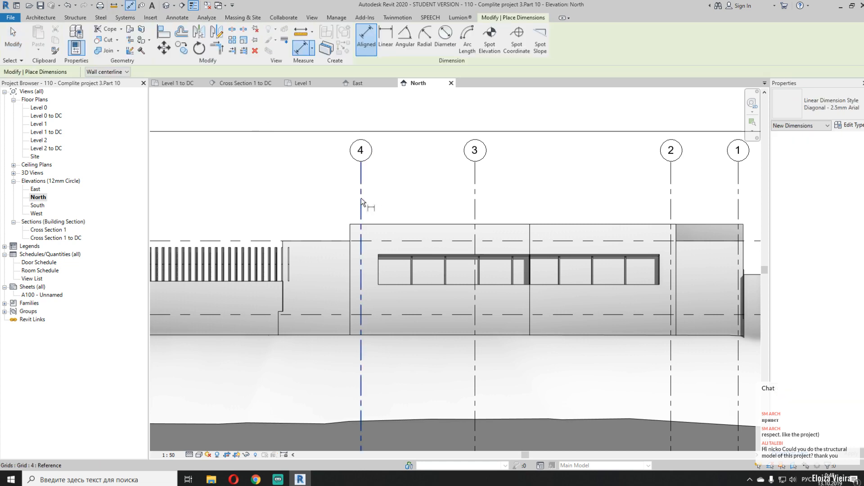
click(361, 204)
click(474, 207)
middle_drag(624, 213, 377, 211)
click(421, 203)
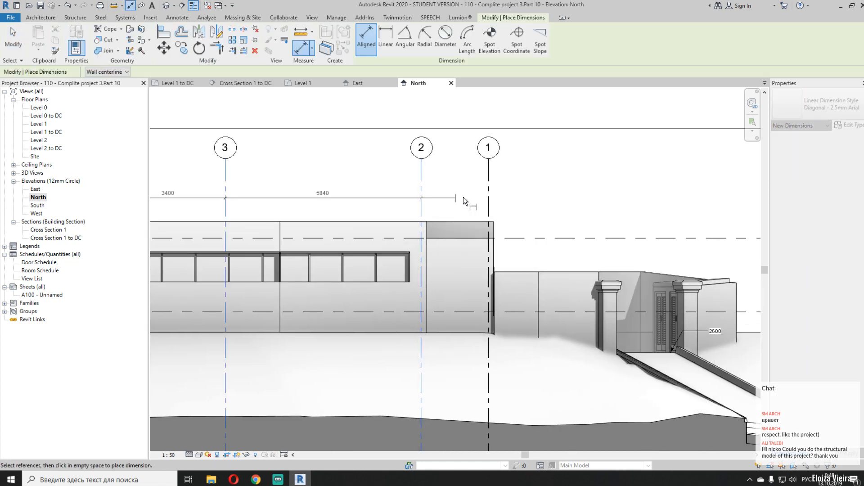
click(487, 205)
click(469, 206)
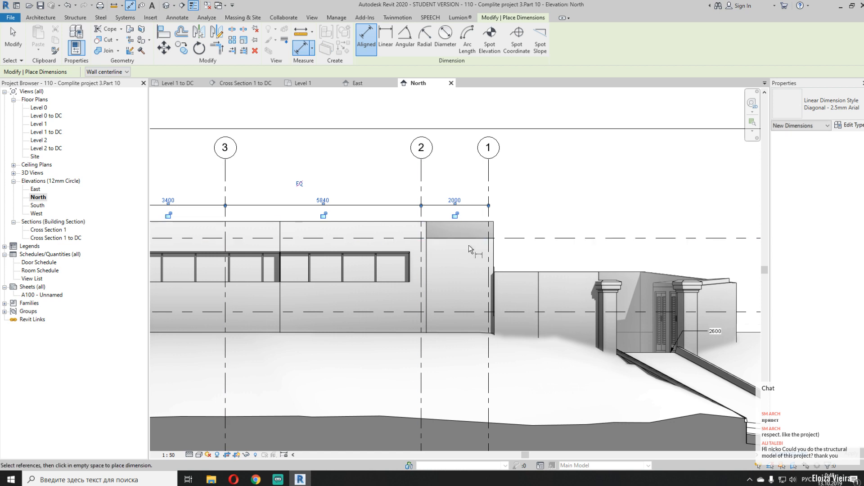
Change the dimension string across grids 4 to 1 to the Diagonal - 4.5mm Arial style
middle_drag(420, 256, 579, 216)
scroll(578, 215, down, 1)
key(Escape)
scroll(414, 140, up, 2)
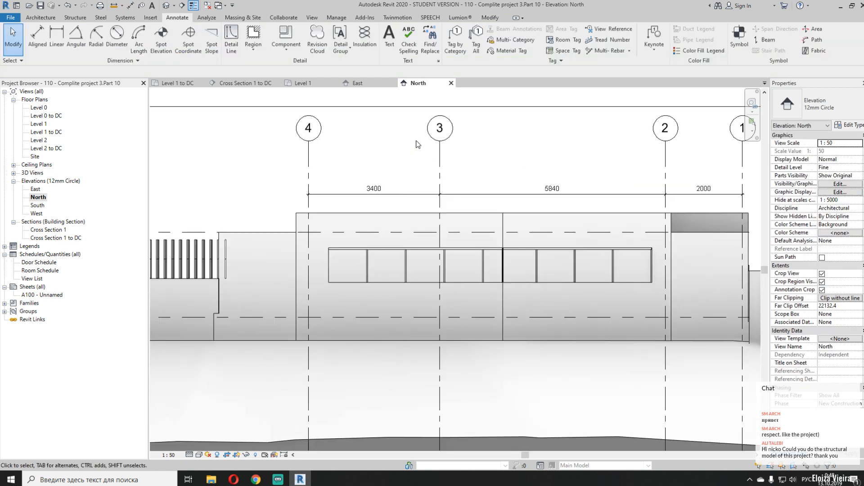
click(407, 187)
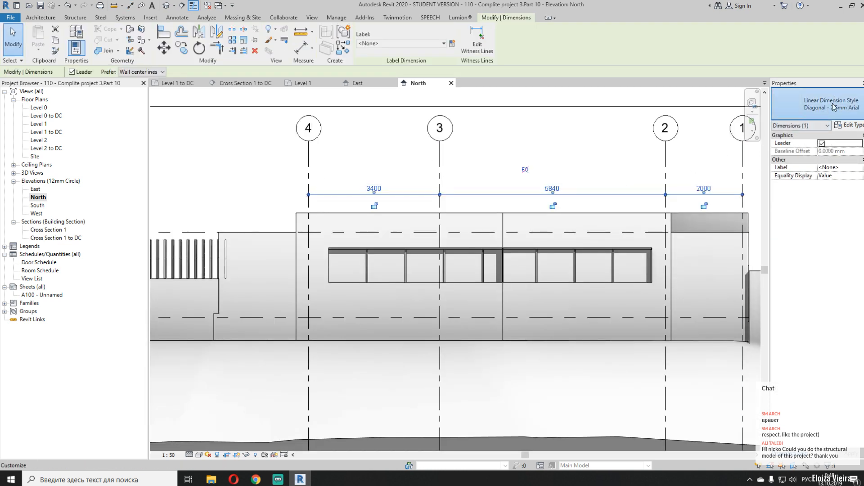
click(815, 104)
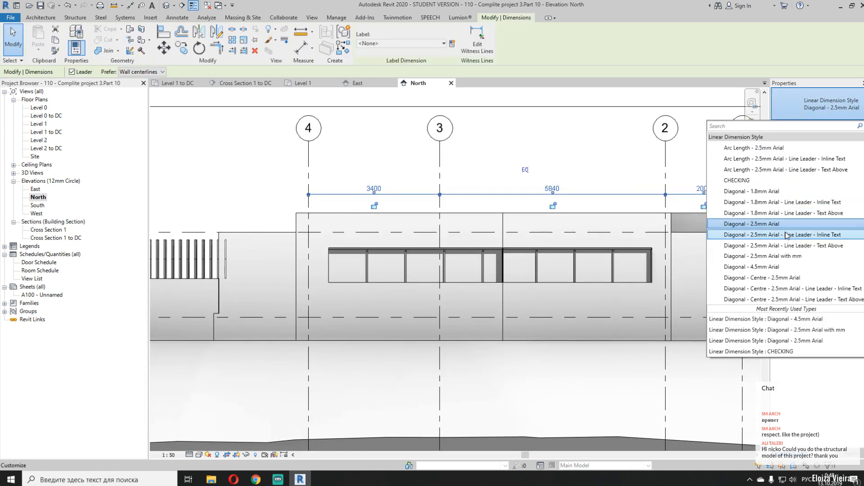
click(767, 267)
scroll(482, 186, down, 2)
middle_drag(584, 212, 474, 230)
click(444, 150)
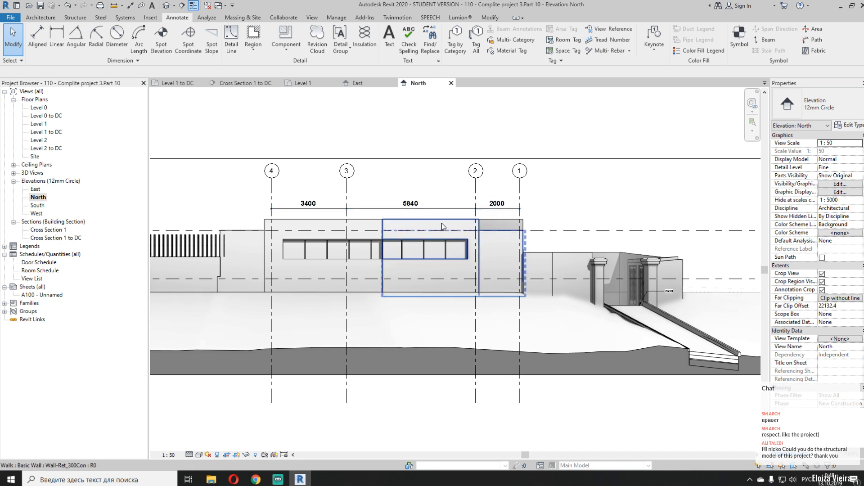
Place a spot elevation with leader and shoulder on the top edge of the slatted screen beside the building
middle_drag(550, 260, 612, 249)
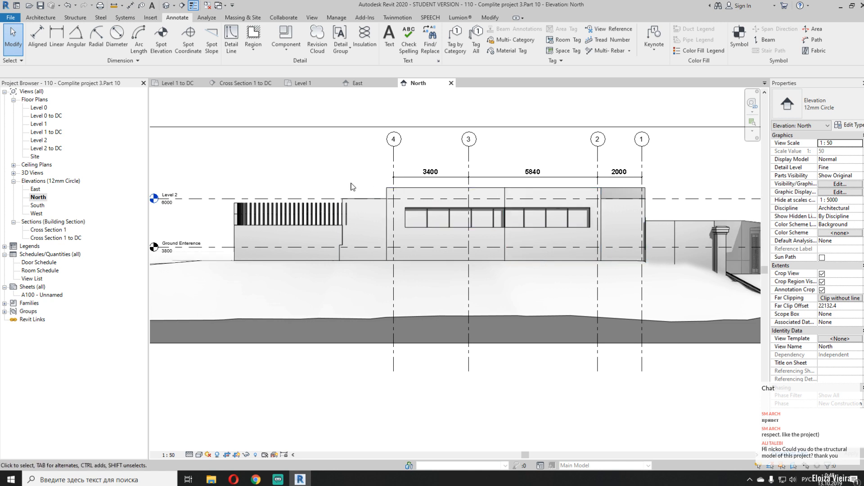
scroll(341, 159, up, 1)
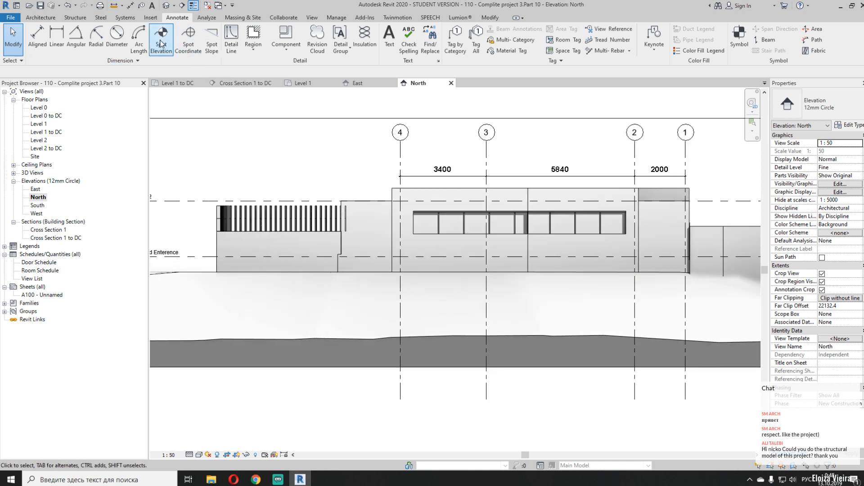
click(162, 38)
mouse_move(370, 180)
middle_down()
mouse_move(387, 191)
mouse_move(376, 194)
middle_up()
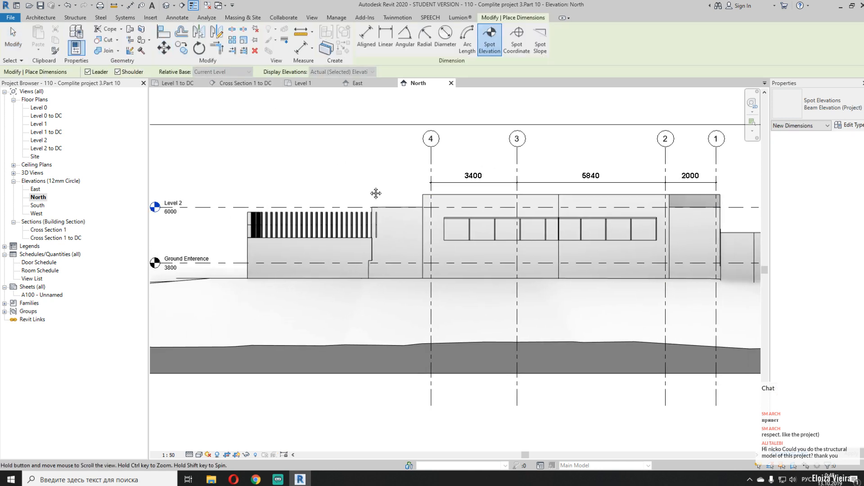
scroll(342, 225, up, 3)
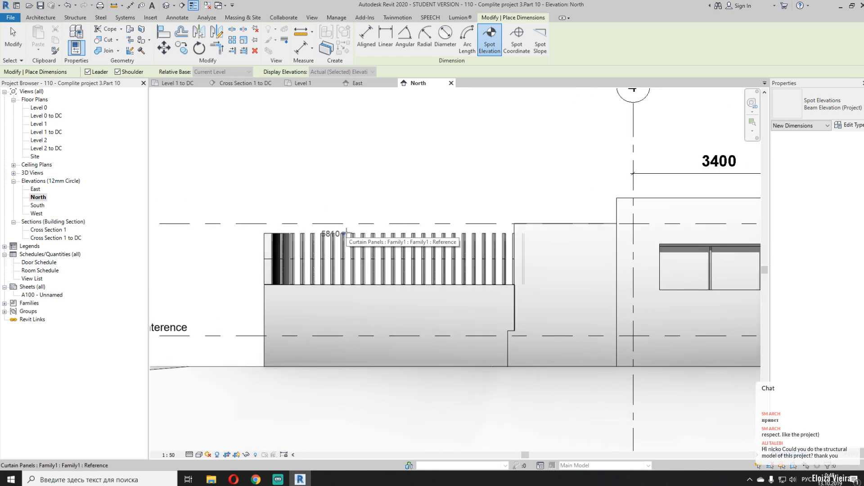
click(344, 233)
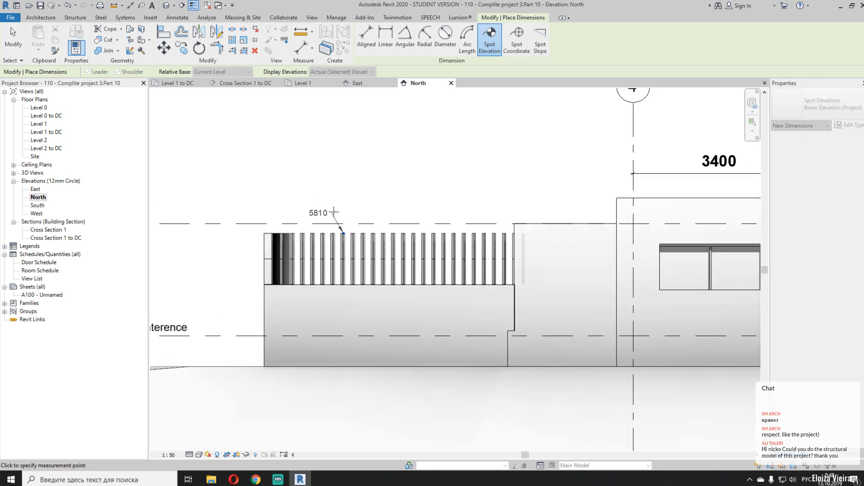
click(303, 207)
scroll(386, 187, down, 3)
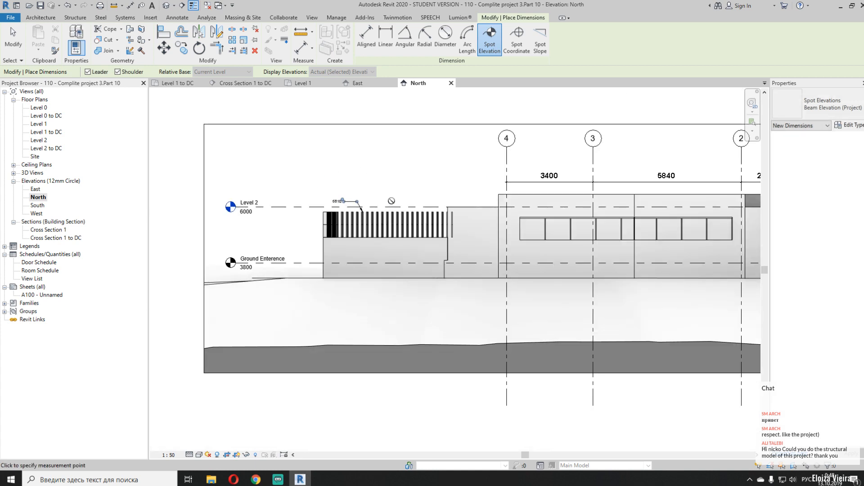
Place a spot elevation with leader and shoulder at the foot of the slatted screen's outer end, where it meets the wall
scroll(330, 233, up, 4)
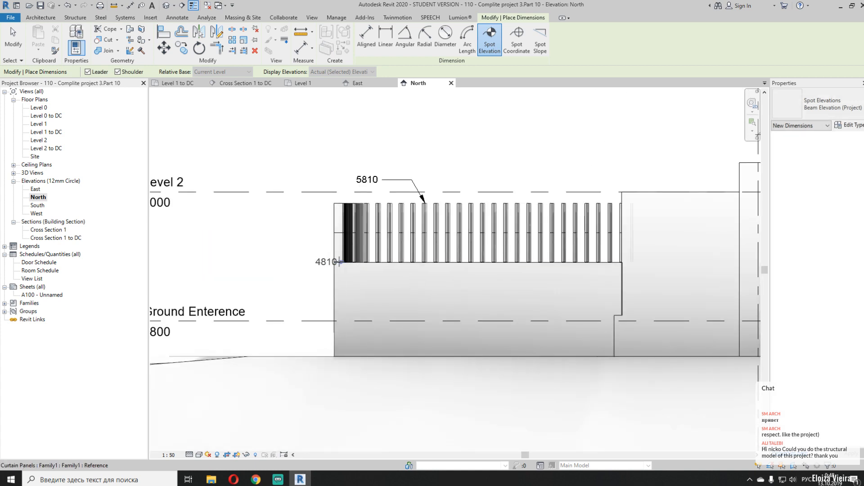
click(330, 247)
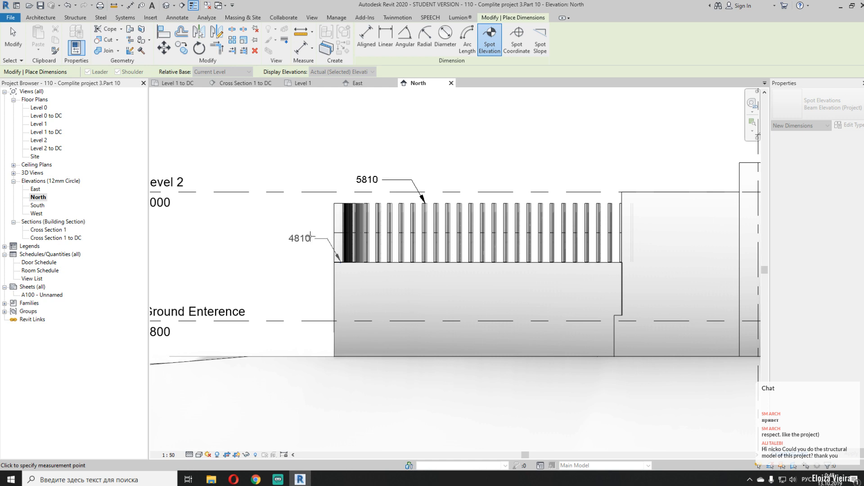
click(301, 236)
scroll(308, 285, down, 3)
Place a spot elevation on the strip window's sill near grid 2, with its text below the sill
middle_drag(400, 286, 207, 278)
middle_drag(441, 282, 341, 274)
middle_drag(583, 245, 517, 239)
scroll(415, 258, up, 3)
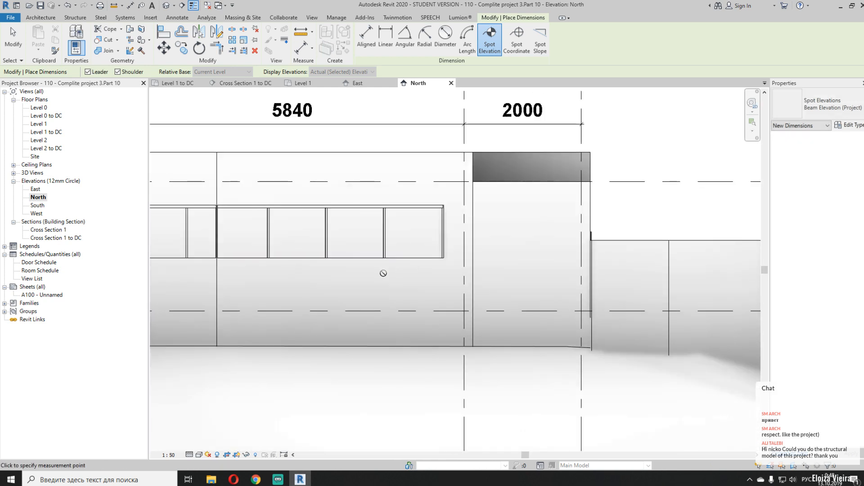
middle_drag(407, 256, 369, 247)
click(364, 247)
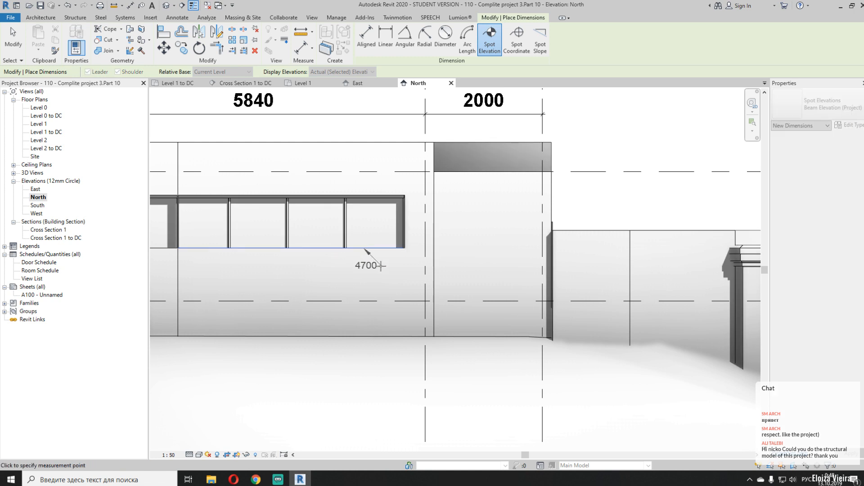
click(402, 269)
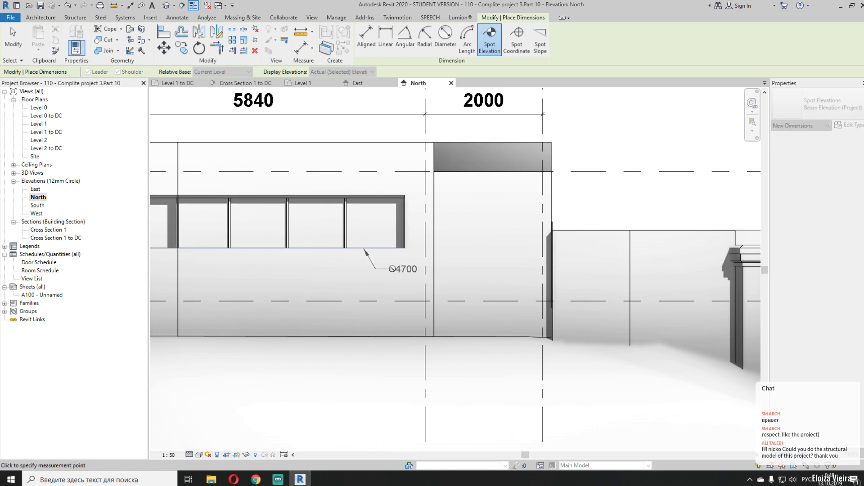
Place a spot elevation on the top edge of the low wall just beyond grid 1, with its text above the wall
scroll(500, 193, down, 2)
middle_drag(490, 258, 418, 253)
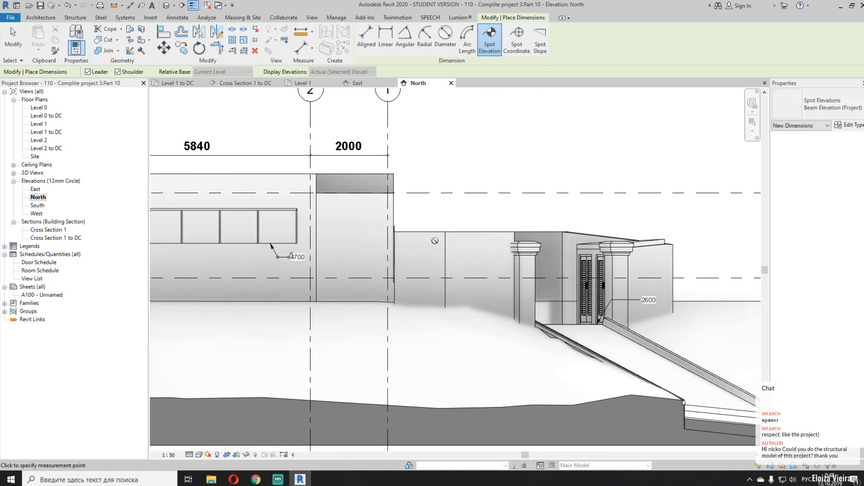
click(431, 231)
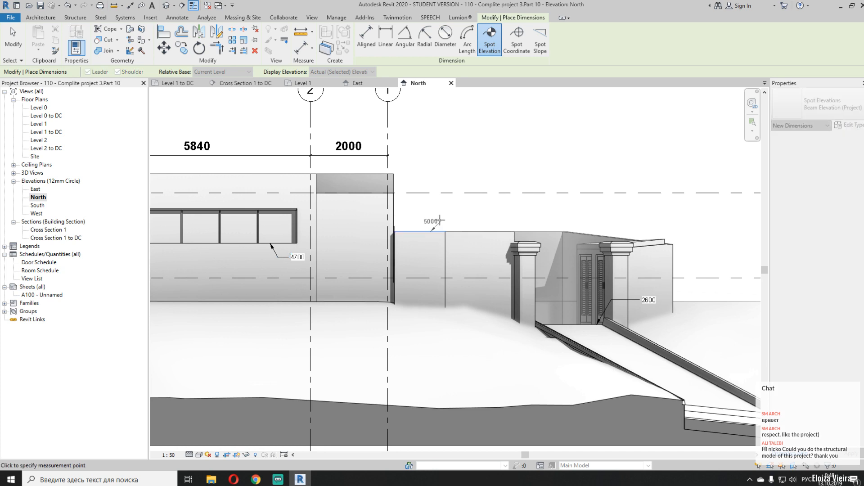
click(449, 217)
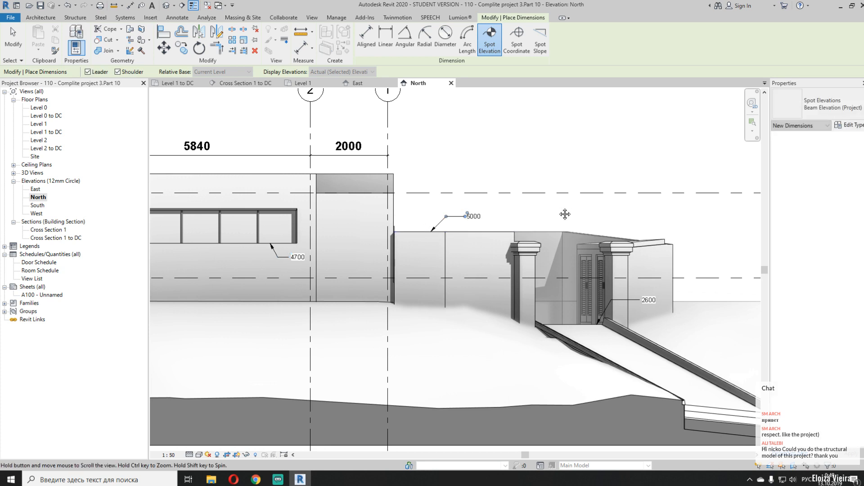
middle_drag(563, 208, 441, 187)
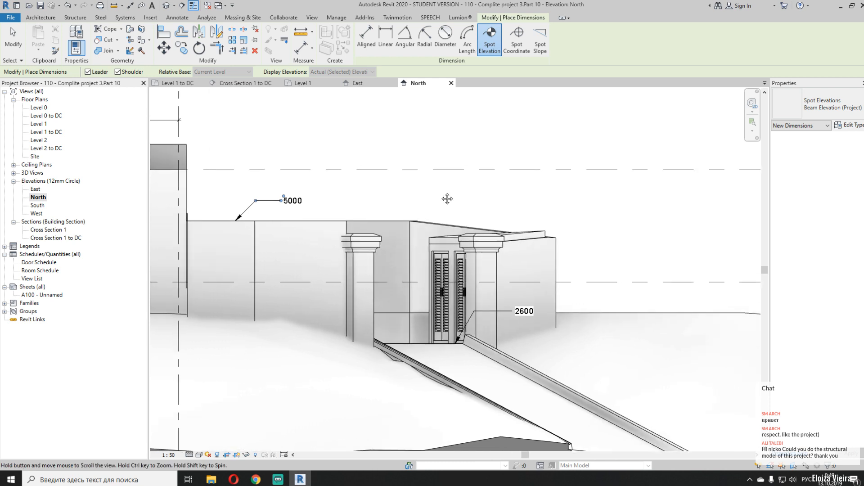
scroll(446, 197, up, 2)
key(Escape)
Add an aligned vertical dimension for the strip window's height beside its end near grid 4
scroll(447, 190, down, 4)
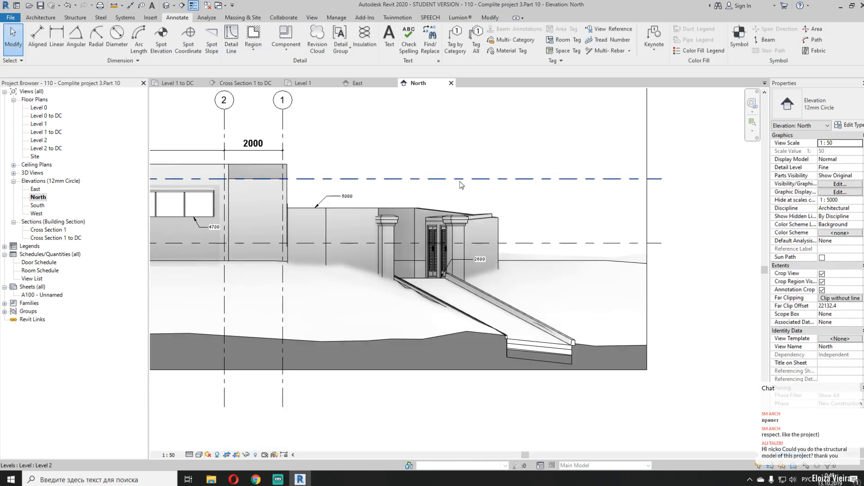
middle_drag(259, 246, 405, 245)
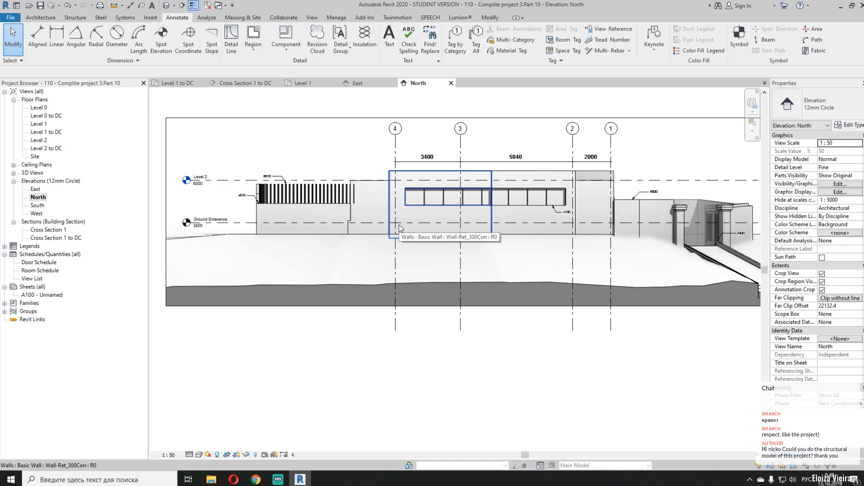
scroll(399, 228, up, 4)
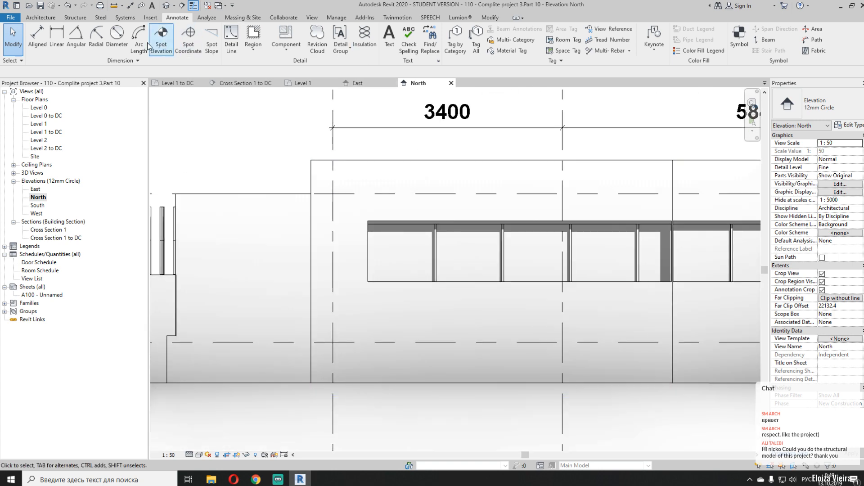
click(131, 6)
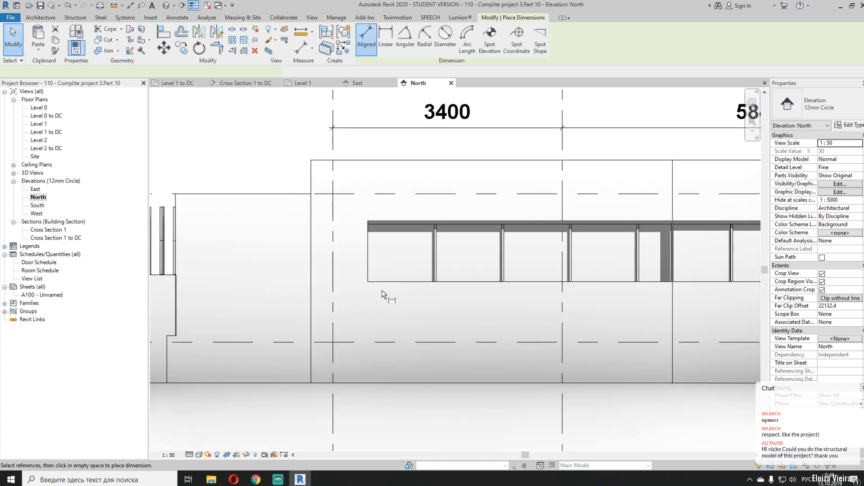
click(386, 220)
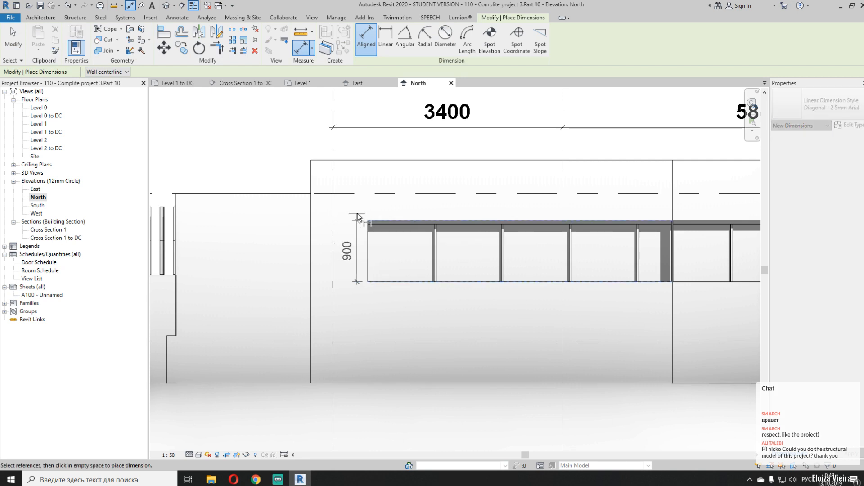
click(357, 219)
scroll(404, 229, down, 5)
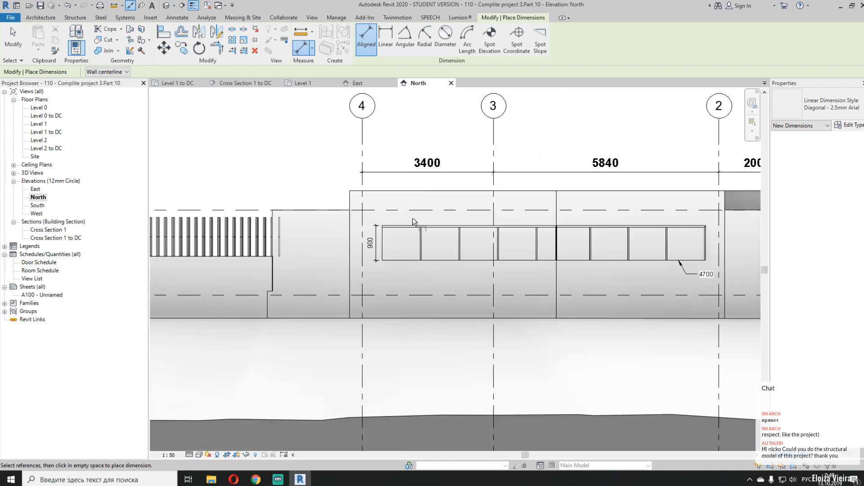
Start a chained aligned dimension from the strip window's end near grid 4, picking each mullion centre up to the last one before the wall joint
middle_drag(529, 237, 402, 238)
middle_drag(507, 247, 491, 247)
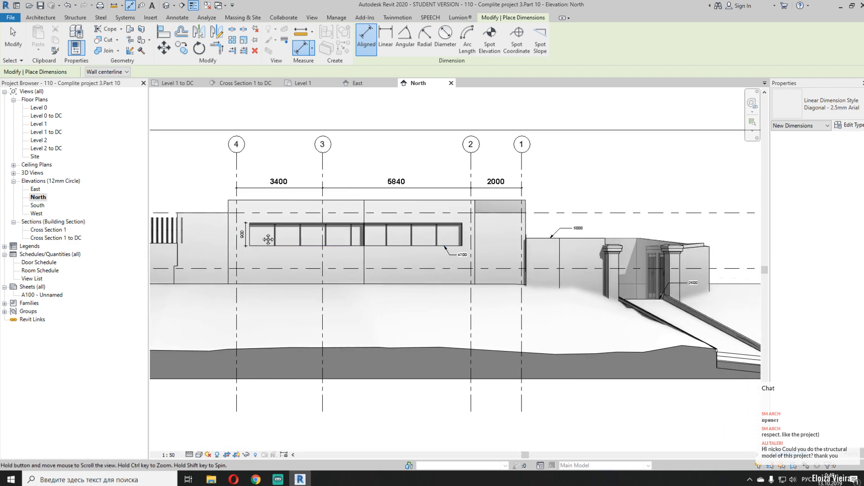
scroll(350, 238, up, 5)
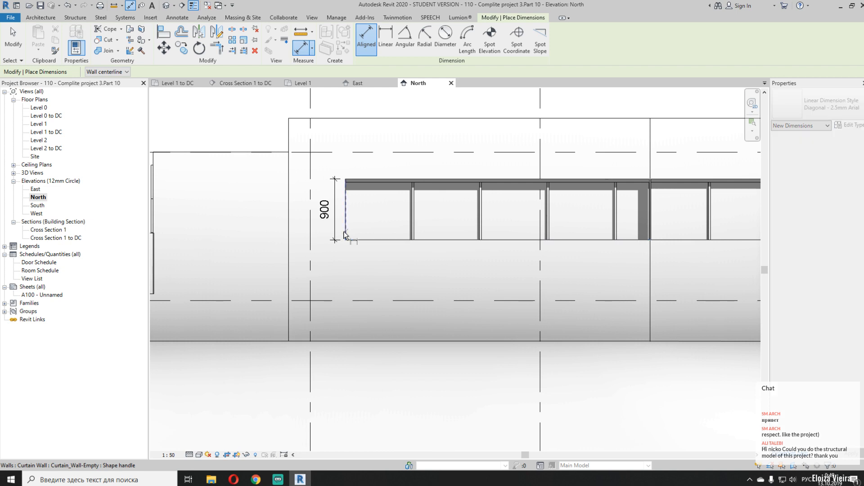
click(345, 234)
scroll(414, 239, up, 1)
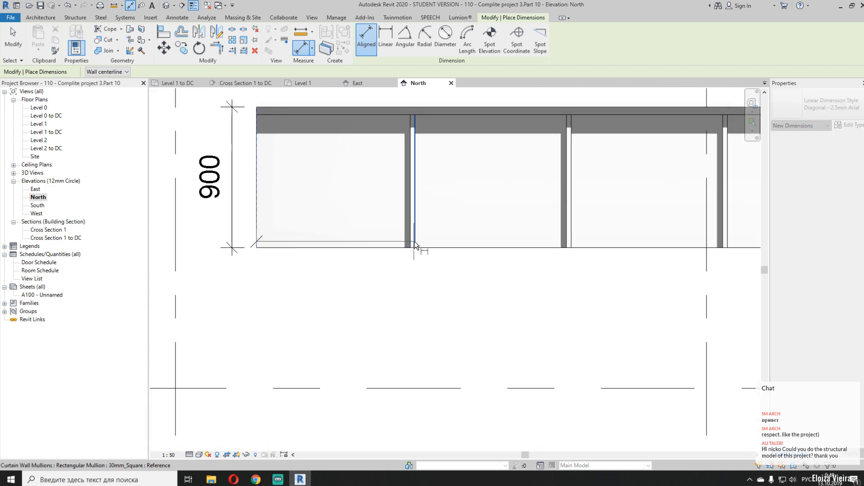
scroll(413, 244, up, 4)
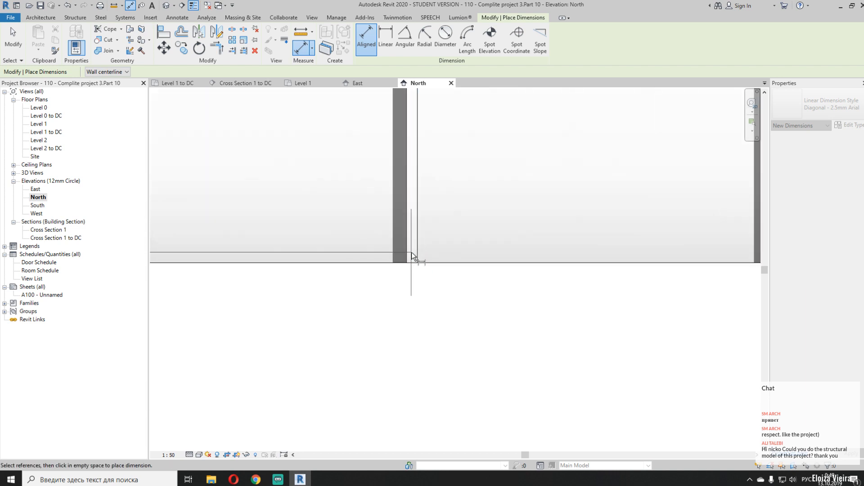
scroll(413, 249, down, 4)
scroll(401, 207, up, 4)
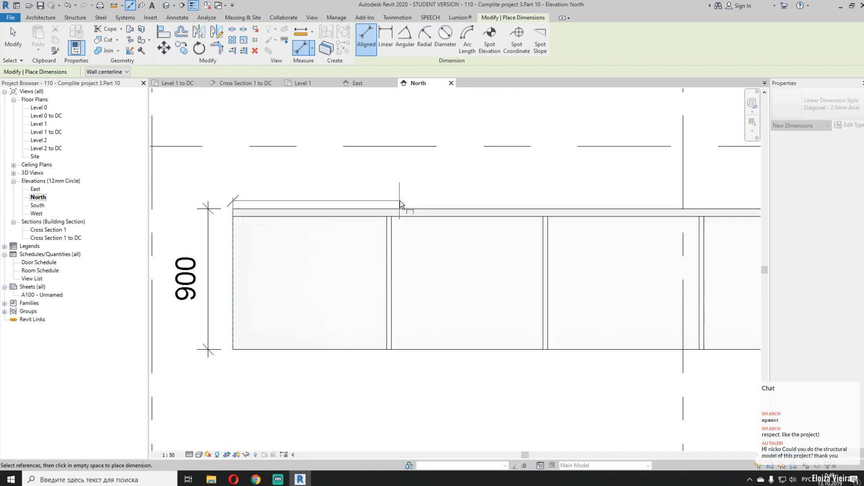
scroll(389, 218, down, 4)
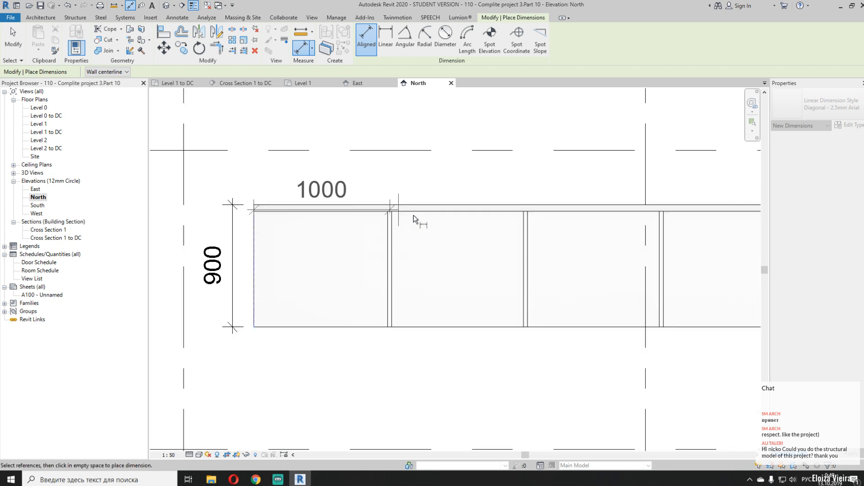
scroll(400, 211, up, 5)
scroll(418, 205, down, 4)
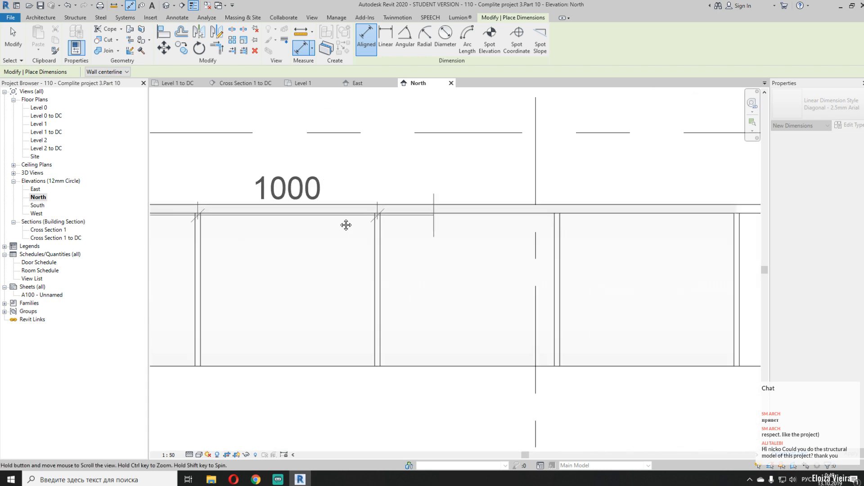
scroll(411, 193, up, 5)
scroll(456, 216, down, 4)
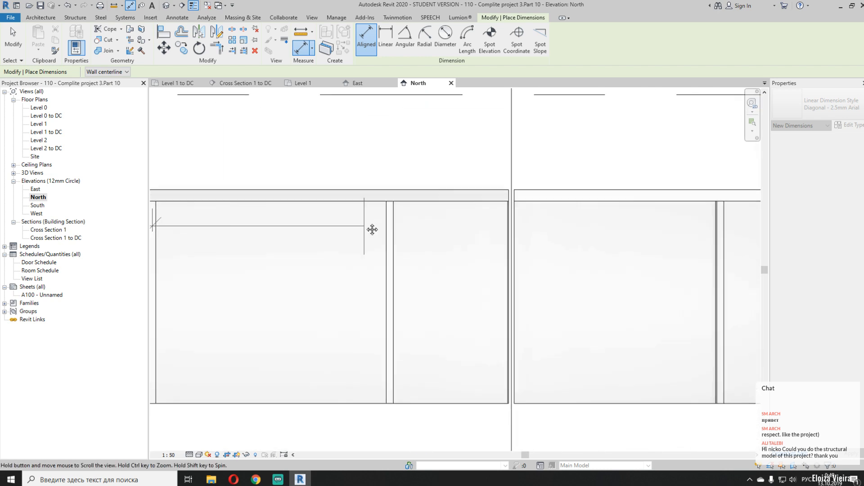
scroll(388, 199, up, 5)
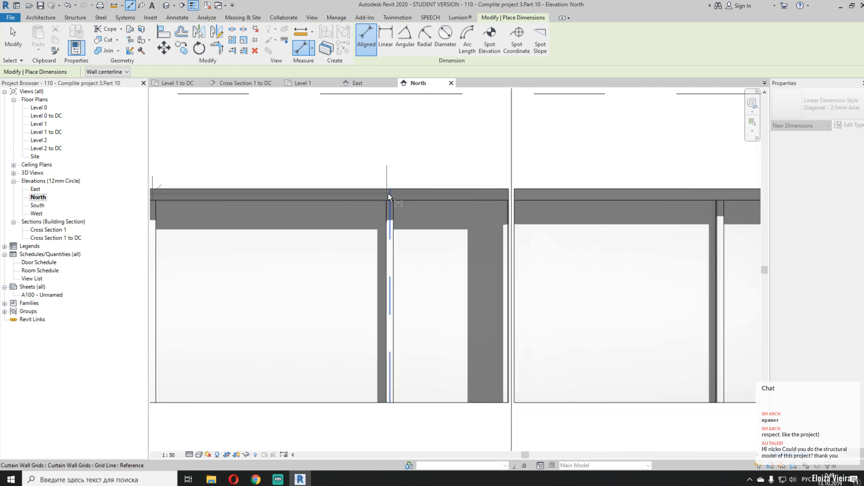
Extend the dimension chain with the wall joint at mid-window and each mullion centre beyond it towards grid 2
click(511, 192)
middle_drag(513, 177, 274, 189)
scroll(378, 186, up, 2)
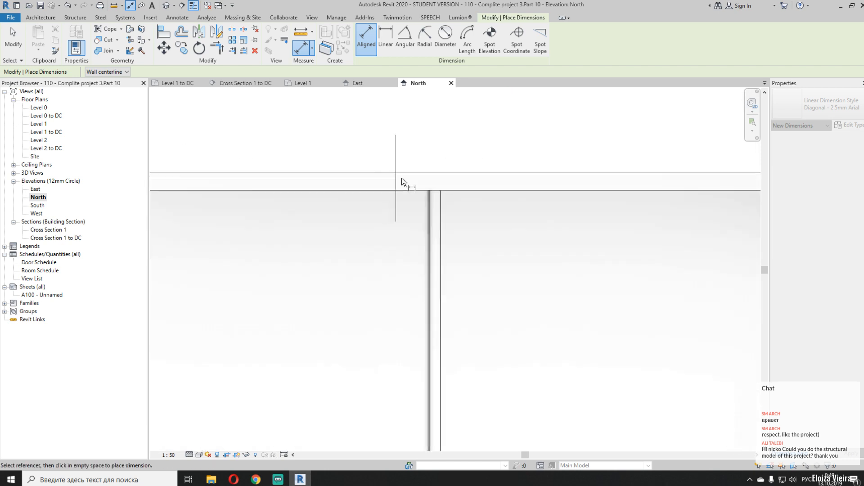
click(435, 190)
scroll(437, 158, down, 4)
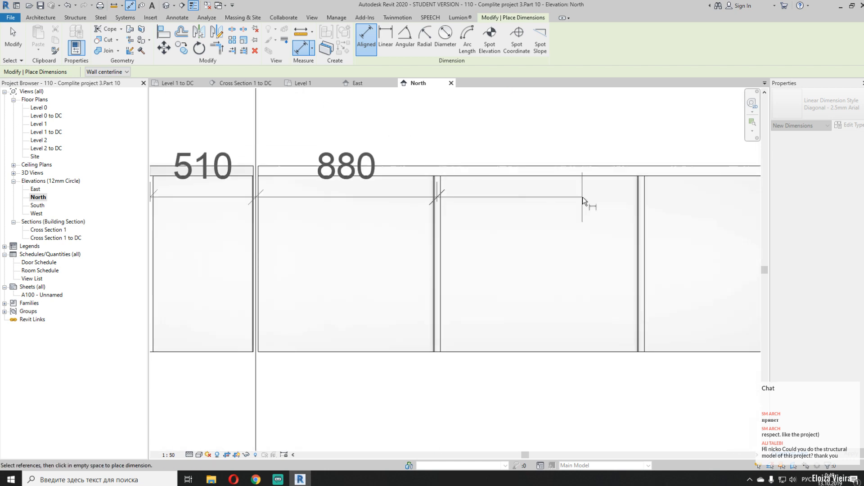
middle_drag(605, 191, 367, 186)
scroll(385, 176, up, 3)
click(413, 168)
middle_drag(612, 197, 308, 210)
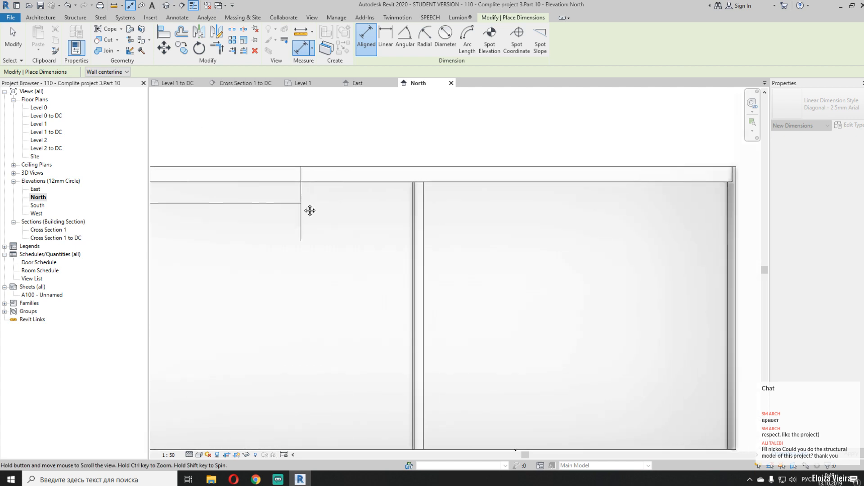
click(416, 183)
scroll(416, 183, down, 3)
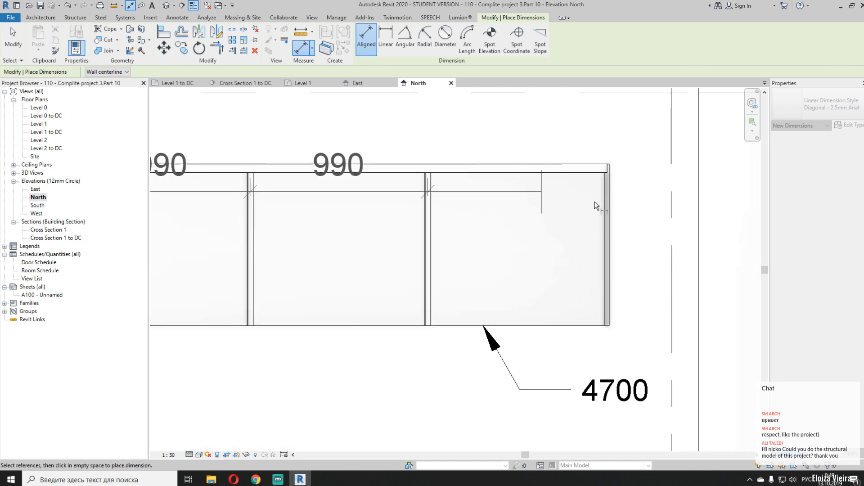
Finish the chain at the strip window's end near grid 2 and place the dimension string just above the window
click(611, 179)
scroll(611, 181, down, 4)
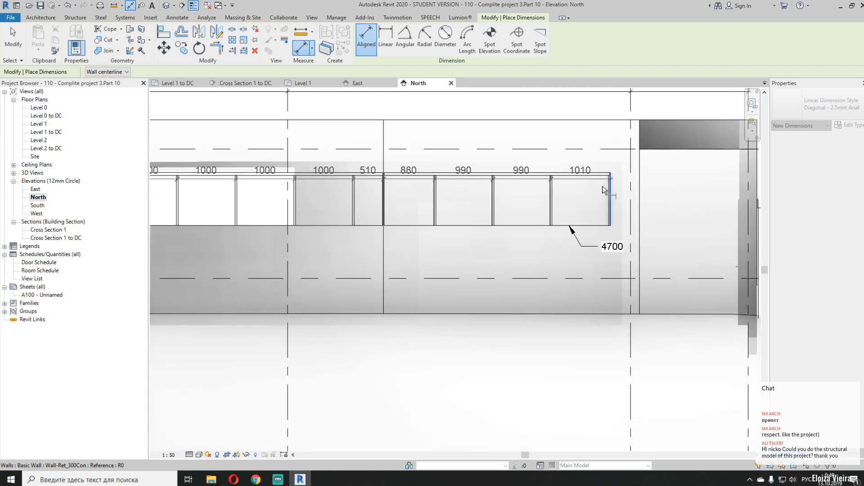
middle_drag(509, 220, 663, 239)
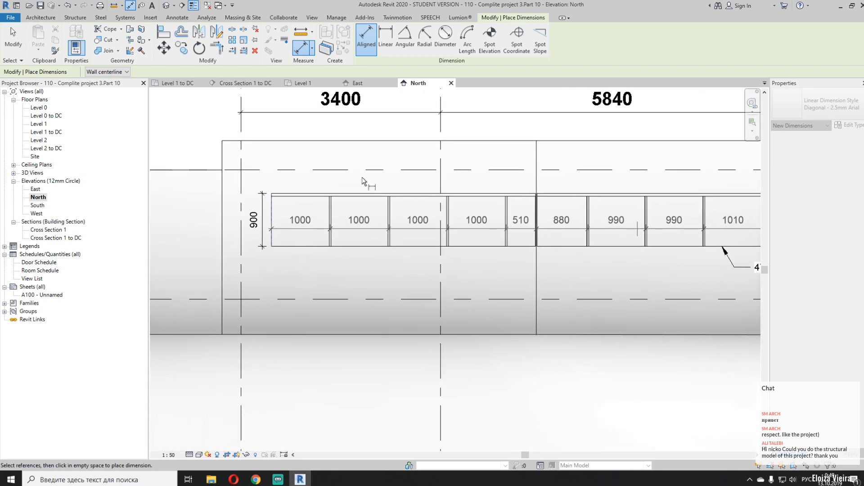
click(330, 190)
key(Escape)
key(Escape)
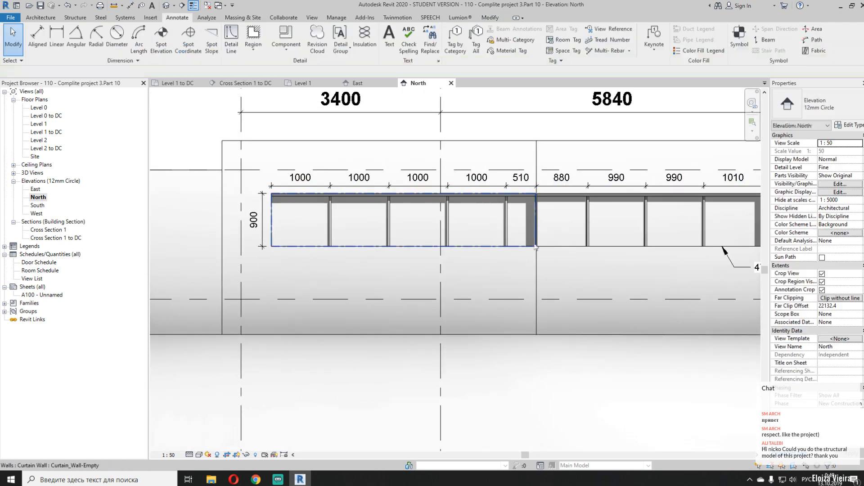
Place a spot slope with arrow representation and 1.5 mm offset on the entrance ramp's surface between its two side curbs
scroll(536, 270, down, 3)
scroll(522, 279, down, 2)
scroll(518, 264, down, 2)
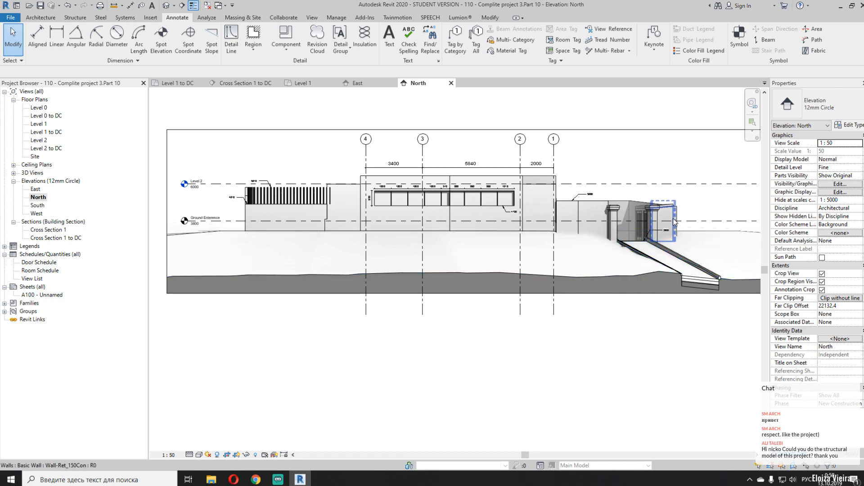
scroll(568, 223, up, 4)
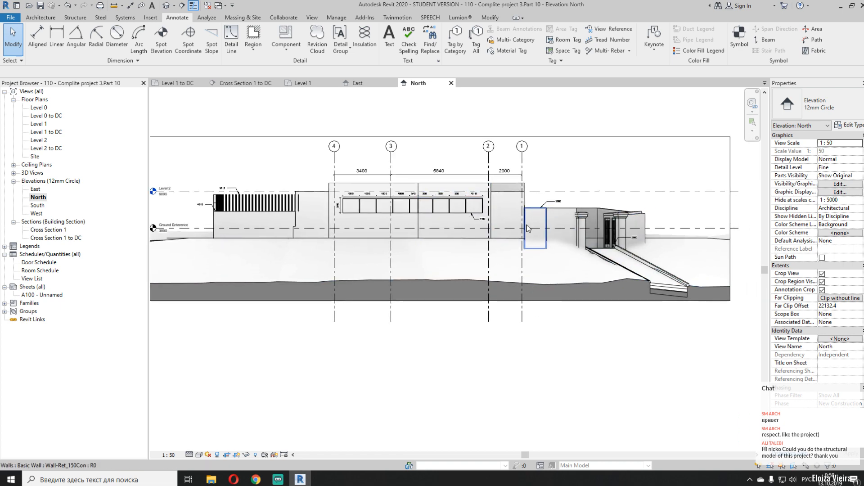
middle_drag(472, 139, 362, 111)
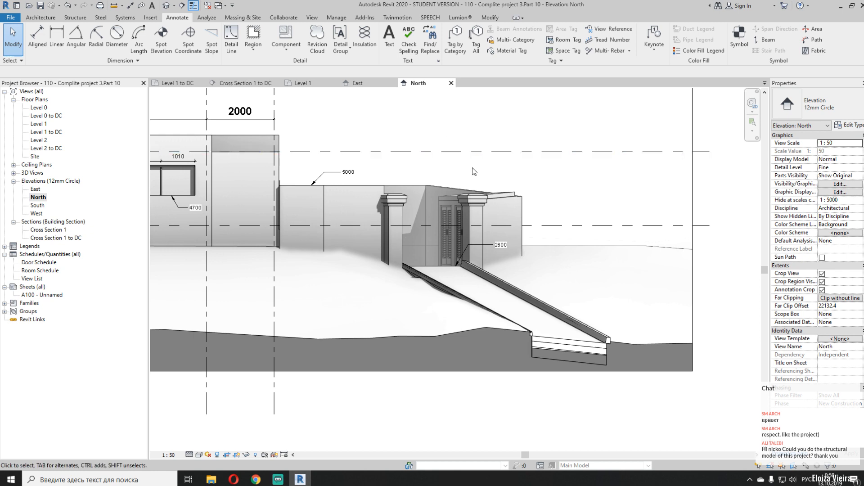
middle_drag(437, 150, 408, 131)
middle_drag(520, 295, 455, 266)
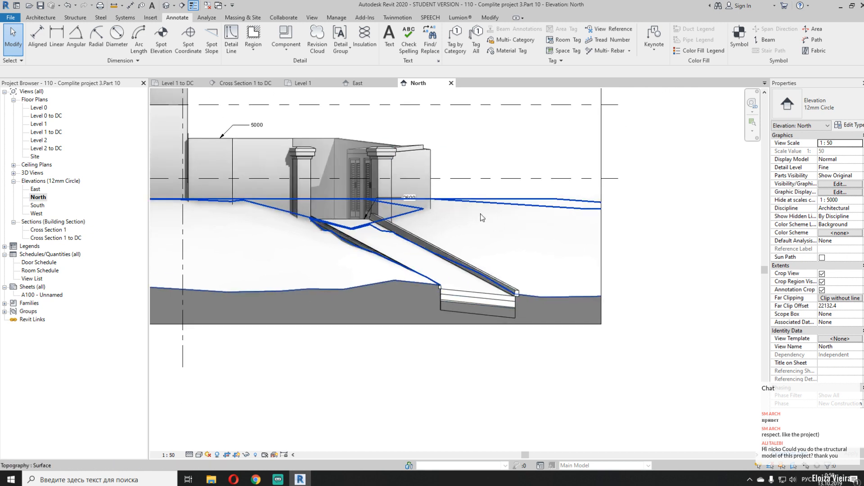
scroll(482, 221, up, 2)
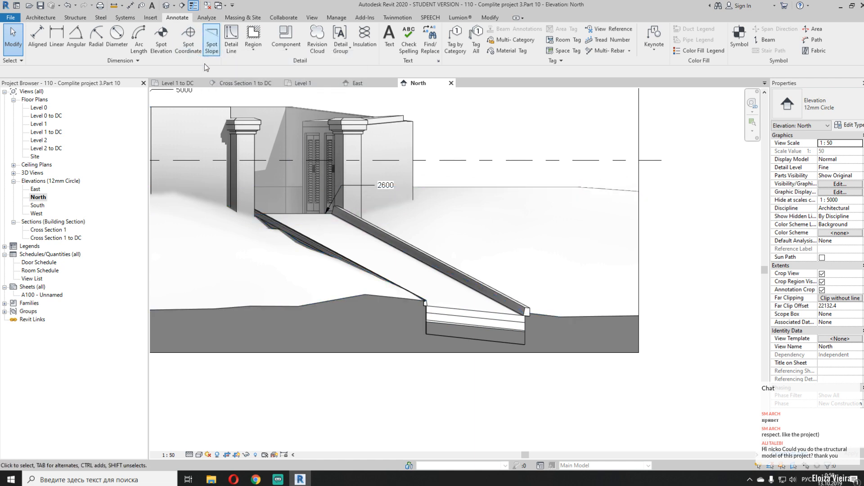
click(211, 40)
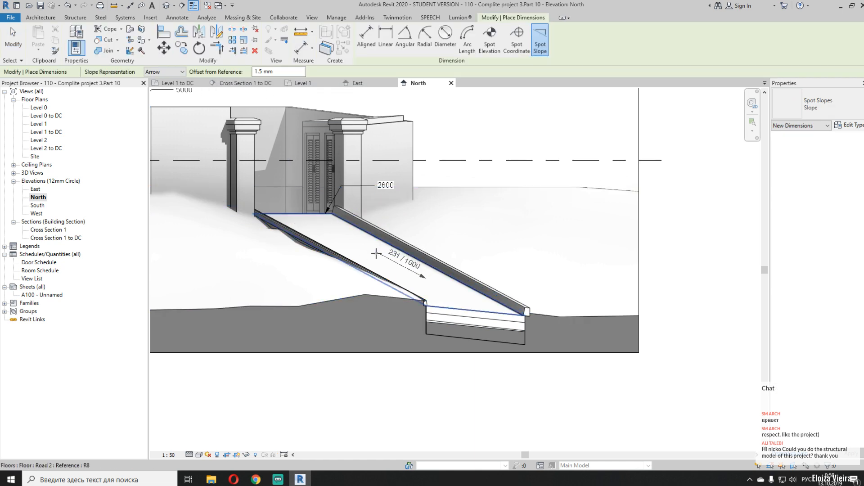
click(351, 249)
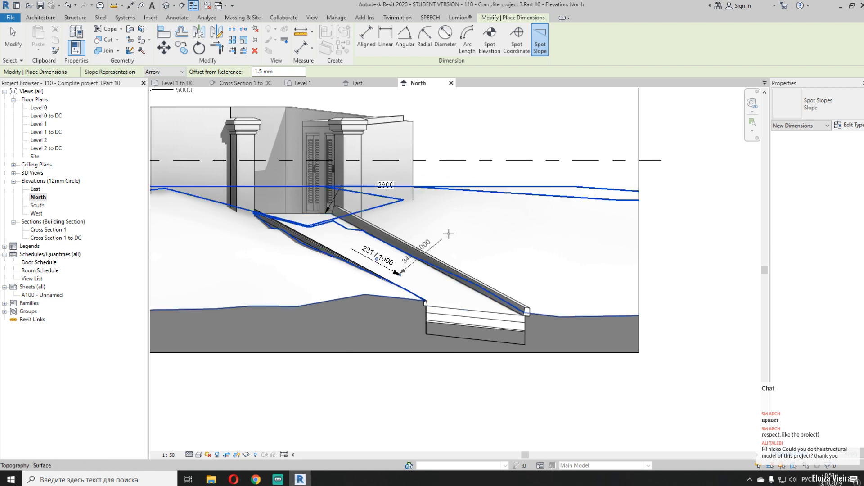
key(Escape)
key(Escape)
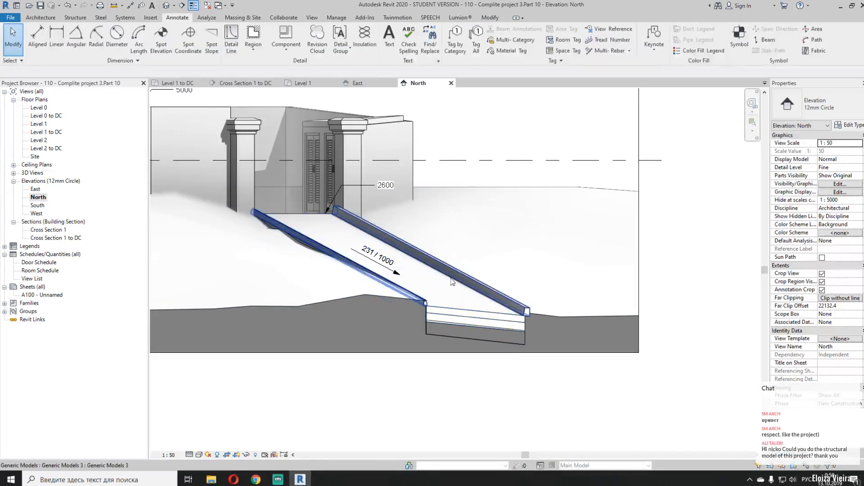
Review the annotated elevation from the entrance ramp and doors across to the slatted screen
scroll(392, 198, down, 2)
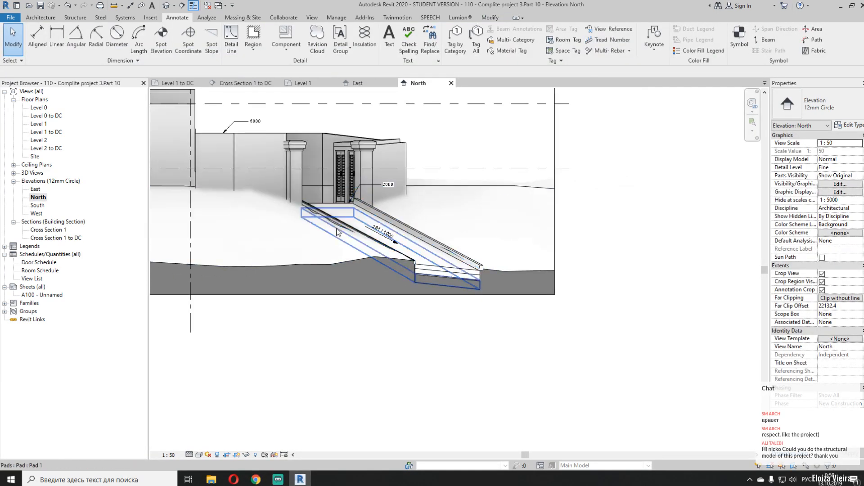
scroll(391, 201, up, 3)
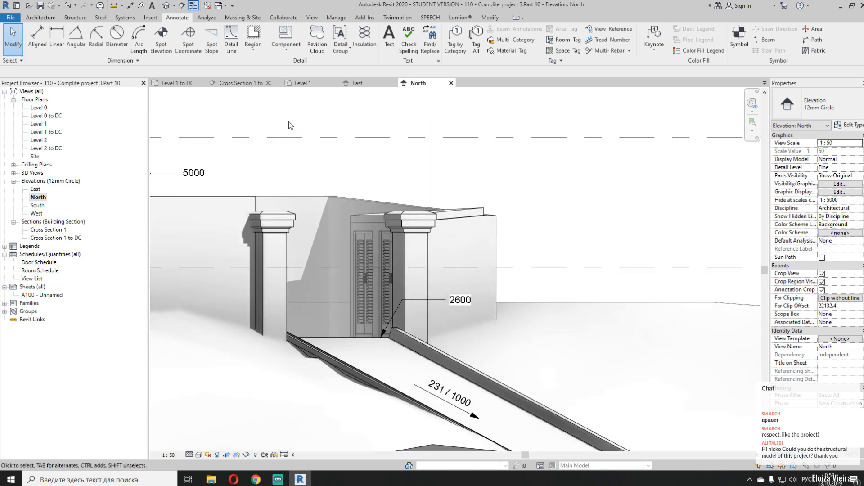
scroll(471, 211, down, 4)
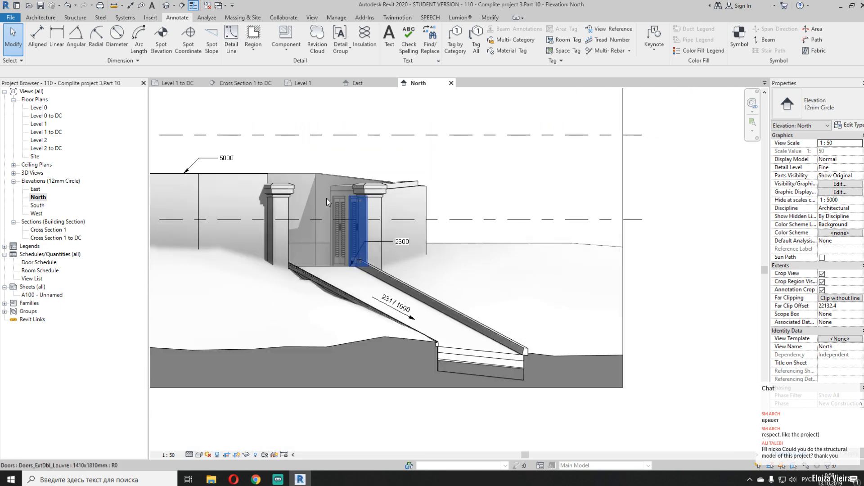
middle_drag(469, 209, 693, 211)
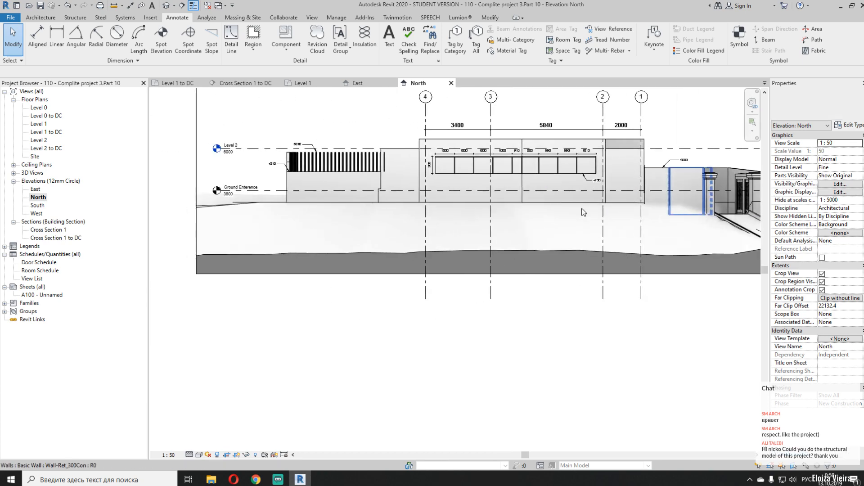
middle_drag(497, 222, 588, 216)
middle_drag(443, 322, 329, 318)
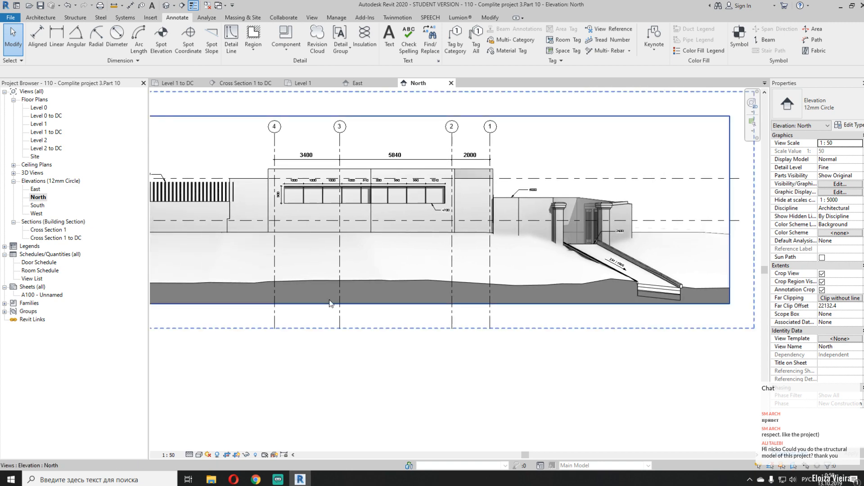
scroll(285, 193, up, 4)
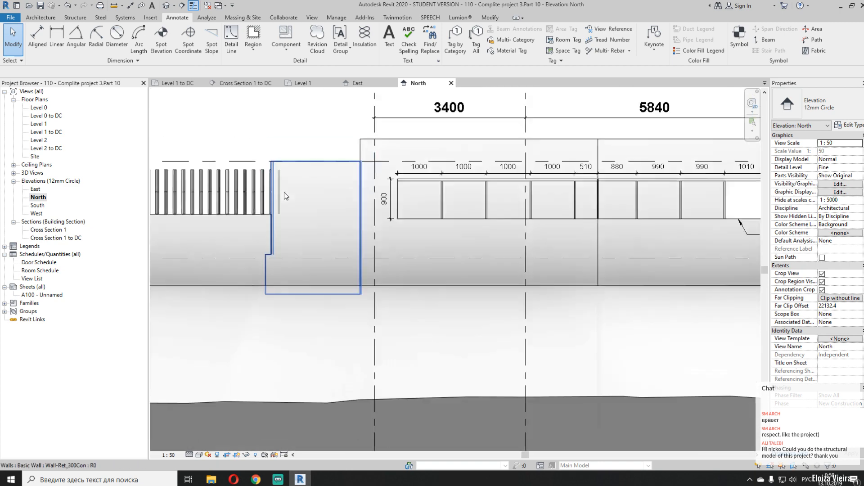
scroll(284, 193, down, 3)
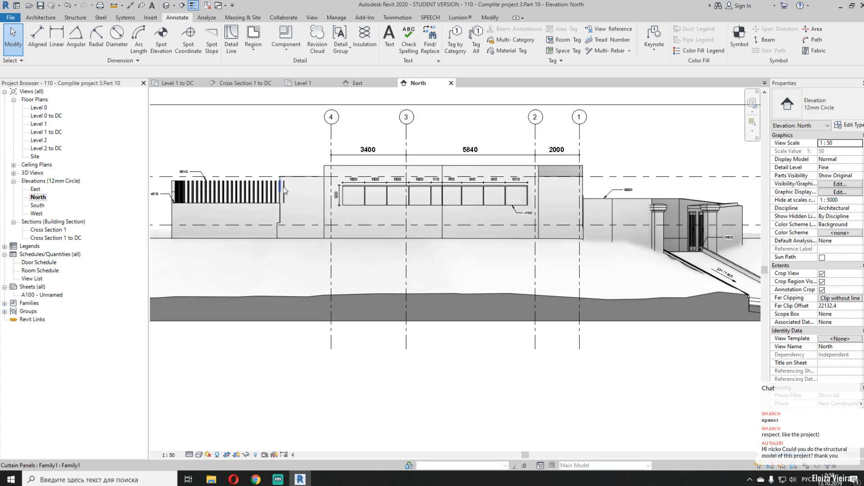
Try to select the stray slat beyond the slatted screen's inner end, in front of the adjoining wall
key(Tab)
key(Tab)
key(Tab)
key(Tab)
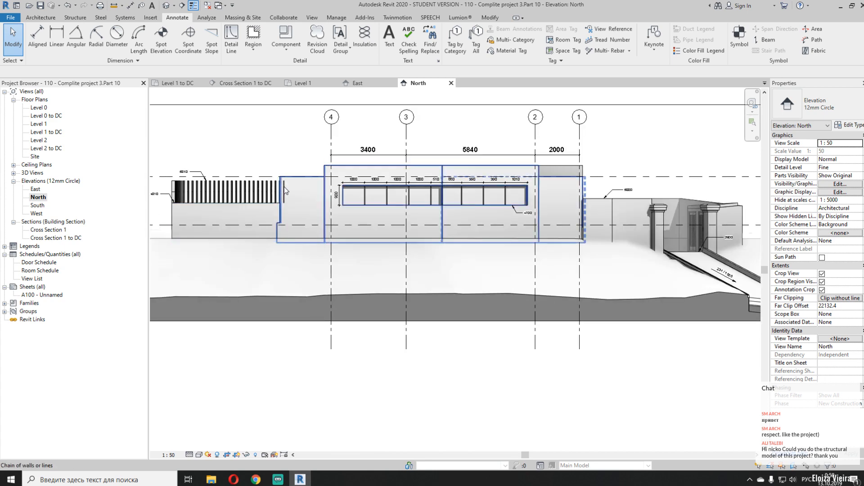
scroll(285, 189, up, 6)
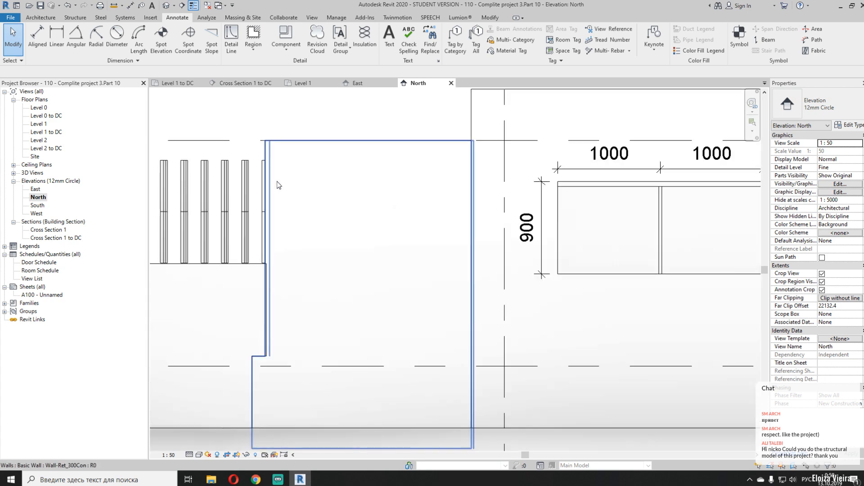
scroll(280, 185, down, 2)
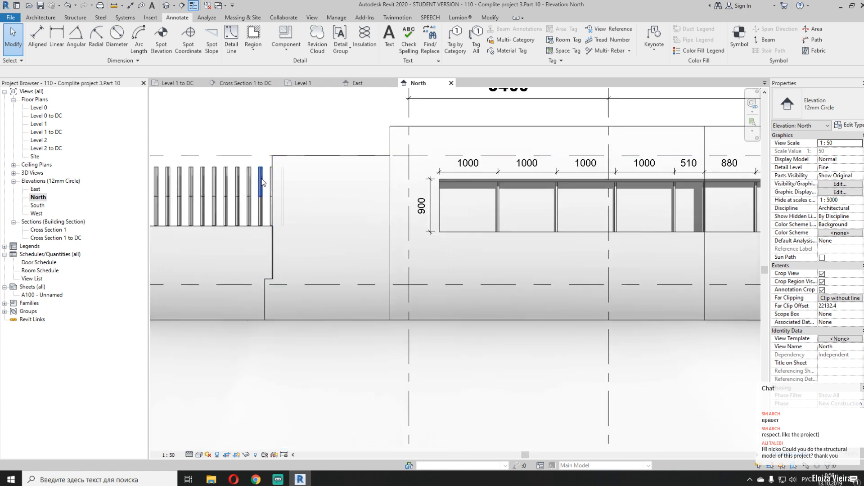
drag(297, 134, 249, 250)
scroll(320, 131, down, 3)
click(311, 132)
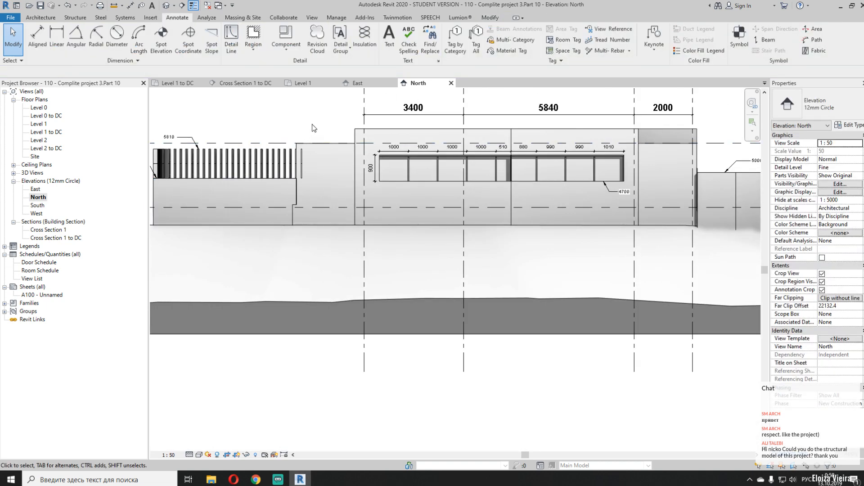
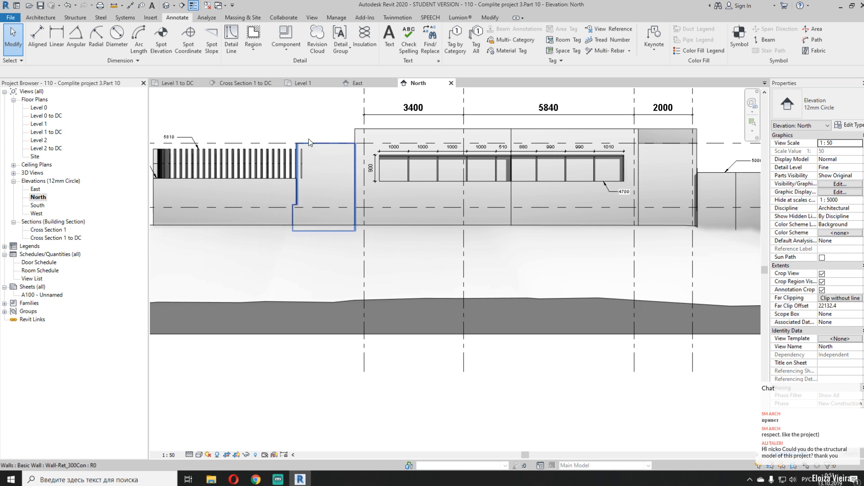
Select the strip window's first glazed panel beside the 900 height dimension and open it for in-place editing
middle_drag(304, 104, 267, 99)
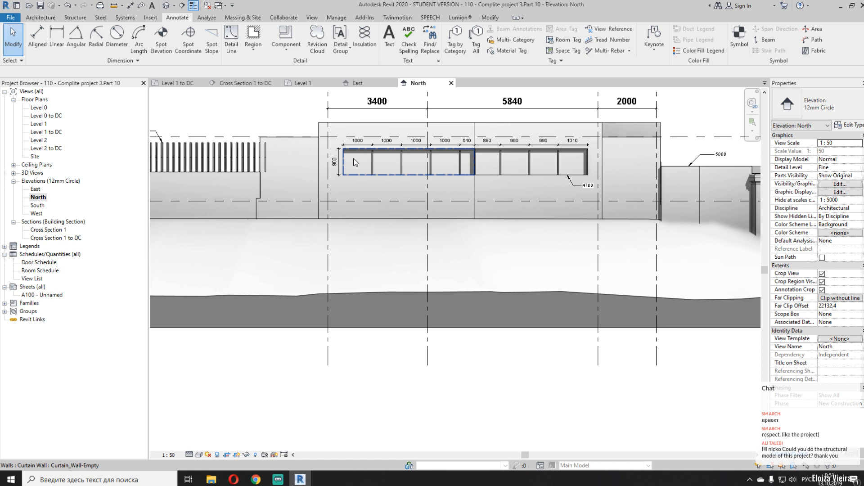
key(Tab)
key(Tab)
key(Tab)
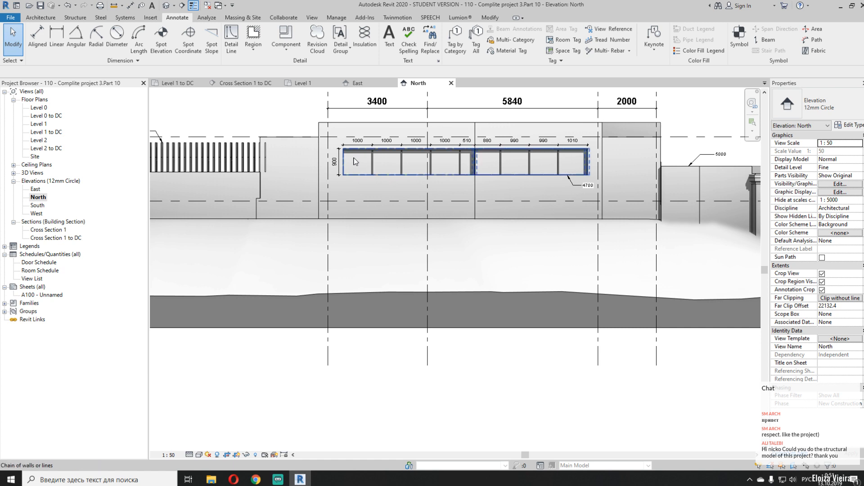
key(Tab)
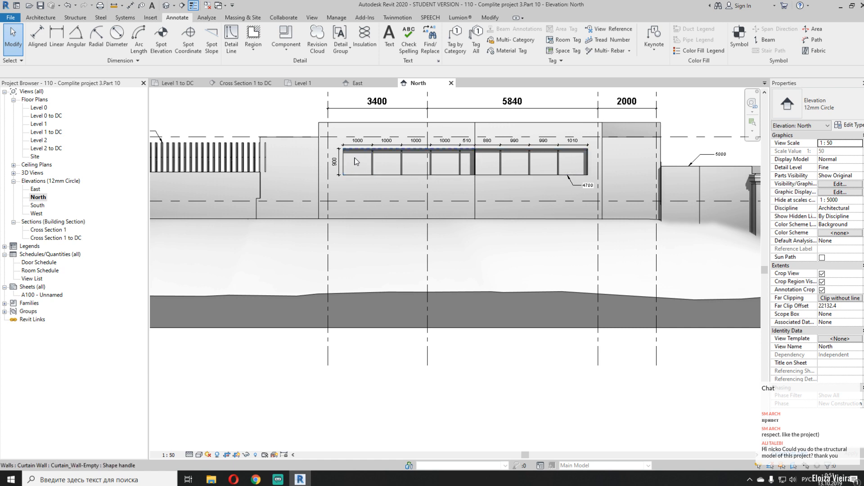
key(Tab)
key(Tab)
click(356, 161)
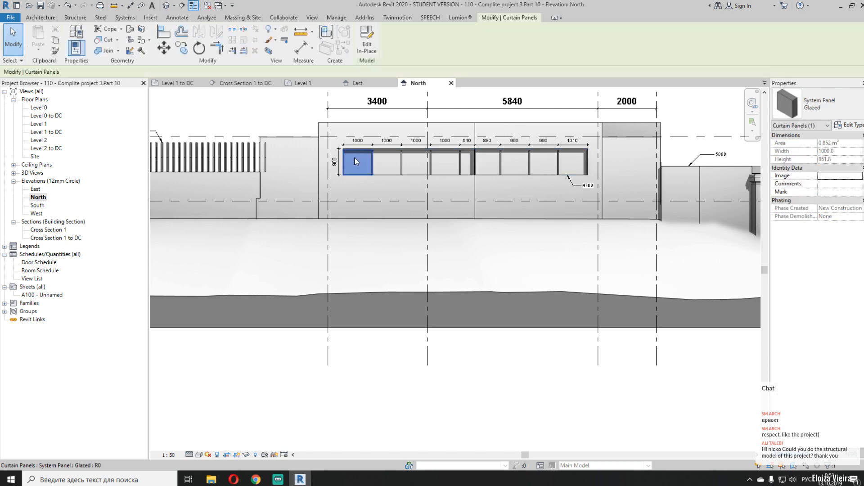
scroll(356, 161, up, 1)
scroll(356, 161, up, 2)
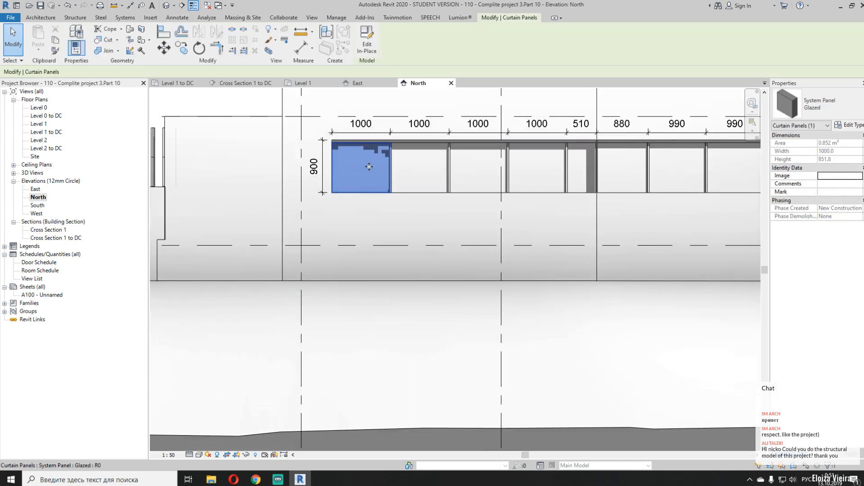
scroll(369, 186, up, 2)
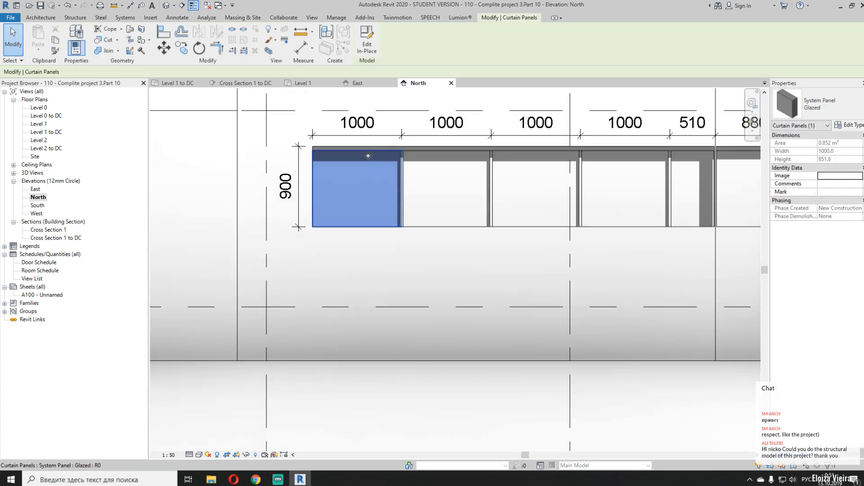
click(363, 44)
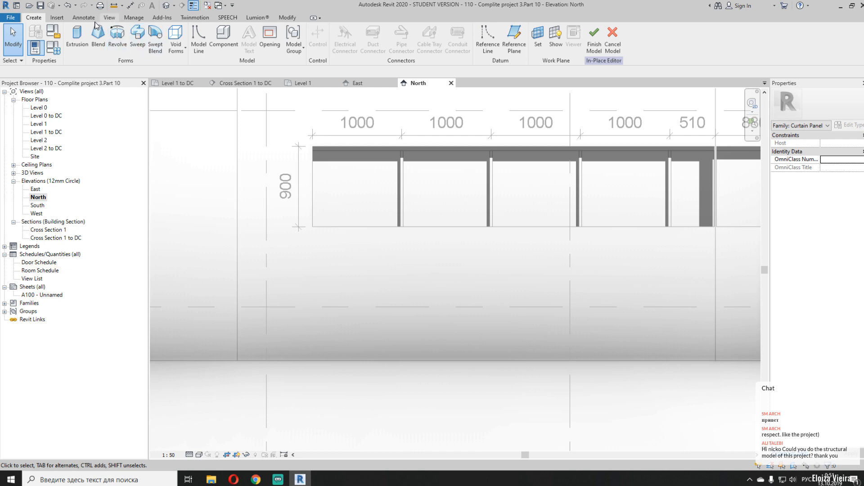
Start symbolic lines with the glazed panel's face picked as the new work plane
click(75, 20)
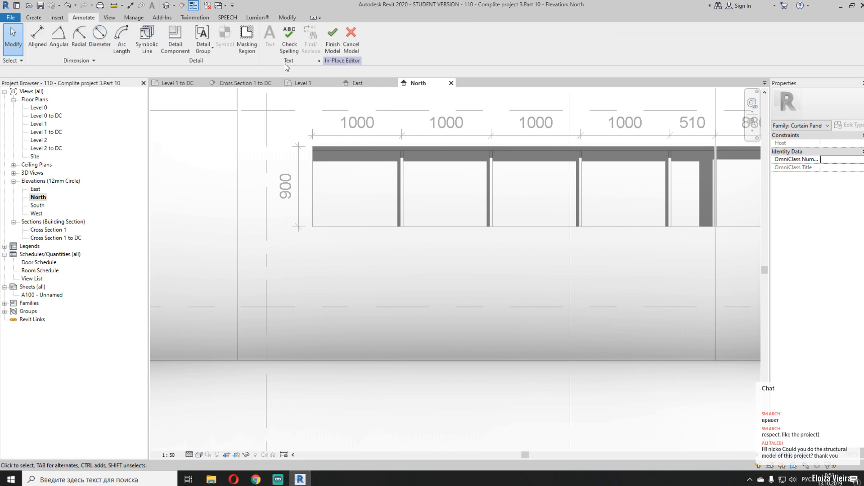
click(147, 37)
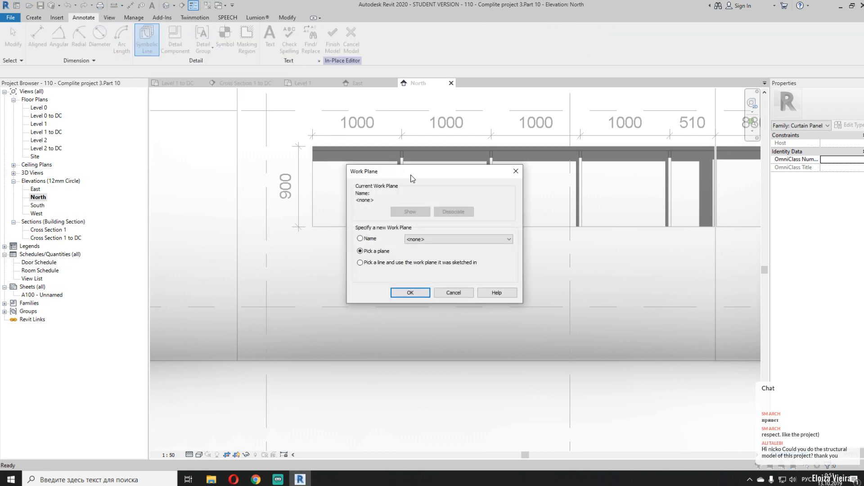
click(403, 294)
click(355, 175)
scroll(354, 180, up, 3)
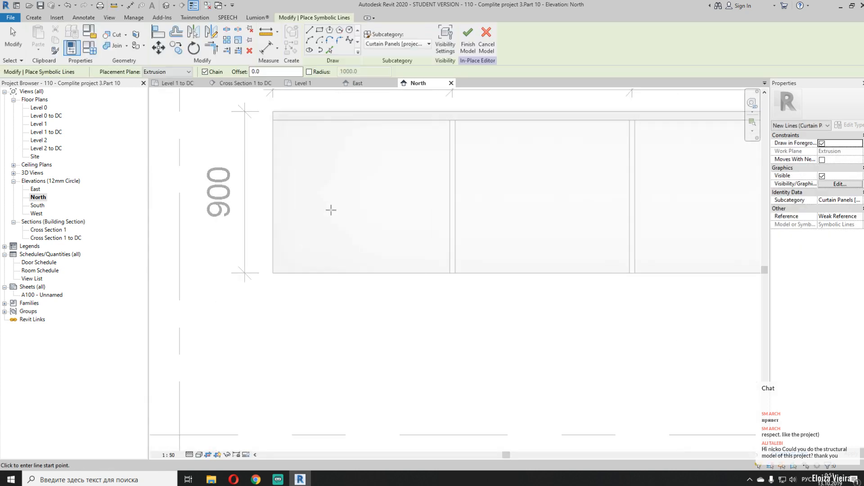
Draw three parallel diagonal symbolic lines on the first panel as a glass mark, with the shortest between two longer ones
click(331, 210)
click(377, 146)
key(Escape)
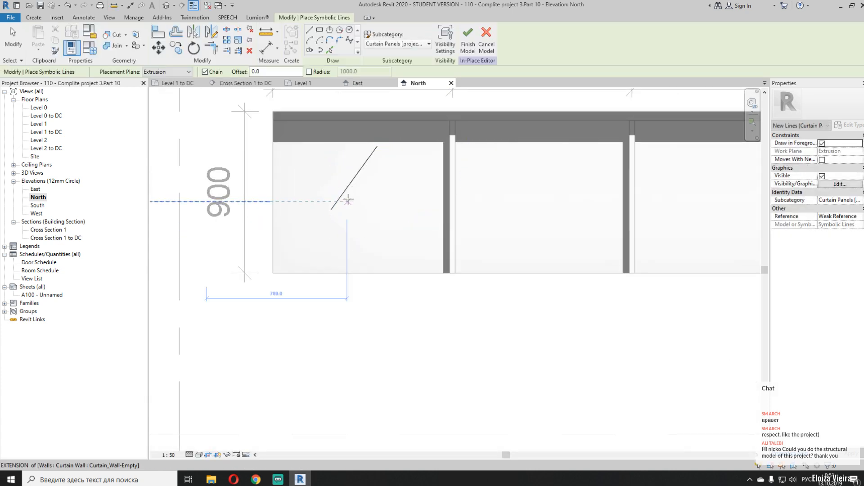
click(348, 200)
click(362, 183)
key(Escape)
click(356, 205)
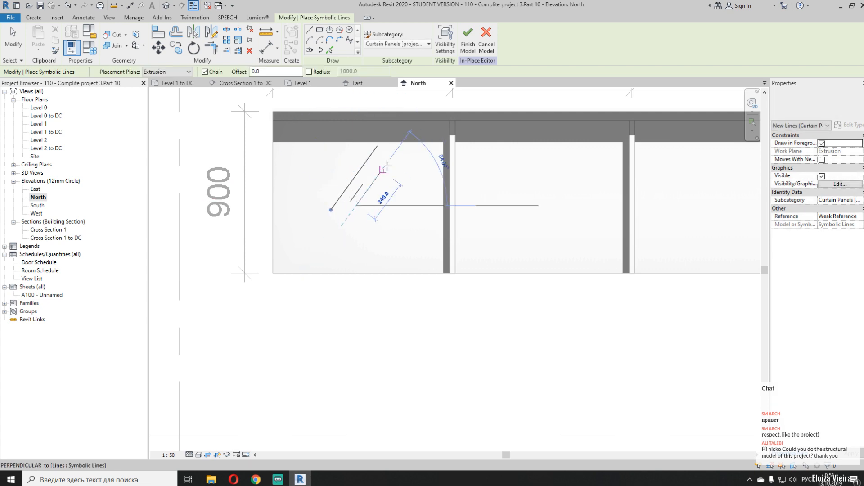
click(392, 157)
key(Escape)
key(Escape)
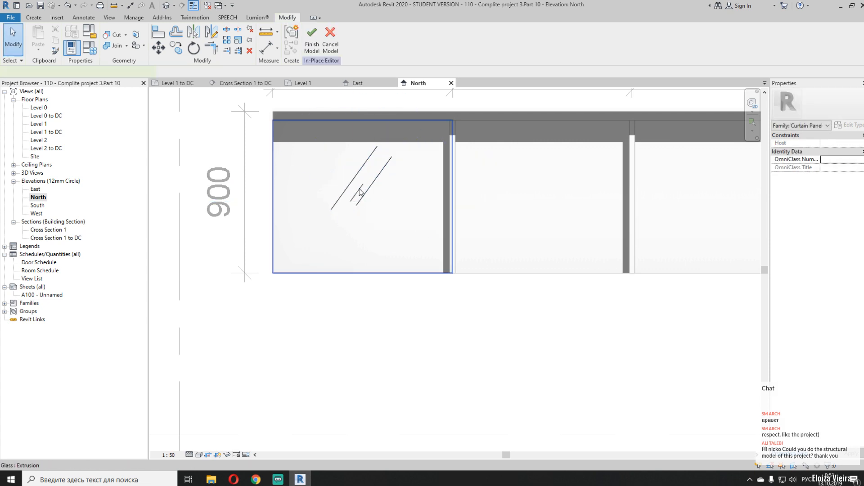
Copy the three diagonal lines to the clipboard and finish the in-place edit of the first panel
click(360, 192)
click(832, 458)
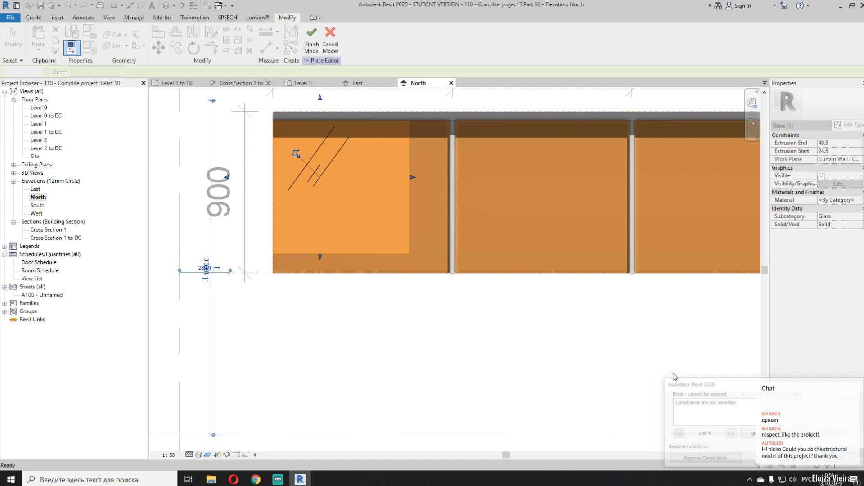
click(360, 192)
ctrl+click(361, 189)
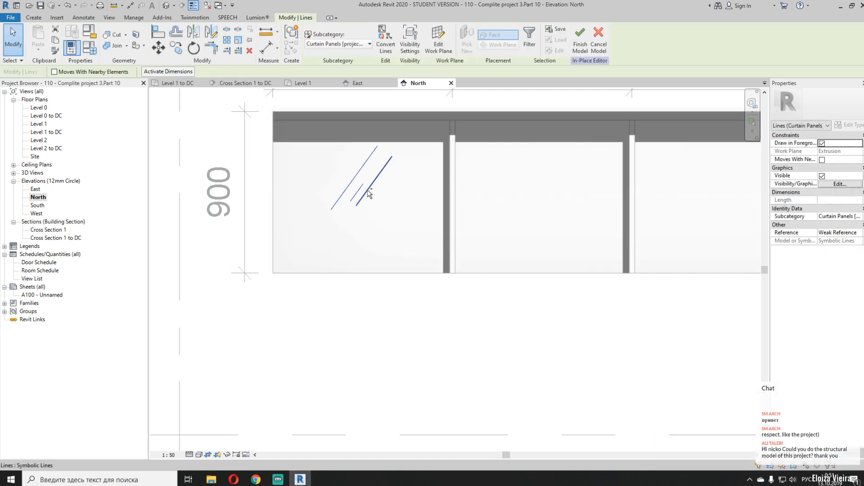
ctrl+click(368, 190)
click(586, 49)
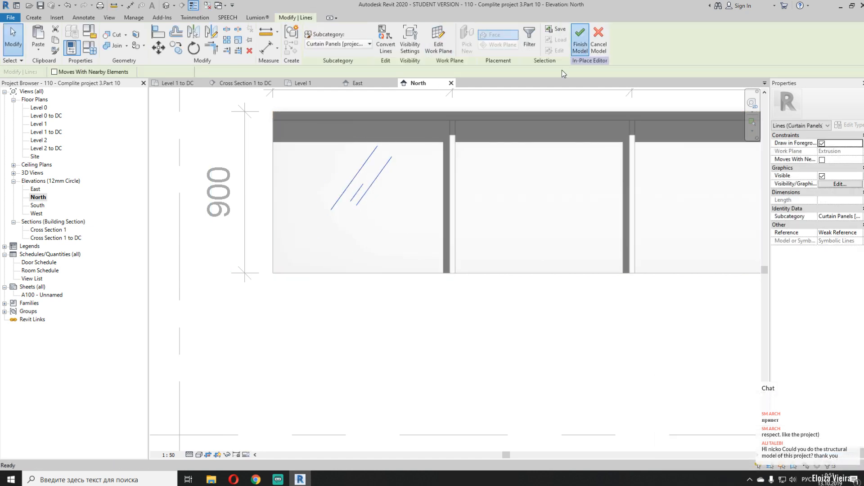
Edit the strip window's third 1000-wide panel in place, paste the glass mark in its middle, and finish the model
scroll(401, 216, down, 5)
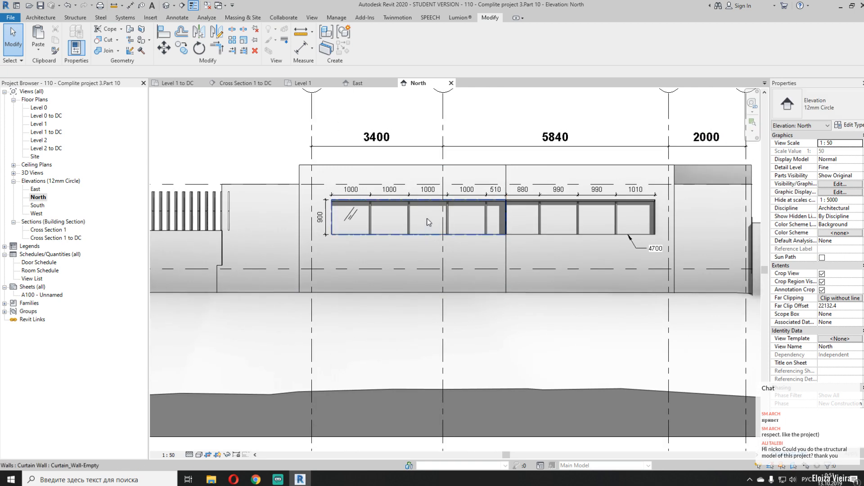
key(Tab)
click(427, 222)
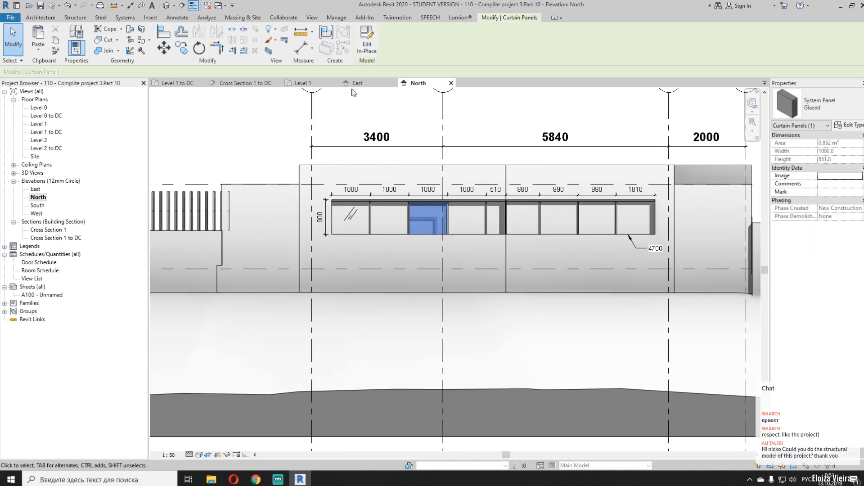
click(370, 44)
key(ctrl+v)
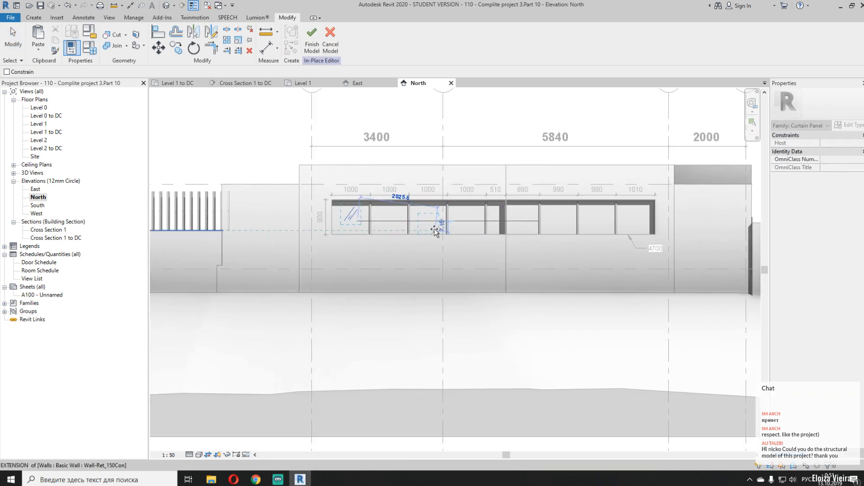
click(436, 225)
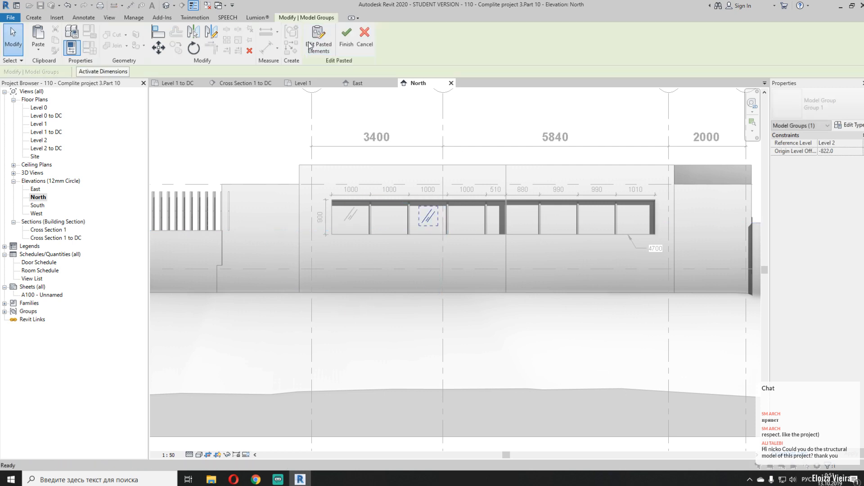
click(348, 55)
middle_drag(520, 206, 408, 199)
scroll(412, 202, up, 1)
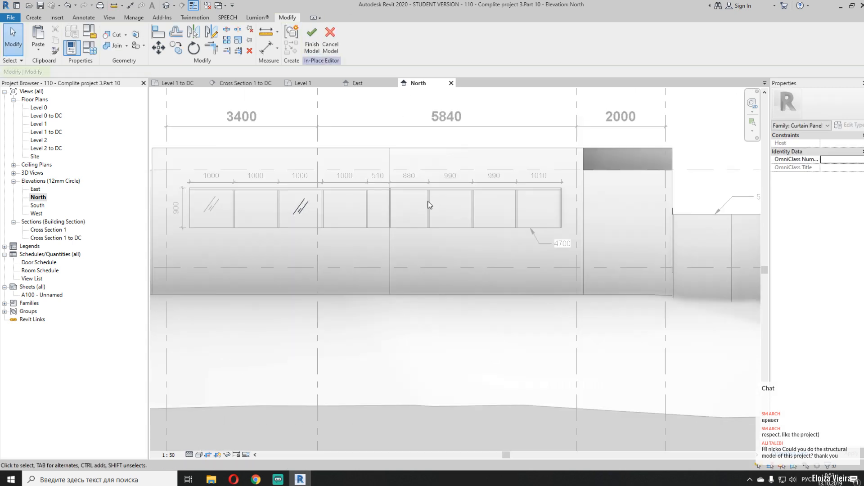
click(320, 53)
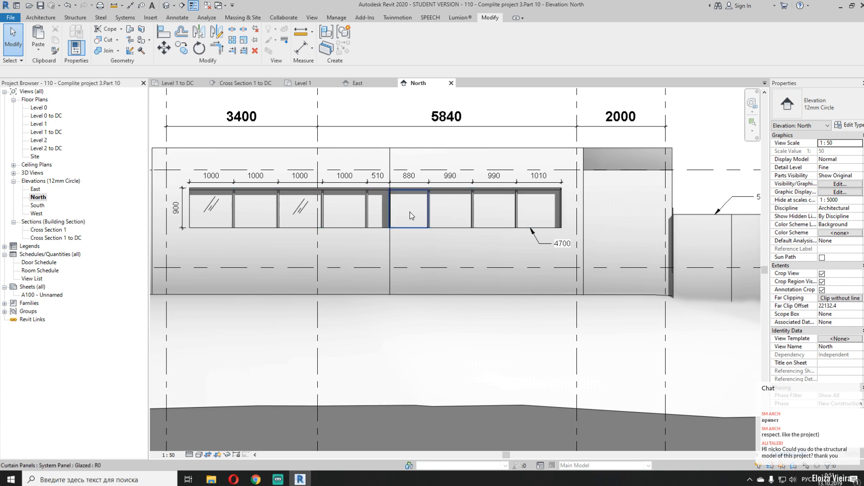
Edit the 880-wide panel beside the wall joint in place, paste the glass mark on it, and finish the model
click(411, 215)
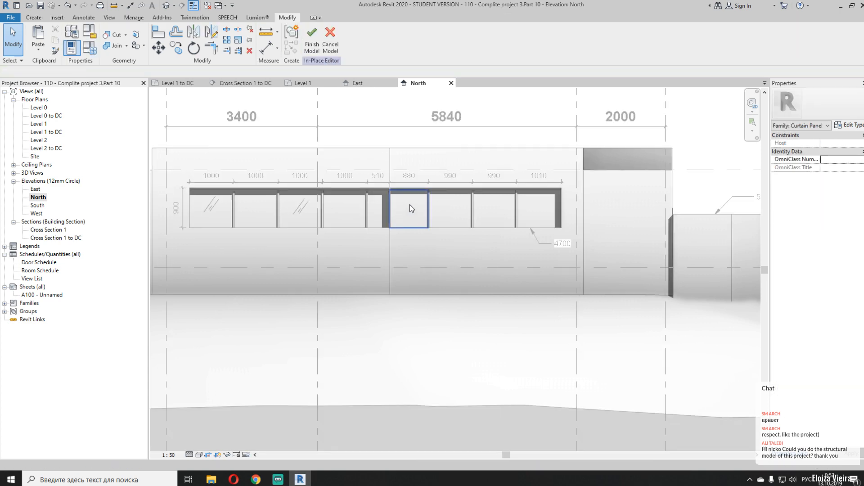
scroll(410, 204, up, 3)
key(ctrl+v)
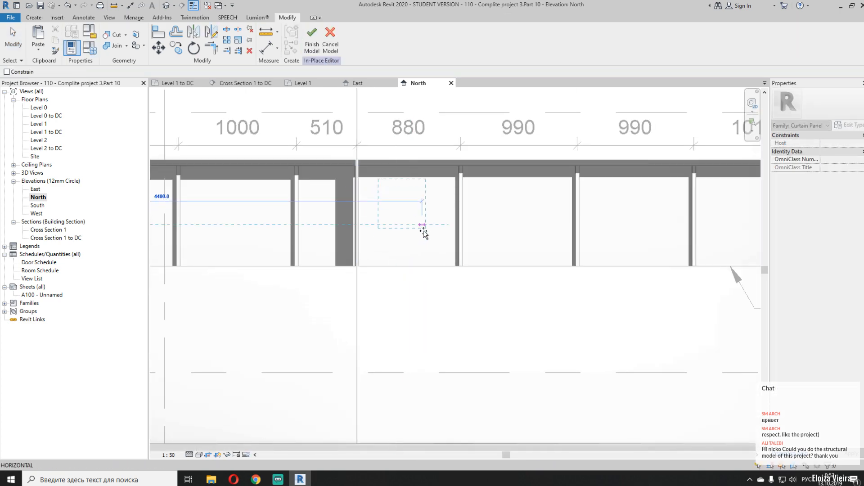
click(419, 229)
click(346, 55)
scroll(399, 173, down, 3)
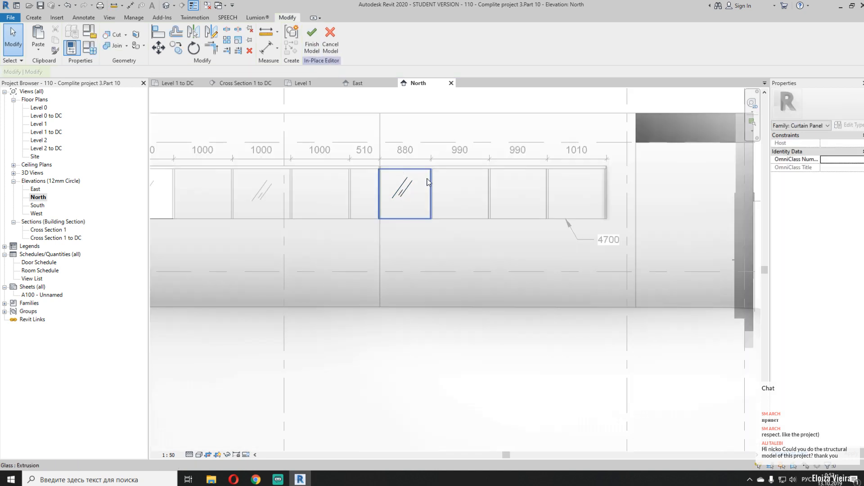
middle_drag(428, 181, 389, 189)
click(312, 49)
Paste the glass mark into the second 990-wide panel, next to the 1010-wide one, through an in-place edit and finish it
click(420, 232)
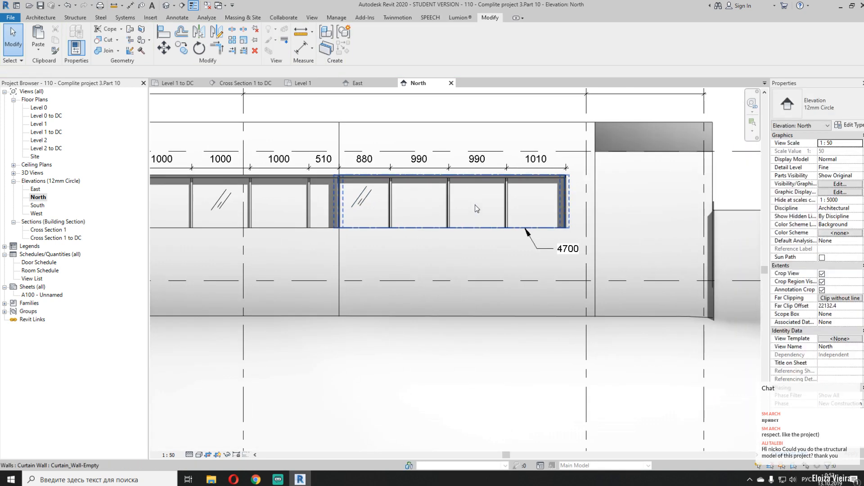
click(474, 205)
click(367, 44)
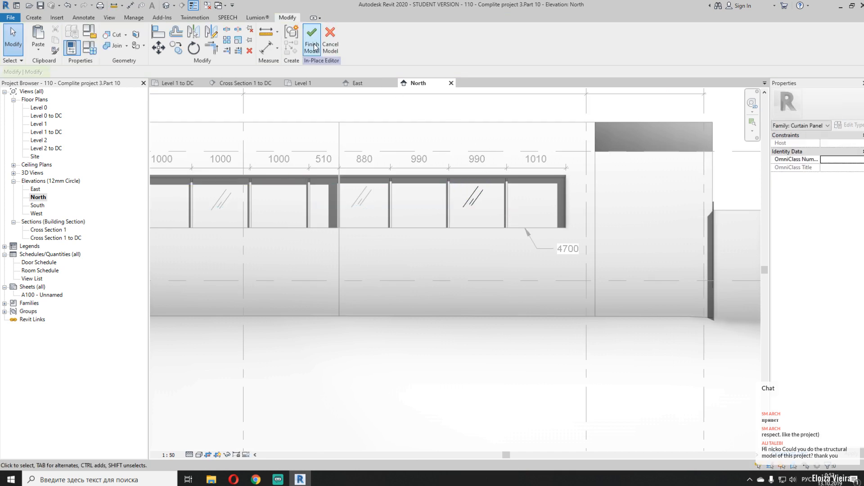
click(314, 47)
Save the project with the whole annotated North elevation in view
scroll(478, 149, down, 5)
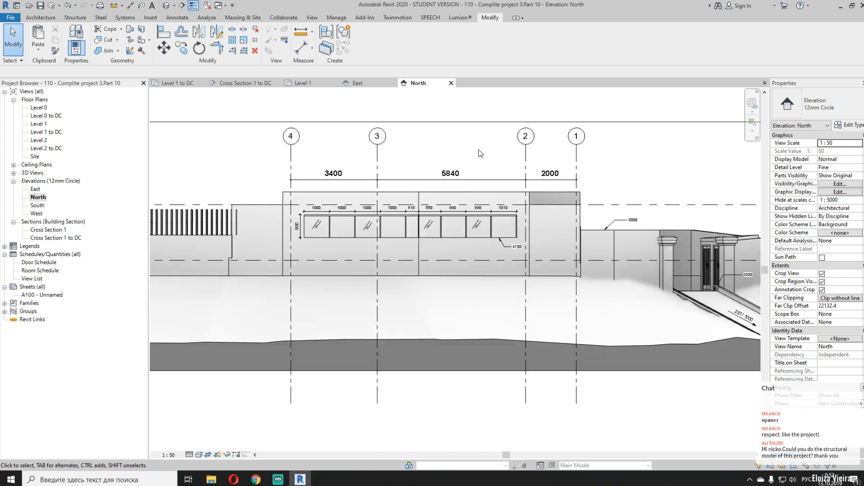
scroll(479, 150, down, 2)
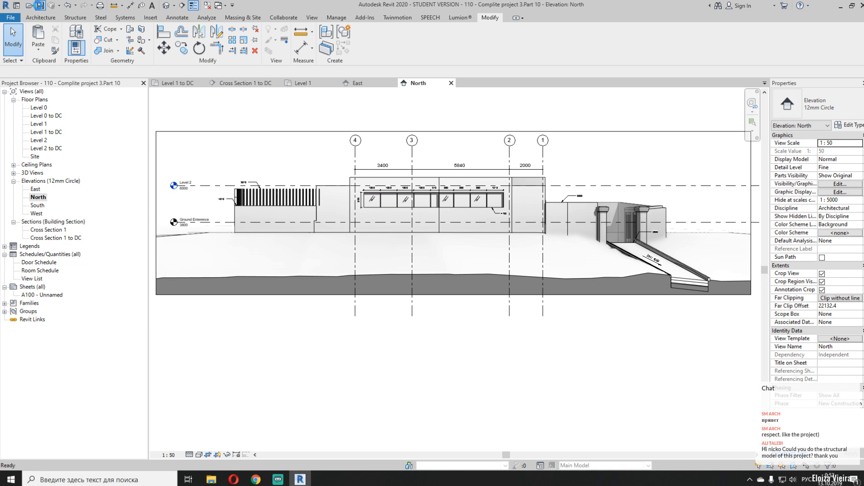
click(39, 5)
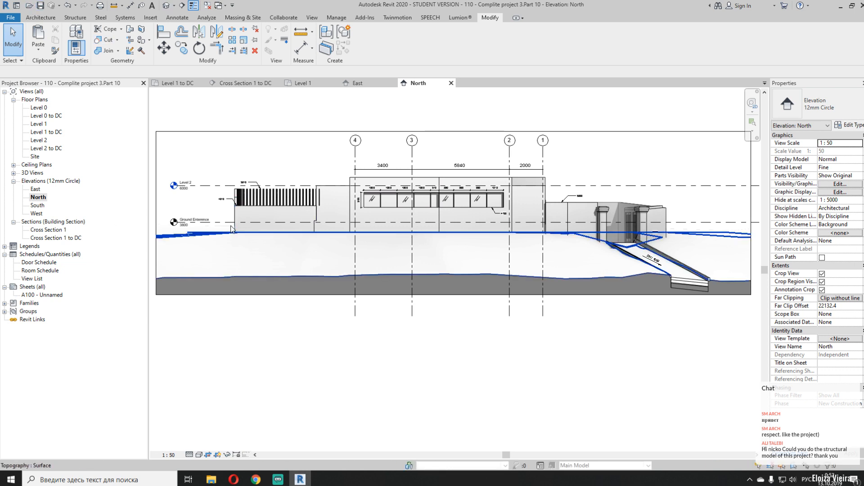
middle_drag(347, 158, 410, 154)
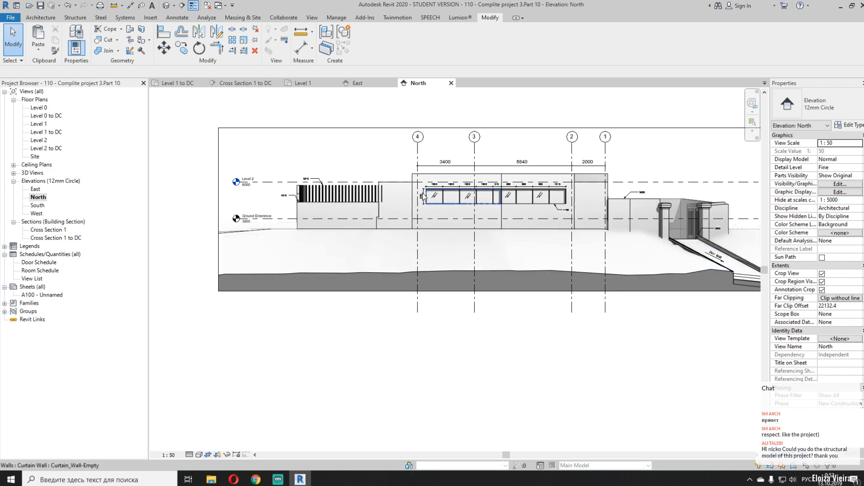
Create a view template from the North elevation and name it "Elevation for DC"
right_click(38, 198)
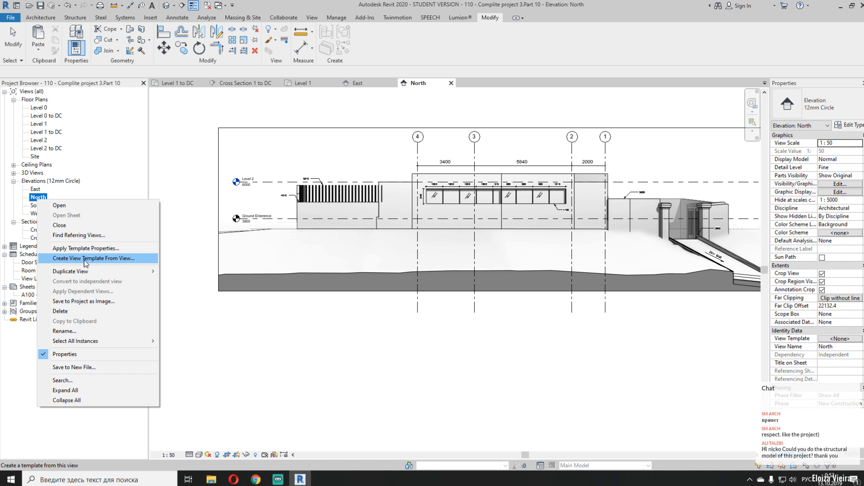
click(84, 259)
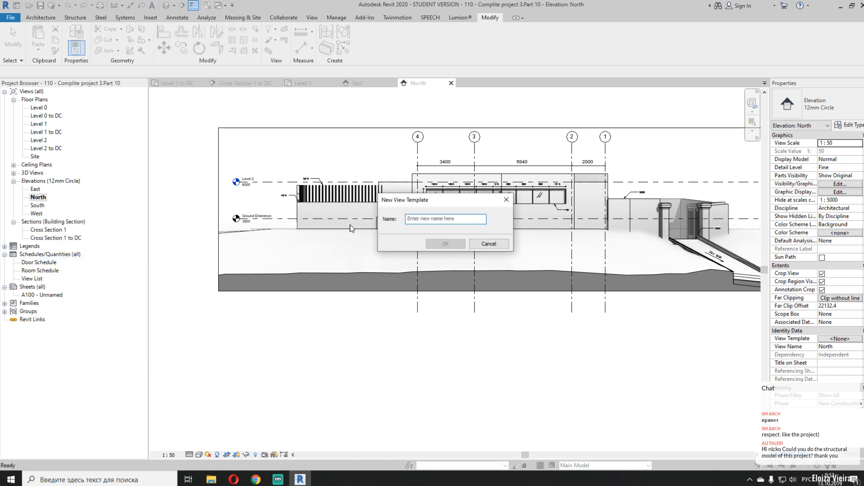
text(Удум)
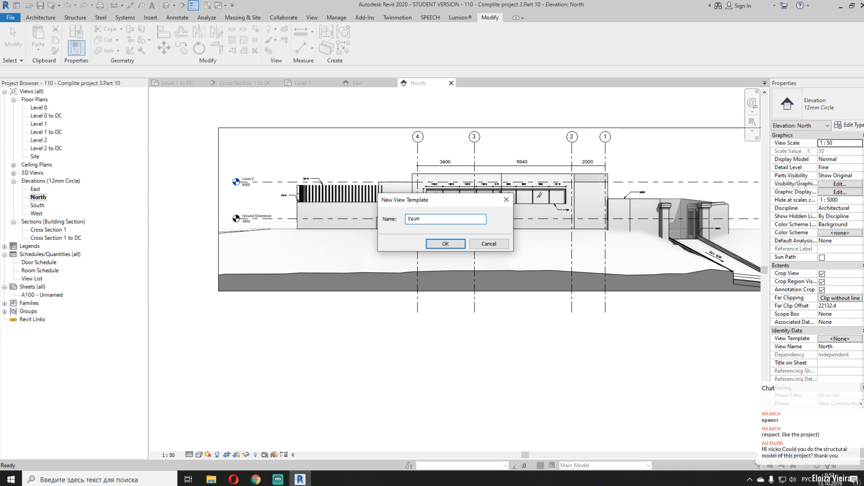
key(BackSpace)
click(445, 244)
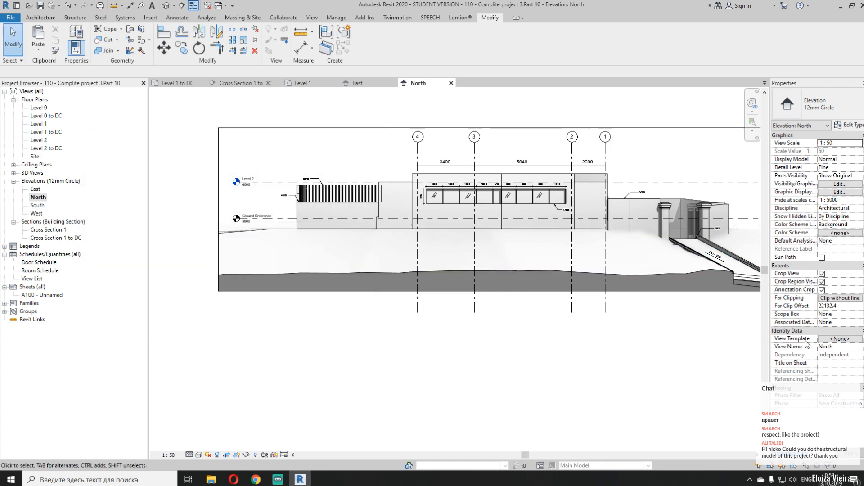
Assign the "Elevation for DC" view template to the North elevation
click(840, 339)
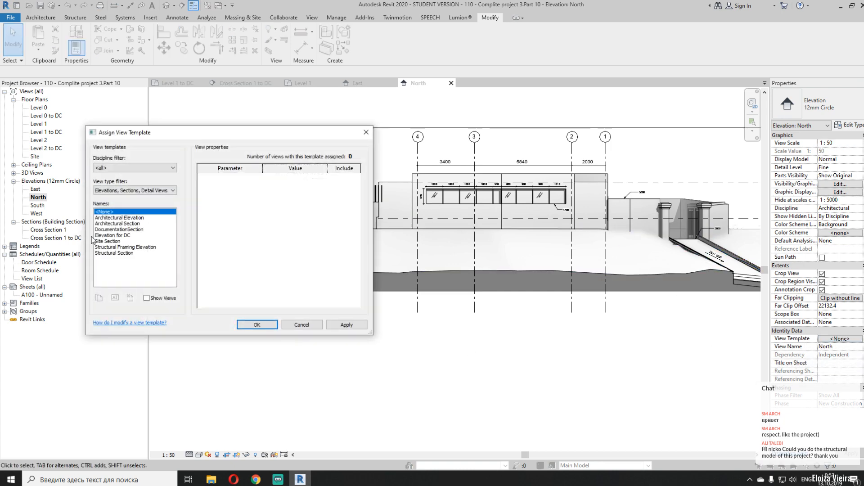
click(104, 235)
click(257, 324)
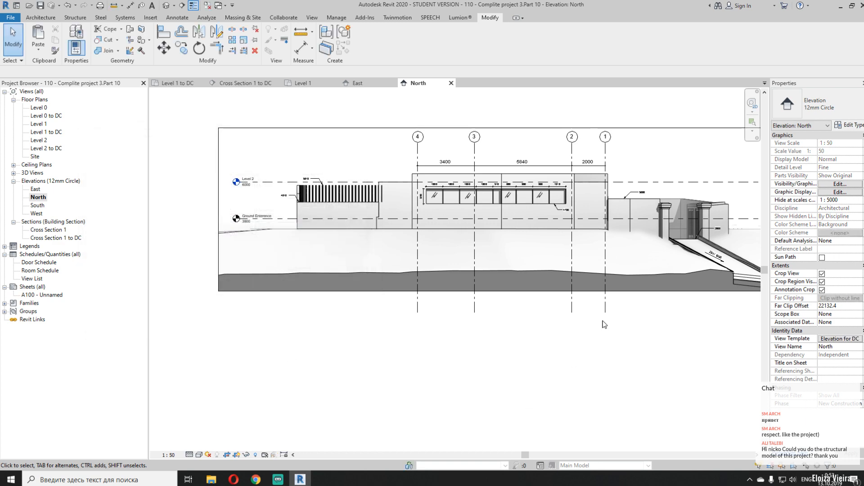
middle_drag(605, 325, 530, 349)
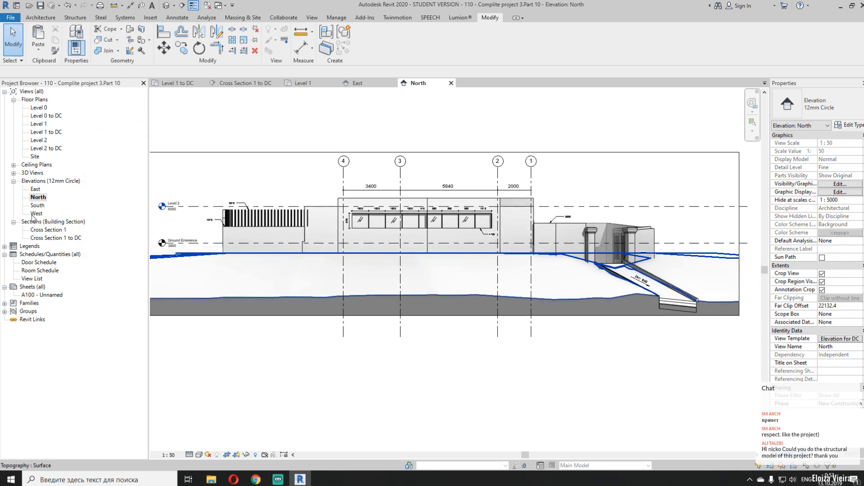
Open the East elevation and assign it the "Elevation for DC" view template
double_click(36, 189)
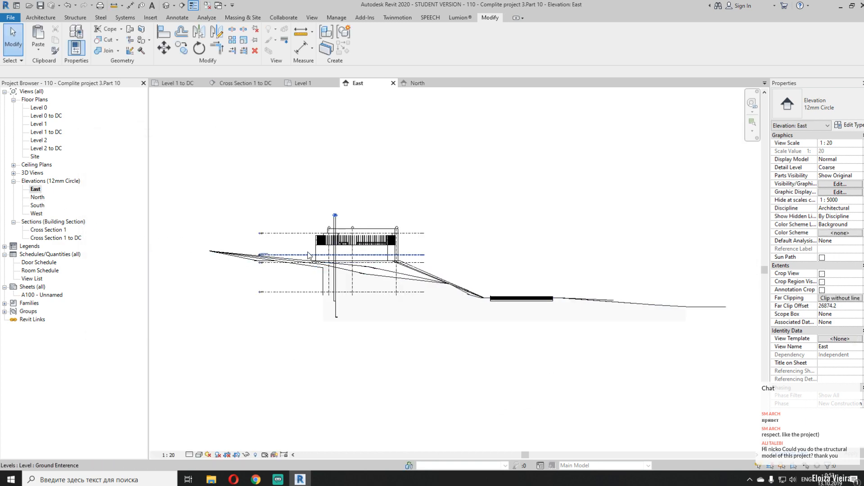
middle_drag(320, 237, 345, 258)
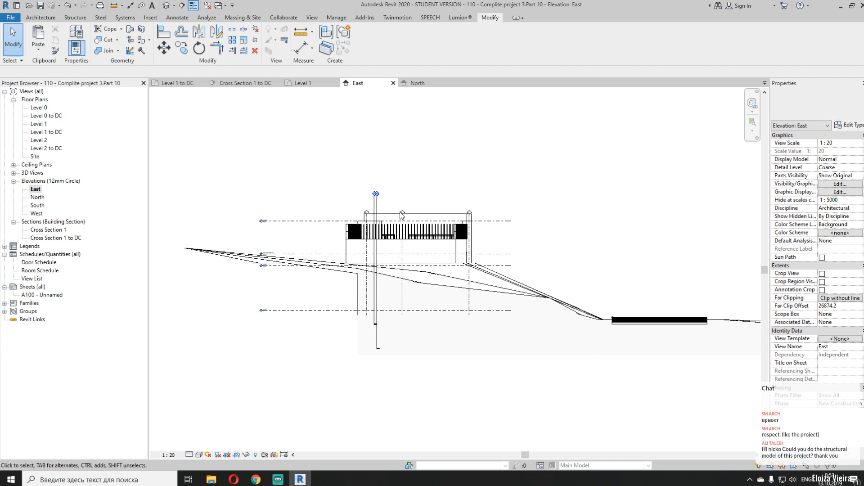
click(835, 339)
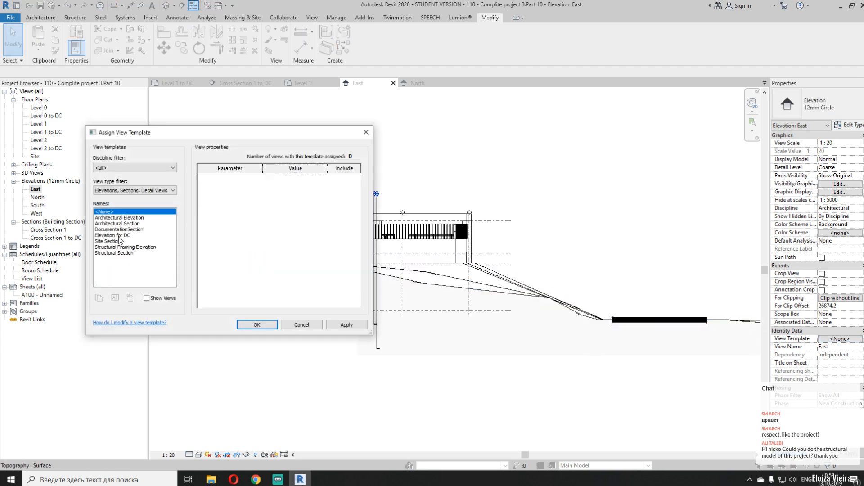
click(119, 236)
click(264, 322)
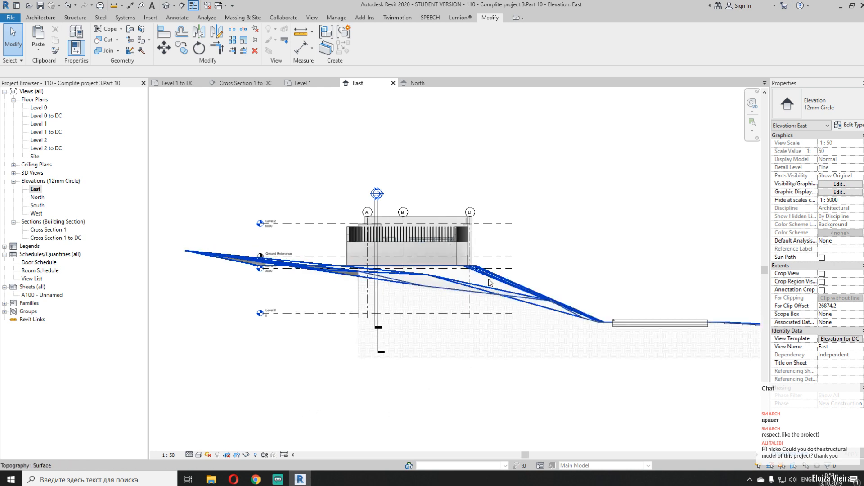
Turn on the East elevation's crop view and visible crop region, and pull its side edges in around the house and the road's near end
middle_drag(516, 302, 505, 271)
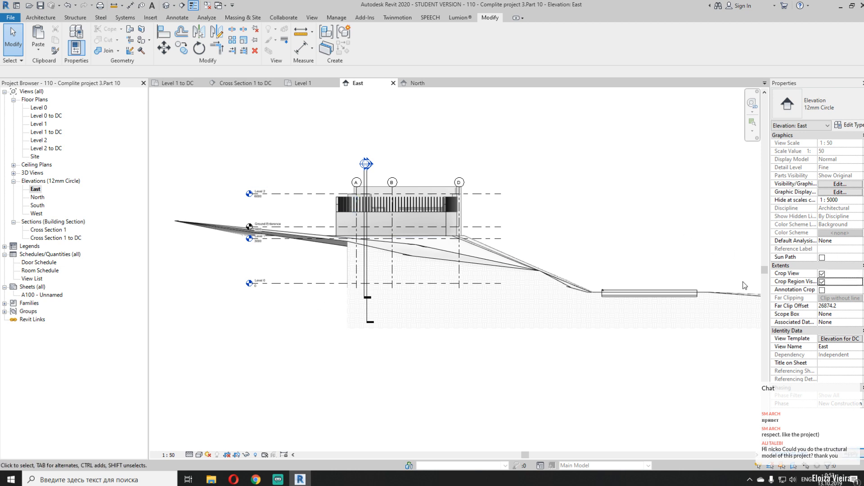
scroll(568, 225, down, 2)
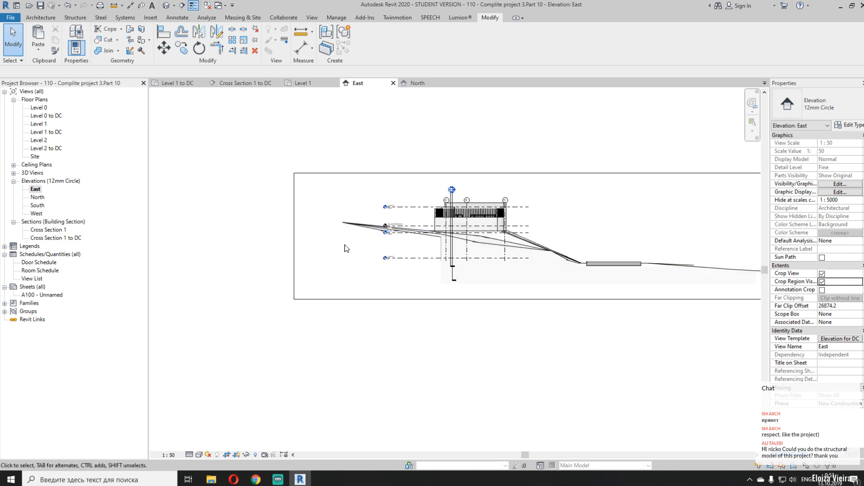
click(295, 238)
drag(391, 229, 417, 216)
middle_drag(654, 316, 492, 313)
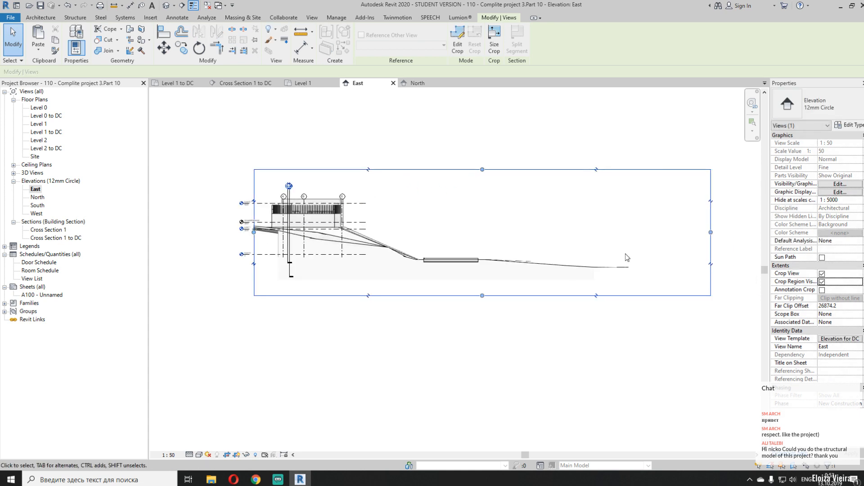
drag(711, 232, 686, 233)
drag(490, 237, 463, 232)
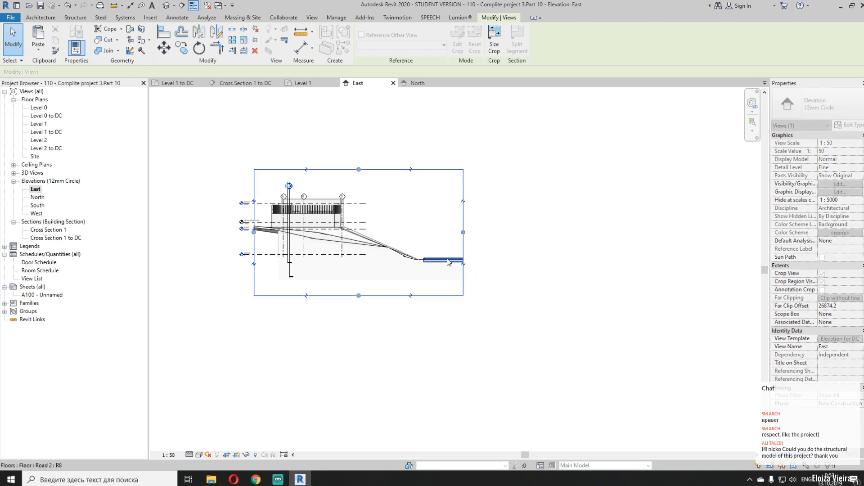
click(527, 254)
Extend the right ends of the level lines together to just beyond the crop region's right edge
scroll(323, 231, up, 2)
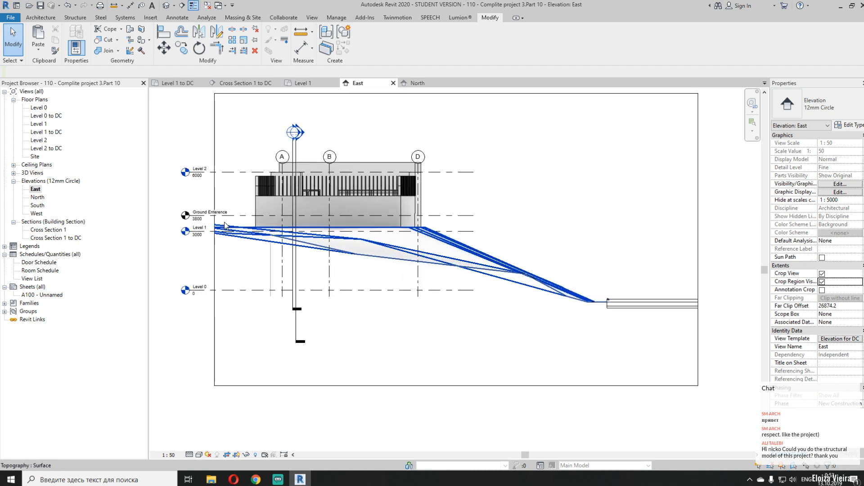
click(234, 290)
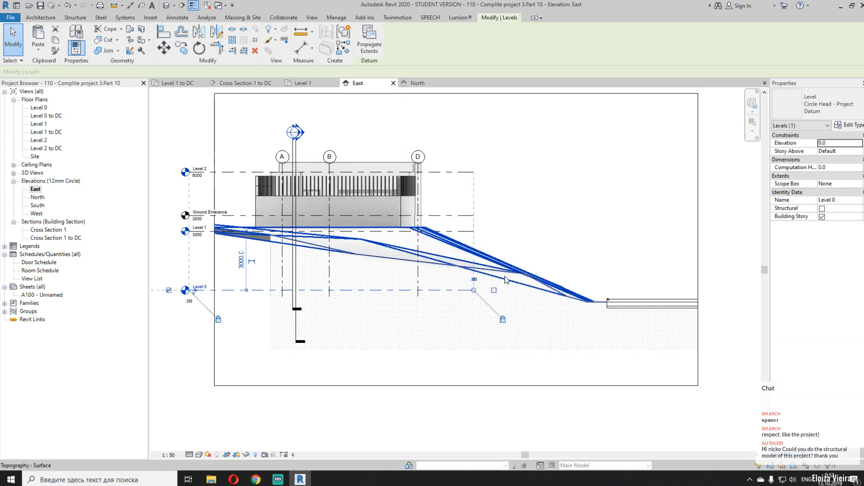
drag(473, 294, 703, 291)
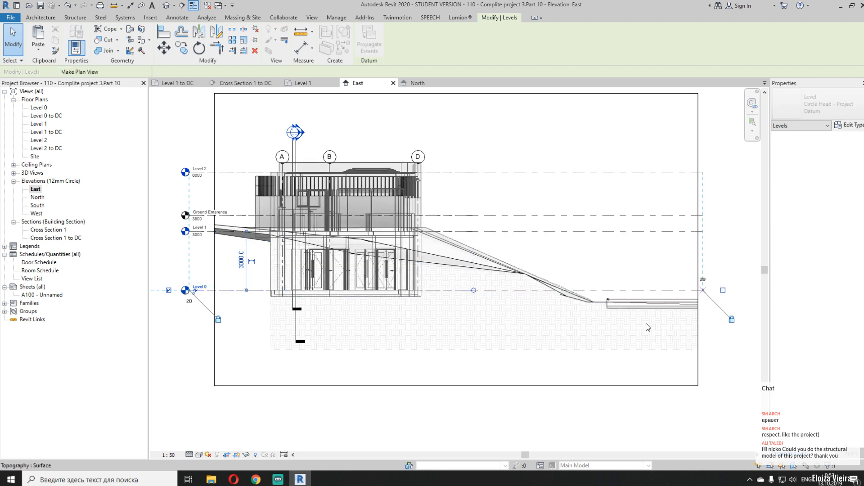
click(722, 353)
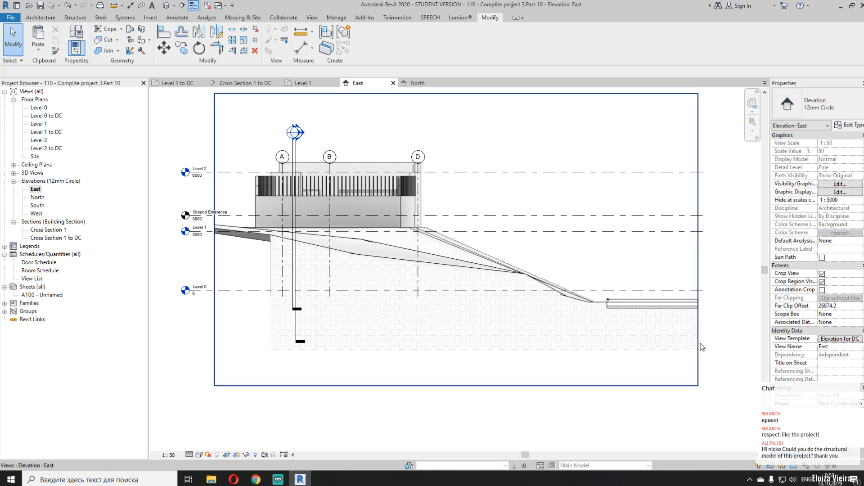
Hide the Cross Section 1 and Cross Section 1 to DC section marks in the East elevation
middle_drag(369, 309, 406, 322)
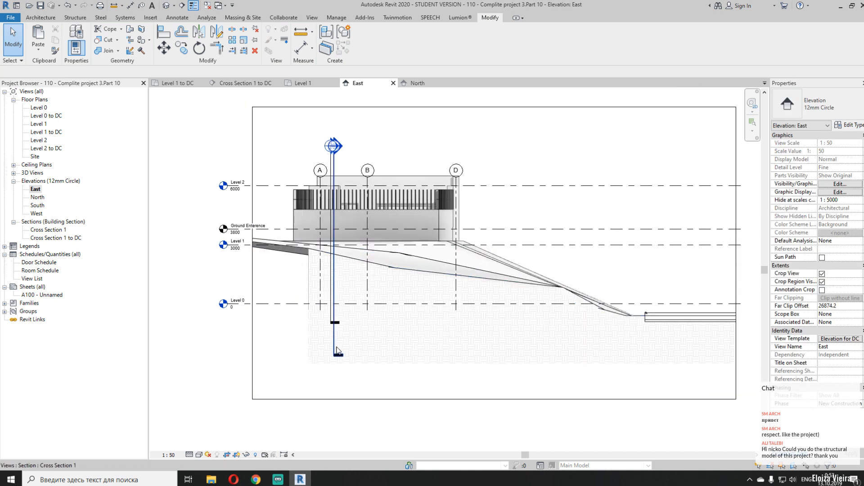
click(337, 347)
right_click(337, 350)
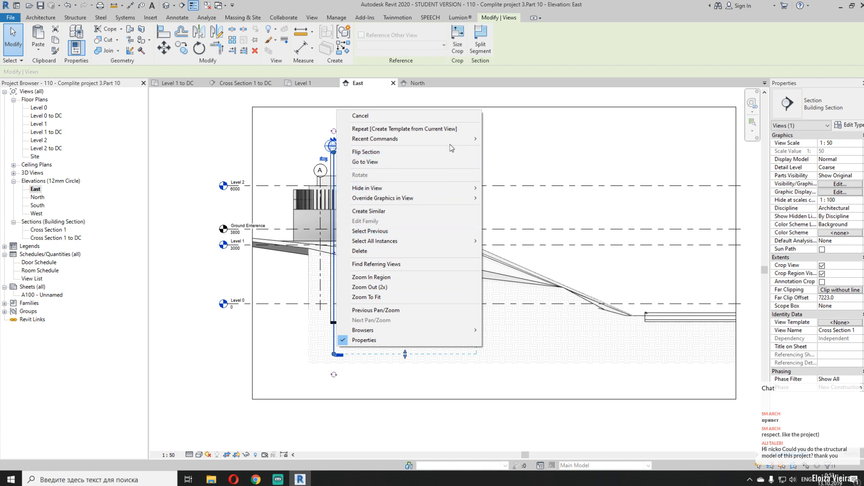
mouse_move(453, 140)
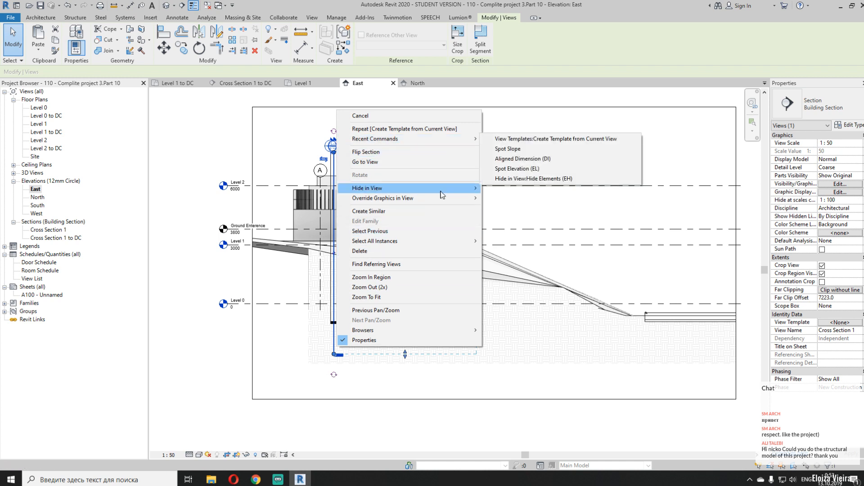
mouse_move(455, 189)
click(506, 188)
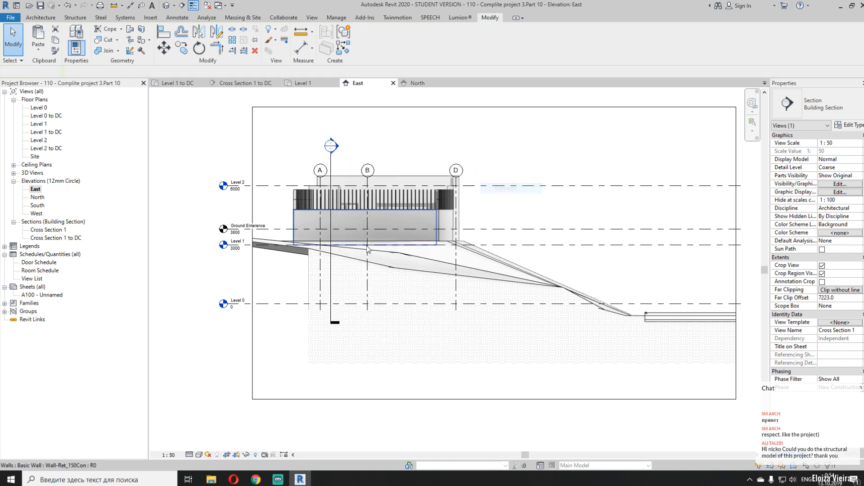
click(332, 280)
right_click(331, 280)
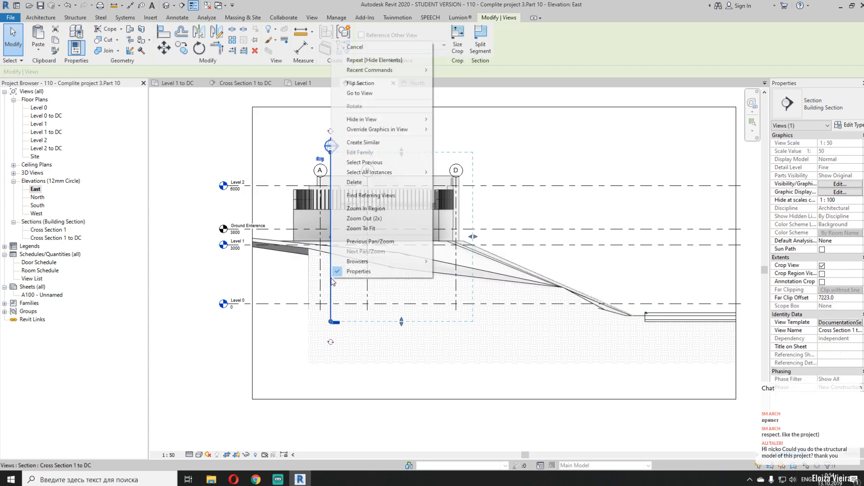
mouse_move(402, 121)
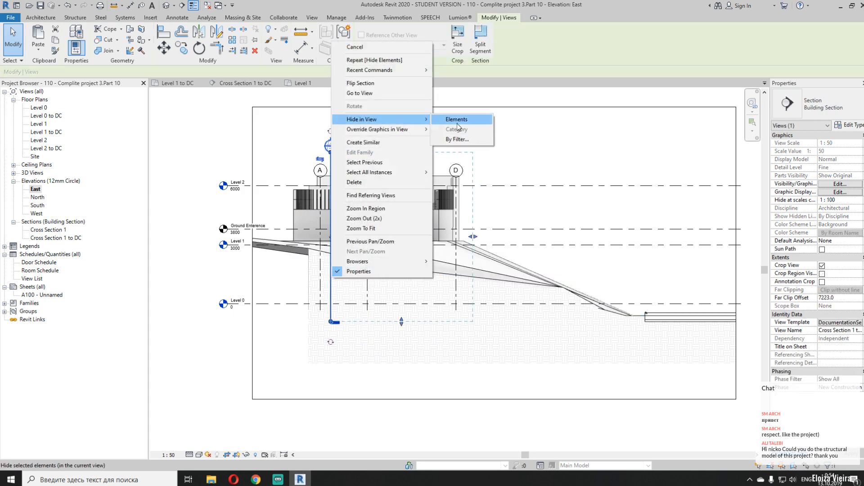
click(457, 121)
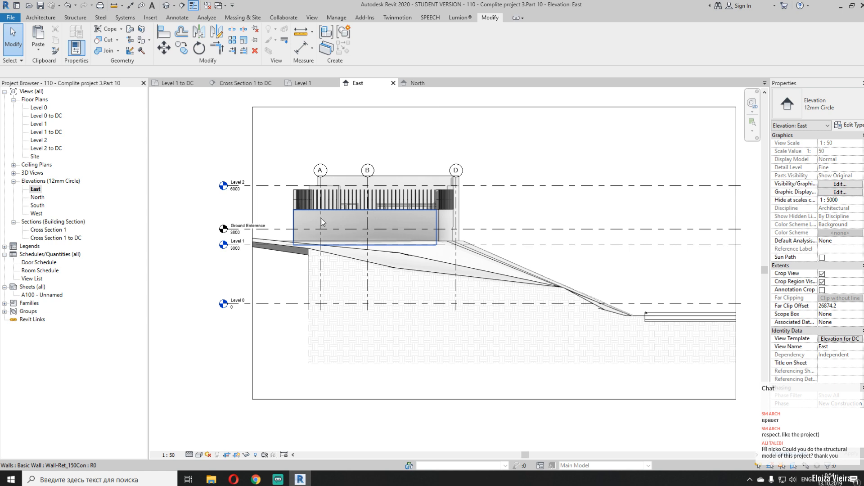
Raise the bubbles of grids A, B and D together to well above the house roof
click(320, 179)
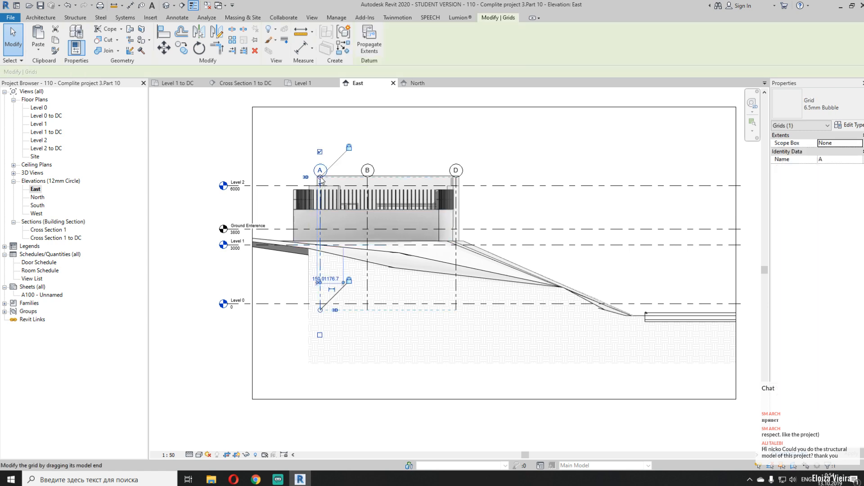
drag(320, 180, 321, 143)
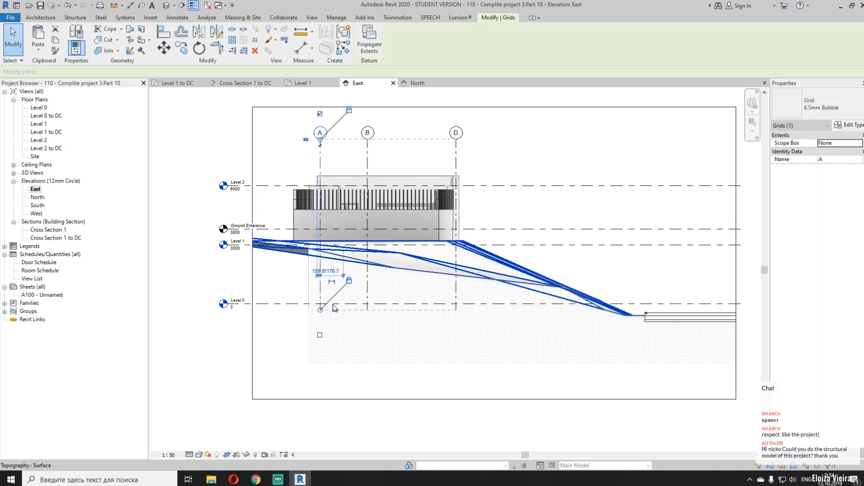
click(303, 406)
Raise the crop region's lower edge to just below the Level 0 line and the road
click(307, 400)
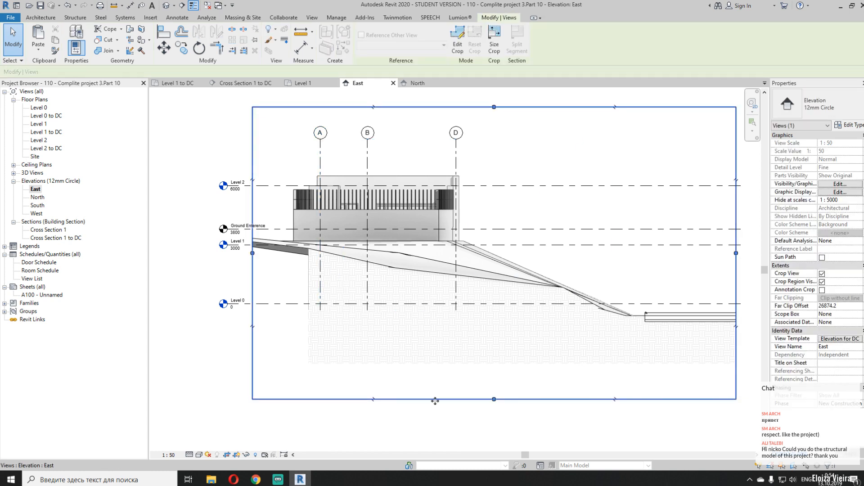
drag(511, 328, 510, 329)
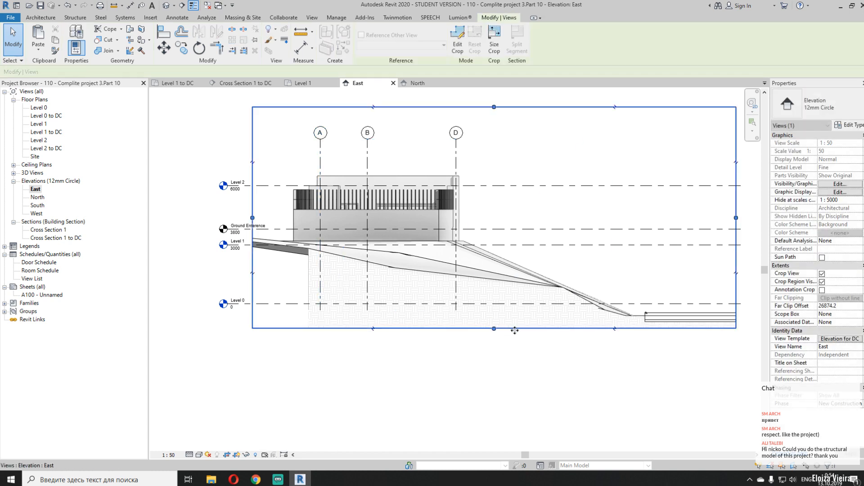
click(322, 372)
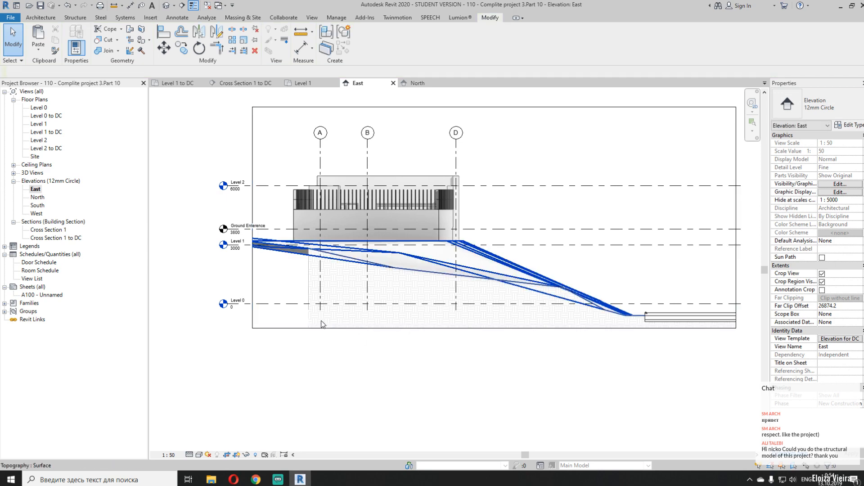
Override the topography's cut foreground pattern in the East elevation with a solid fill in grey RGB 128-128-128
scroll(322, 322, up, 3)
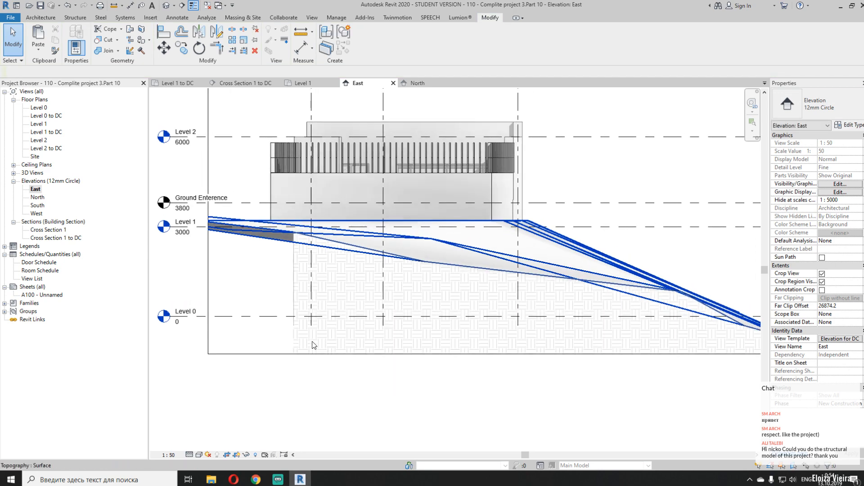
click(277, 244)
scroll(324, 300, down, 5)
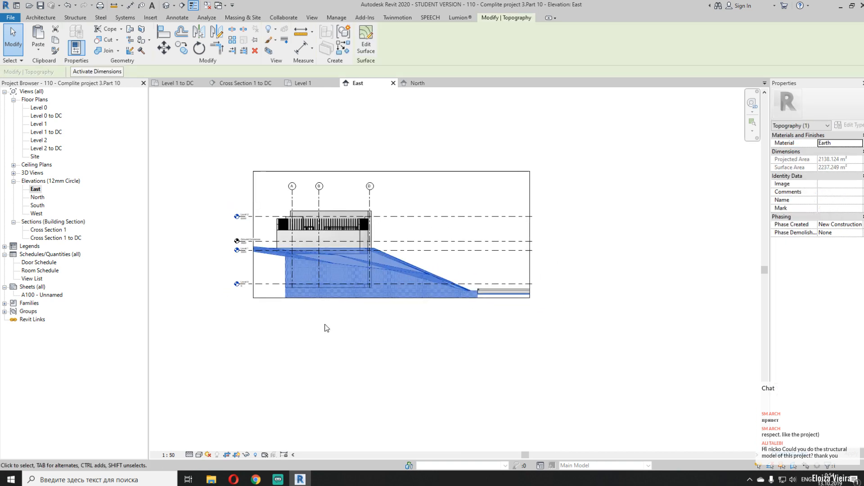
click(326, 328)
scroll(283, 269, up, 3)
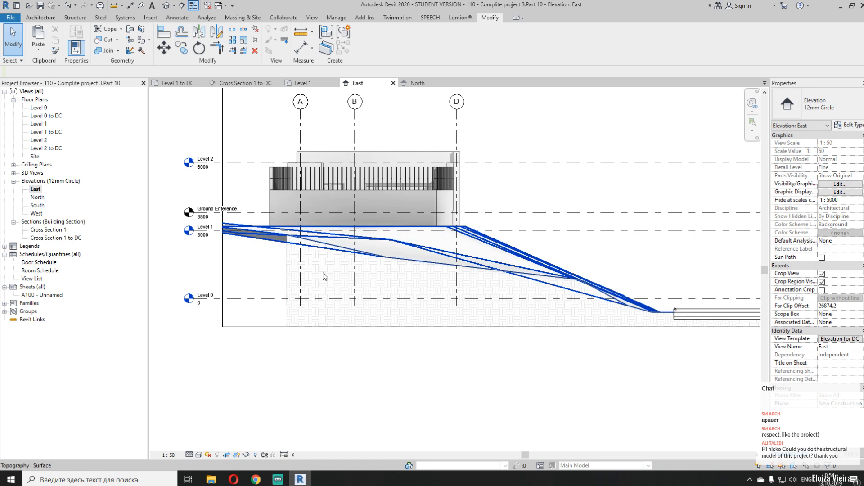
right_click(389, 271)
mouse_move(428, 116)
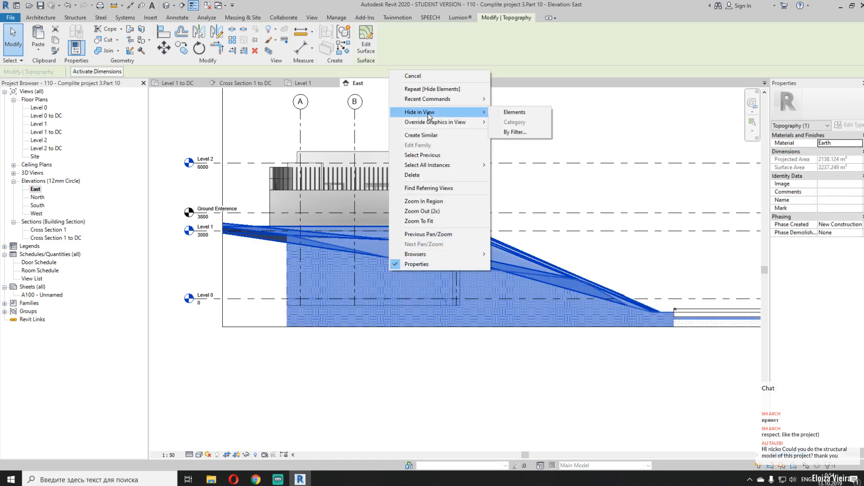
click(515, 123)
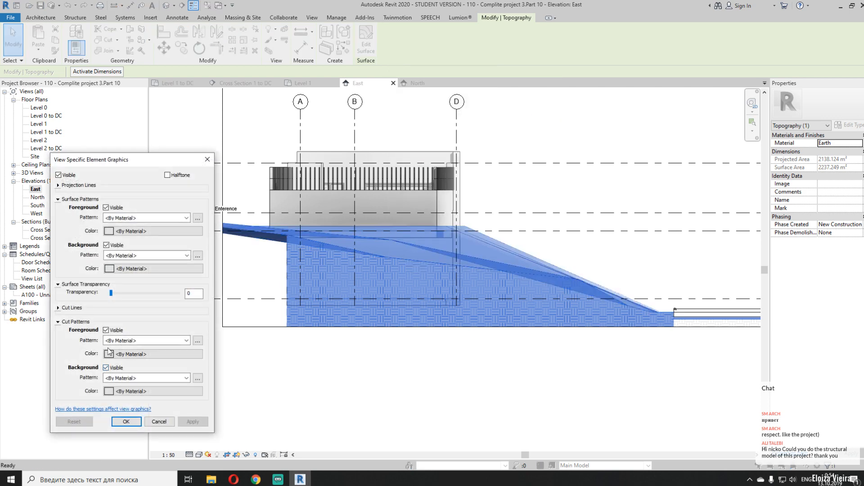
click(137, 341)
click(130, 129)
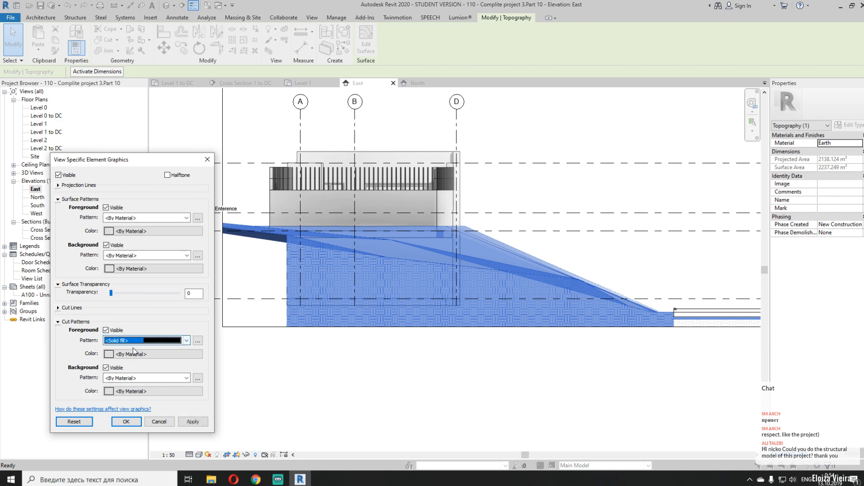
click(133, 354)
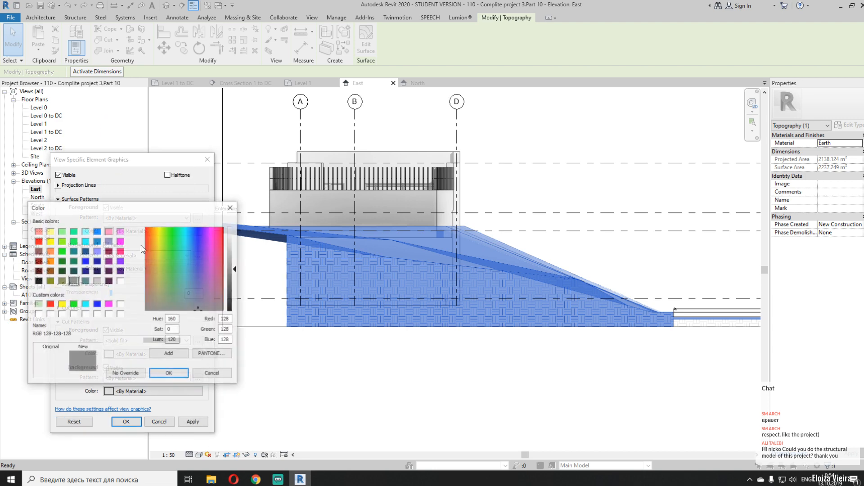
click(170, 375)
click(127, 421)
click(369, 382)
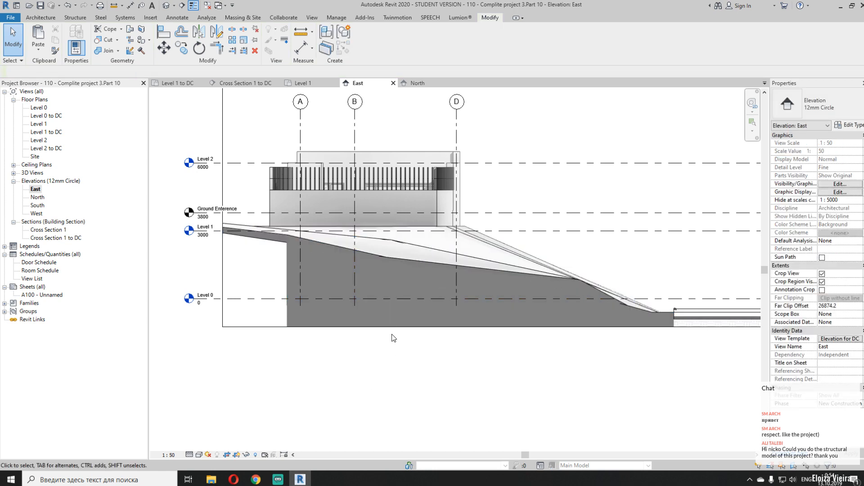
Turn off the visibility of the crop region boundary in the East elevation
scroll(356, 356, down, 2)
scroll(334, 319, up, 3)
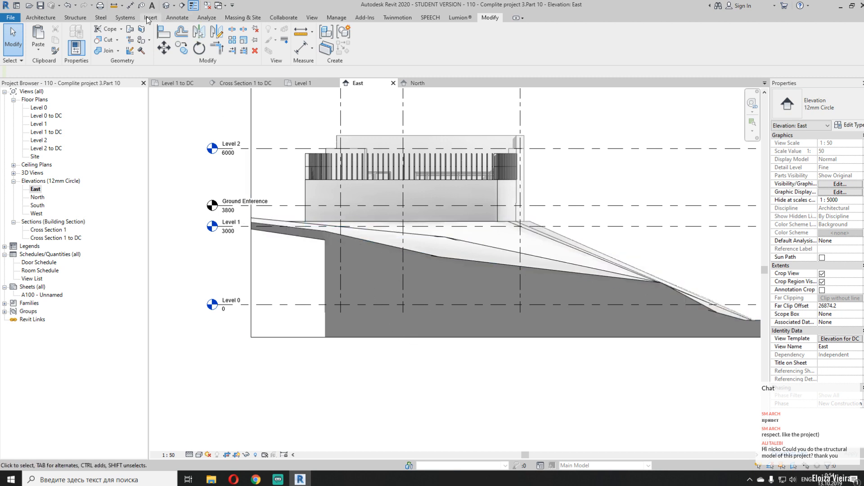
click(822, 282)
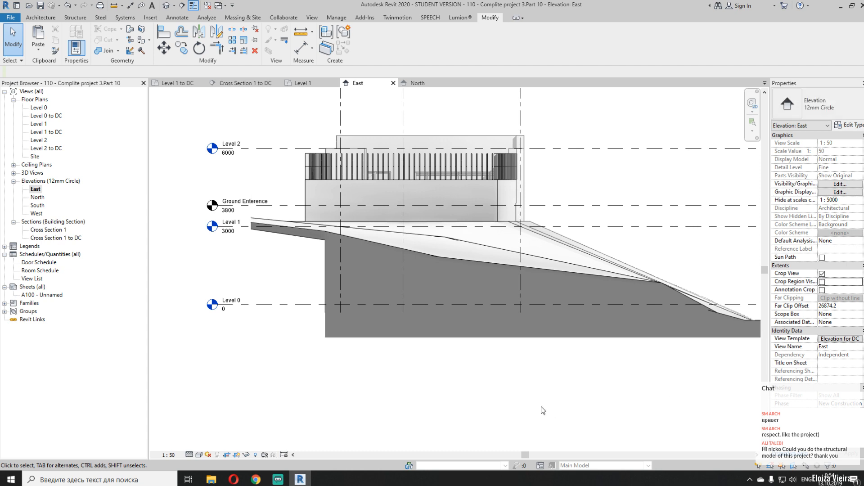
Start a masking region with a short vertical line to Level 1, a sloped line to the earth's left edge, and a diagonal below the cut
middle_drag(494, 372, 477, 375)
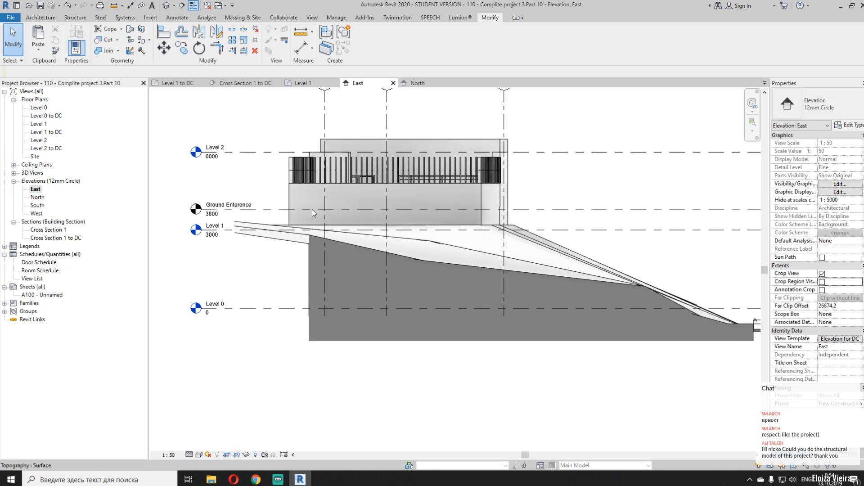
click(177, 18)
click(244, 41)
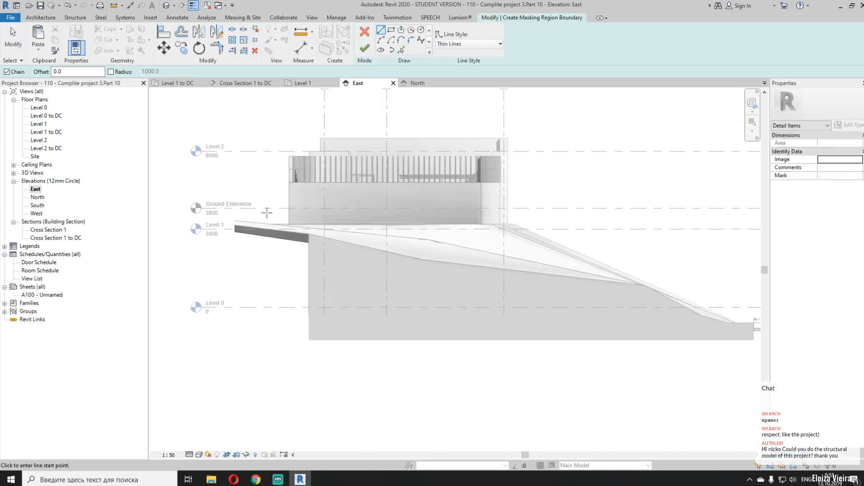
click(261, 214)
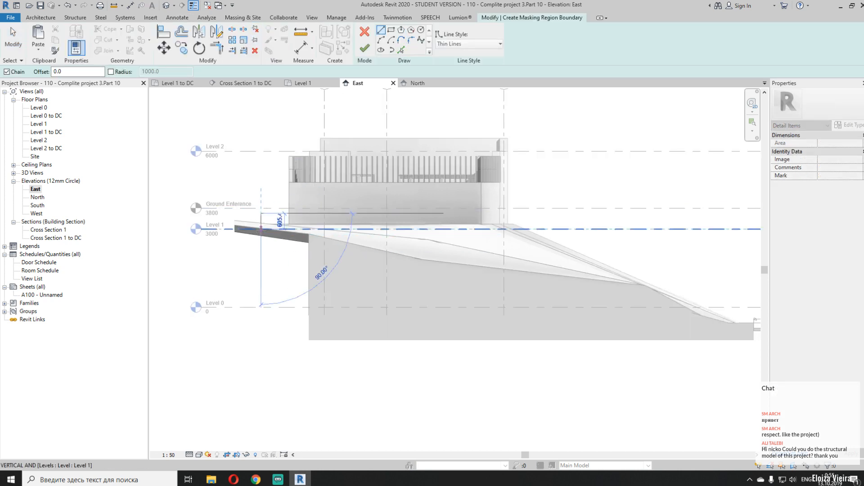
click(261, 229)
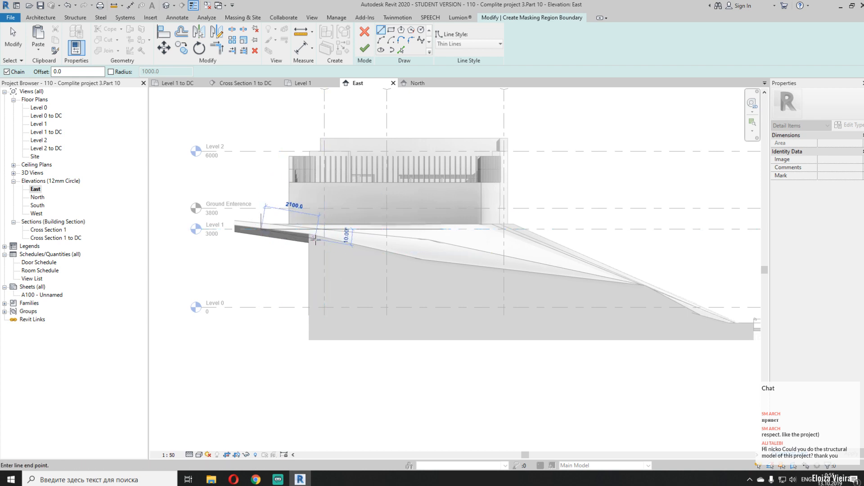
click(315, 239)
click(396, 345)
Close the masking region's boundary around the area below and left of the topography and finish the sketch
middle_drag(425, 348, 211, 313)
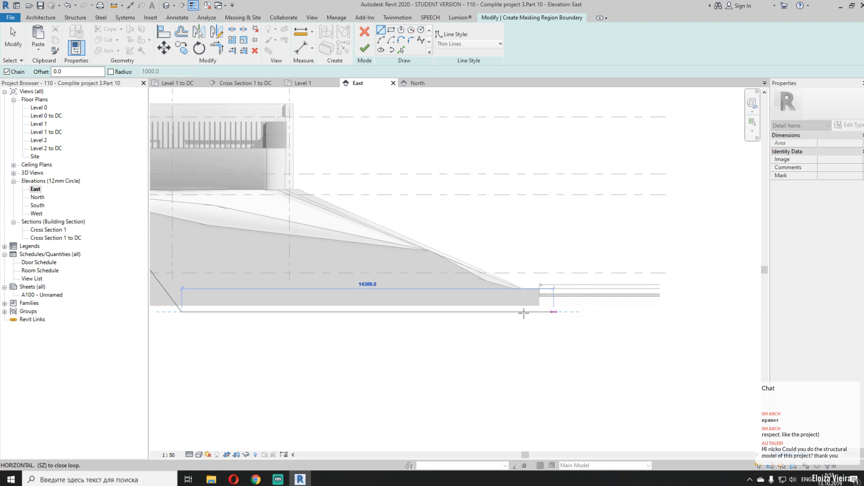
middle_drag(300, 312, 666, 314)
click(547, 314)
click(547, 341)
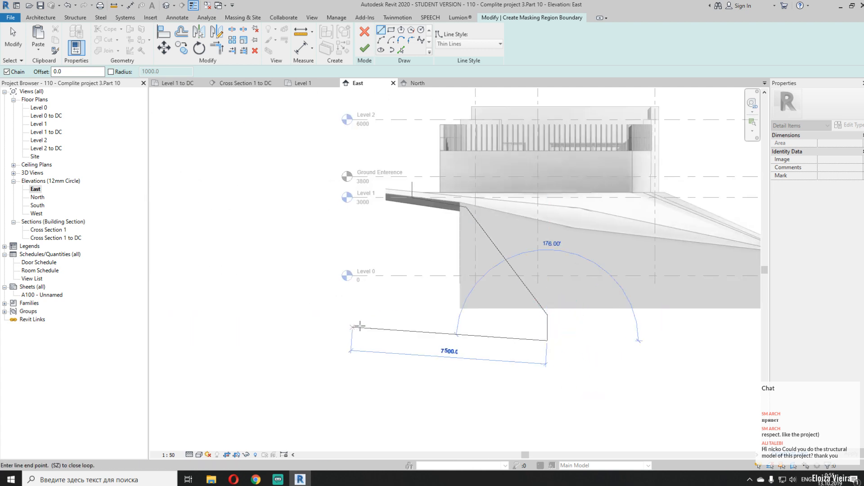
click(371, 341)
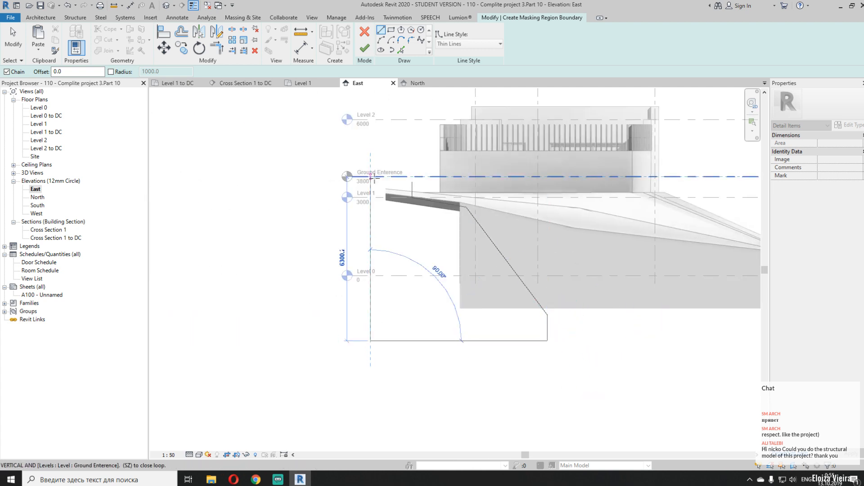
click(370, 181)
click(412, 181)
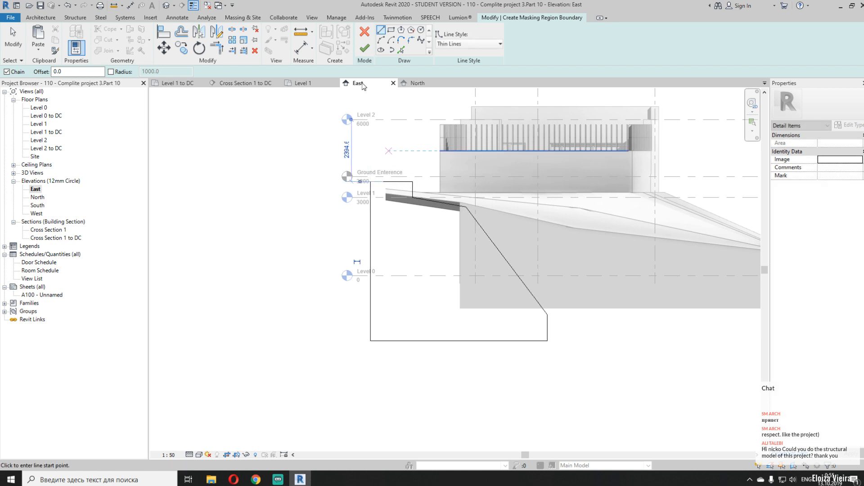
click(365, 48)
click(506, 382)
Select the masking region covering the left end of the topography
middle_drag(507, 382, 399, 373)
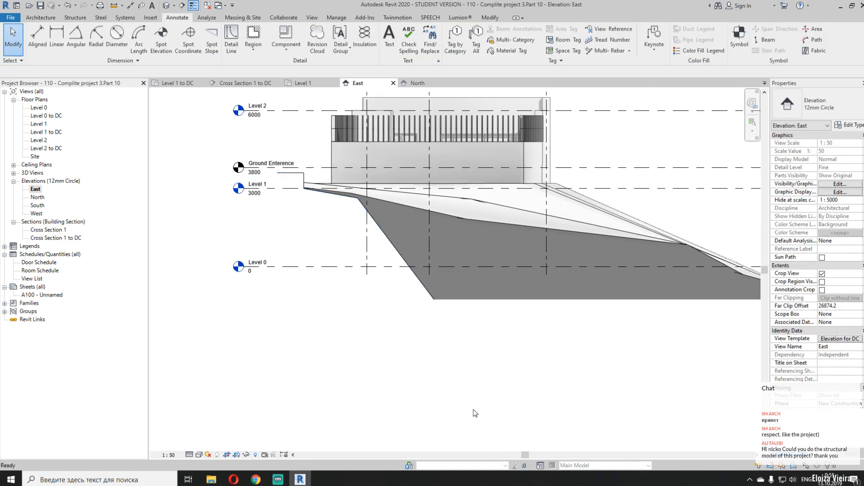
middle_drag(475, 413, 427, 411)
middle_drag(430, 360, 368, 393)
scroll(366, 393, down, 2)
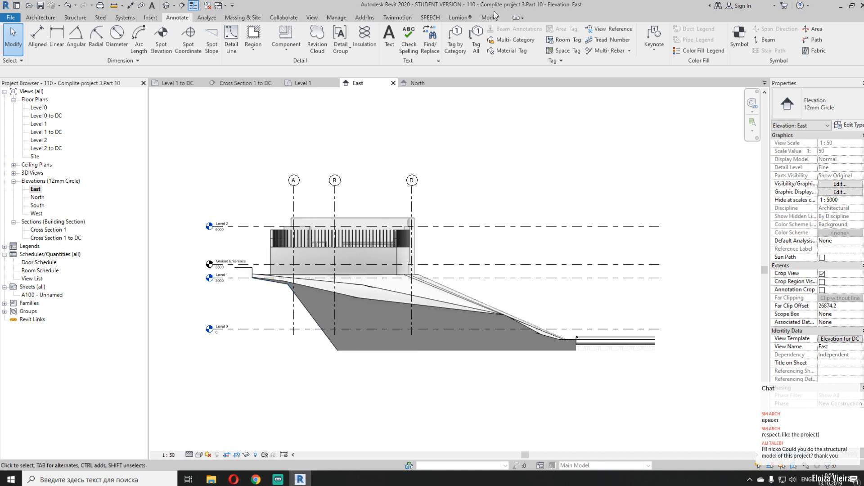
scroll(235, 280, up, 3)
click(258, 262)
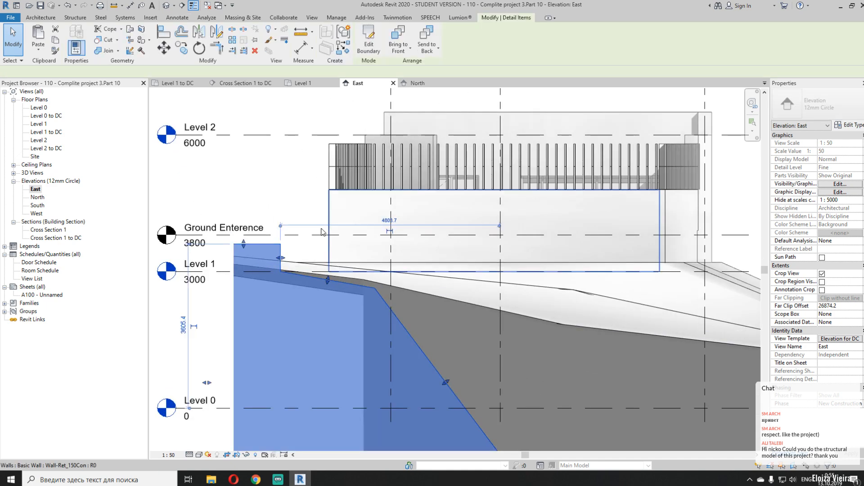
Change all boundary lines of the masking region beside the retaining wall to <Invisible lines> and finish the boundary edit
scroll(263, 262, up, 2)
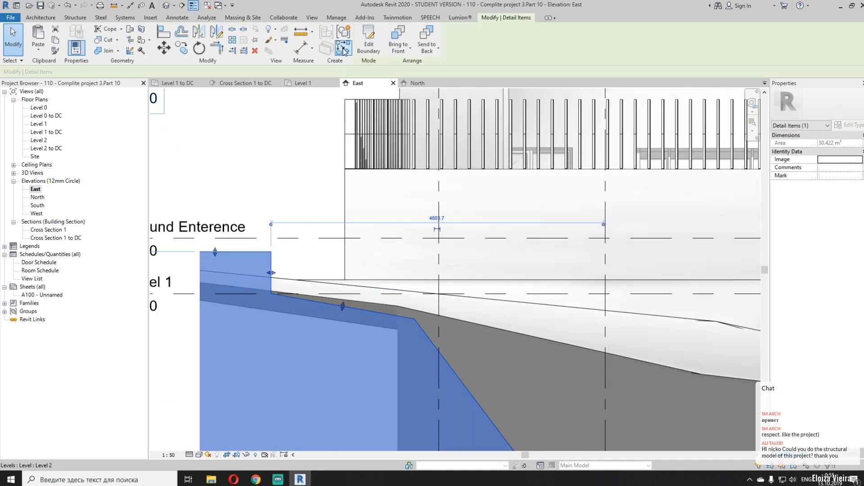
click(369, 43)
key(Tab)
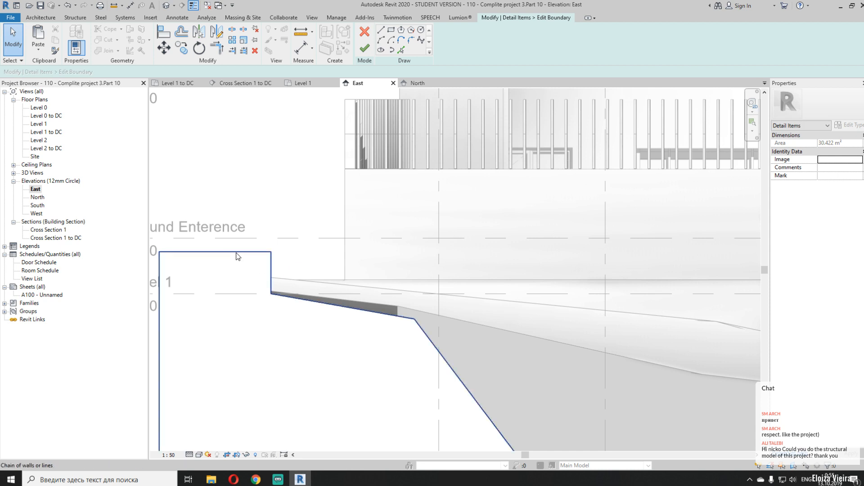
click(239, 253)
click(451, 44)
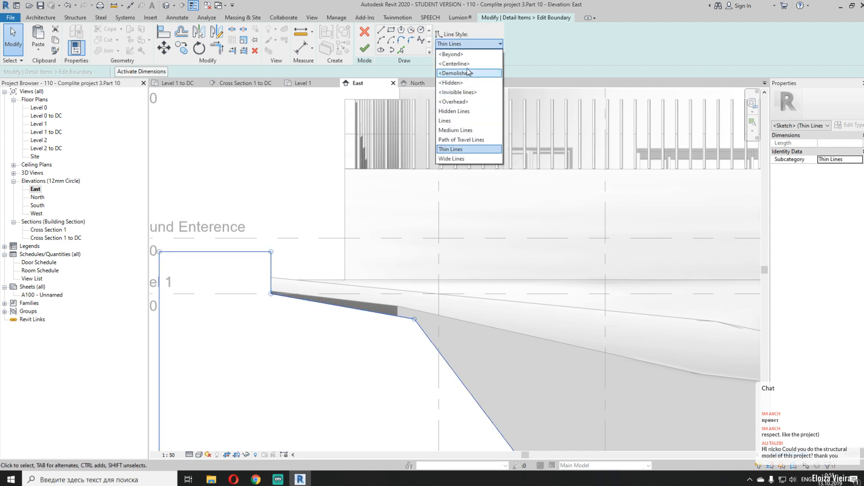
click(470, 93)
click(369, 53)
click(280, 147)
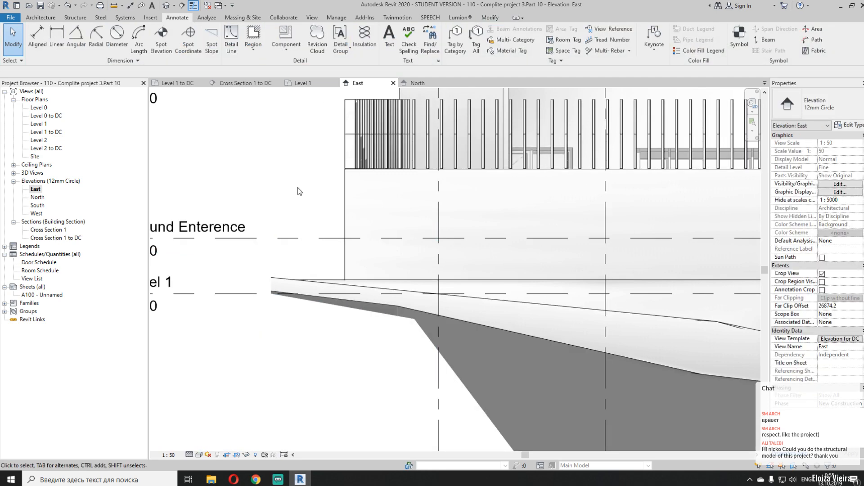
Extend the lower ends of grids A, B and D down to below the base of the terrain
scroll(299, 189, down, 4)
middle_drag(299, 189, 405, 258)
scroll(447, 380, down, 2)
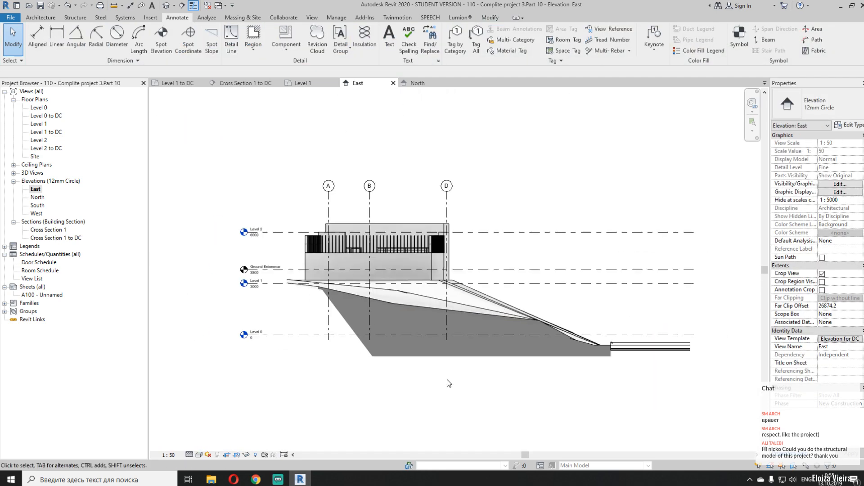
scroll(447, 379, up, 1)
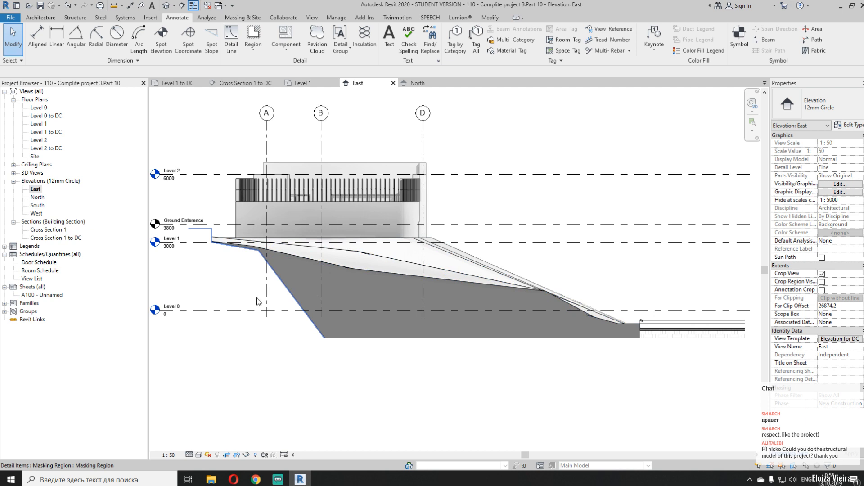
click(266, 297)
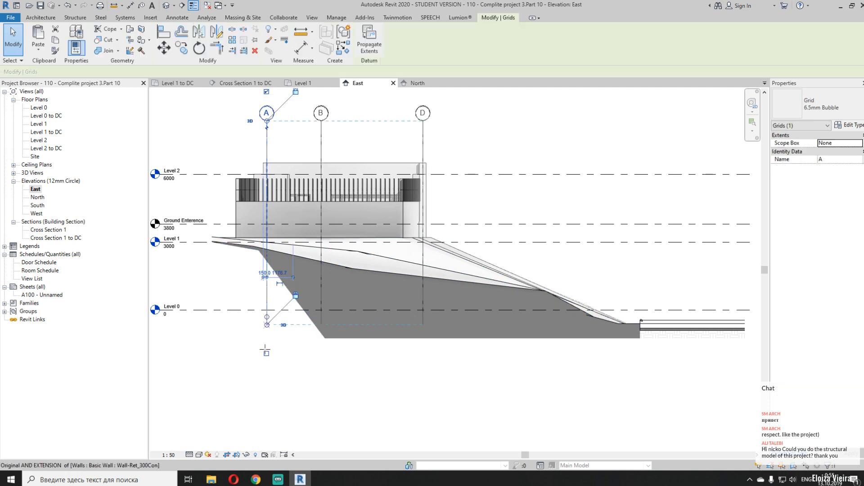
click(579, 369)
Unlock the headless end of the Level 1 line and shorten it to just past grid D
middle_drag(580, 370, 472, 393)
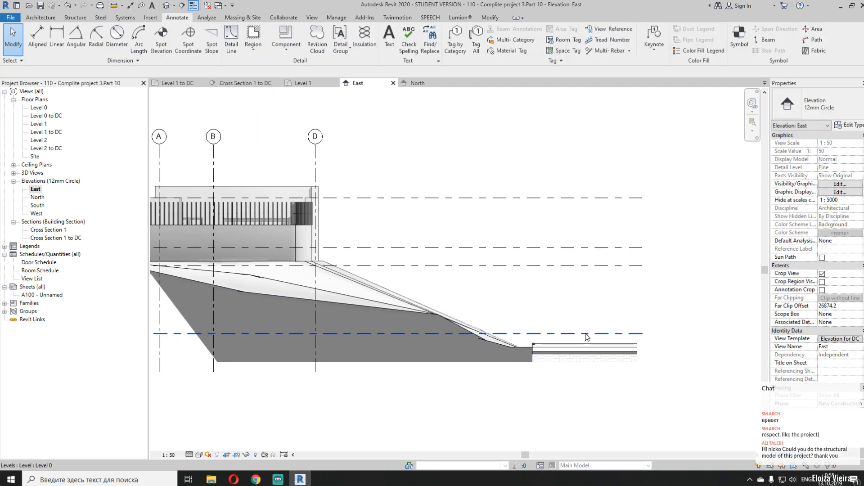
click(642, 335)
key(Escape)
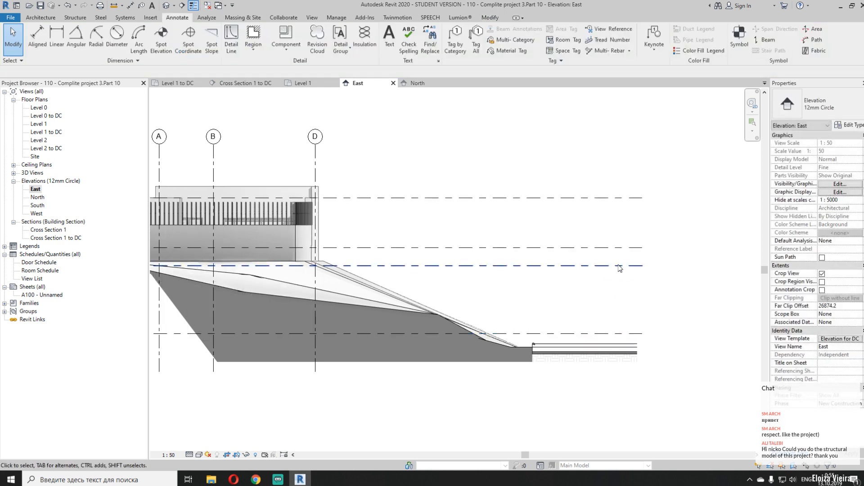
click(642, 266)
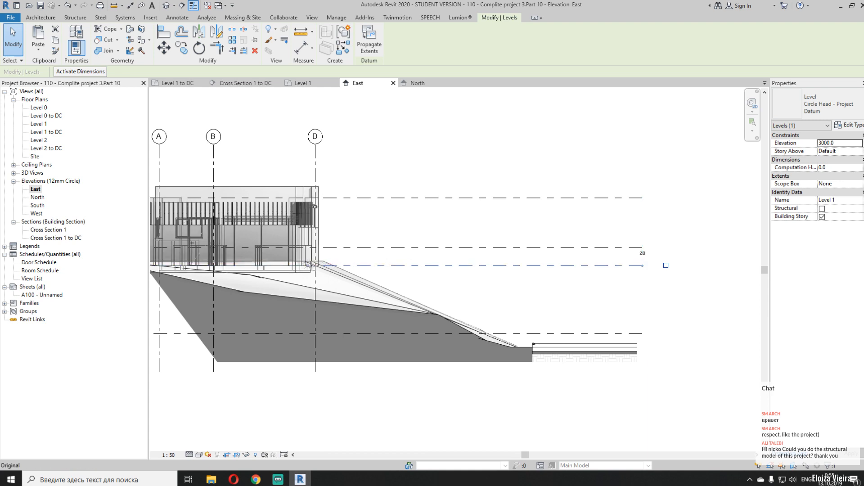
Unlock the headless ends of the Ground Enterence and Level 2 lines and shorten both to align with Level 1's end near grid D
click(636, 246)
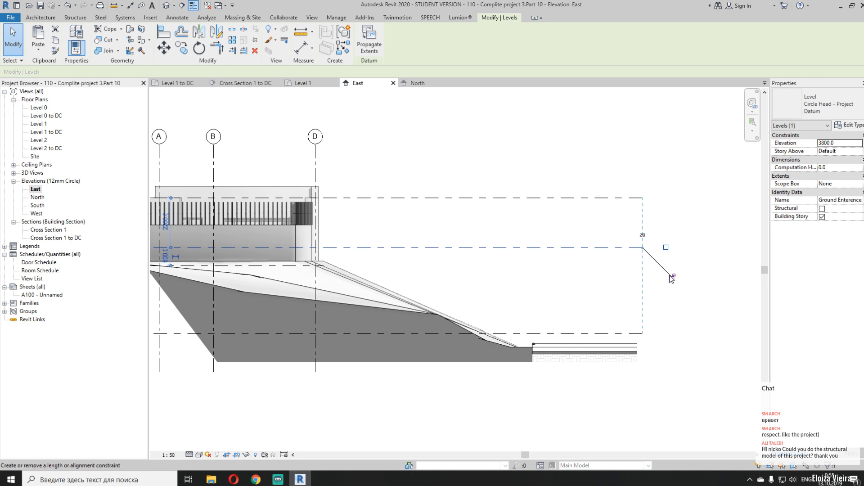
key(l)
key(l)
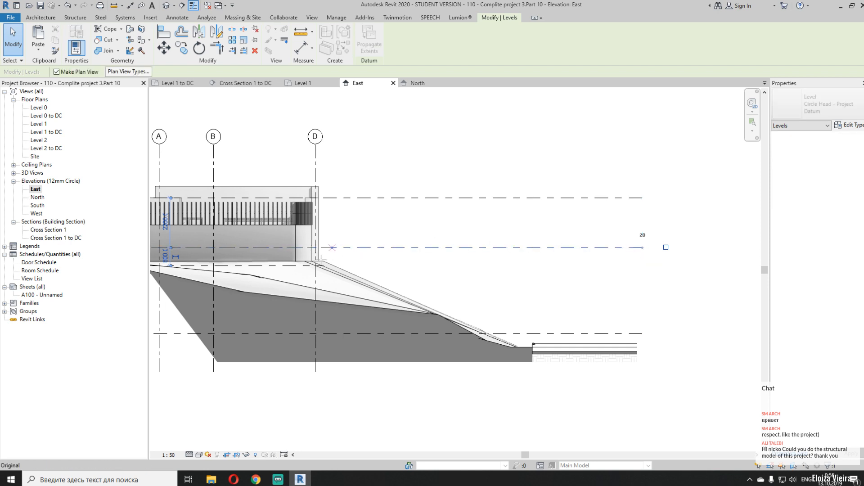
drag(321, 260, 324, 265)
click(429, 237)
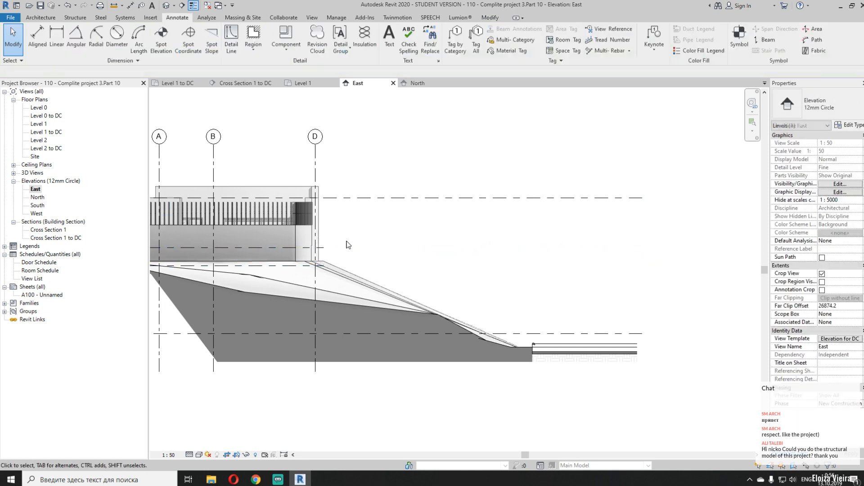
click(549, 199)
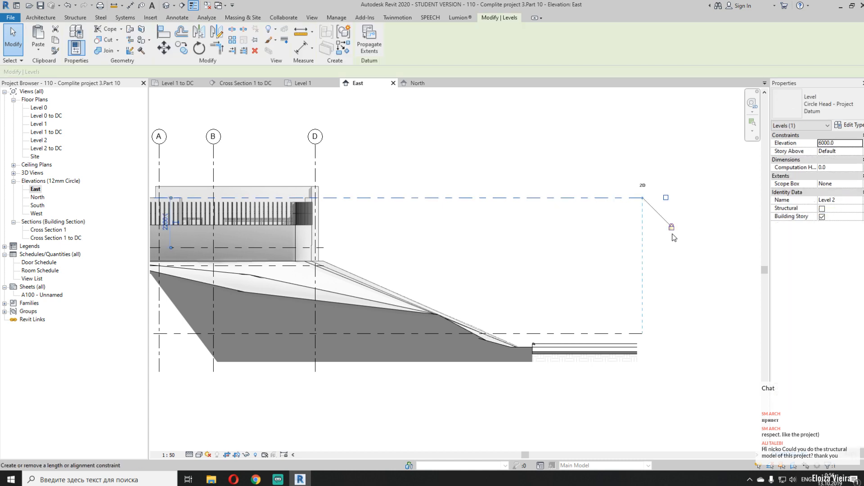
drag(460, 210, 323, 245)
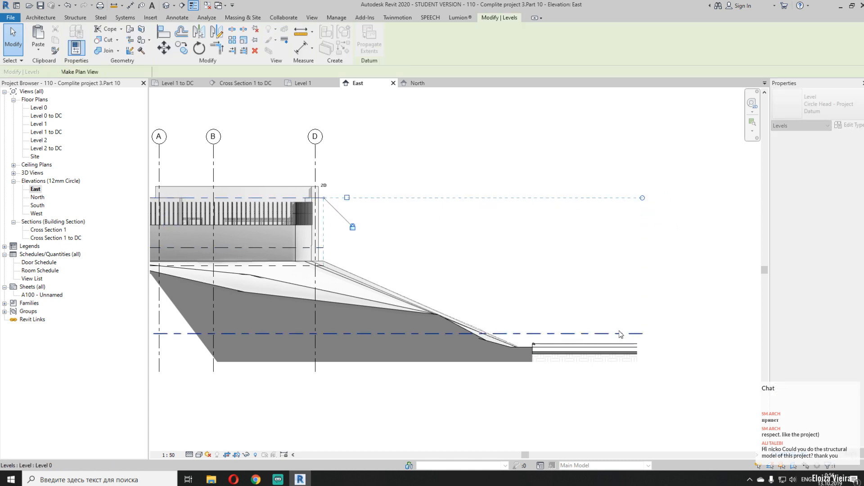
click(595, 314)
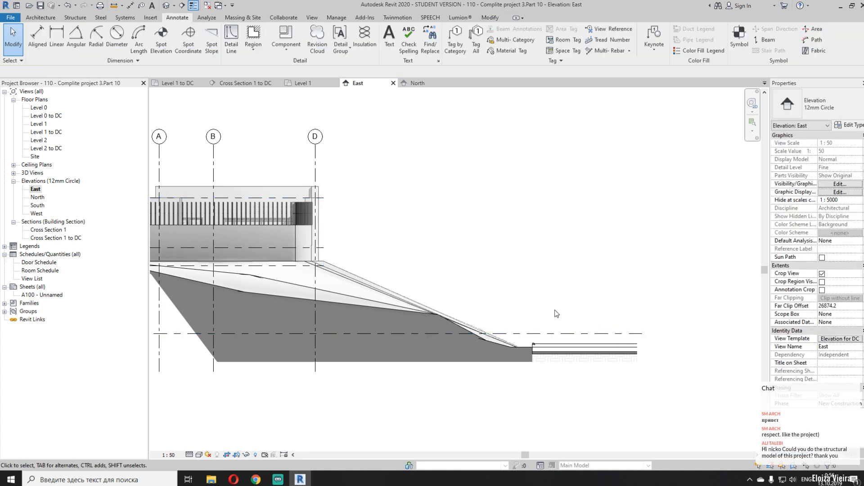
Place a spot elevation with leader and shoulder on the top line of the low slab at the foot of the slope
middle_drag(468, 270, 646, 238)
middle_drag(549, 221, 549, 250)
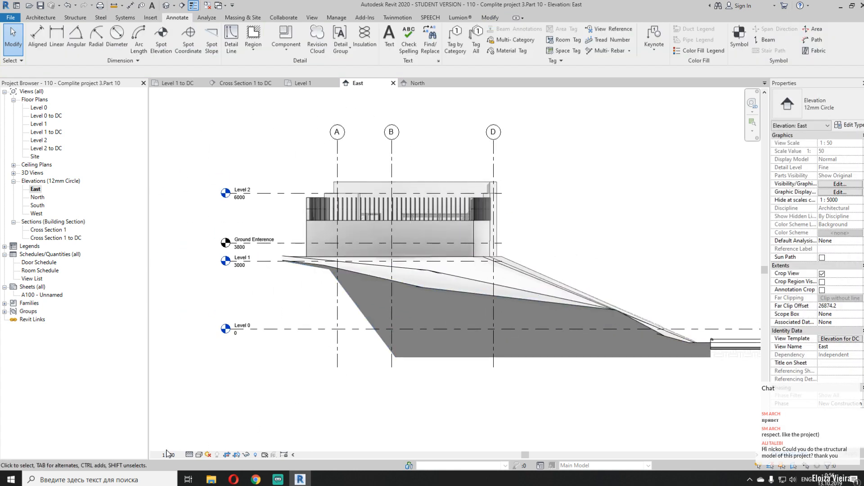
middle_drag(552, 211, 527, 222)
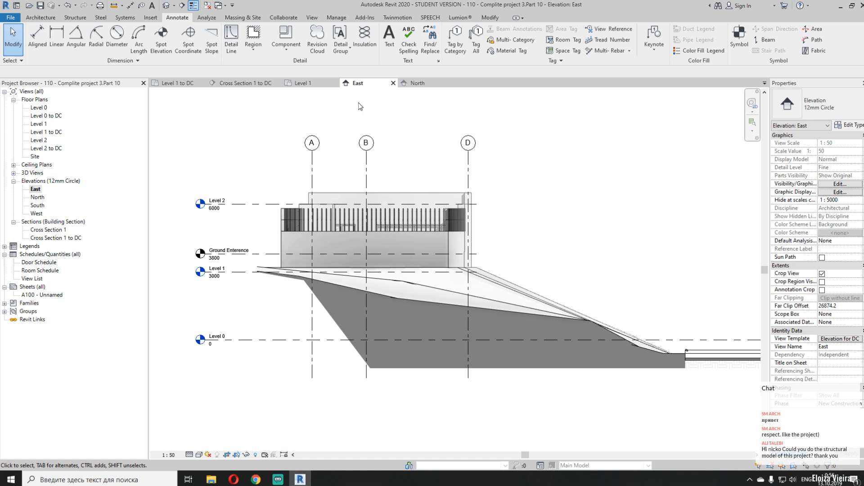
click(161, 40)
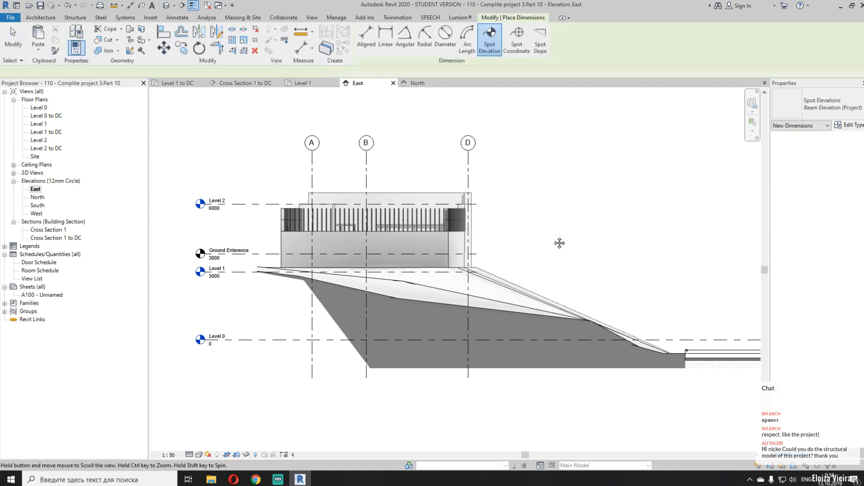
middle_drag(699, 342, 449, 279)
scroll(449, 279, up, 2)
scroll(449, 278, up, 1)
click(527, 296)
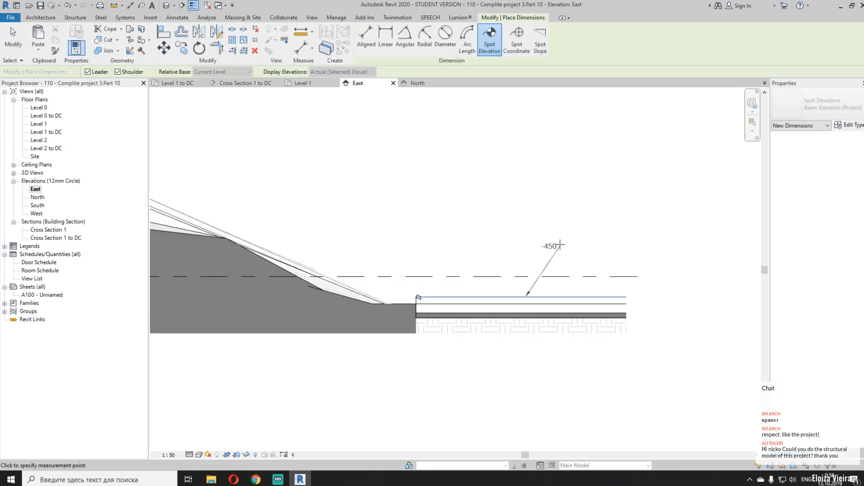
click(546, 252)
click(595, 265)
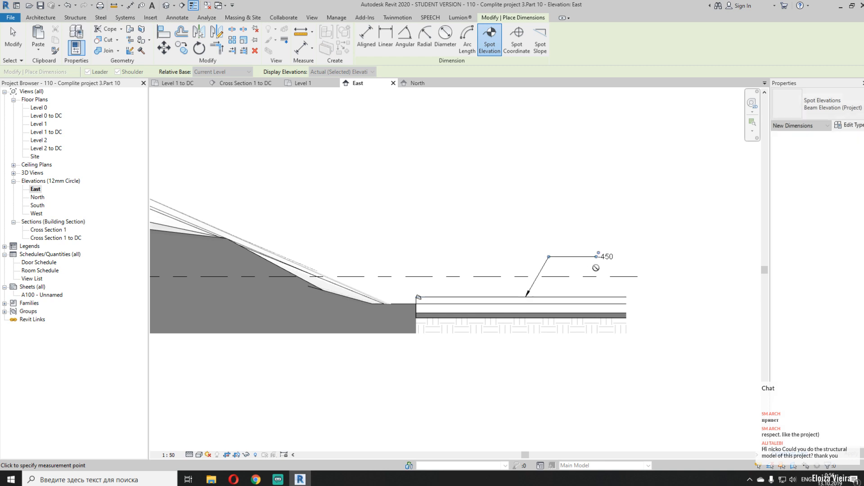
Place a spot elevation with leader where the outer wall edge by grid D meets the ground surface
scroll(543, 299, down, 3)
middle_drag(434, 253, 519, 265)
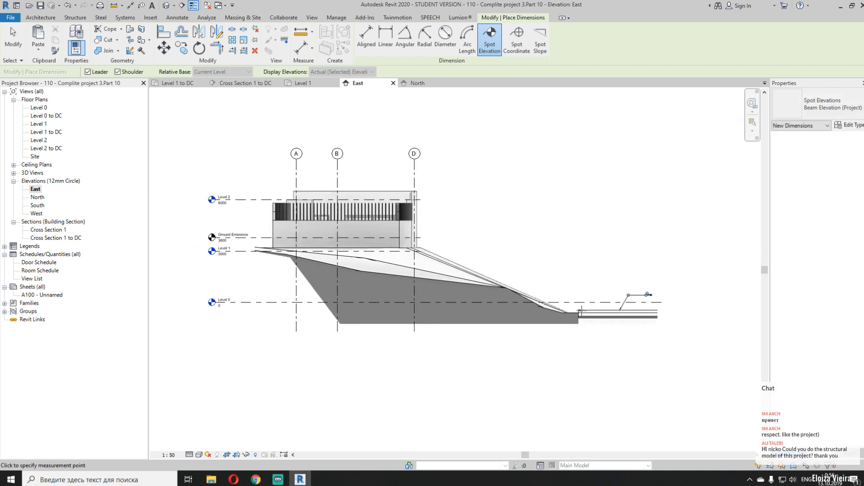
scroll(628, 297, up, 2)
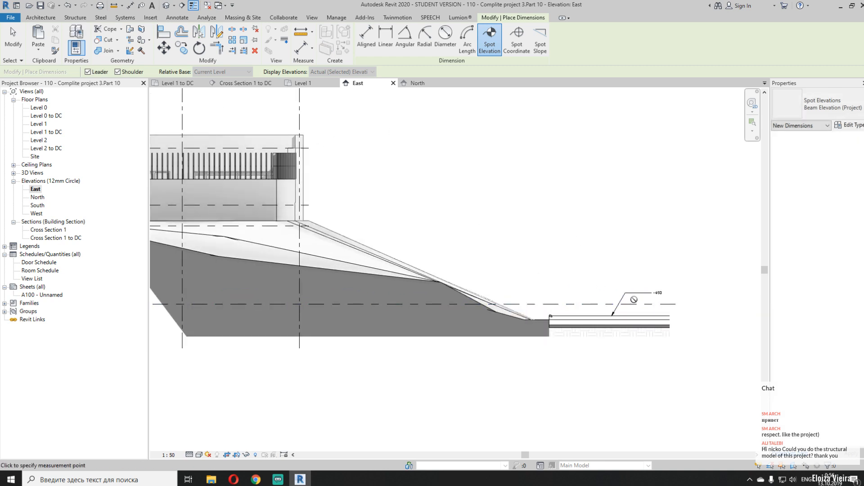
scroll(414, 206, up, 6)
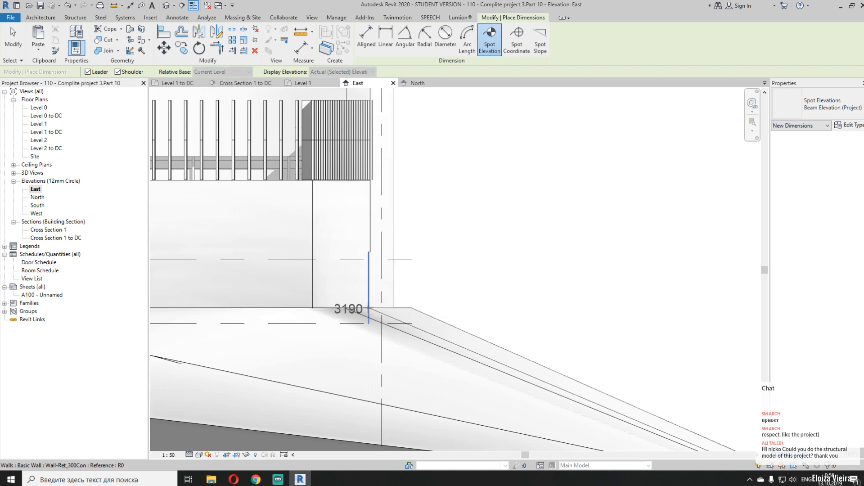
scroll(358, 283, down, 2)
middle_drag(334, 294, 573, 282)
middle_drag(634, 285, 424, 288)
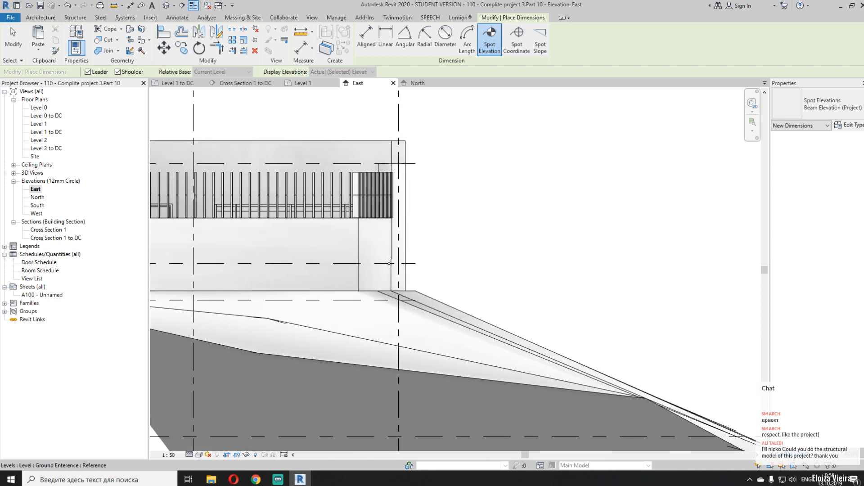
scroll(436, 290, up, 2)
scroll(395, 279, up, 1)
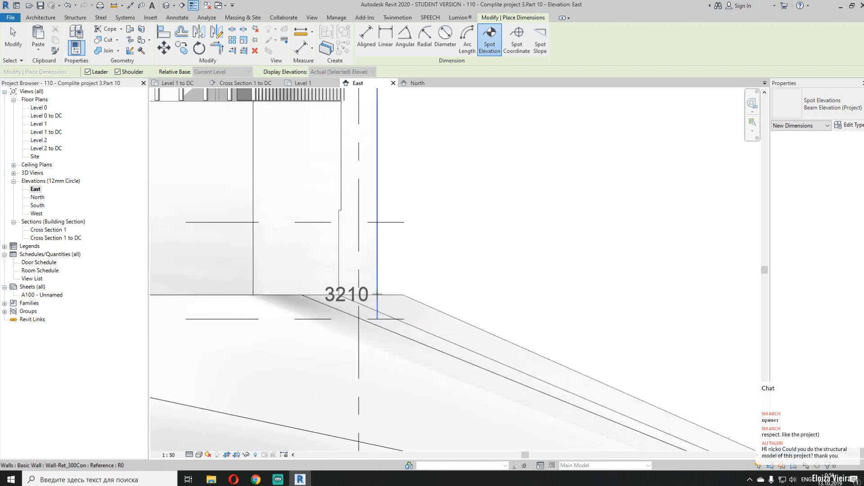
click(377, 294)
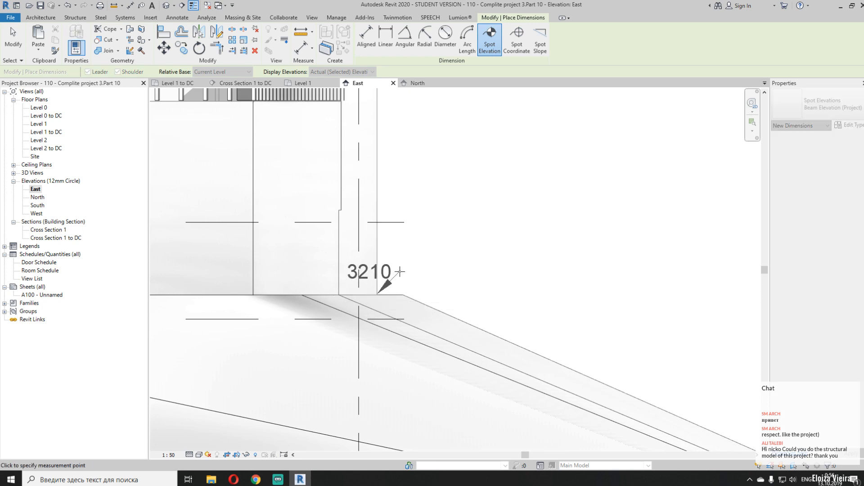
click(399, 271)
click(440, 272)
Place a spot elevation with leader at the top corner of the outer wall by grid D and end the command
scroll(450, 270, down, 3)
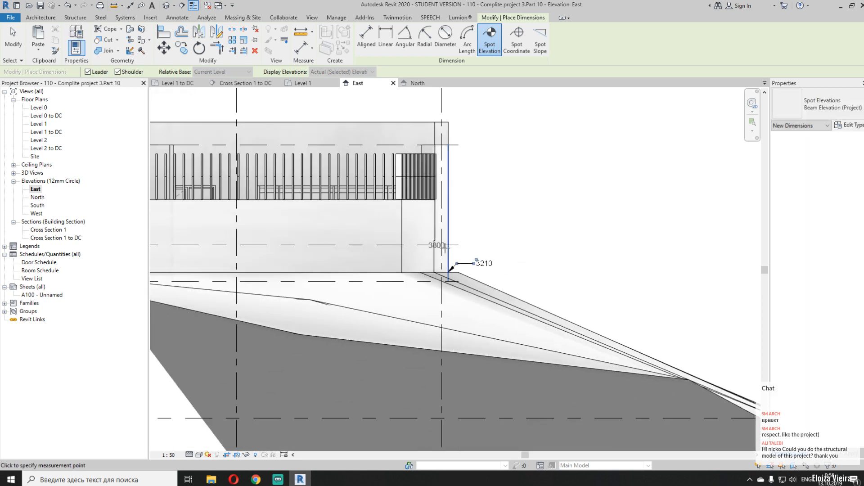
middle_drag(516, 190, 536, 248)
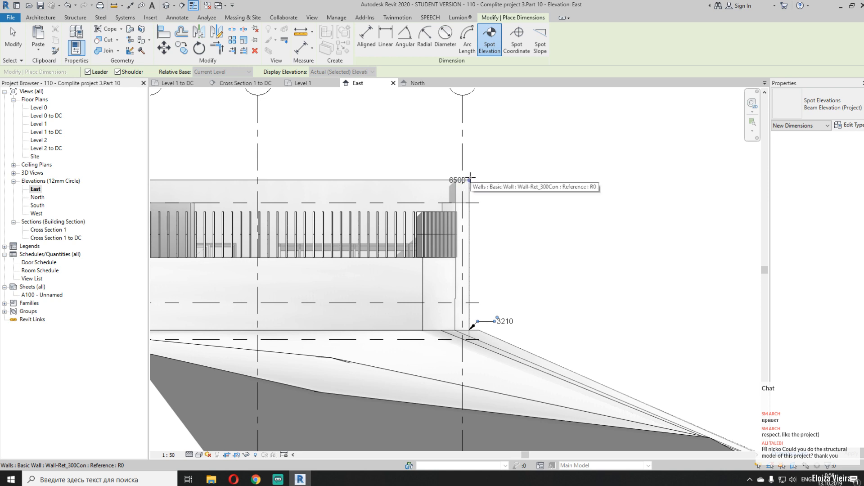
click(471, 177)
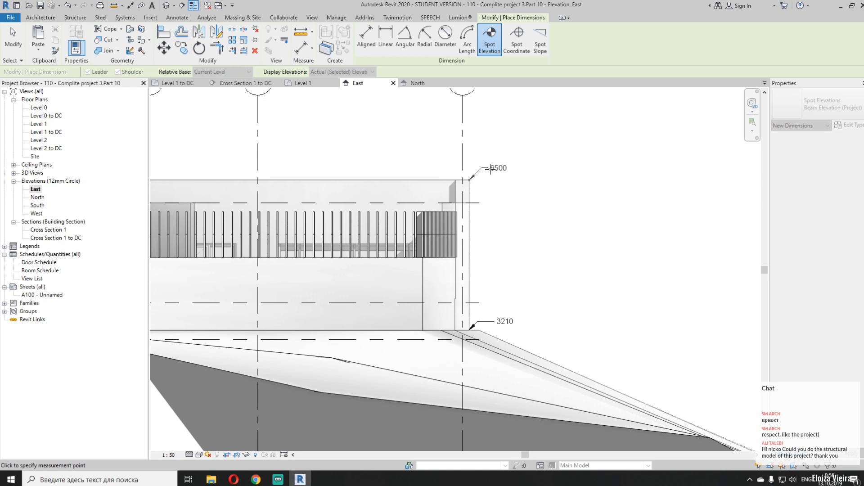
click(490, 171)
key(Escape)
key(Escape)
Add a continuous aligned dimension across grids A, B and D, placed between the grid bubbles and the roof
scroll(534, 245, down, 4)
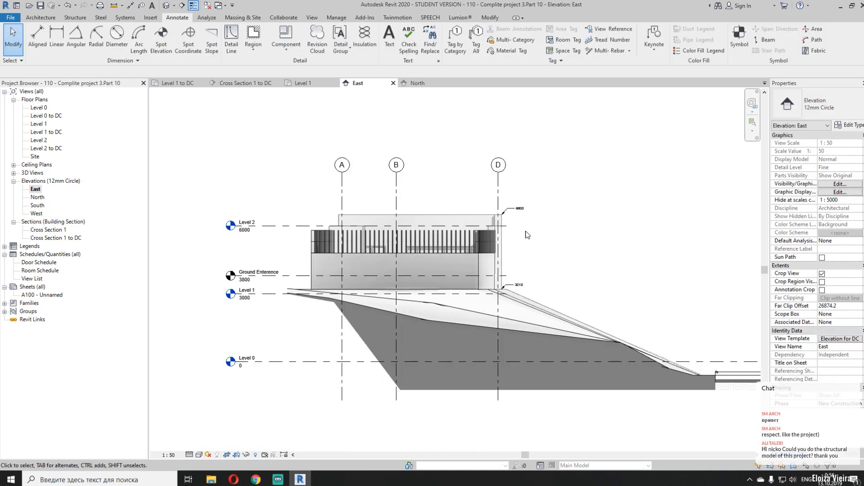
middle_drag(544, 228, 560, 249)
scroll(475, 204, up, 3)
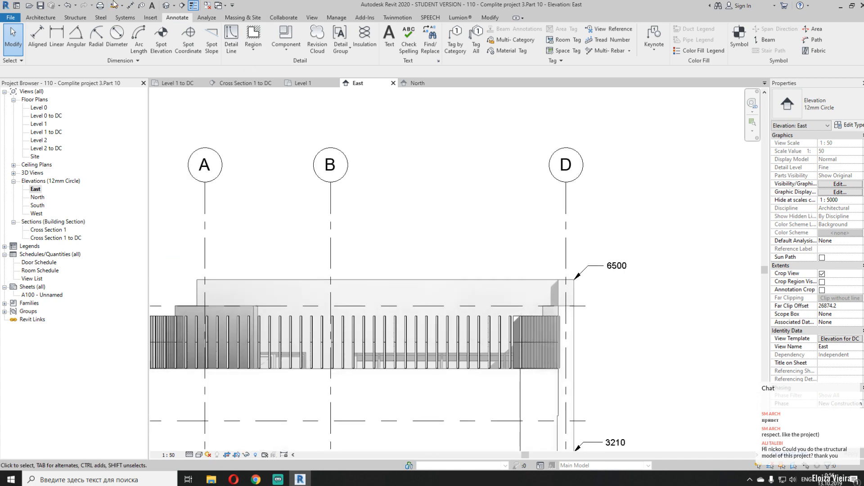
click(130, 5)
click(205, 221)
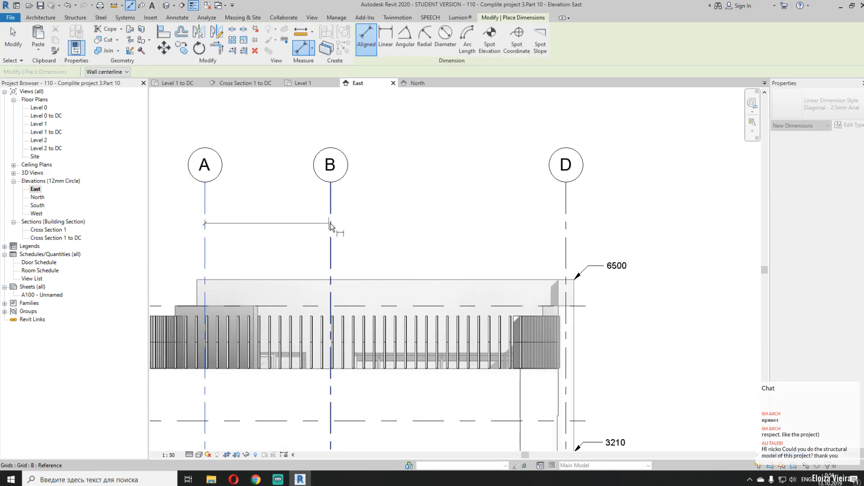
click(331, 224)
click(565, 224)
click(516, 226)
key(Escape)
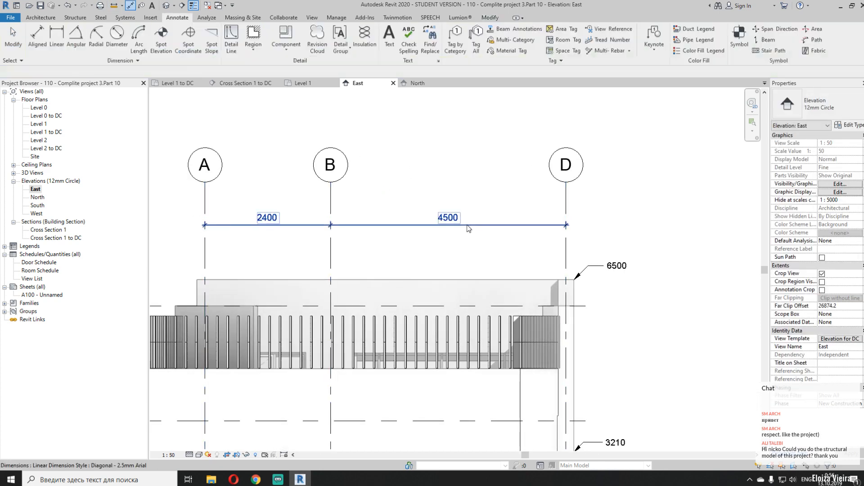
Change the dimension string across grids A, B and D to the type Diagonal - 4.5mm Arial
click(468, 228)
click(814, 105)
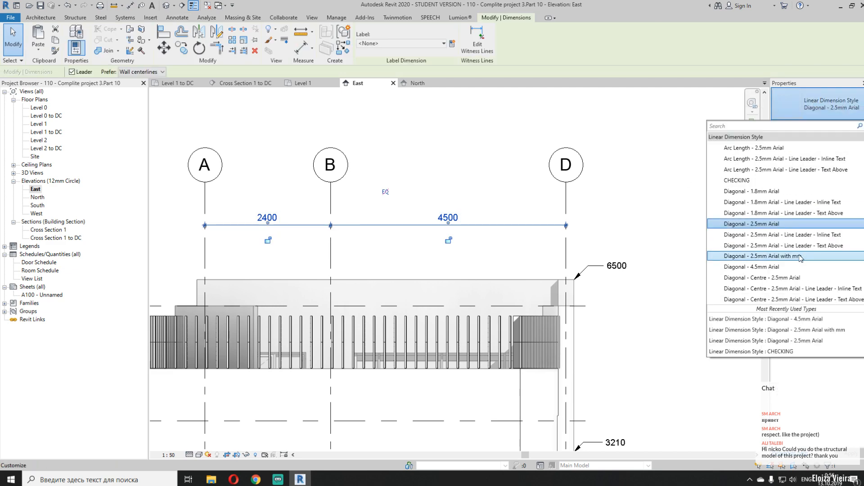
click(783, 266)
click(411, 148)
Shorten the lower ends of grids A, B and D so they stop at the base of the building's walls
scroll(419, 147, down, 6)
middle_drag(598, 185, 566, 207)
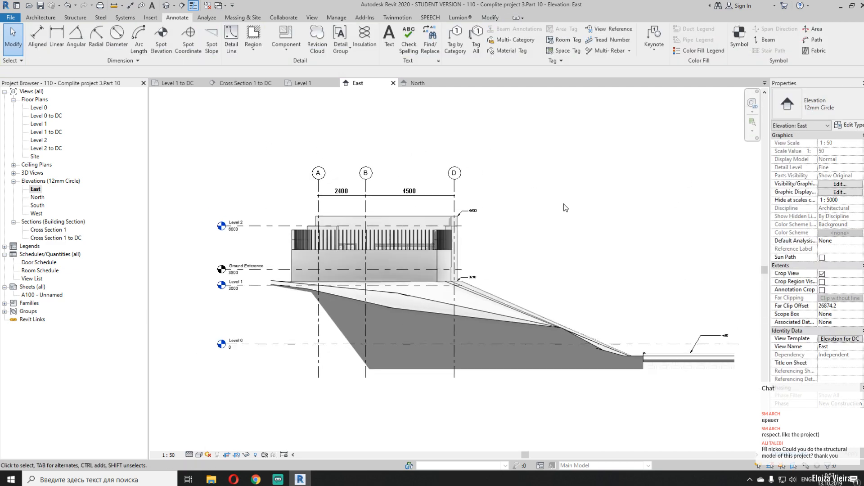
middle_drag(616, 252, 604, 231)
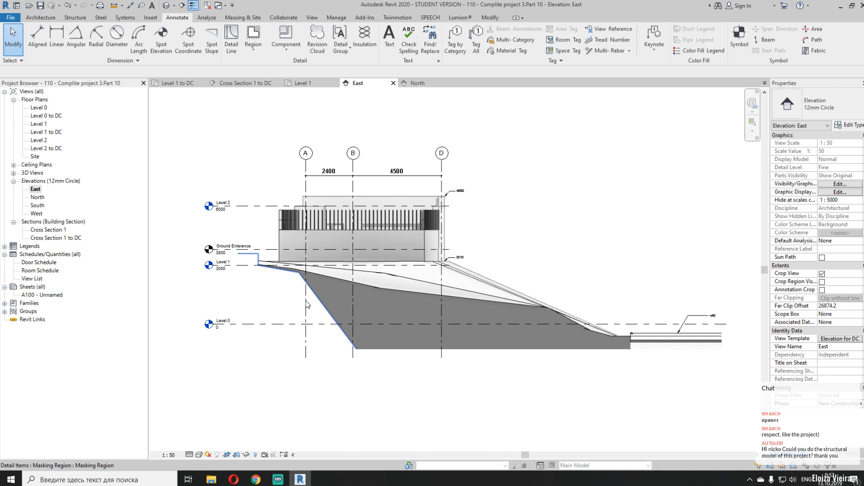
click(307, 301)
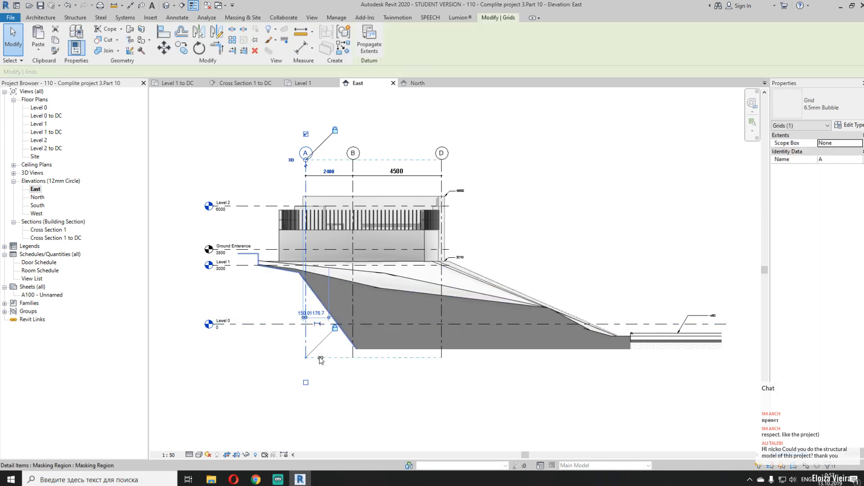
drag(306, 357, 305, 348)
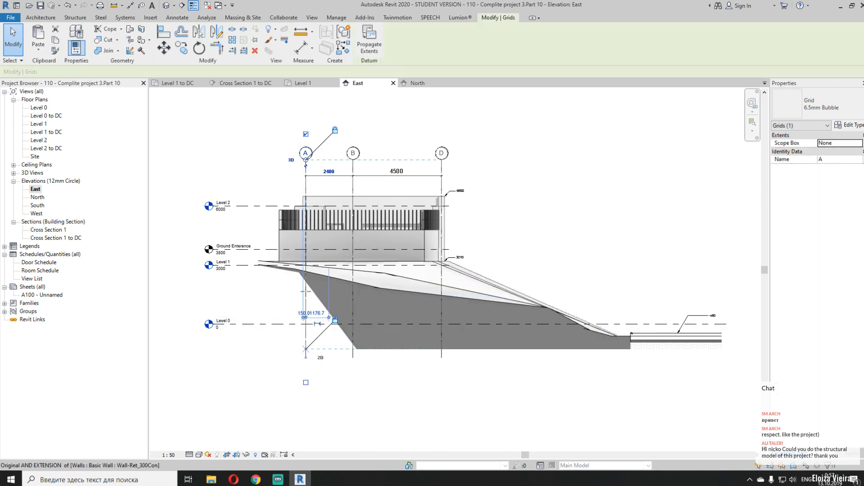
key(Escape)
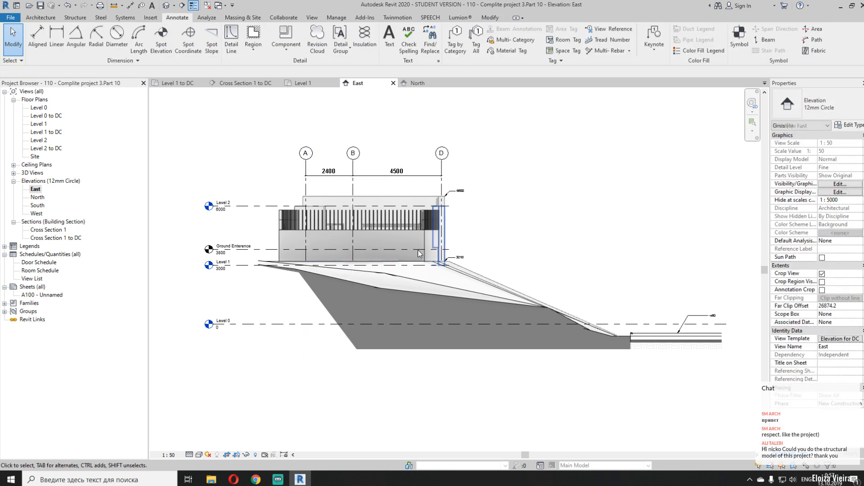
middle_drag(598, 217, 537, 198)
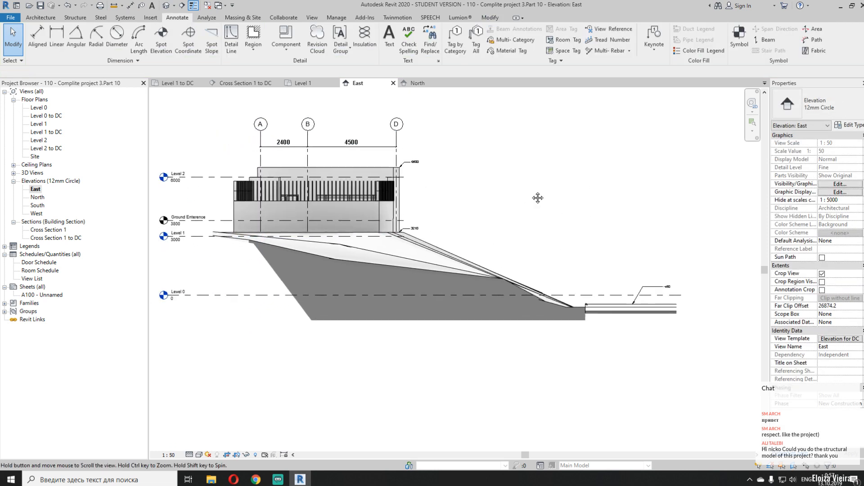
scroll(526, 207, down, 3)
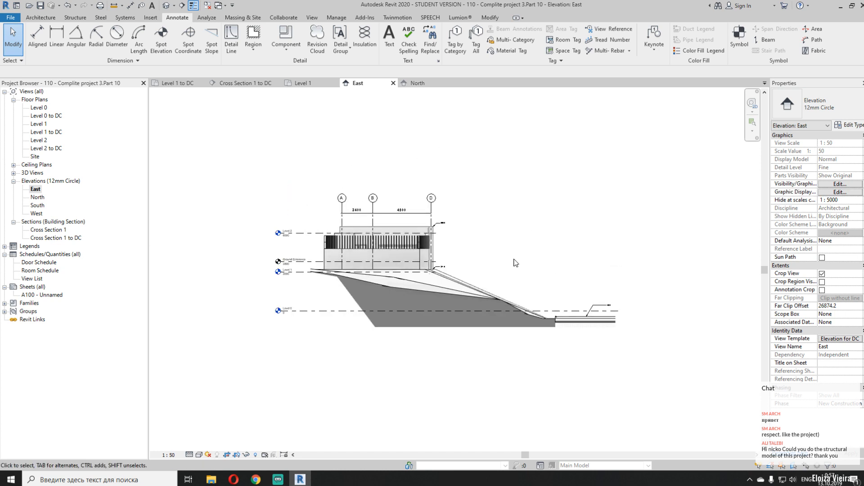
scroll(546, 247, up, 4)
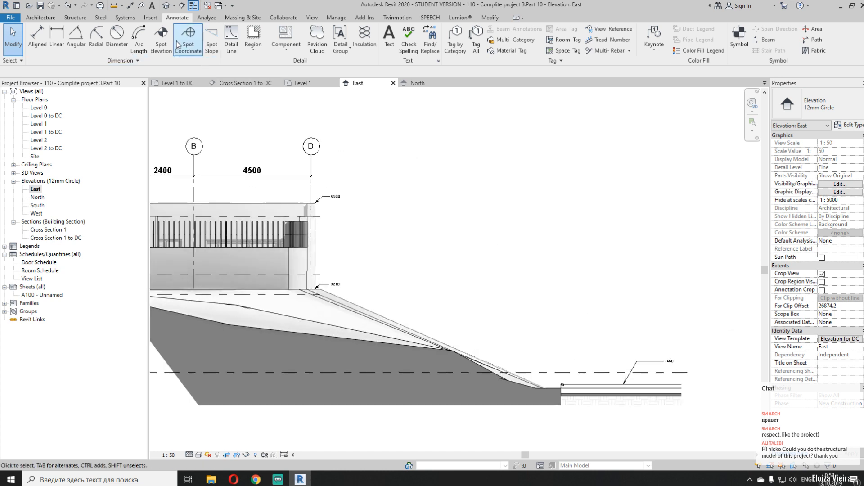
click(211, 38)
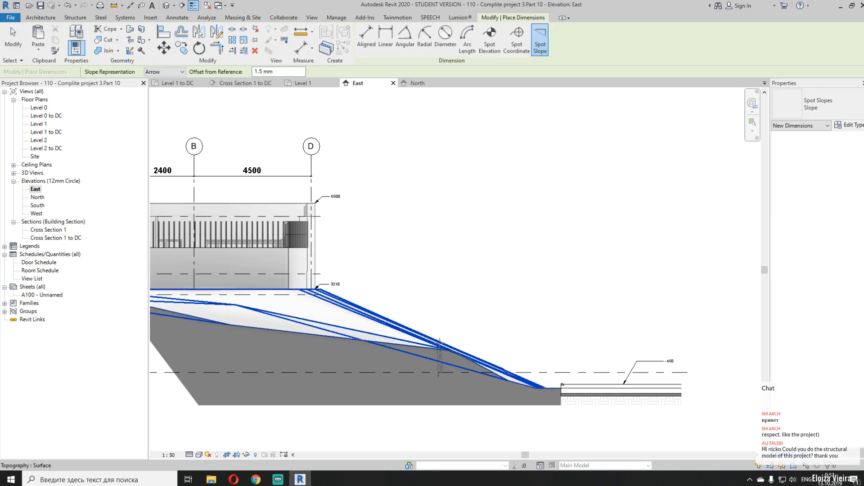
middle_drag(476, 324, 308, 265)
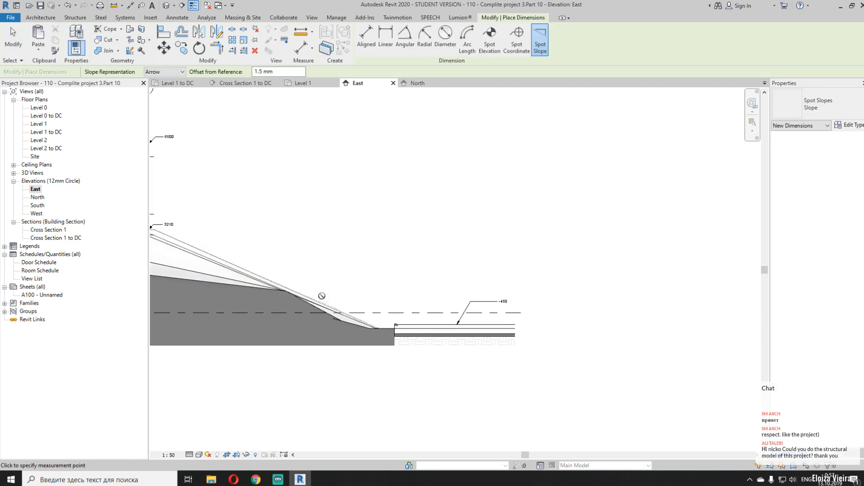
middle_drag(175, 210, 453, 261)
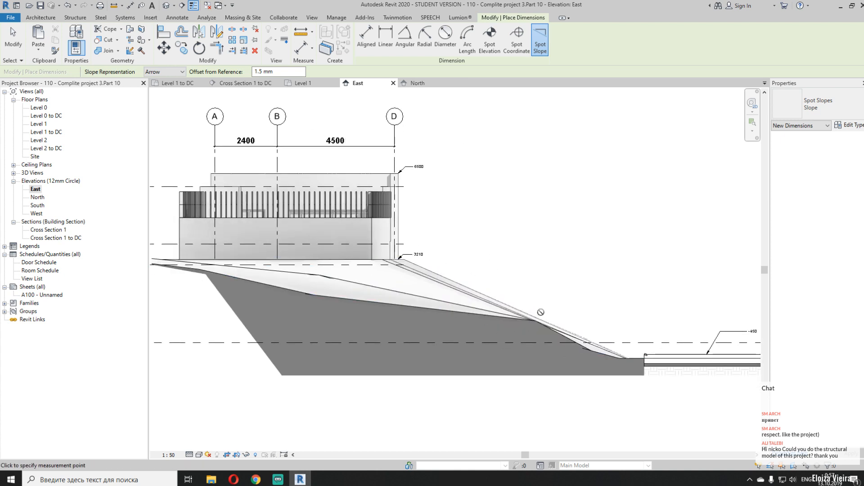
key(Escape)
scroll(504, 225, down, 3)
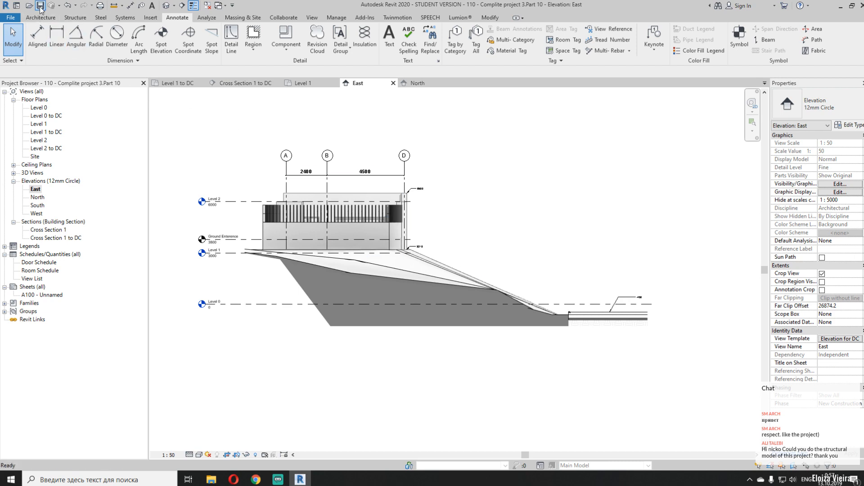
Switch to the Trello board, tick off elevations in the Documentations card's checklist, and return to Revit
click(255, 480)
click(185, 108)
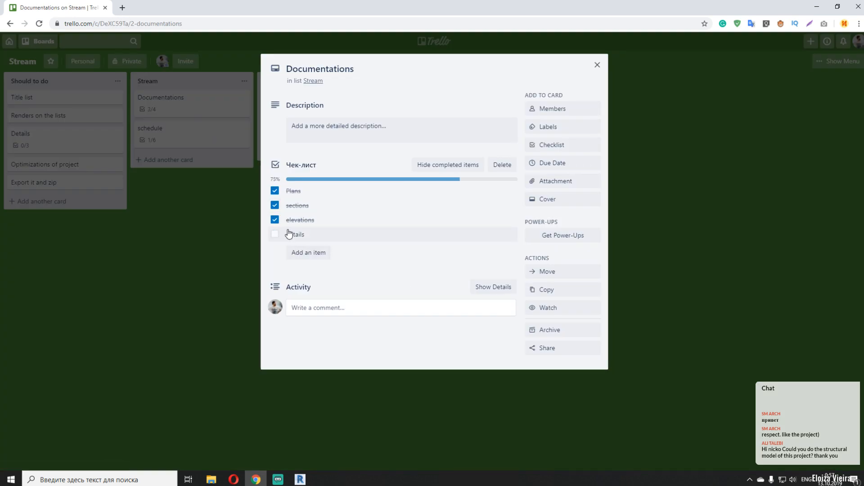
click(597, 64)
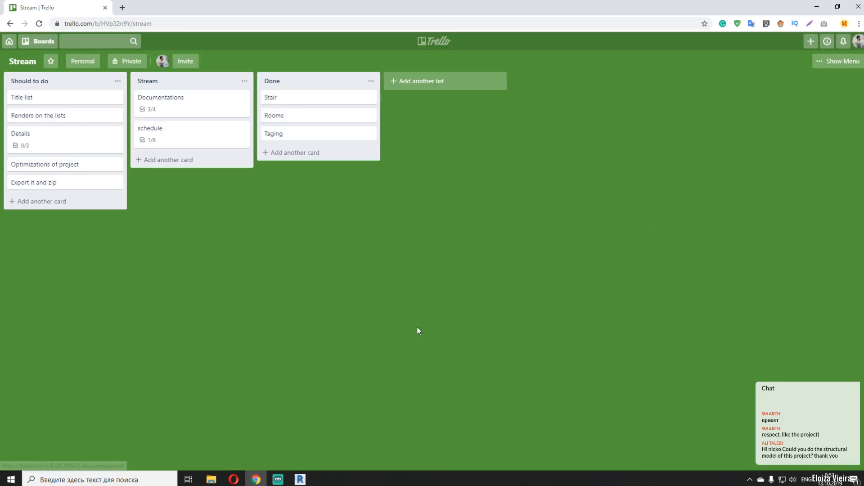
click(299, 480)
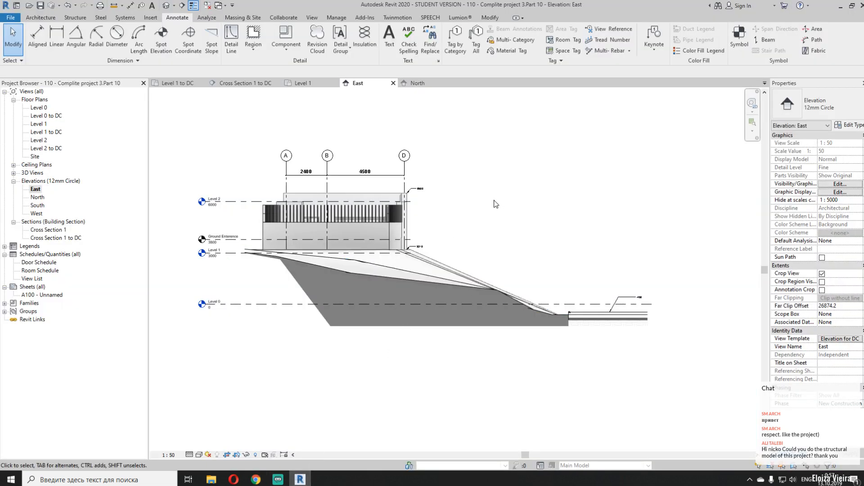
Draw a rectangular callout around the foot of the building and the upper slope, from outside grid A to beyond grid D
scroll(489, 203, up, 5)
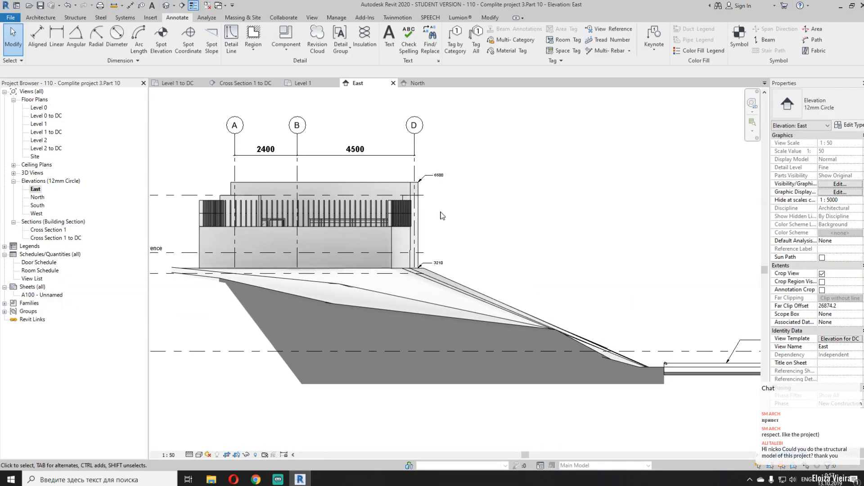
middle_drag(443, 212, 492, 213)
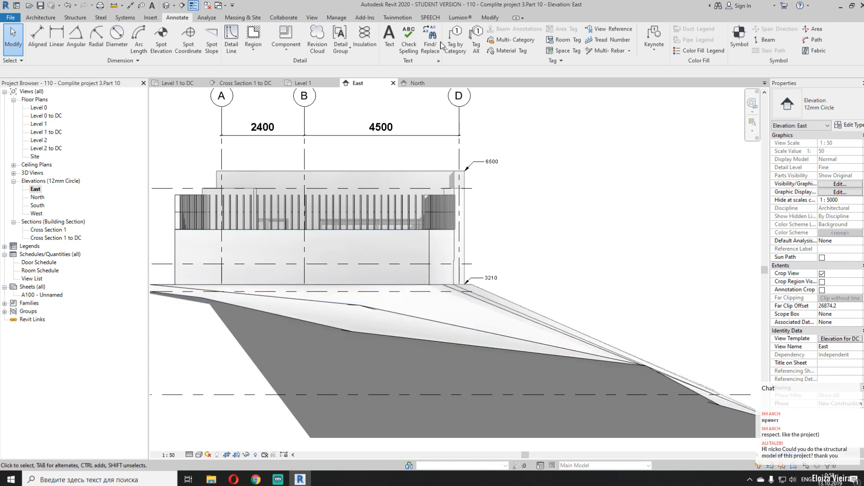
click(312, 17)
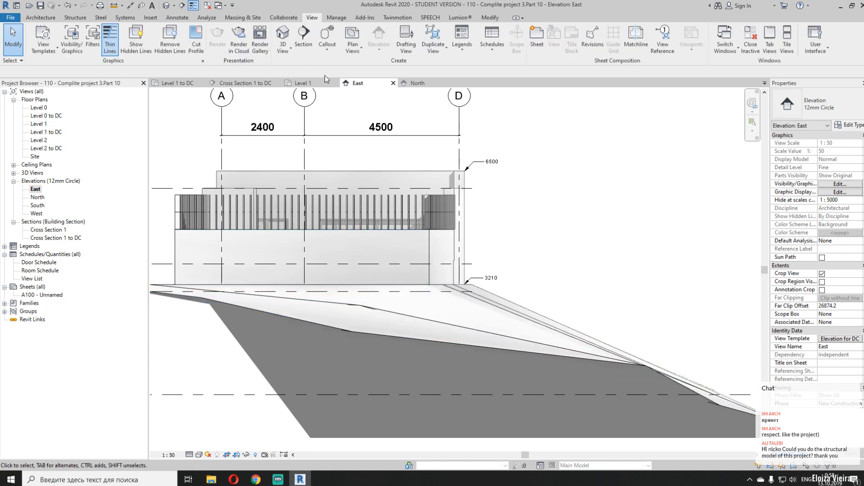
click(327, 36)
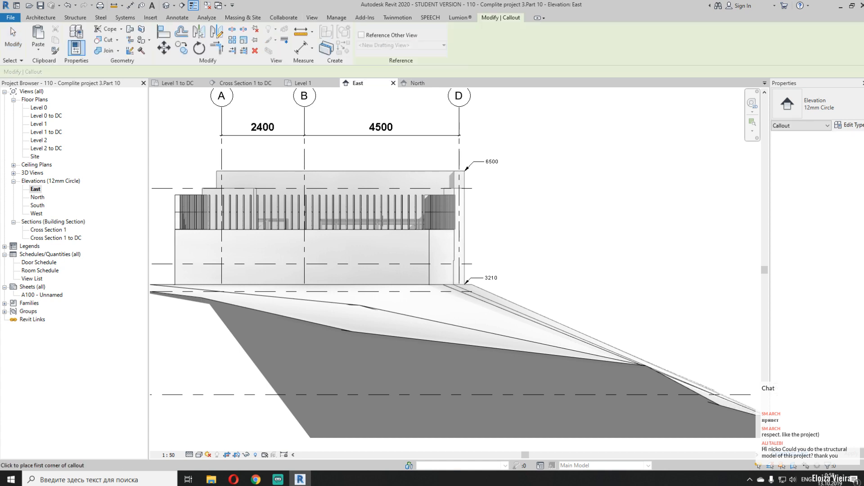
middle_drag(410, 198, 506, 132)
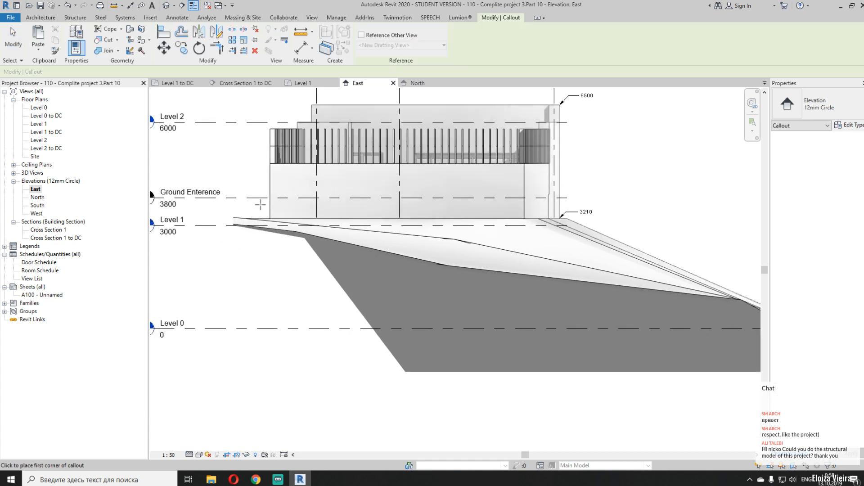
click(259, 205)
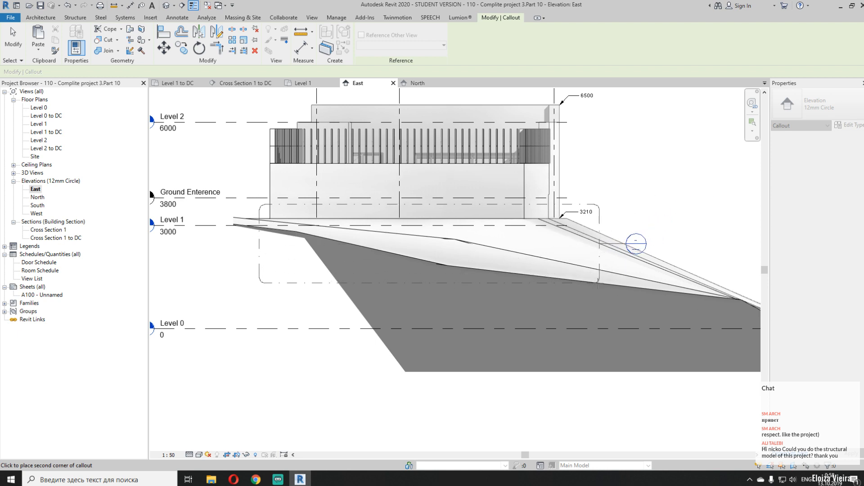
click(573, 278)
Move the callout's head above the slope outside grid D and bend its leader to run from the boundary's upper corner
scroll(541, 263, up, 3)
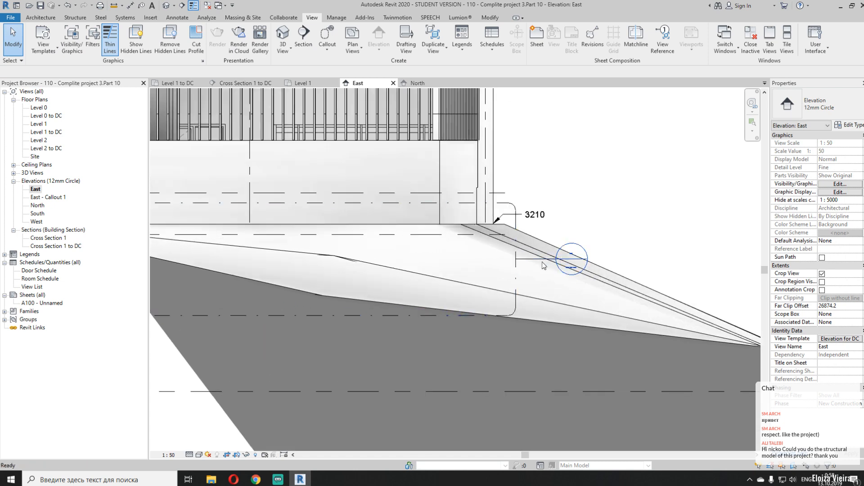
click(542, 262)
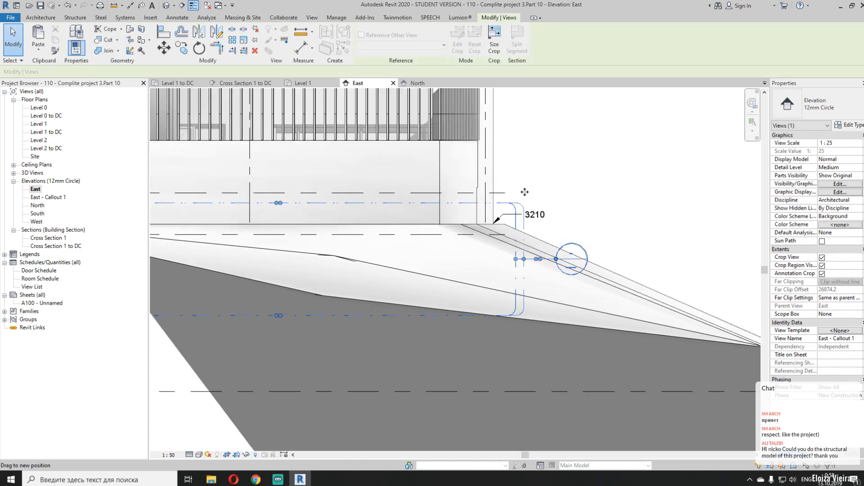
drag(517, 200, 533, 183)
drag(554, 253, 563, 162)
drag(541, 95, 535, 170)
key(Escape)
scroll(550, 217, down, 6)
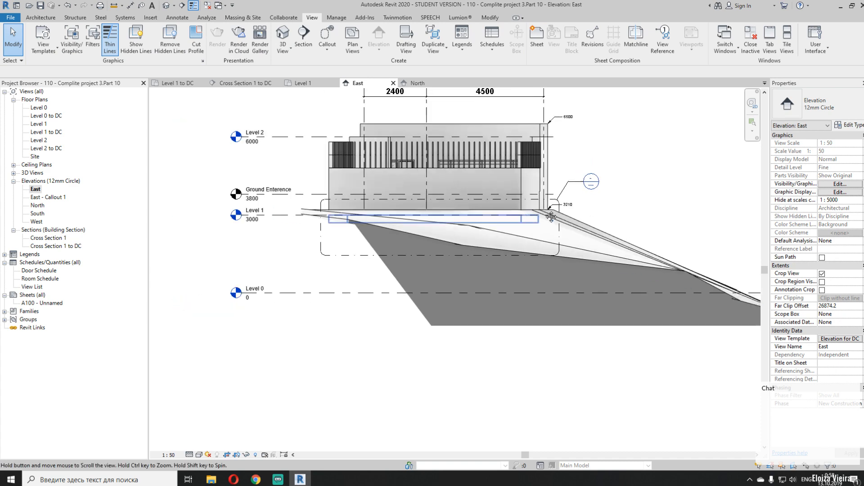
Select the callout boundary and open its view, East - Callout 1
middle_drag(551, 217, 581, 214)
click(373, 255)
key(Escape)
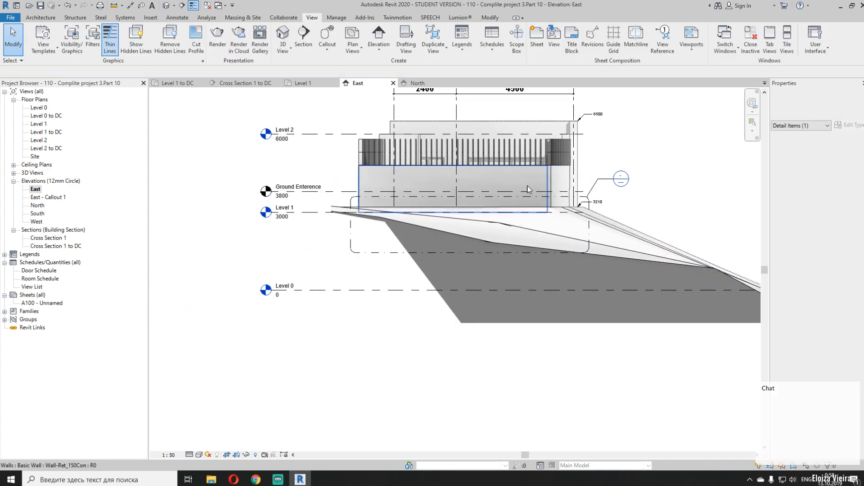
scroll(359, 212, up, 3)
click(350, 191)
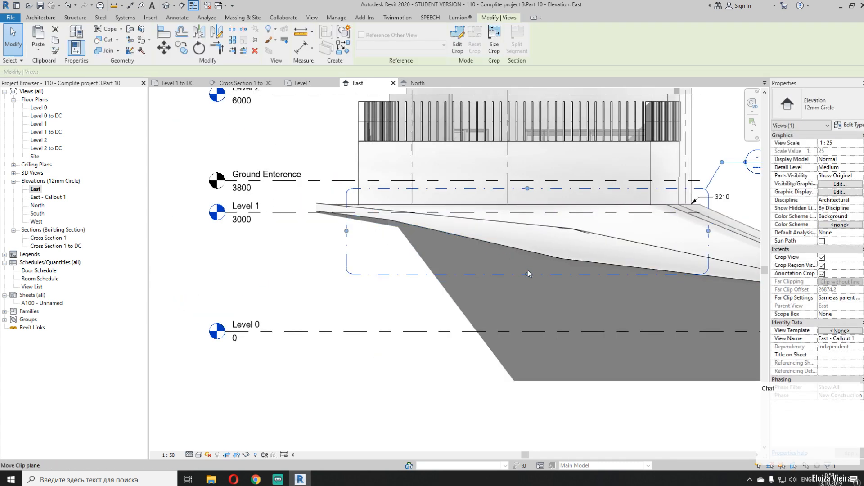
scroll(469, 223, up, 4)
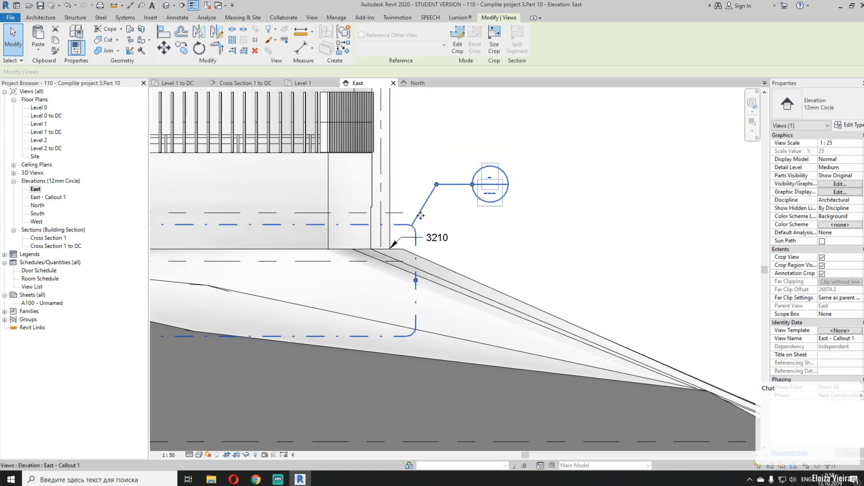
right_click(402, 226)
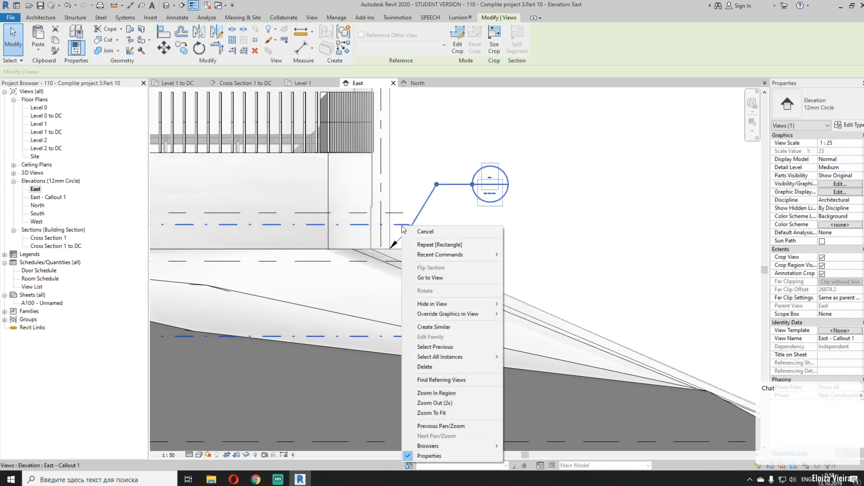
click(453, 277)
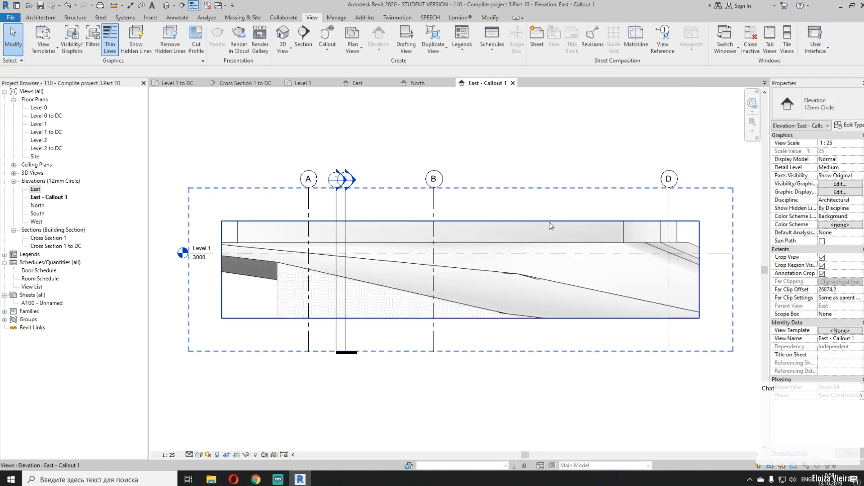
Override the graphics of the large Earth topography surface in this view with a surface transparency of 40
middle_drag(581, 174, 557, 185)
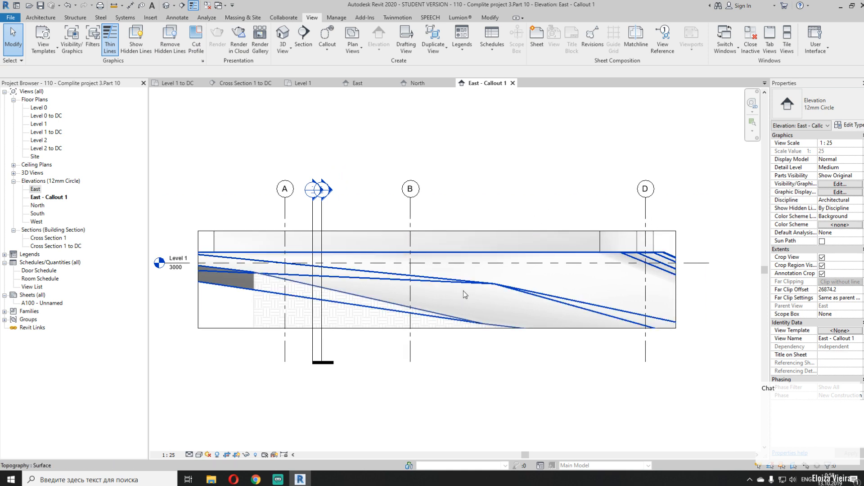
click(482, 290)
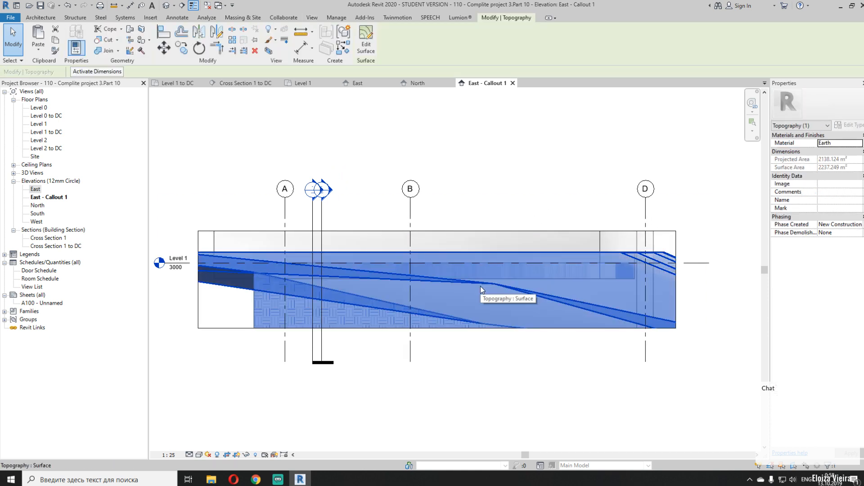
right_click(481, 289)
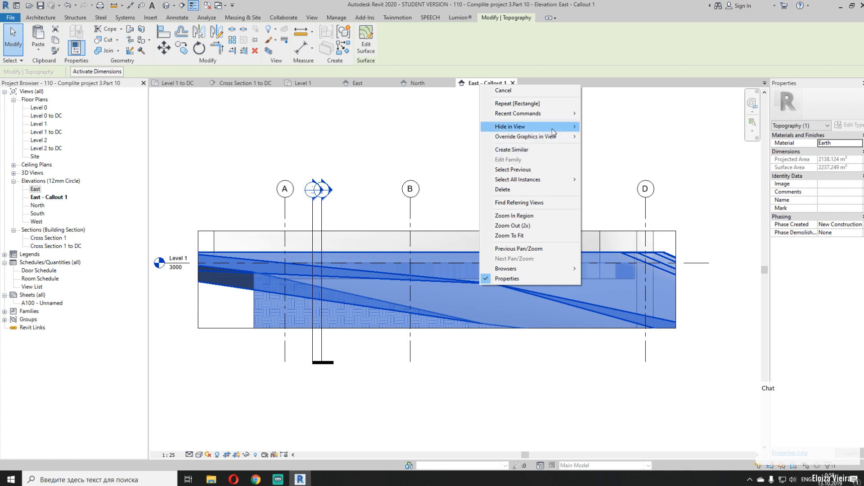
mouse_move(552, 138)
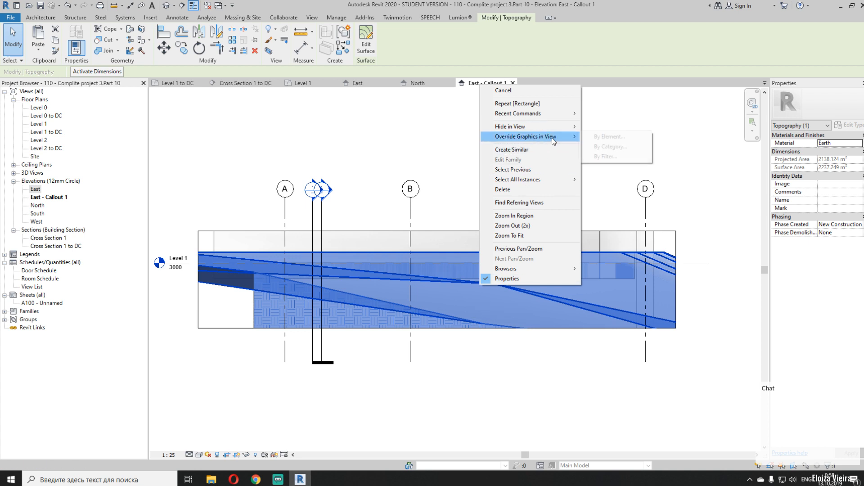
click(607, 138)
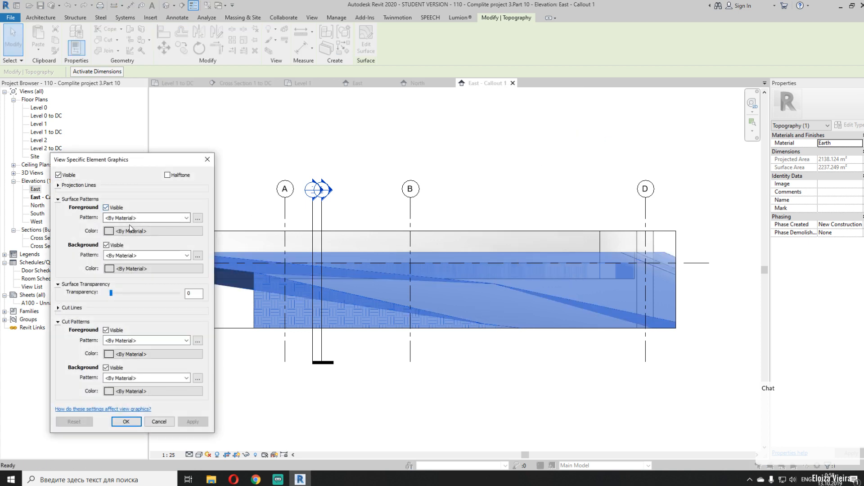
click(153, 293)
click(199, 424)
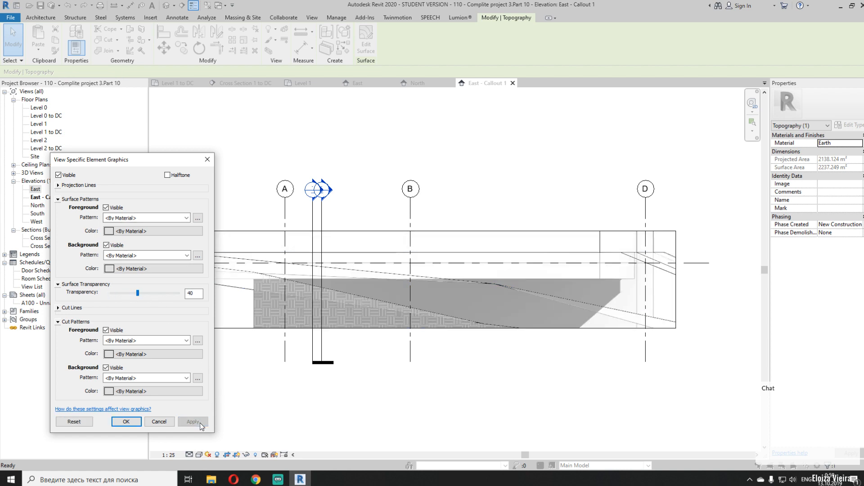
click(126, 421)
click(312, 395)
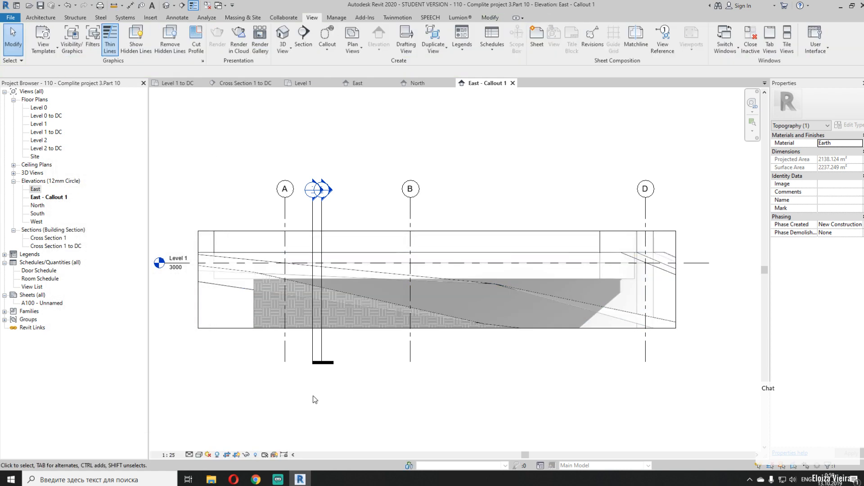
Temporarily hide the large topography surface in the callout view and select the retaining wall behind it
key(Tab)
click(262, 323)
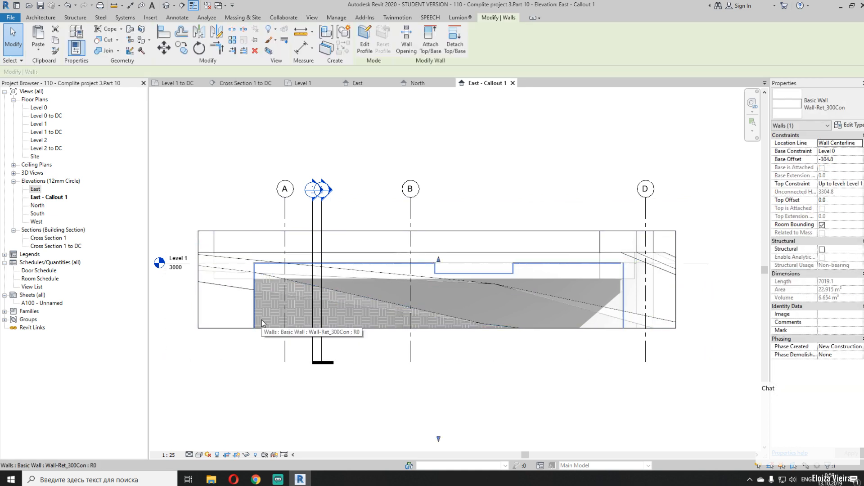
click(470, 423)
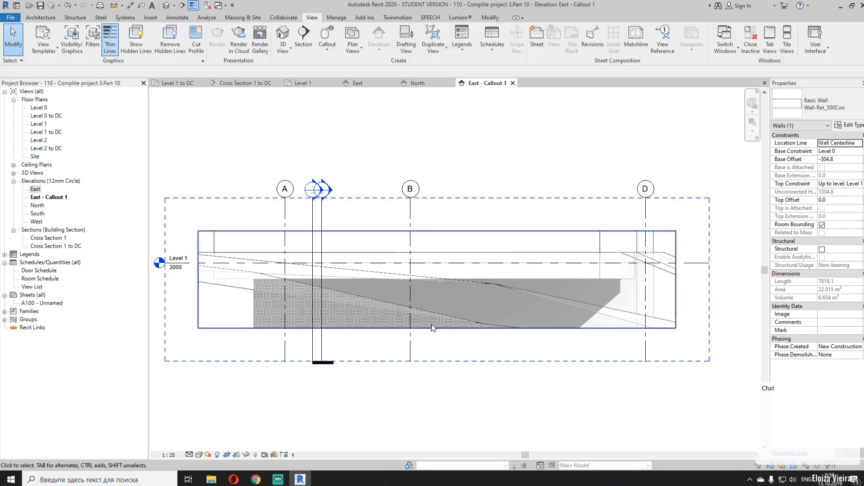
click(444, 300)
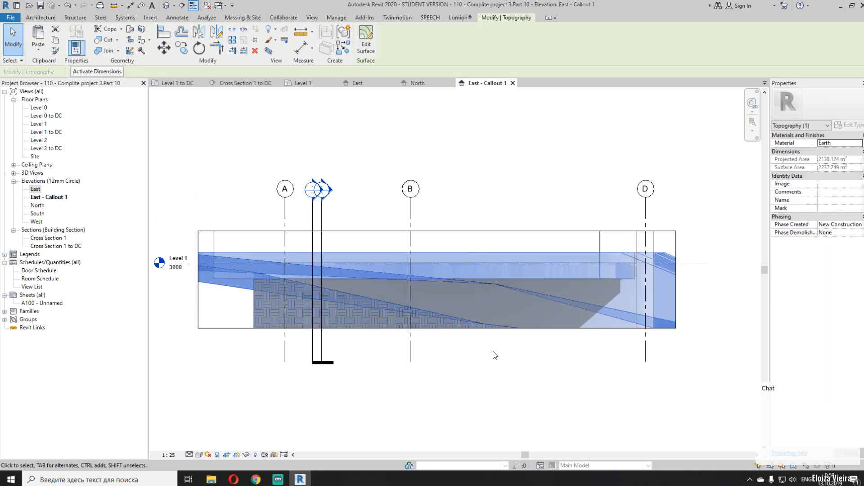
key(h)
key(h)
click(532, 312)
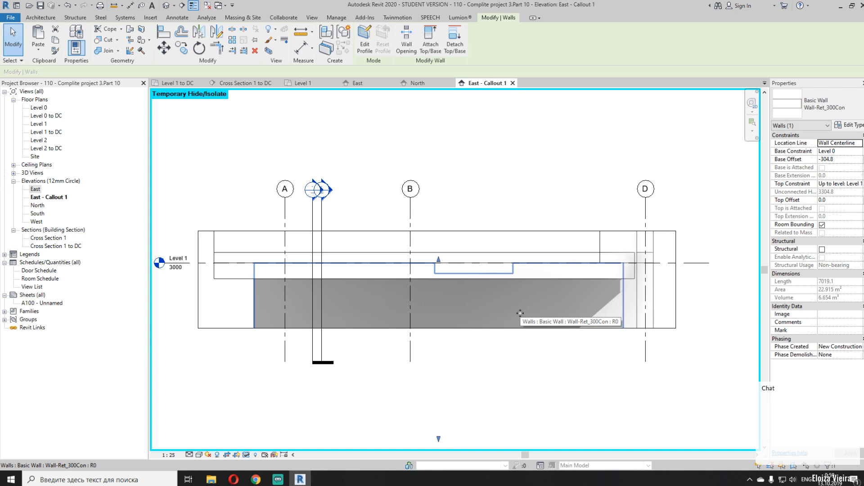
right_click(520, 313)
click(498, 381)
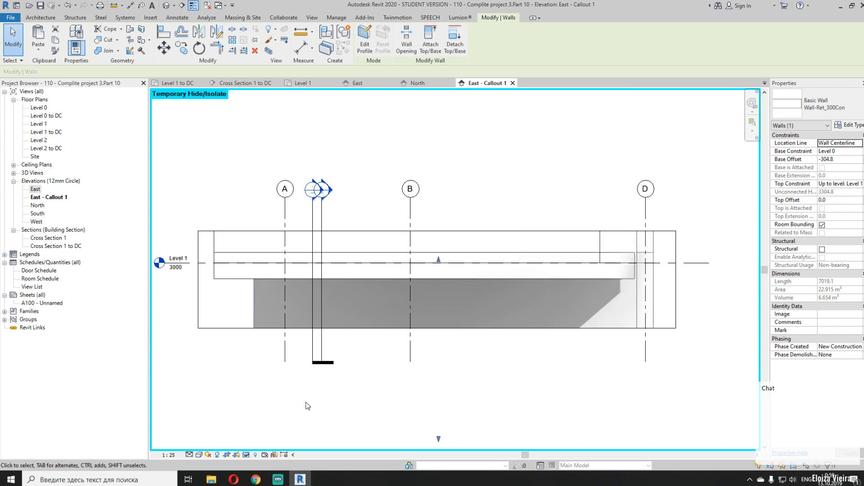
Turn off cast shadows in the callout view's graphic display options, keeping ambient shadows on
click(199, 455)
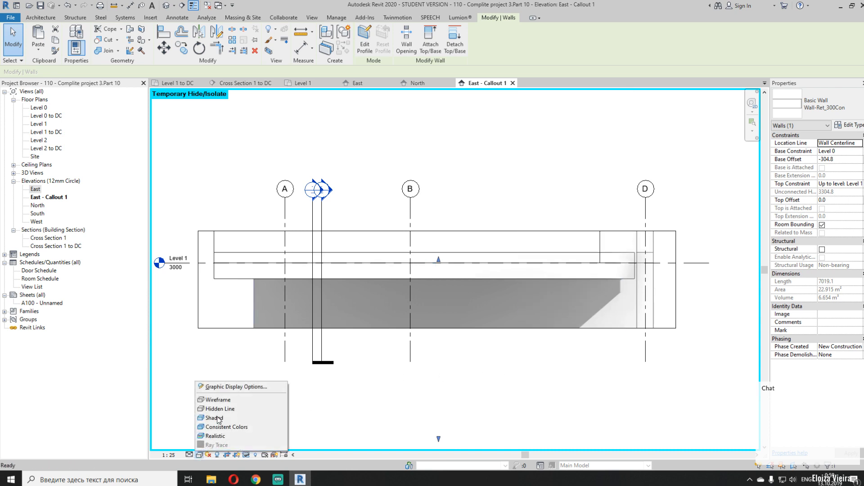
click(235, 387)
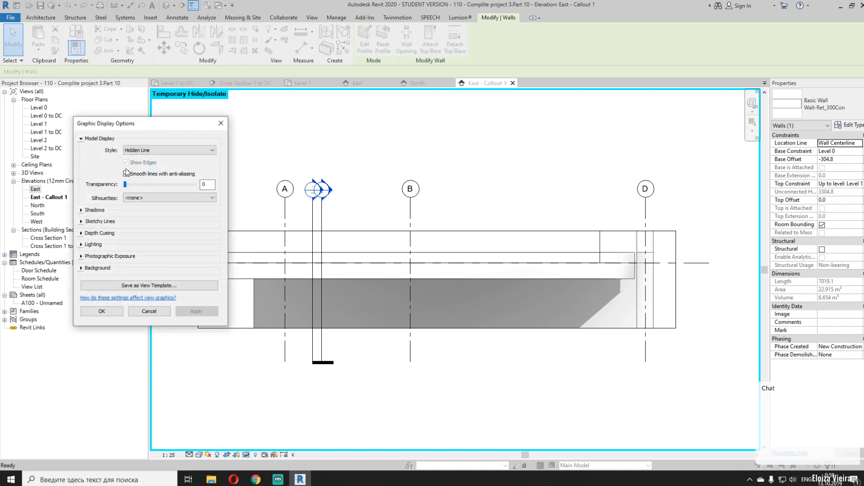
click(82, 210)
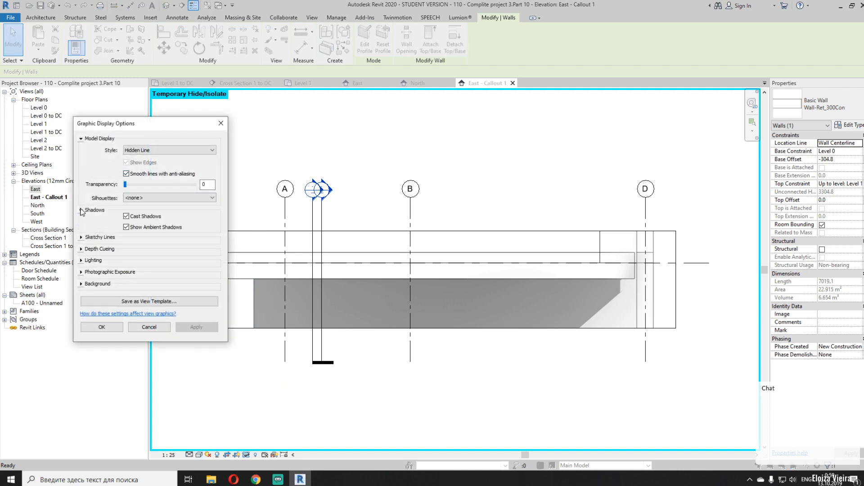
click(196, 327)
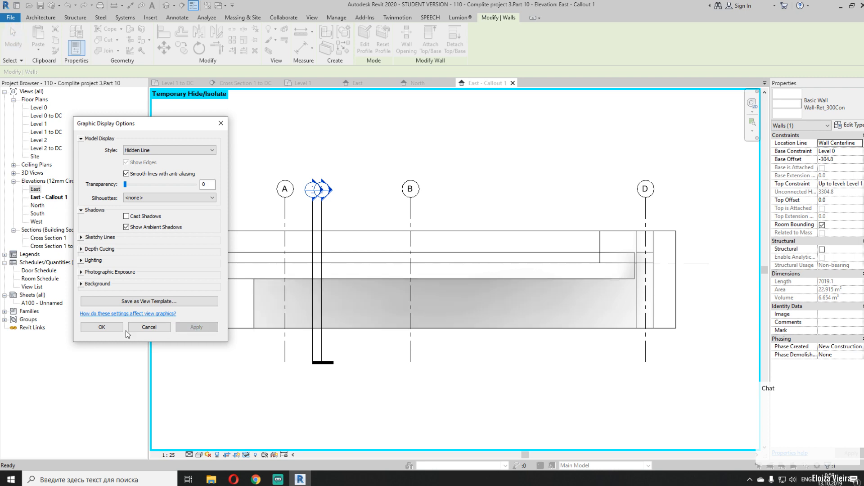
click(102, 327)
Hide the Wall-Ret_300Con retaining wall in front of the building in this view as an element
right_click(258, 302)
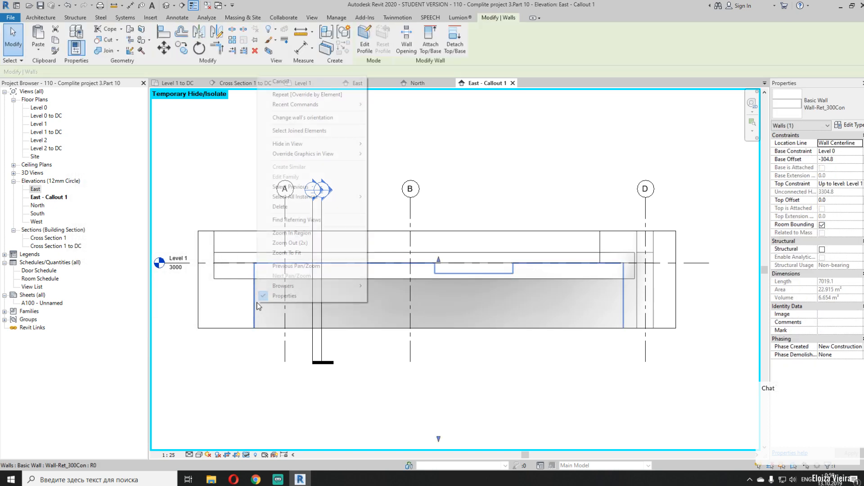
mouse_move(297, 144)
click(389, 153)
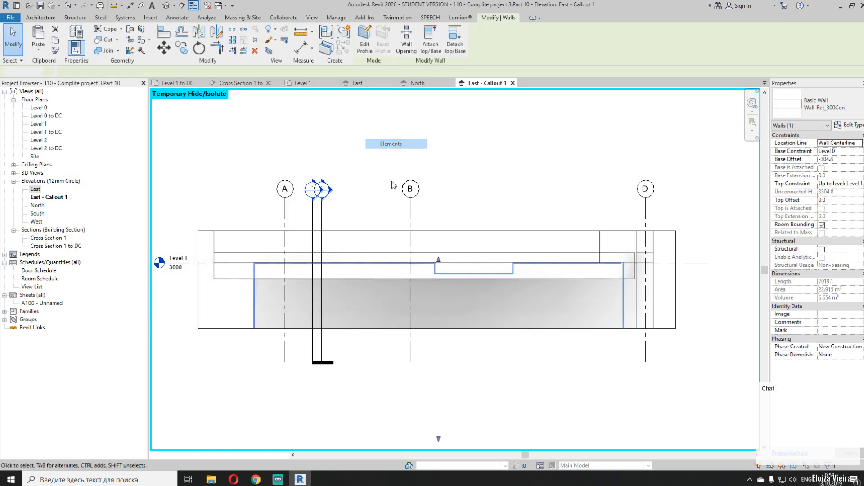
click(261, 298)
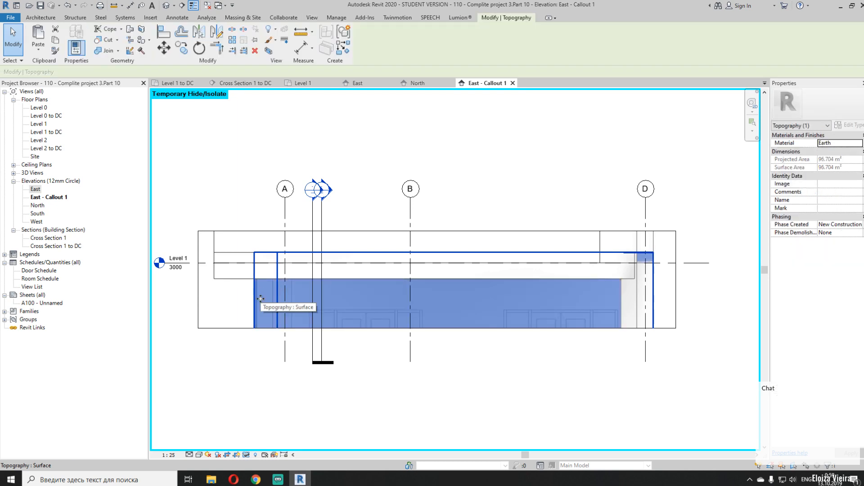
click(491, 379)
click(253, 296)
Extend the callout's crop region downward so its lower edge lies just below Level 0 and the footing
scroll(482, 295, down, 2)
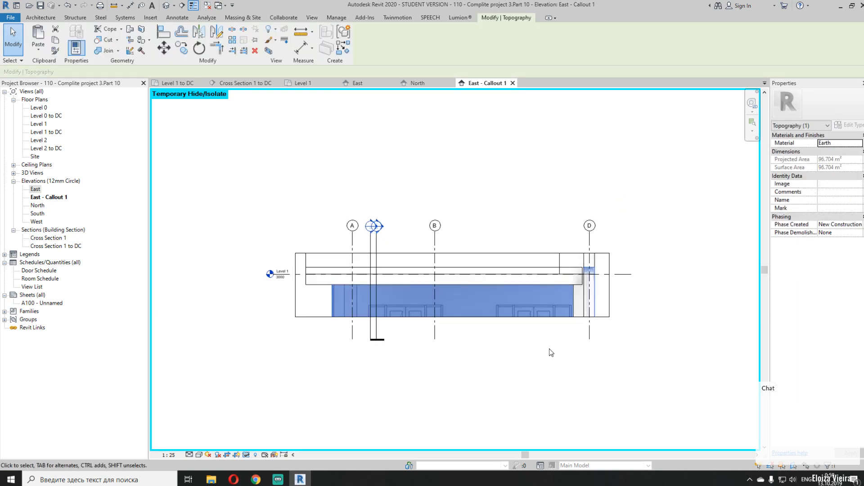
click(549, 350)
click(453, 317)
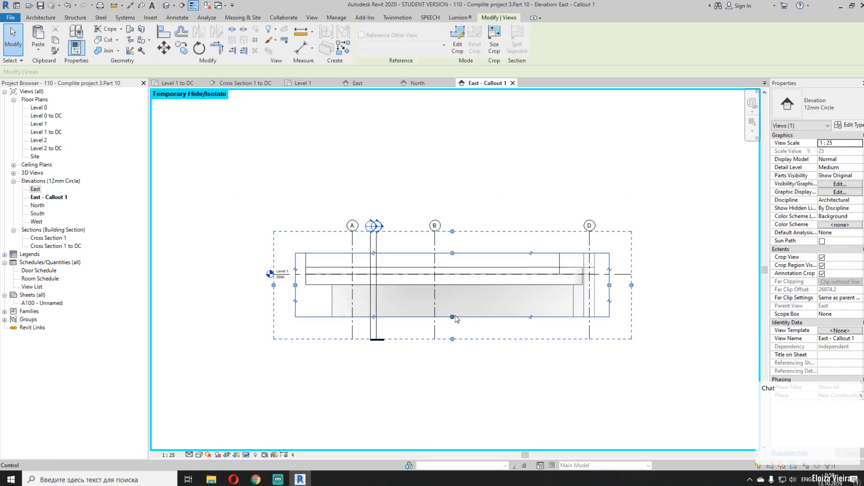
drag(452, 316, 453, 424)
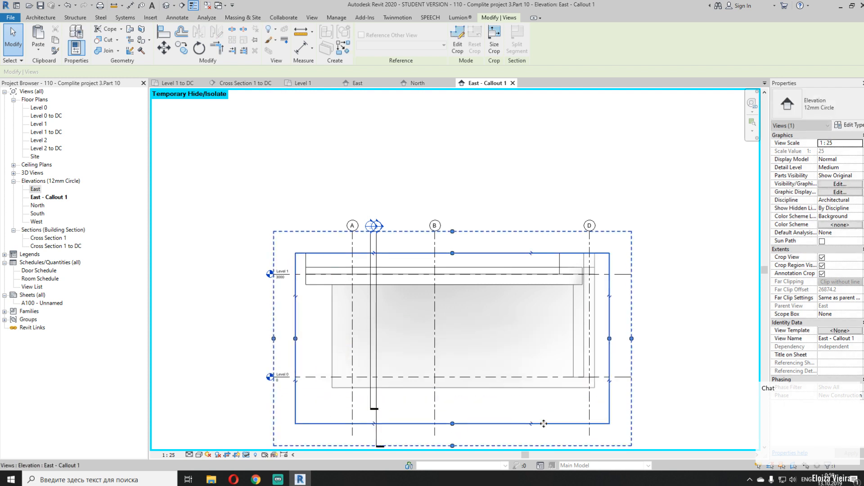
drag(431, 383, 431, 351)
key(Escape)
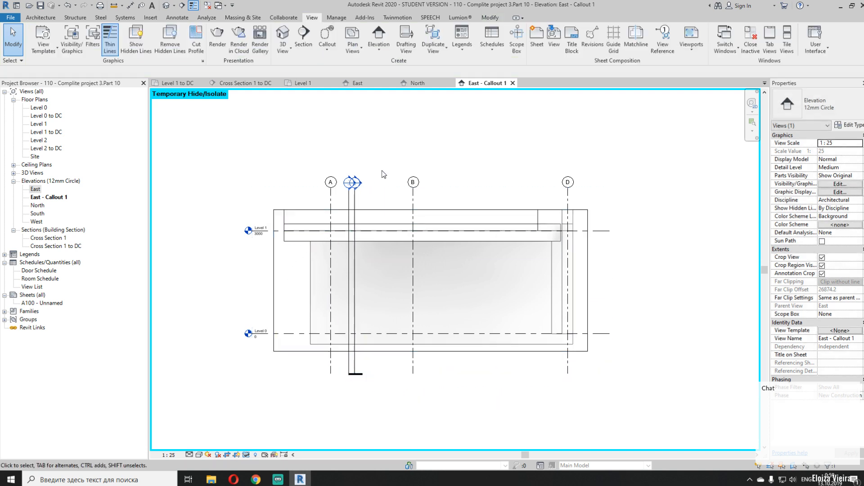
Hide both building section marks between grids A and B in the callout view
scroll(374, 189, up, 3)
click(358, 267)
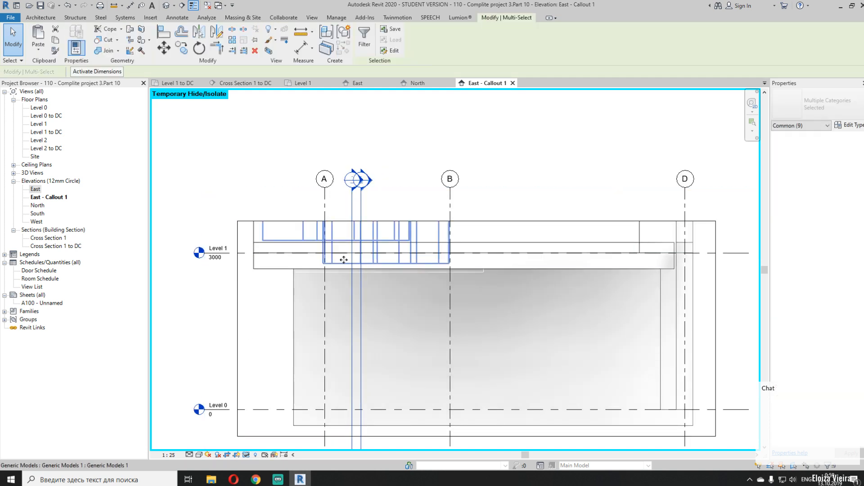
click(352, 281)
right_click(351, 281)
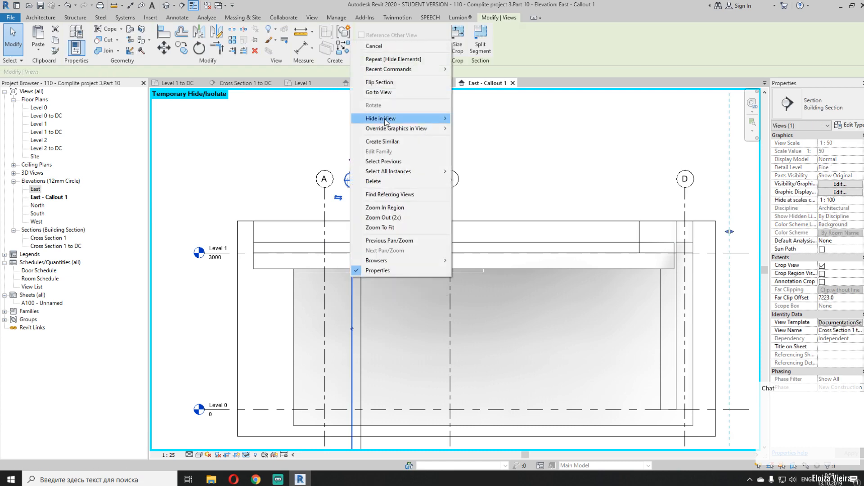
mouse_move(385, 119)
click(469, 119)
click(359, 277)
right_click(359, 277)
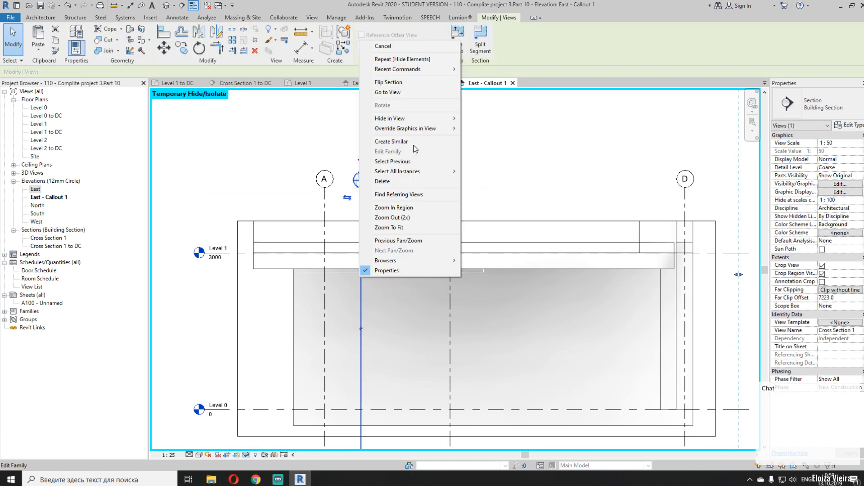
mouse_move(424, 119)
click(480, 119)
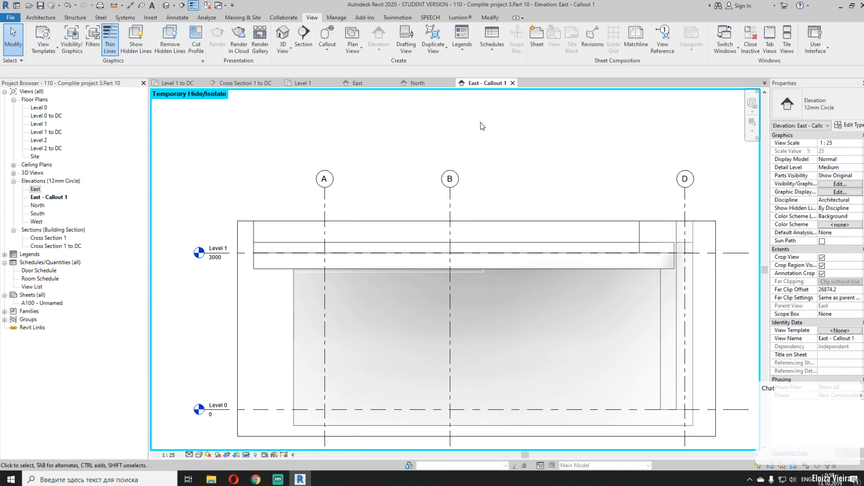
Hide the smaller Earth topography surface covering the building's entrance doors in this view
middle_drag(592, 265, 555, 204)
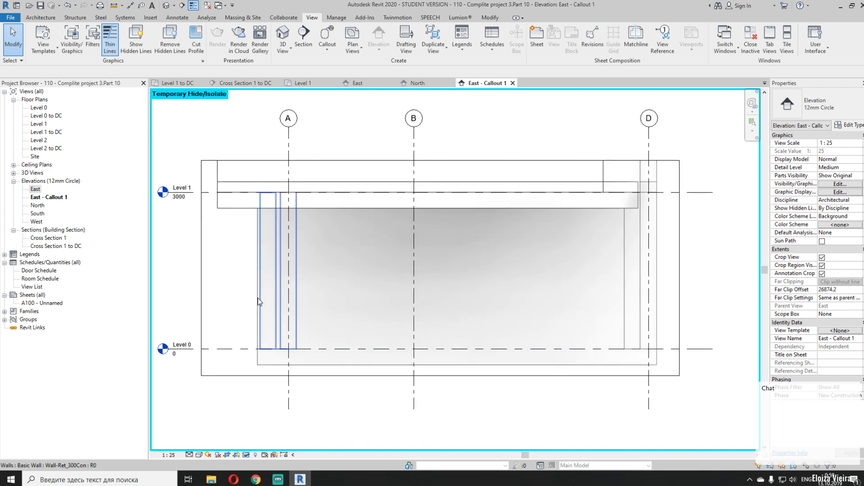
click(579, 367)
right_click(479, 259)
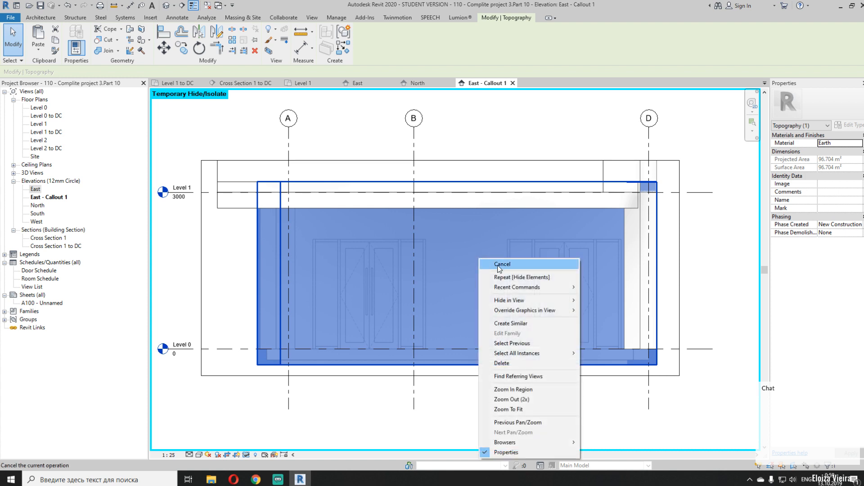
mouse_move(525, 301)
click(588, 300)
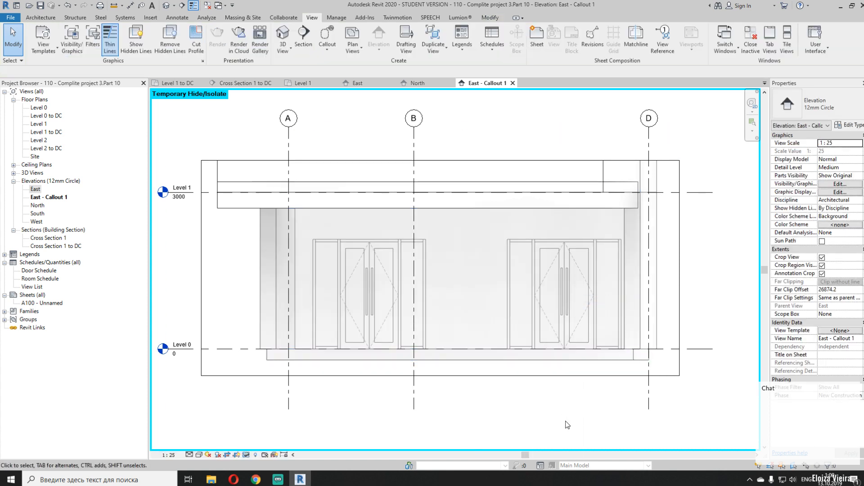
Lower the crop region's bottom edge a little further beneath the base slab and deselect the crop boundary
click(358, 377)
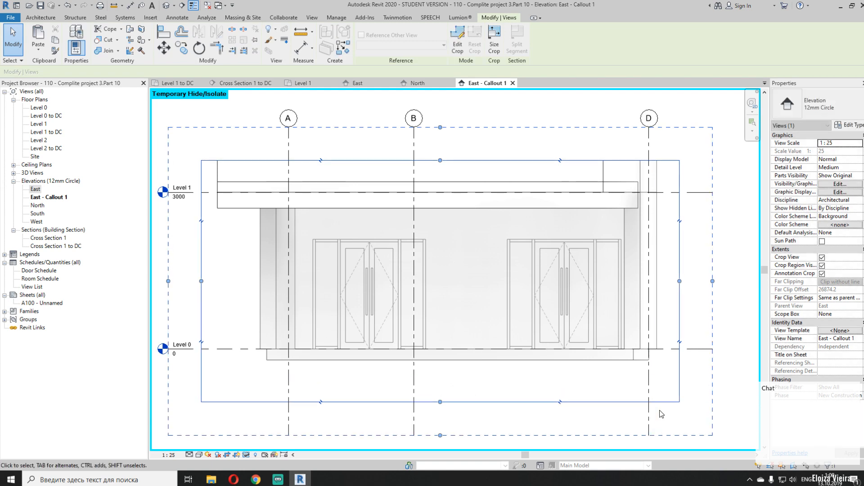
middle_drag(525, 376, 454, 305)
scroll(638, 352, down, 1)
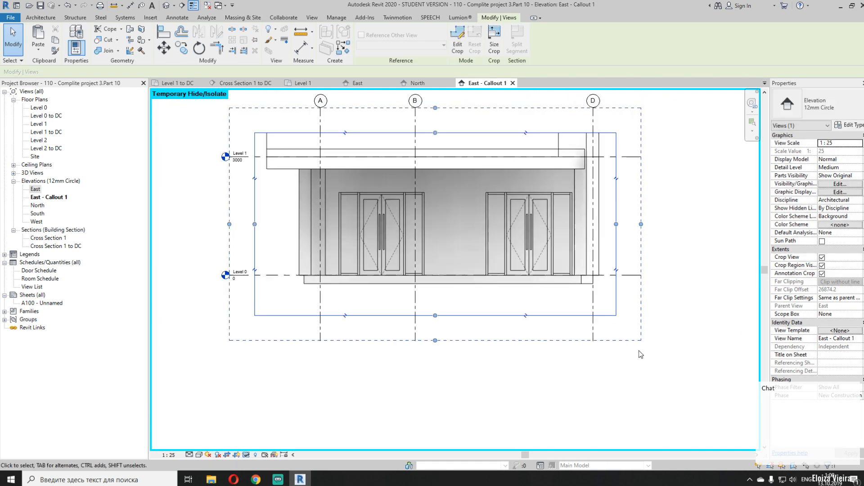
middle_drag(659, 327, 638, 334)
click(640, 337)
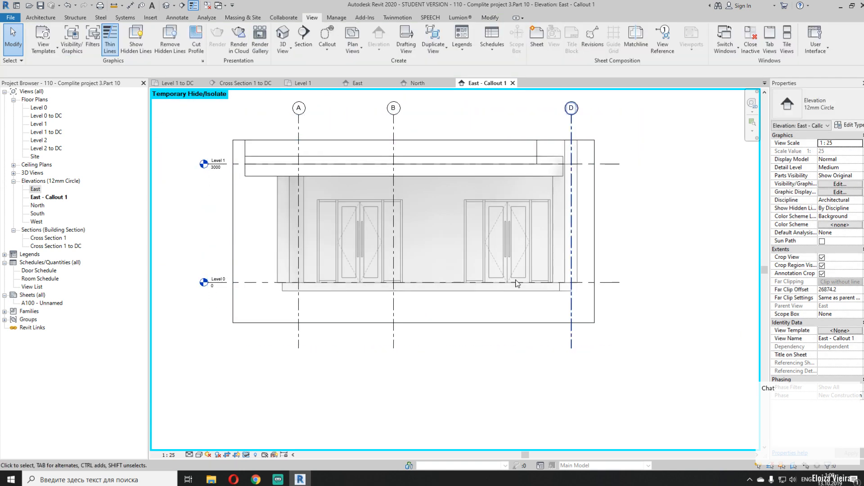
click(451, 215)
click(535, 301)
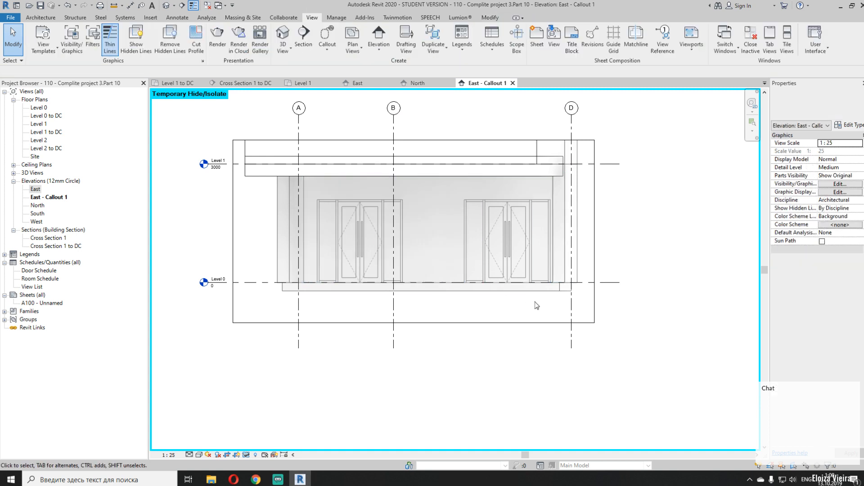
middle_drag(534, 287, 532, 320)
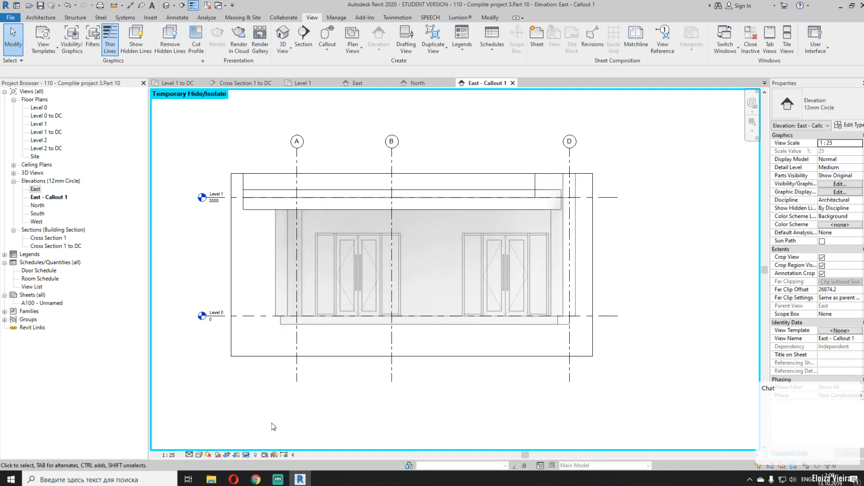
Turn off Show Depth under Depth Cueing in the callout view's Graphic Display Options and apply the change
click(199, 455)
click(222, 388)
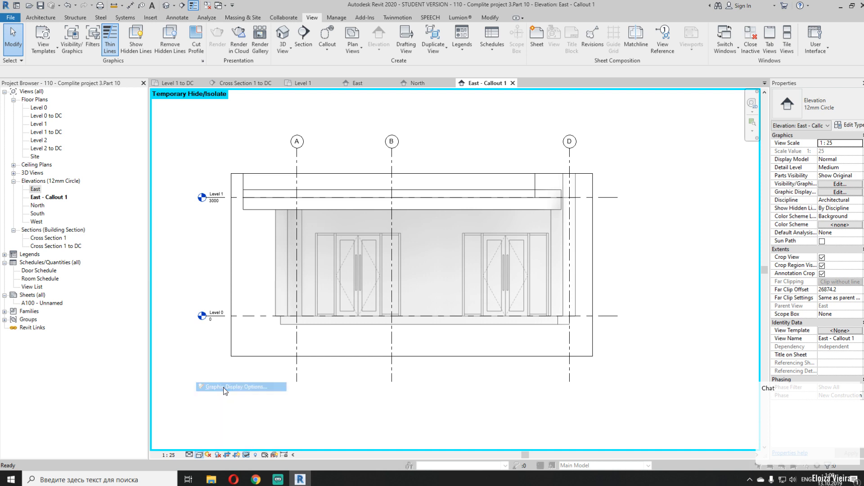
click(81, 233)
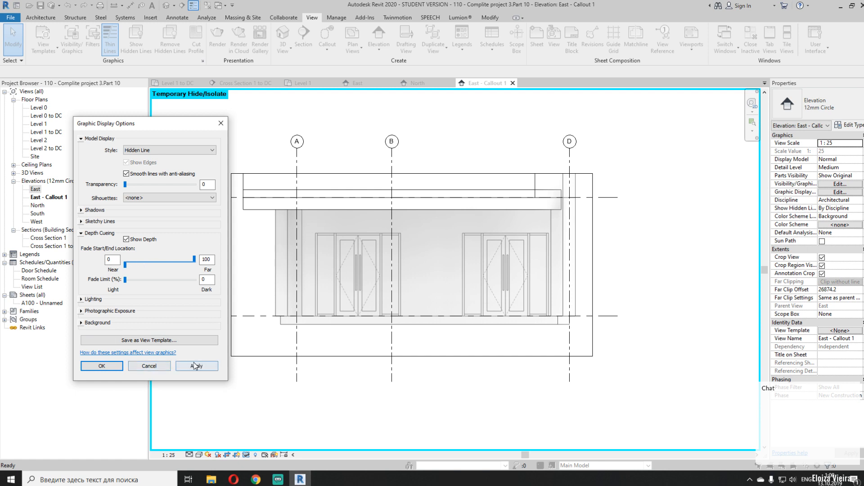
click(199, 364)
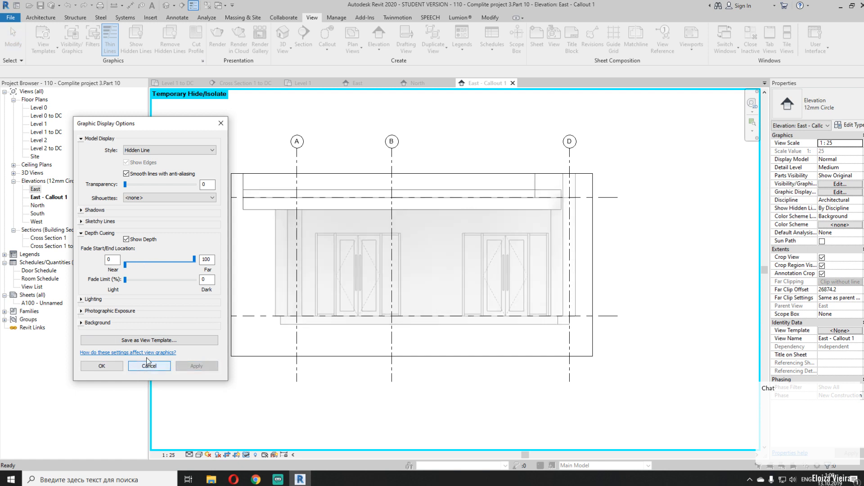
click(125, 239)
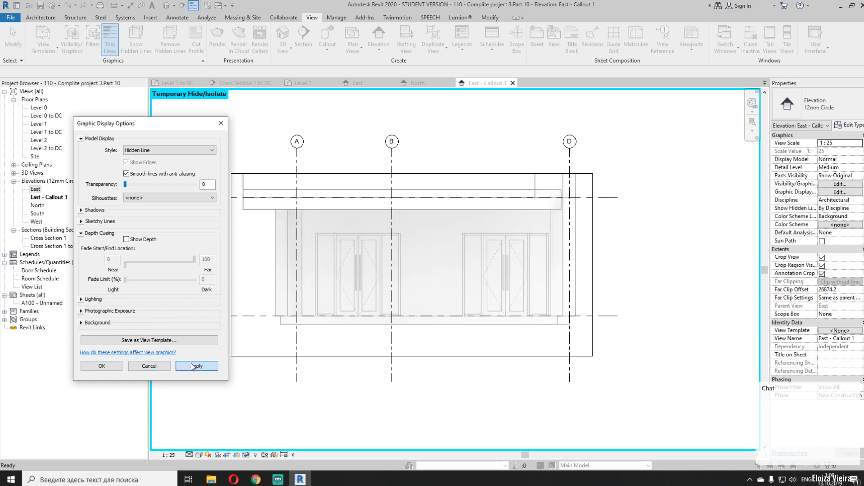
click(193, 367)
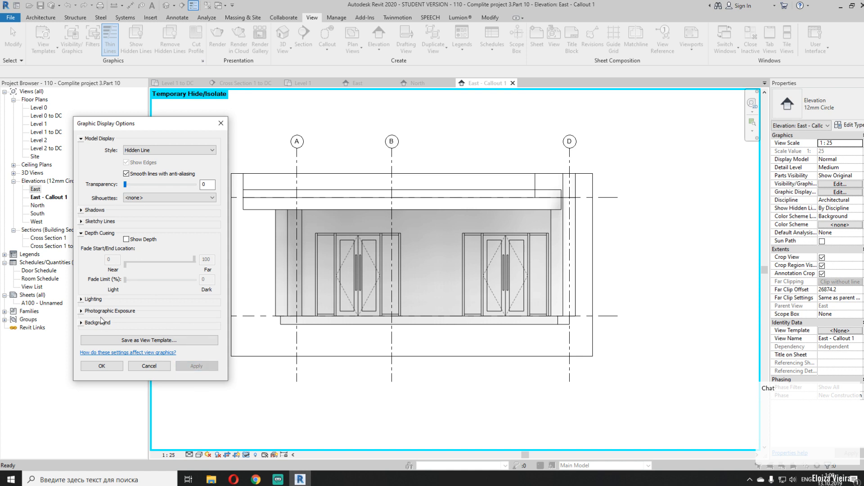
Set the callout view's lighting to Sun 81, Ambient Light 20 and Shadows 18, and accept the graphic display options
click(81, 299)
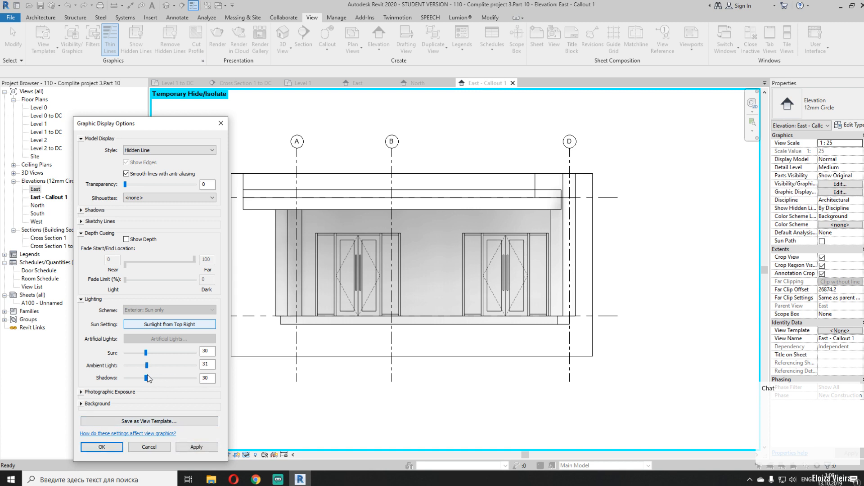
click(209, 448)
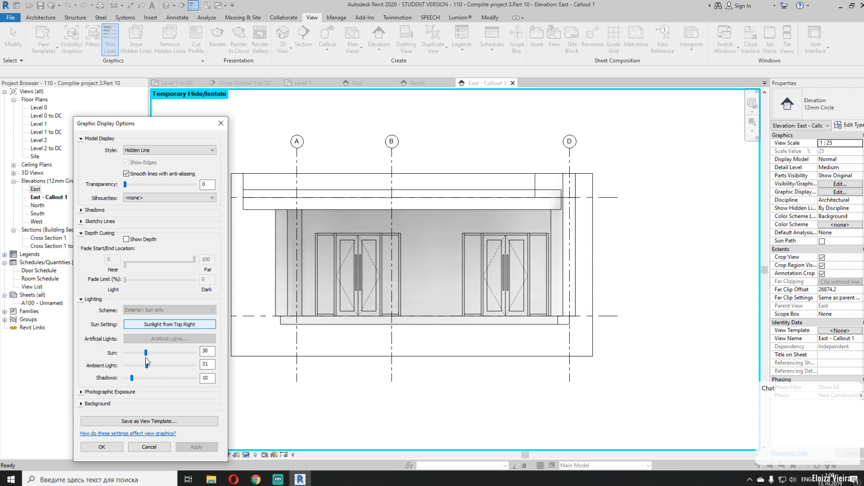
click(197, 447)
click(193, 447)
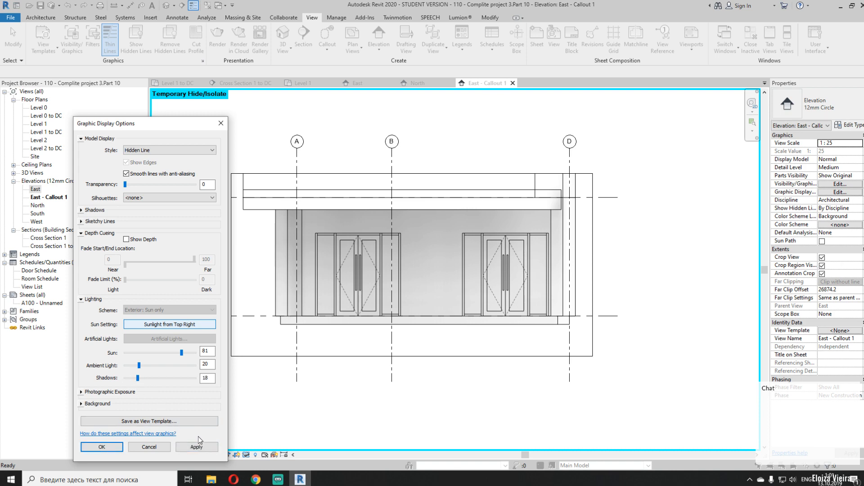
click(103, 446)
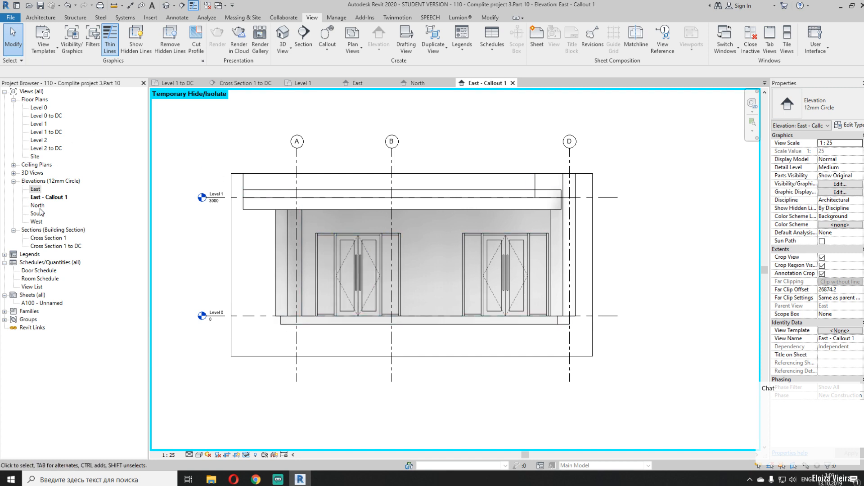
Examine the North and East elevations and the callout boundary on East, and return to the East callout with nothing selected
click(417, 83)
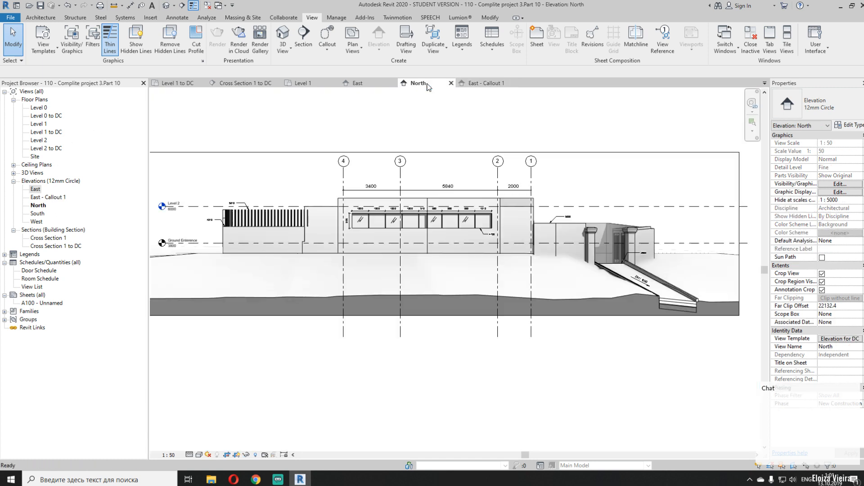
click(358, 83)
scroll(309, 306, down, 5)
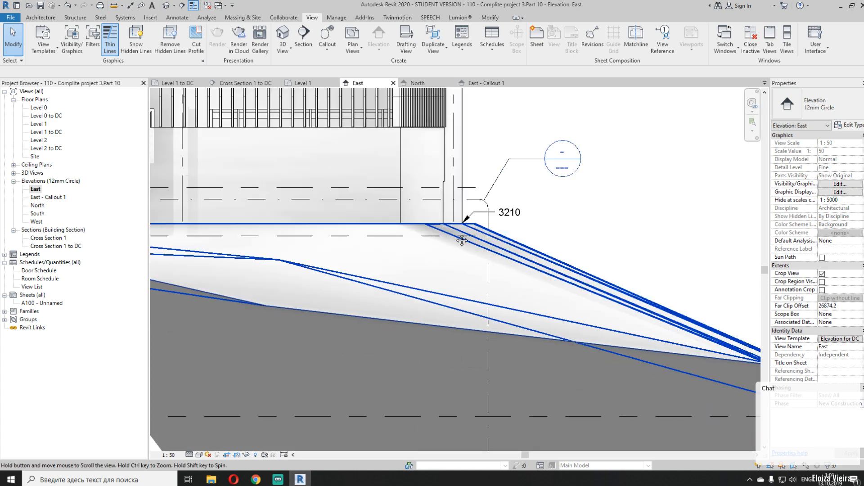
click(307, 304)
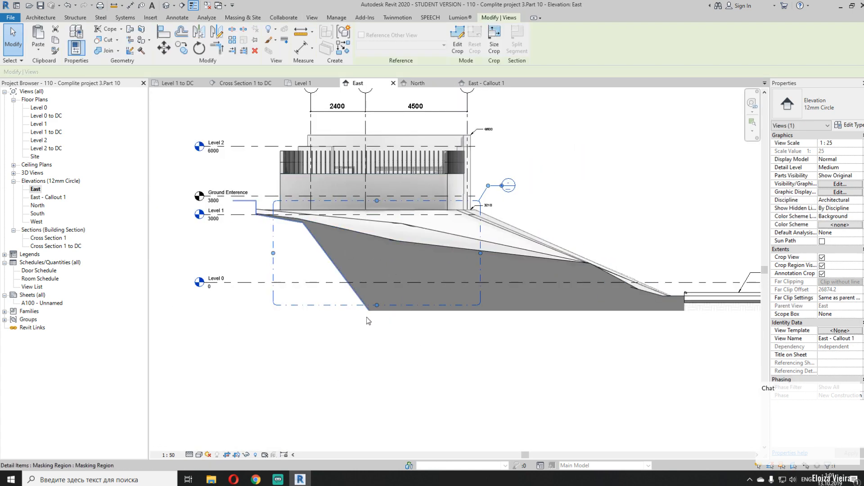
click(484, 84)
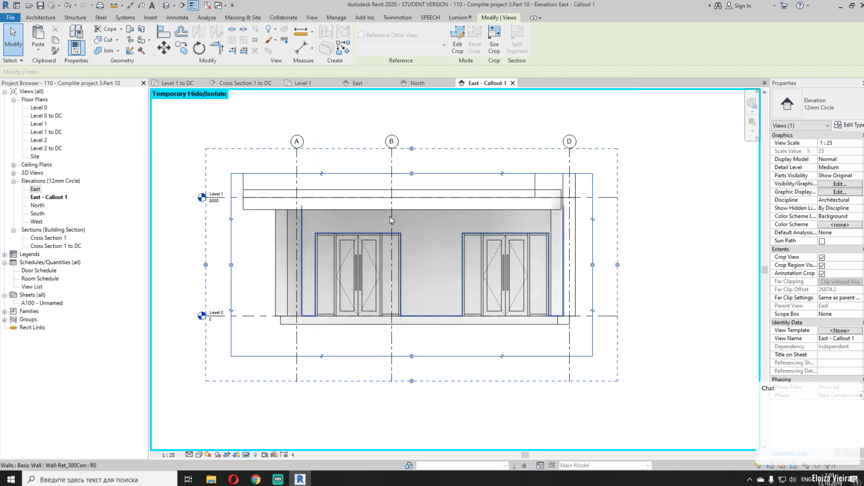
click(433, 417)
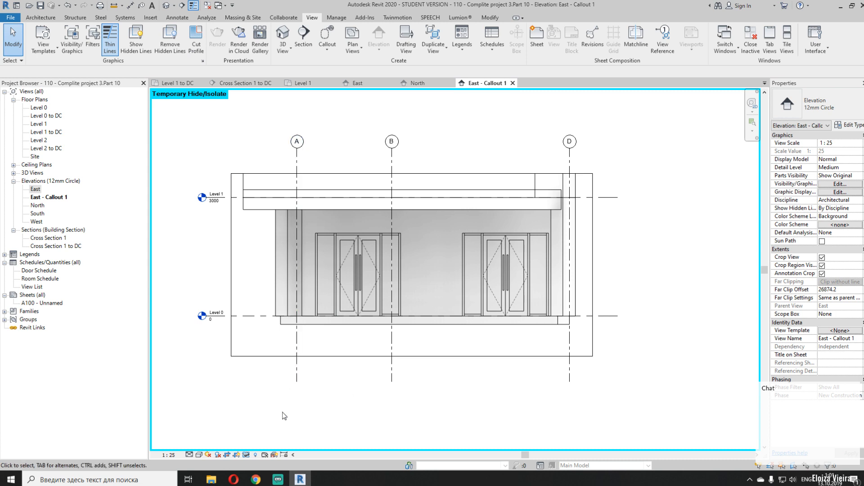
Reset the temporary hide/isolate in the East callout view
click(246, 455)
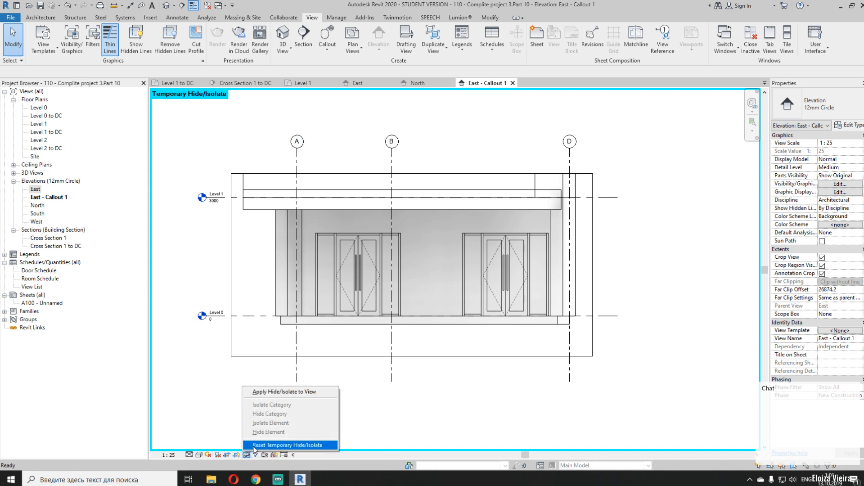
click(279, 445)
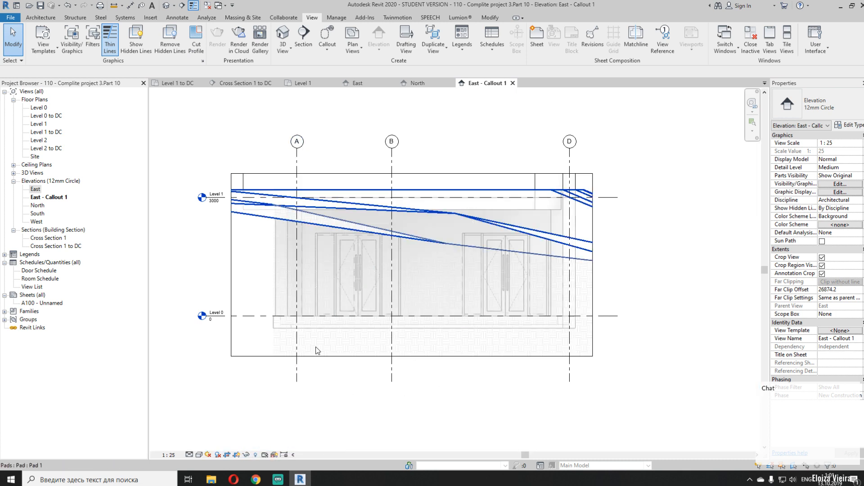
middle_drag(500, 328, 486, 348)
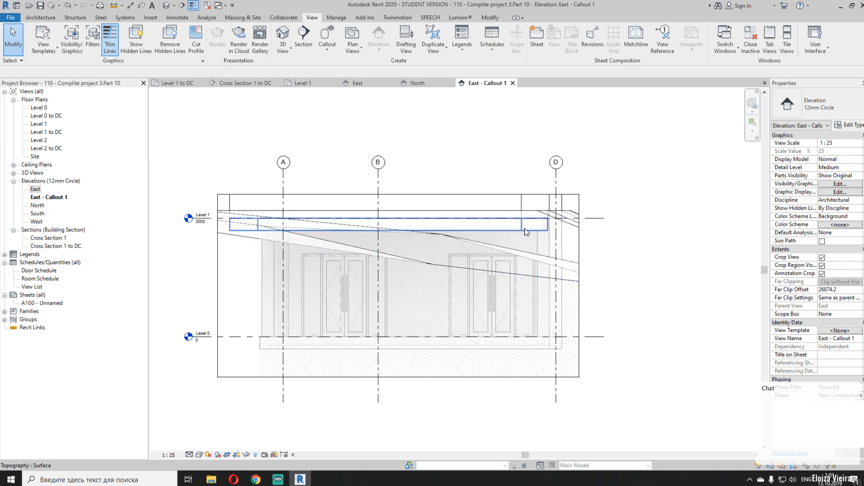
scroll(293, 296, up, 3)
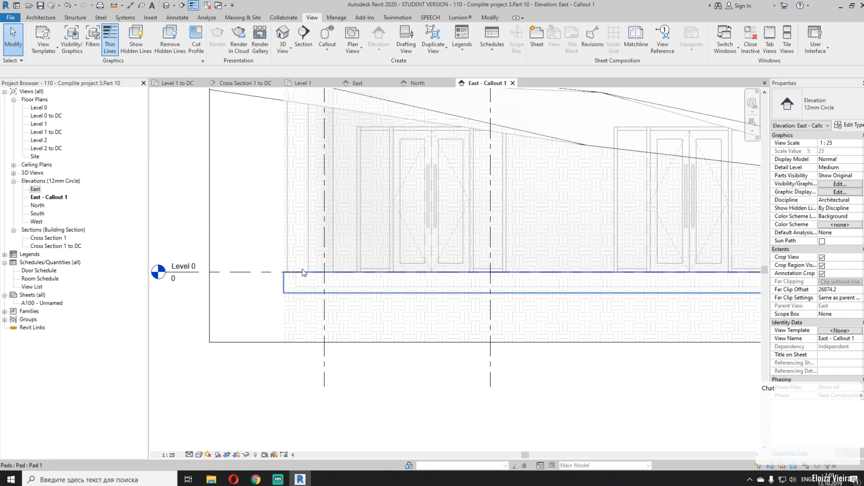
click(176, 18)
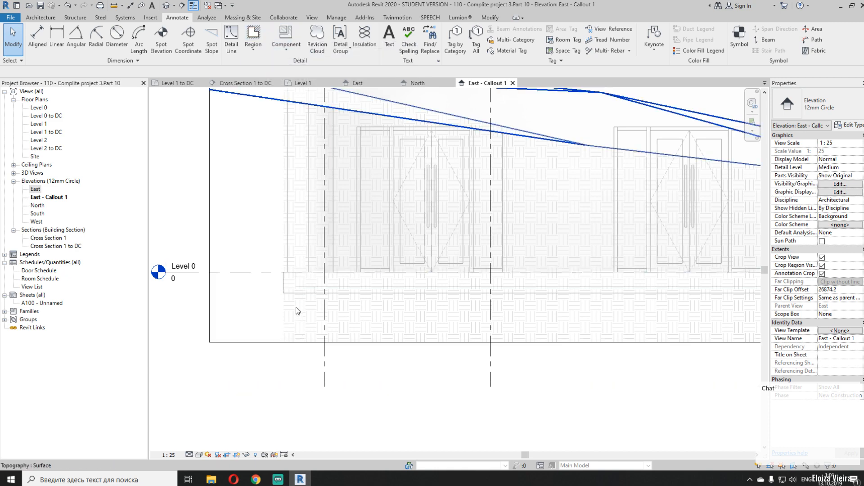
scroll(296, 305, down, 2)
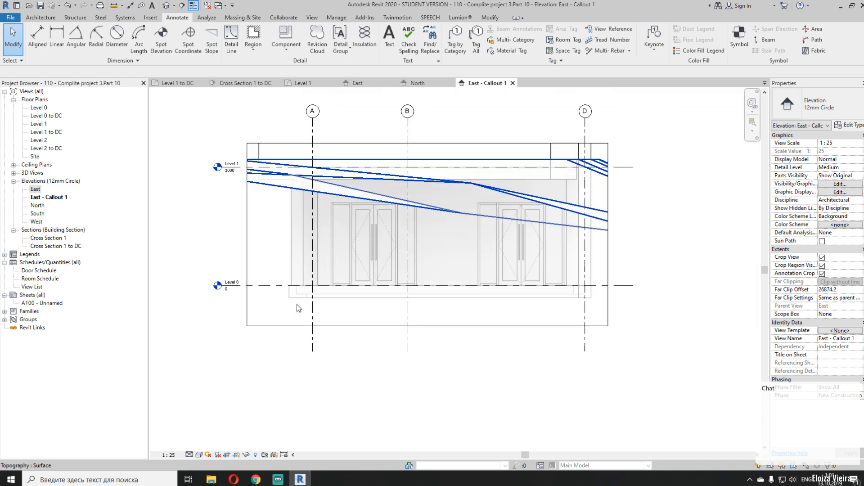
Permanently hide the Earth topography surface covering the entrance doors, as an element in the callout view
middle_drag(451, 290, 373, 293)
click(402, 319)
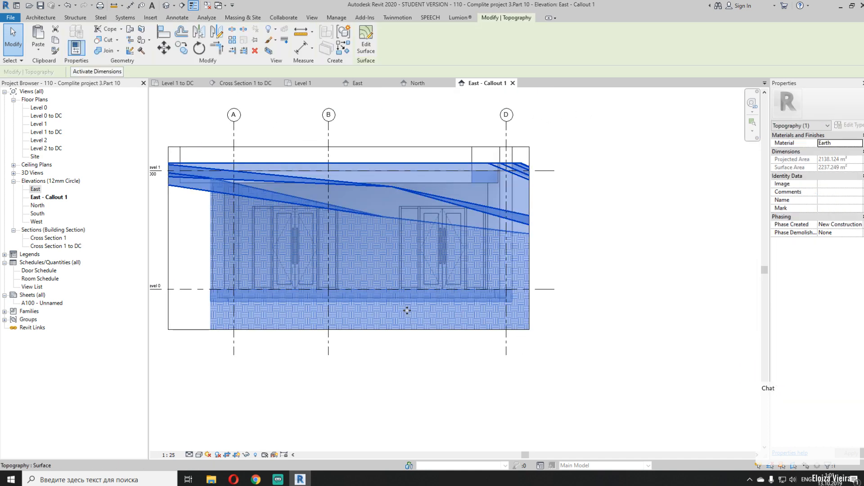
right_click(405, 316)
mouse_move(488, 153)
click(531, 151)
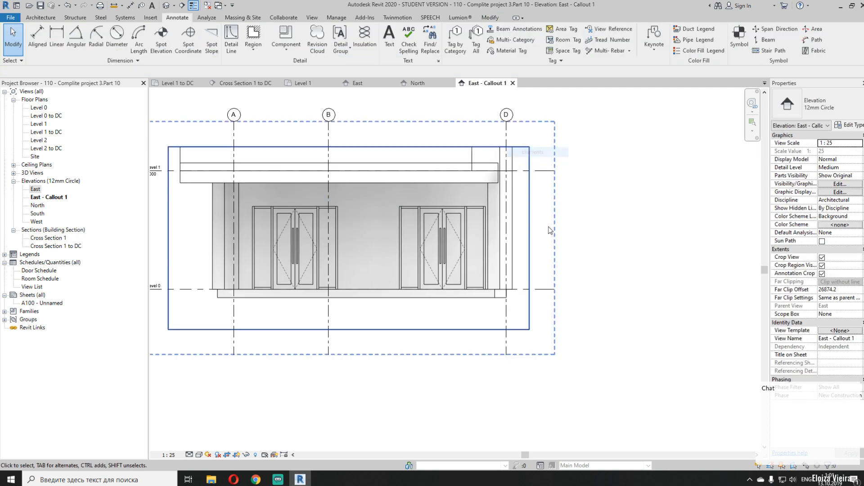
Place a Standard wall foundation under the wall near grid A at Level 0
middle_drag(511, 311, 553, 304)
scroll(274, 292, up, 4)
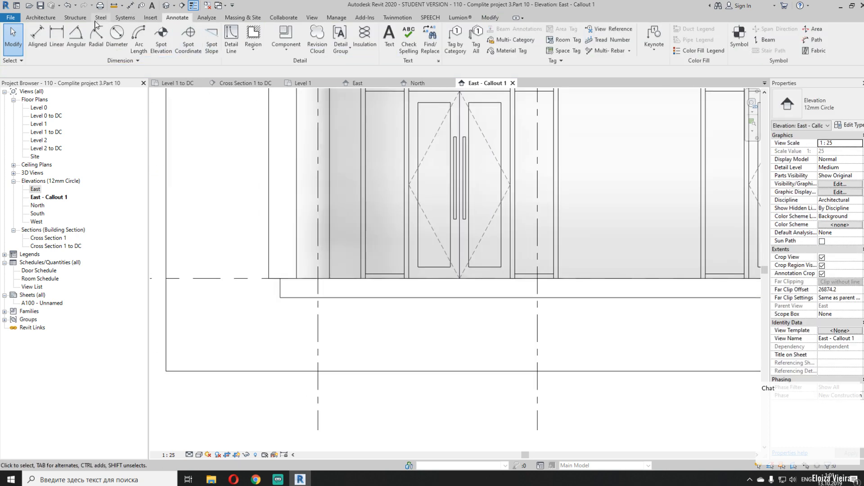
click(78, 18)
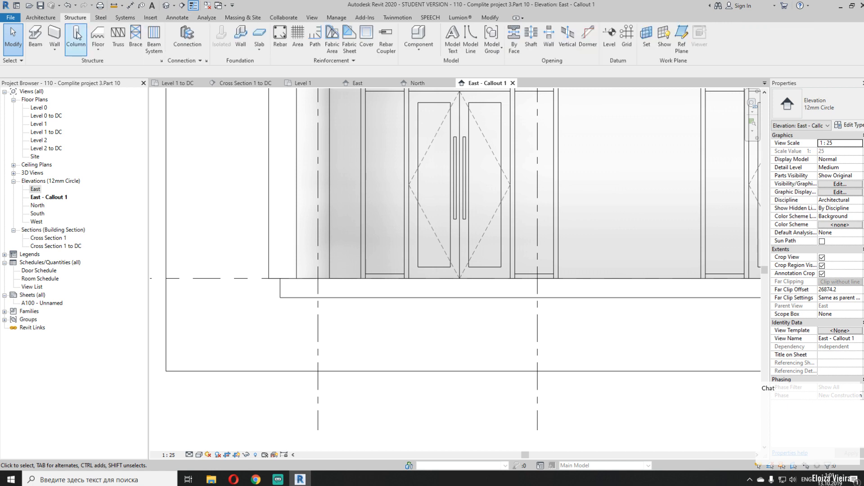
click(241, 48)
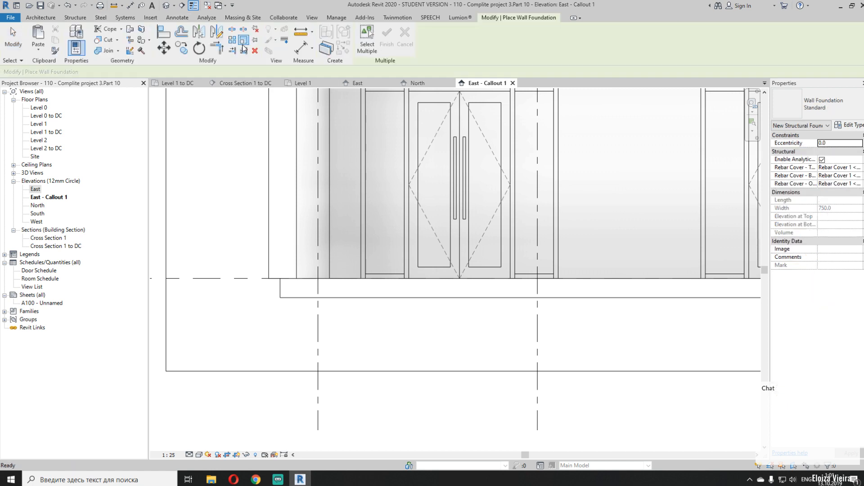
click(278, 263)
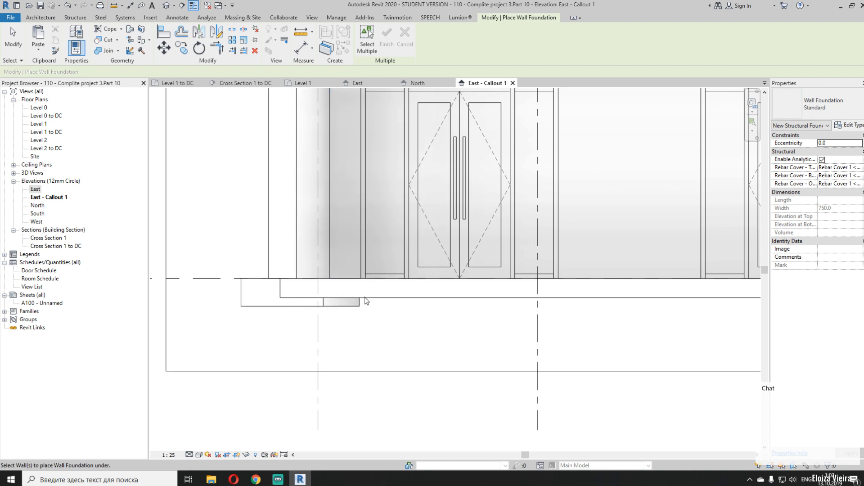
Place a Standard wall foundation under the wall at grid D and end the placement
middle_drag(380, 294, 218, 295)
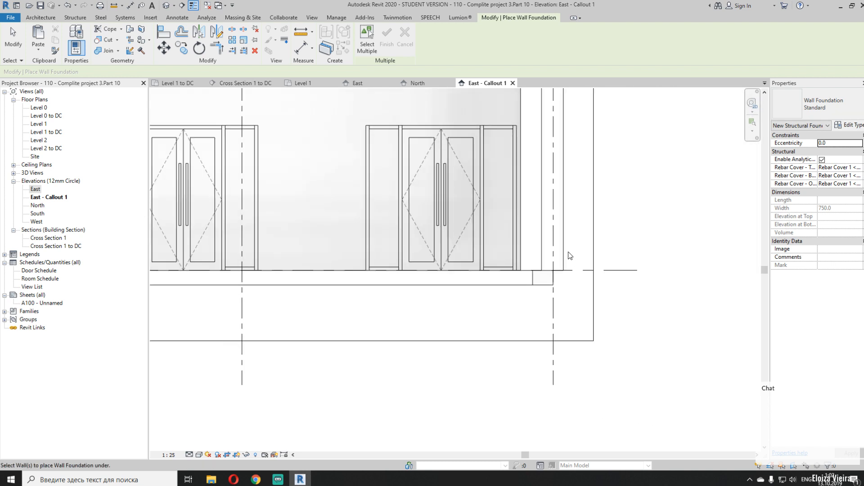
click(559, 267)
middle_drag(472, 326, 535, 329)
middle_drag(424, 323, 607, 310)
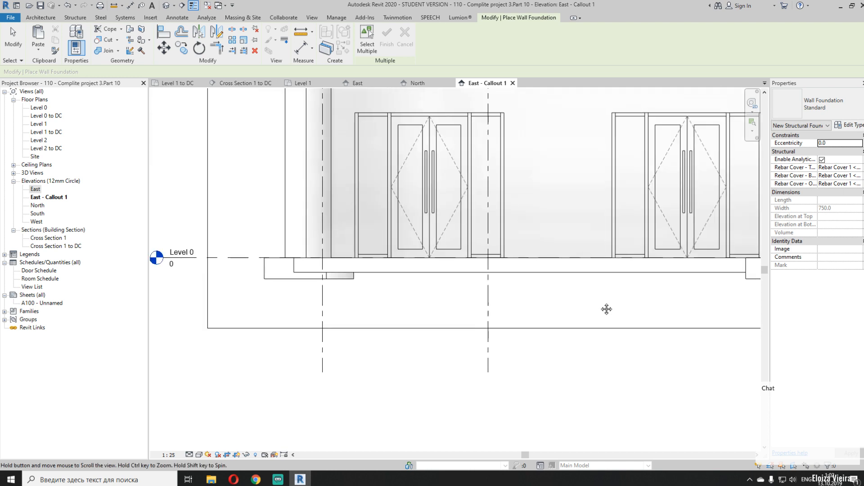
scroll(336, 273, down, 1)
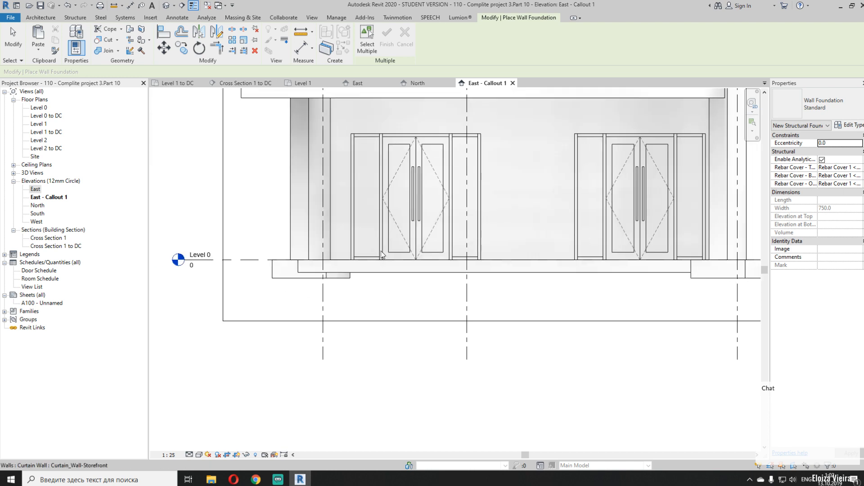
key(Escape)
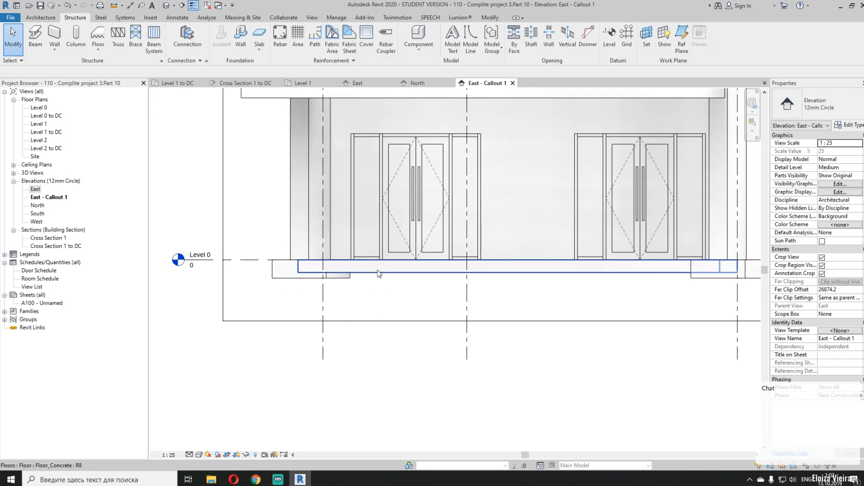
Try temporarily hiding the concrete floor slab to check the wall foundation at grid D, and undo the hiding
click(379, 270)
key(h)
key(h)
middle_drag(515, 364, 321, 368)
click(508, 278)
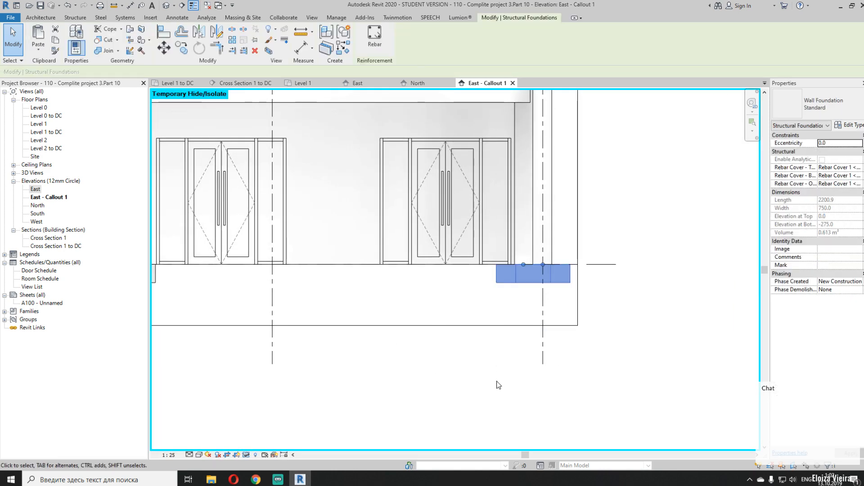
click(497, 382)
key(ctrl+z)
Select the concrete floor slab at Level 0 and isolate it in 3D with a selection box
middle_drag(288, 342, 362, 328)
scroll(419, 250, up, 2)
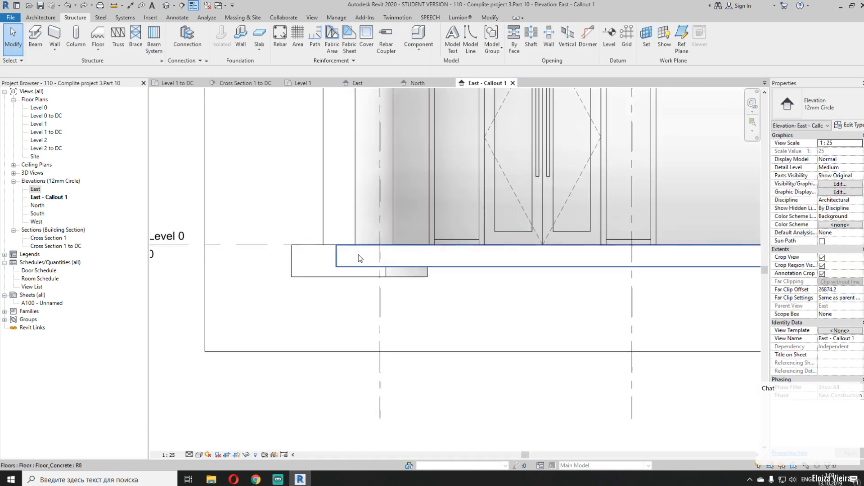
click(360, 258)
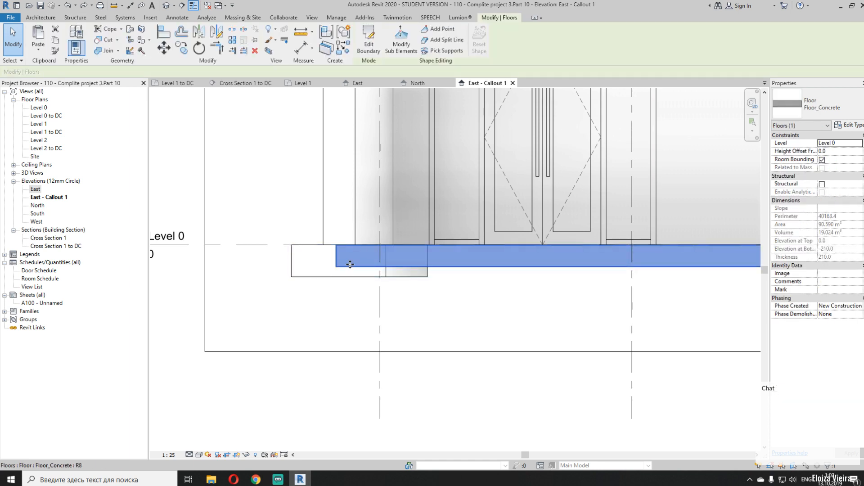
key(Escape)
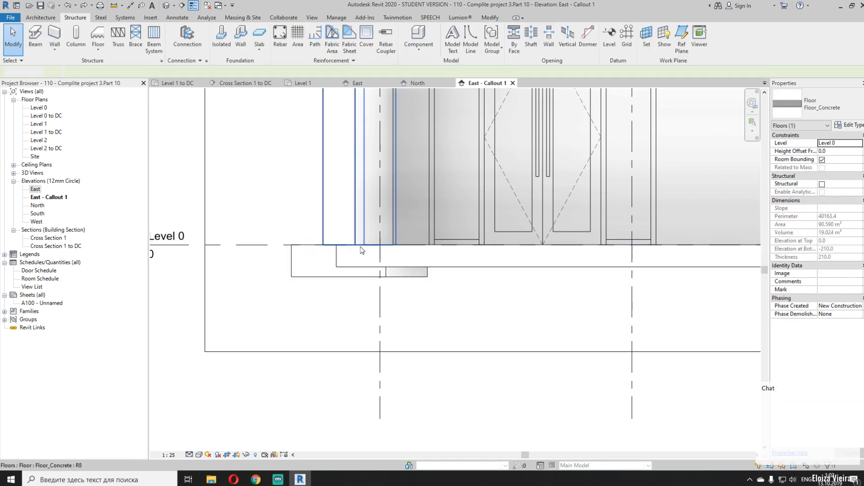
click(360, 257)
click(269, 52)
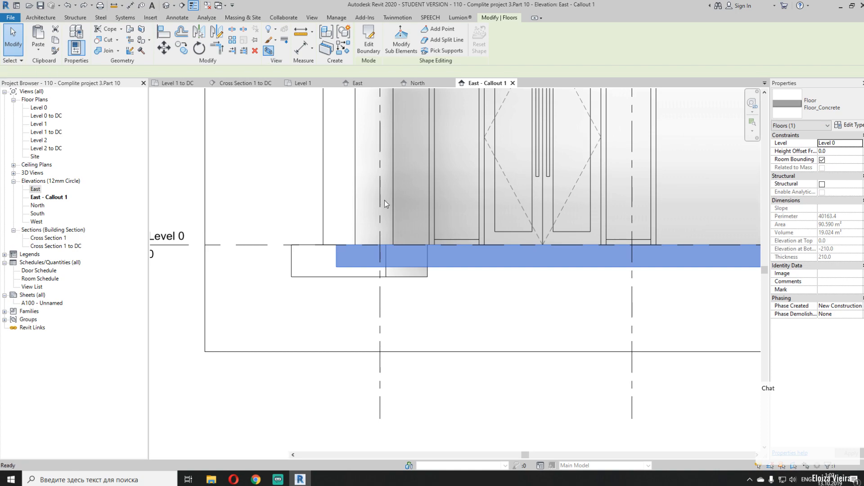
Examine the pad, topography and retaining walls around the Level 0 slab in the section-boxed 3D view
key(Escape)
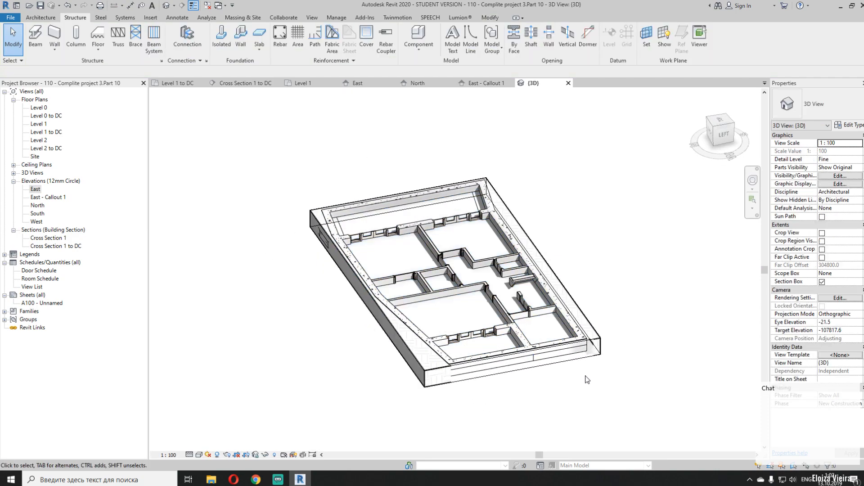
shift+middle_drag(562, 337, 434, 326)
scroll(593, 371, up, 5)
click(433, 324)
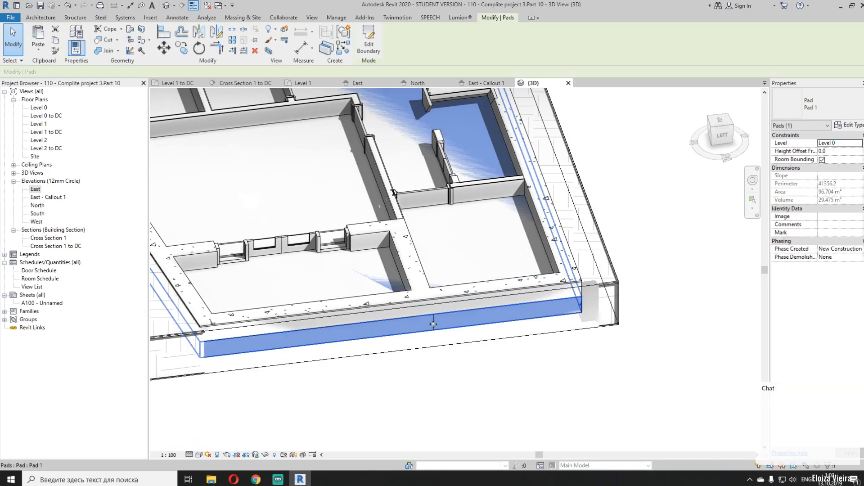
click(269, 314)
shift+middle_drag(270, 315, 315, 374)
click(552, 379)
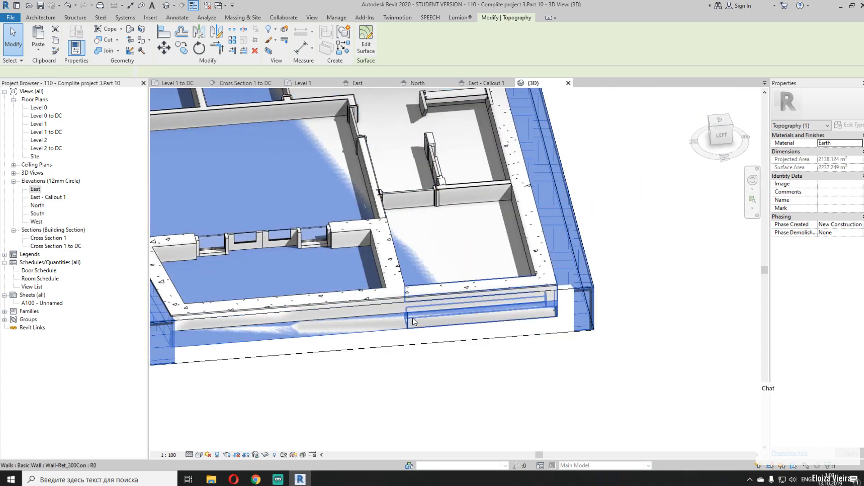
shift+middle_drag(554, 382, 451, 295)
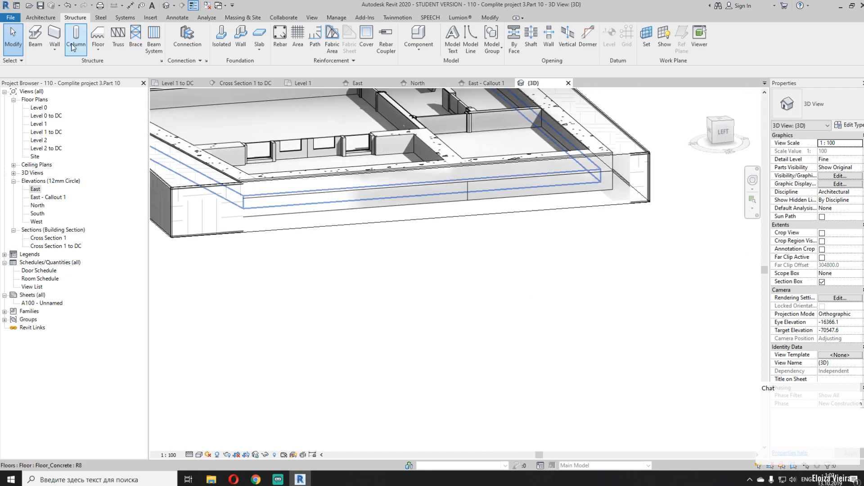
Place Standard wall foundations under the two adjoining retaining walls along the near edge of the sectioned model
click(215, 36)
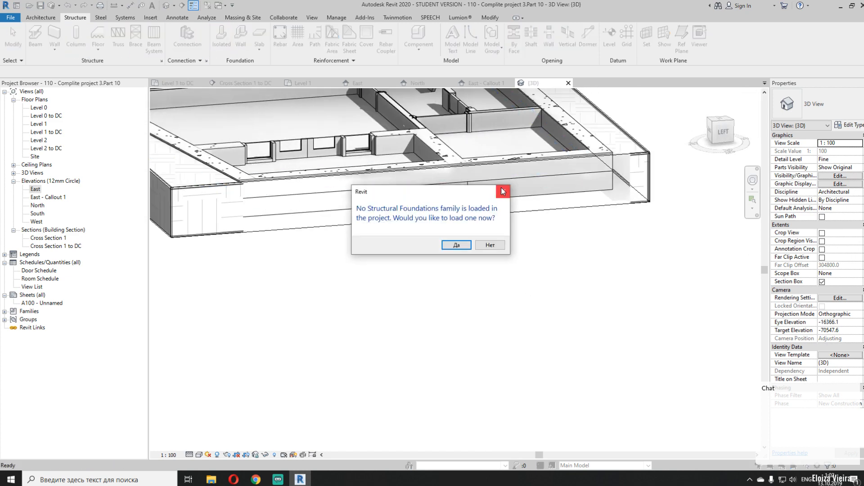
click(503, 192)
click(241, 36)
click(452, 191)
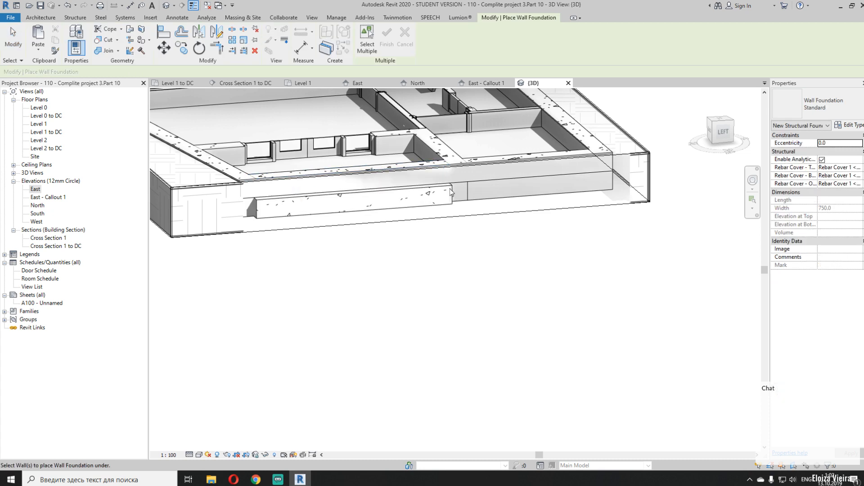
click(474, 180)
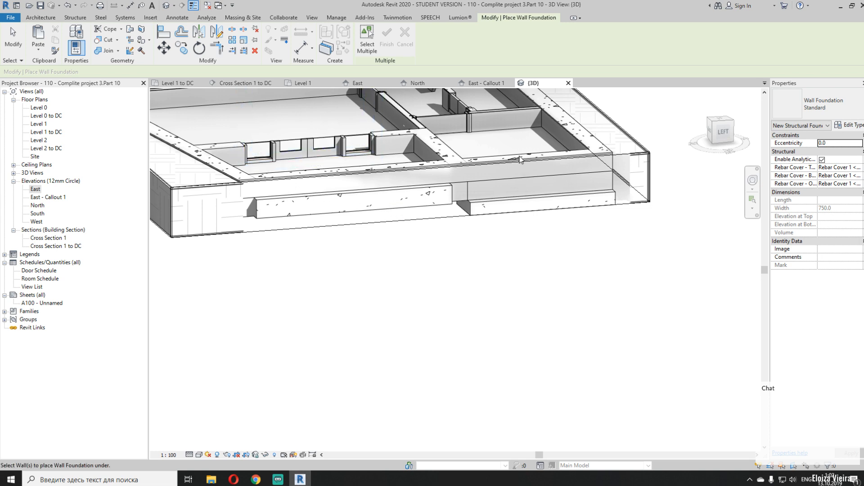
key(Escape)
key(Escape)
Delete the wall foundation under the shorter near-edge retaining wall and place a Standard one there again
click(513, 193)
key(Delete)
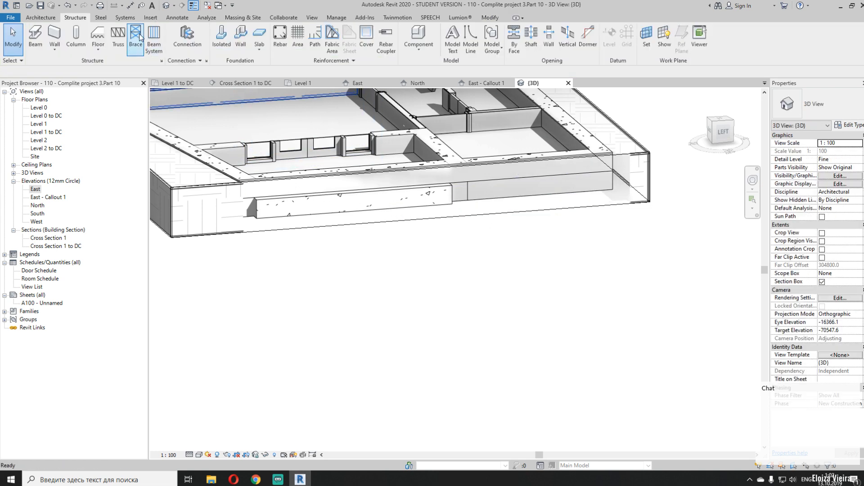
click(240, 35)
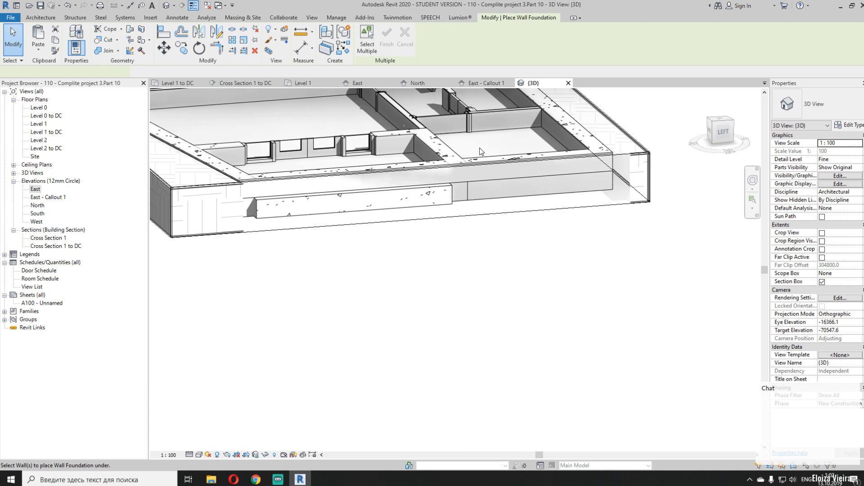
click(509, 174)
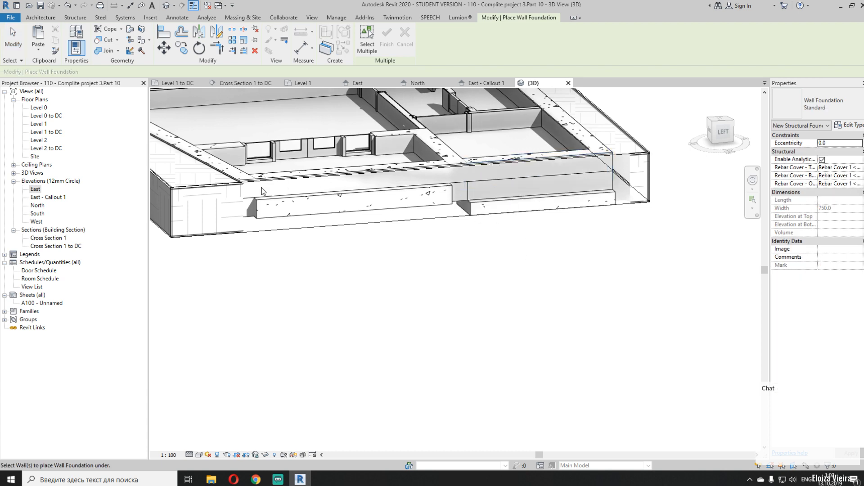
Place a wall foundation at the far end of the longer near-edge wall and delete the one under the shorter wall
click(243, 189)
key(Escape)
key(Escape)
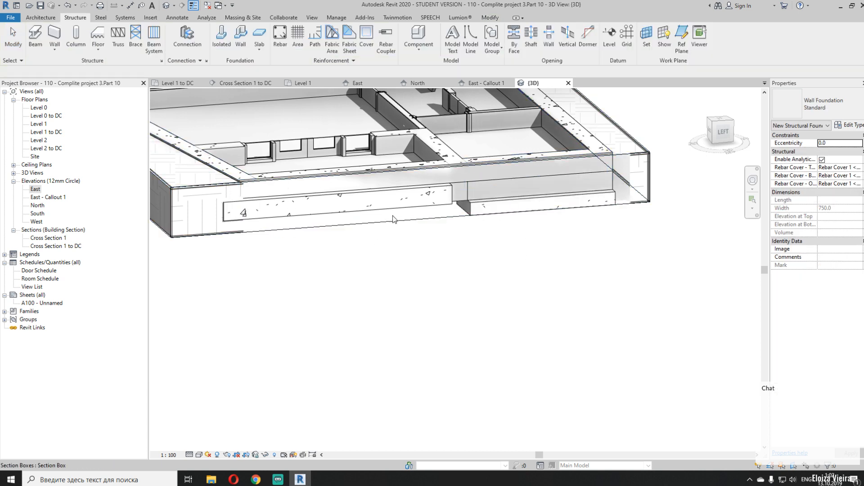
click(516, 207)
key(Escape)
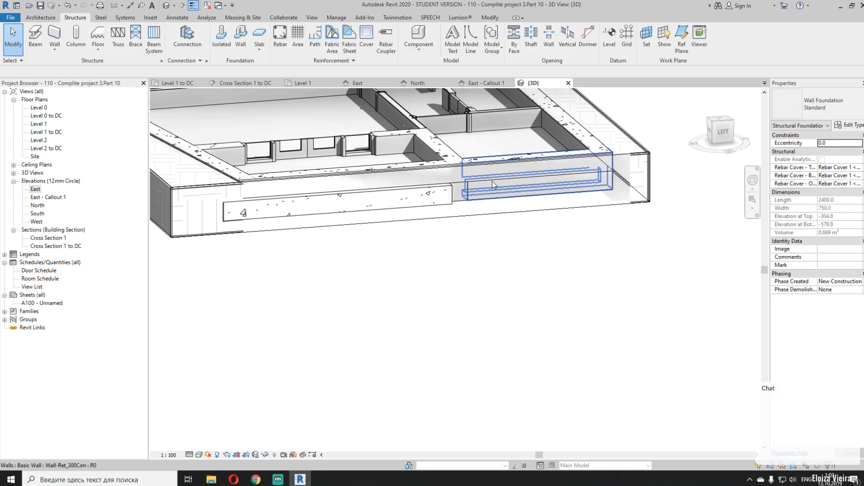
Return to the East - Callout 1 view and review the foundations, slab and level lines
click(484, 84)
scroll(506, 359, down, 3)
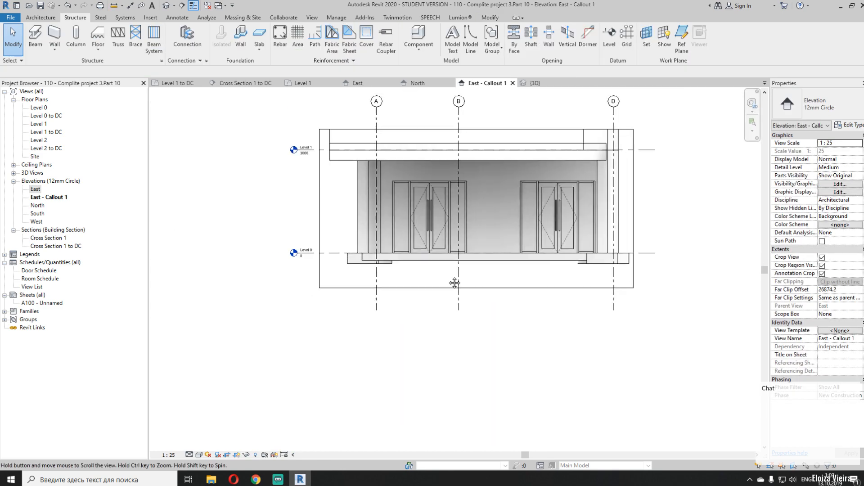
middle_drag(529, 295, 512, 297)
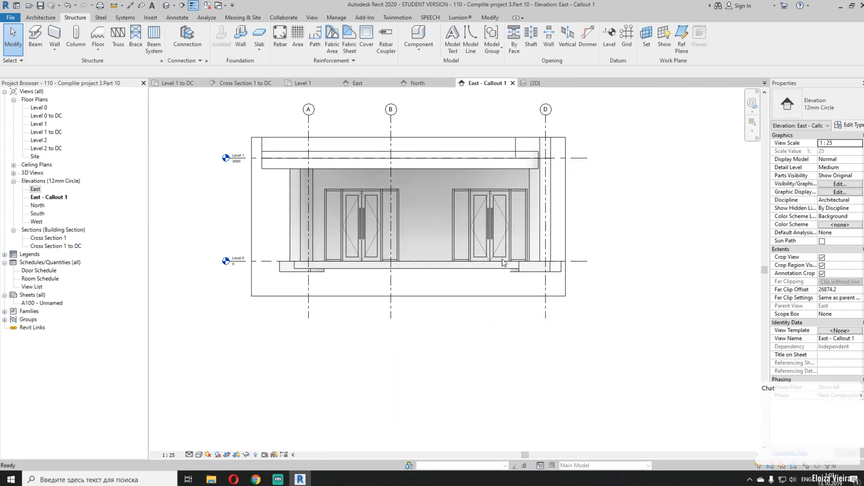
scroll(405, 234, up, 3)
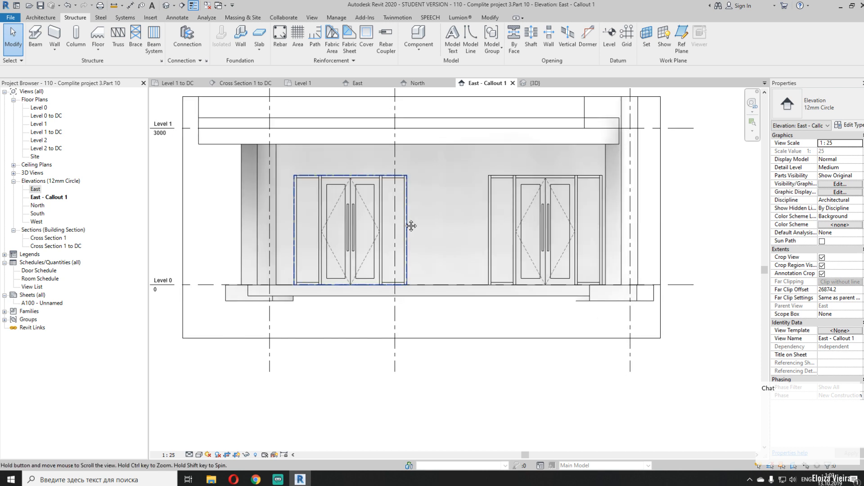
click(662, 154)
scroll(661, 156, down, 4)
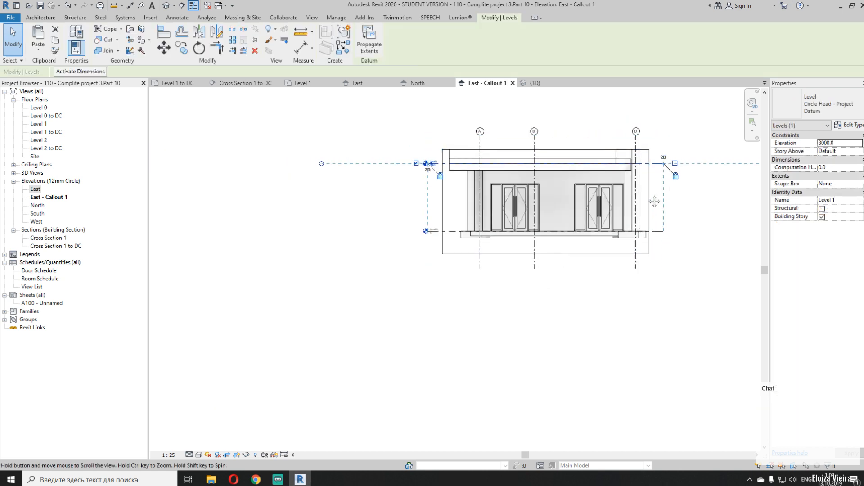
scroll(574, 196, up, 2)
key(Escape)
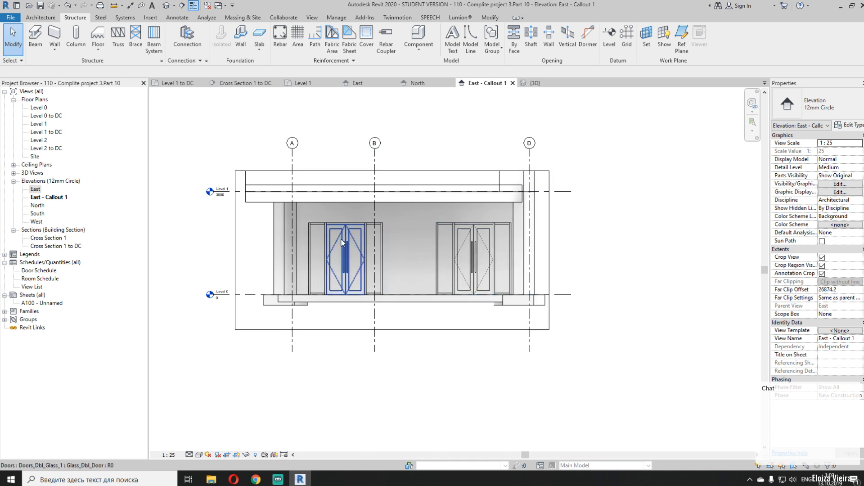
scroll(273, 223, up, 2)
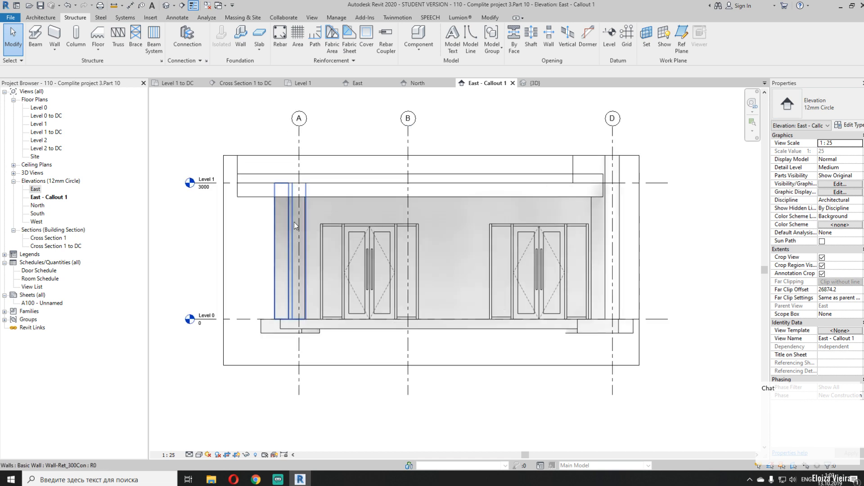
Place an aligned dimension string across grids A, B and D between the grid heads and the crop boundary
click(40, 17)
click(172, 18)
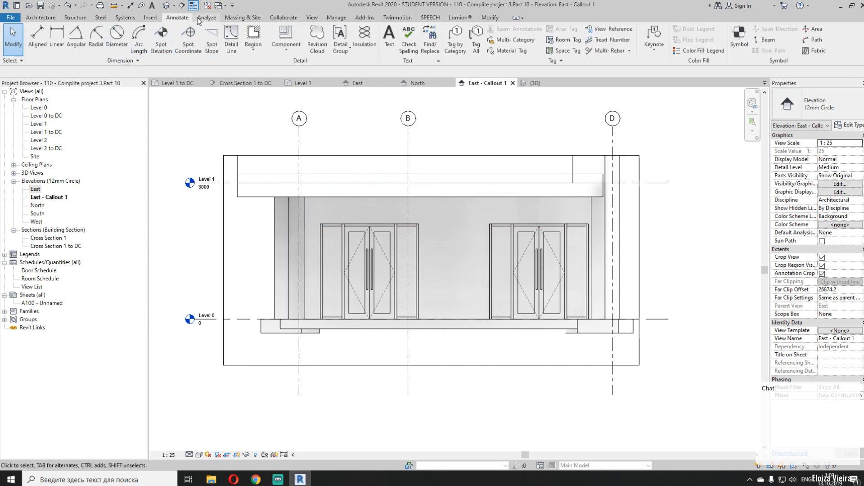
click(130, 5)
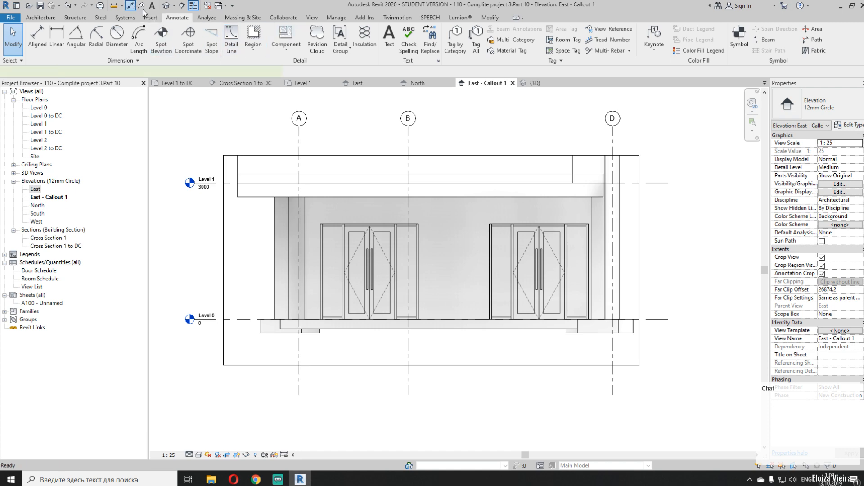
click(299, 147)
click(408, 147)
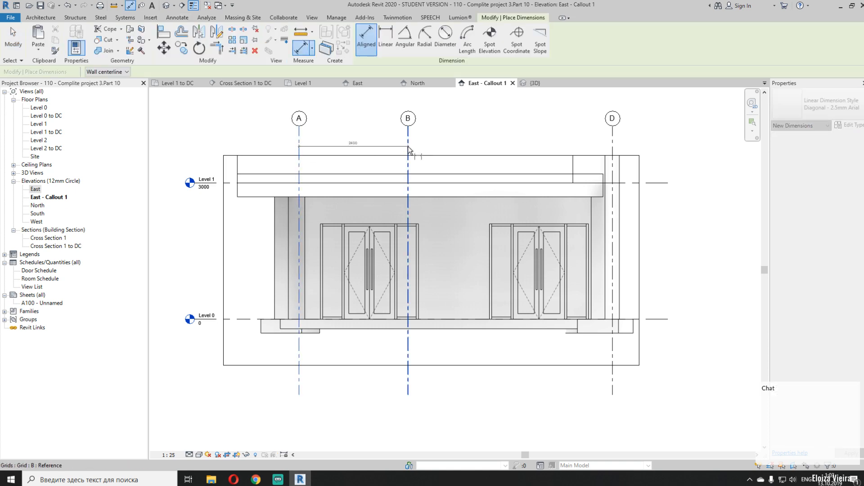
click(612, 150)
click(614, 139)
key(Escape)
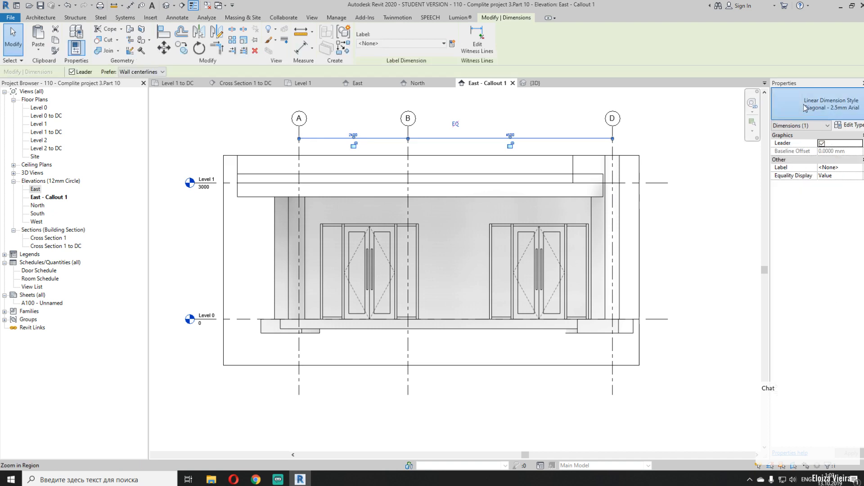
Change the grid dimension string to a linear dimension style with larger, bold text
click(805, 108)
click(783, 261)
click(658, 240)
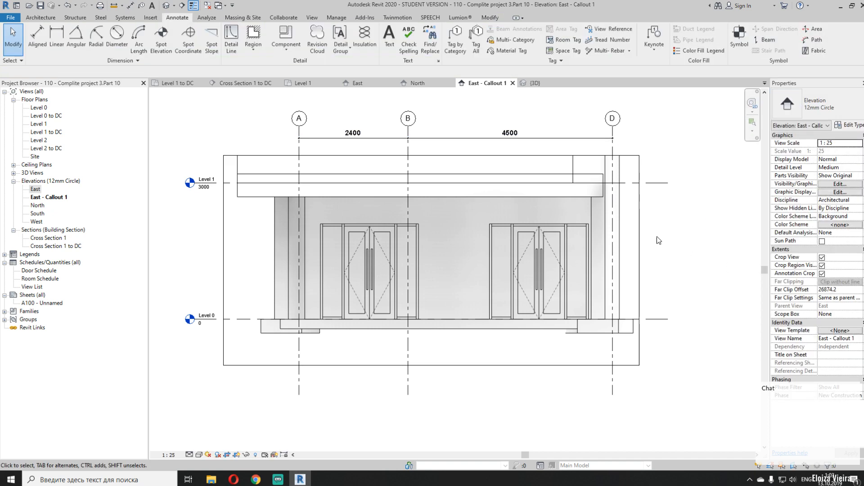
Place a spot elevation with a leader on the Level 0 floor line between the two storefront doors
click(162, 45)
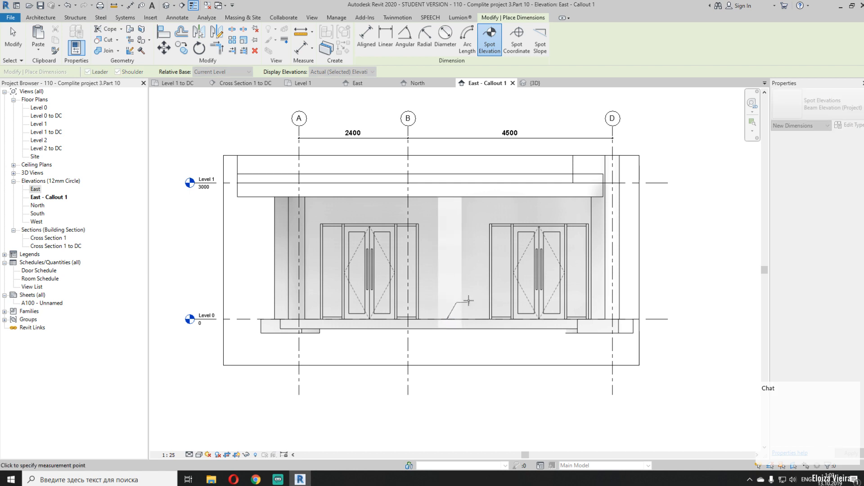
click(469, 301)
key(Escape)
key(Escape)
scroll(473, 306, up, 3)
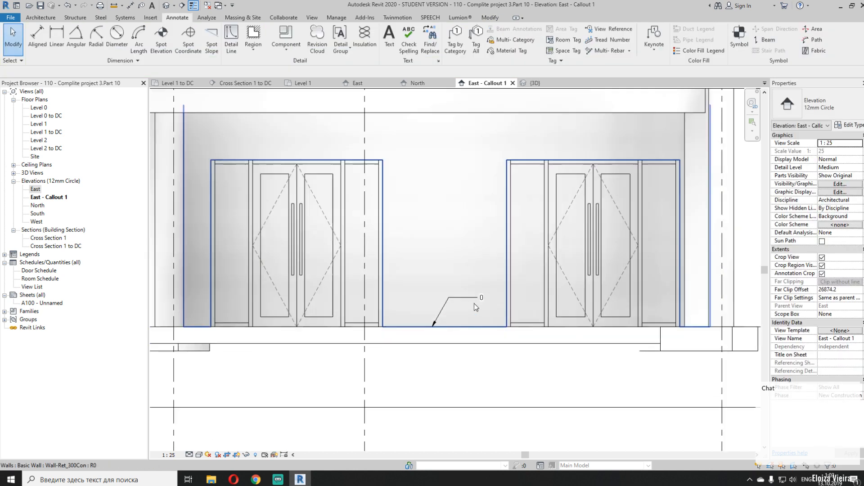
scroll(570, 300, down, 4)
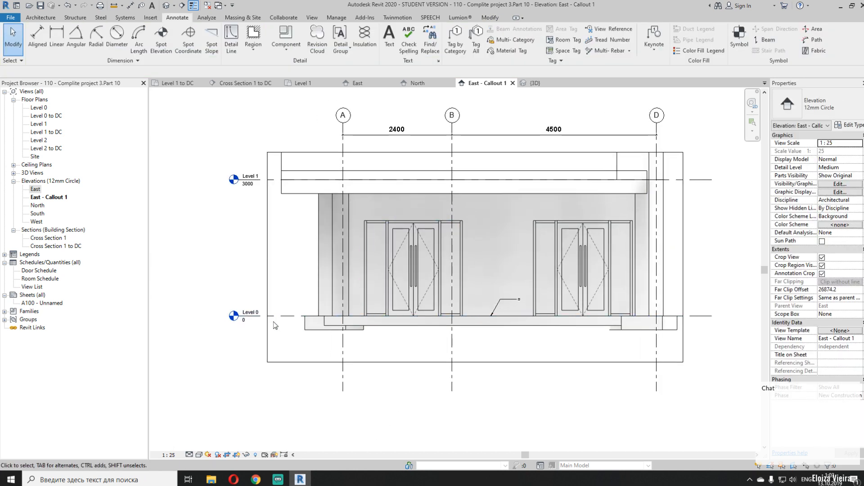
Place a spot elevation with a leader at the top corner of the storefront frame near grid B
scroll(579, 220, up, 3)
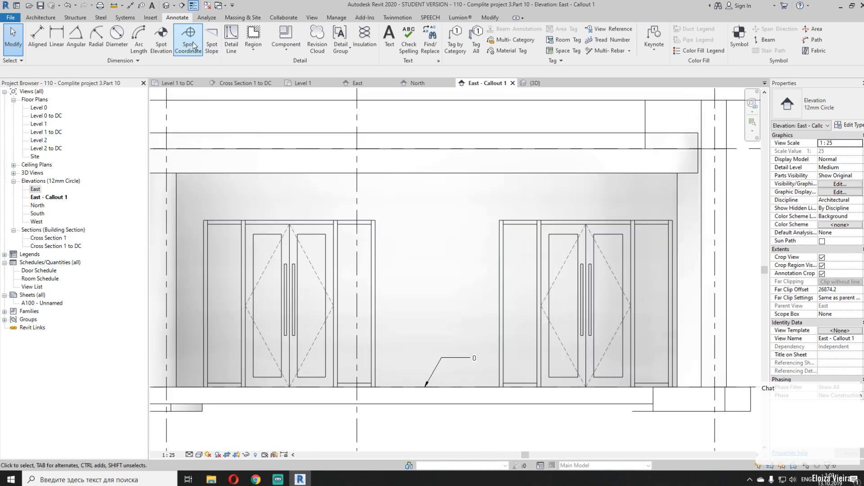
click(161, 37)
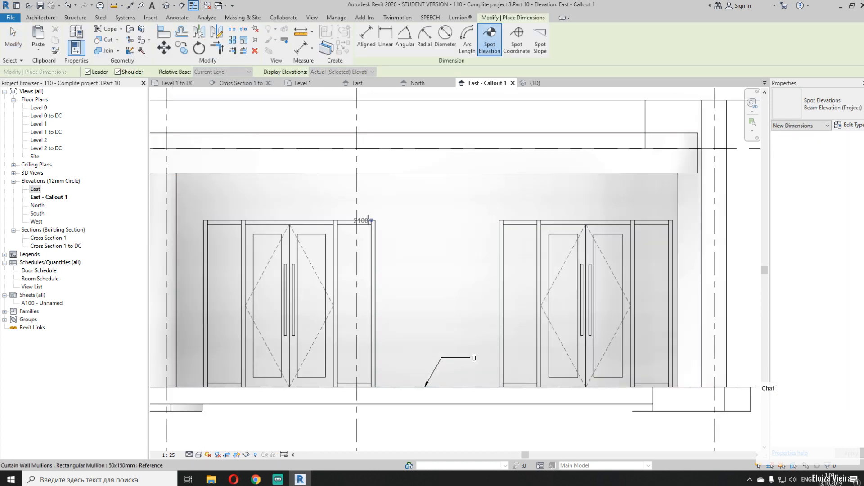
click(373, 219)
click(377, 207)
click(414, 208)
key(Escape)
key(Escape)
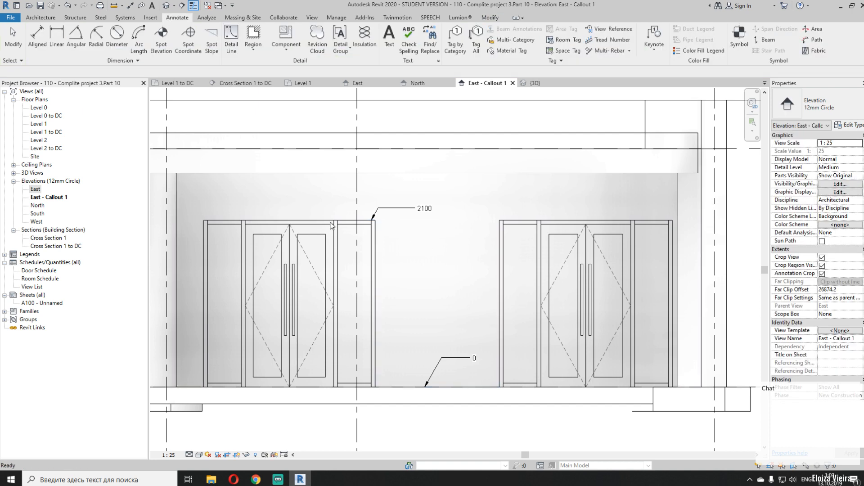
middle_drag(374, 313, 407, 300)
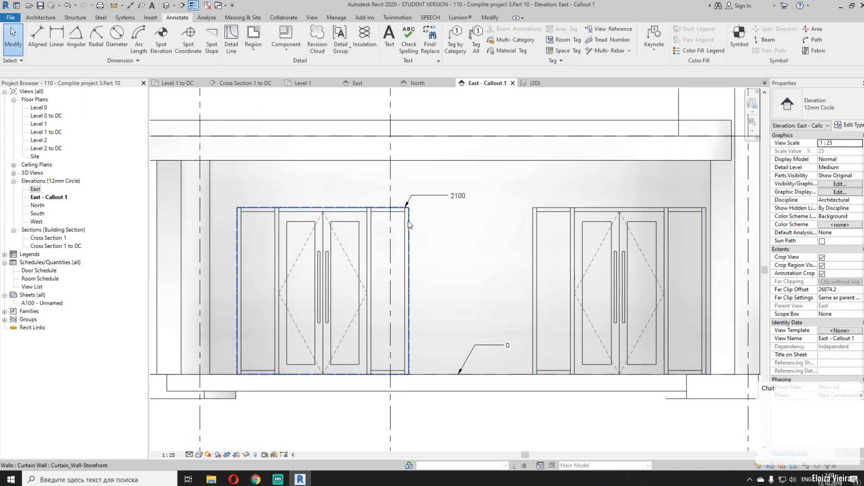
scroll(413, 257, down, 2)
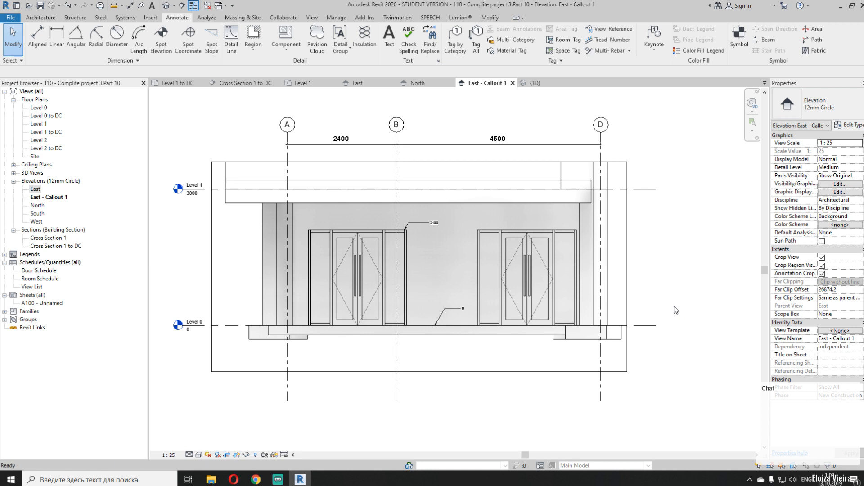
middle_drag(535, 250, 492, 251)
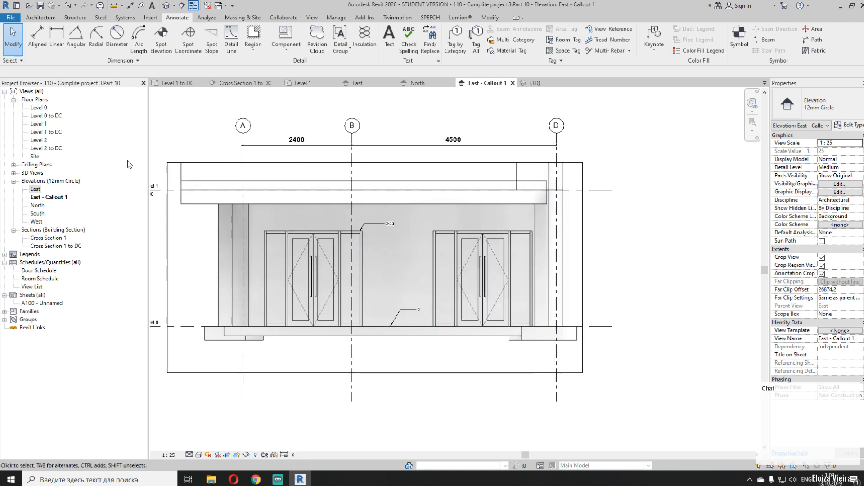
Rename the East - Callout 1 view to Detail View 1
right_click(43, 198)
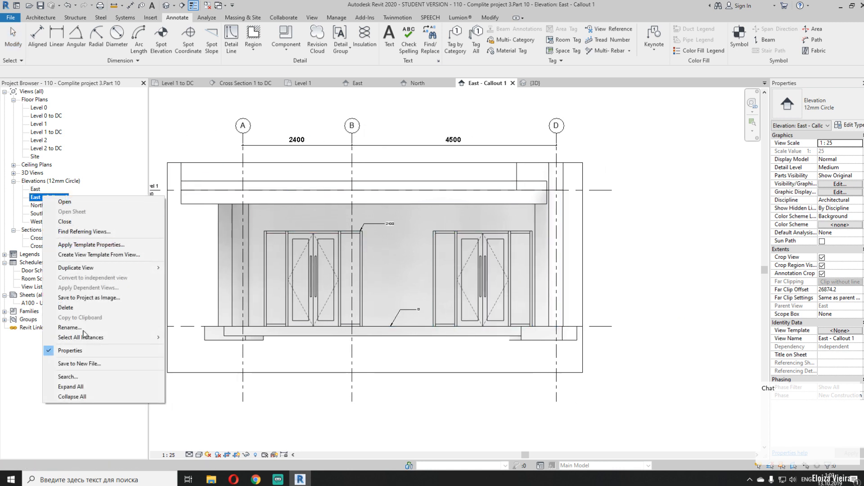
click(92, 328)
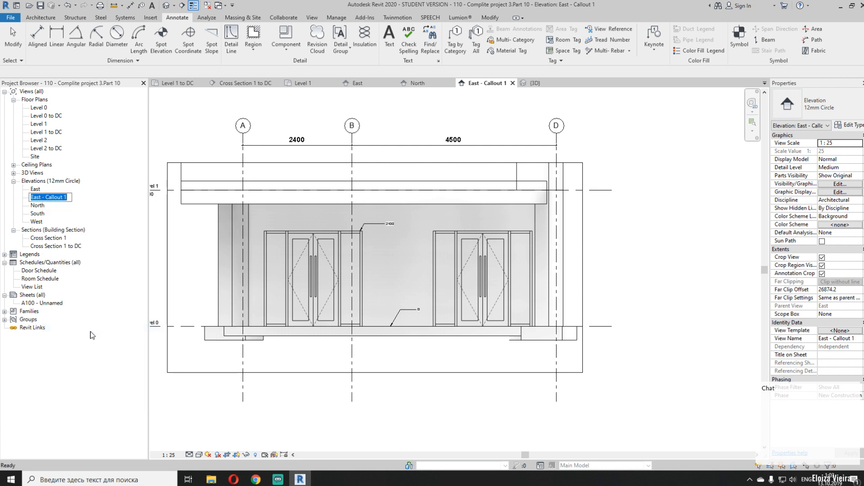
text(Detail View)
click(687, 264)
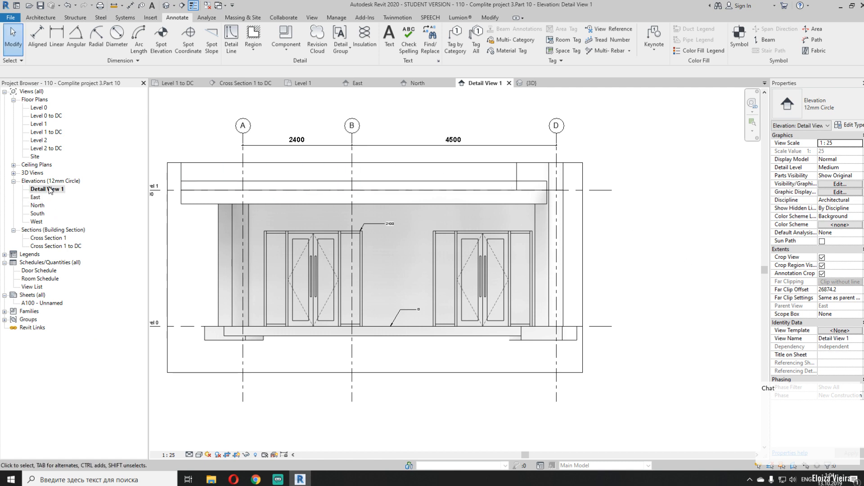
Create a new drafting view named Wall at 1:10 scale
click(416, 83)
scroll(477, 270, up, 4)
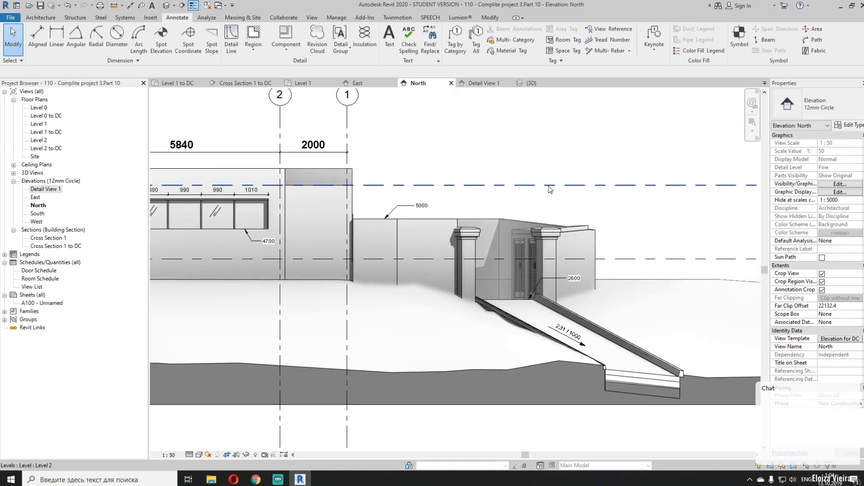
mouse_move(434, 183)
middle_down()
mouse_move(587, 168)
mouse_move(572, 181)
middle_up()
click(312, 17)
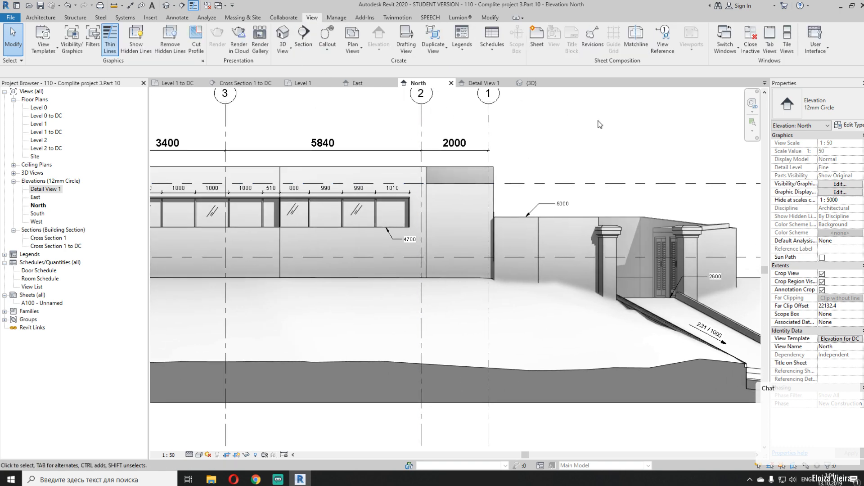
middle_drag(598, 124, 539, 152)
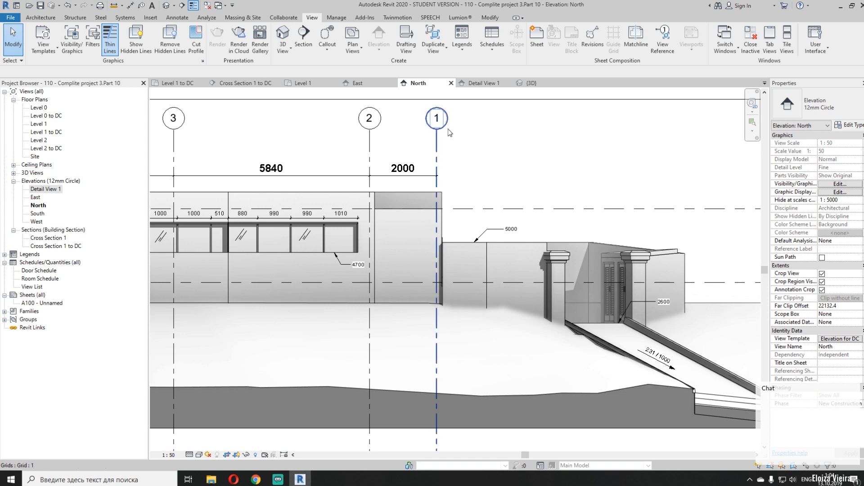
middle_drag(439, 131, 452, 141)
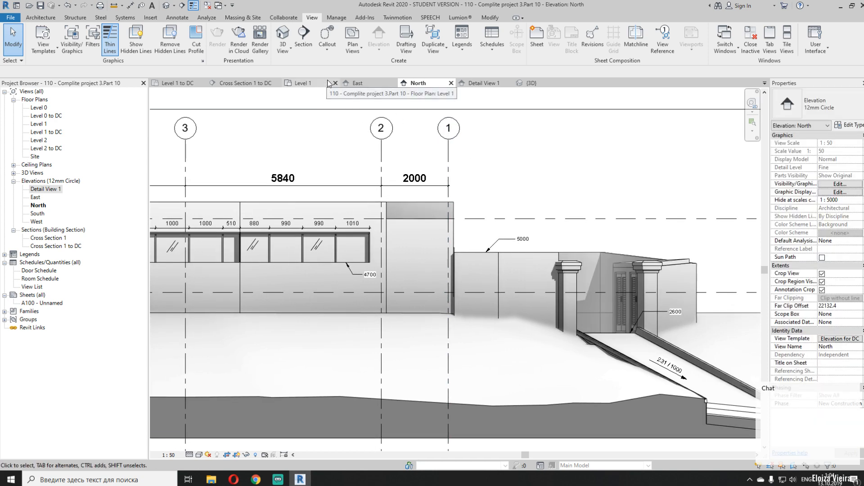
click(324, 52)
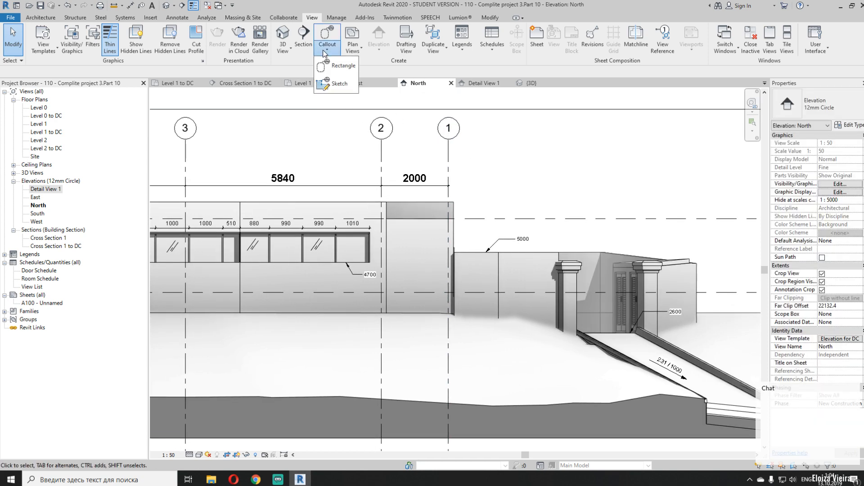
click(406, 38)
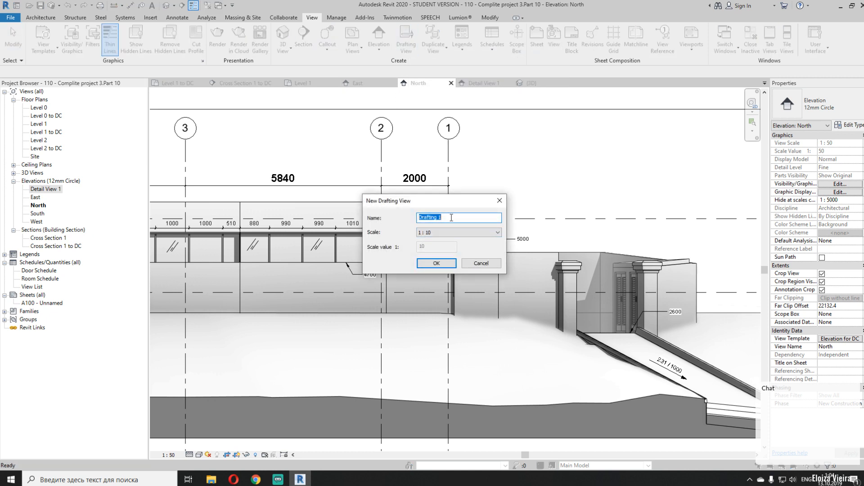
text(Wall)
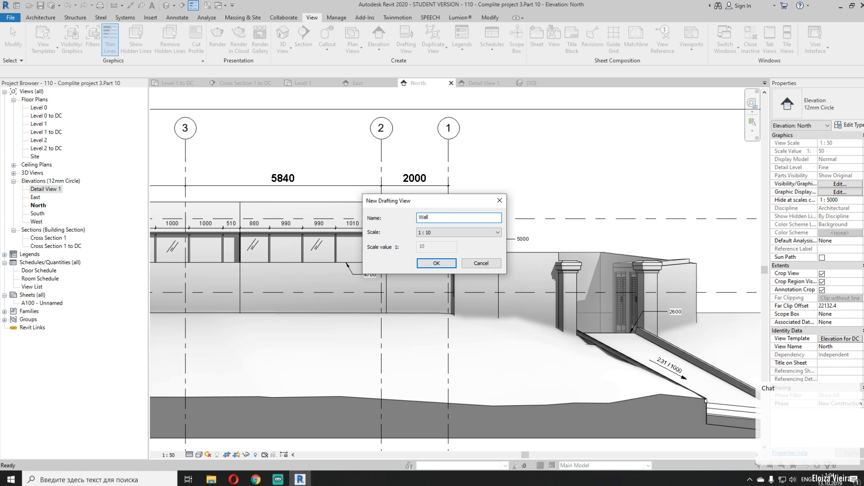
click(439, 263)
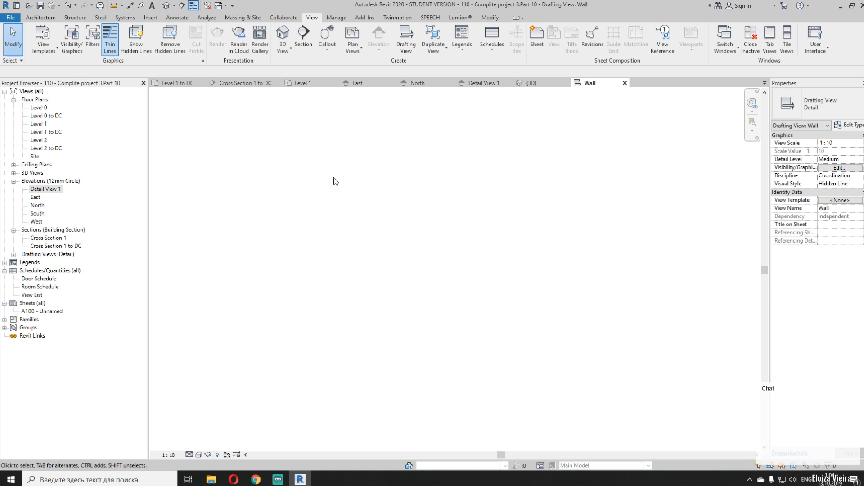
click(41, 18)
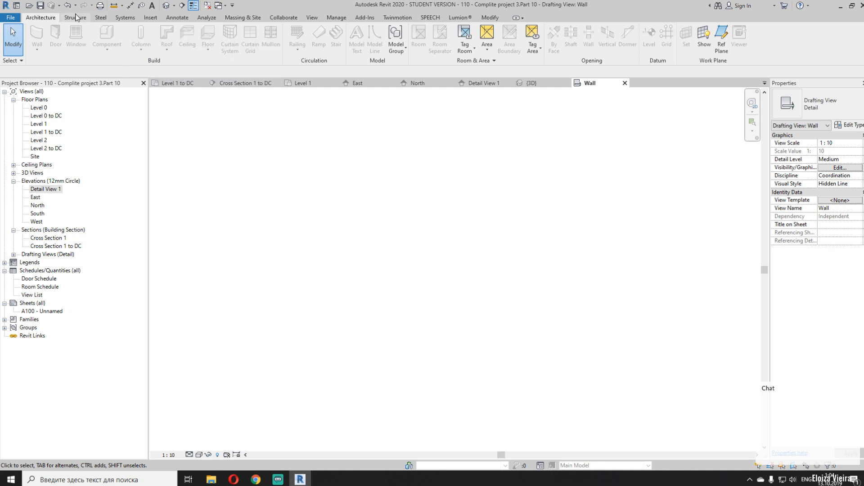
click(177, 19)
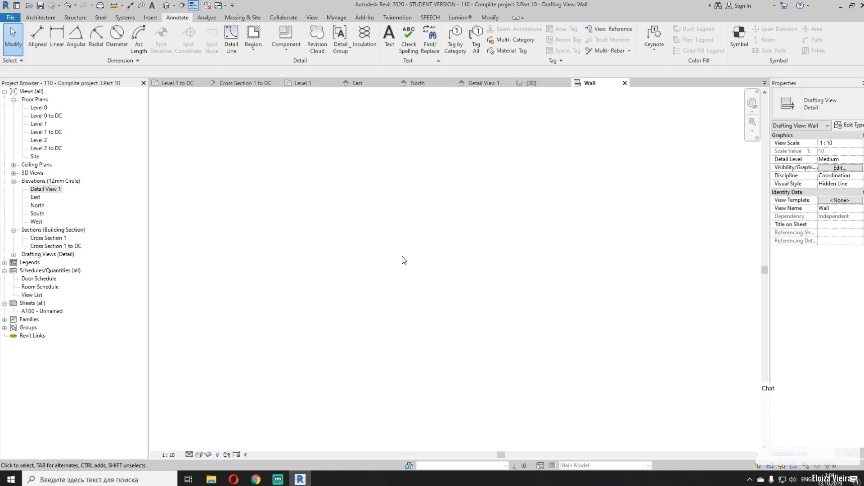
Switch to the Opera browser and bring up a Google search page
click(233, 480)
click(205, 7)
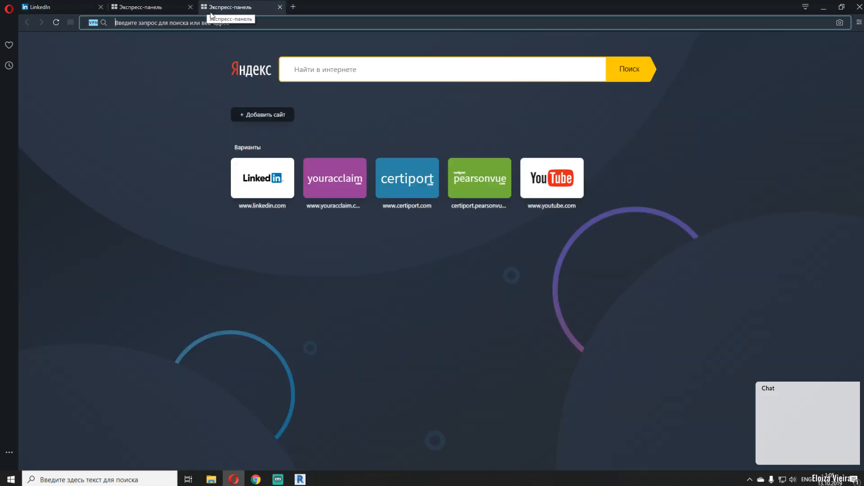
text(gool)
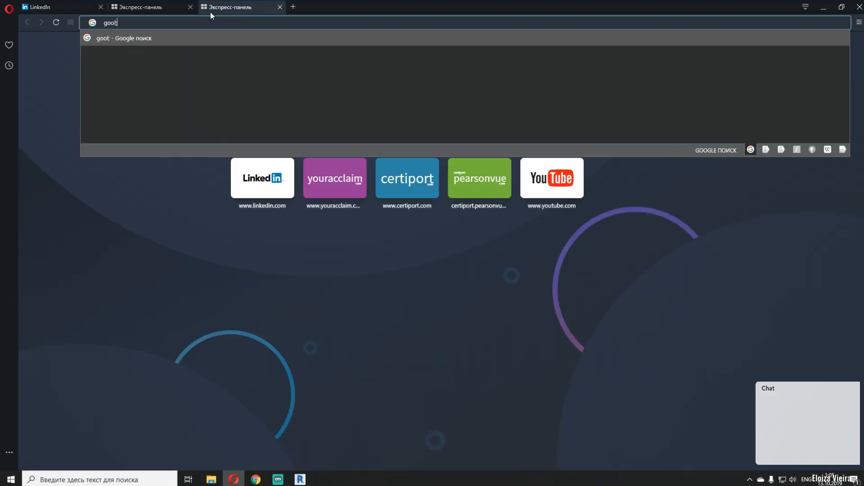
text(e)
key(Return)
Search Google for "wall detail .dwg"
click(145, 53)
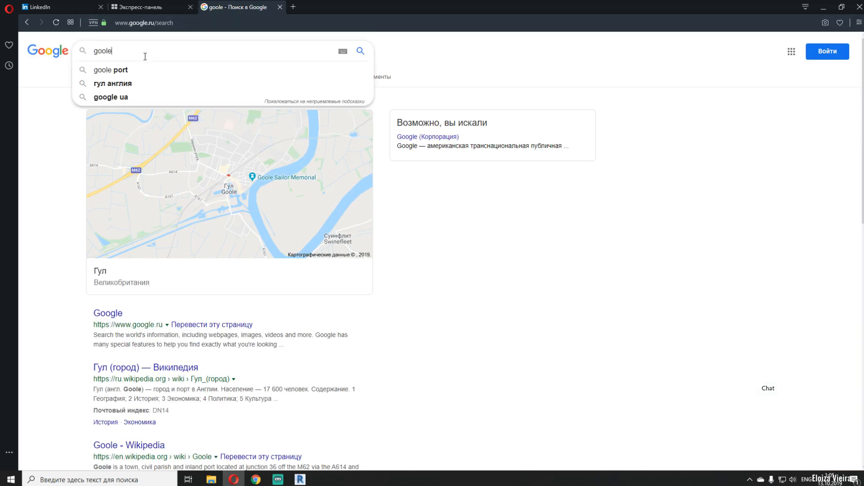
key(BackSpace)
key(BackSpace)
key(BackSpace)
key(BackSpace)
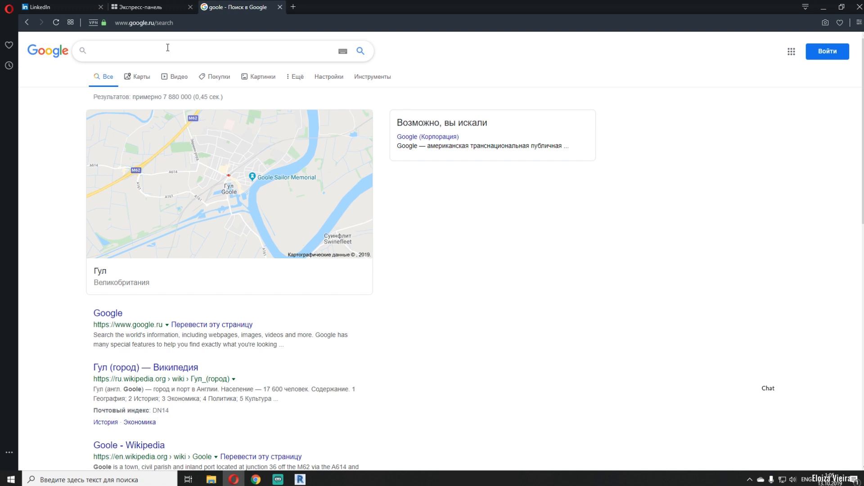
text(wall )
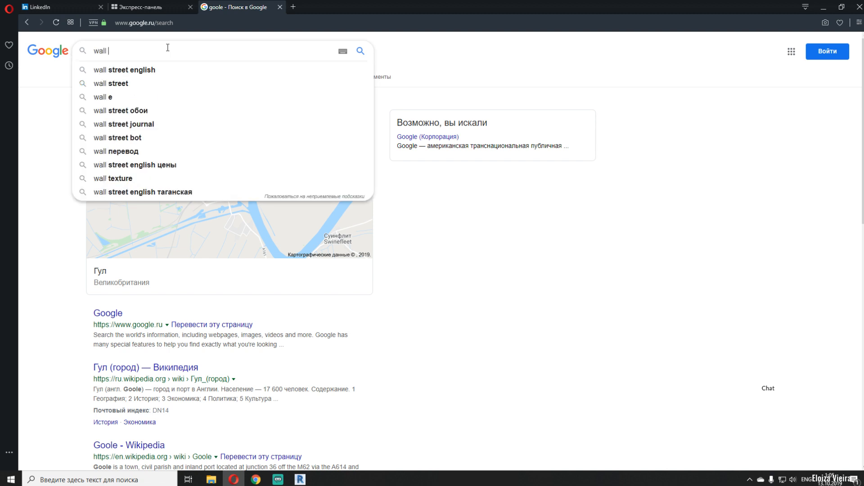
text(detail )
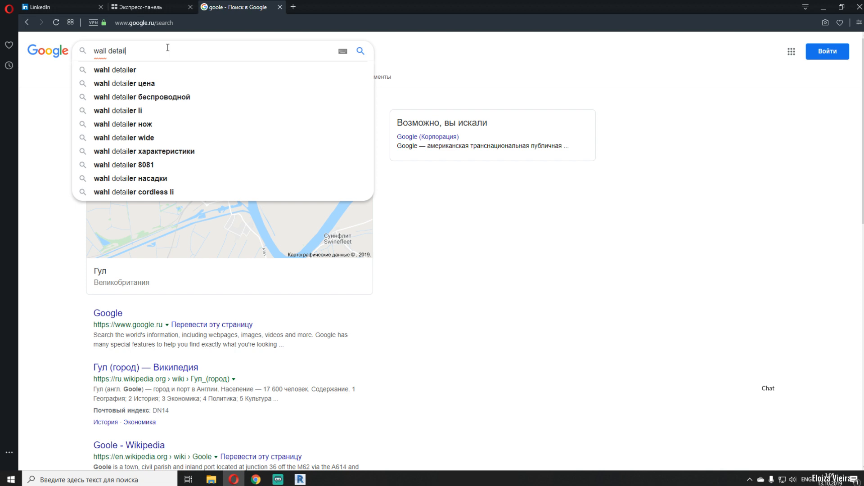
text(.)
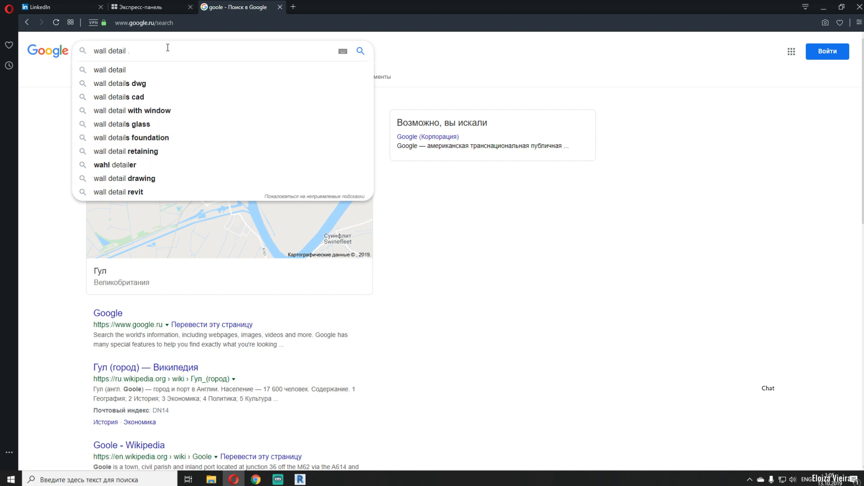
text(dwg)
key(Return)
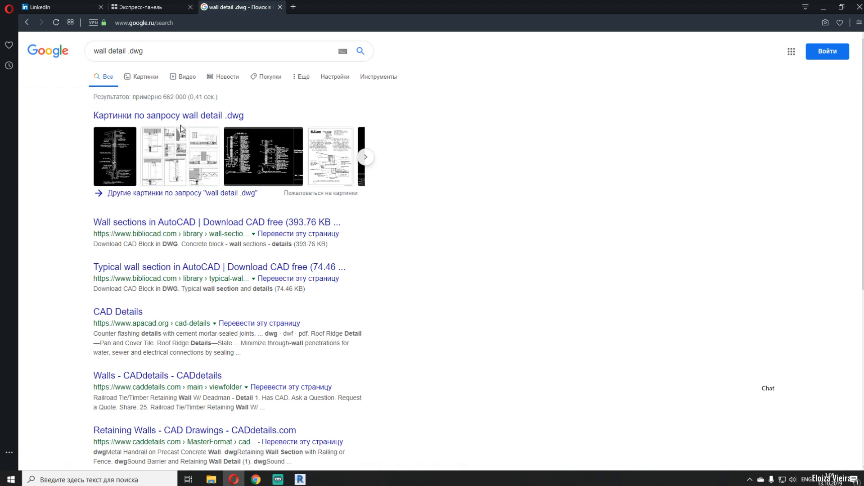
Open the Bibliocad results for Wall sections and Typical wall section to examine their DWG previews
click(286, 223)
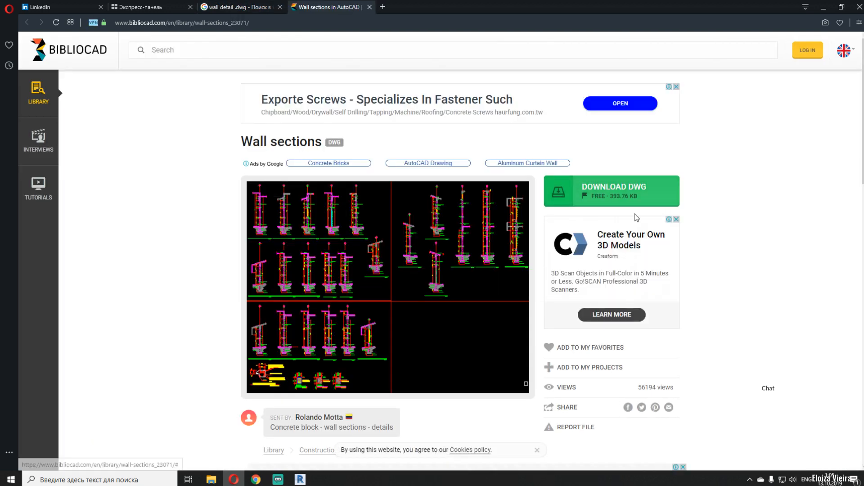
scroll(369, 298, down, 5)
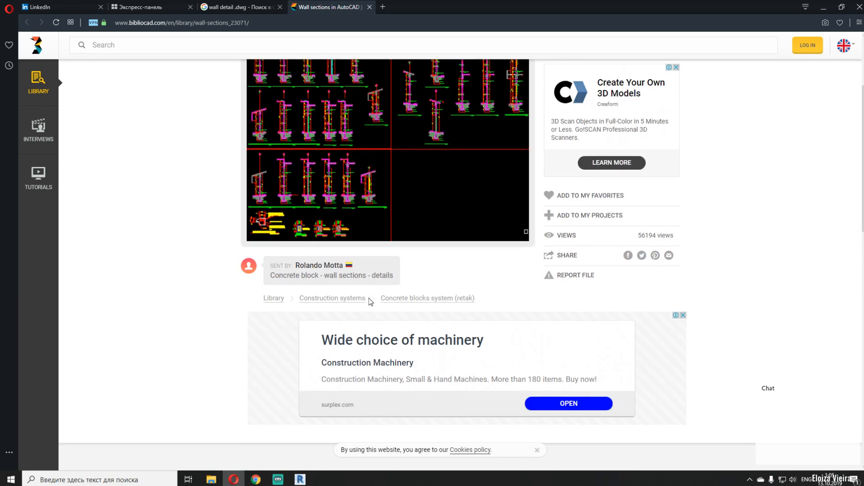
scroll(360, 300, up, 3)
scroll(360, 301, up, 2)
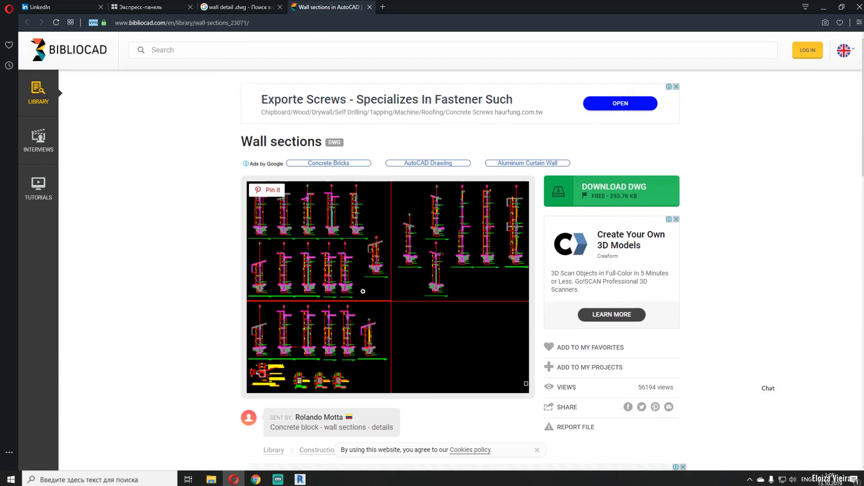
click(237, 5)
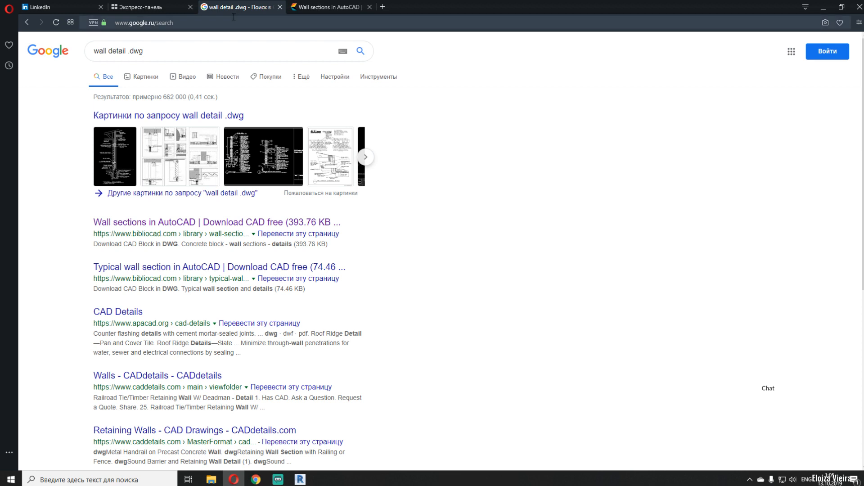
click(234, 267)
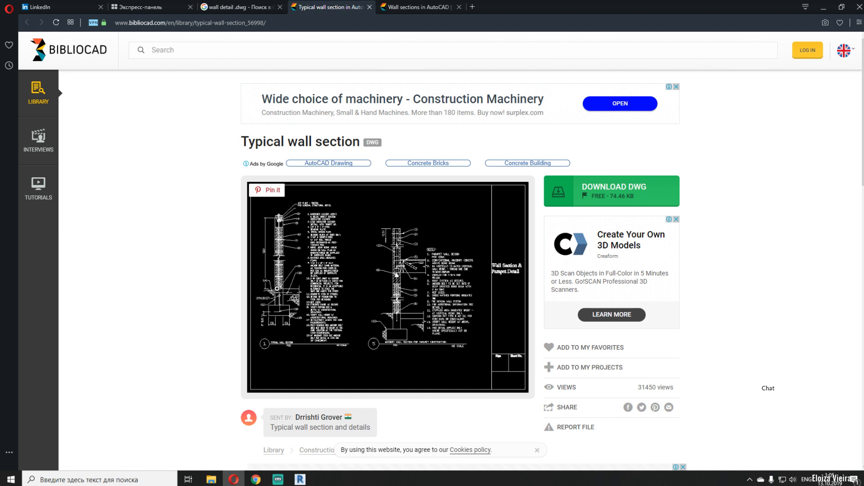
Try to download the Typical wall section DWG through a Facebook or Google login, and dismiss the login
click(649, 203)
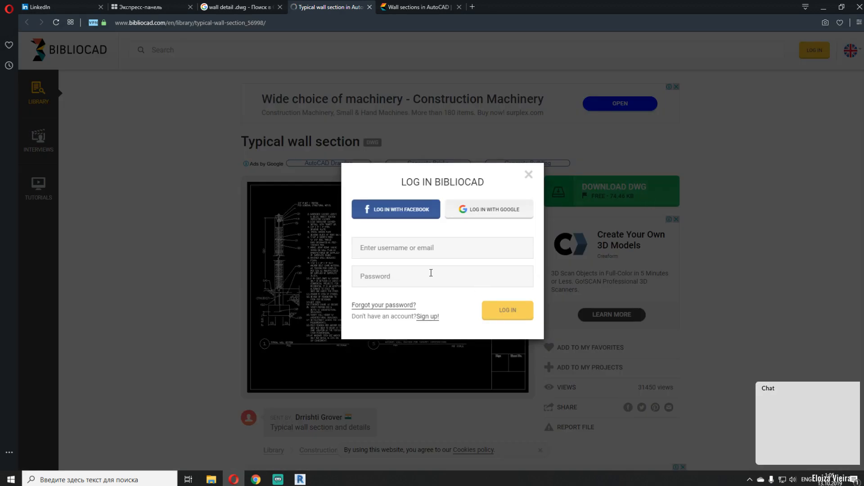
click(428, 214)
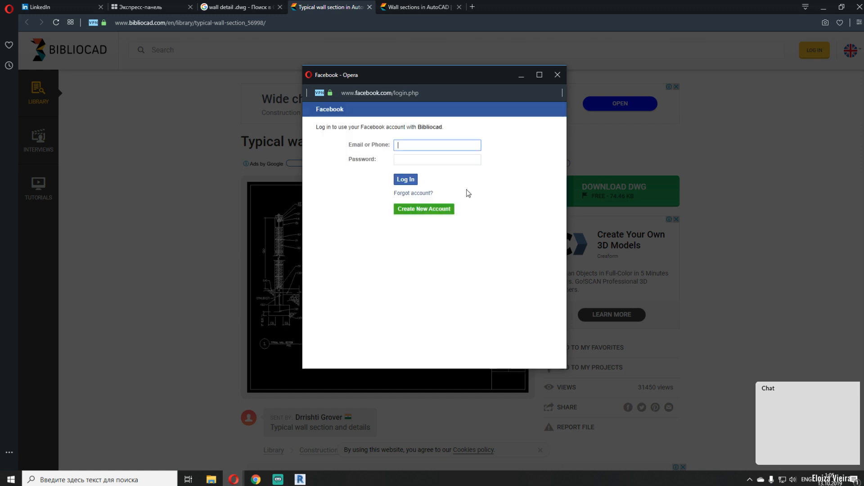
click(557, 75)
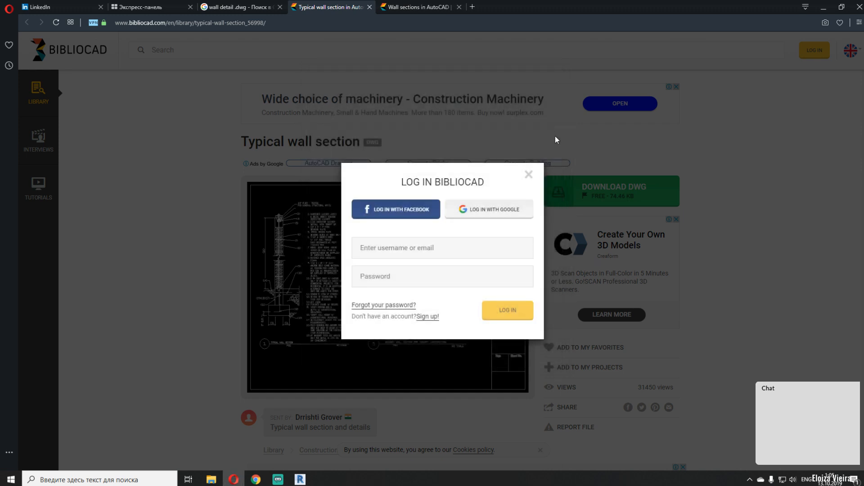
click(508, 210)
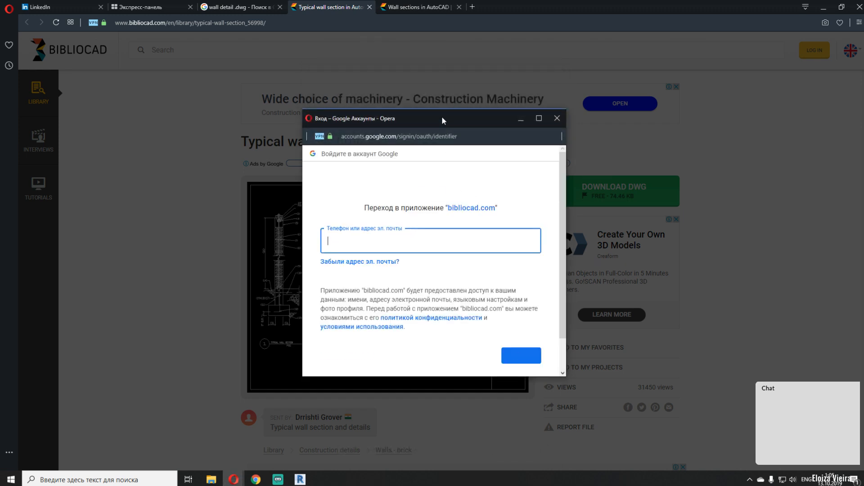
drag(441, 116, 285, 366)
click(396, 362)
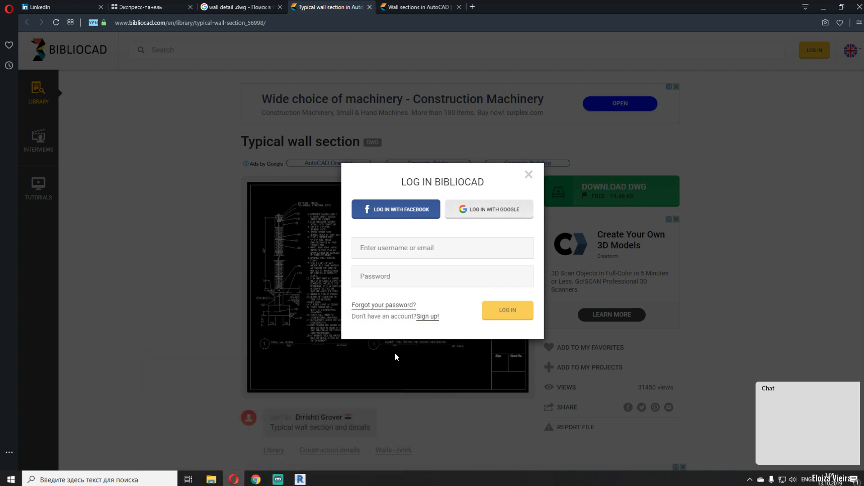
click(528, 175)
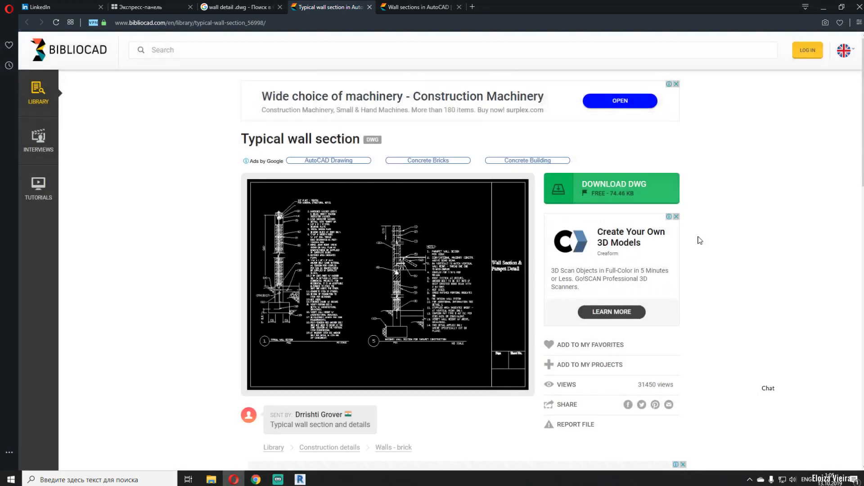
scroll(699, 239, down, 7)
scroll(698, 239, up, 4)
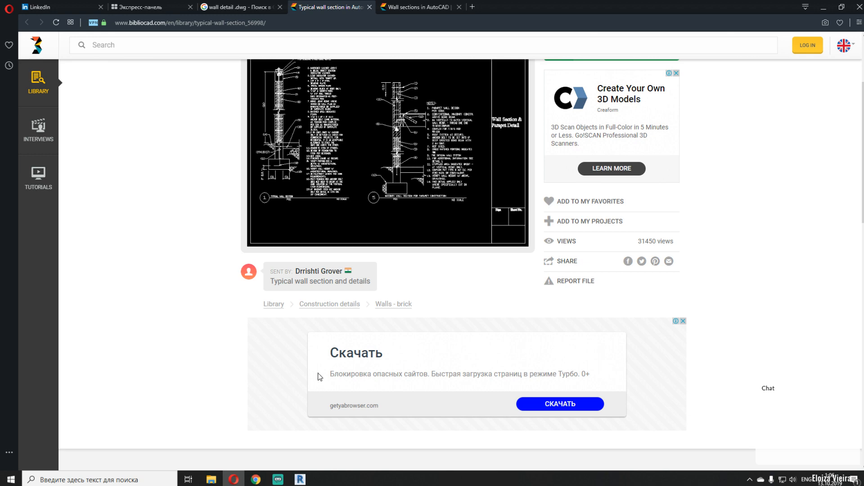
key(alt+Tab)
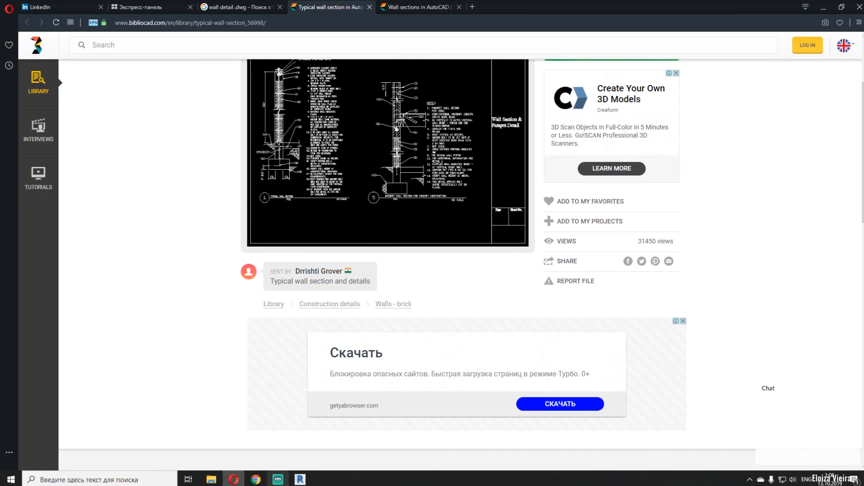
click(278, 479)
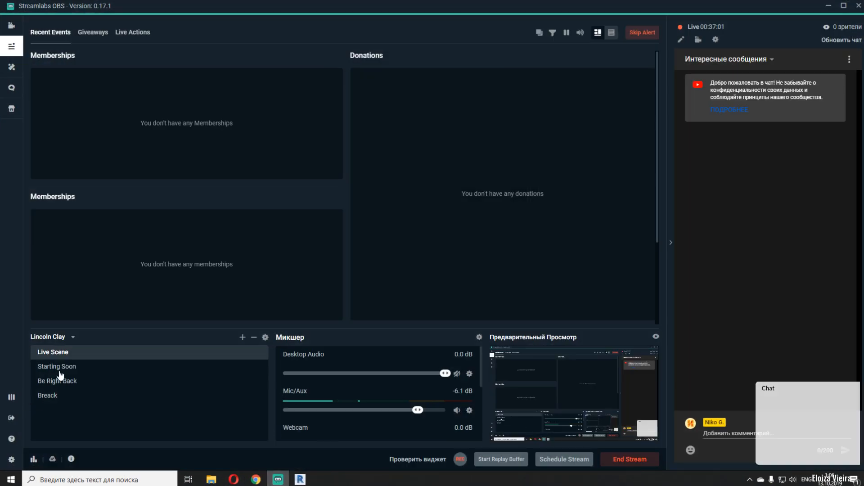
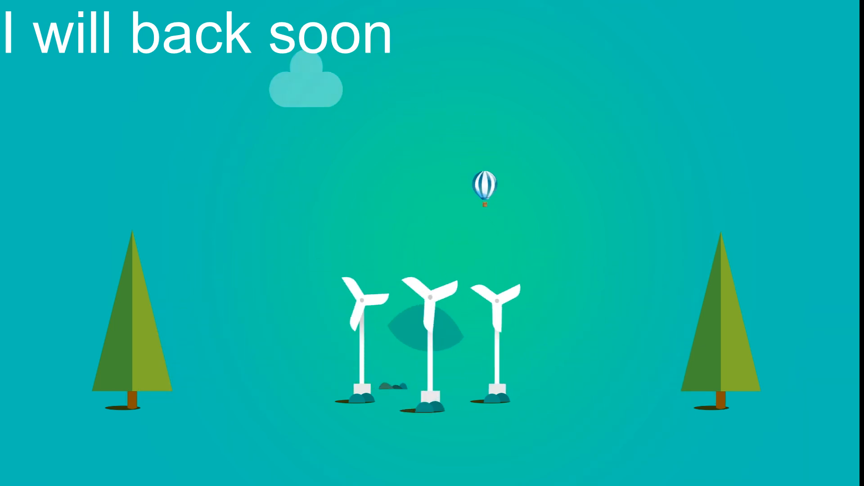
click(95, 356)
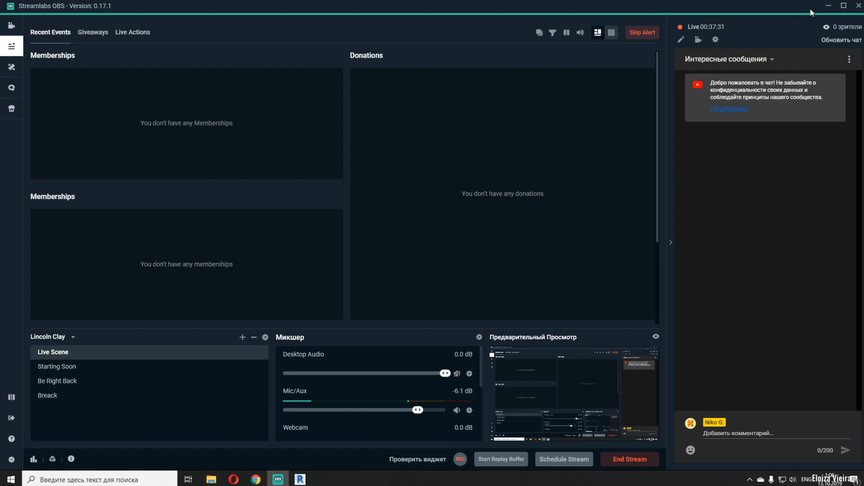
click(827, 7)
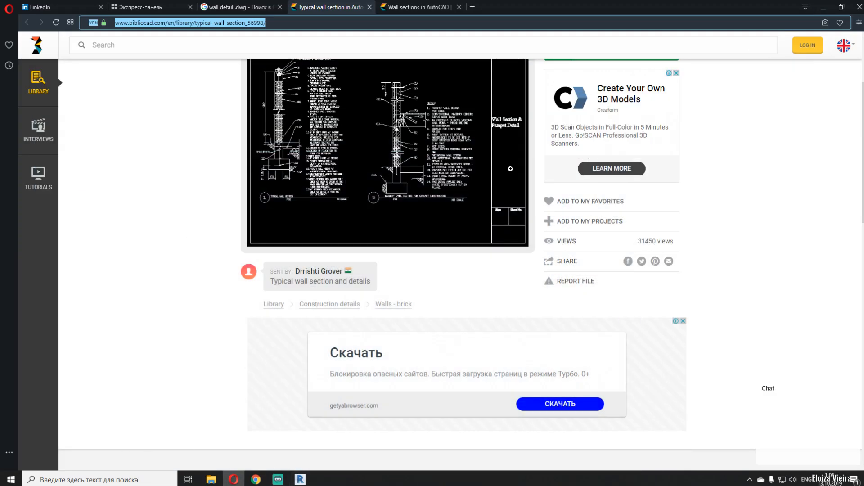
Switch to Revit, start a CAD import into the Wall drafting view, and browse to the desktop folder
click(821, 8)
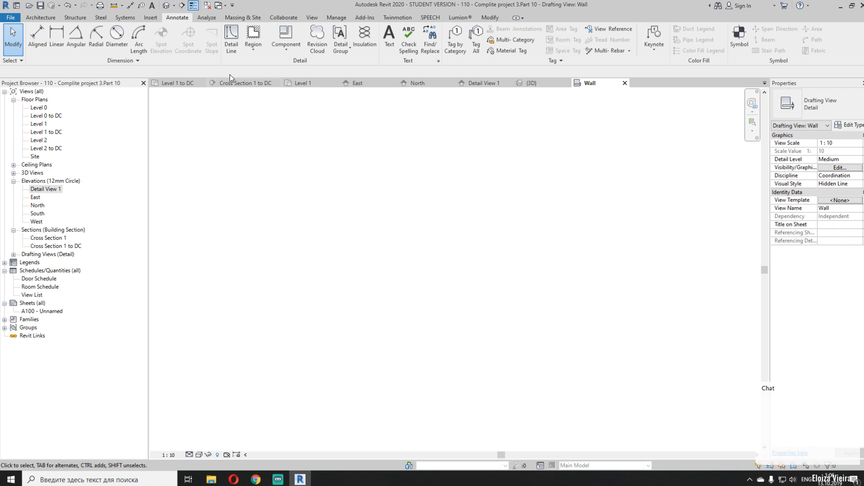
click(150, 18)
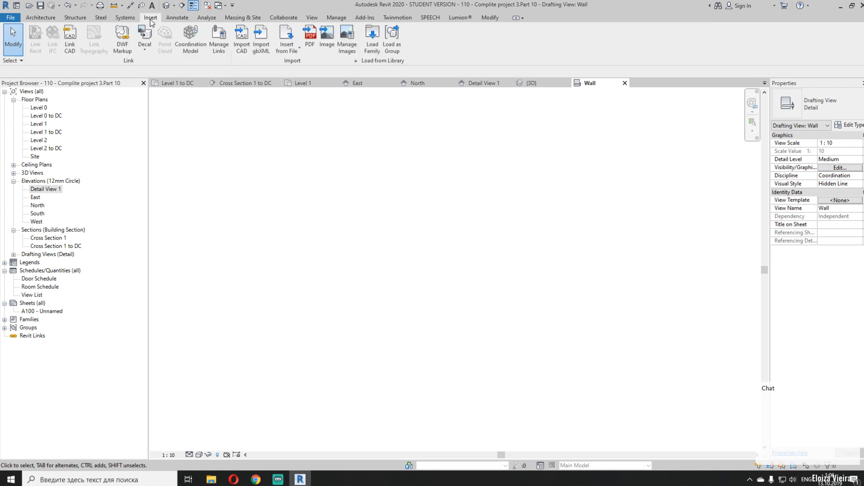
click(243, 40)
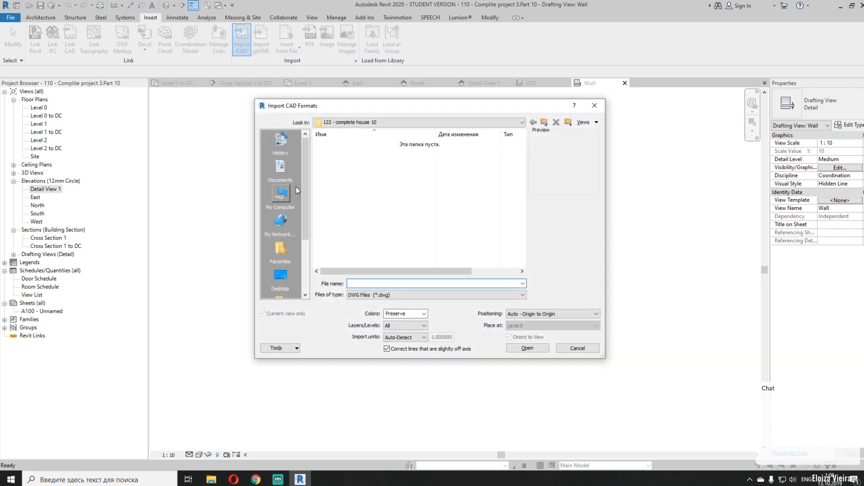
click(280, 276)
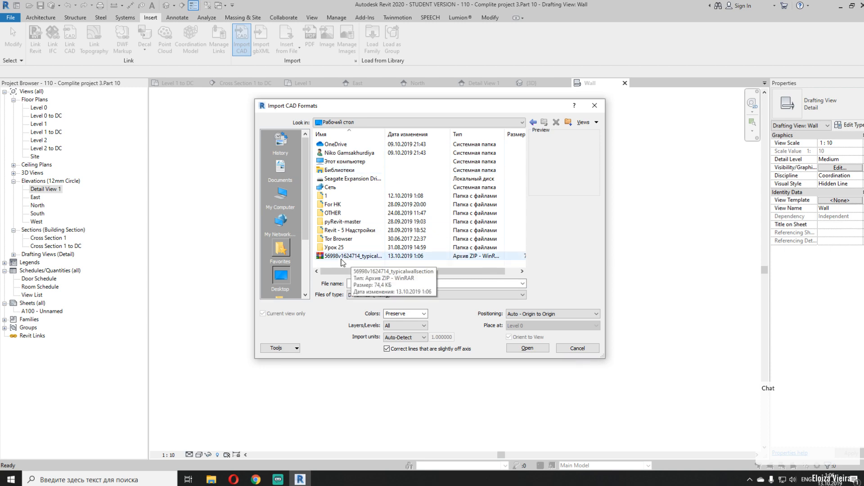
Extract wall section and parapet detail.dwg from the downloaded ZIP archive to the desktop, and move the archive to the Recycle Bin
key(super+d)
double_click(17, 153)
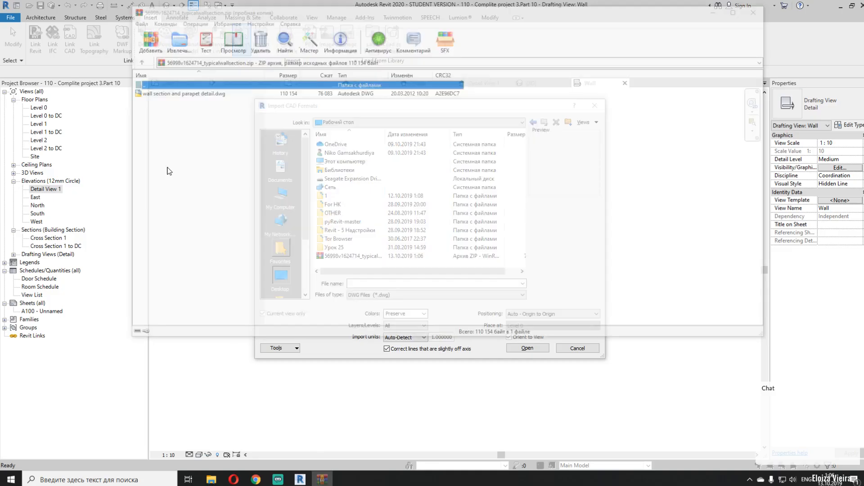
click(607, 95)
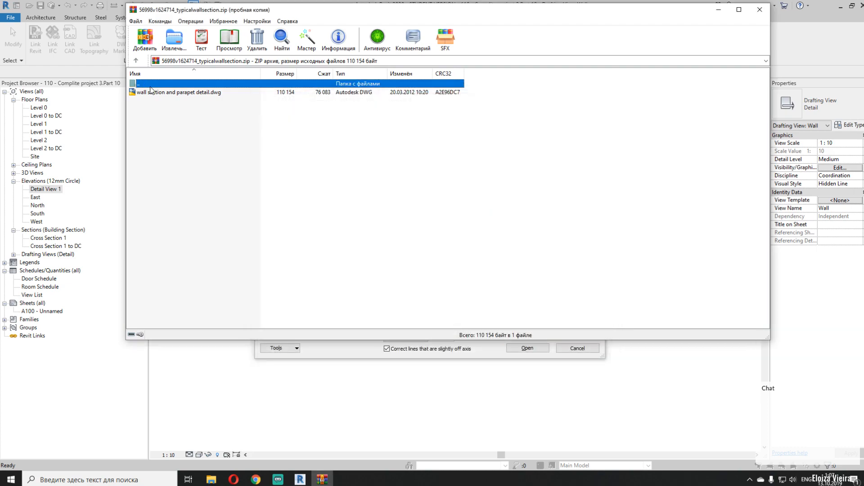
drag(151, 93, 487, 319)
key(super+d)
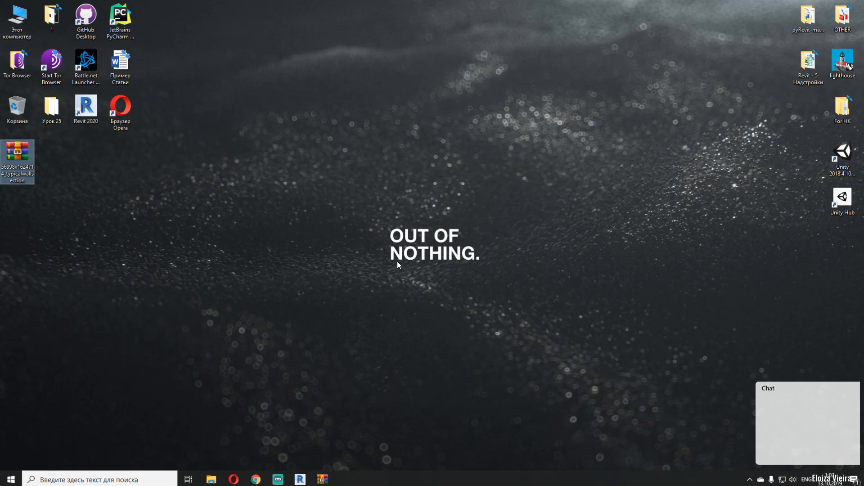
drag(397, 262, 396, 260)
drag(18, 155, 19, 110)
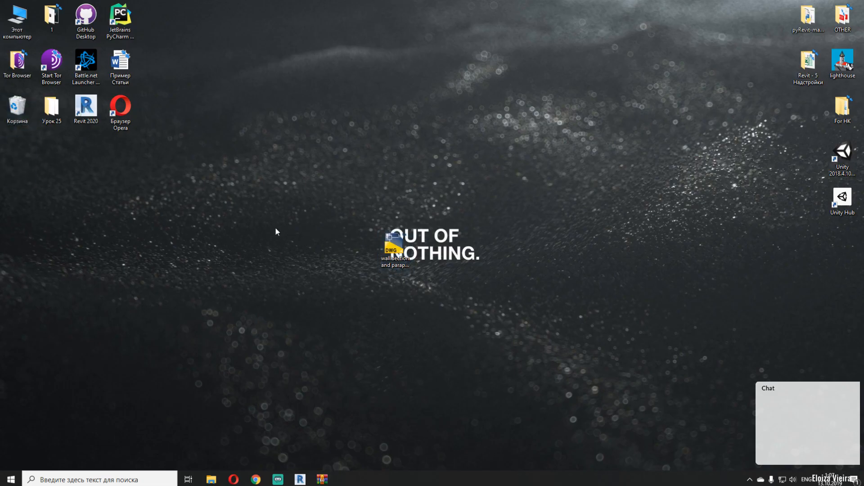
Return to Revit and import wall section and parapet detail.dwg with Preserve colors and Auto-Detect import units
click(300, 479)
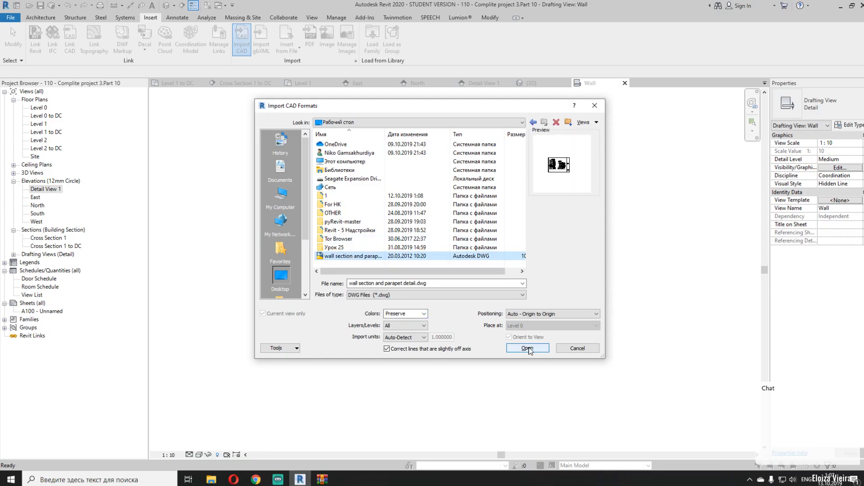
click(424, 314)
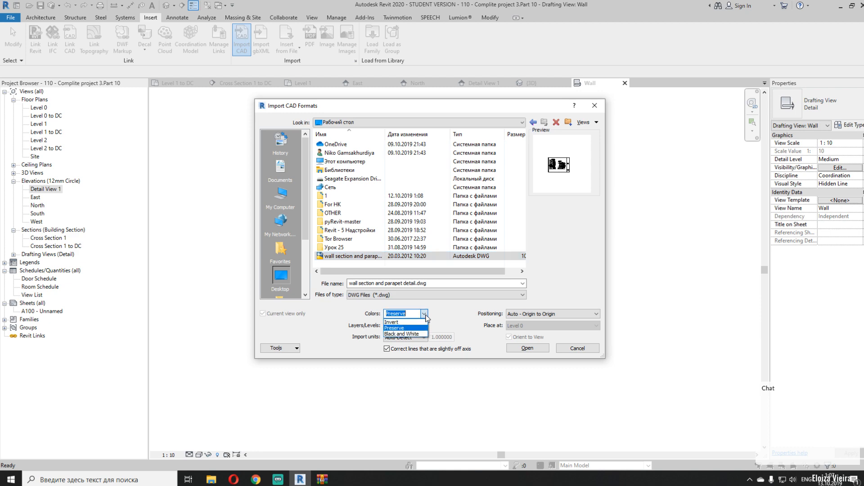
click(418, 337)
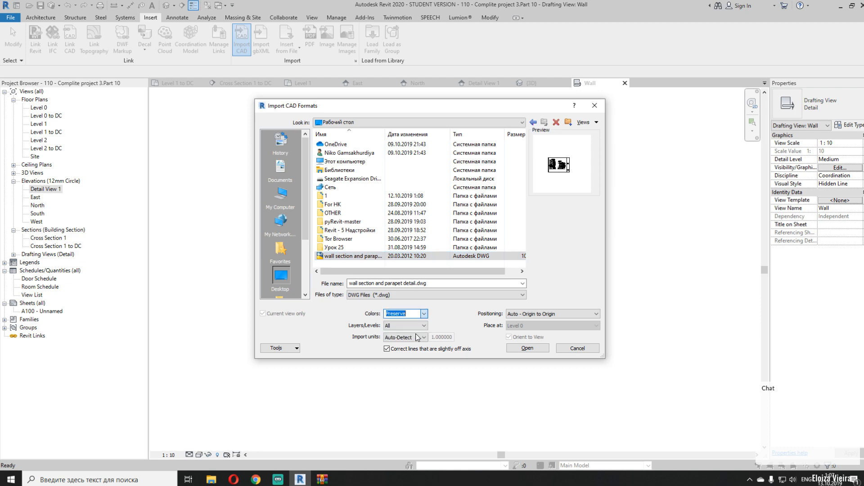
click(525, 349)
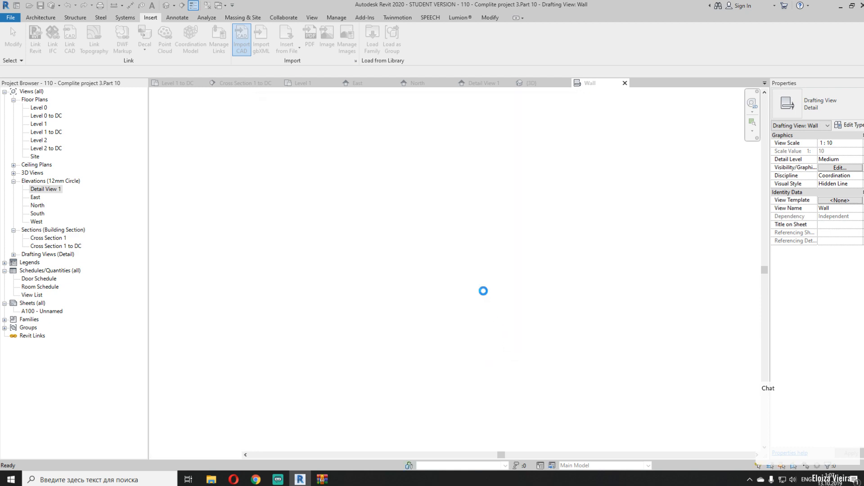
Explode the imported wall section and parapet drawing into editable lines and text notes
scroll(426, 284, down, 4)
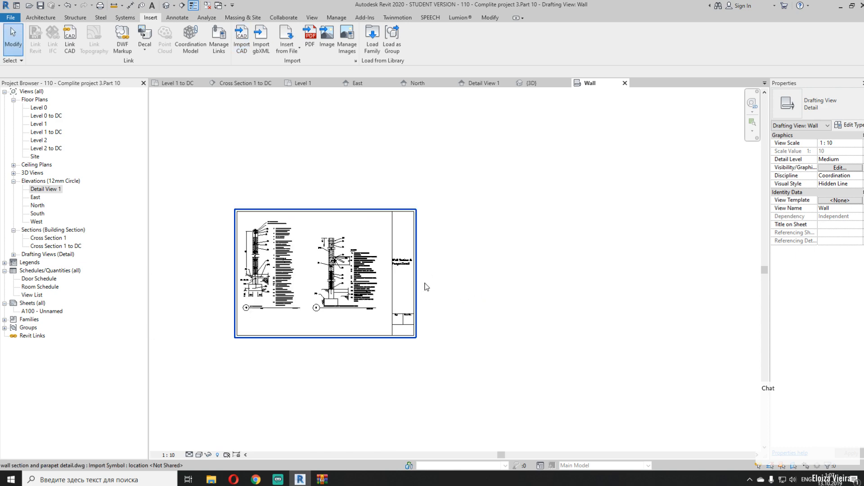
mouse_move(427, 286)
middle_down()
mouse_move(599, 257)
mouse_move(591, 255)
middle_up()
scroll(518, 247, up, 4)
middle_drag(519, 247, 438, 279)
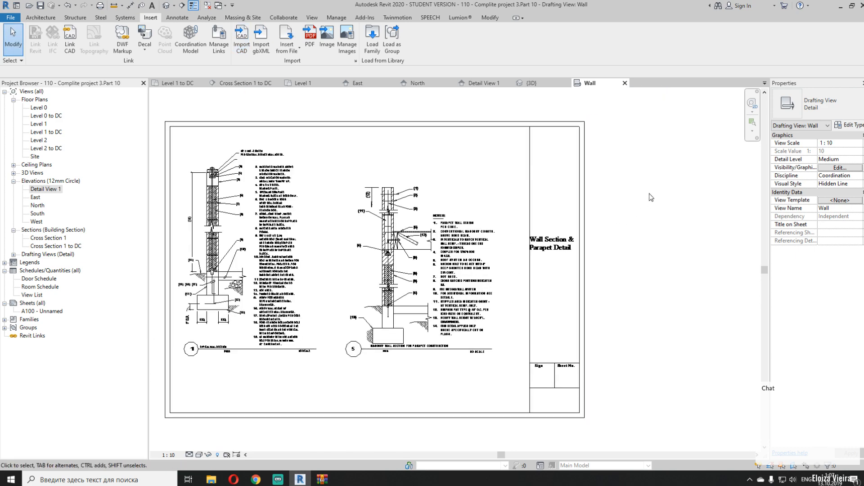
mouse_move(649, 194)
mouse_down()
mouse_move(509, 323)
mouse_move(516, 321)
mouse_up()
click(655, 262)
click(585, 258)
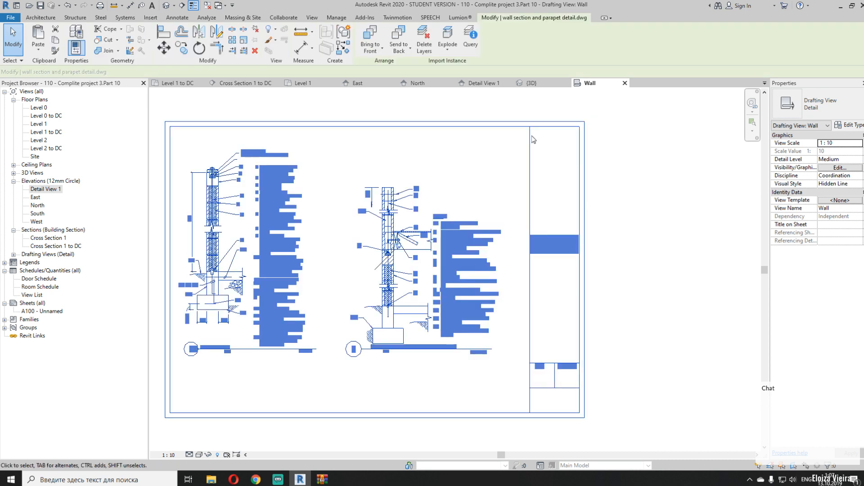
click(446, 50)
click(449, 83)
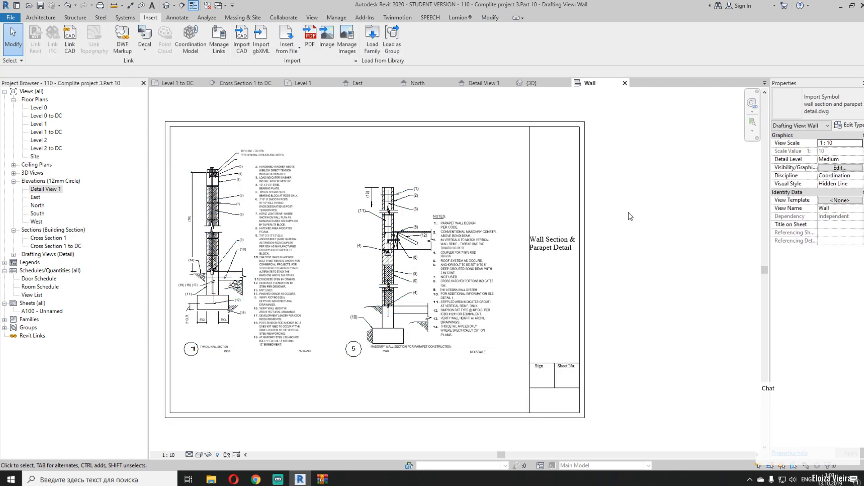
Delete the Wall Section & Parapet Detail title block together with the adjoining frame lines
mouse_move(641, 200)
mouse_down()
mouse_move(578, 304)
mouse_move(519, 304)
mouse_up()
key(Delete)
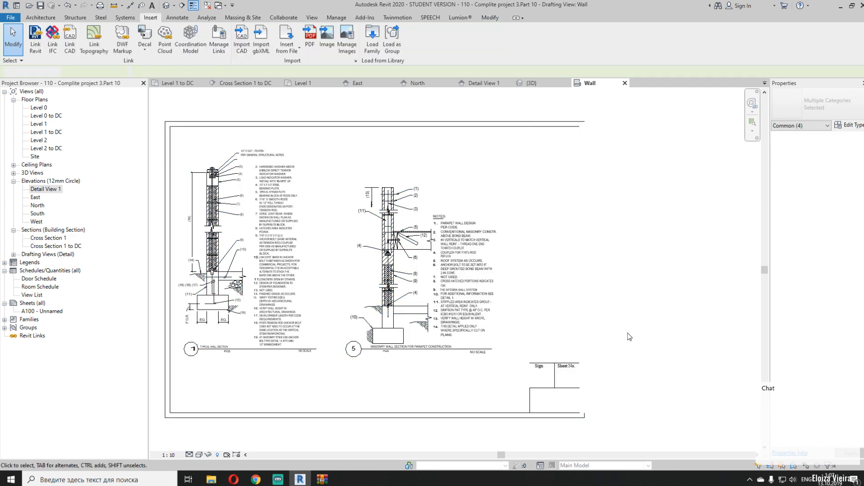
drag(631, 325, 510, 433)
key(Delete)
Delete the remaining border frame lines around the two wall details
middle_drag(214, 388, 355, 355)
drag(419, 344, 247, 399)
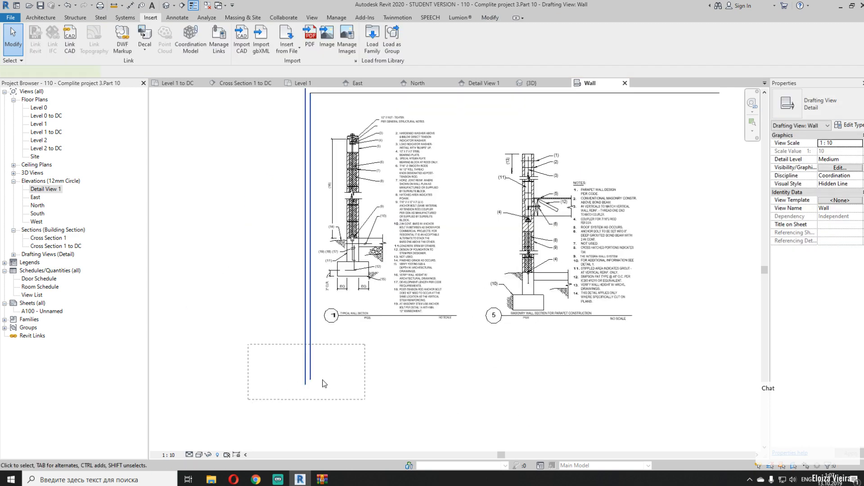
key(Delete)
middle_drag(419, 289, 375, 392)
drag(389, 150, 222, 229)
drag(429, 158, 386, 212)
key(Delete)
Remove the distorted number from the Typical Wall Section bubble and place a copy of the other detail's number 5 there
middle_drag(479, 445, 475, 303)
scroll(475, 301, up, 4)
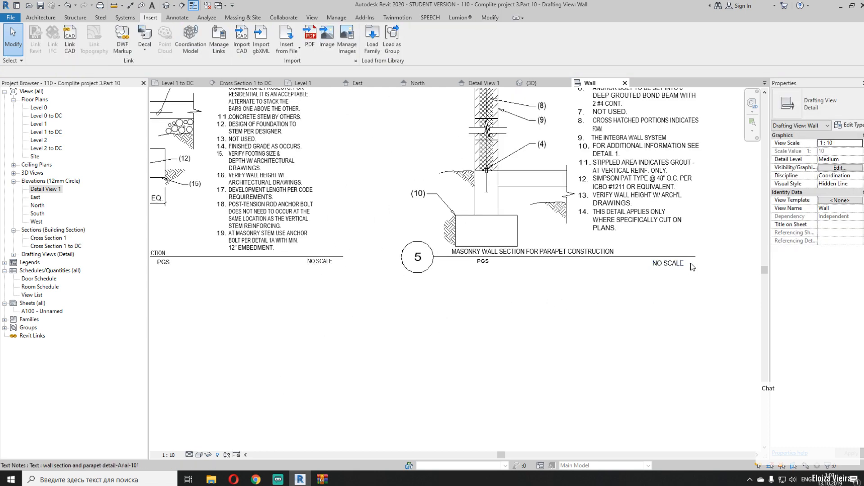
drag(715, 259, 610, 281)
drag(693, 275, 681, 300)
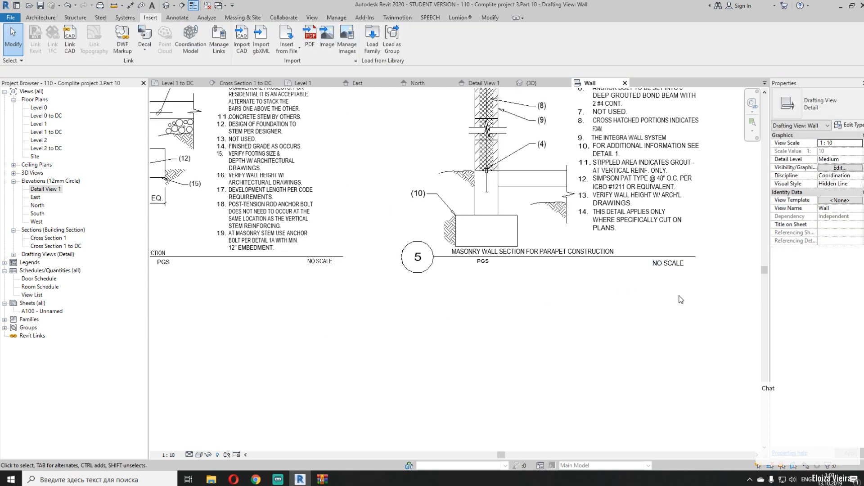
middle_drag(444, 306, 598, 304)
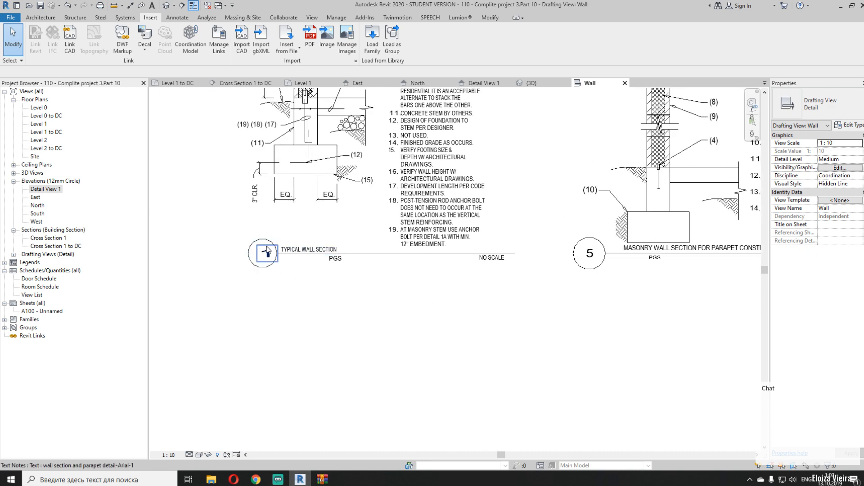
click(588, 261)
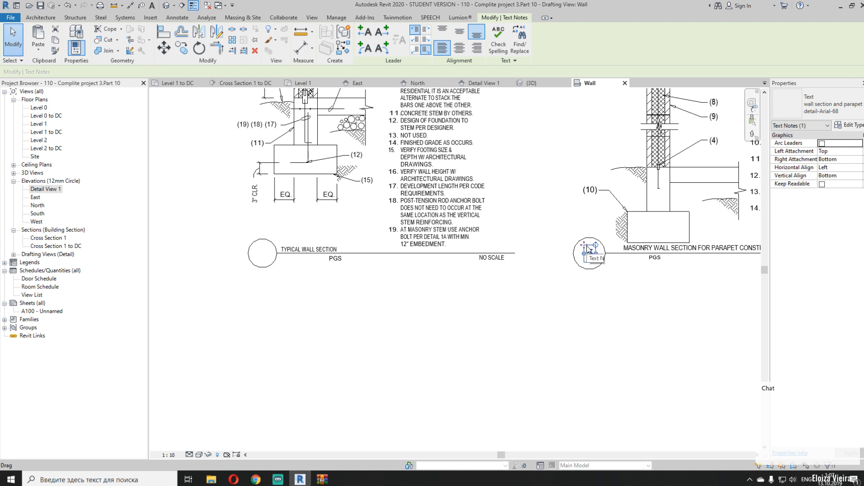
drag(588, 249, 258, 263)
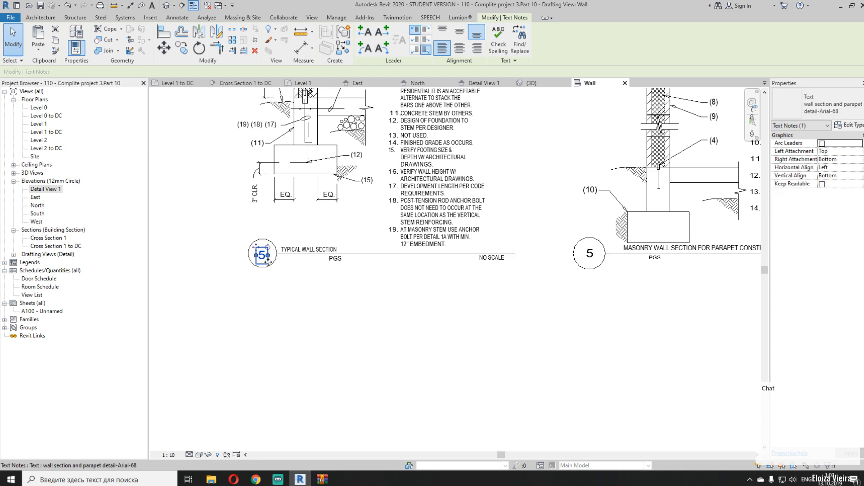
drag(262, 259, 262, 260)
Change the number in the Typical Wall Section bubble to 1
scroll(262, 259, up, 5)
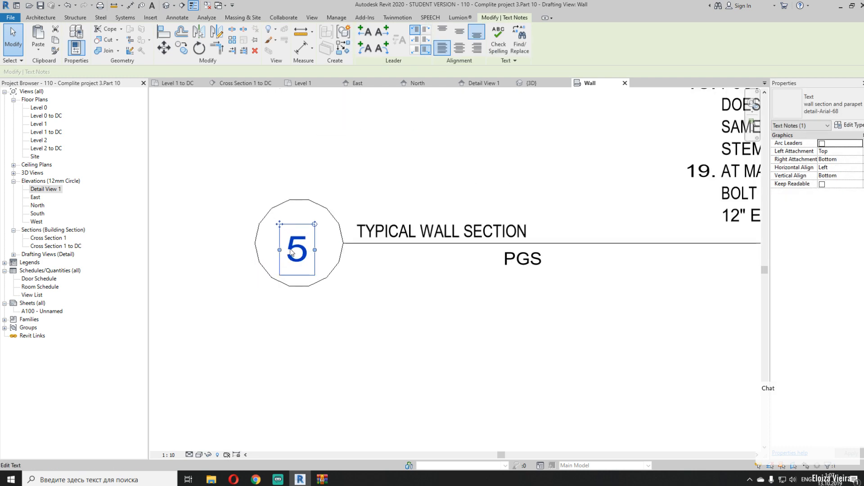
double_click(298, 260)
text(!)
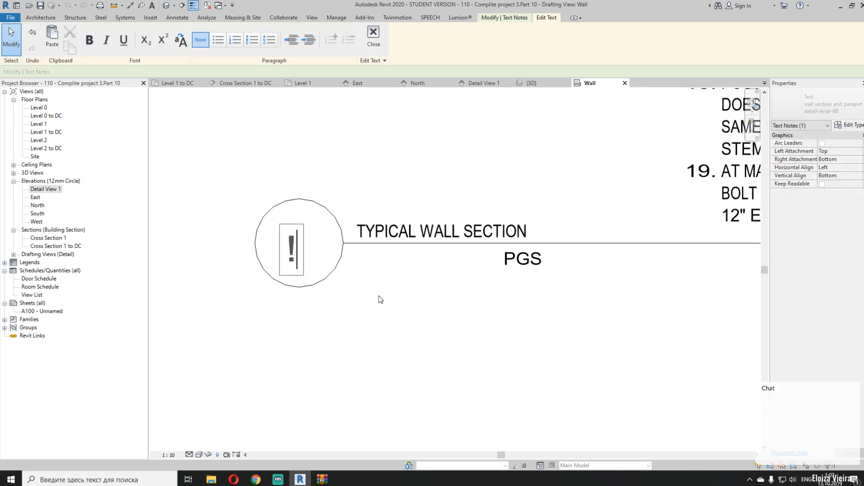
key(BackSpace)
text(1)
click(467, 345)
Change the number in the Masonry Wall Section for Parapet Construction bubble to 2
scroll(469, 344, down, 2)
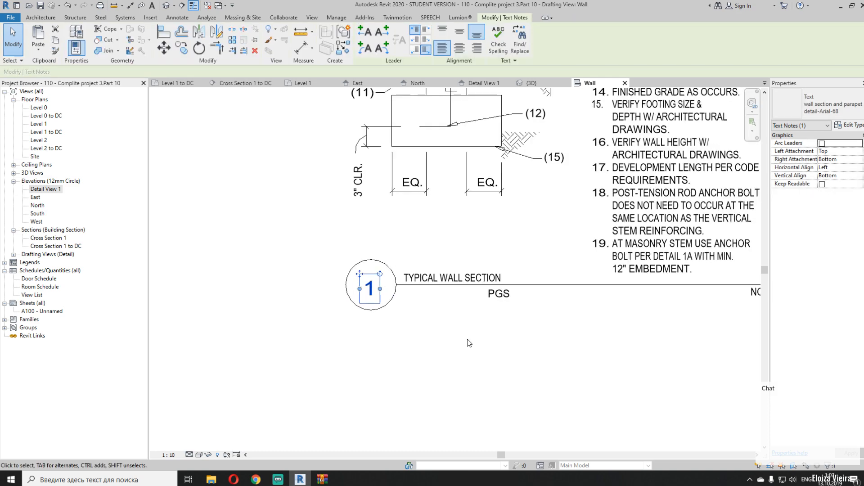
middle_drag(469, 341, 209, 328)
scroll(209, 328, down, 3)
scroll(493, 293, up, 5)
double_click(552, 293)
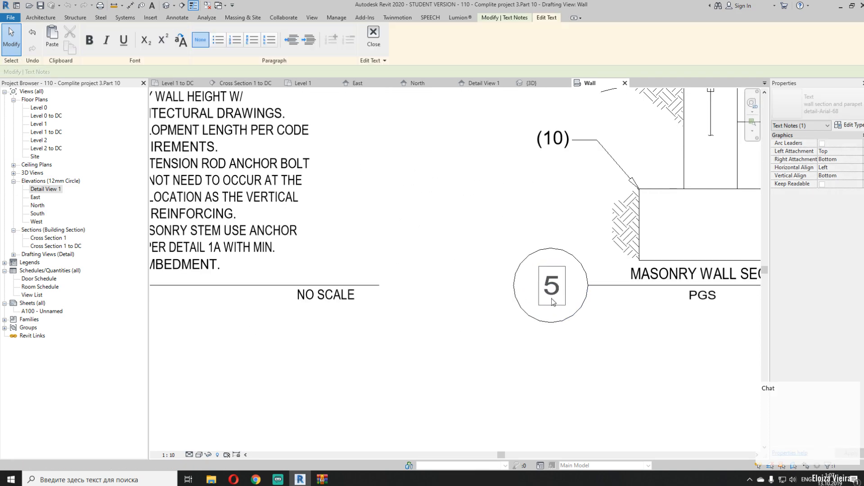
text(22)
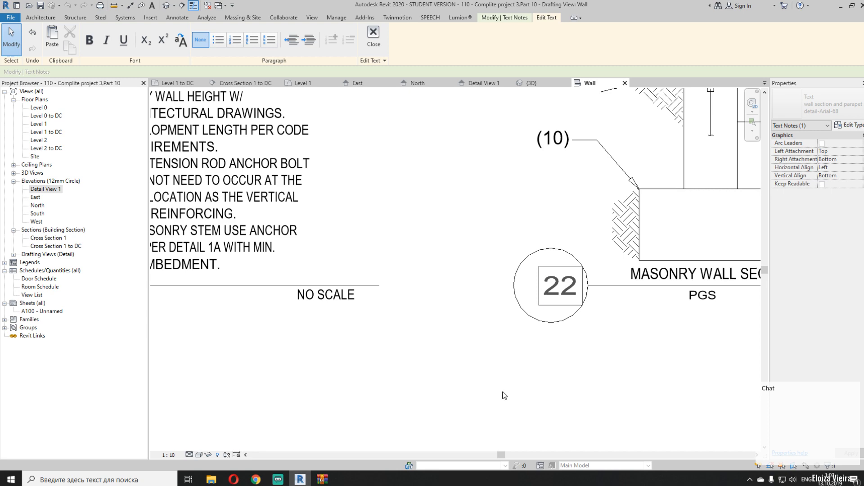
click(570, 457)
click(537, 362)
click(537, 359)
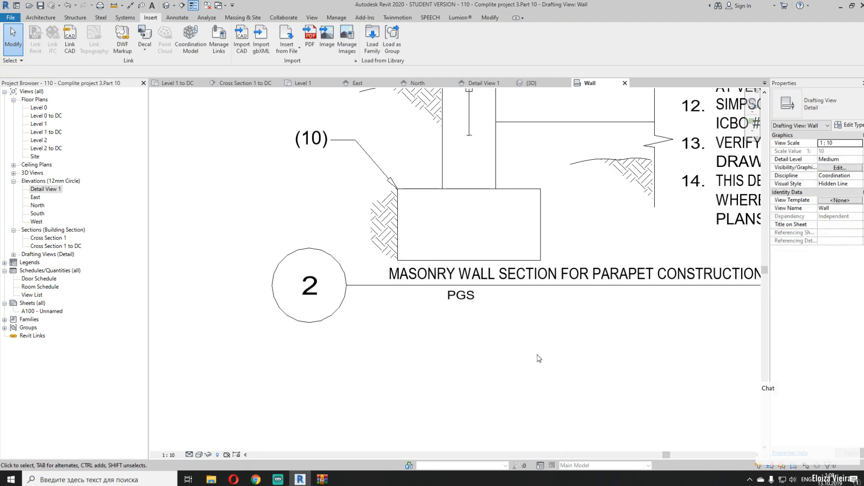
Examine both wall details and their notes, and locate the Wall view under Drafting Views in the project's view list
scroll(538, 356, down, 2)
scroll(488, 384, down, 4)
middle_drag(372, 283, 402, 295)
scroll(317, 175, up, 3)
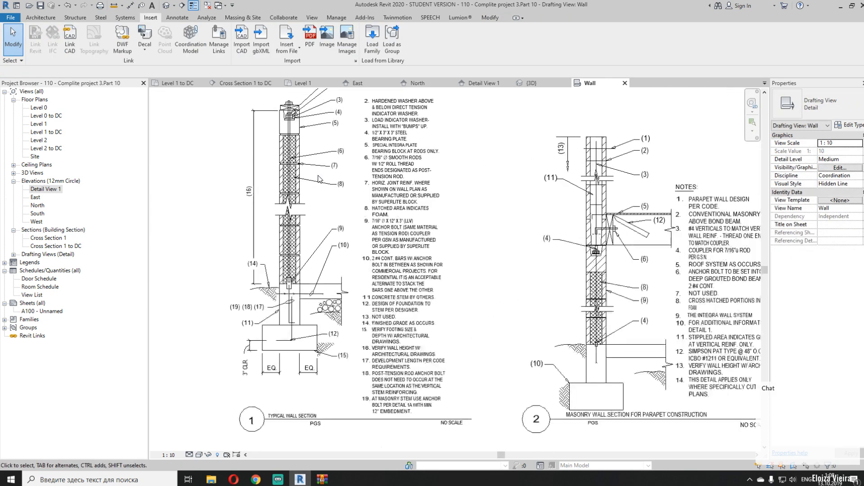
middle_drag(431, 168, 431, 295)
middle_drag(500, 256, 424, 241)
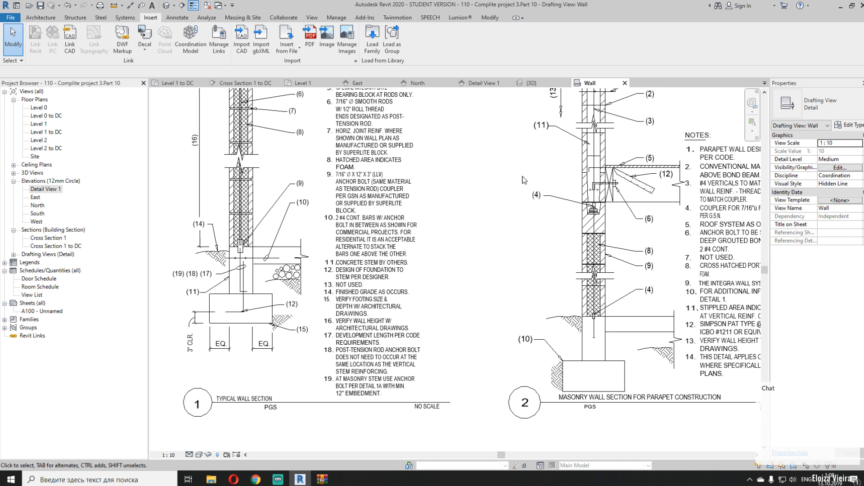
scroll(522, 176, down, 3)
middle_drag(562, 103, 490, 174)
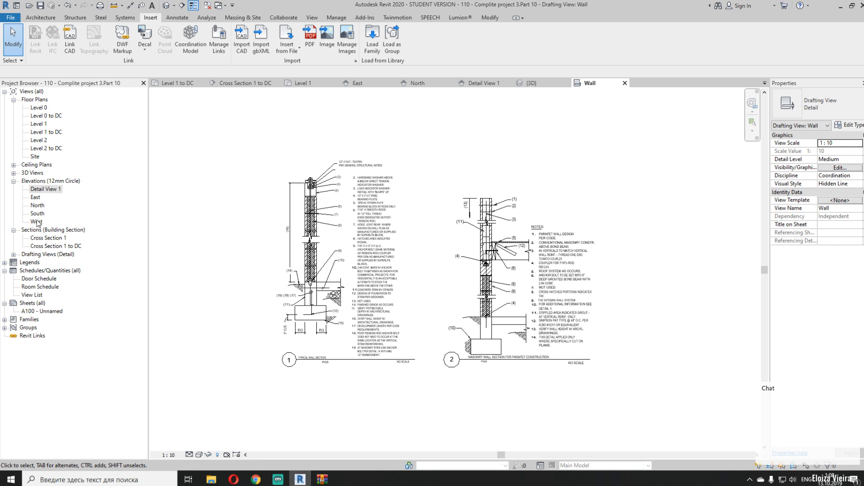
click(14, 255)
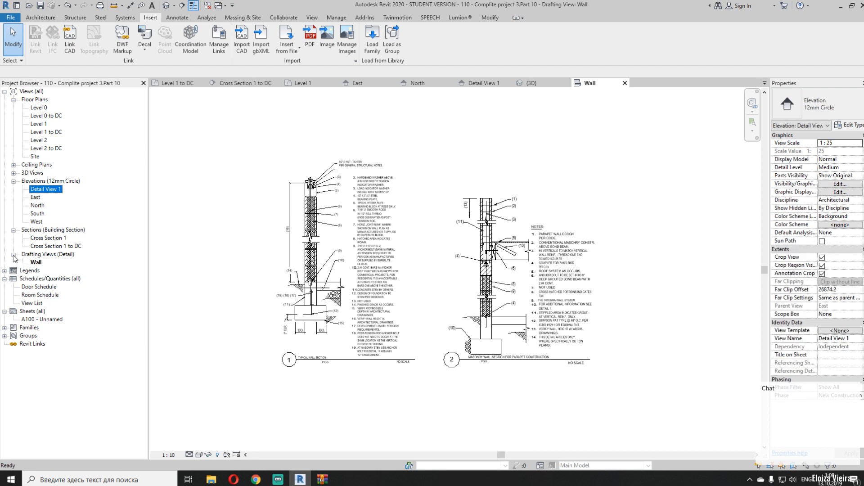
click(40, 267)
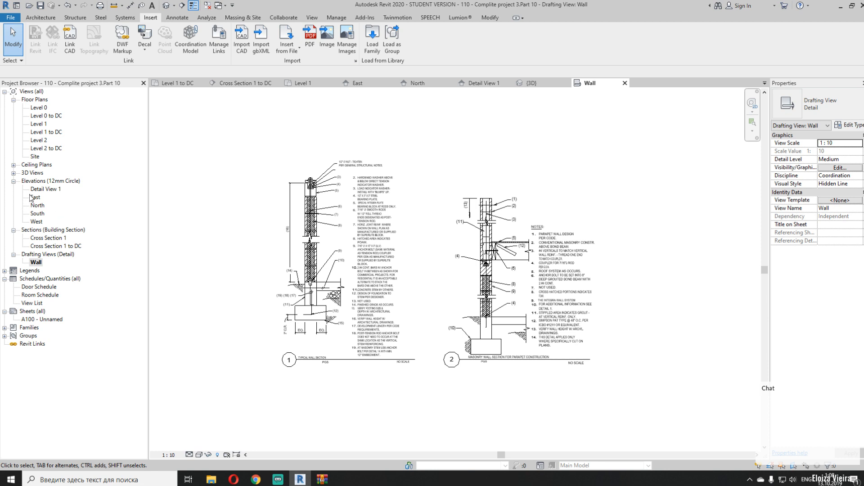
Switch to Chrome and bring up the Stream board in Trello
click(234, 480)
click(256, 480)
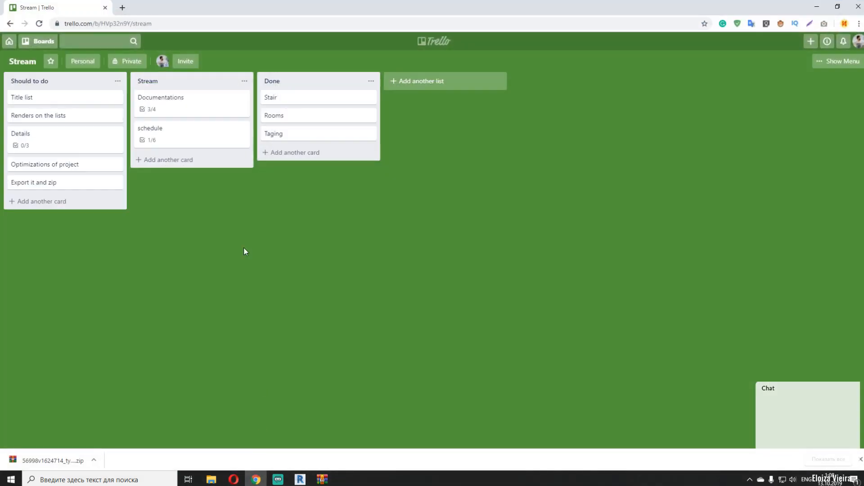
Mark the details item complete in the Documentations card's checklist and move the card to the Done list
click(188, 112)
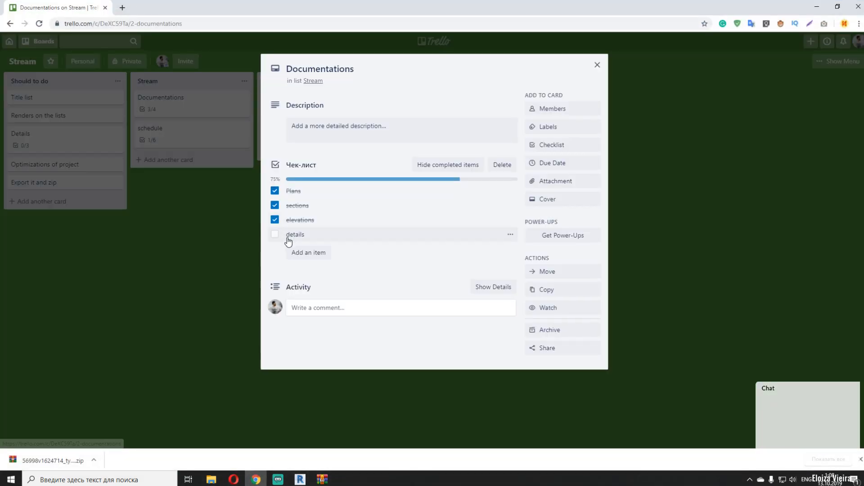
click(218, 284)
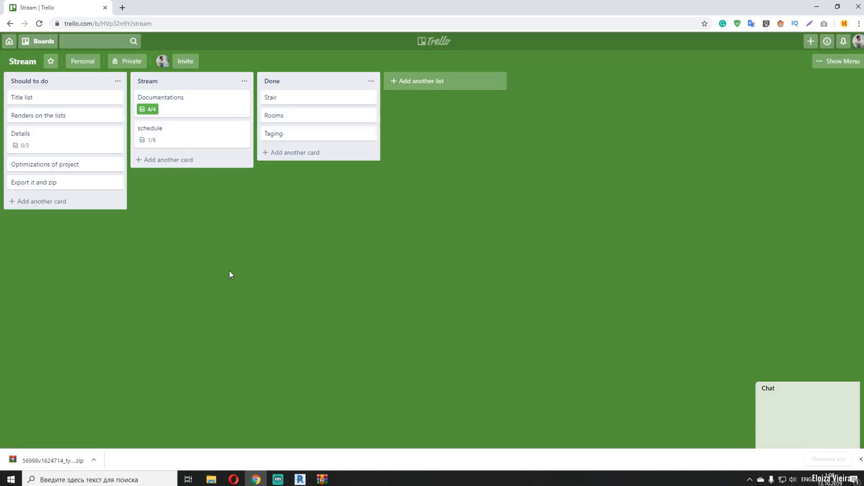
drag(155, 103, 294, 111)
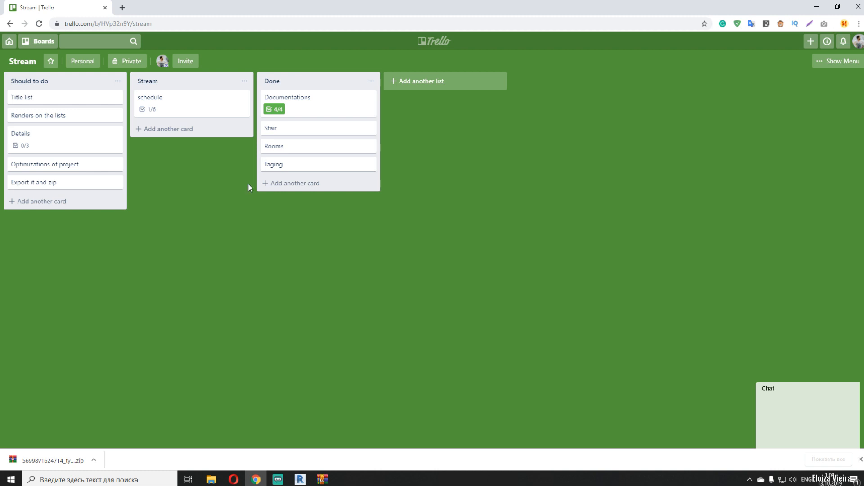
Add a card named List to the Stream list
click(166, 129)
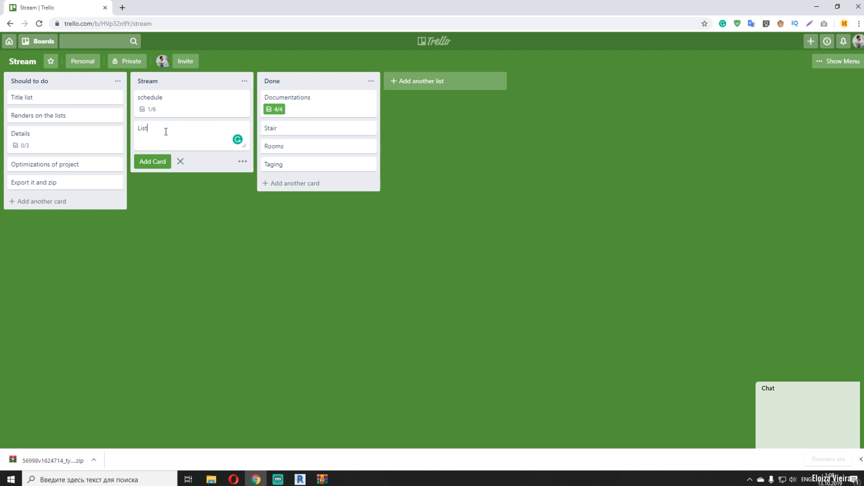
click(153, 163)
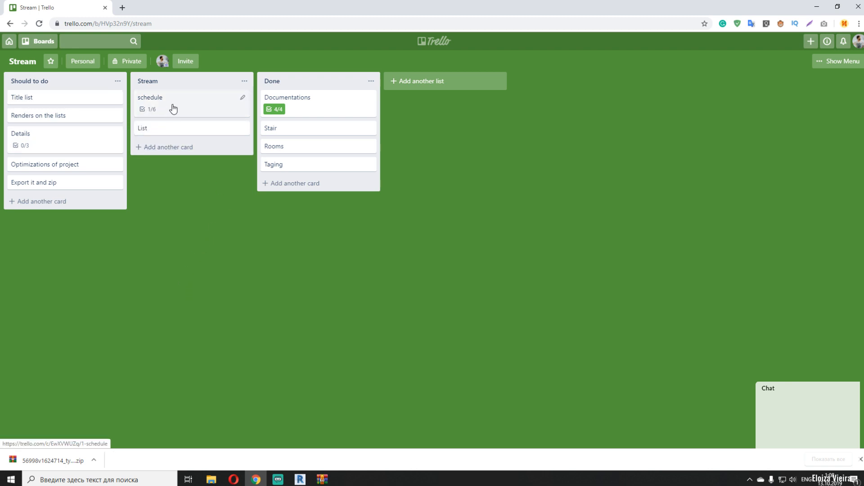
Move the Title list card from Should to do into the Stream list and archive the List card
drag(40, 101, 179, 135)
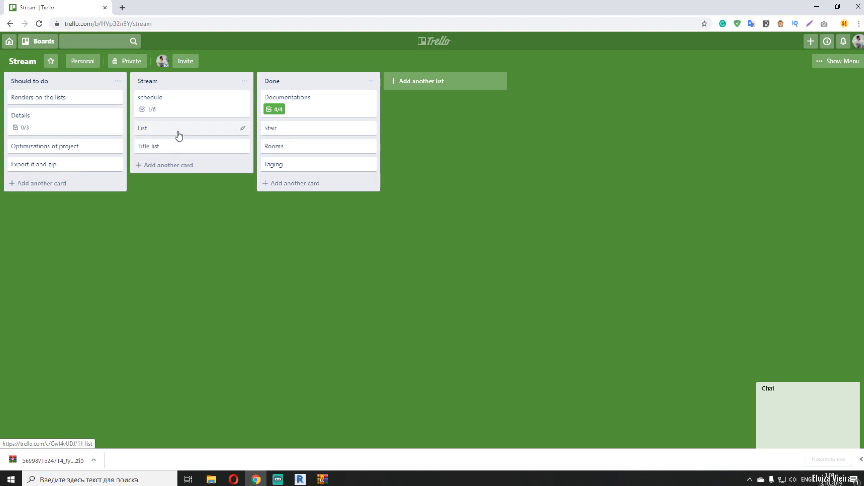
right_click(201, 130)
click(284, 216)
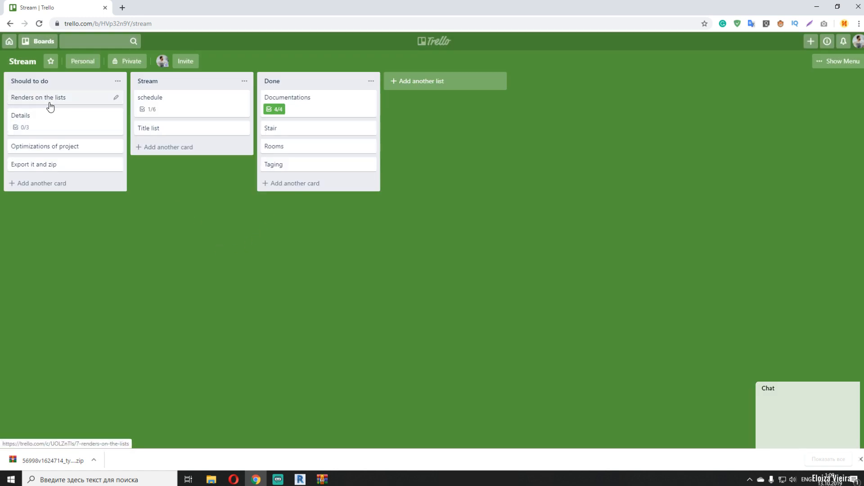
Review the checklists of the Details card and the schedule card
click(43, 121)
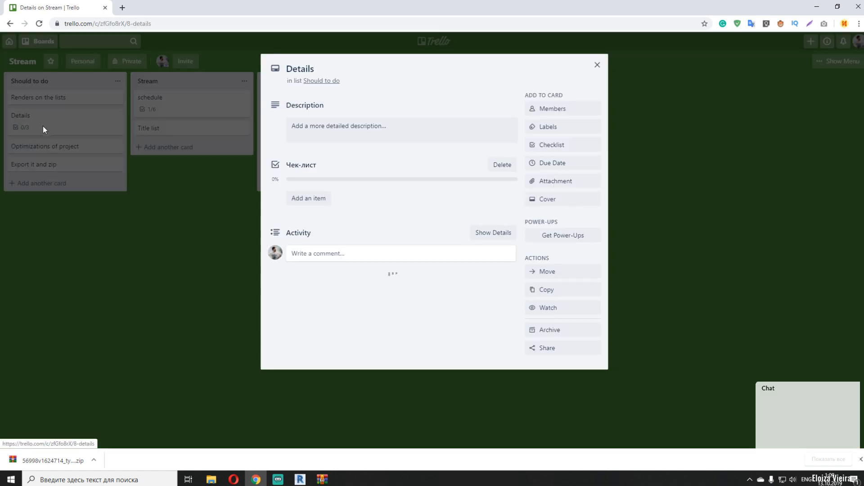
click(597, 65)
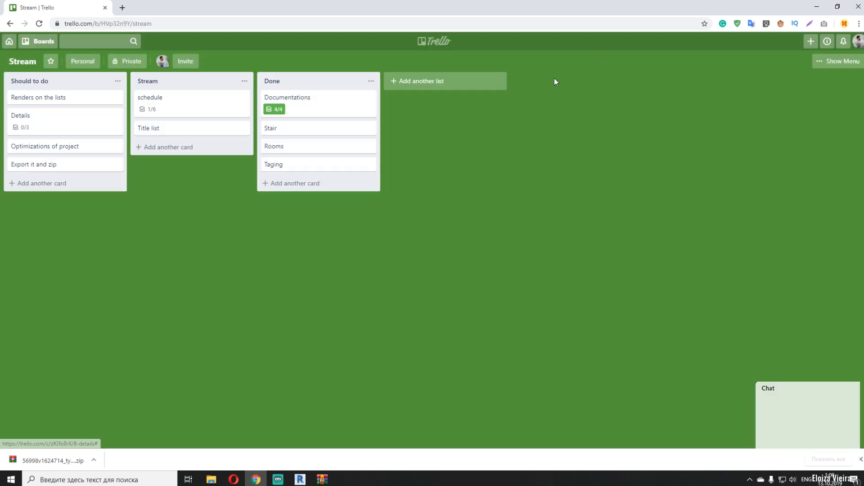
click(189, 110)
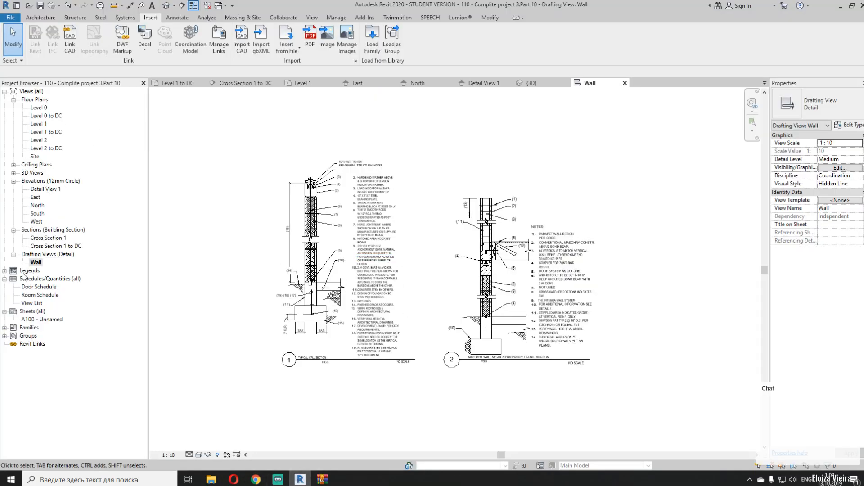
Switch to Revit and create a new schedule for the Windows category
click(40, 287)
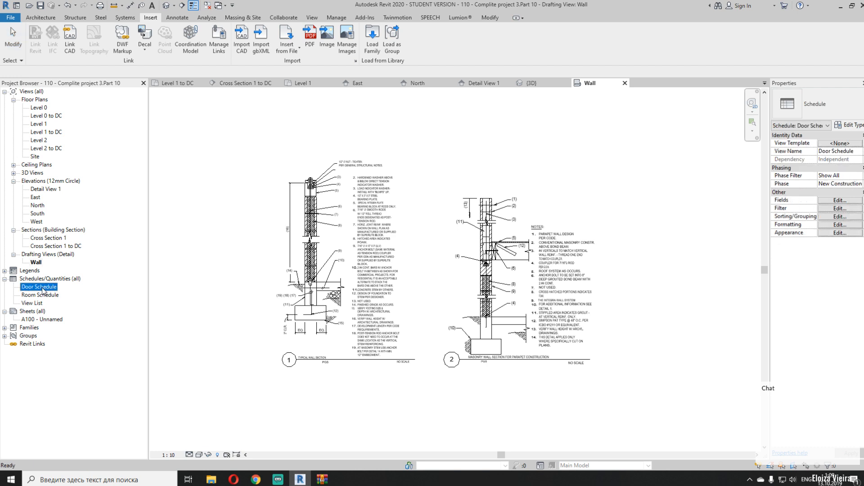
right_click(49, 279)
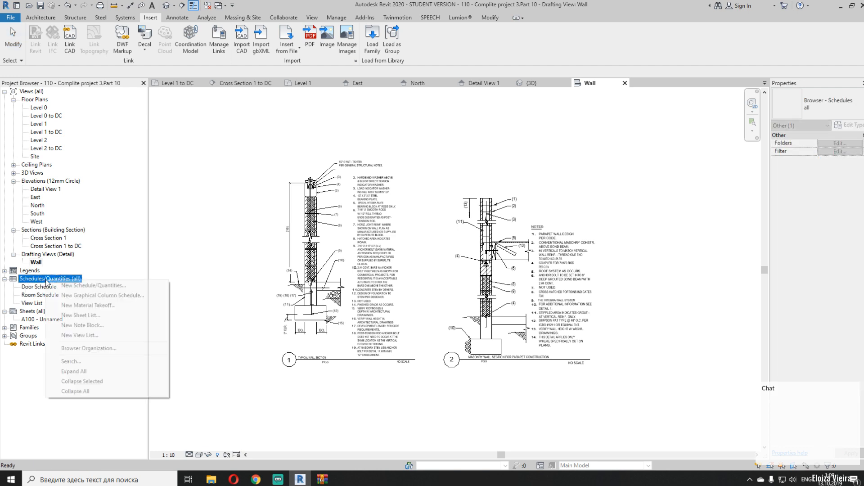
click(84, 285)
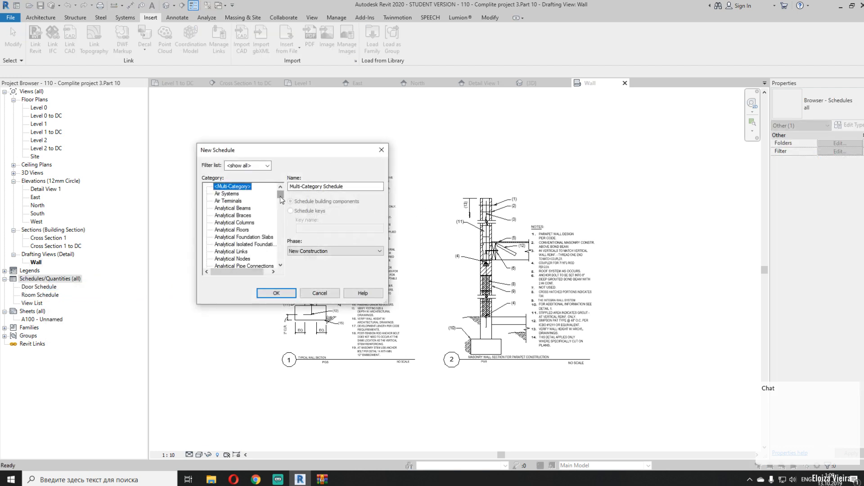
drag(281, 198, 273, 268)
click(226, 259)
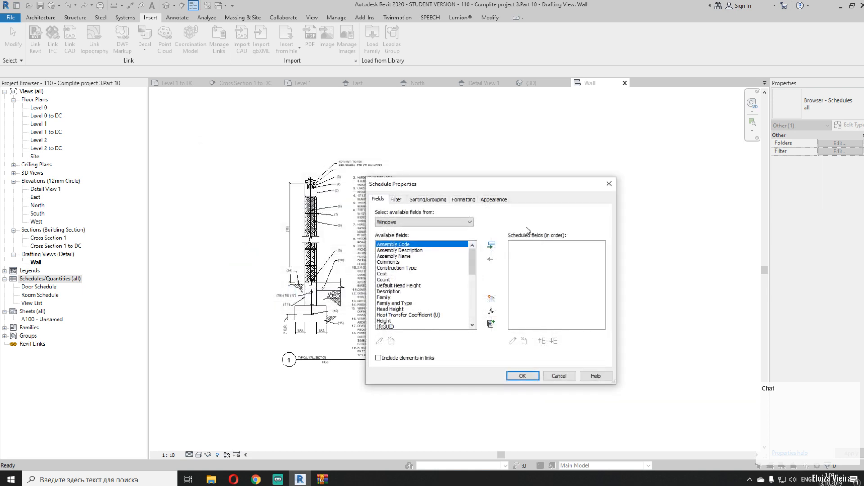
Add the Count, Type and Width fields to the window schedule
scroll(473, 258, down, 1)
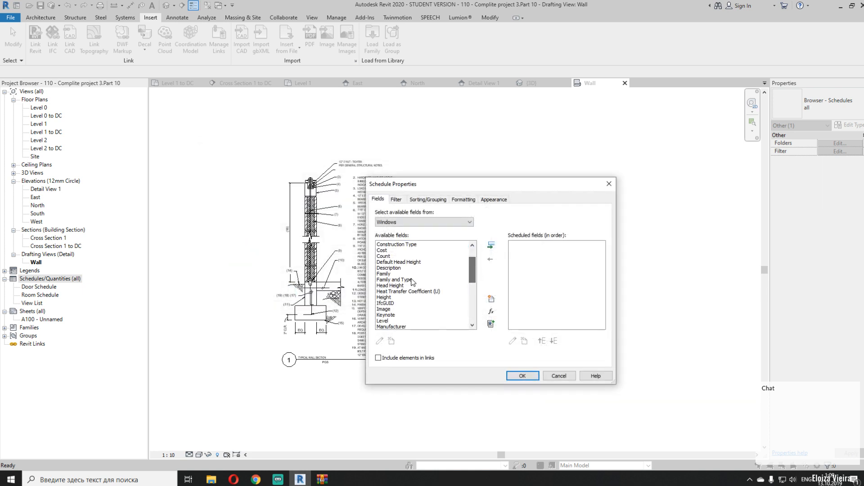
click(387, 256)
click(491, 245)
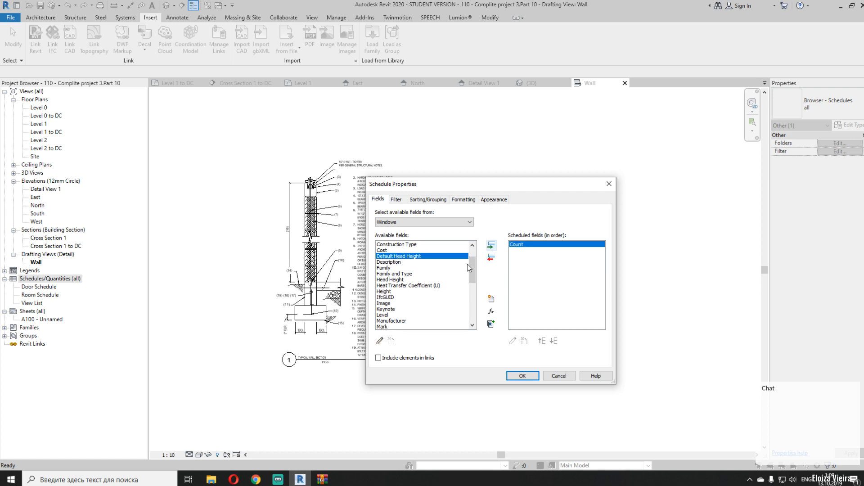
shift+click(468, 280)
drag(471, 270, 468, 305)
click(388, 286)
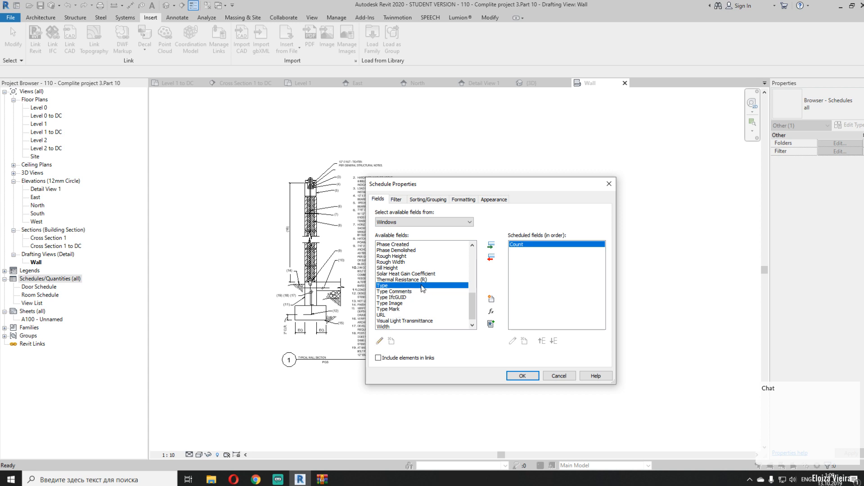
click(490, 245)
click(386, 321)
click(490, 246)
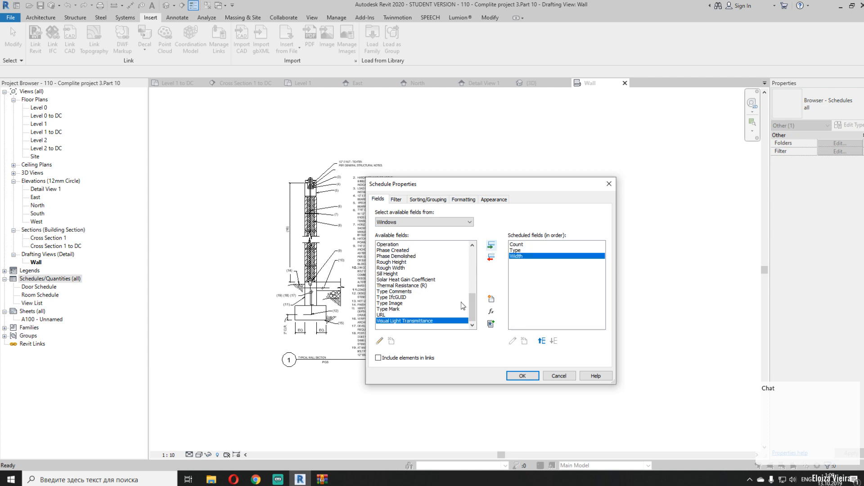
Add the Height and Level fields to the window schedule
scroll(470, 301, up, 4)
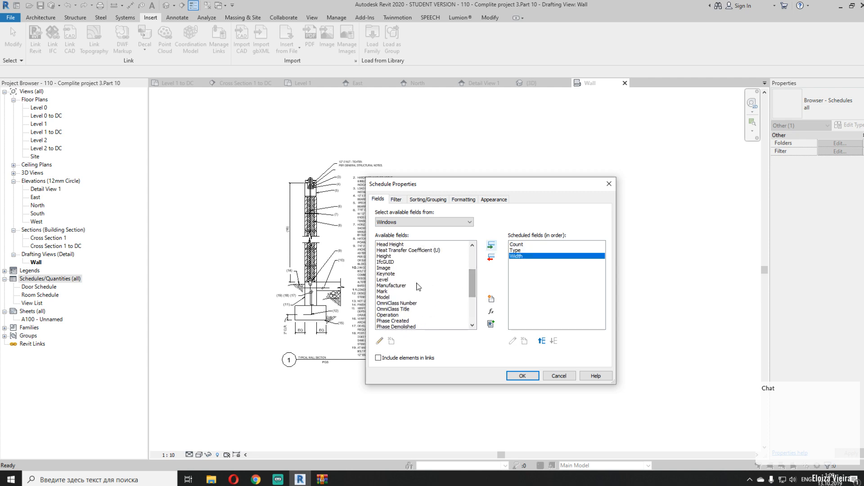
click(384, 257)
click(490, 245)
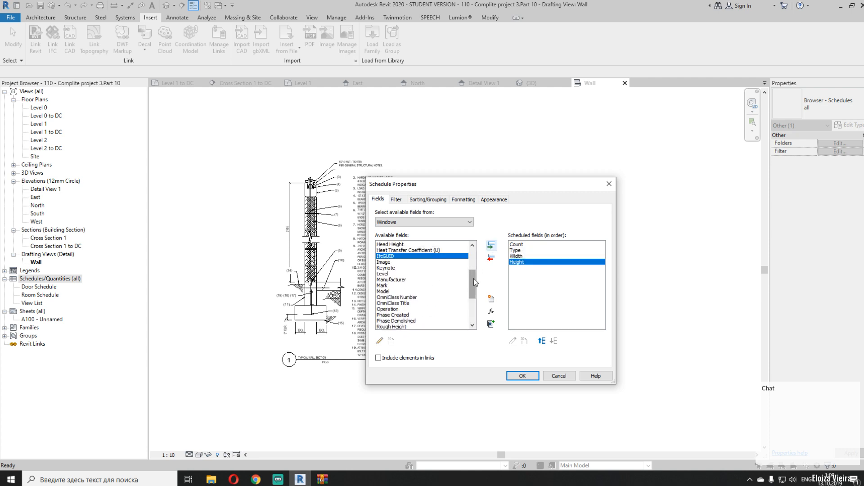
scroll(463, 297, down, 4)
scroll(392, 276, up, 5)
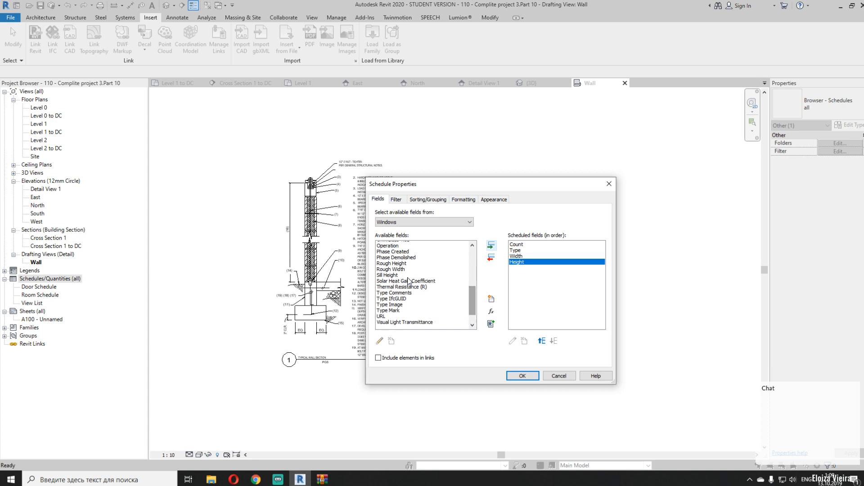
click(392, 279)
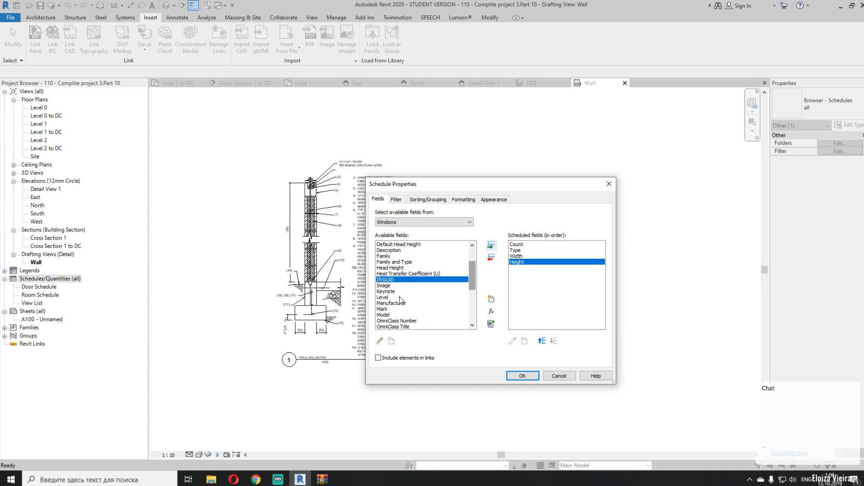
scroll(398, 299, down, 4)
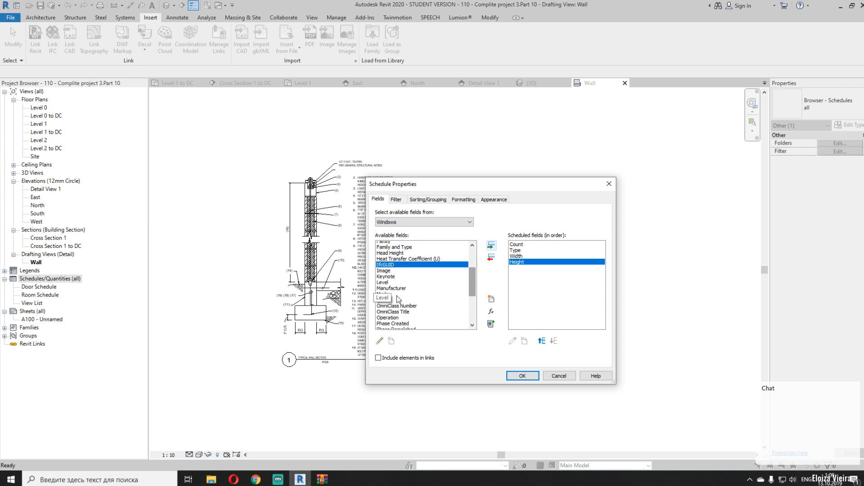
scroll(399, 302, up, 5)
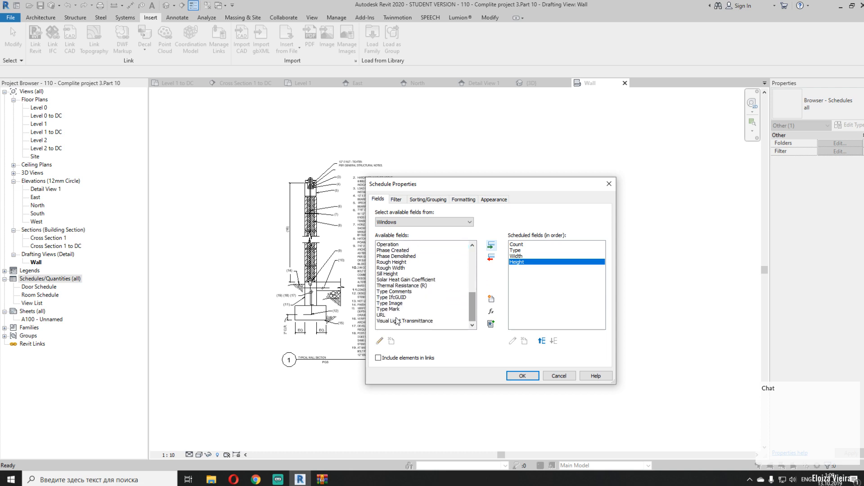
scroll(402, 306, down, 1)
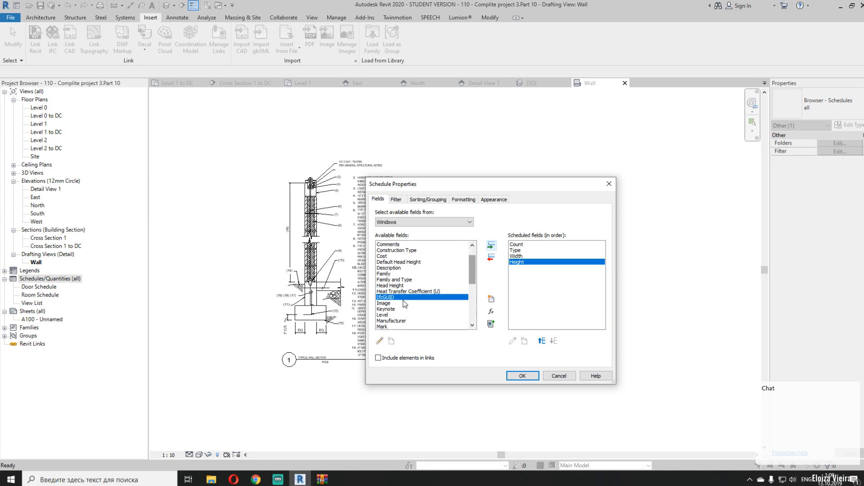
click(383, 316)
click(491, 246)
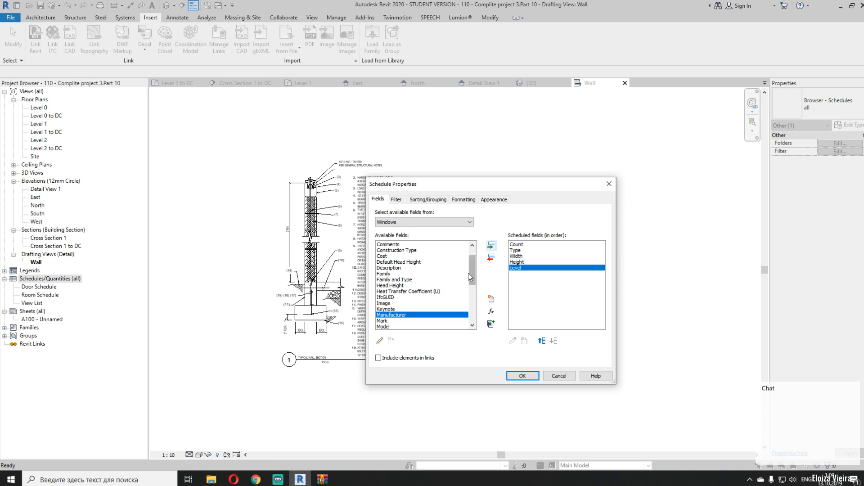
Reorder the window schedule's fields to Type, Level, Width, Height, Count
scroll(473, 275, up, 1)
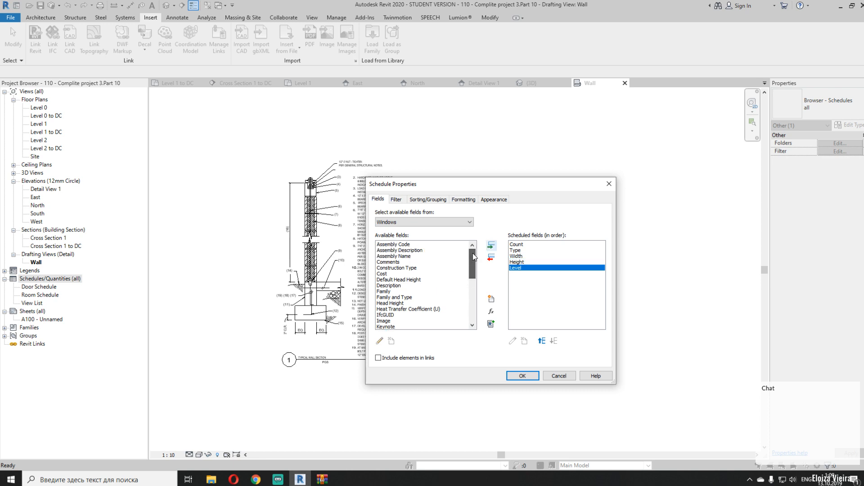
click(517, 250)
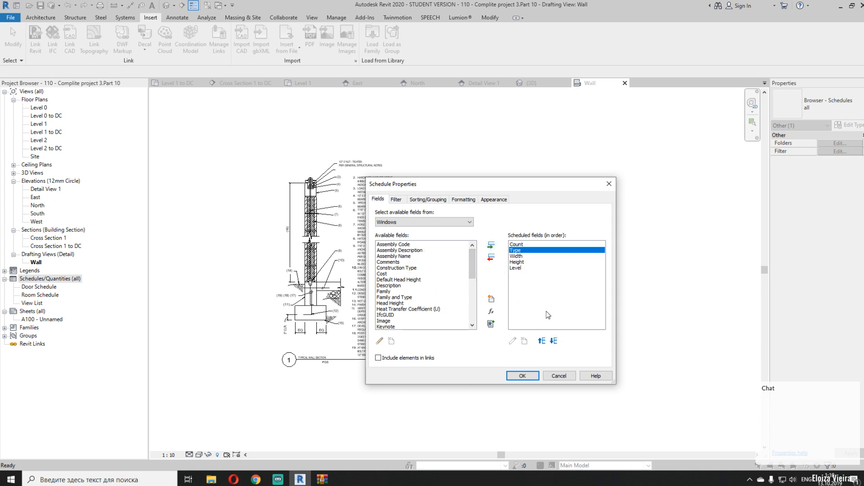
click(542, 340)
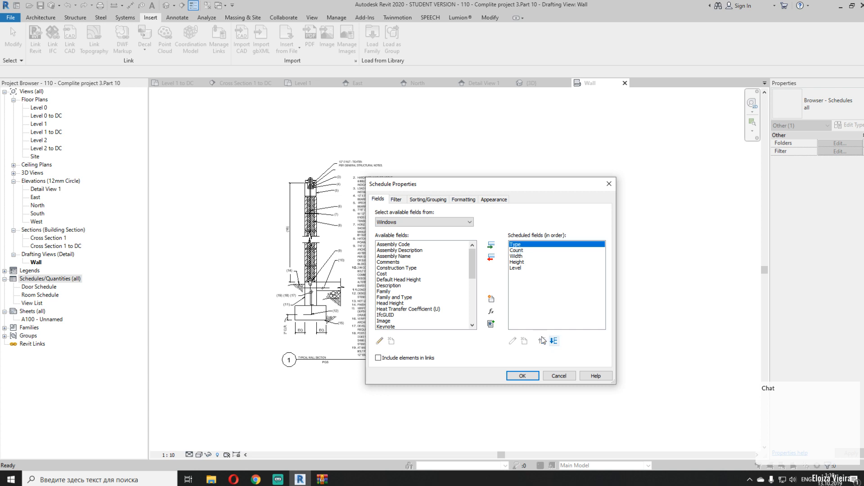
click(517, 268)
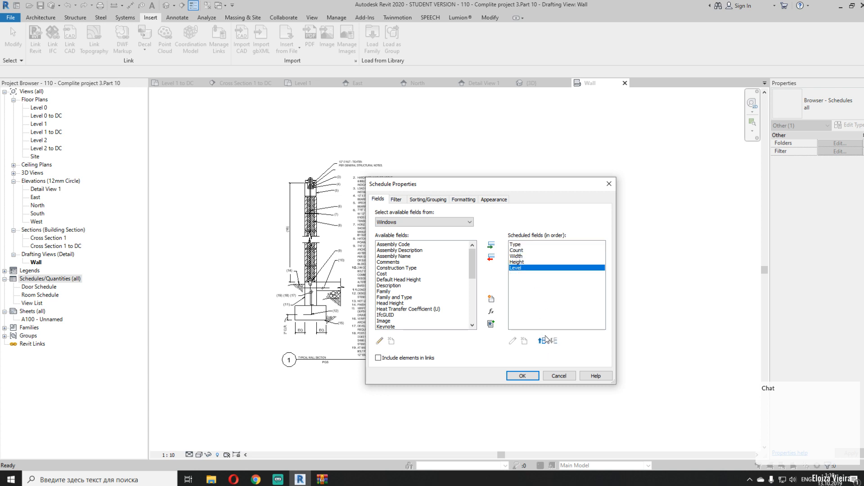
click(542, 341)
click(542, 340)
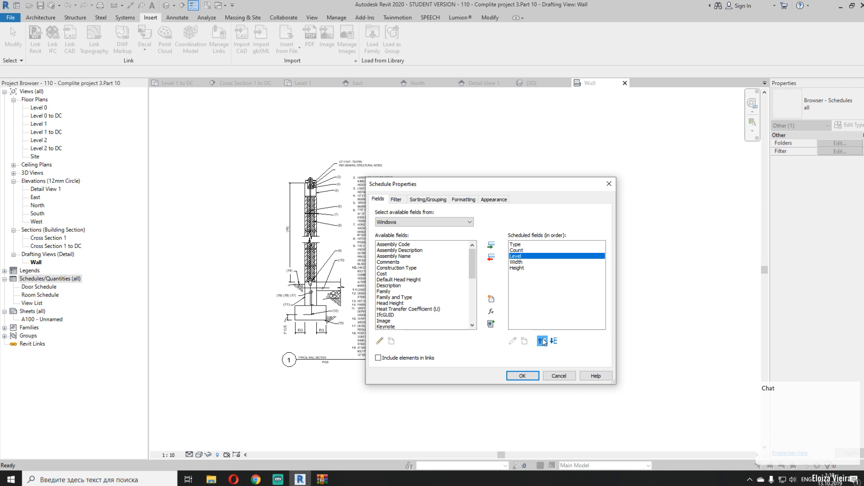
click(543, 340)
click(513, 257)
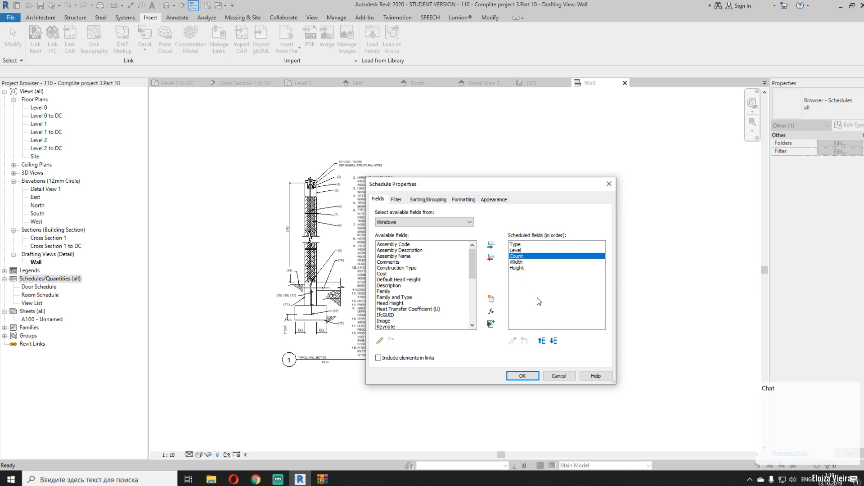
click(554, 340)
click(554, 341)
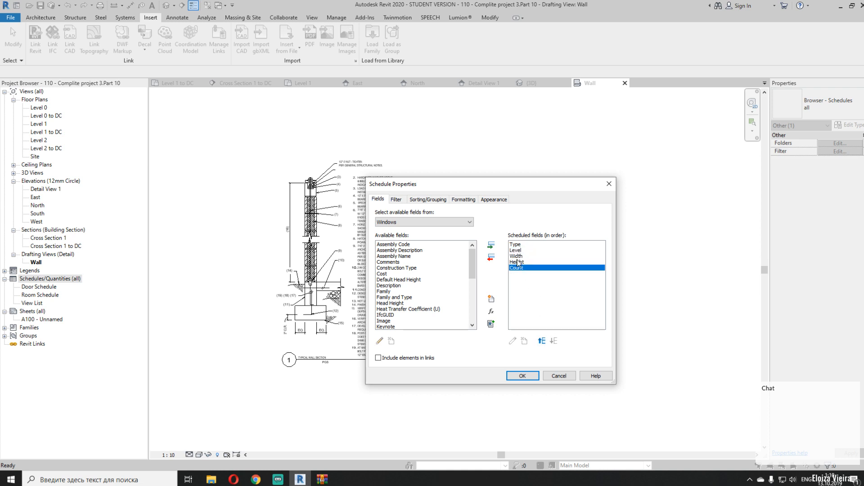
Start a combined parameter for the window schedule that joins the Width and Height parameters in that order
click(516, 262)
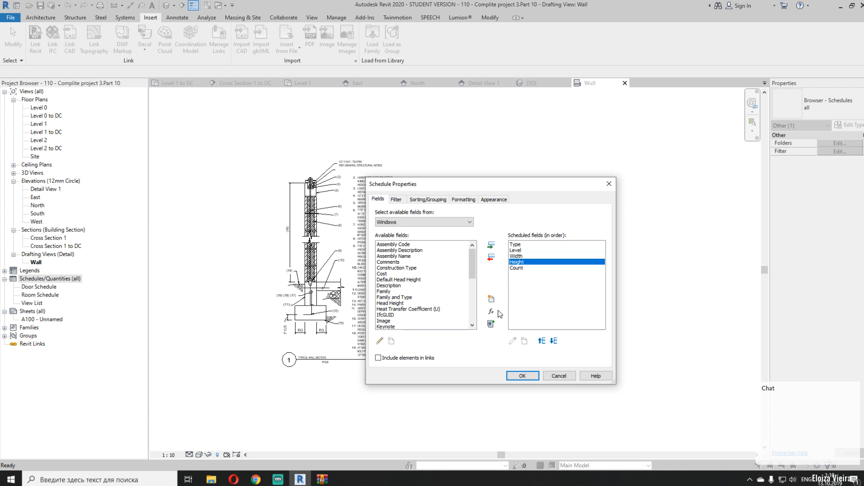
click(491, 324)
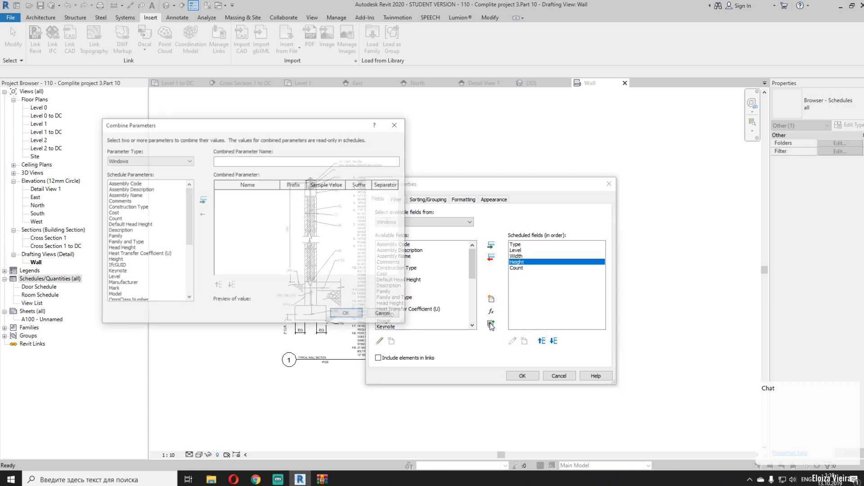
drag(188, 211, 188, 257)
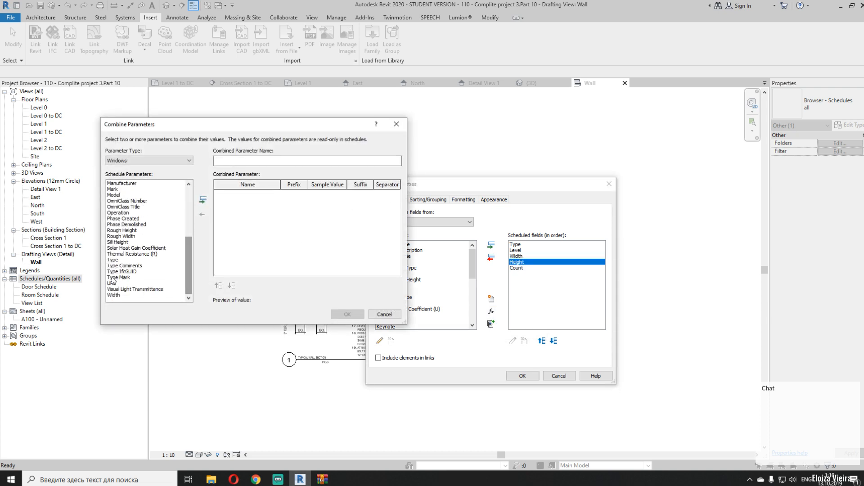
click(115, 295)
click(202, 200)
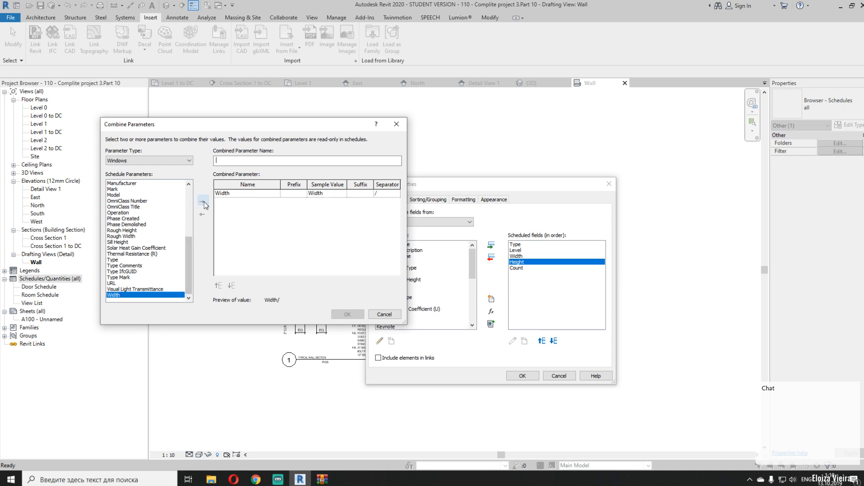
drag(188, 265, 188, 216)
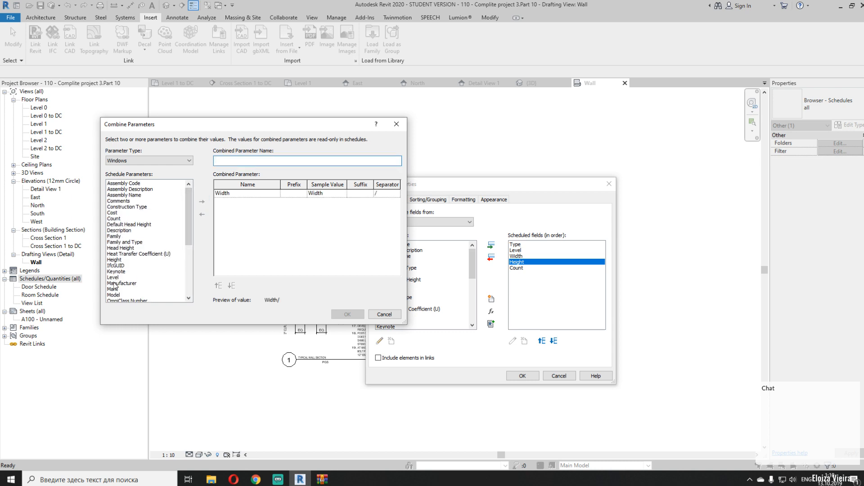
scroll(115, 285, down, 3)
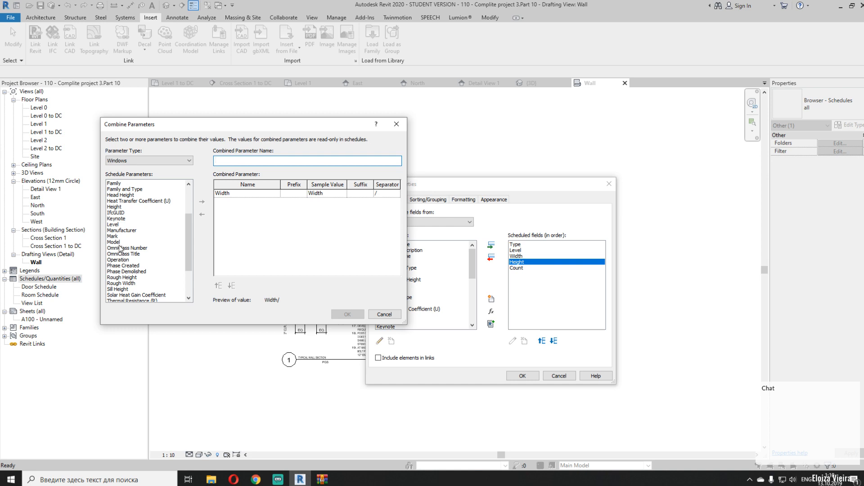
click(118, 213)
click(116, 206)
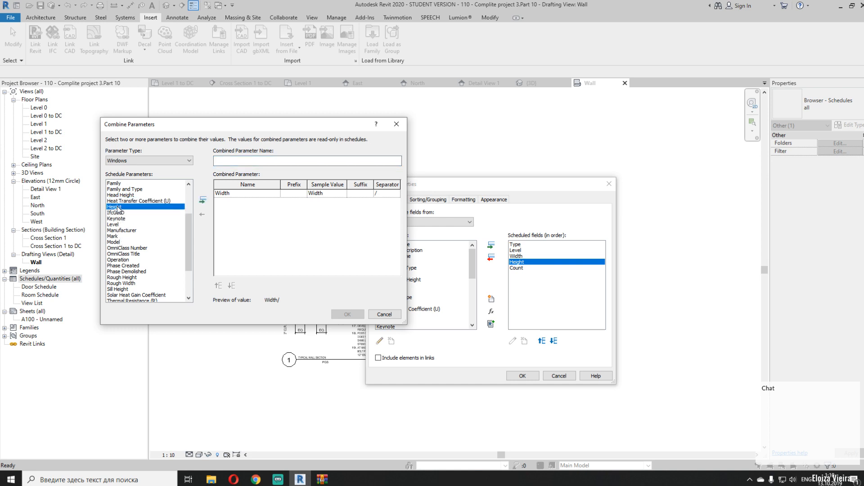
click(203, 200)
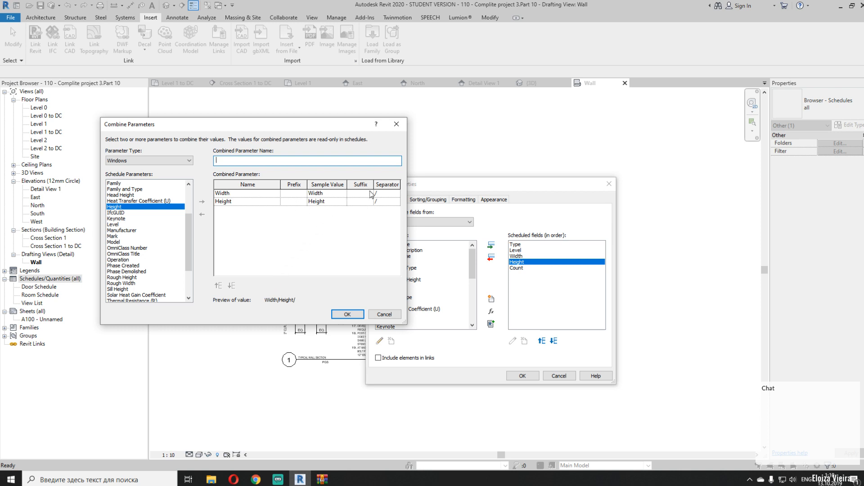
Clear the separator after Height, set the separator after Width to x, and add the combined parameter to the scheduled fields
click(385, 201)
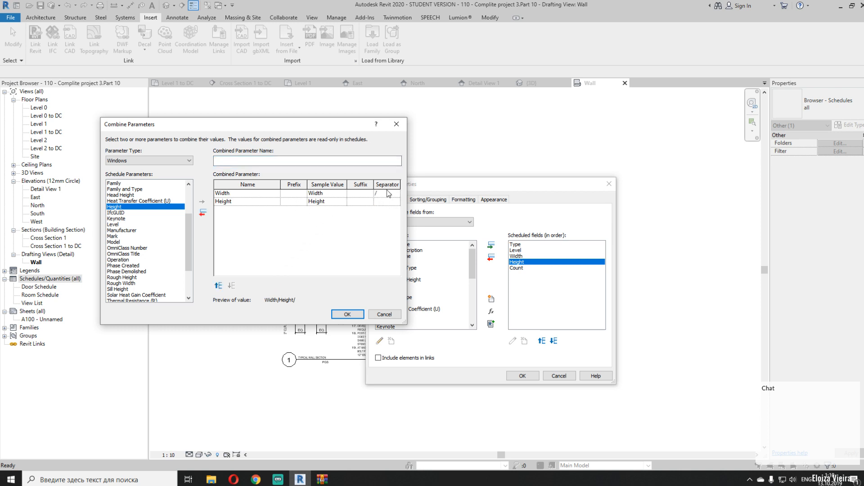
click(388, 193)
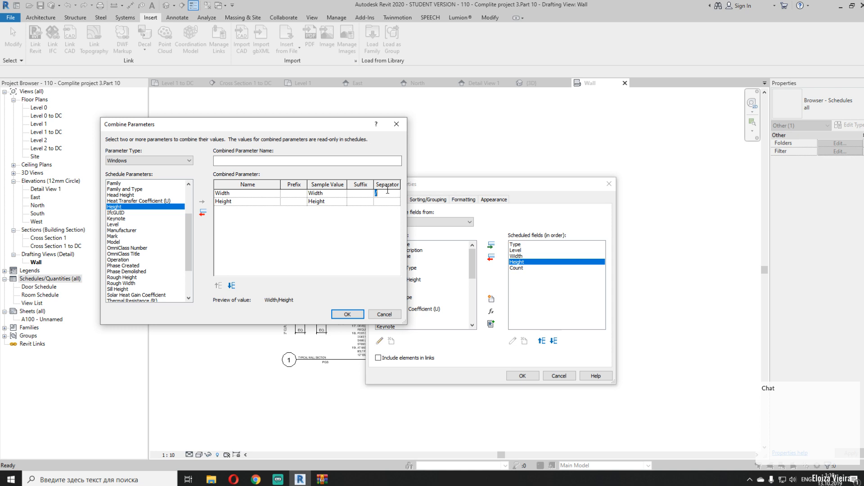
click(386, 220)
click(347, 314)
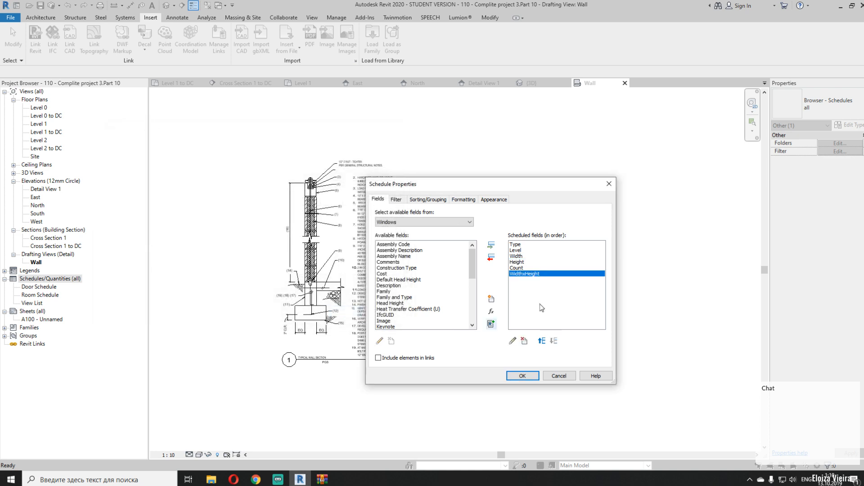
Remove the separate Height and Width fields, place WidthxHeight above Count, and generate the window schedule
click(516, 262)
click(492, 260)
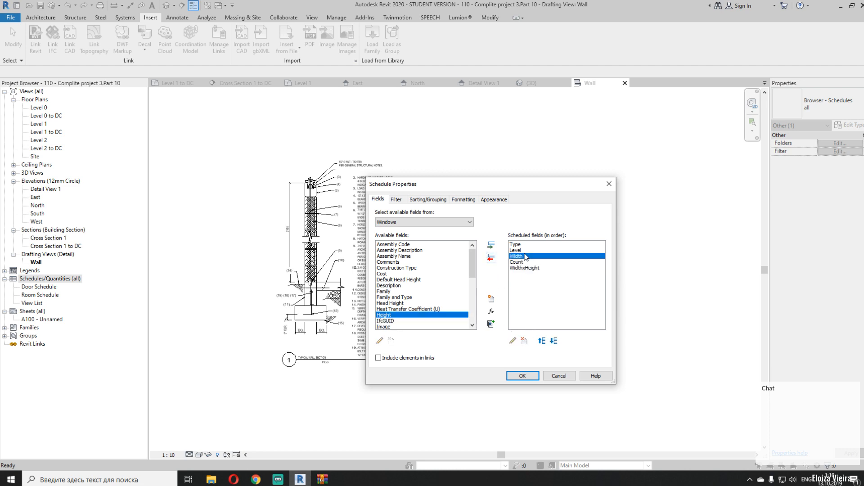
click(491, 258)
click(518, 262)
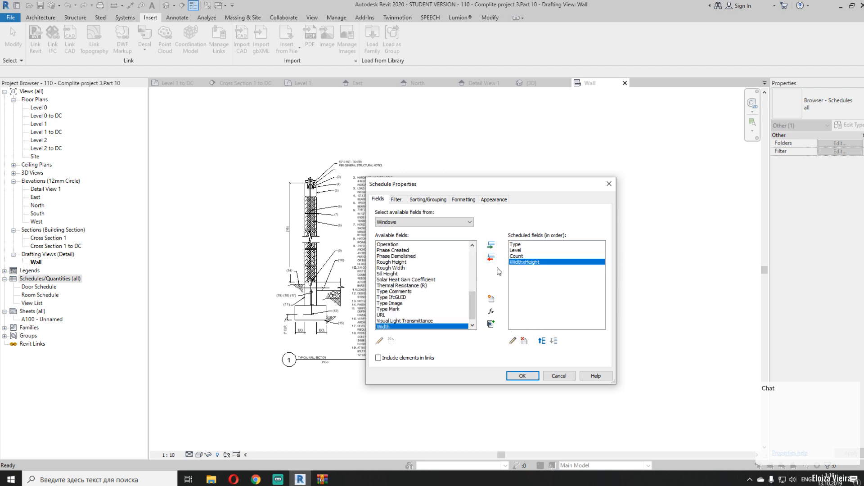
click(540, 342)
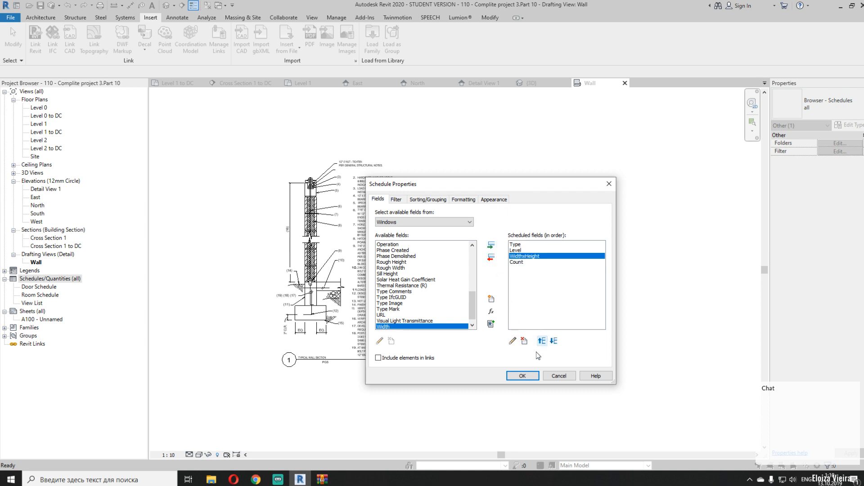
click(523, 376)
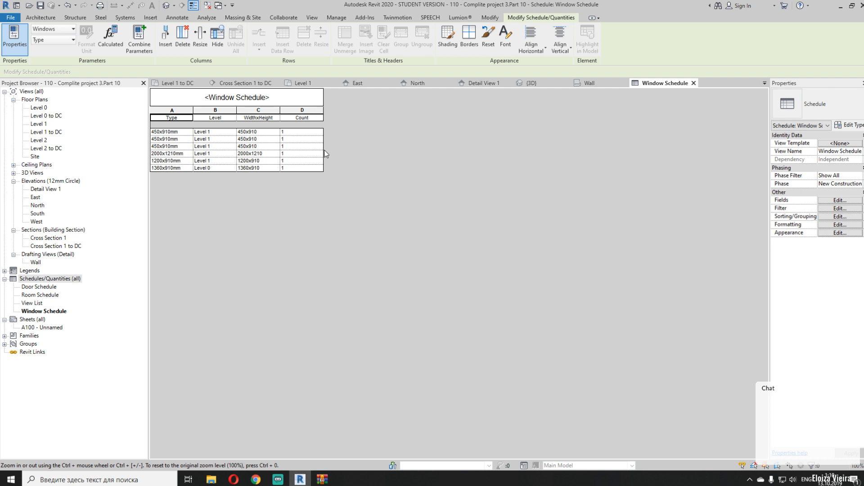
Sort the window schedule by Type
click(840, 199)
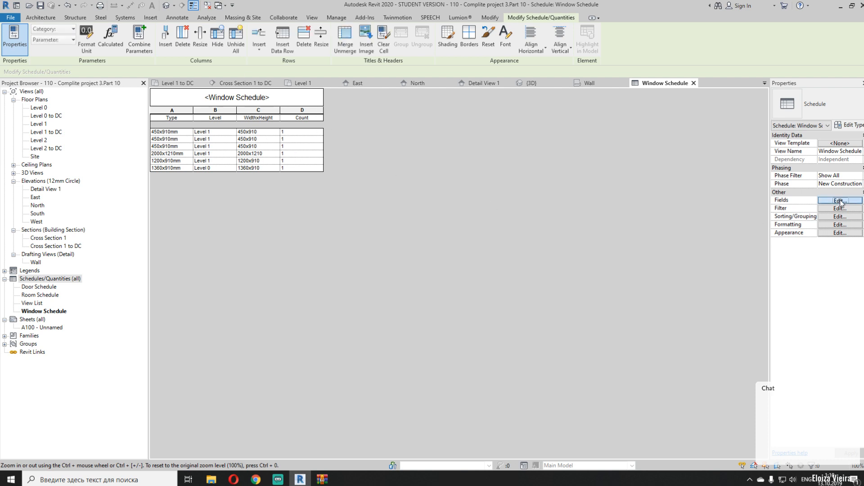
click(422, 199)
click(446, 214)
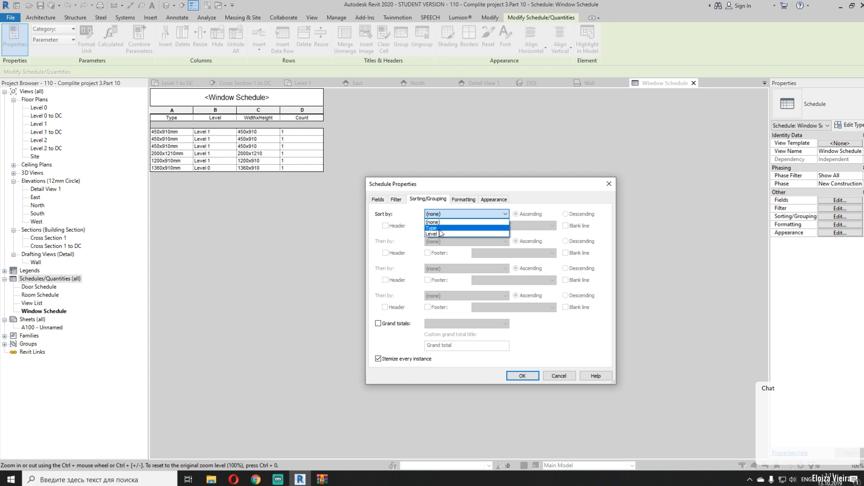
click(441, 228)
click(523, 376)
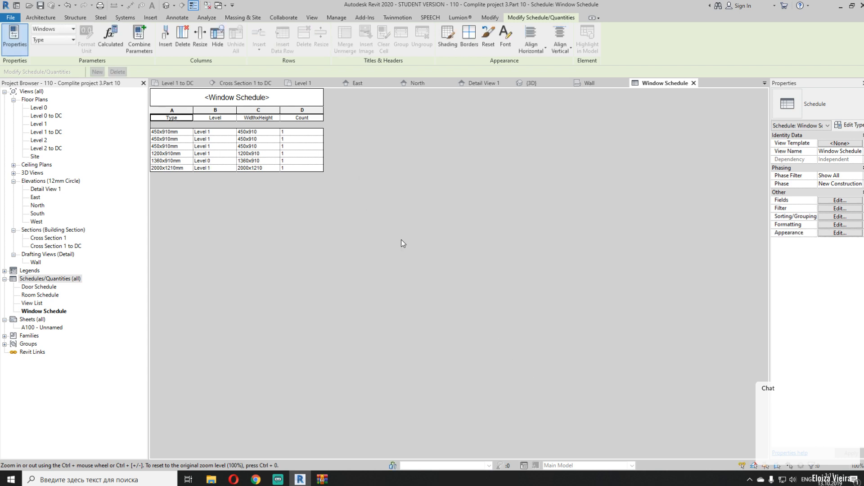
Turn off itemizing every instance in the window schedule so identical types are grouped
click(840, 217)
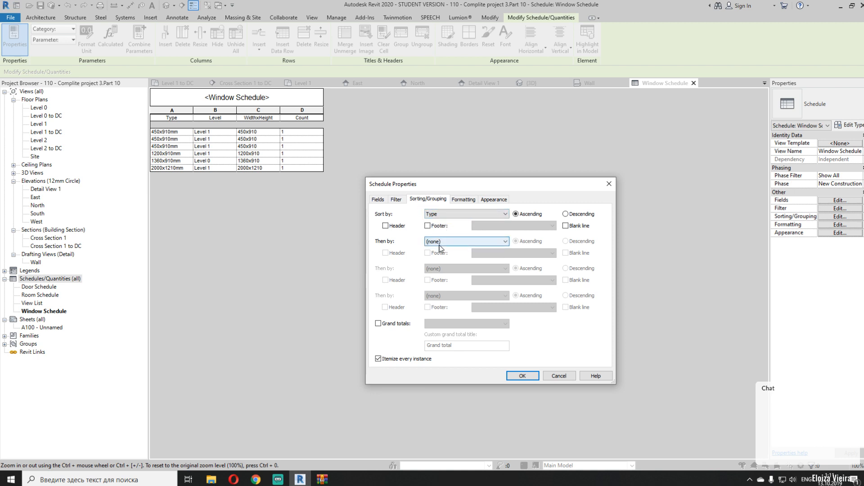
click(396, 360)
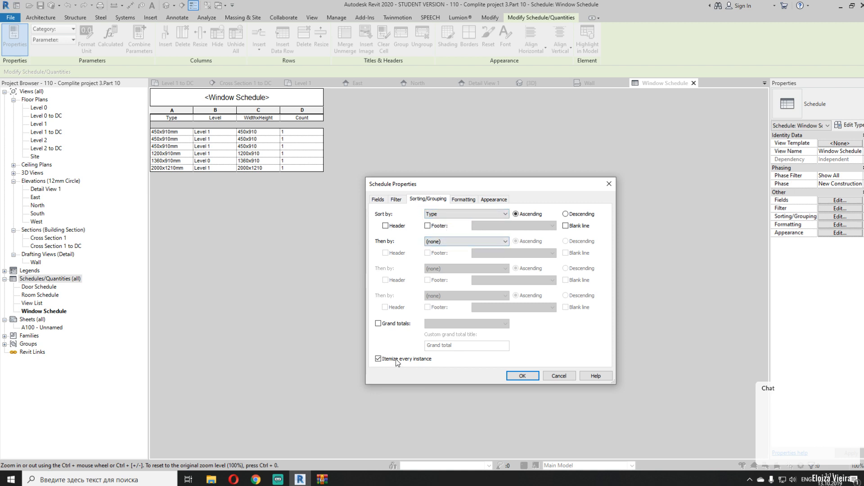
click(525, 376)
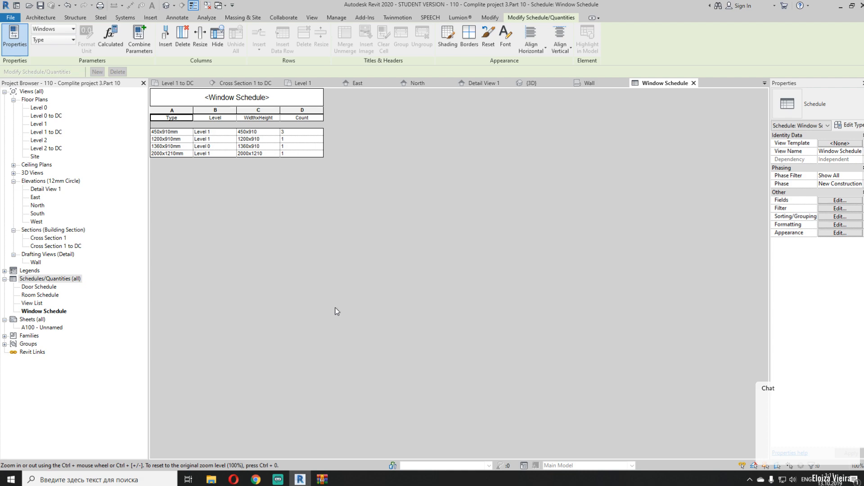
Tick off windows (count) in the Trello schedule checklist, then close the open archive window and return to Revit
click(255, 480)
click(274, 191)
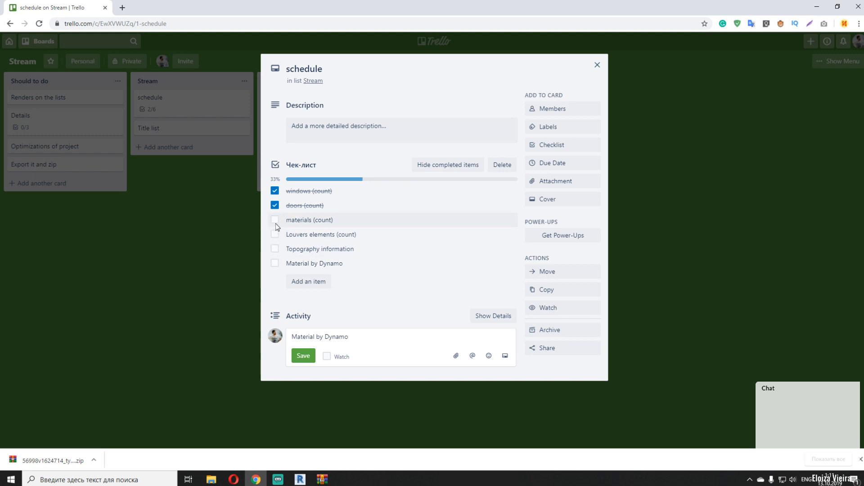
click(321, 478)
click(760, 10)
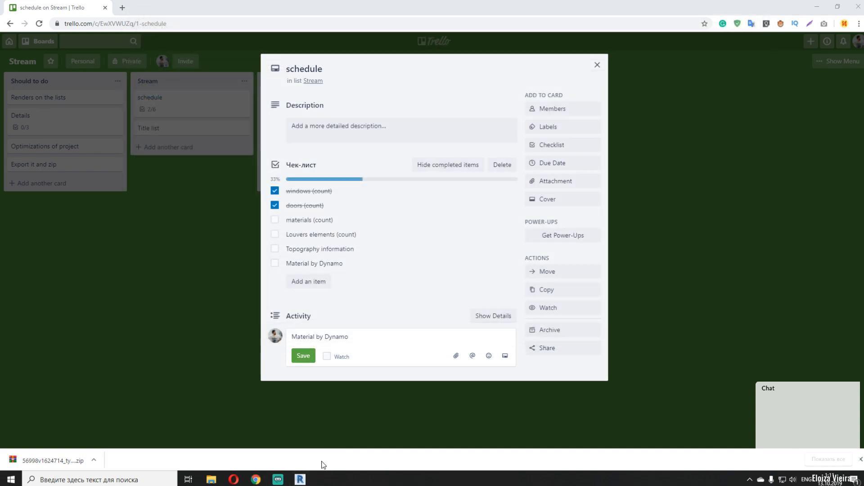
click(300, 478)
right_click(51, 280)
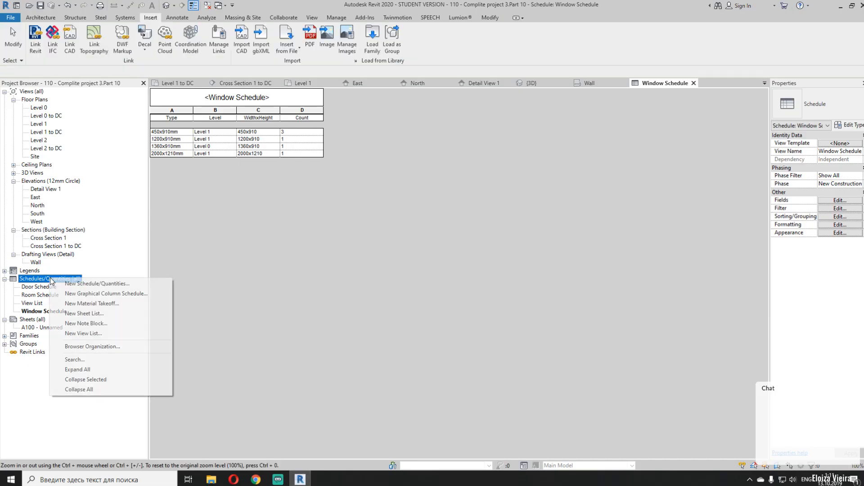
click(92, 283)
click(317, 292)
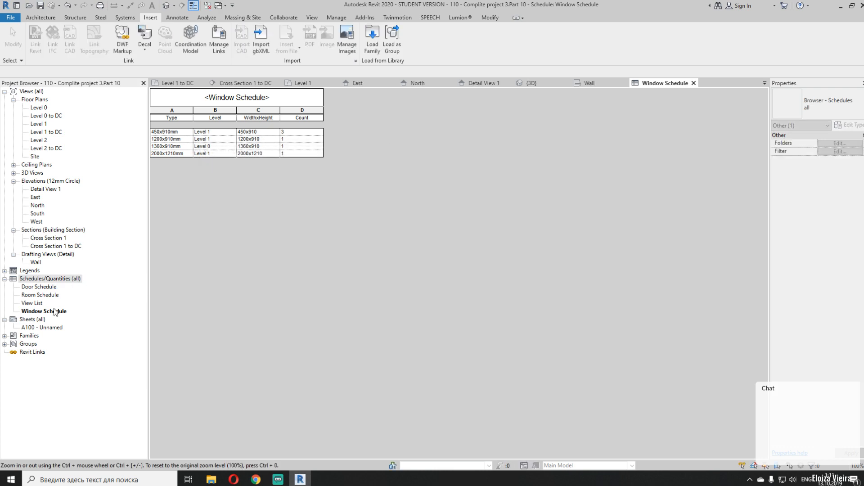
Create a new material takeoff for the Walls category in the New Construction phase
right_click(52, 280)
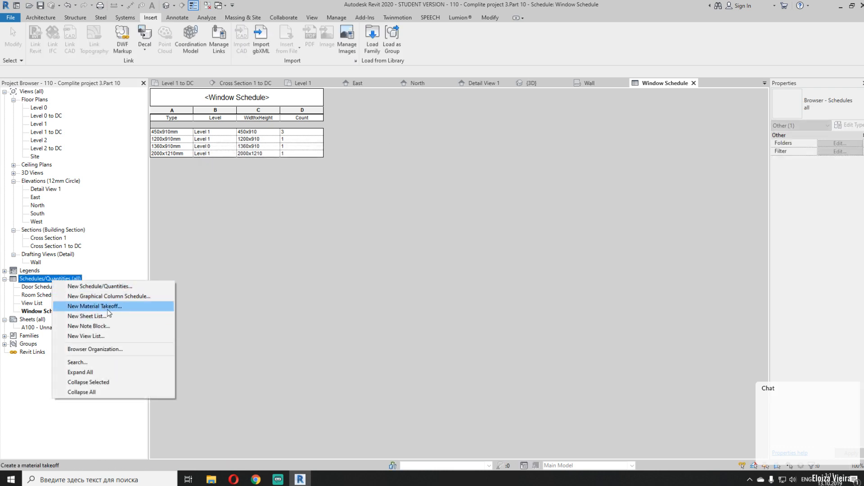
click(107, 309)
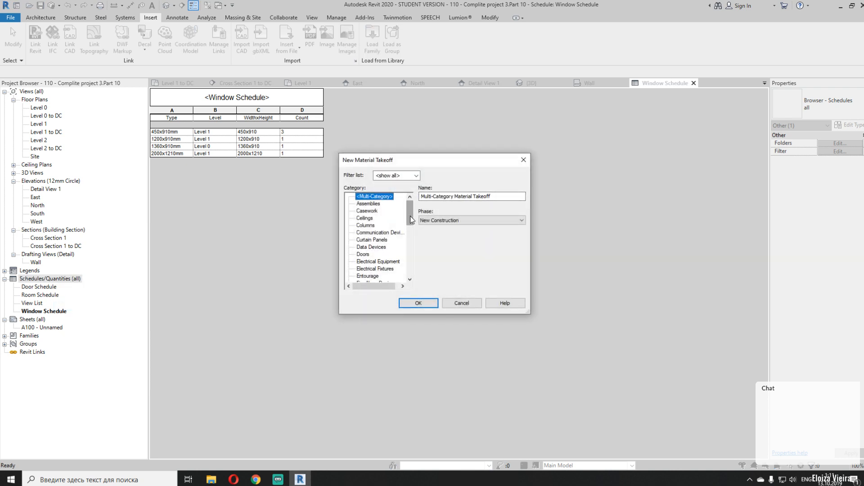
drag(410, 216, 409, 268)
click(362, 269)
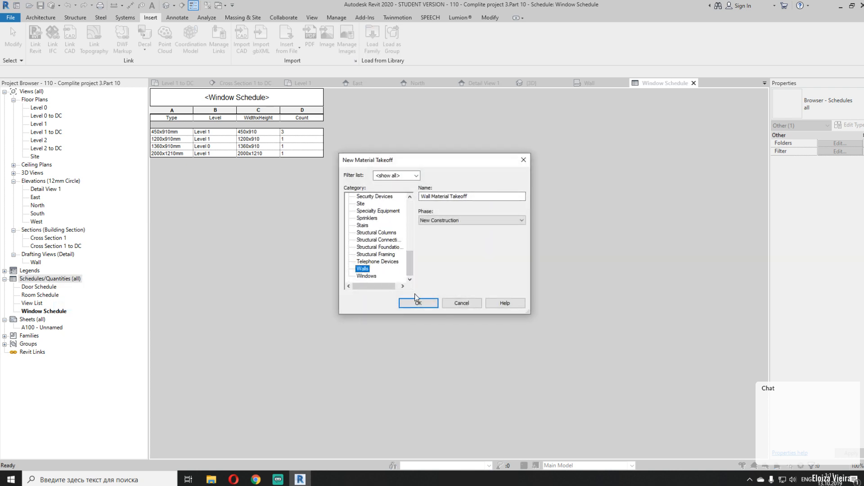
click(418, 303)
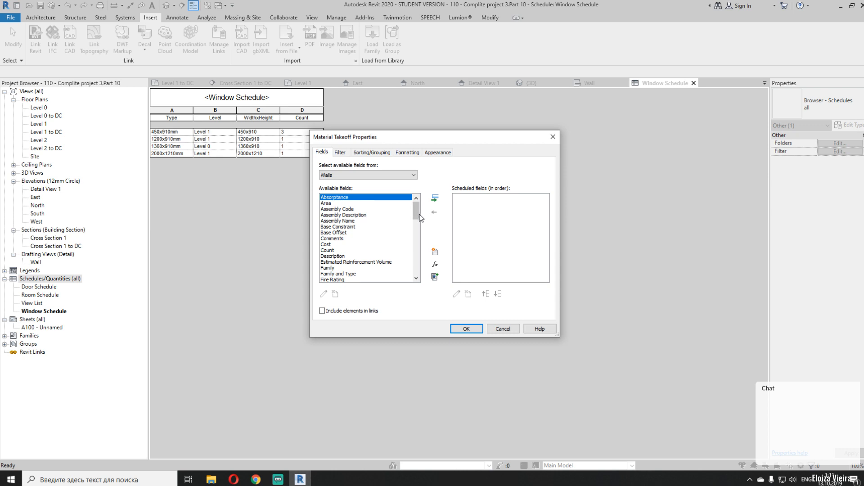
Add the Material: Mark, Material: Name and Volume fields to the wall material takeoff
drag(416, 214, 417, 250)
click(345, 227)
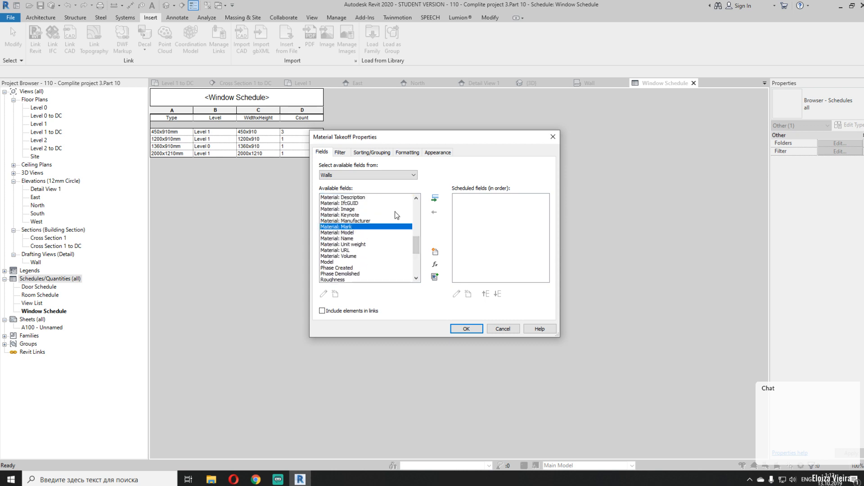
click(435, 198)
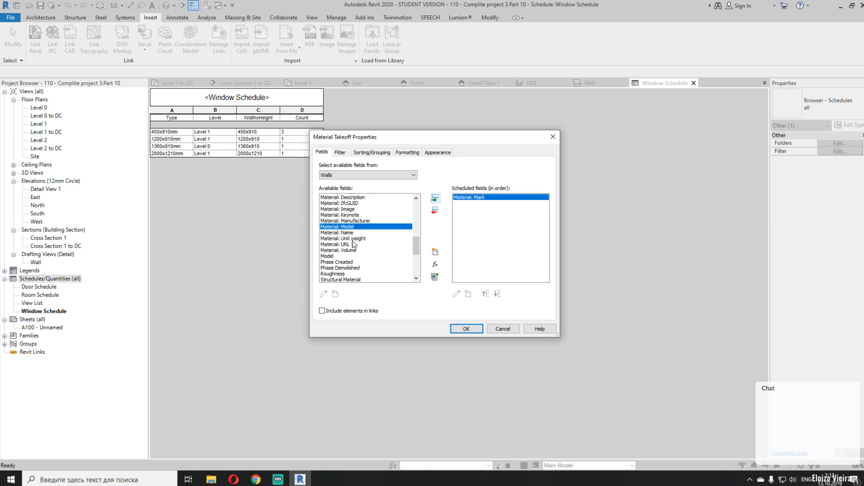
click(435, 198)
drag(417, 238, 416, 255)
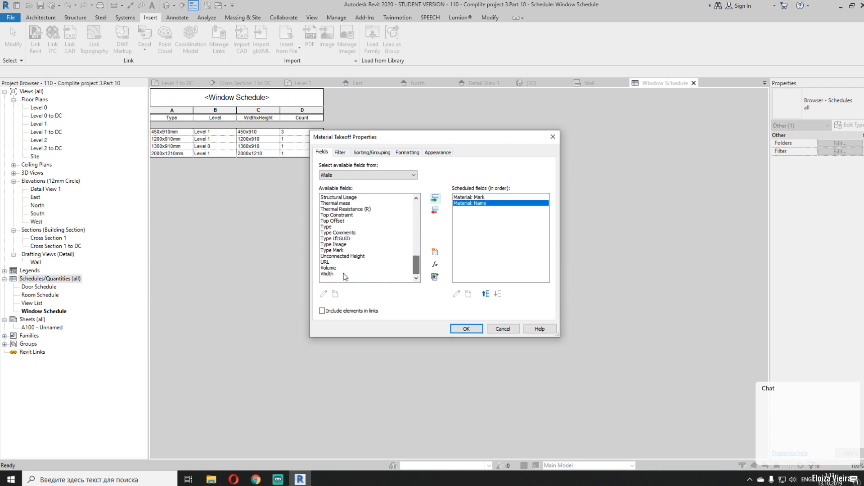
click(332, 267)
click(435, 198)
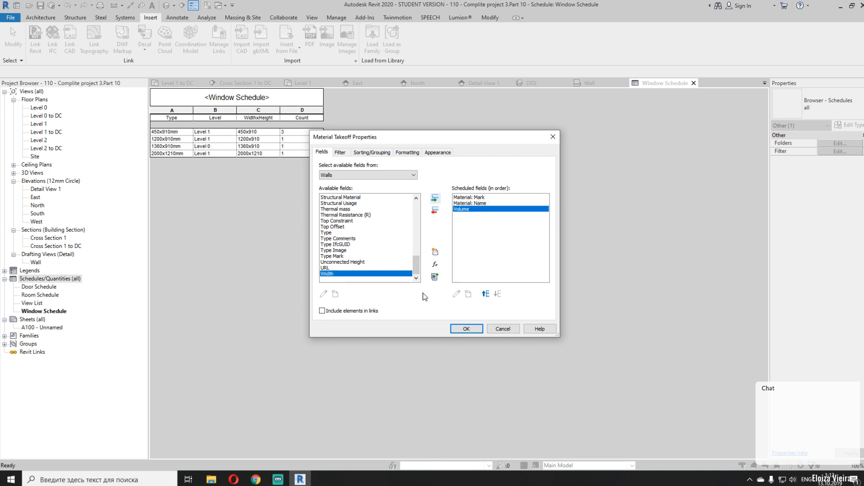
Generate the wall material takeoff and widen its Volume and Material: Name columns
click(465, 329)
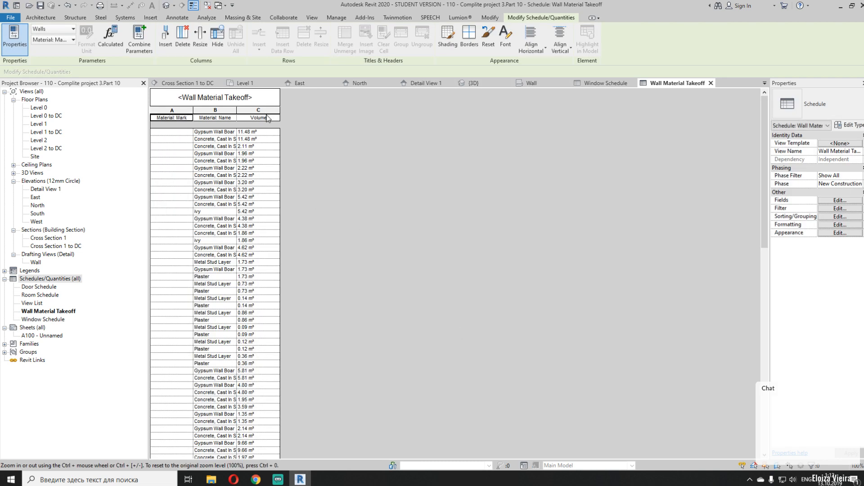
drag(281, 112, 389, 113)
drag(237, 112, 310, 112)
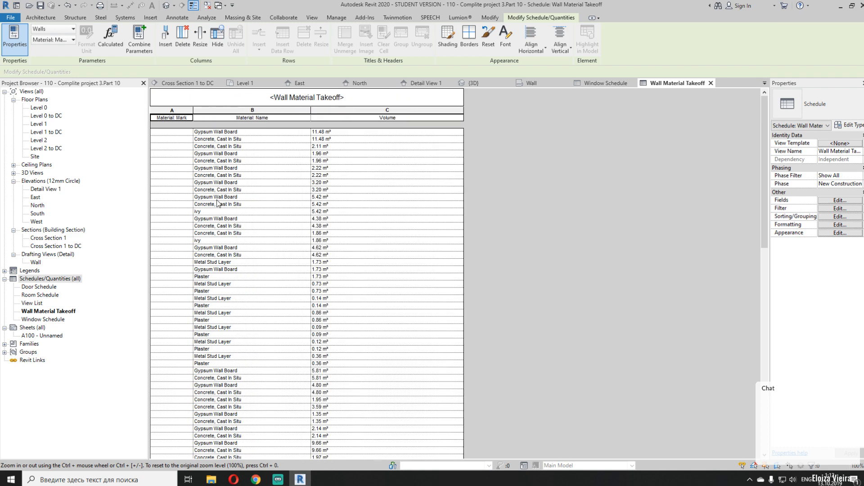
Sort the wall material takeoff by Material: Name and turn off itemizing every instance
click(840, 217)
click(370, 168)
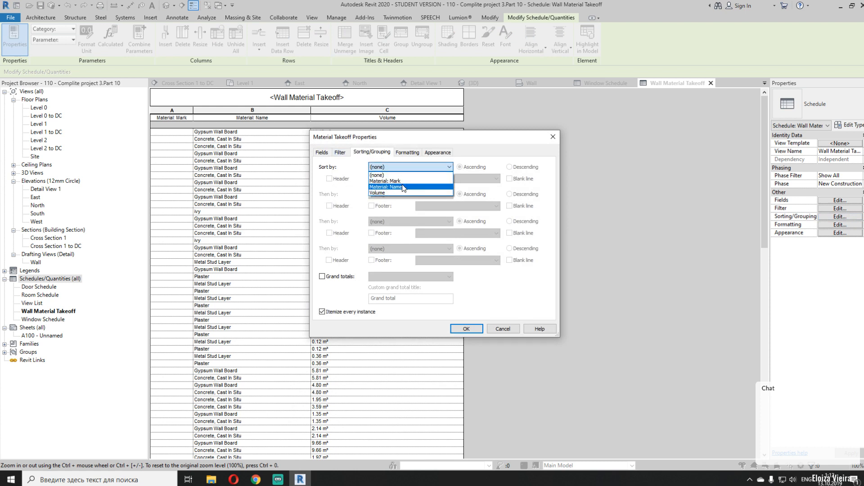
click(387, 187)
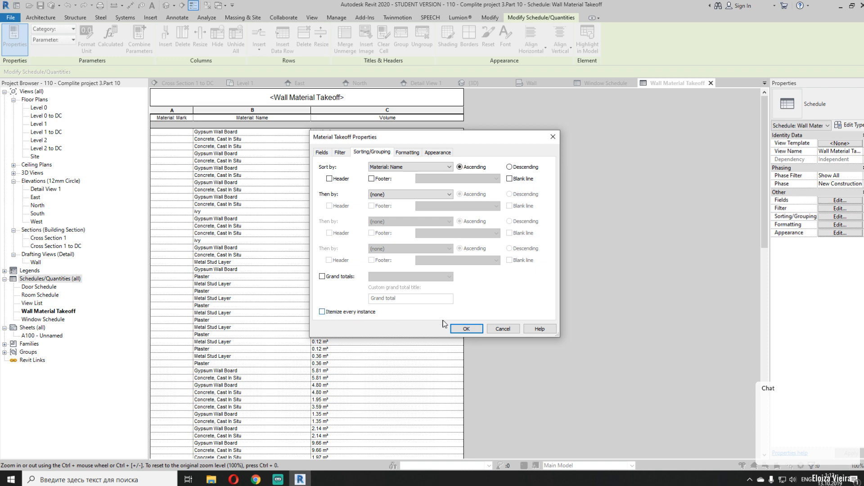
click(455, 328)
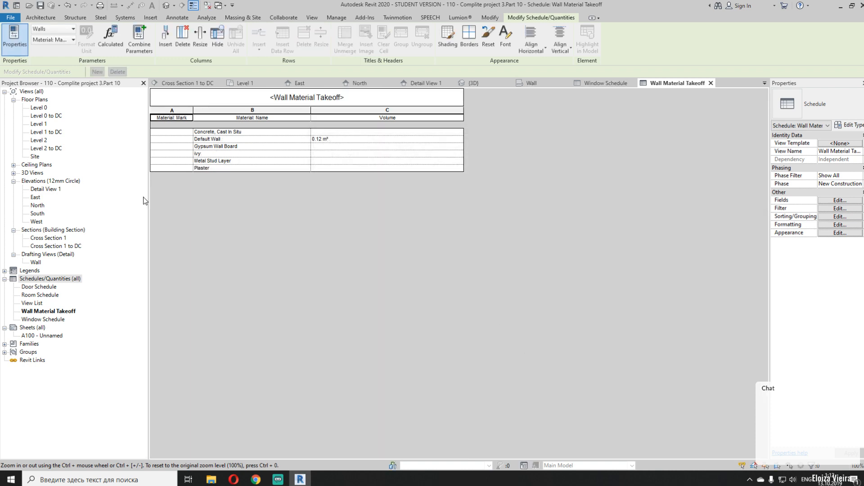
Reopen the sorting and grouping settings of the wall material takeoff
click(839, 216)
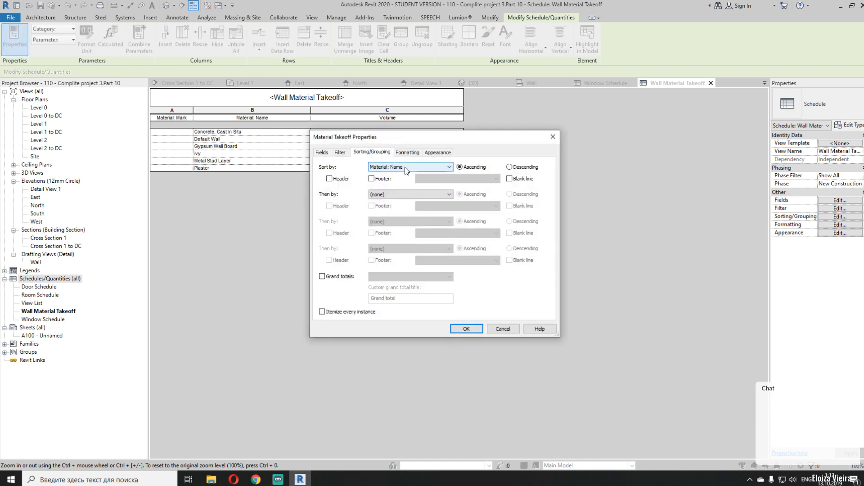
Add Material: Mark as the second sorting criterion of the wall material takeoff
click(390, 195)
click(398, 209)
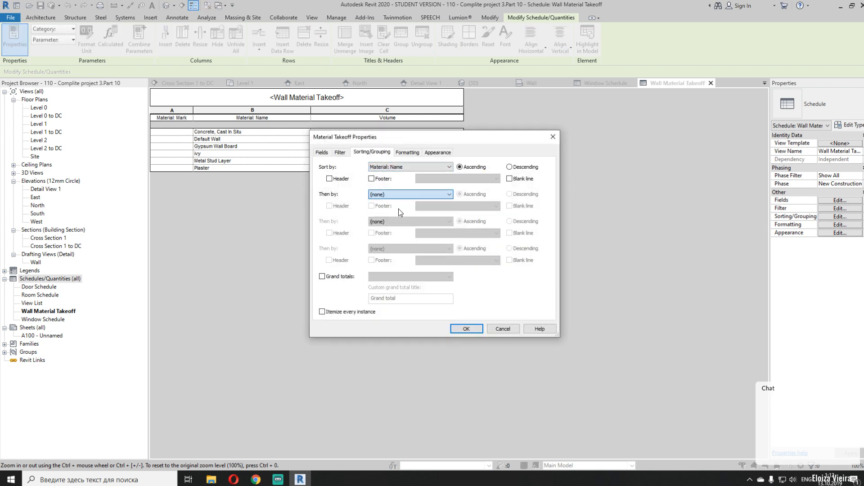
click(466, 328)
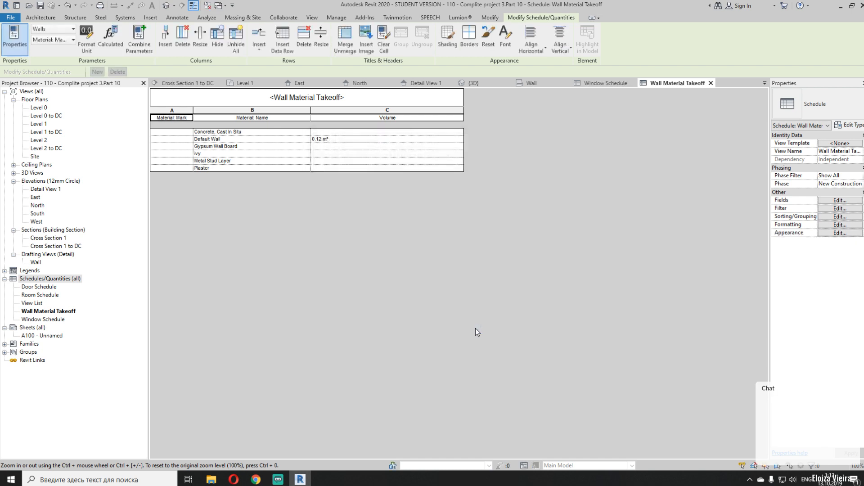
Turn on the header and the footer with title, count and totals for the Material: Name sorting
click(836, 208)
click(371, 152)
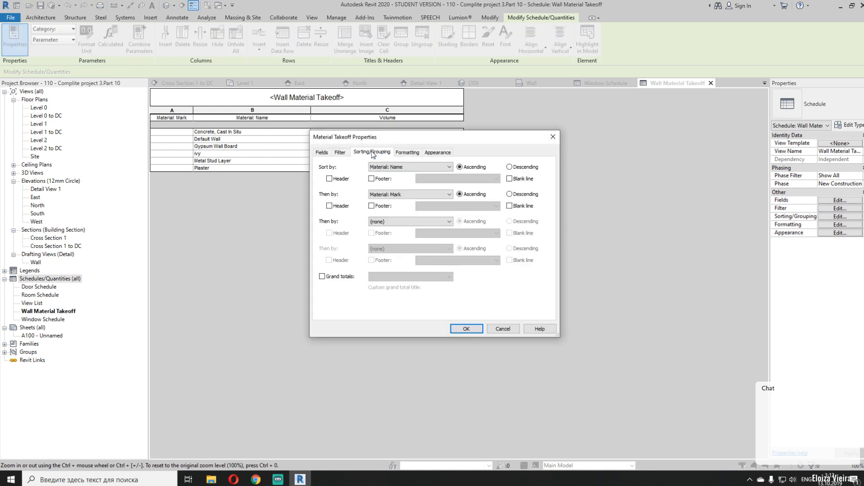
click(381, 226)
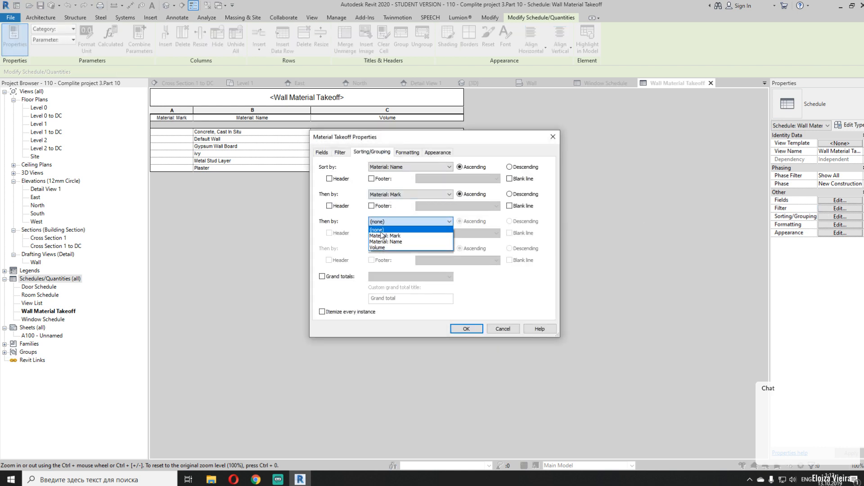
click(510, 279)
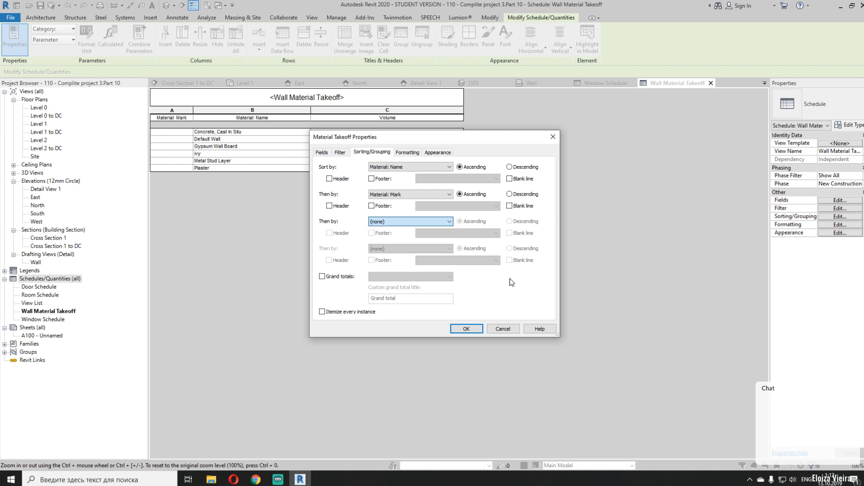
click(329, 179)
click(371, 179)
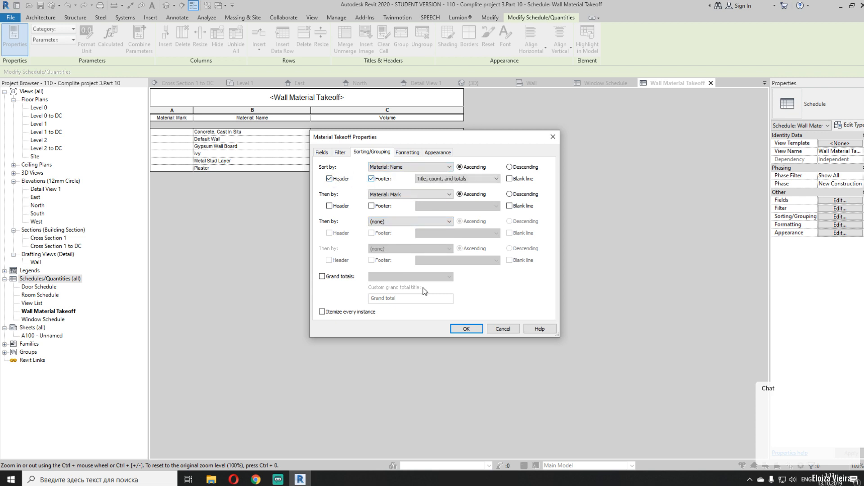
click(468, 329)
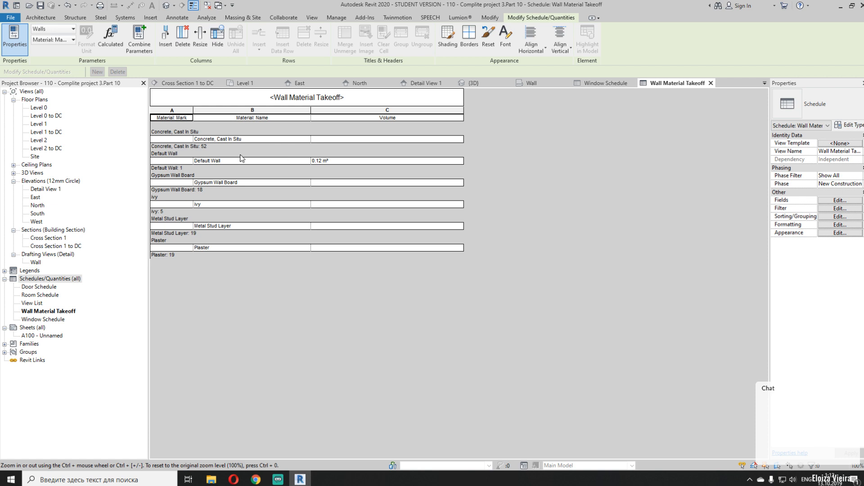
Turn off the footer for the Material: Name sorting
click(831, 217)
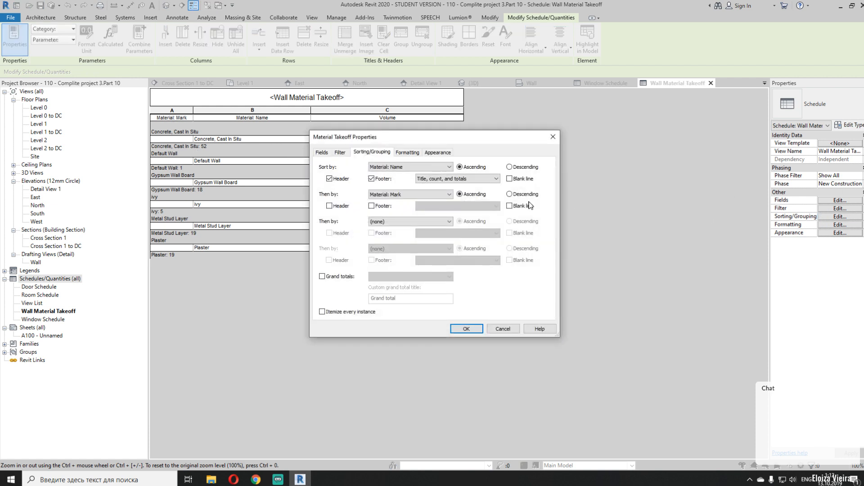
click(379, 179)
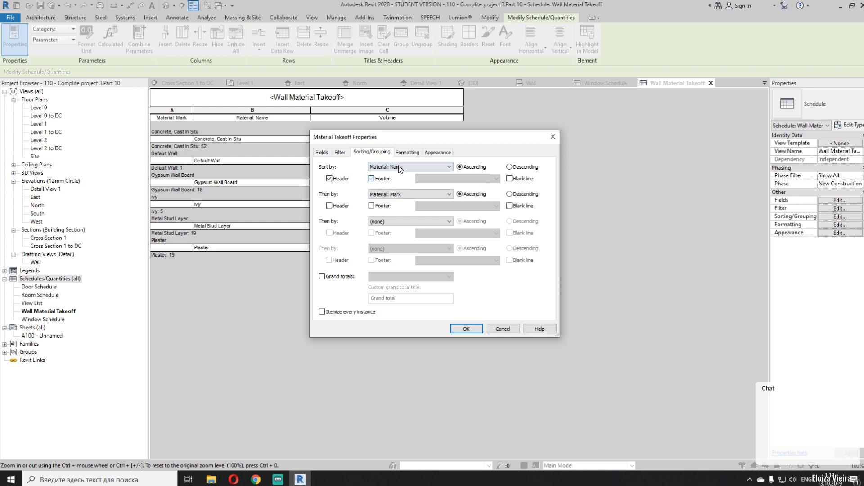
click(415, 168)
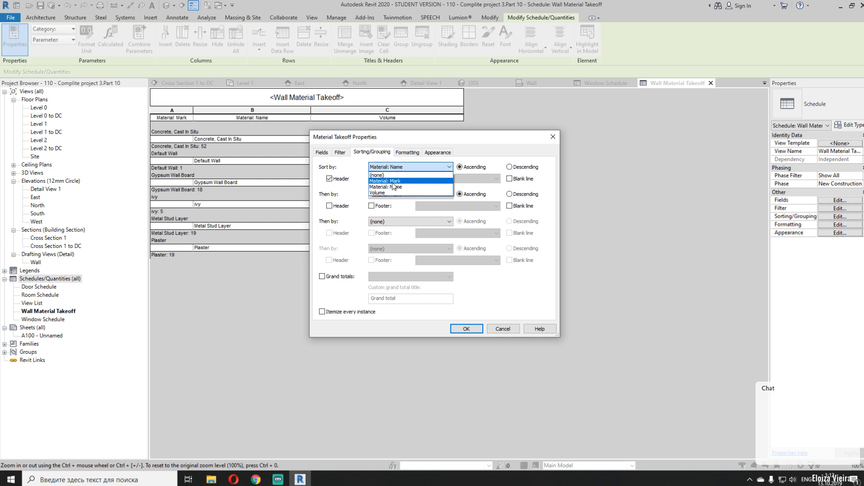
Remove the Material: Mark field from the scheduled fields of the wall material takeoff
click(335, 155)
click(339, 152)
click(322, 153)
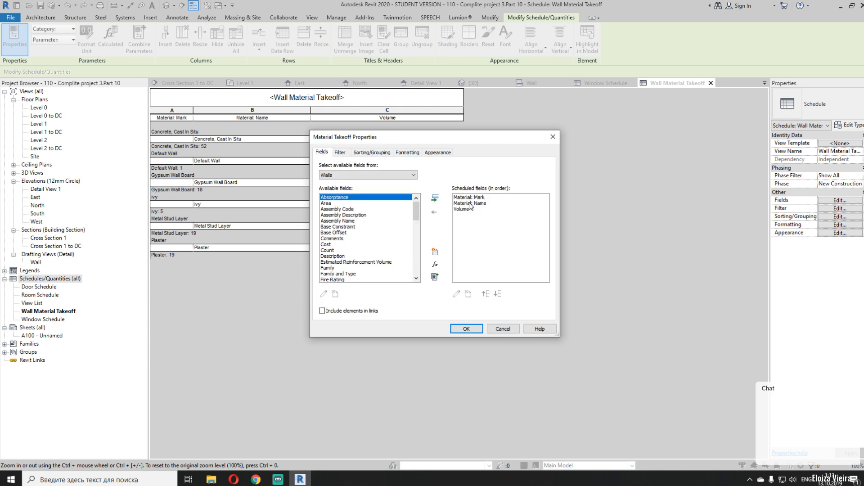
click(470, 203)
click(468, 198)
click(434, 210)
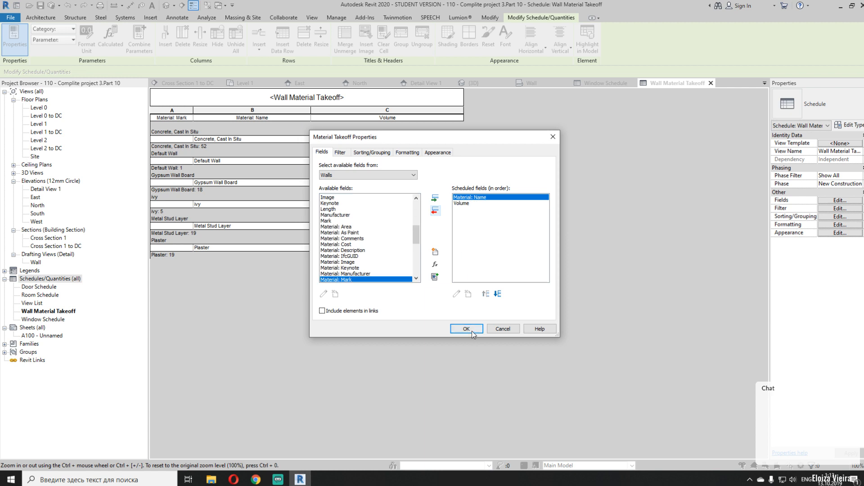
click(469, 329)
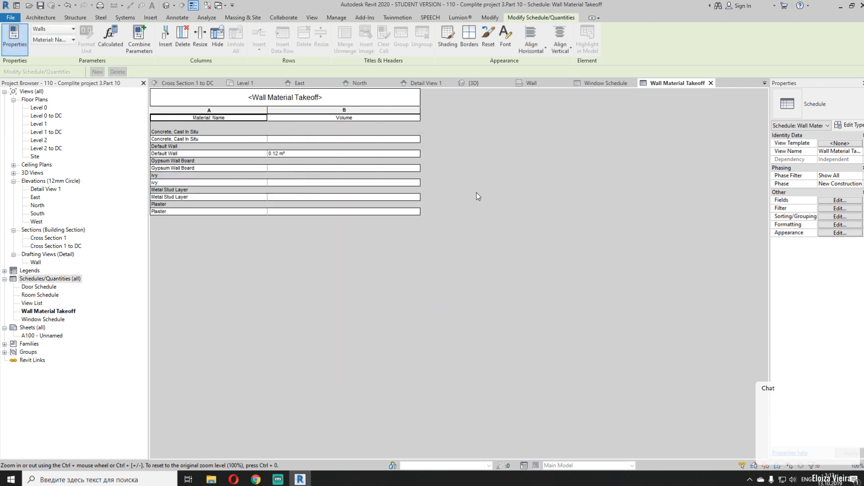
Turn off the group header for the Material: Name sorting
click(827, 216)
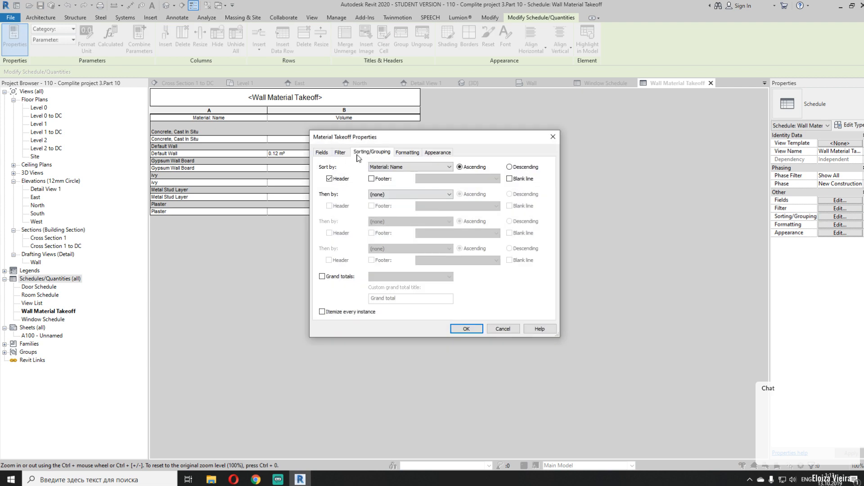
click(329, 179)
click(465, 329)
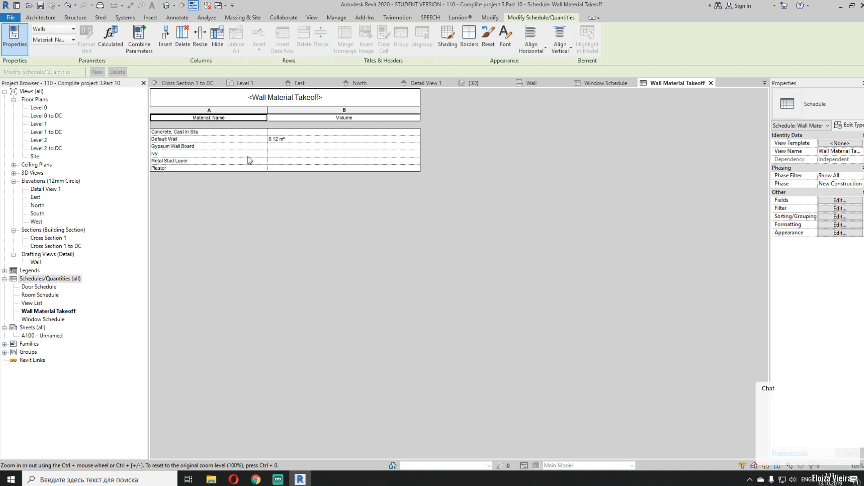
Turn on grand totals with title, count and totals, and itemize every instance in the takeoff
click(159, 154)
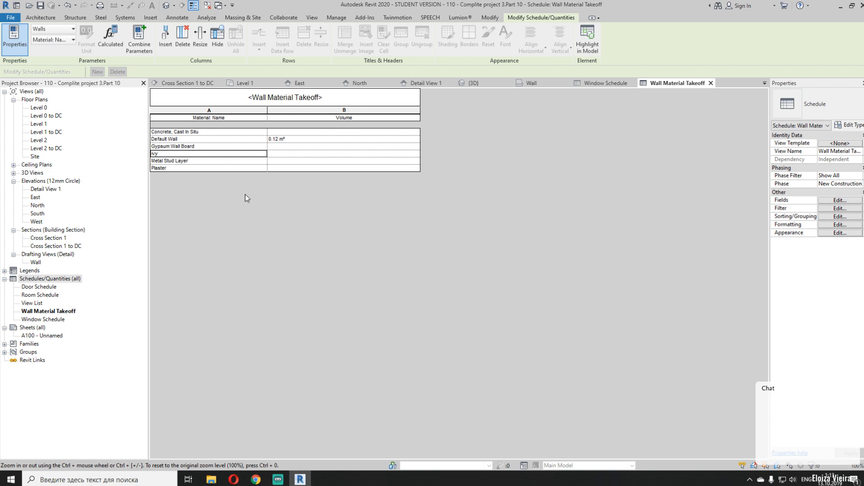
click(839, 216)
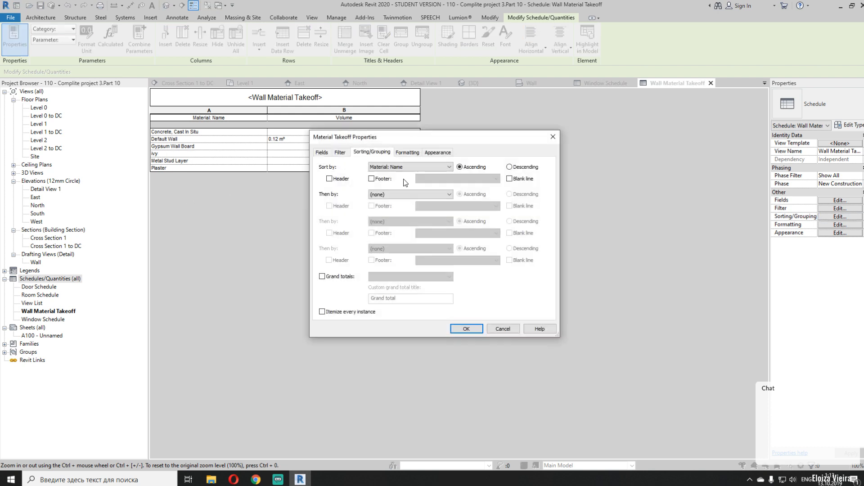
click(325, 277)
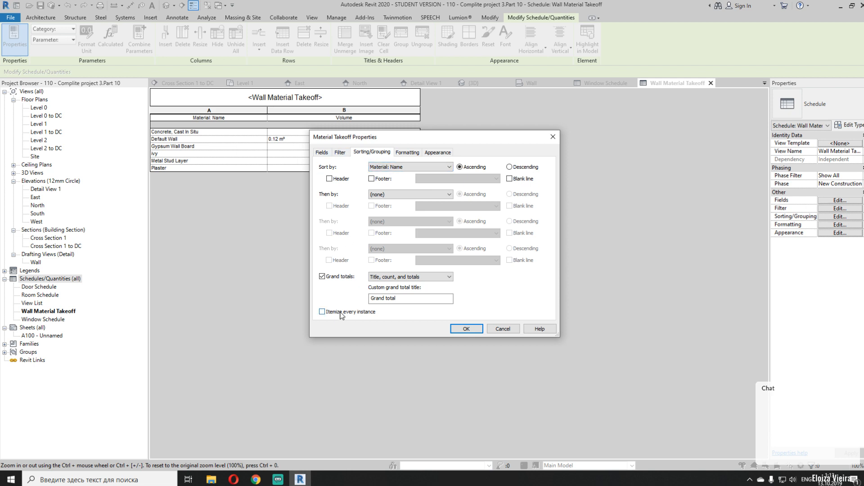
click(321, 153)
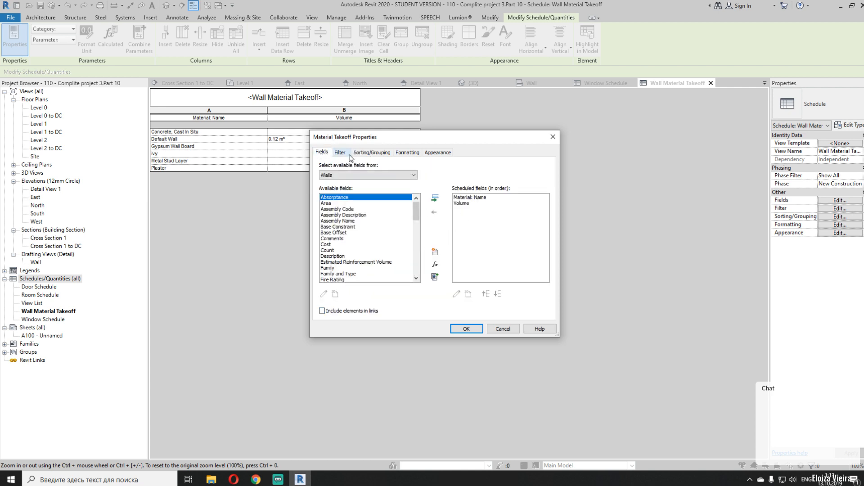
click(361, 154)
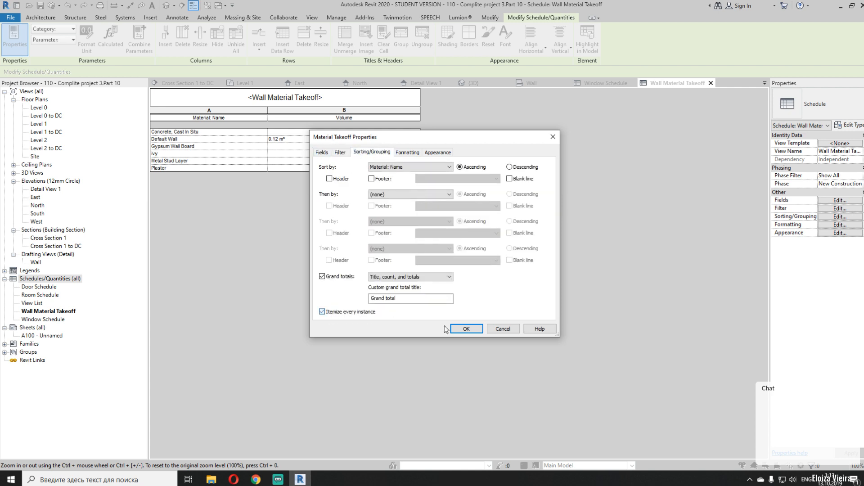
click(463, 328)
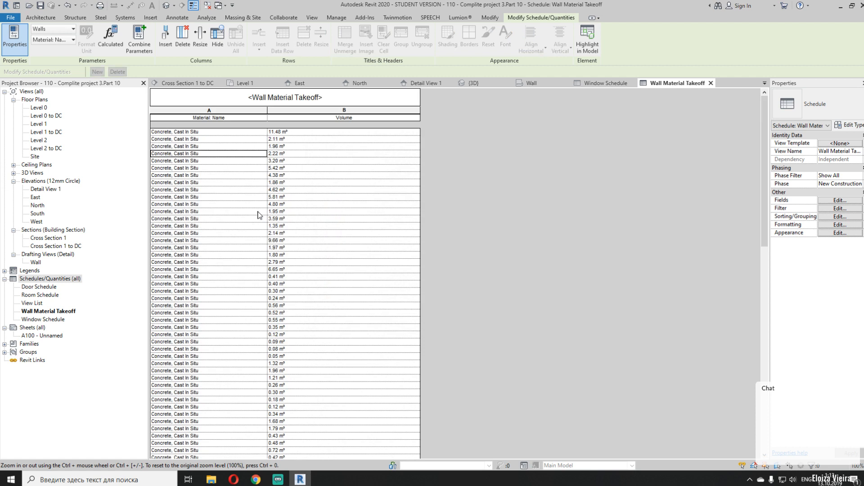
Turn off itemizing of every instance and set the takeoff's primary sorting to (none)
click(839, 217)
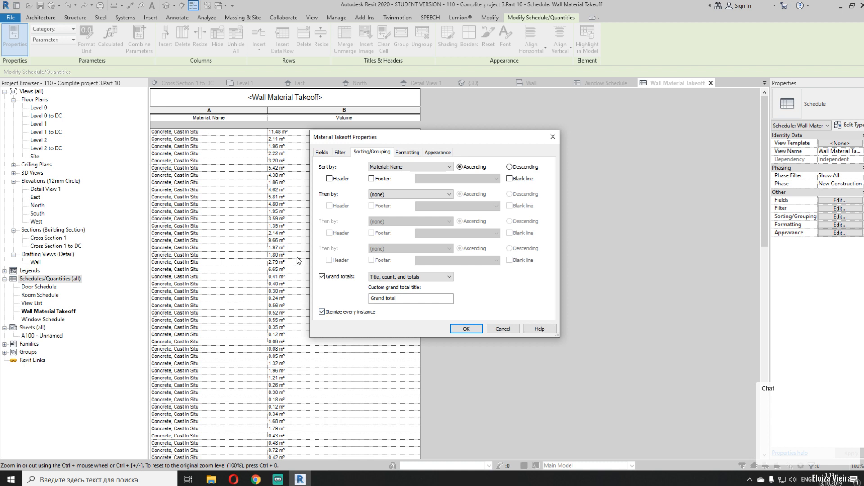
click(337, 312)
click(396, 167)
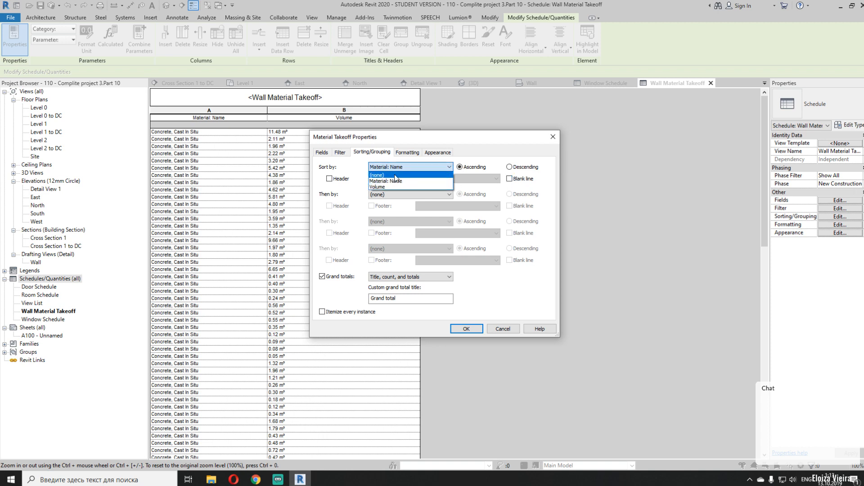
click(396, 176)
click(467, 328)
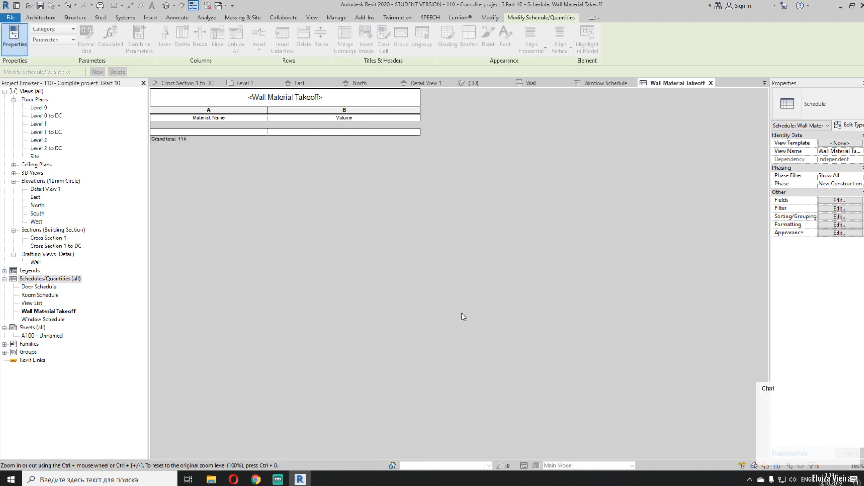
Replace the Volume field with Material: Area in the takeoff's scheduled fields
click(838, 217)
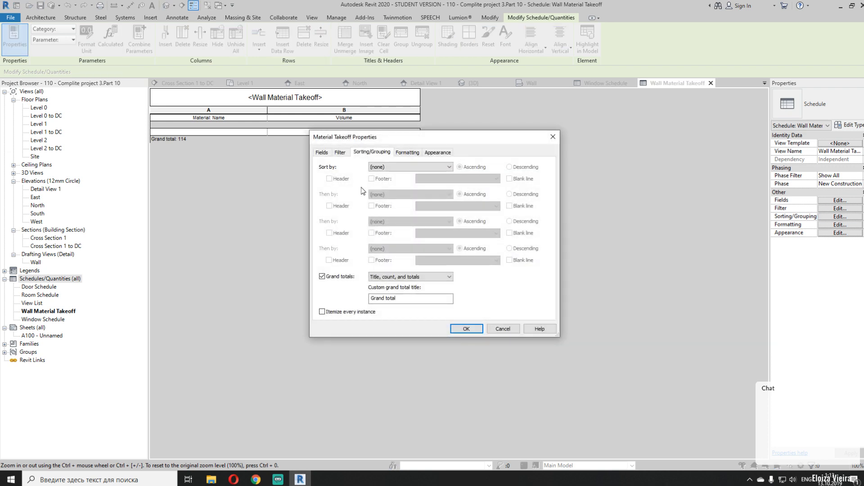
click(372, 166)
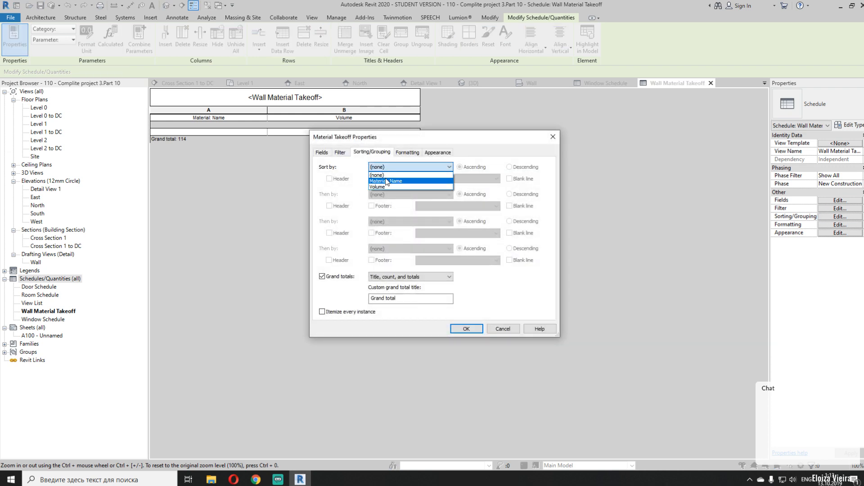
click(322, 152)
click(322, 153)
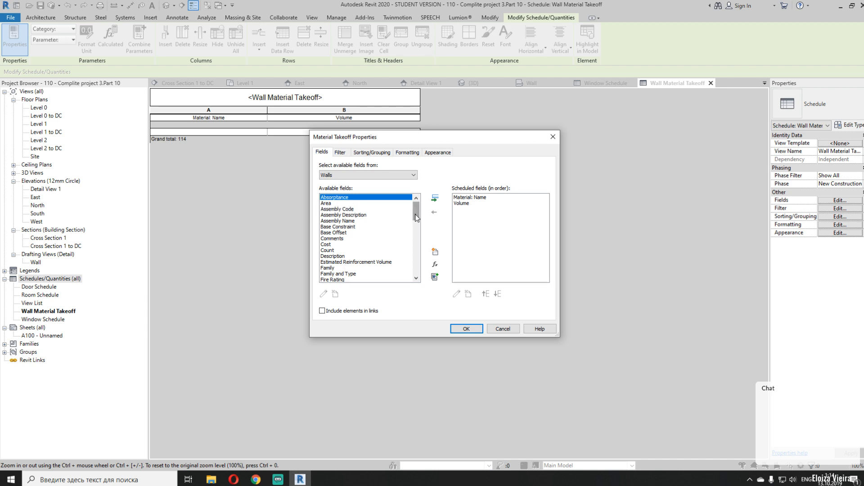
drag(415, 215, 414, 236)
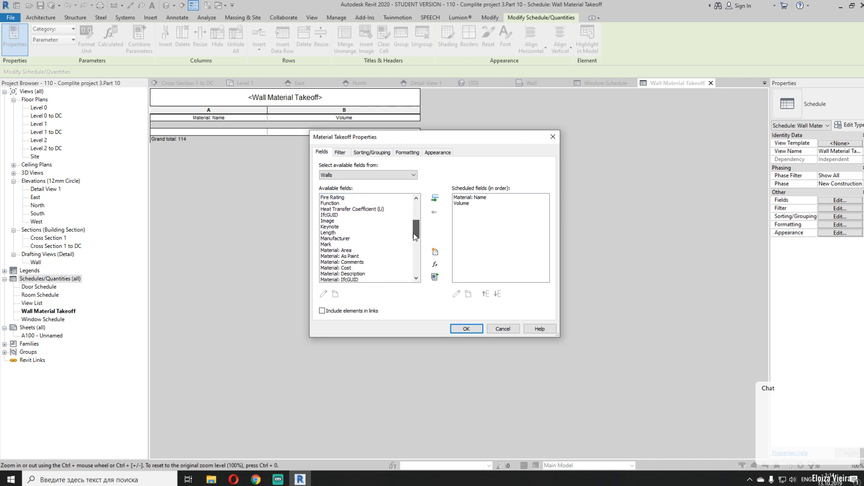
click(354, 250)
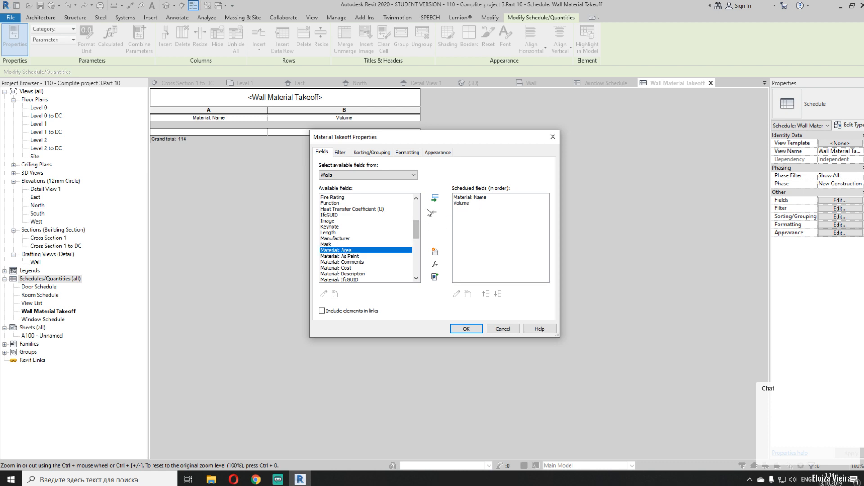
click(434, 198)
click(462, 203)
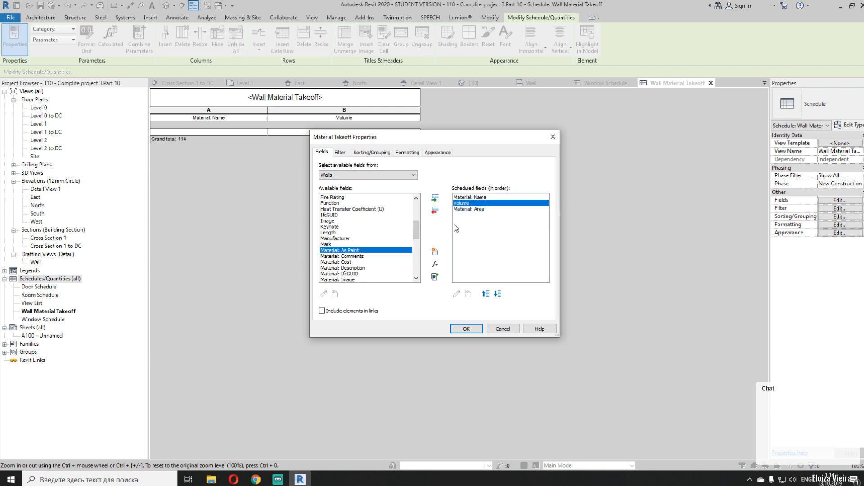
click(435, 210)
click(466, 329)
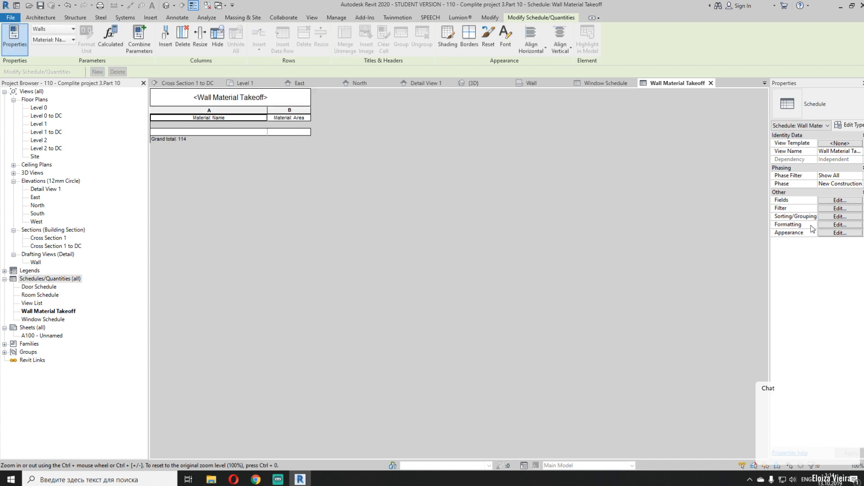
Sort the wall material takeoff by Material: Name
click(840, 216)
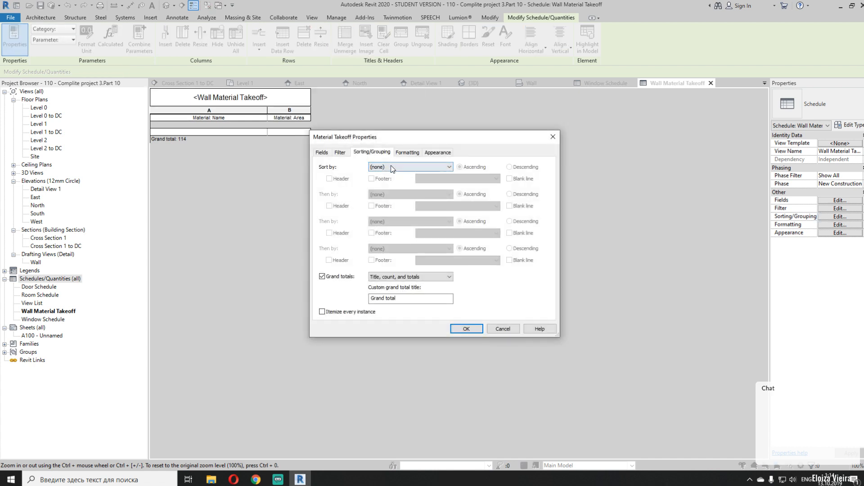
click(393, 167)
click(395, 180)
click(459, 328)
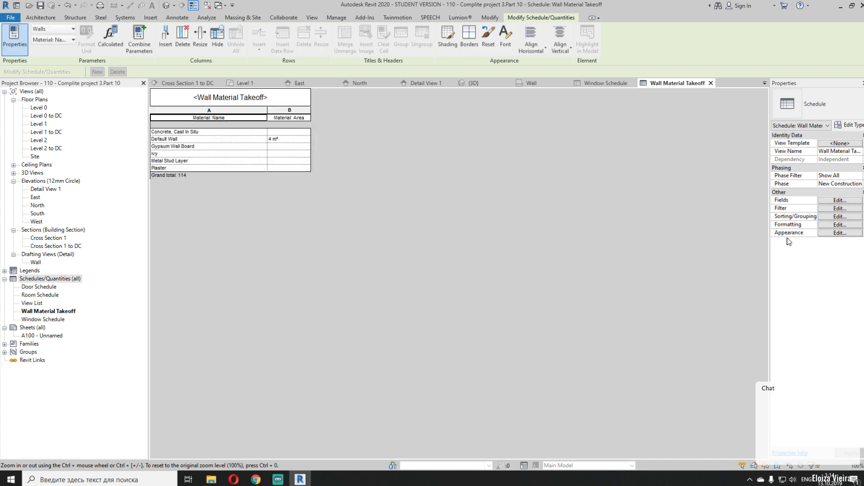
Itemize every instance in the wall material takeoff and review the listed rows
click(837, 210)
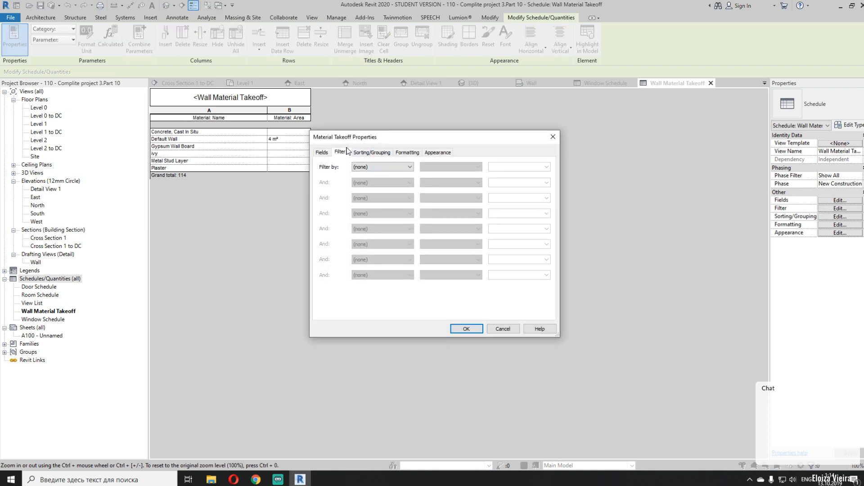
click(321, 152)
drag(417, 217, 415, 270)
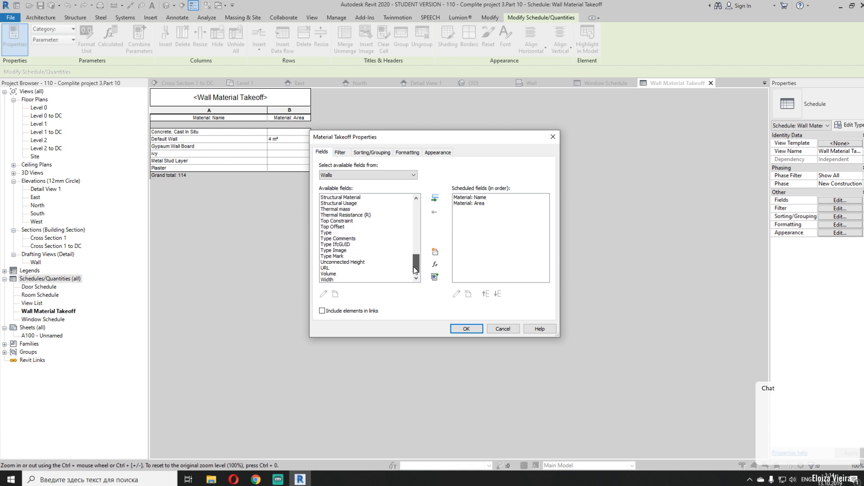
mouse_move(414, 270)
mouse_down()
mouse_move(406, 278)
mouse_move(410, 254)
mouse_up()
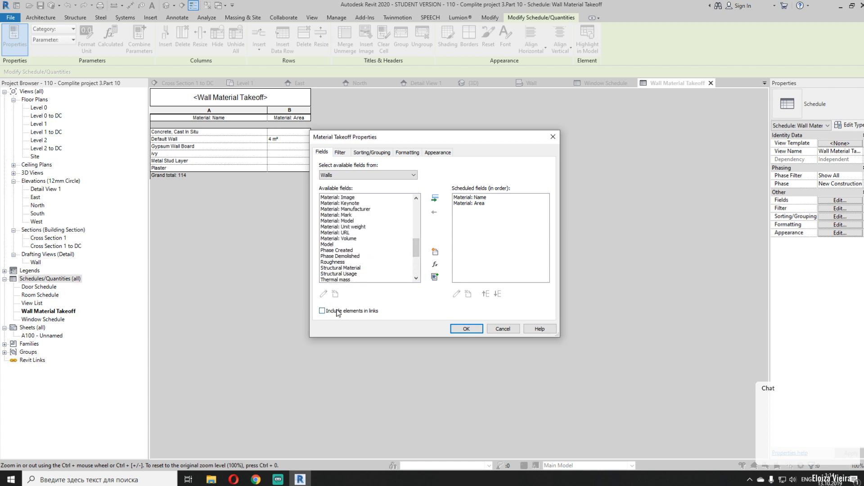
click(345, 154)
click(366, 152)
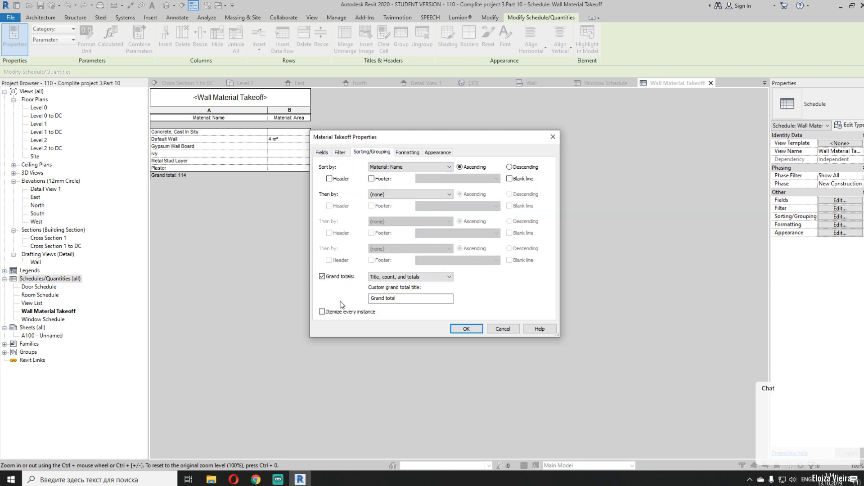
click(467, 329)
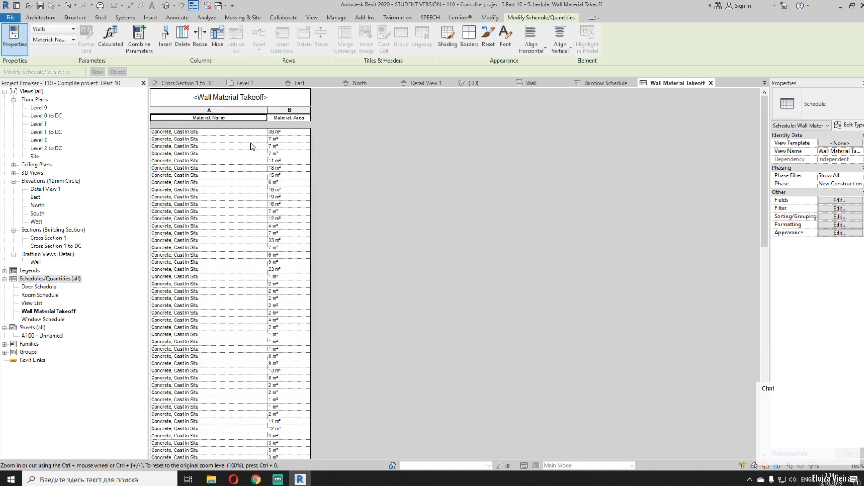
scroll(222, 153, down, 12)
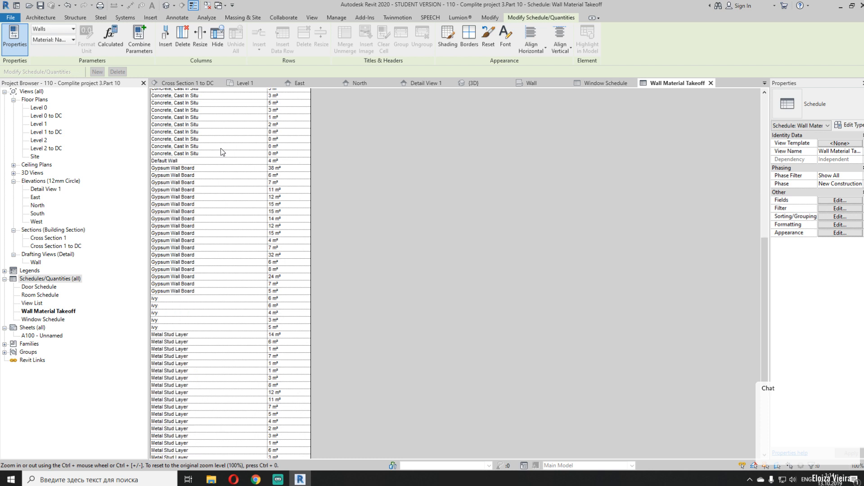
scroll(221, 147, down, 3)
scroll(220, 148, up, 2)
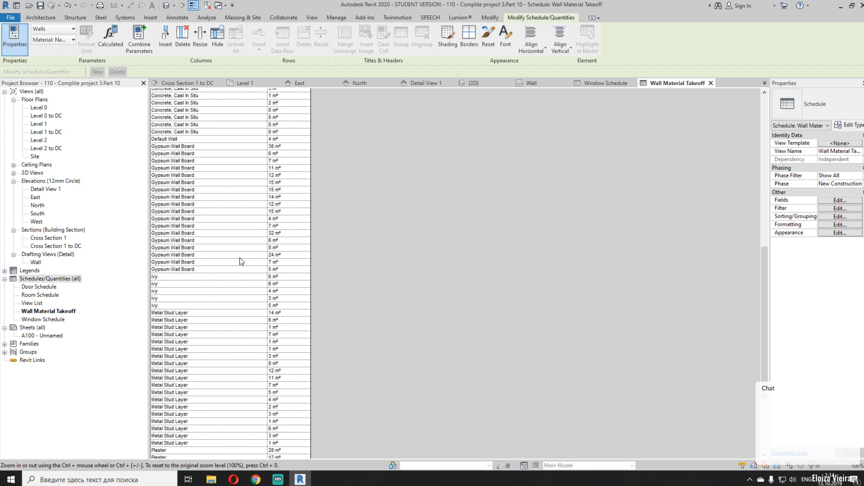
Turn off itemizing of every instance and add Family as the first scheduled field of the takeoff
click(831, 218)
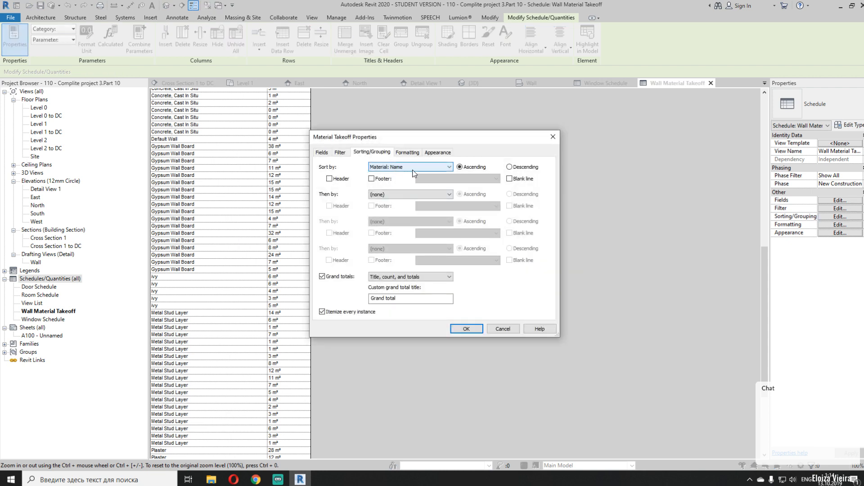
click(328, 313)
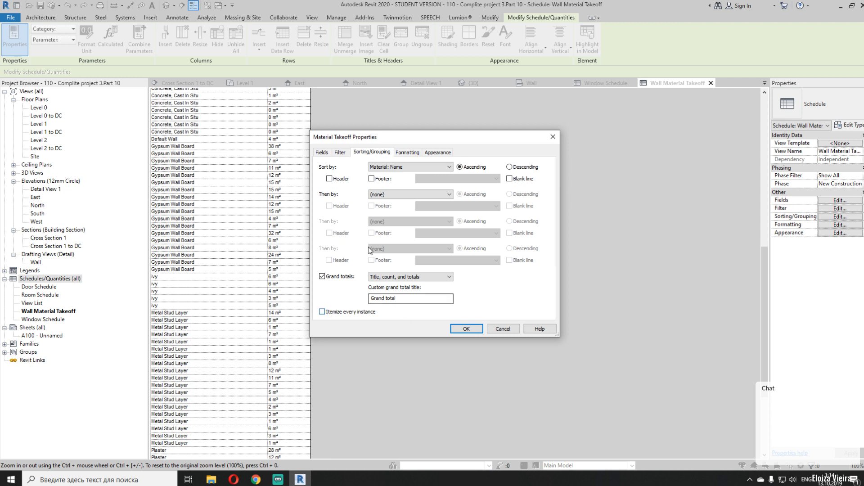
click(322, 152)
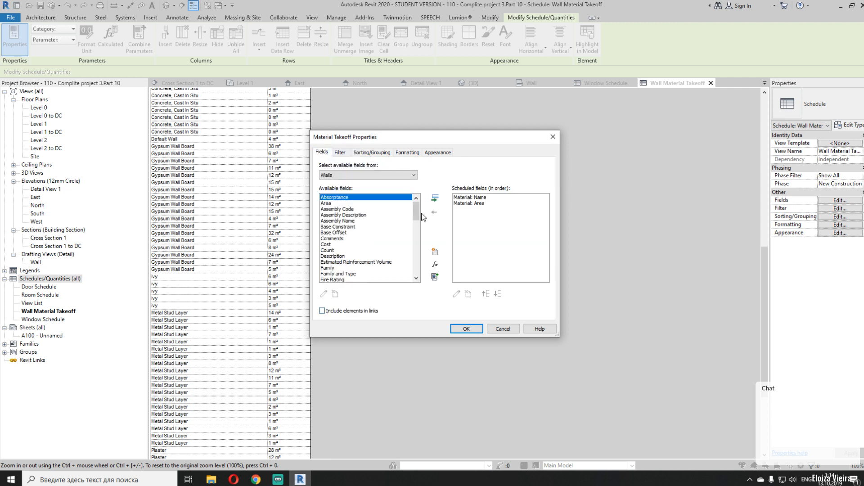
drag(415, 210, 410, 283)
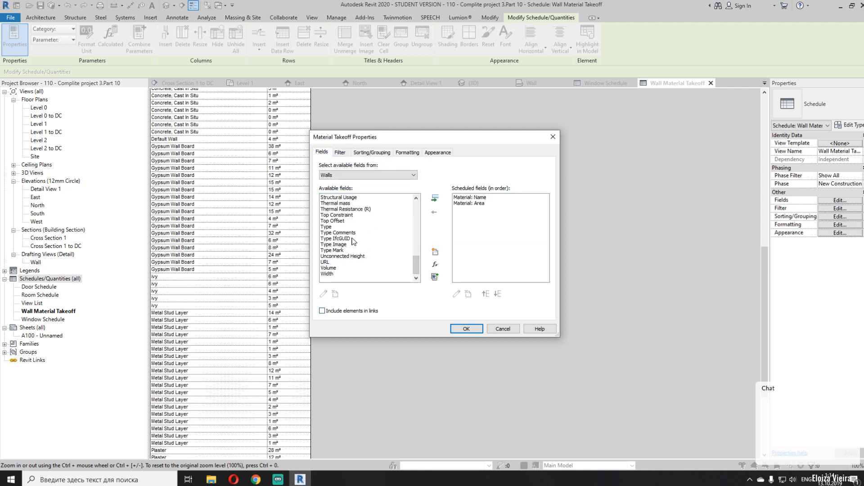
scroll(333, 269, up, 4)
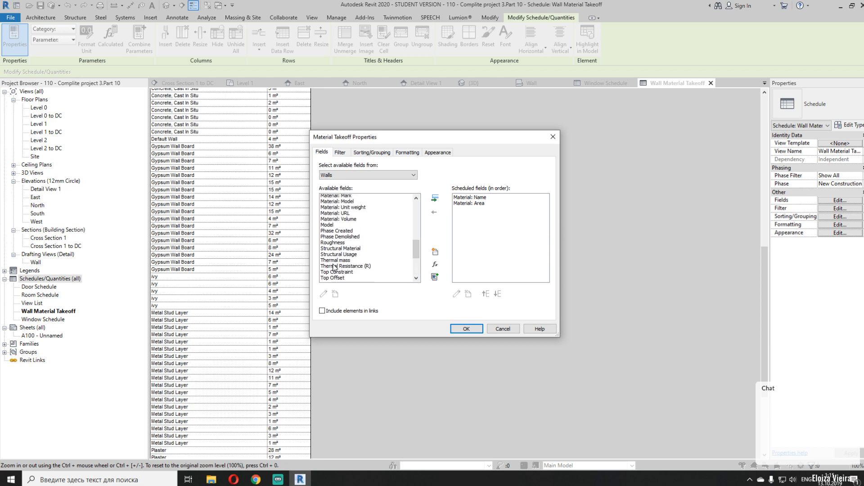
scroll(343, 273, up, 4)
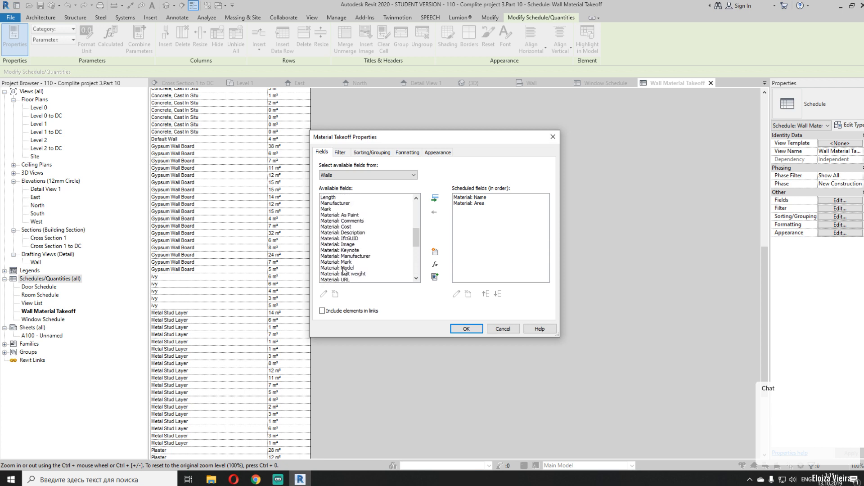
scroll(343, 225, up, 2)
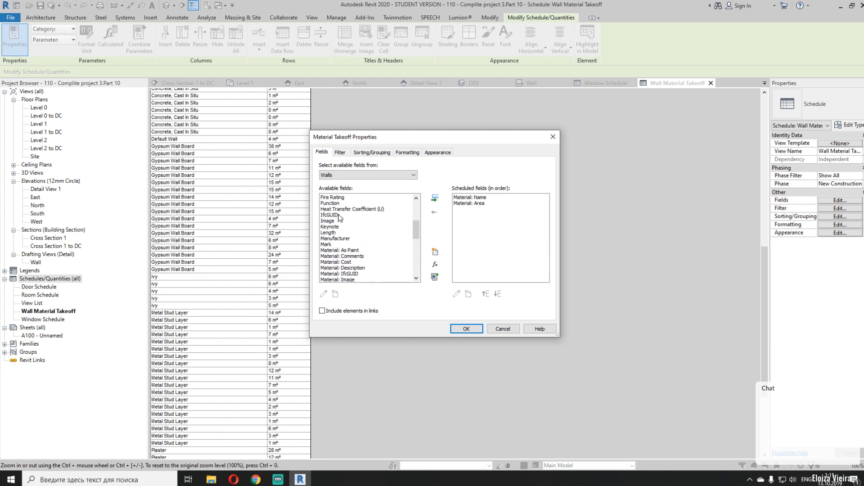
scroll(354, 232, up, 1)
click(334, 221)
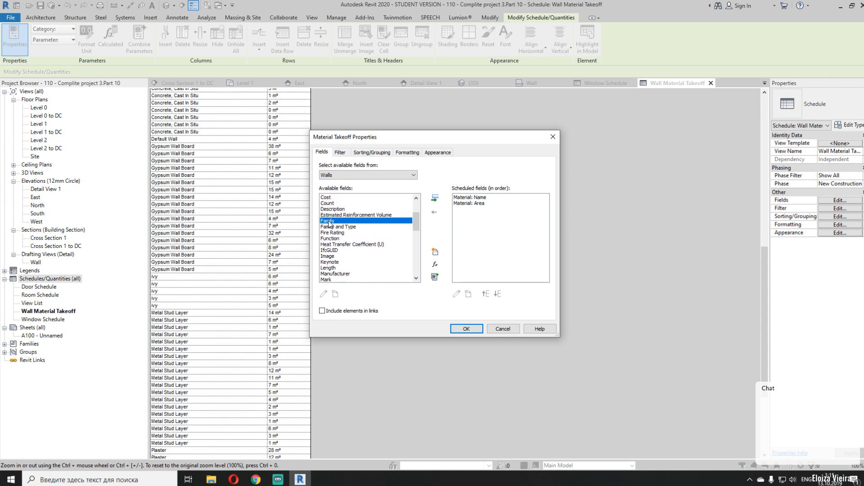
click(435, 198)
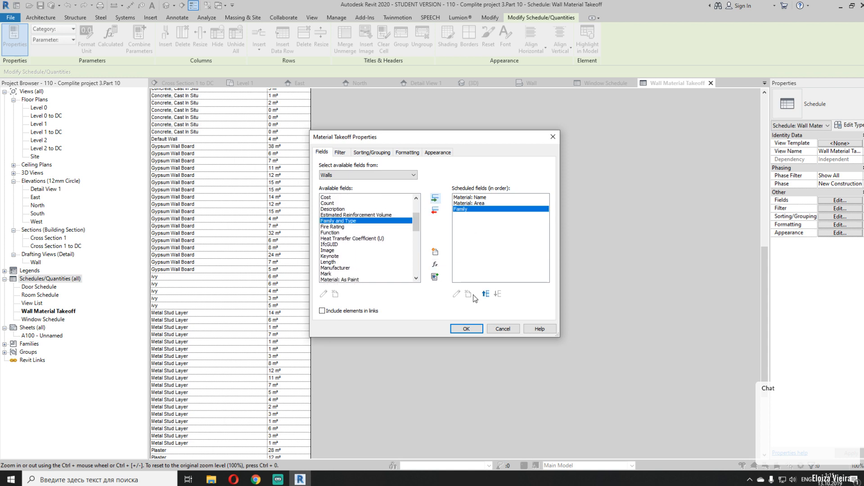
click(485, 294)
click(486, 293)
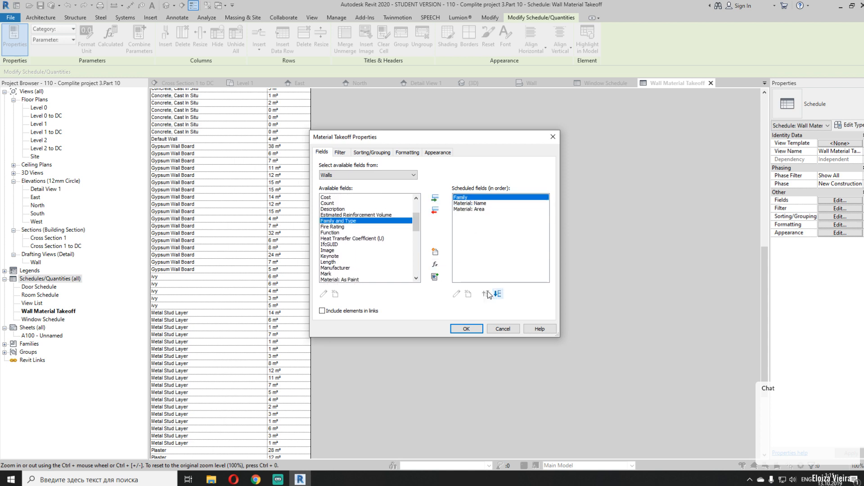
Set the takeoff's secondary sorting to Family and apply the changes to the schedule
click(373, 152)
click(388, 194)
click(389, 211)
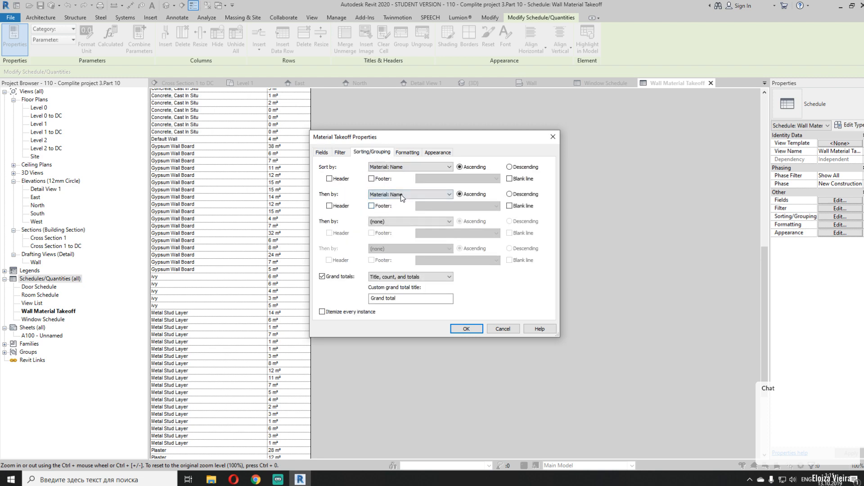
click(398, 194)
click(391, 206)
click(476, 330)
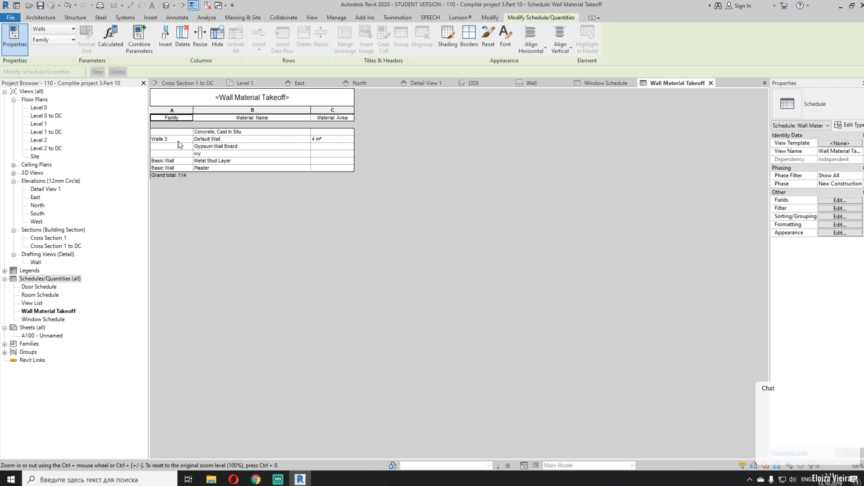
Sort the wall material takeoff by Family and then by Material: Name
click(832, 217)
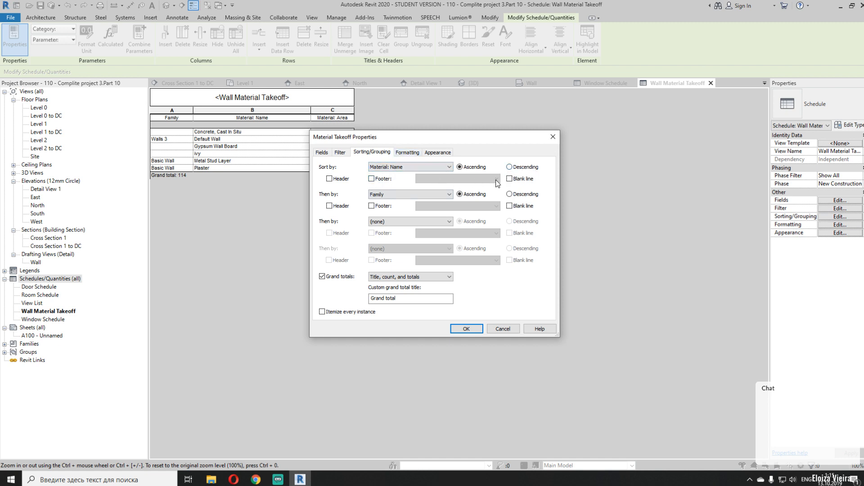
click(401, 167)
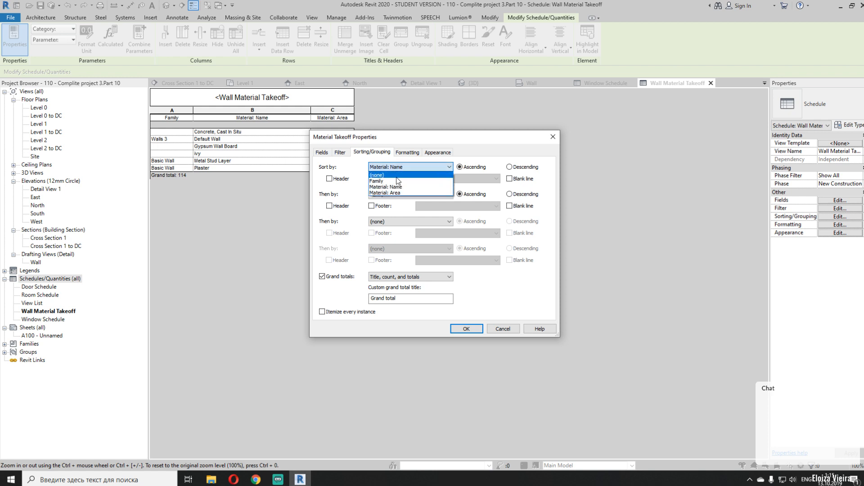
click(387, 182)
click(387, 194)
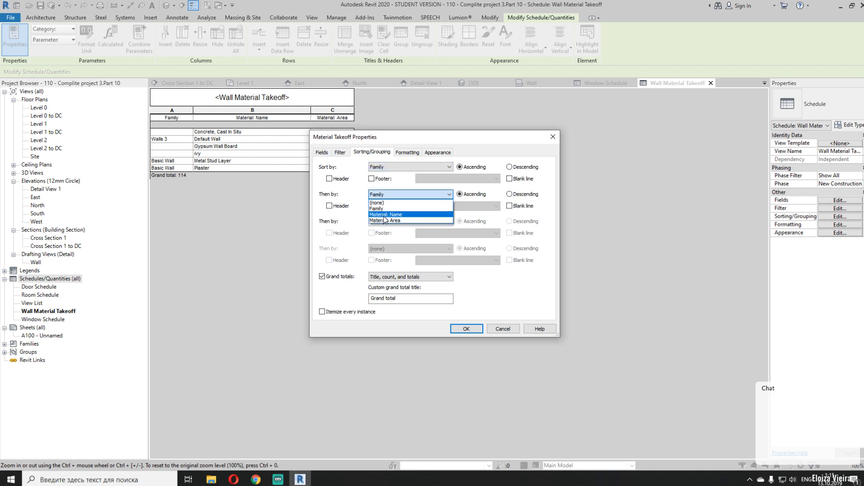
click(386, 215)
click(466, 329)
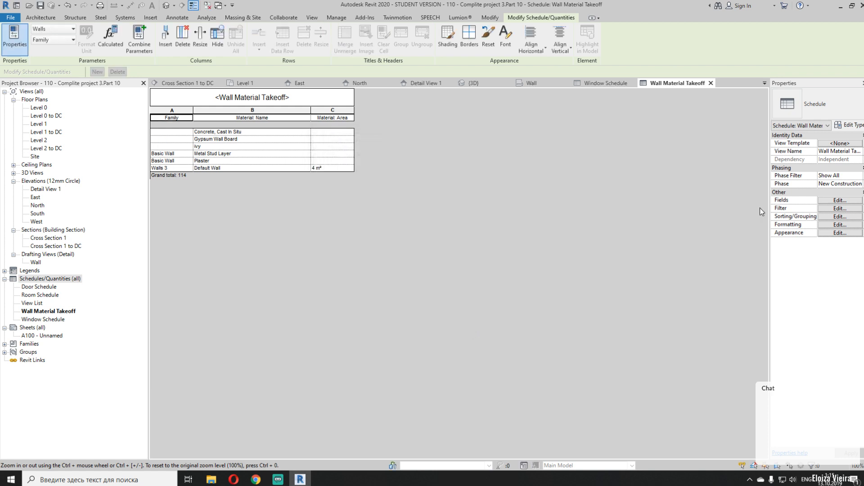
Remove the Family field from the takeoff's scheduled fields and apply the change
click(836, 215)
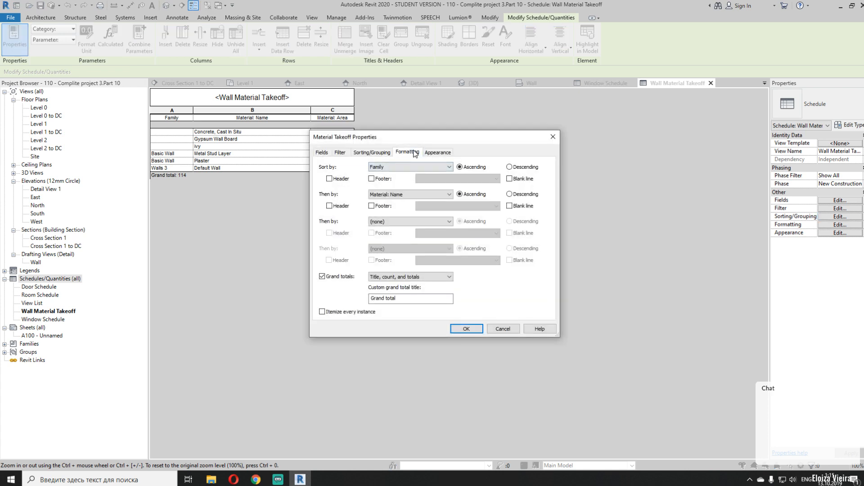
click(413, 153)
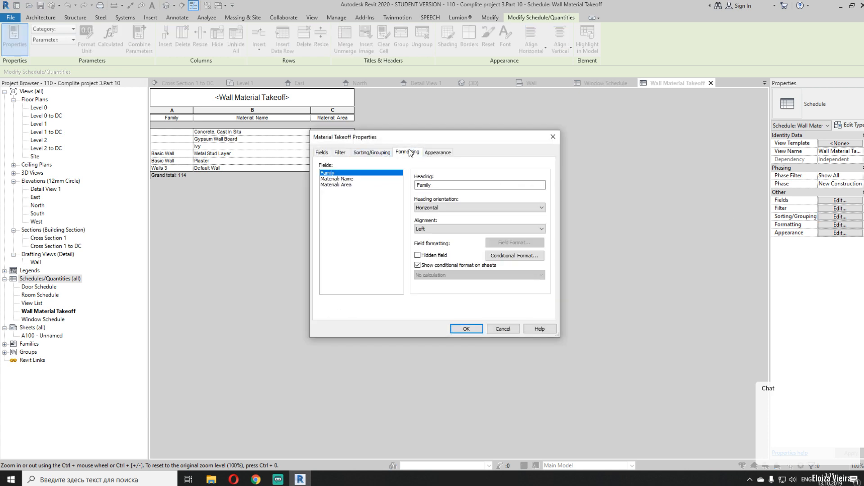
click(437, 152)
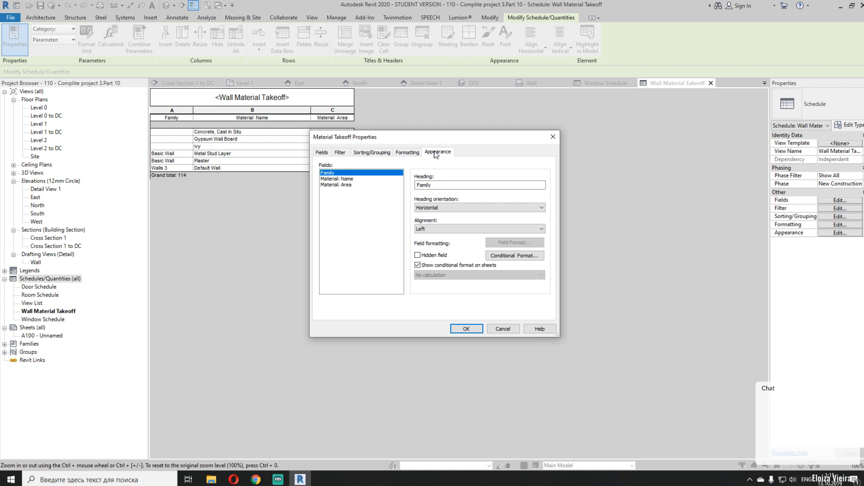
click(330, 155)
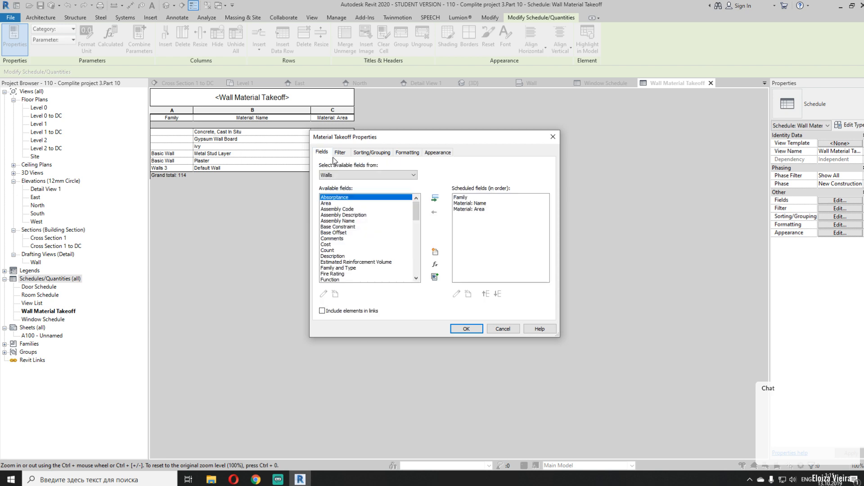
click(458, 198)
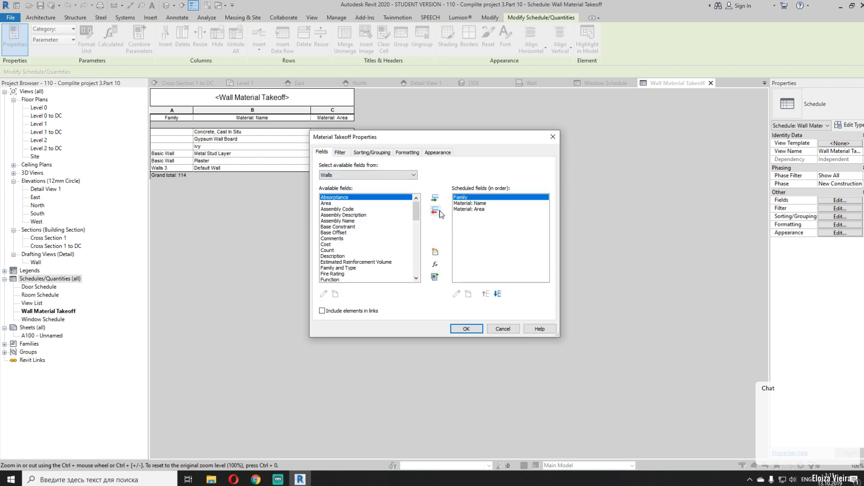
click(439, 212)
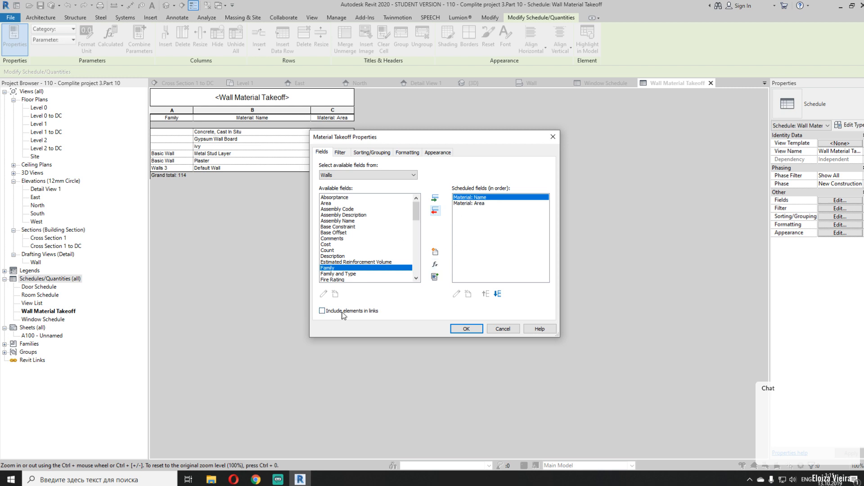
click(348, 176)
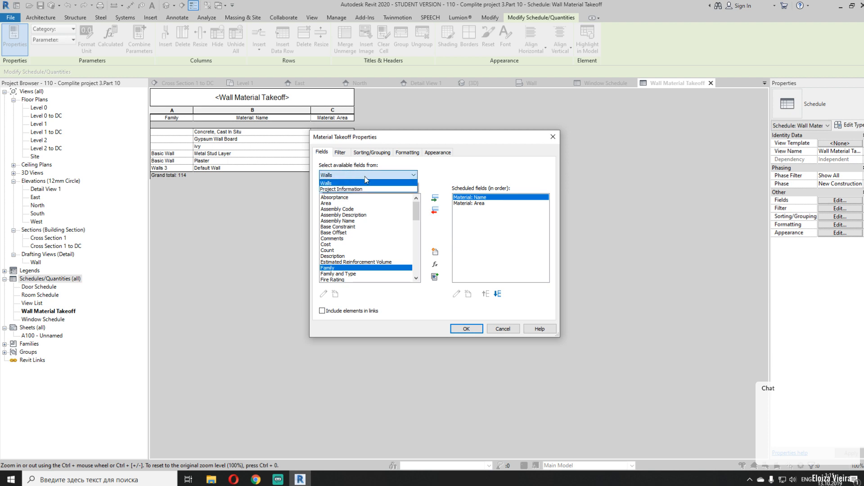
click(422, 175)
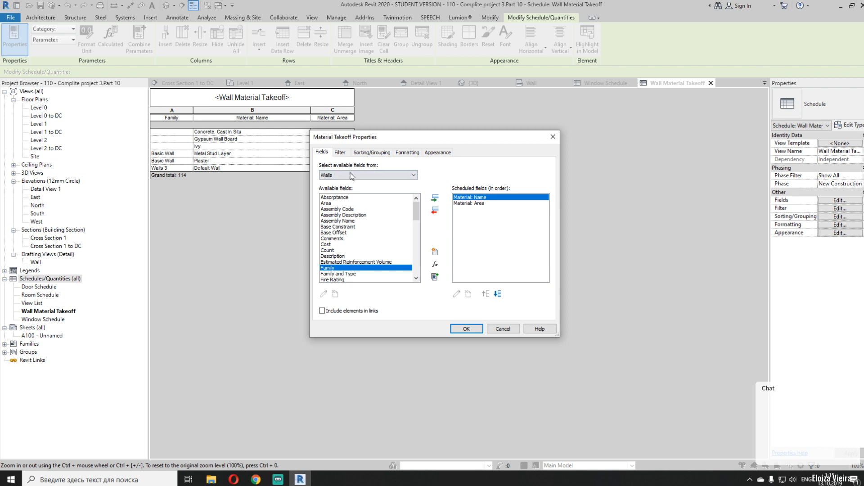
click(478, 330)
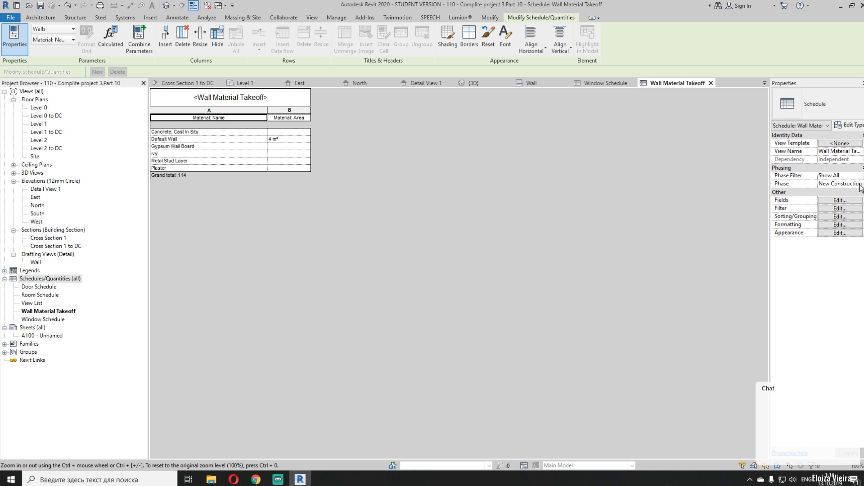
Turn on itemizing of every instance in the wall material takeoff's sorting and grouping settings
click(837, 201)
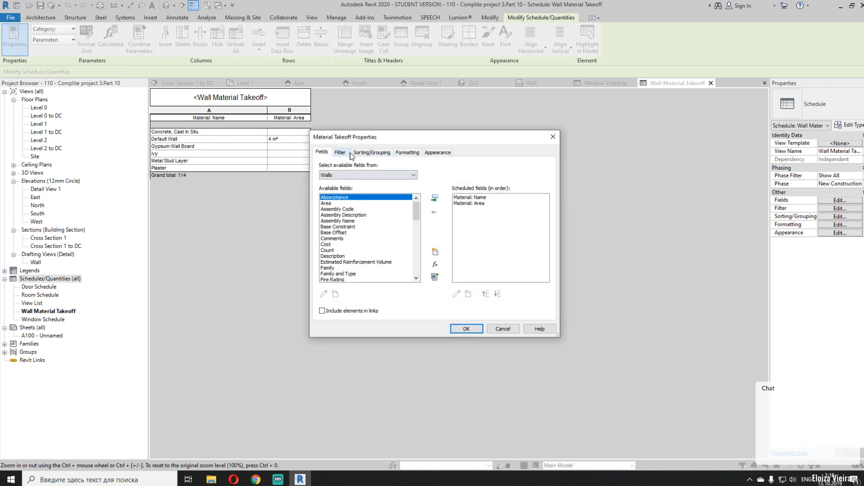
click(346, 153)
click(371, 153)
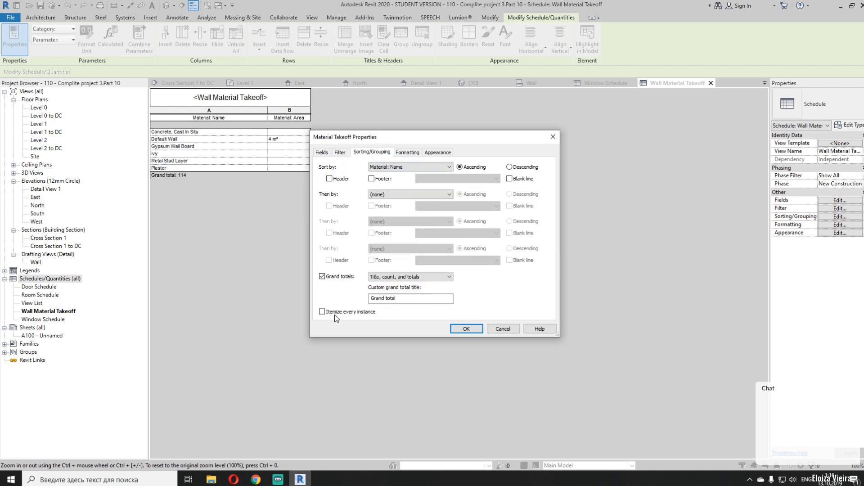
click(335, 312)
click(466, 329)
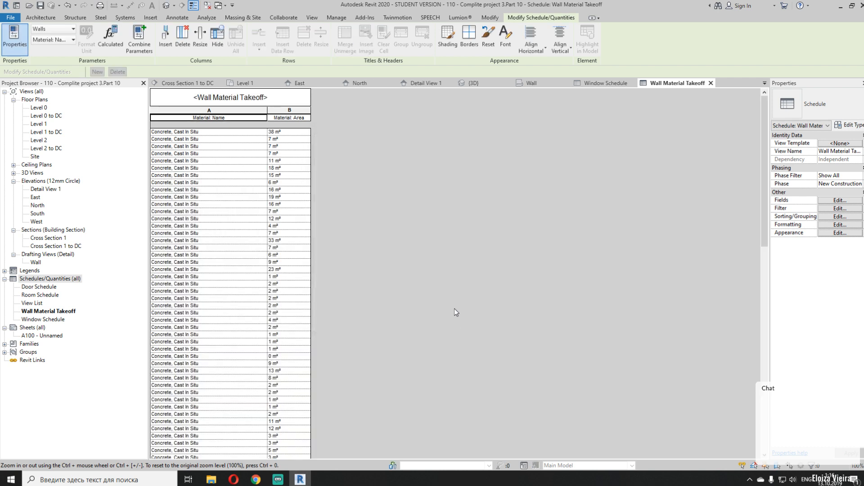
Review the itemized wall material takeoff from start to end and check the schedule card's checklist in Trello
scroll(455, 309, down, 15)
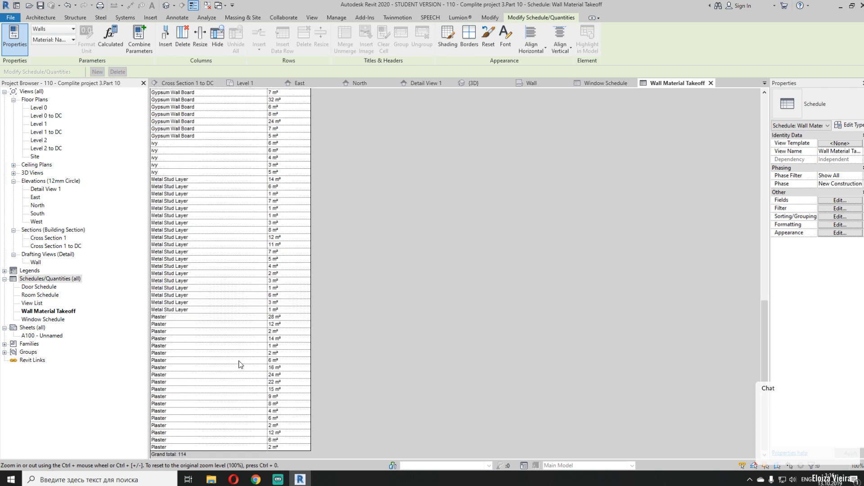
scroll(331, 350, up, 15)
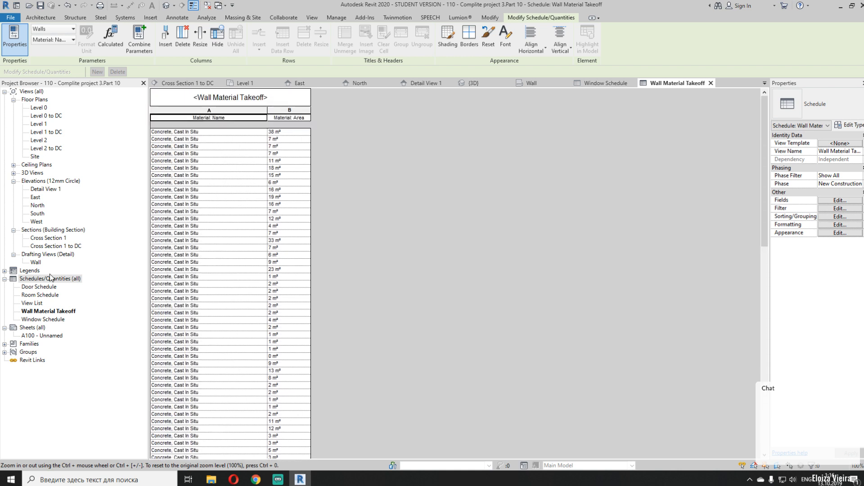
click(261, 480)
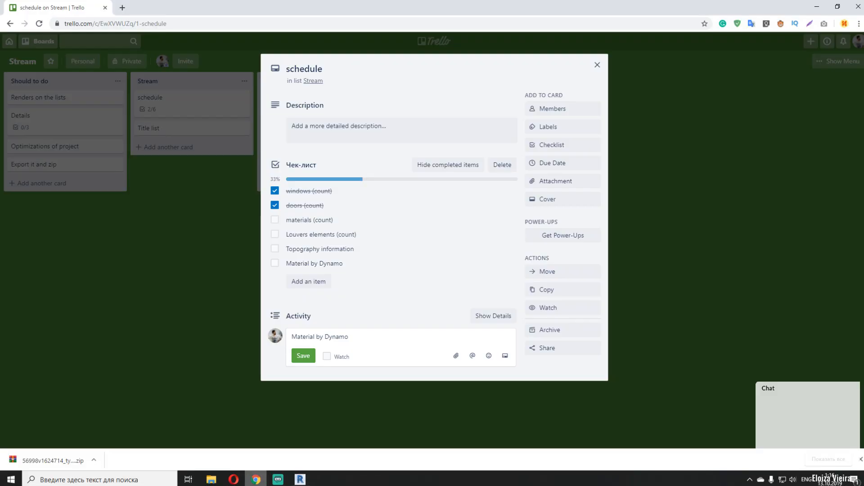
click(258, 481)
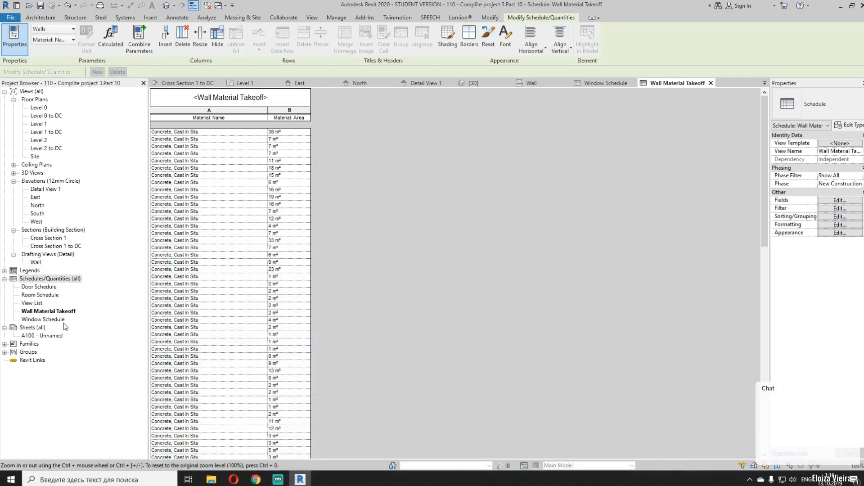
right_click(42, 280)
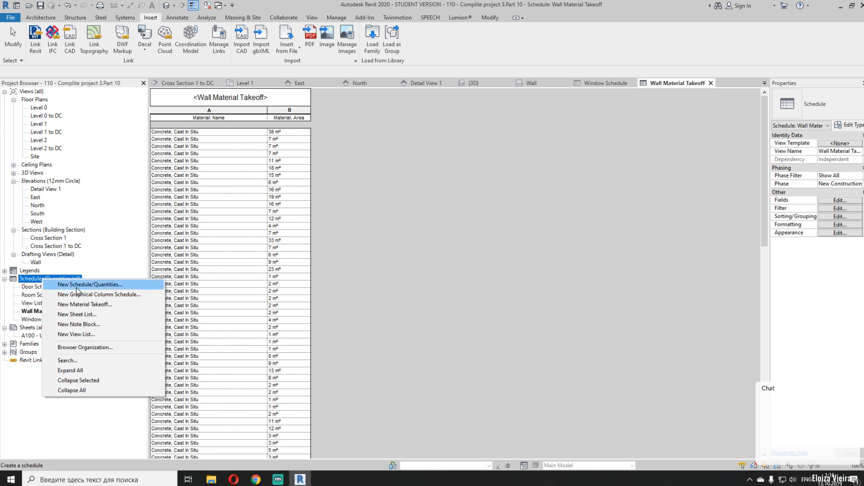
click(456, 302)
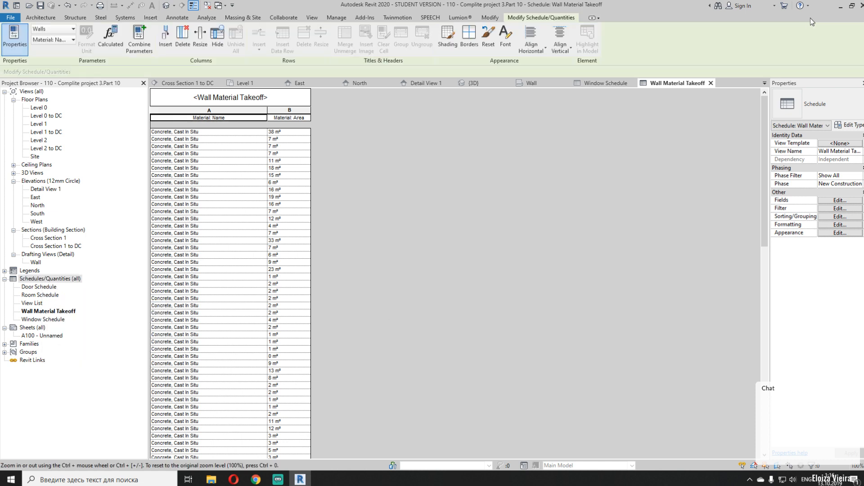
click(40, 18)
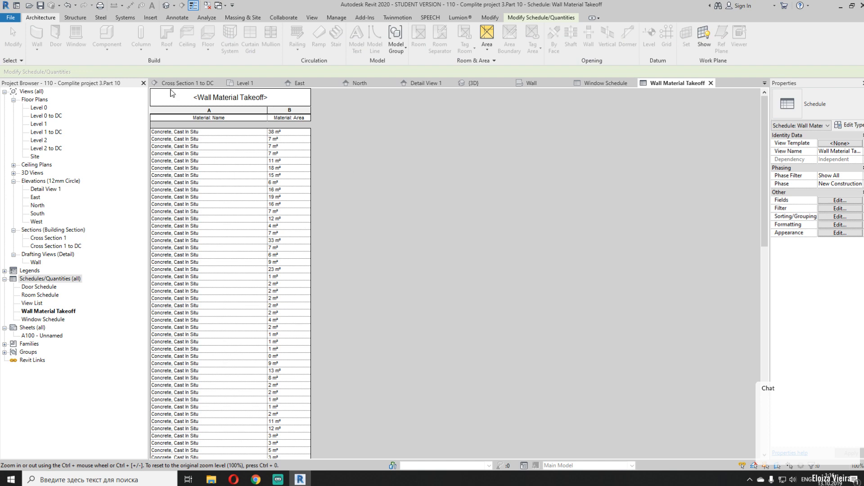
Open the default 3D view with nothing selected and turn off its section box
click(166, 5)
scroll(459, 247, down, 5)
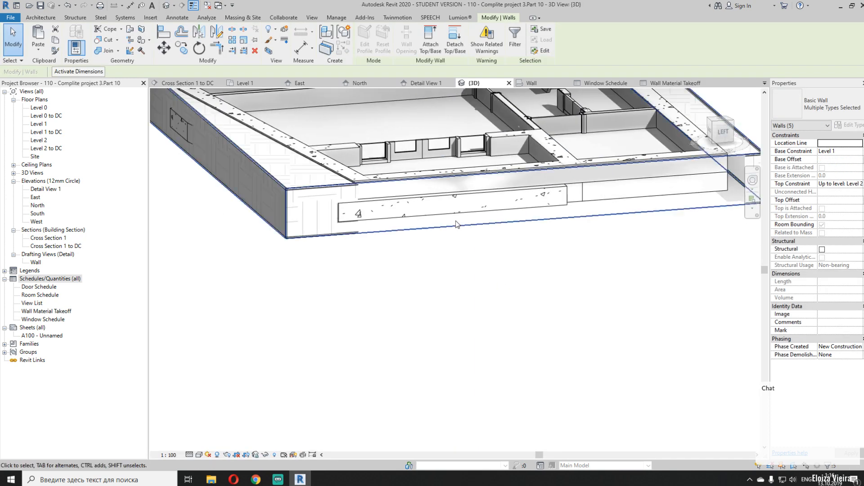
shift+middle_drag(401, 328, 482, 340)
key(Escape)
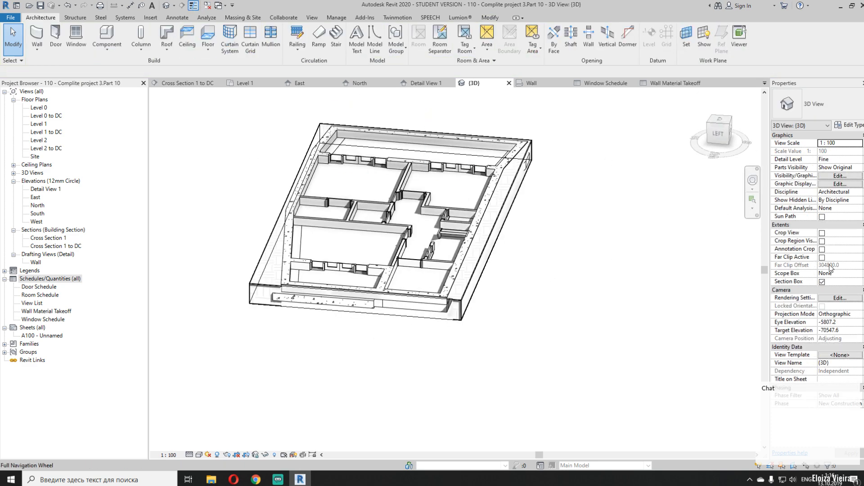
click(822, 282)
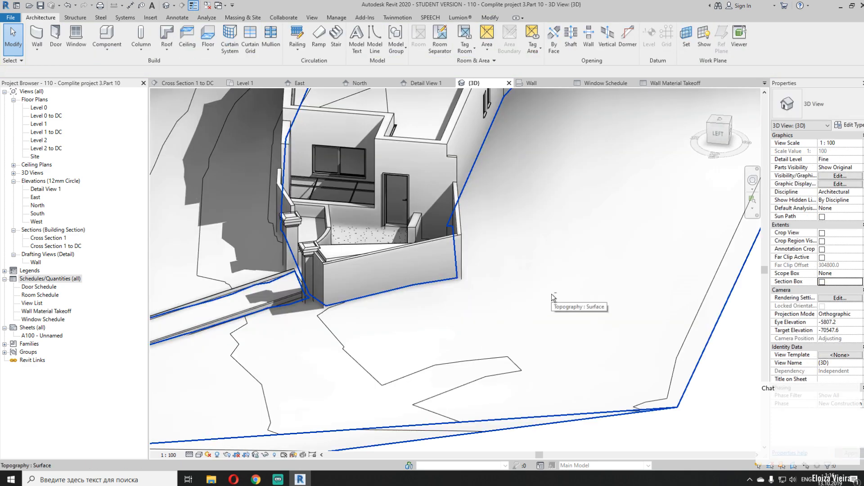
Inspect one vertical louver of the fence beside the house in the 3D view to identify its family and type
scroll(434, 298, up, 5)
middle_drag(434, 298, 256, 307)
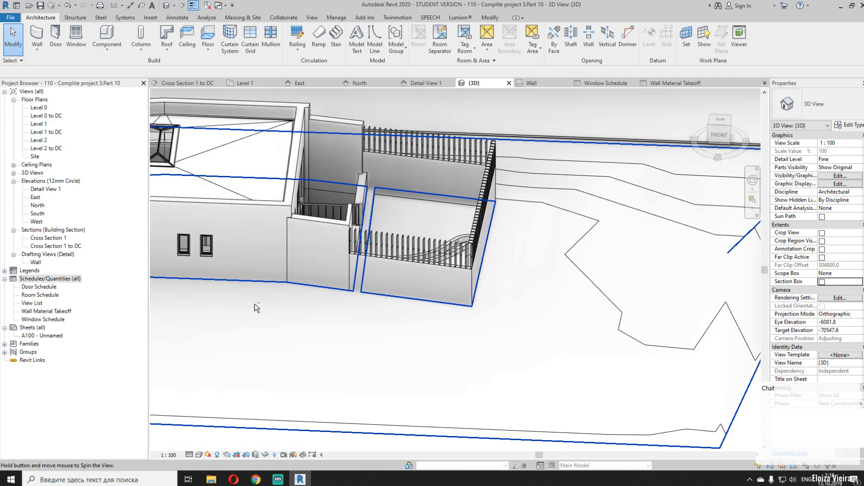
scroll(376, 243, up, 2)
scroll(376, 241, up, 2)
click(376, 241)
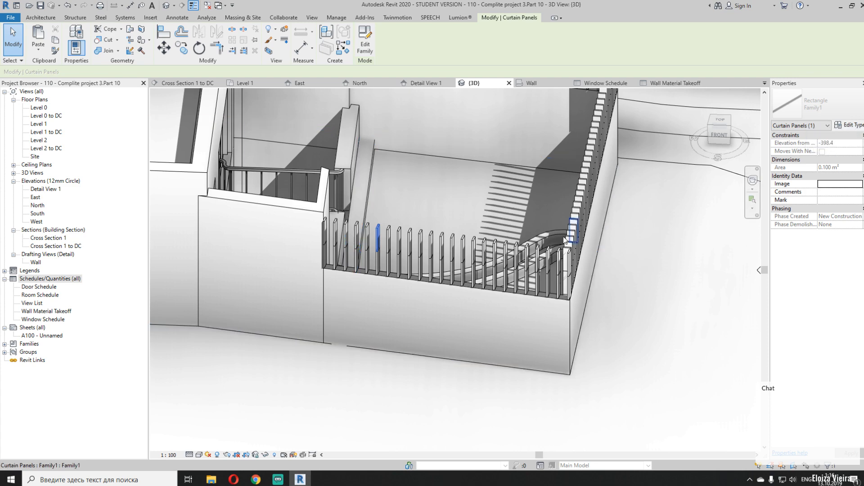
key(Escape)
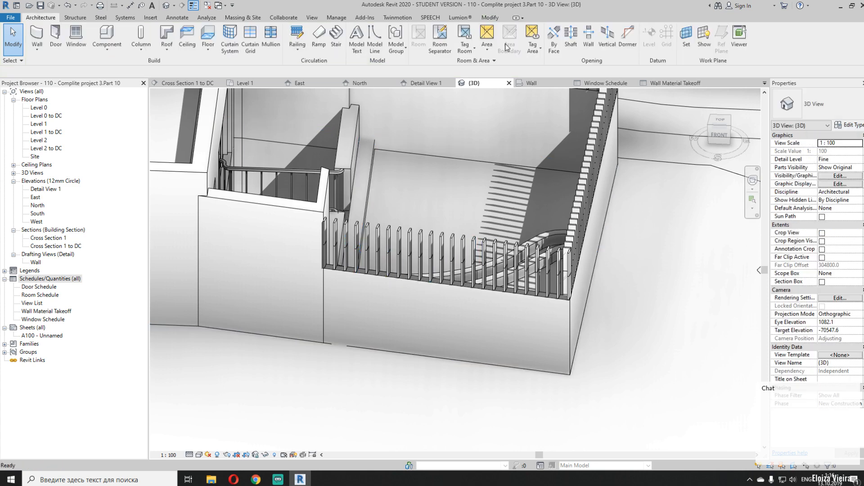
Launch Dynamo and create a new graph in it
click(336, 18)
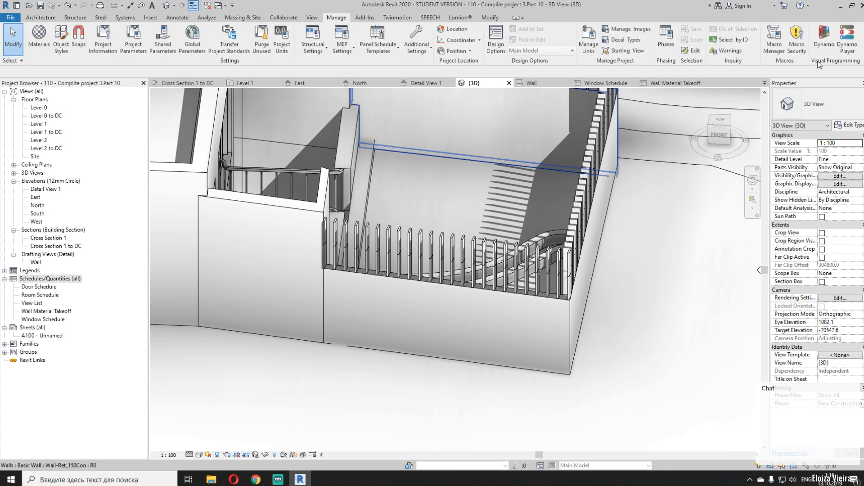
click(823, 43)
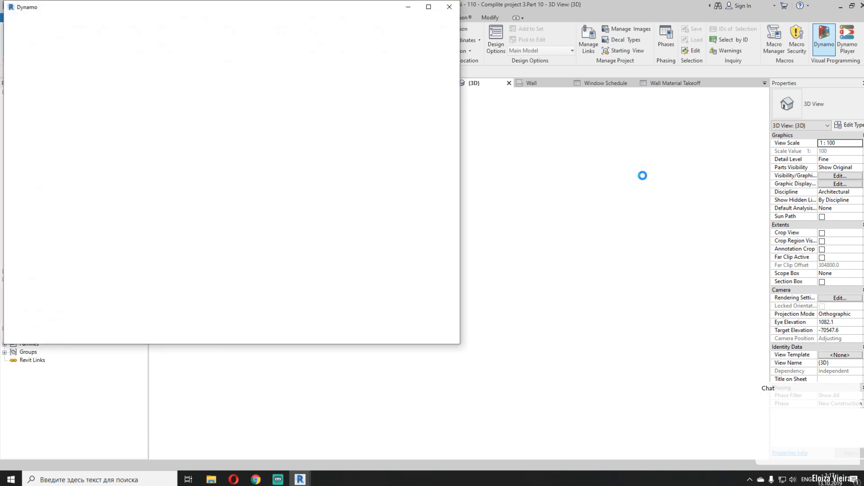
drag(214, 10, 334, 68)
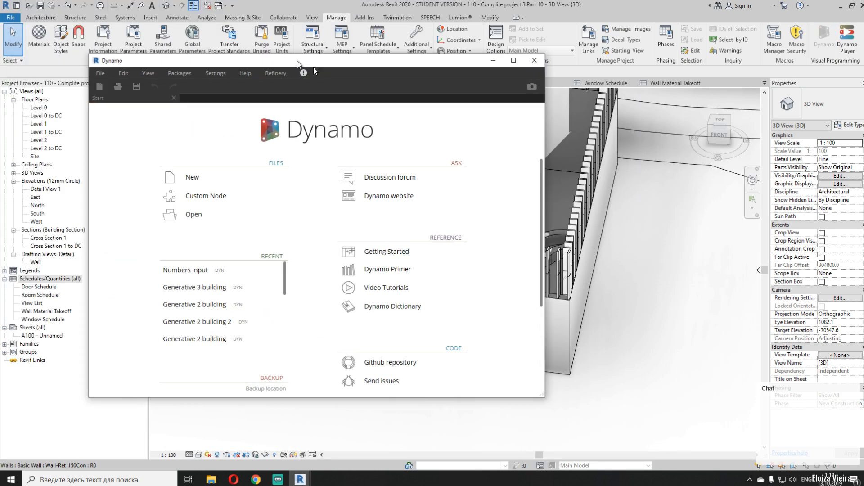
click(207, 182)
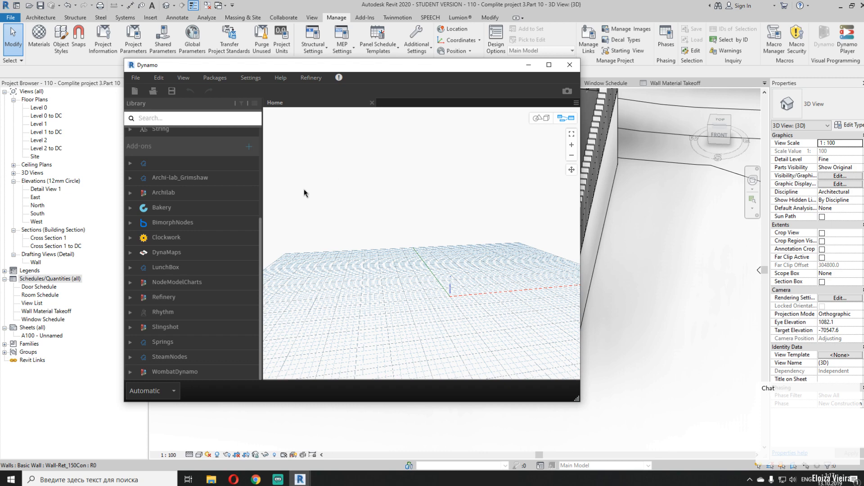
Search the node library for "family", add Family Types and FamilyInstance.ByFamilyType nodes, and arrange them side by side
click(186, 117)
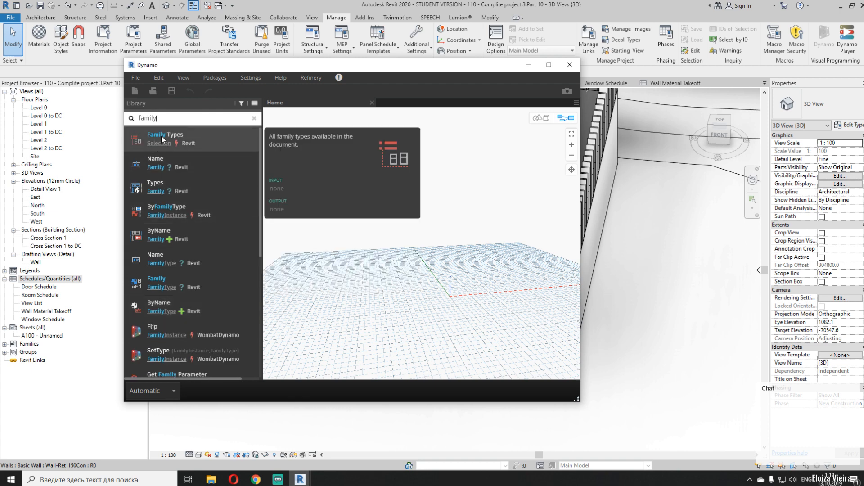
click(171, 137)
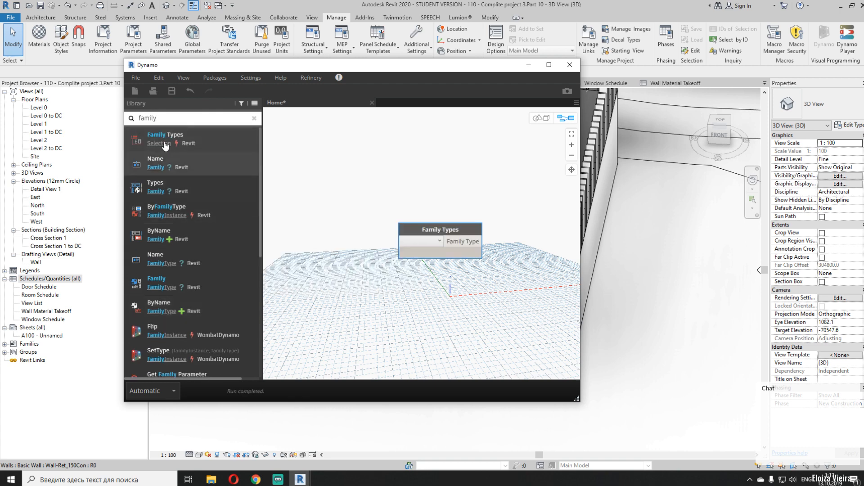
click(198, 208)
drag(465, 243, 519, 184)
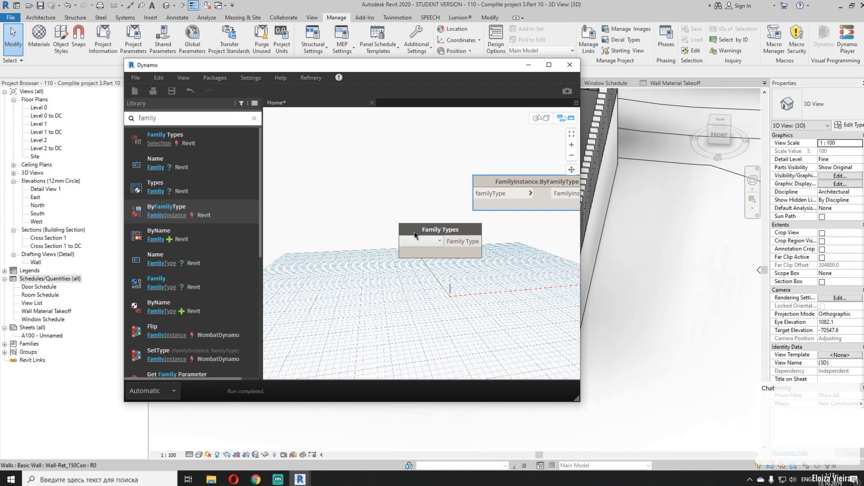
drag(421, 245, 339, 189)
Choose Anno_Callout_Head:Standard in the Family Types node and delete the FamilyInstance.ByFamilyType node
click(339, 185)
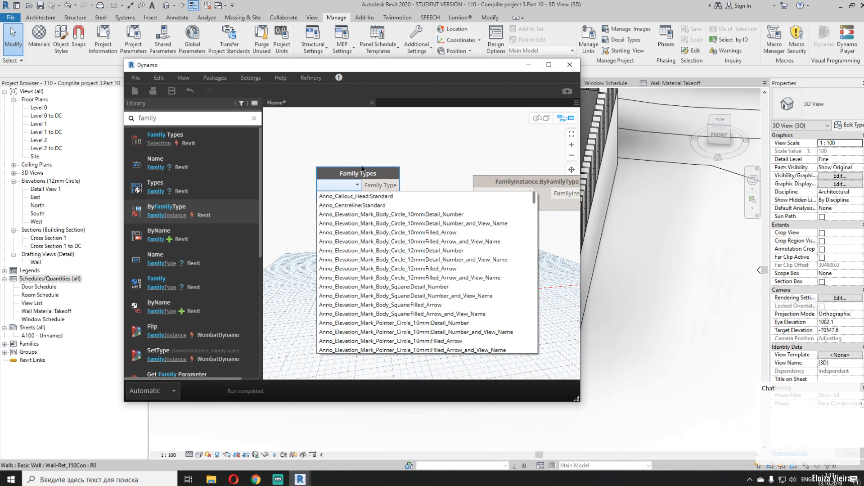
click(361, 196)
click(495, 183)
key(Delete)
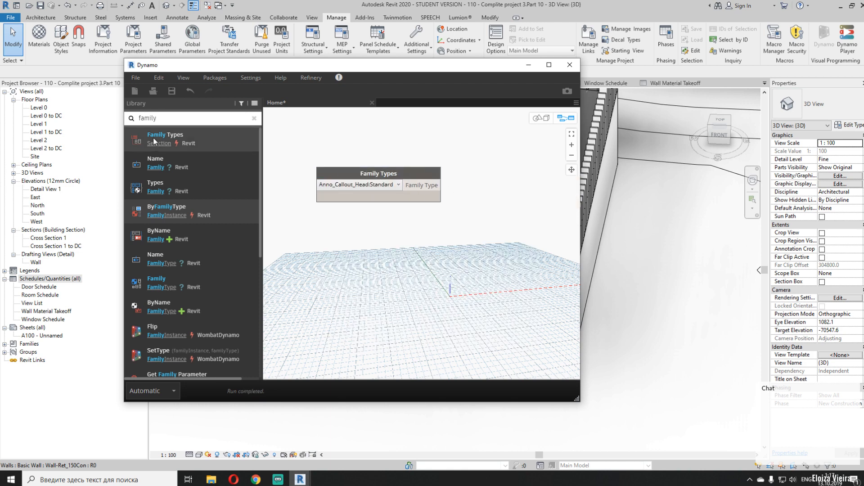
Add an All Elements of Type node from the Revit Selection nodes
click(154, 143)
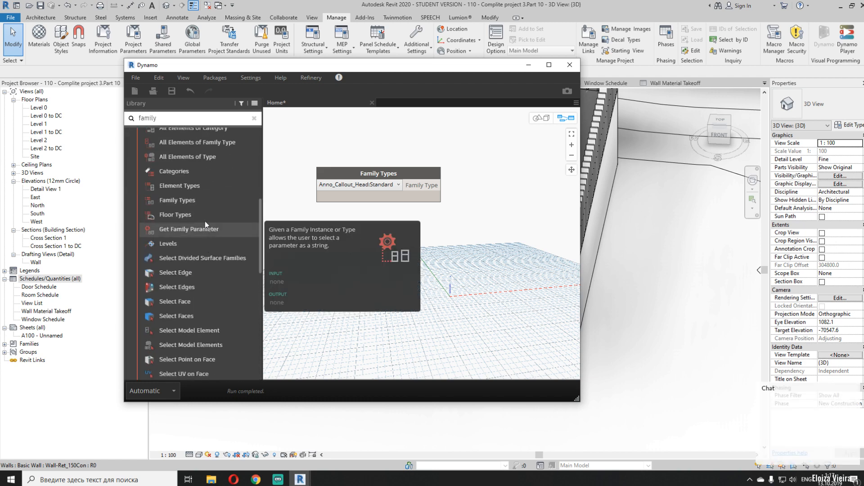
scroll(207, 211, up, 1)
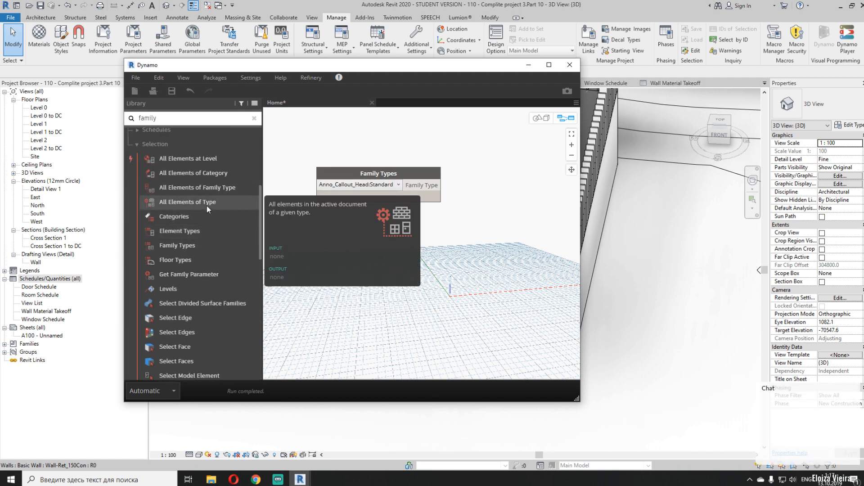
click(207, 201)
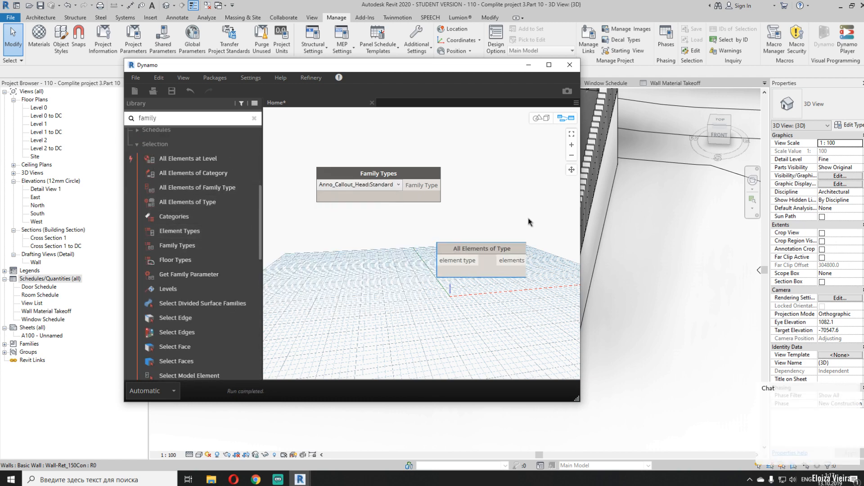
Set the Family Types node to the louver family Family1:Family1
click(354, 184)
scroll(443, 243, down, 5)
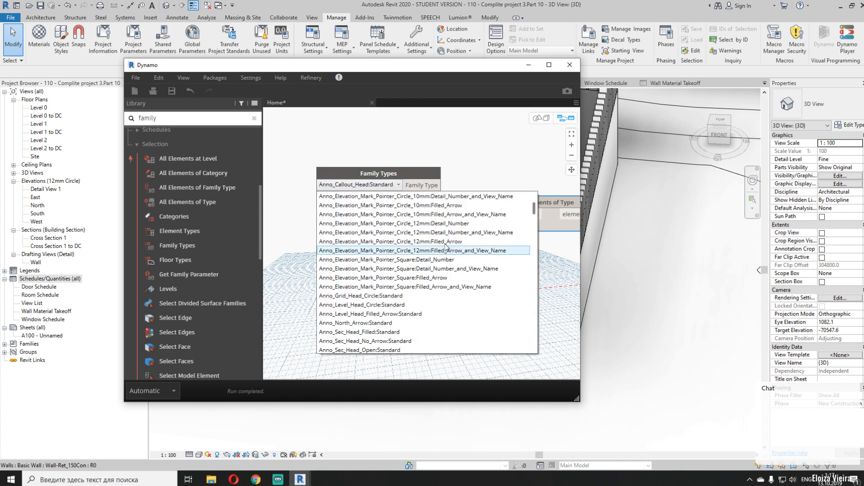
scroll(443, 243, down, 15)
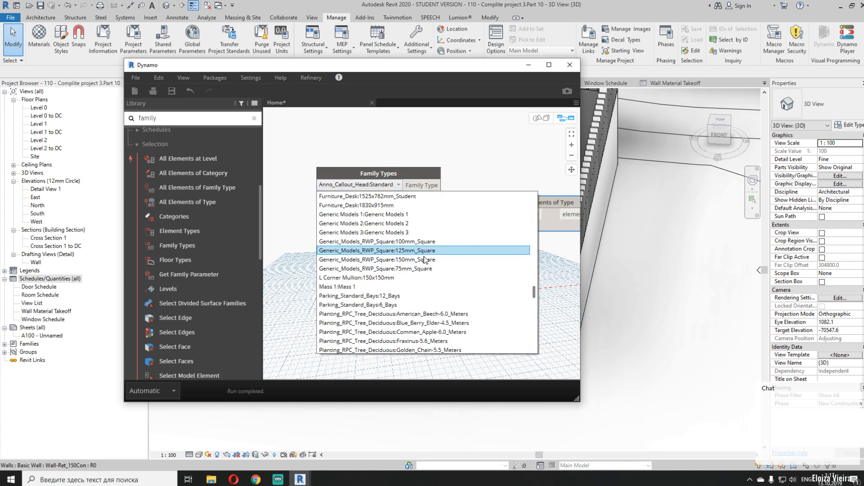
scroll(387, 274, up, 1)
scroll(353, 237, down, 8)
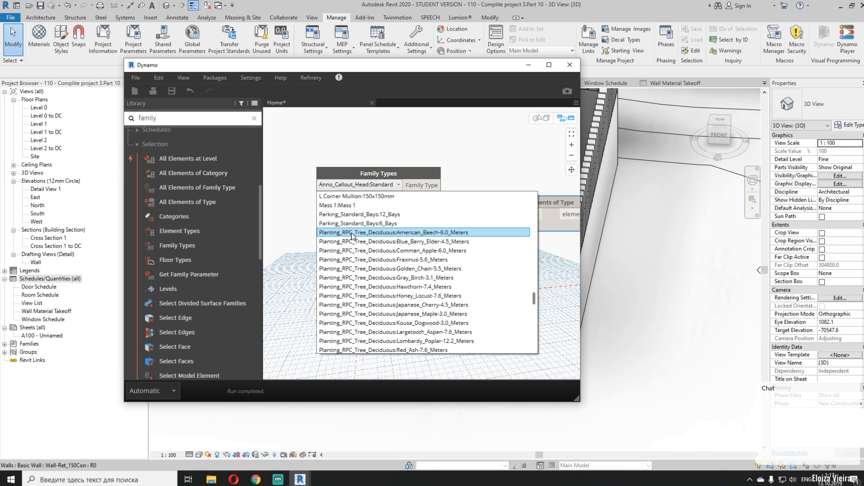
scroll(354, 236, up, 10)
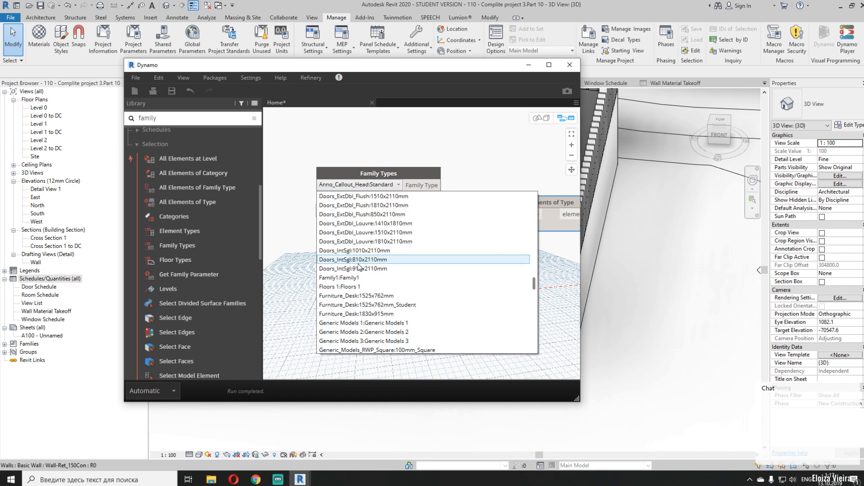
click(355, 278)
Try feeding the Family Types output into All Elements of Type, and delete the All Elements of Type node
drag(408, 185, 451, 164)
click(482, 228)
middle_drag(482, 229, 451, 232)
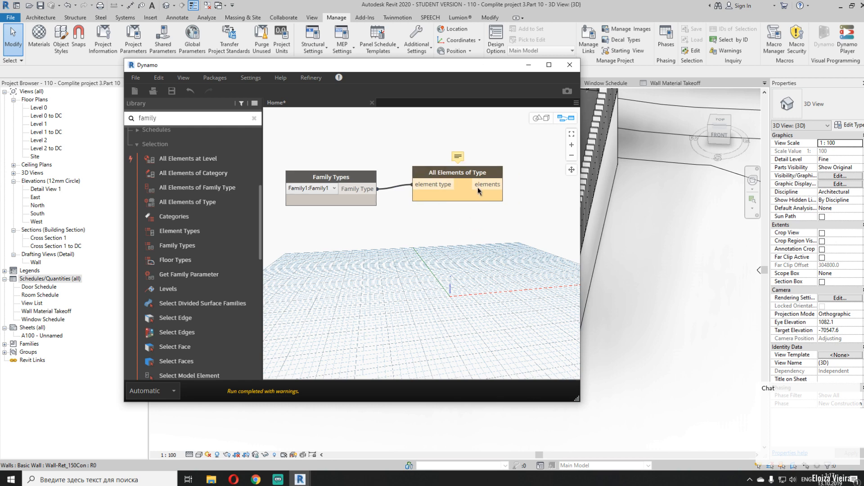
mouse_move(457, 158)
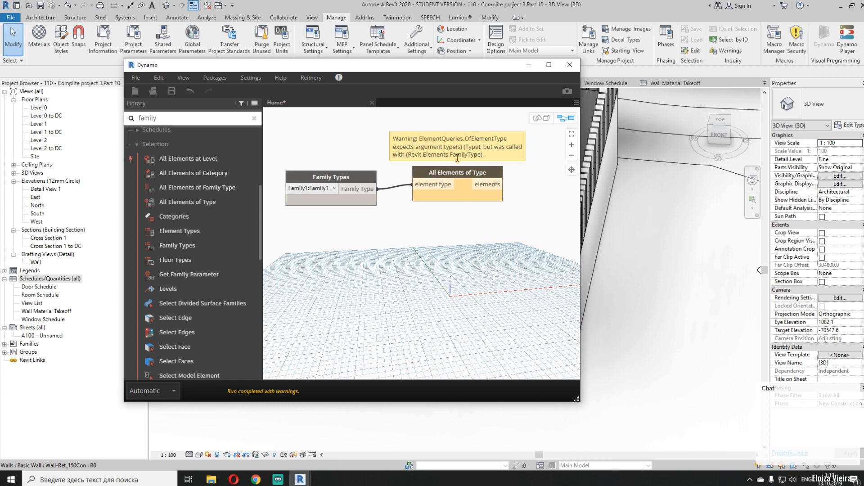
click(439, 174)
key(Delete)
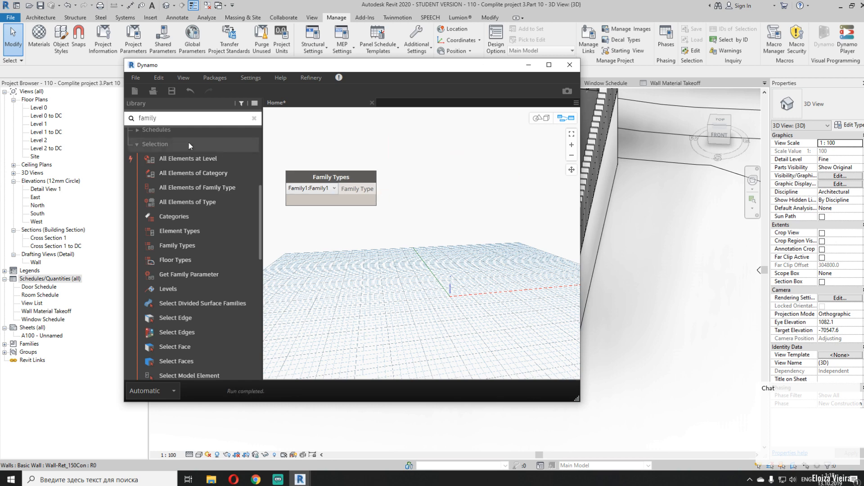
Add an All Elements of Family Type node, connect the Family Types output to it, and preview its element list
click(207, 187)
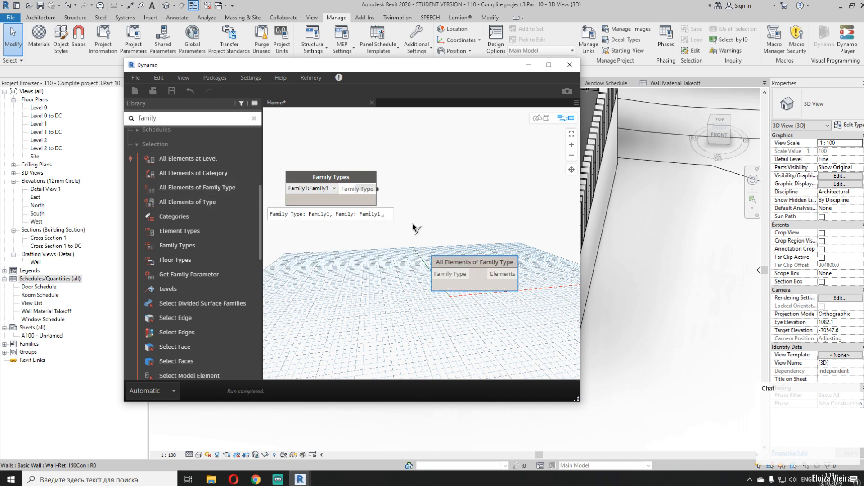
drag(377, 189, 496, 194)
mouse_move(508, 300)
click(503, 172)
middle_drag(504, 174, 350, 110)
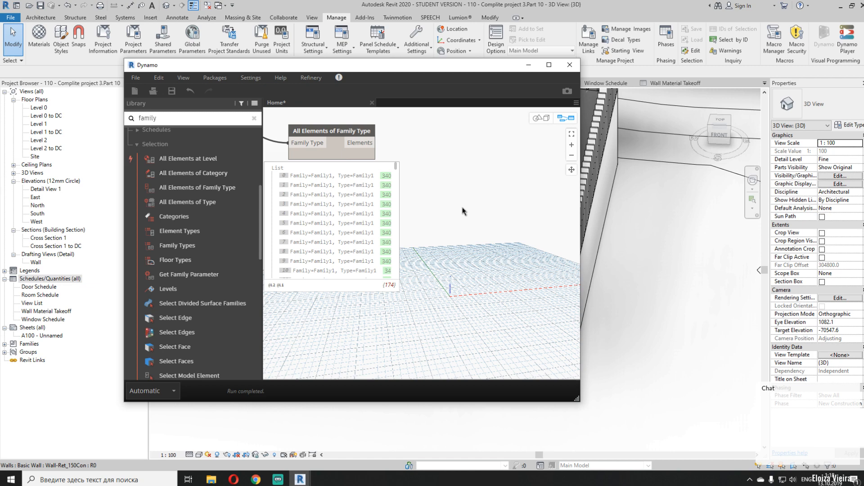
drag(362, 130, 394, 125)
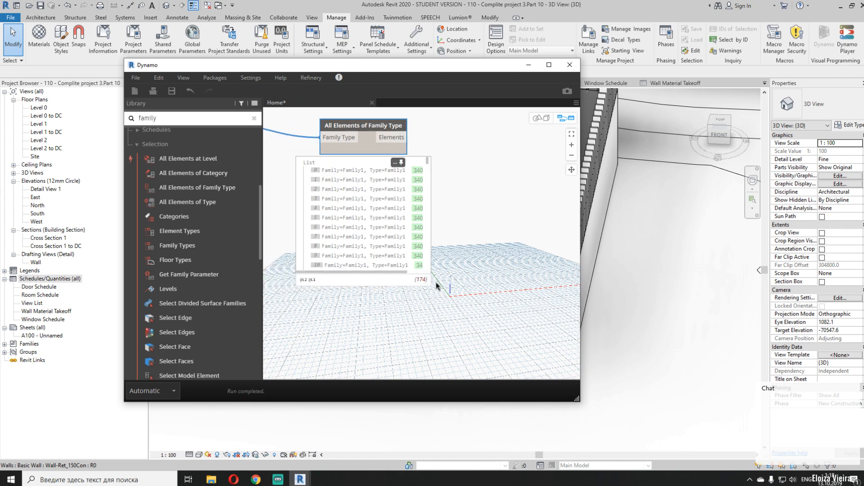
Leave Dynamo for the Revit model and start a new schedule for the Curtain Panels category
click(529, 66)
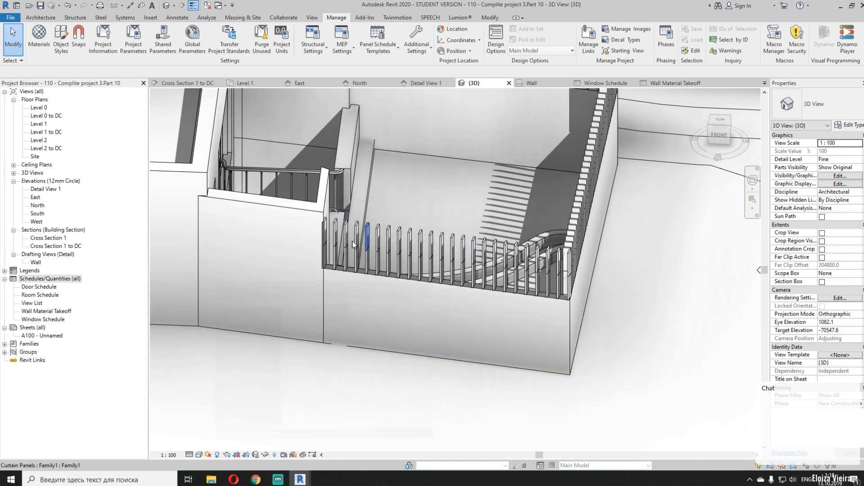
click(384, 234)
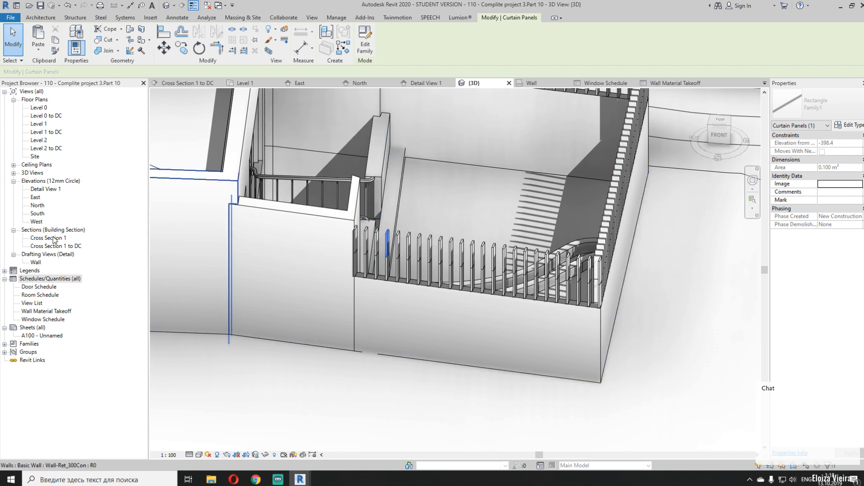
right_click(29, 271)
right_click(31, 278)
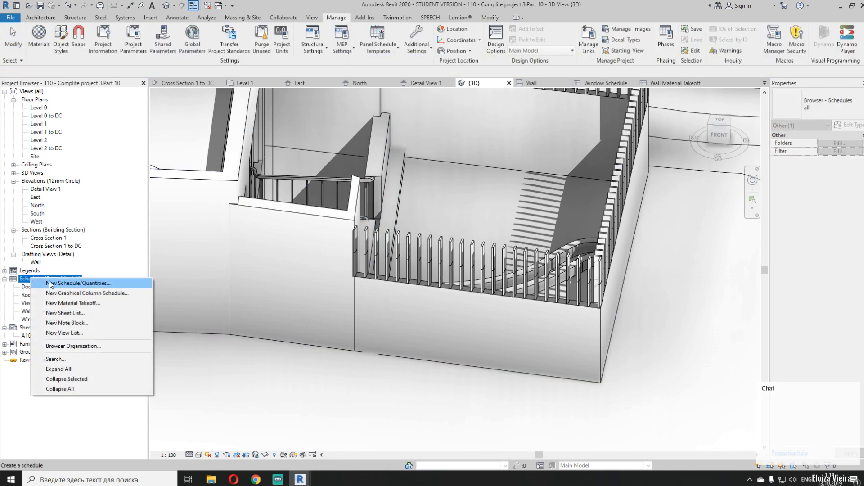
click(51, 284)
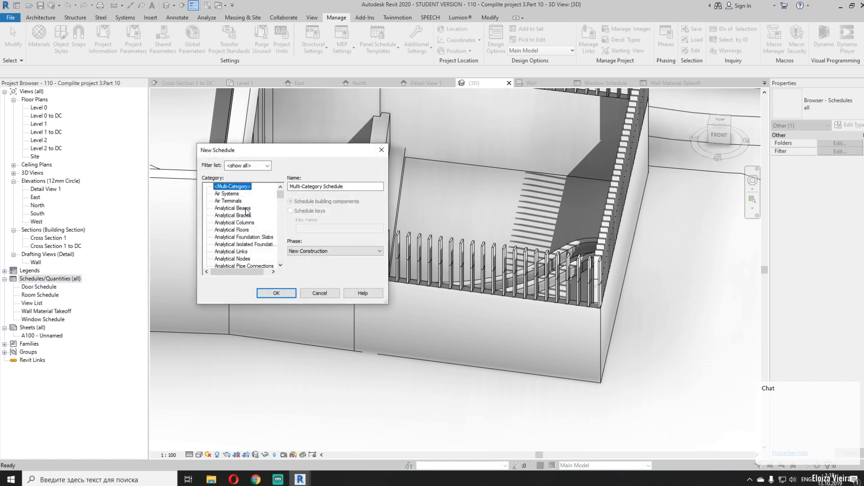
scroll(247, 211, down, 7)
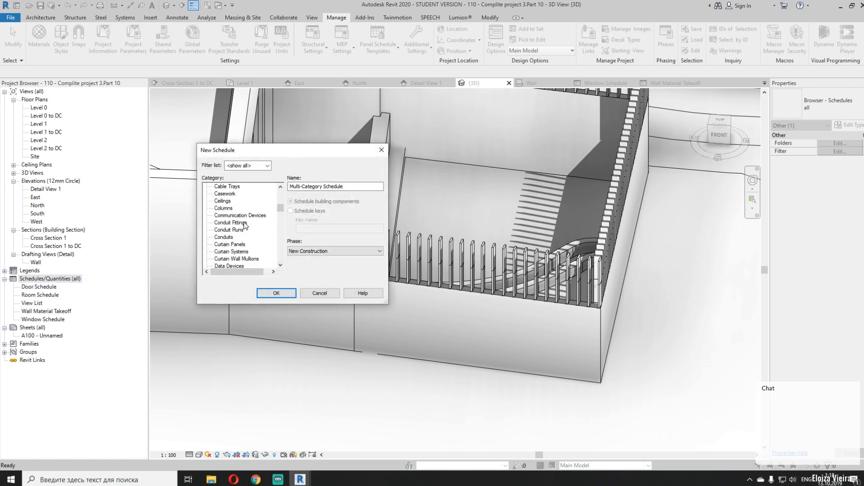
click(229, 244)
click(276, 293)
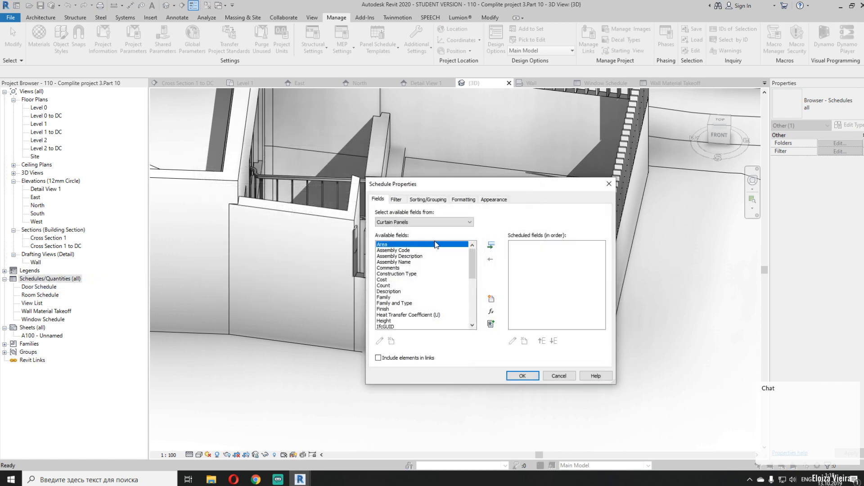
Add the Family and Count fields to the curtain panel schedule and create it
mouse_move(468, 265)
mouse_down()
mouse_move(470, 298)
mouse_move(472, 272)
mouse_up()
click(397, 262)
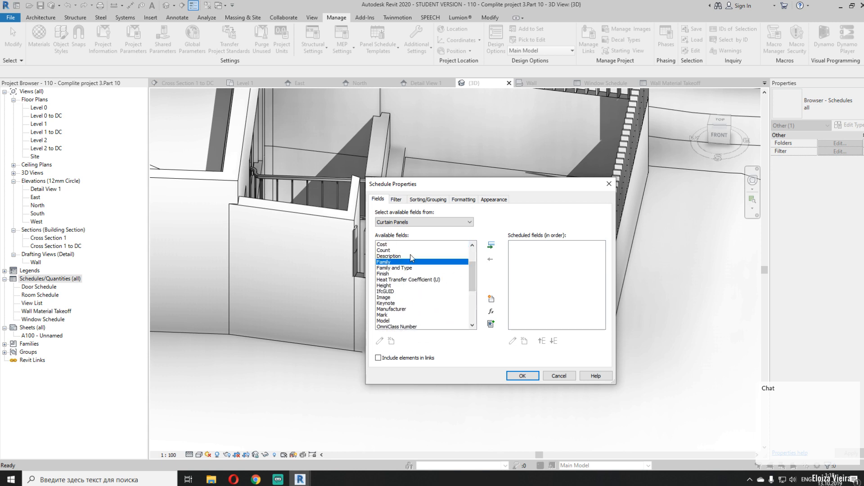
click(491, 246)
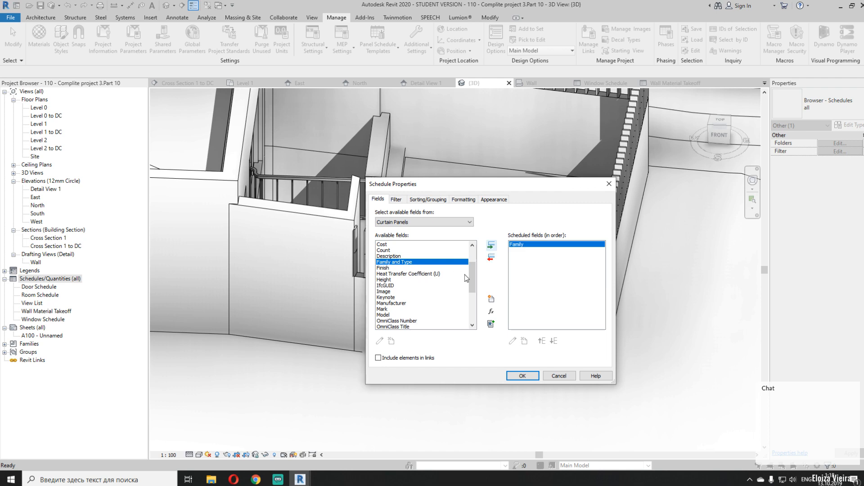
mouse_move(474, 279)
mouse_down()
mouse_move(472, 289)
mouse_move(473, 263)
mouse_up()
click(396, 279)
click(491, 246)
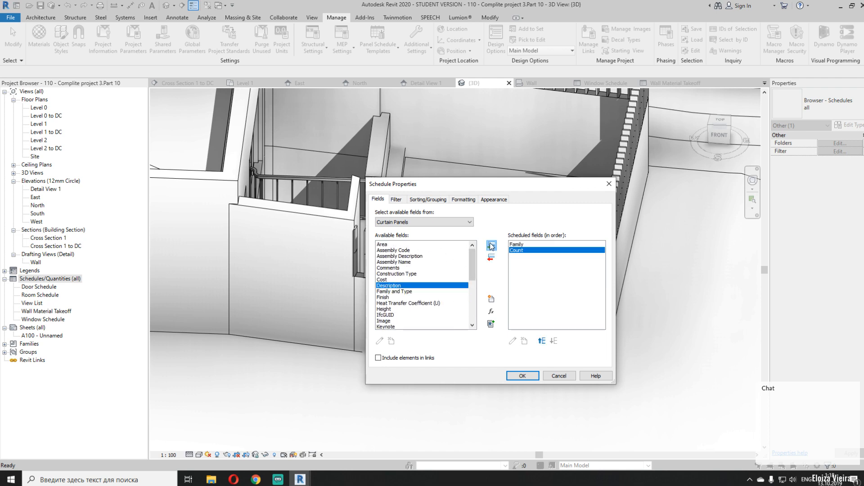
click(522, 376)
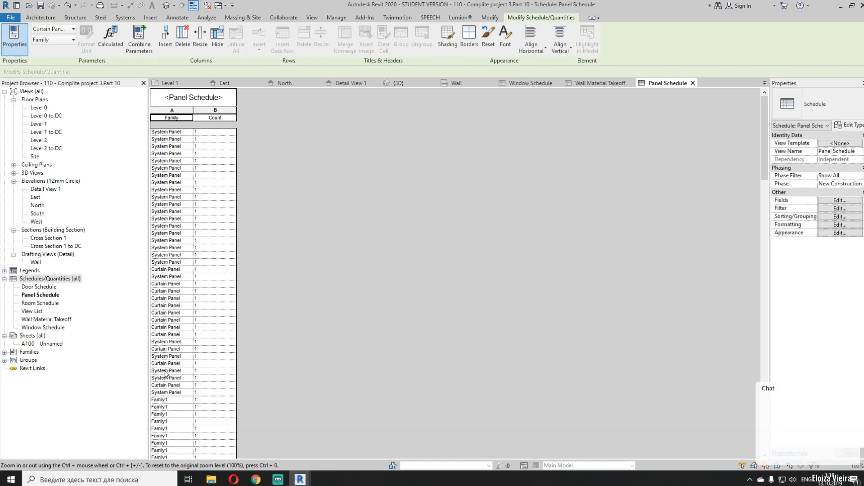
Look through the Family1 rows of the panel schedule and check which fields it can be filtered by
scroll(186, 344, down, 15)
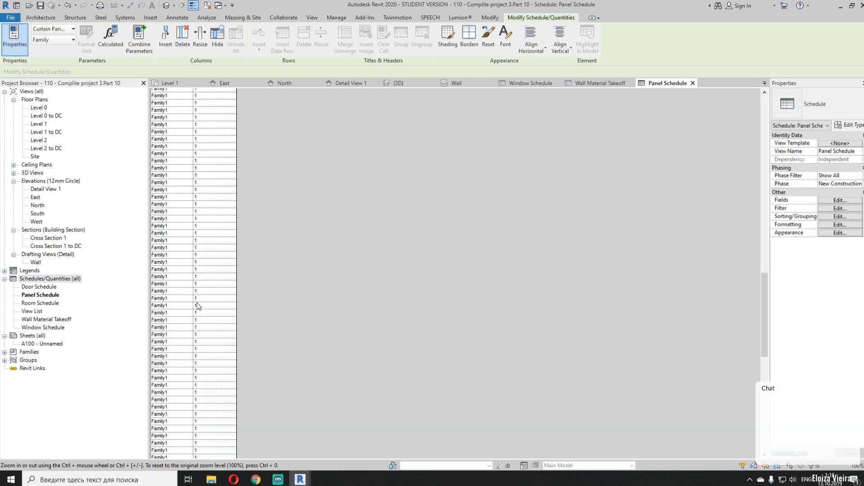
scroll(199, 303, down, 8)
scroll(185, 313, up, 8)
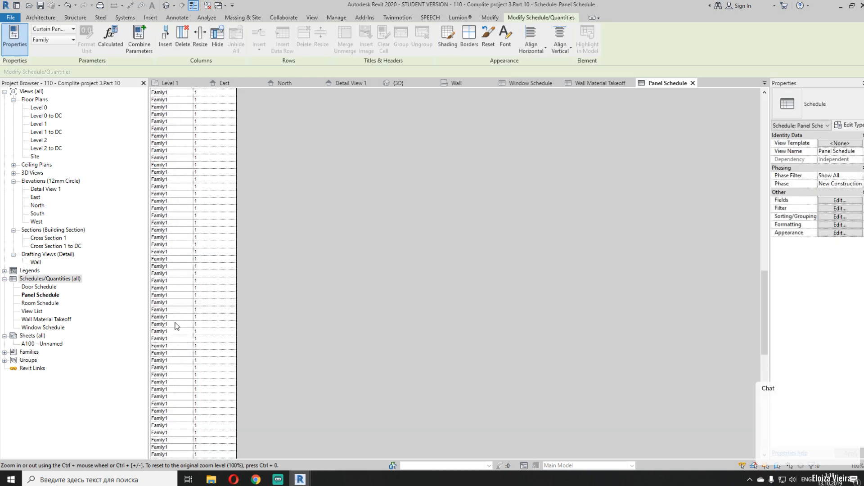
scroll(175, 325, up, 5)
click(177, 296)
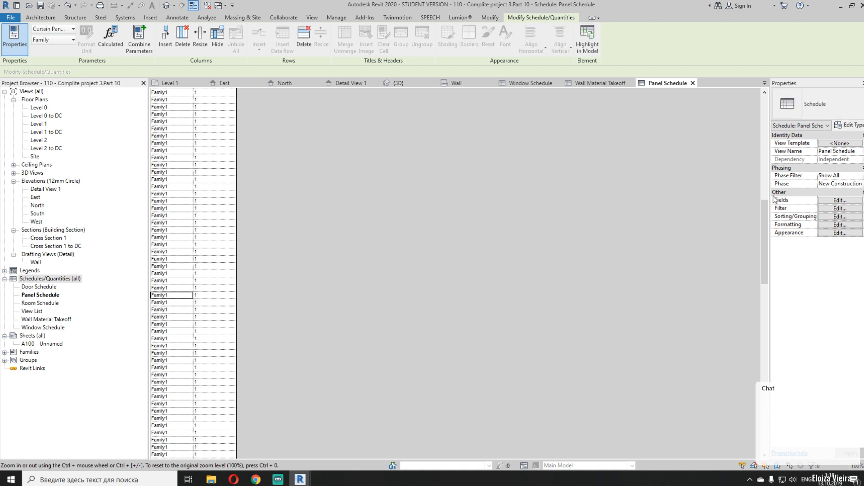
click(832, 201)
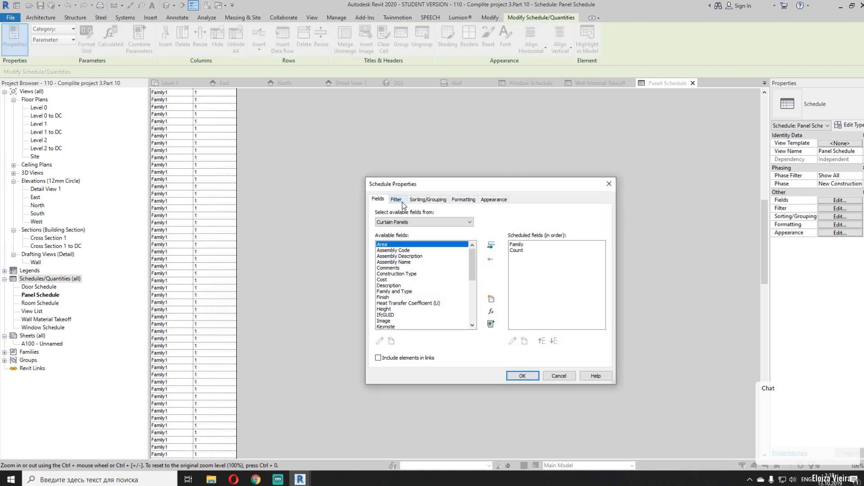
click(396, 199)
click(453, 214)
click(448, 223)
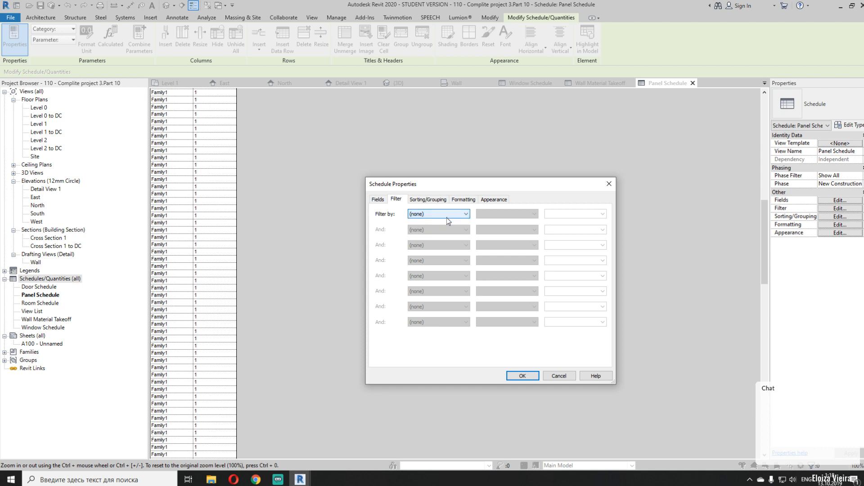
Try adding the Family and Type field to use it as a filter, and remove it from the scheduled fields
click(379, 200)
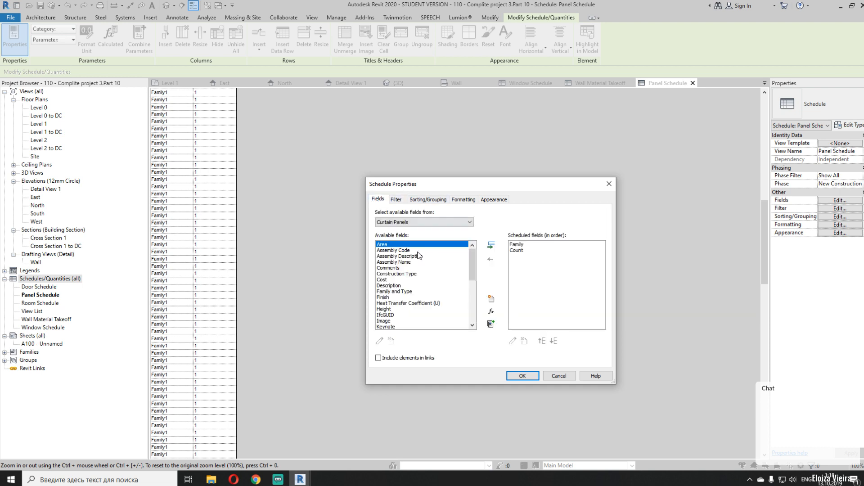
click(400, 291)
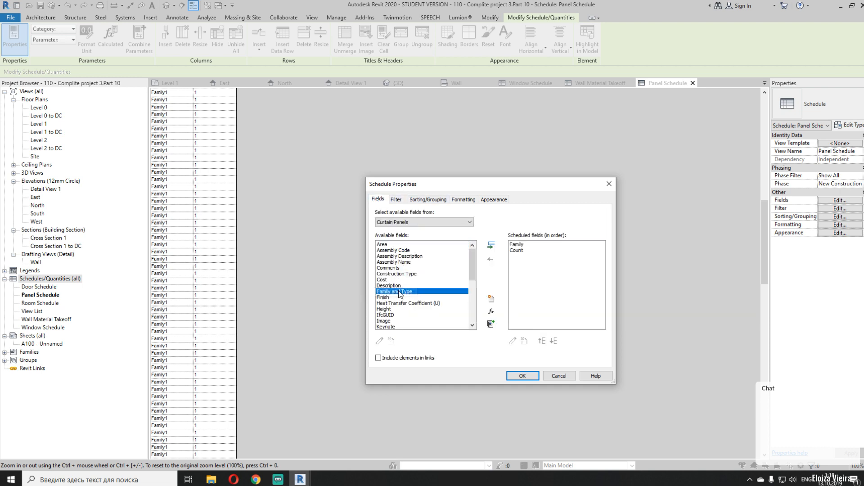
click(491, 246)
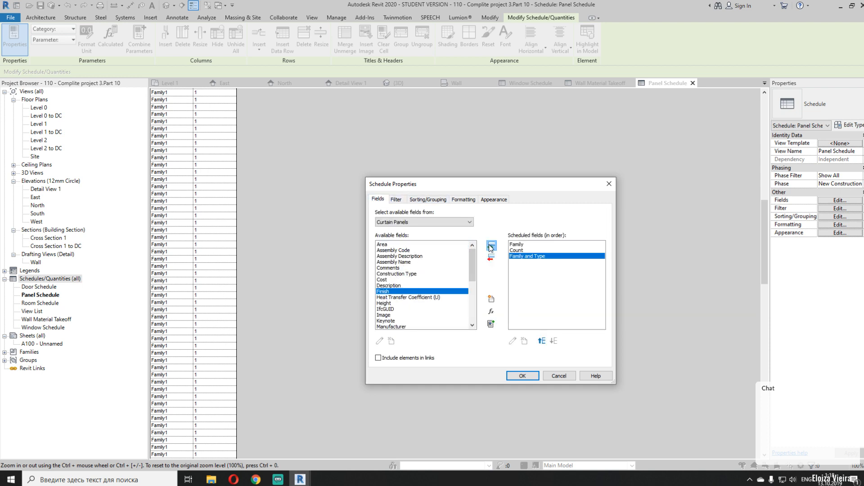
click(396, 200)
click(452, 214)
click(447, 222)
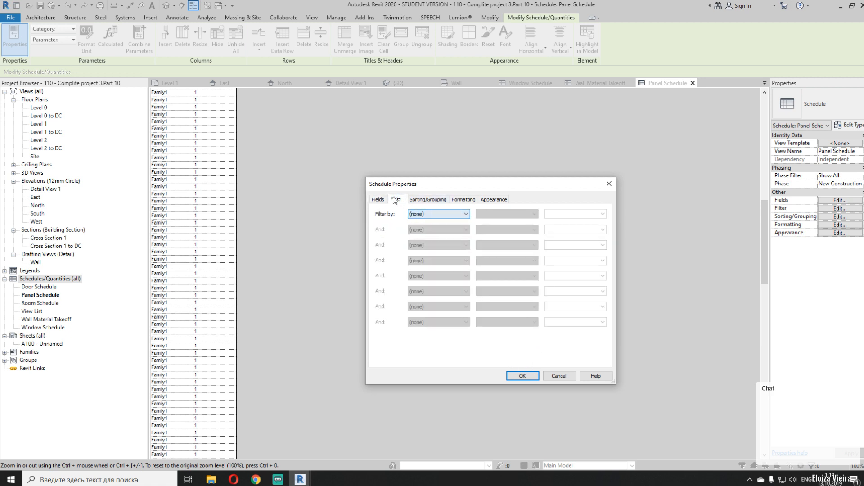
click(378, 200)
click(553, 258)
click(490, 258)
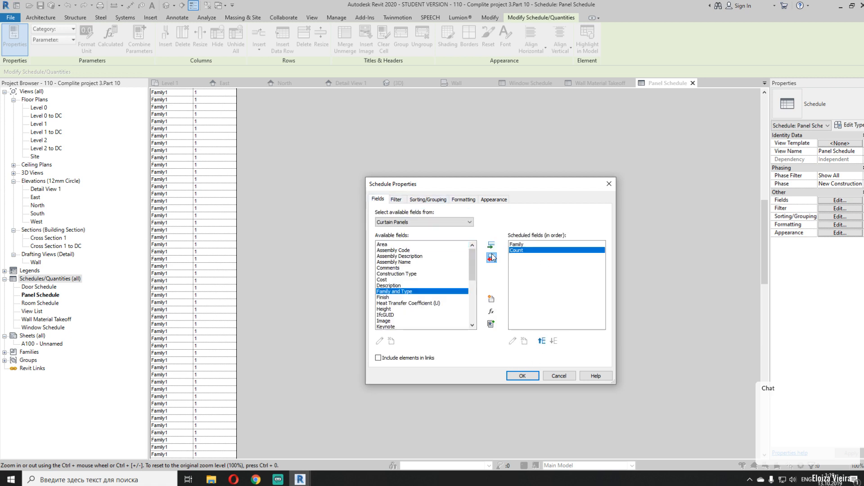
Add the Type field to the panel schedule, check whether it can serve as a filter, and apply the schedule properties
scroll(426, 290, down, 5)
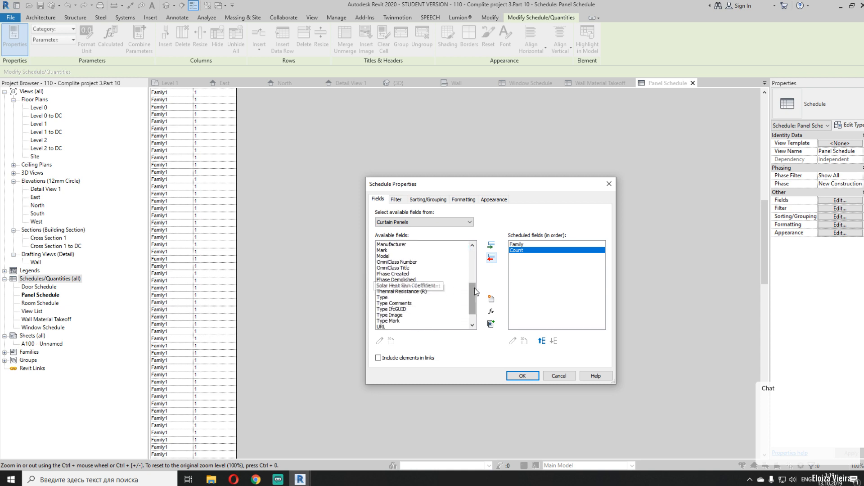
scroll(471, 294, up, 4)
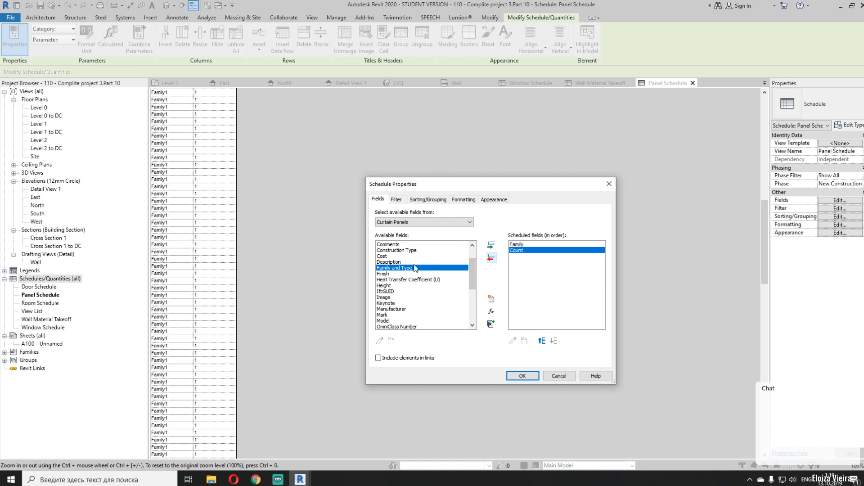
click(382, 280)
click(384, 274)
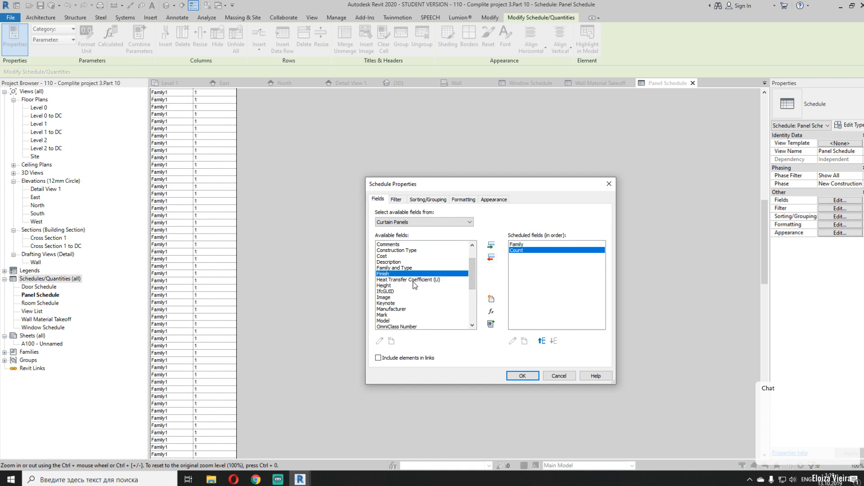
scroll(421, 285, down, 3)
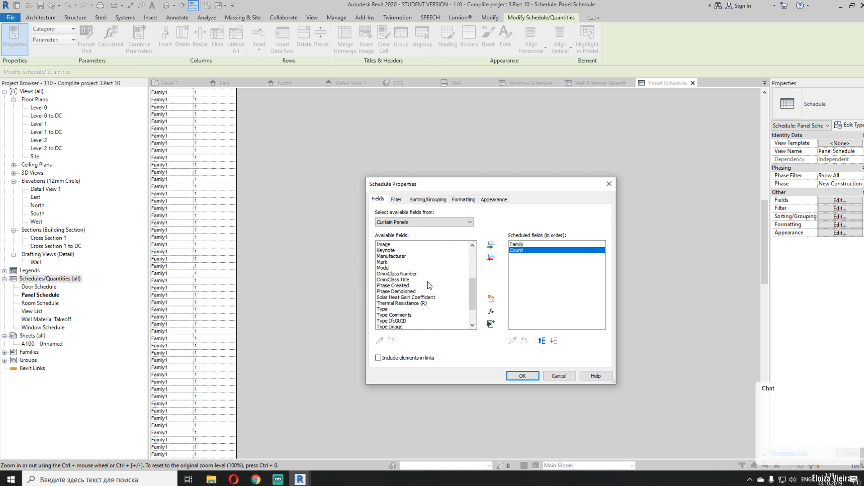
click(385, 310)
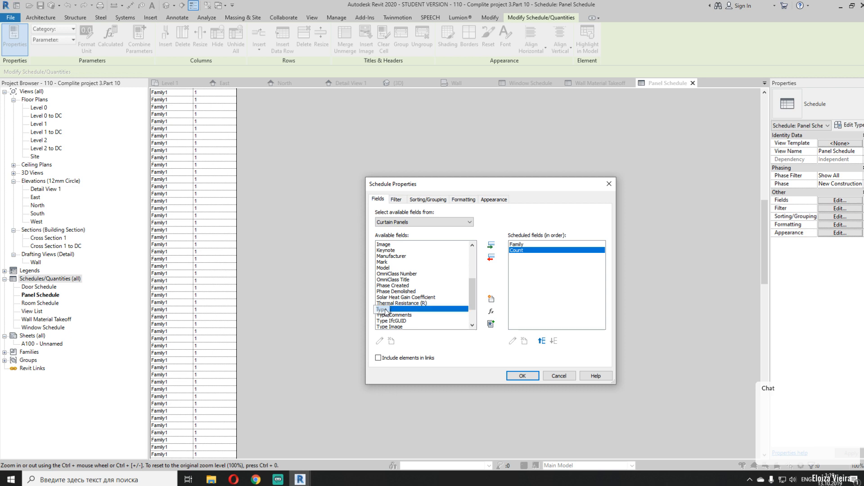
click(491, 246)
click(396, 199)
click(420, 214)
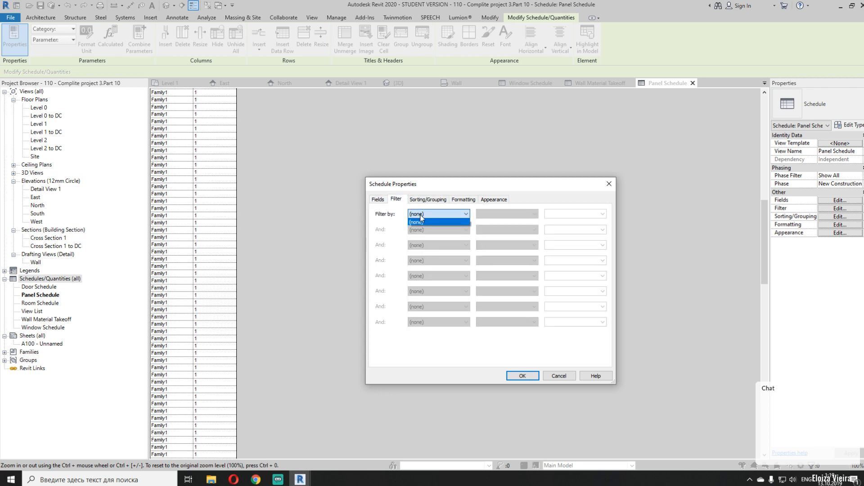
click(390, 204)
click(522, 376)
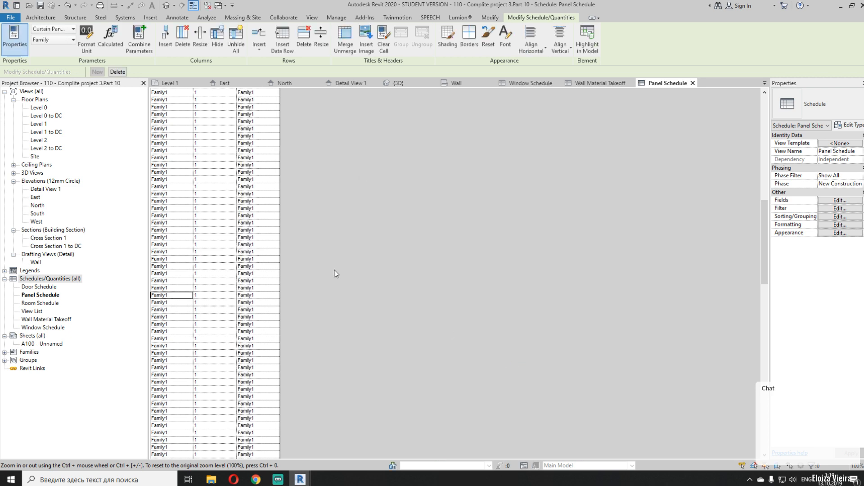
Examine the family and type rows of the panel schedule and recheck its filter options
scroll(277, 184, down, 10)
scroll(276, 203, up, 11)
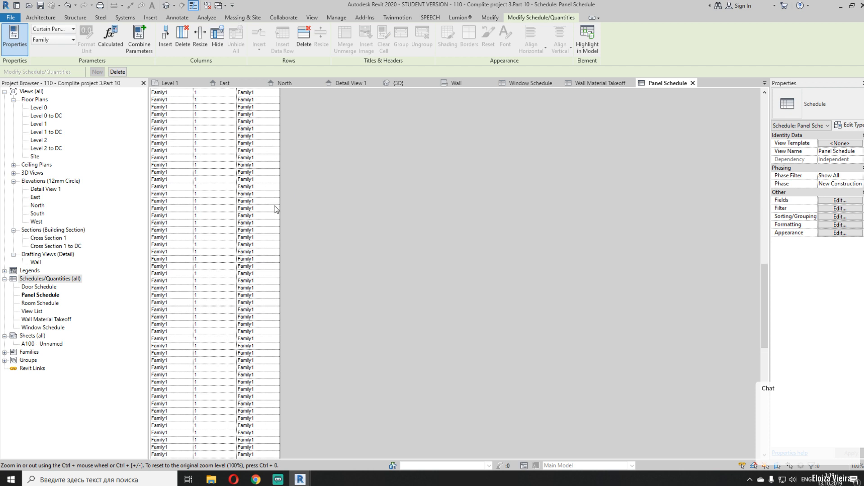
scroll(278, 217, up, 10)
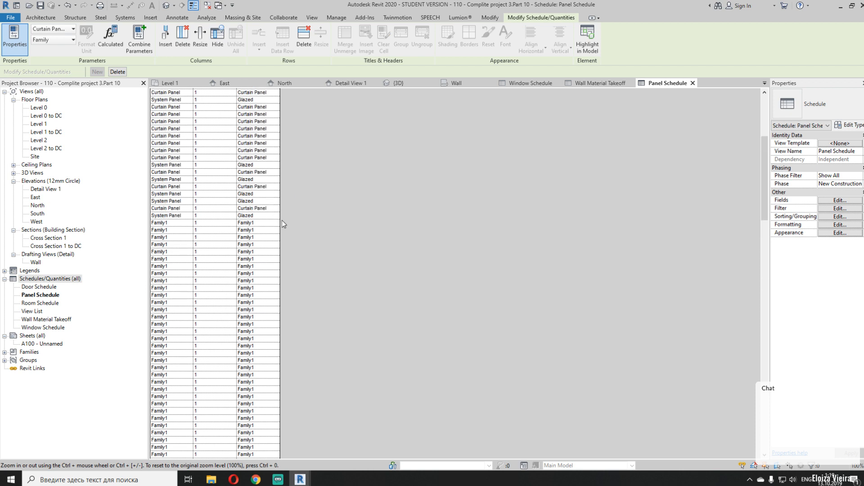
click(844, 201)
click(418, 219)
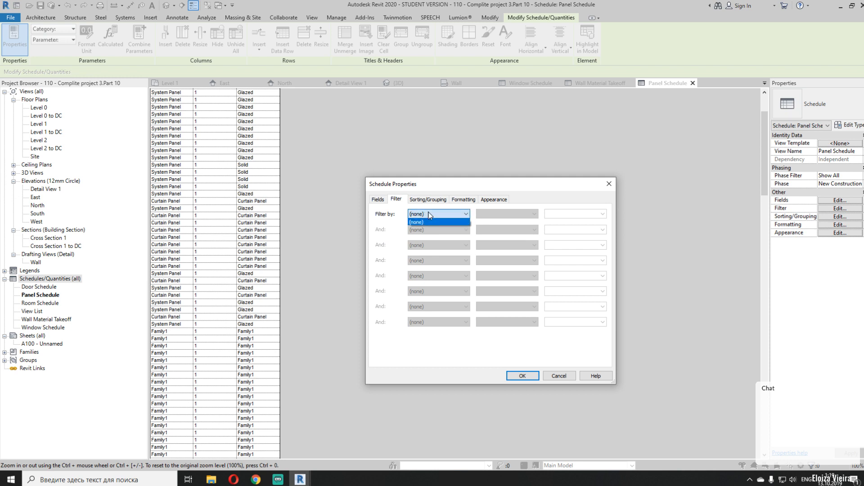
click(410, 214)
click(379, 199)
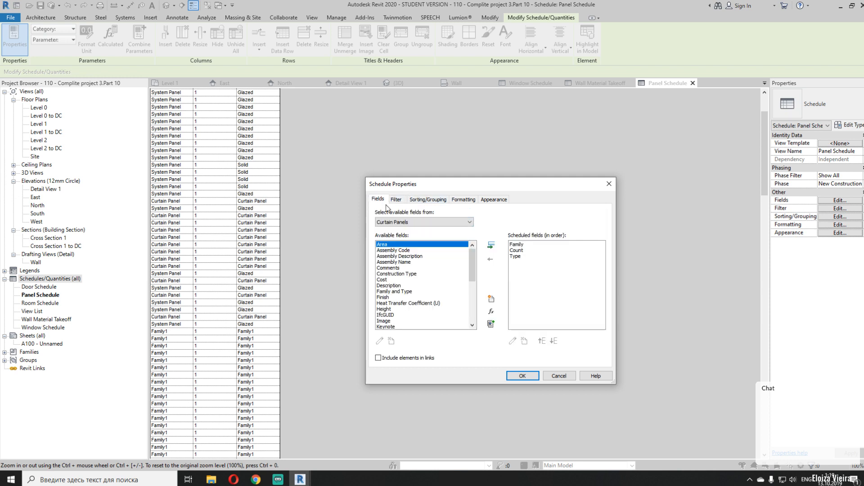
Look through the available fields, set the panel schedule to include elements in links, and apply the change
click(394, 293)
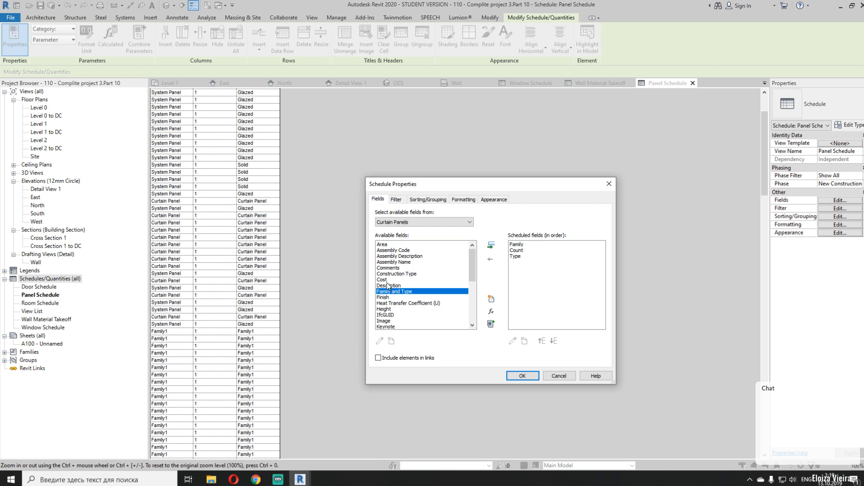
scroll(431, 275, down, 7)
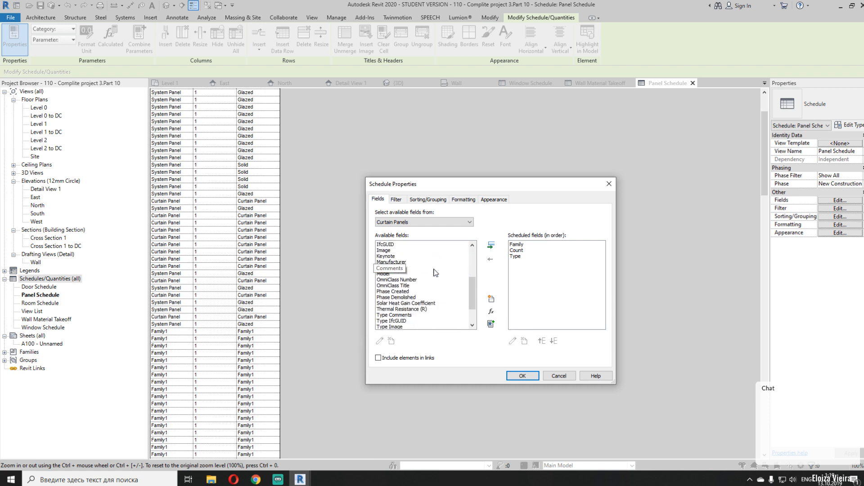
scroll(430, 277, down, 1)
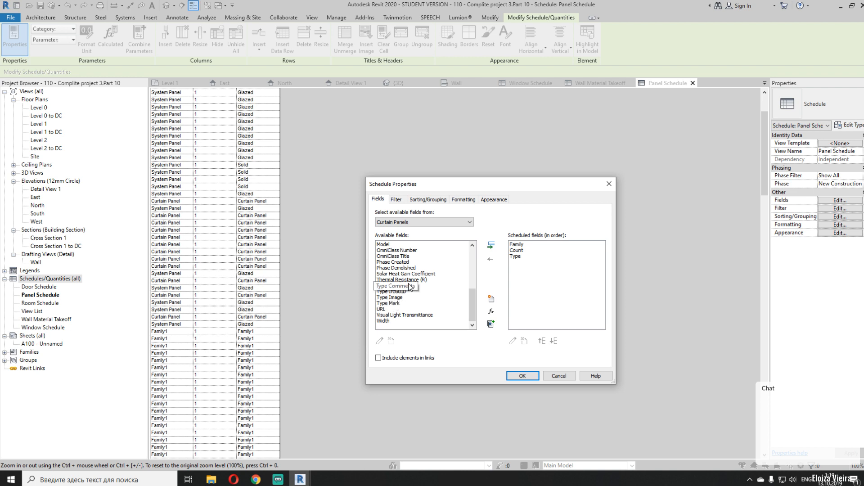
scroll(411, 287, up, 5)
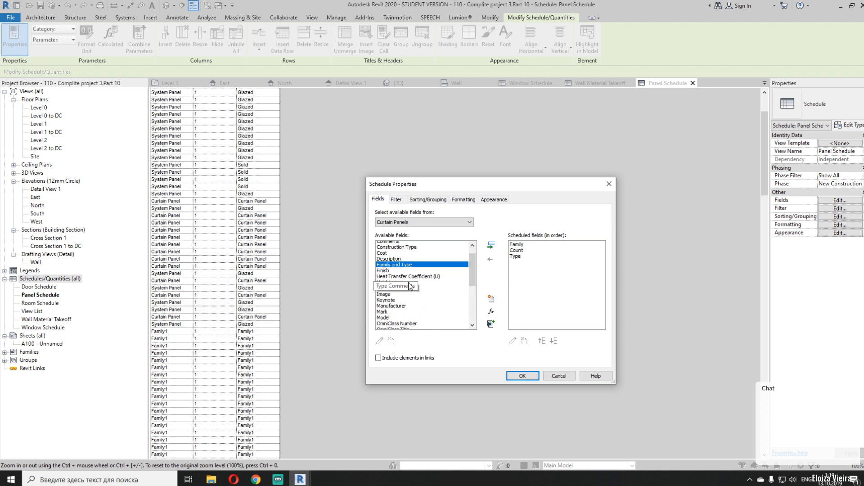
scroll(411, 287, up, 1)
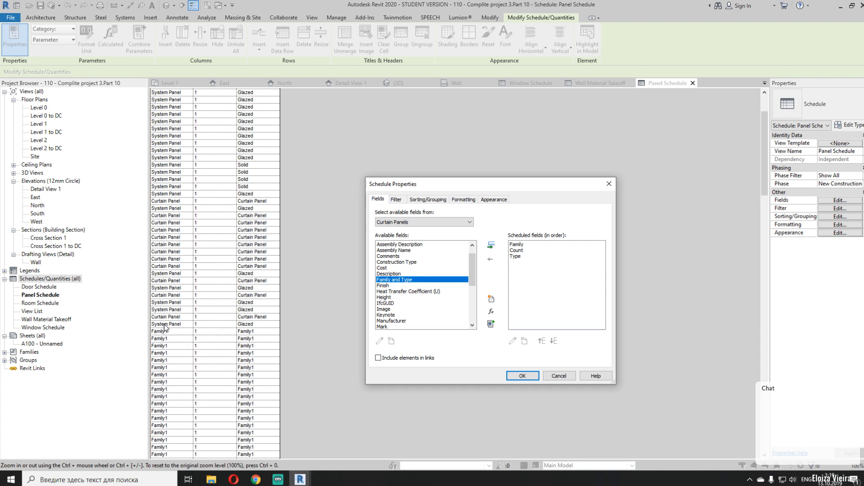
click(379, 358)
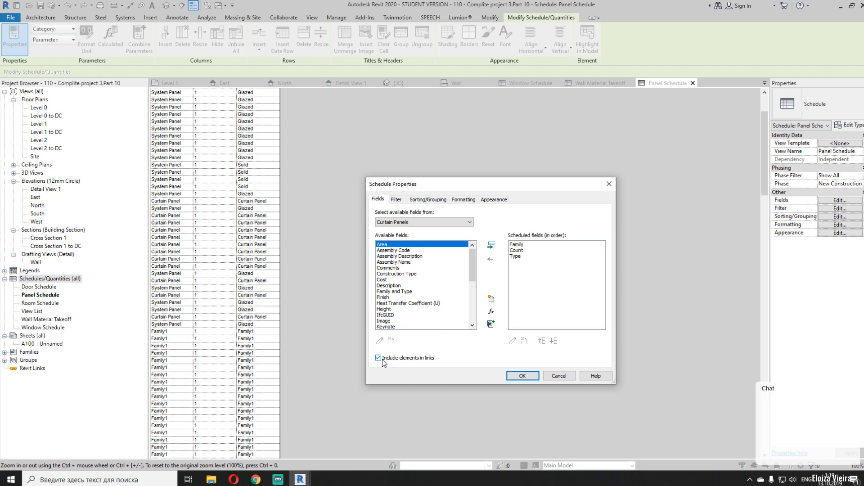
click(522, 376)
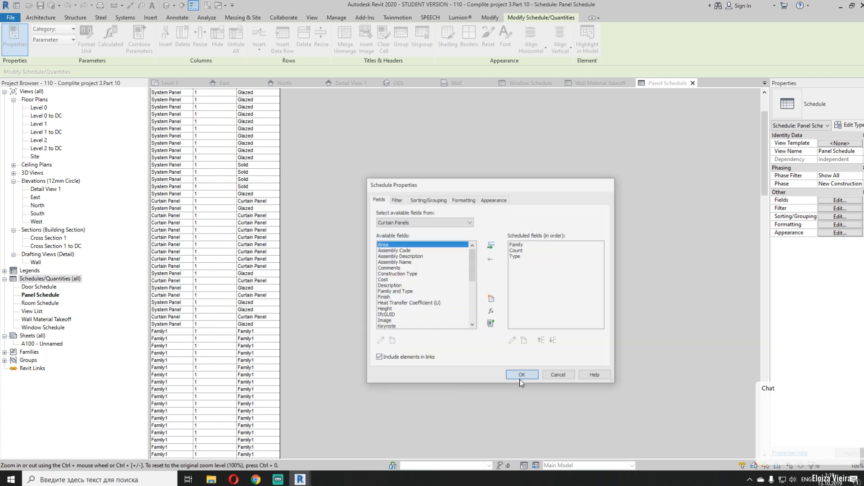
Sort the panel schedule by Family in ascending order and look through the sorted rows
click(840, 216)
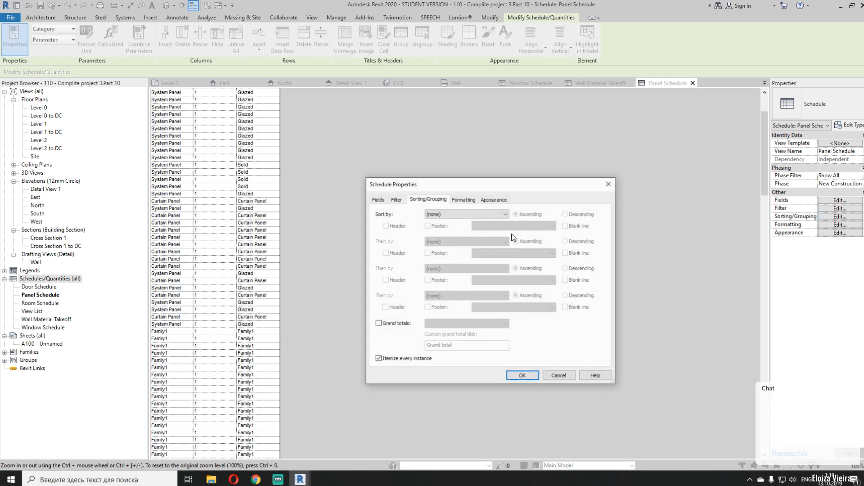
click(441, 216)
click(432, 228)
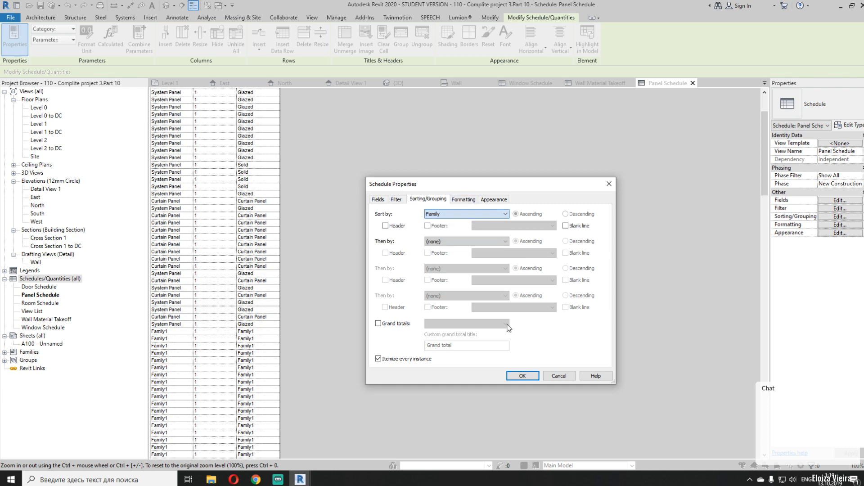
click(523, 376)
scroll(307, 264, up, 3)
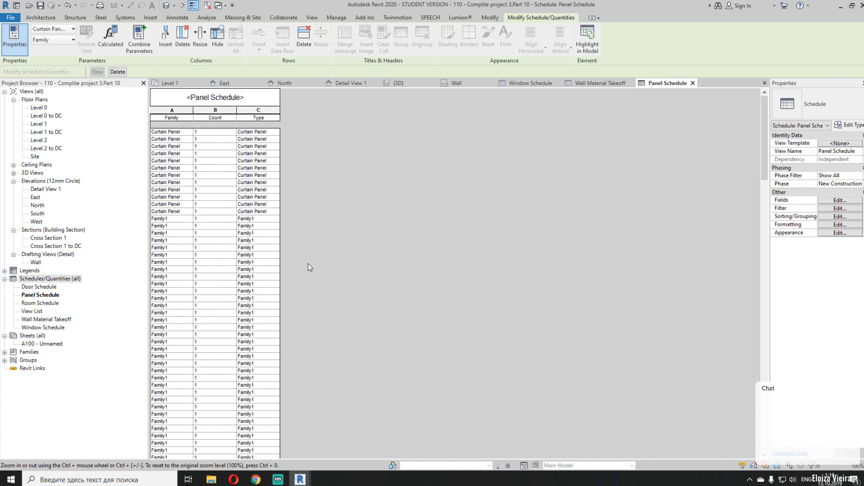
scroll(300, 266, down, 10)
scroll(300, 267, up, 5)
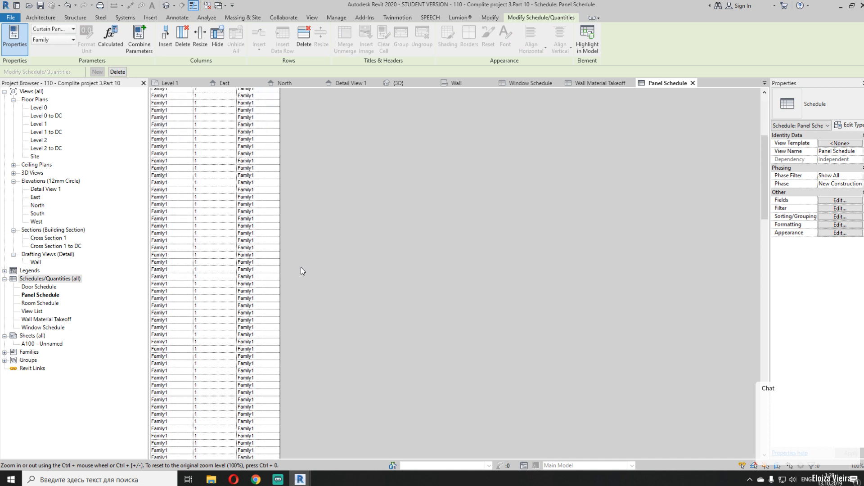
Turn off itemizing every instance so the panel schedule groups its rows by family
click(840, 217)
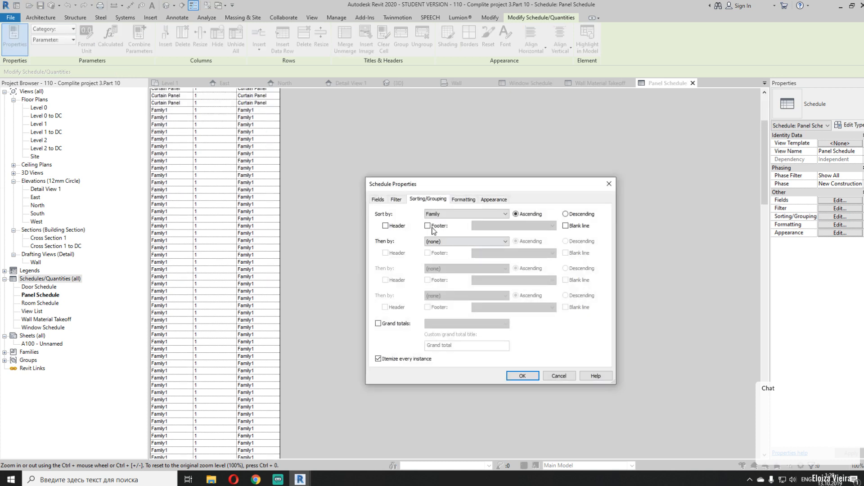
click(386, 359)
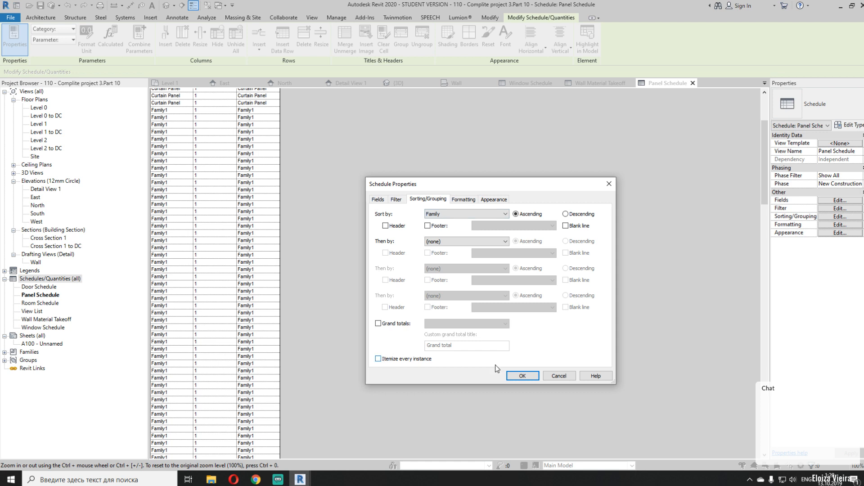
click(523, 376)
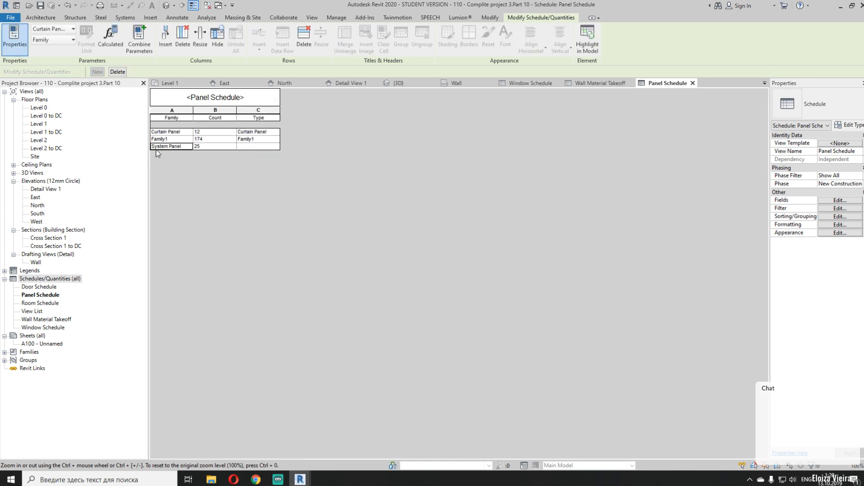
Hide the Type column of the panel schedule
click(181, 132)
right_click(173, 134)
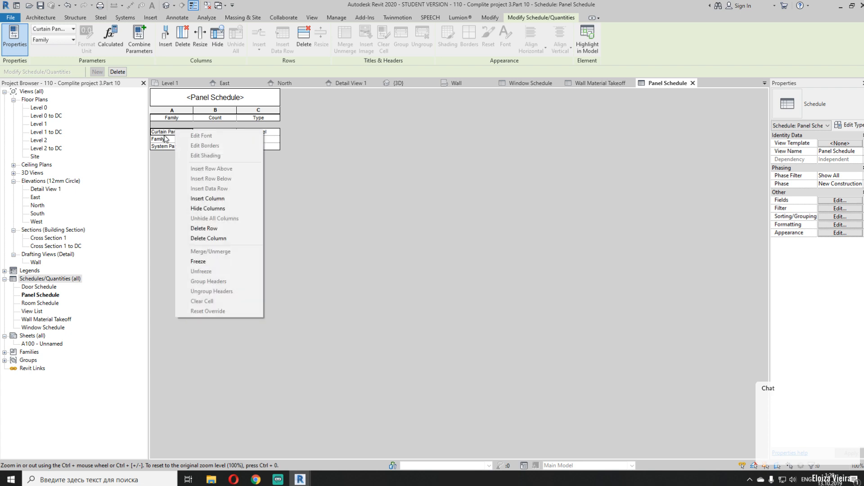
key(Escape)
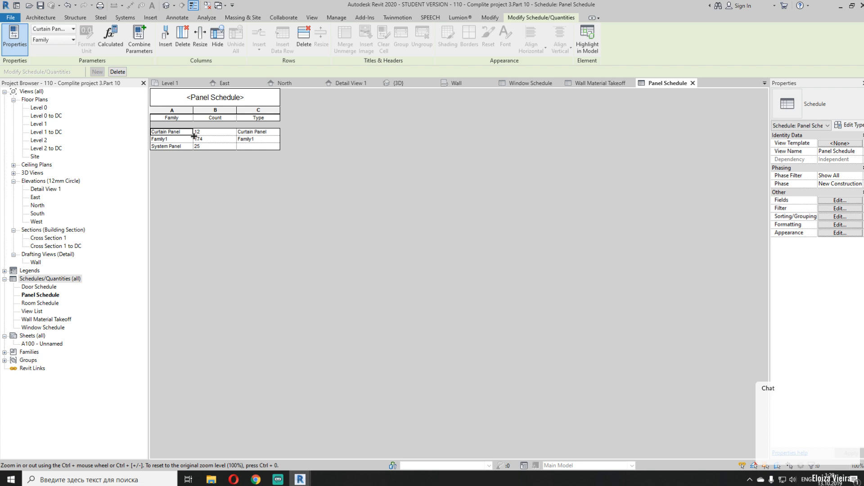
click(259, 135)
click(218, 38)
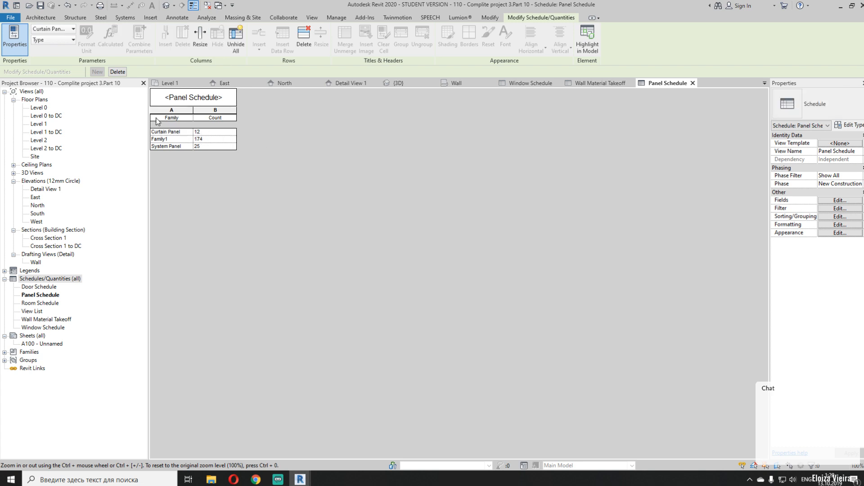
Try to delete the Curtain Panel row from the panel schedule, and cancel the deletion
click(172, 132)
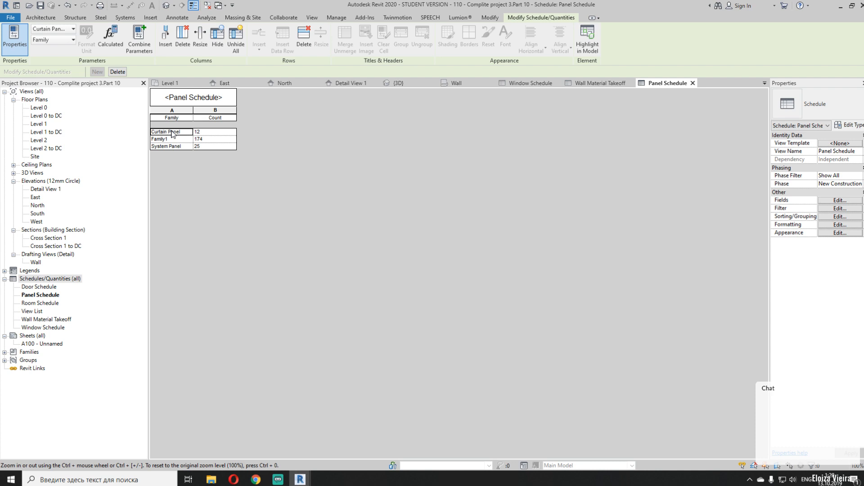
right_click(172, 131)
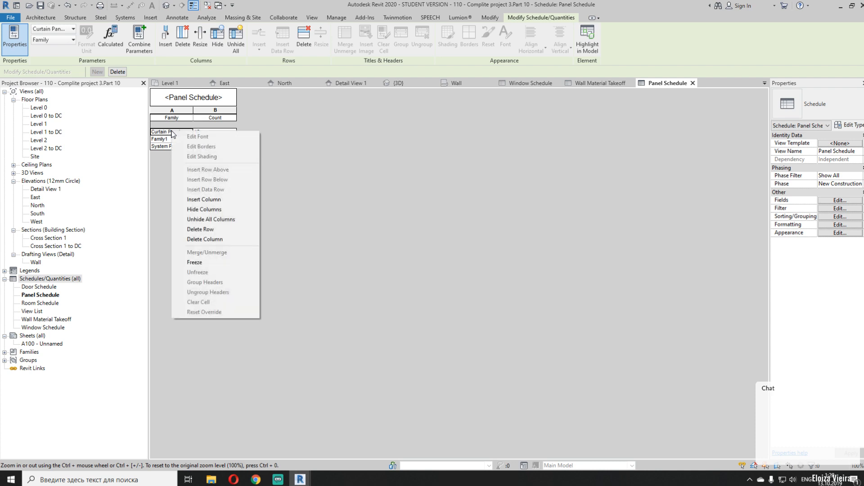
click(225, 231)
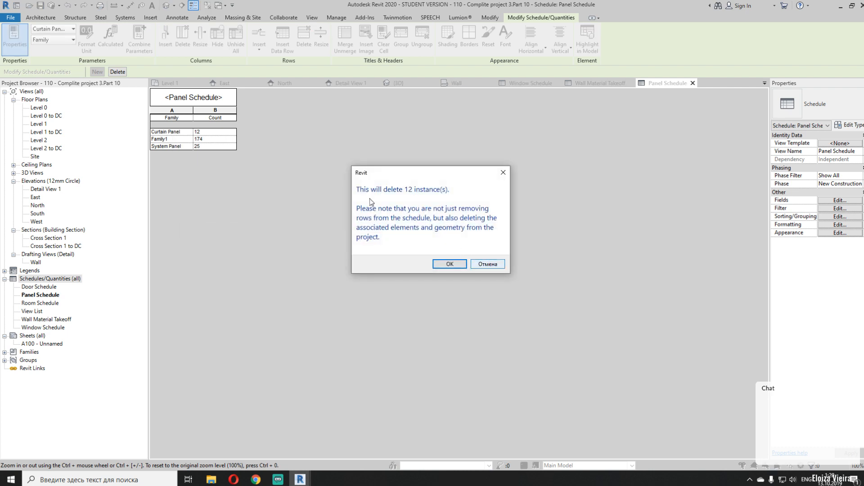
click(493, 265)
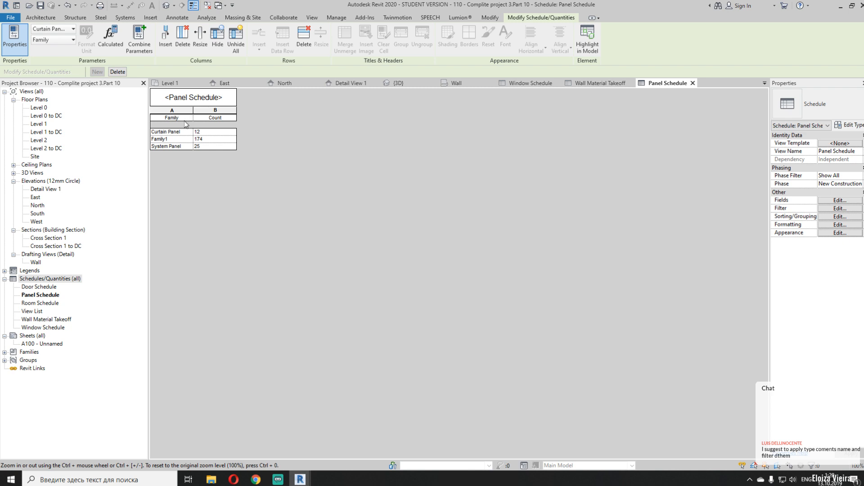
click(189, 133)
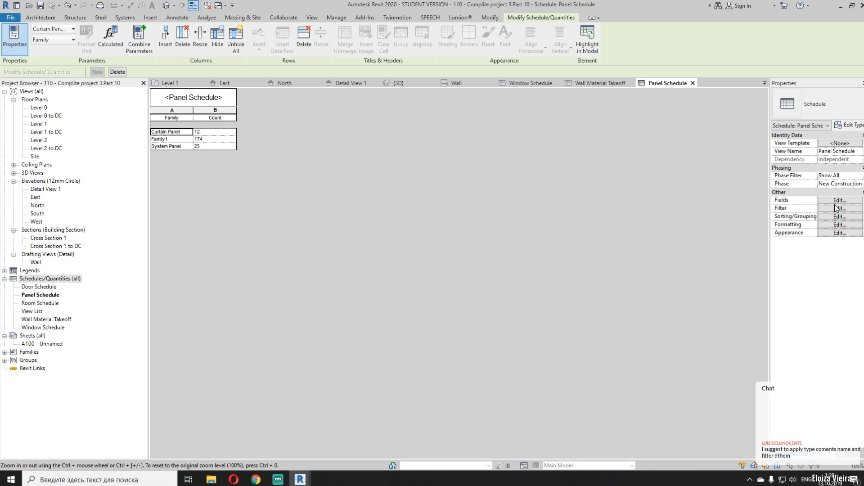
click(234, 20)
click(197, 18)
click(185, 18)
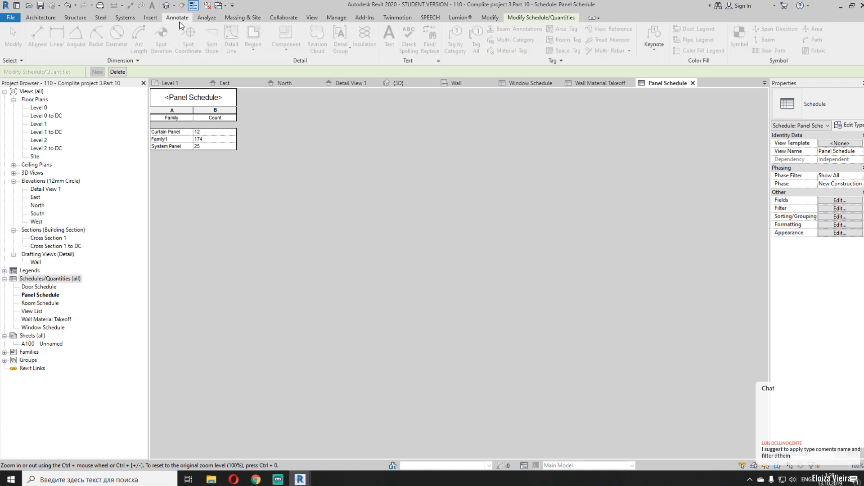
click(281, 18)
click(315, 18)
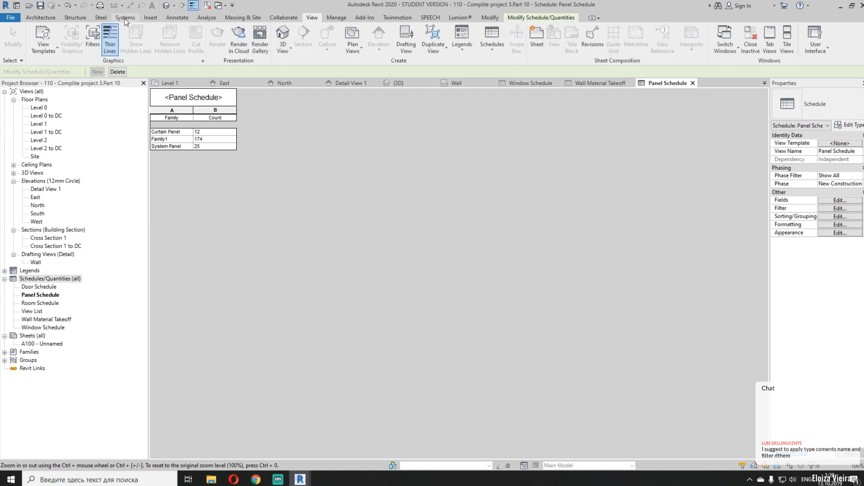
click(54, 20)
click(380, 133)
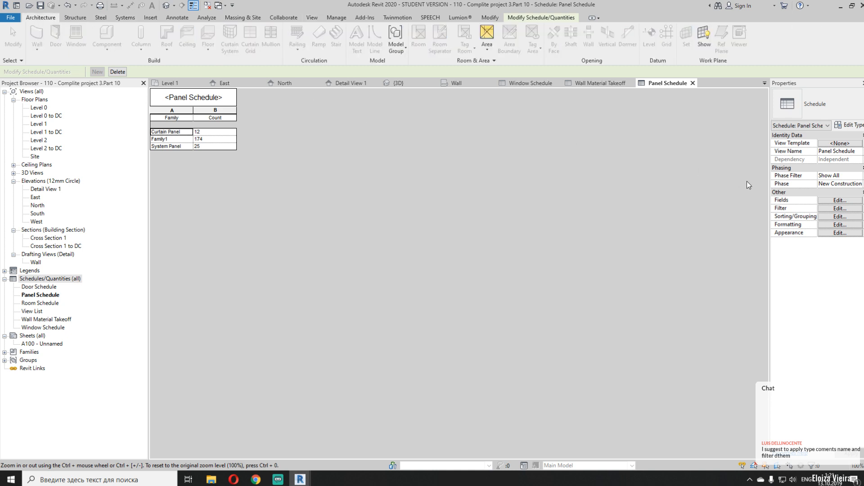
Try adding the Family and Type field, check the panel schedule's filter choices with it, and remove the field again
click(838, 200)
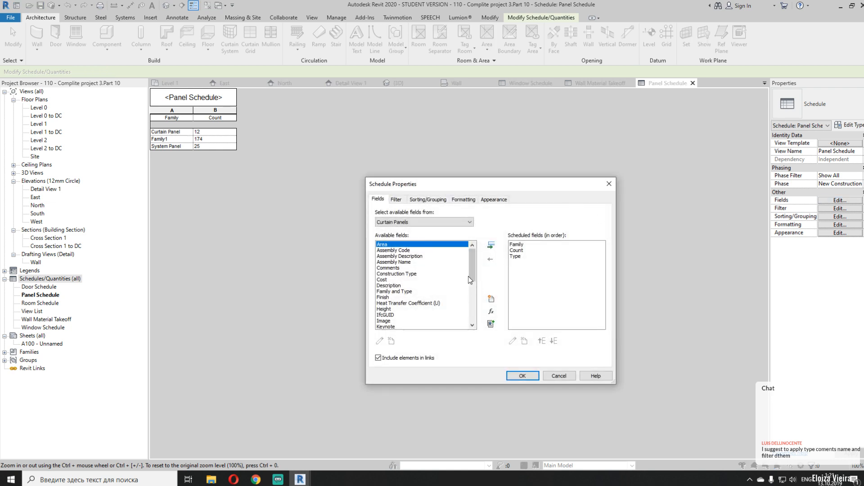
drag(471, 258, 440, 293)
scroll(420, 276, up, 3)
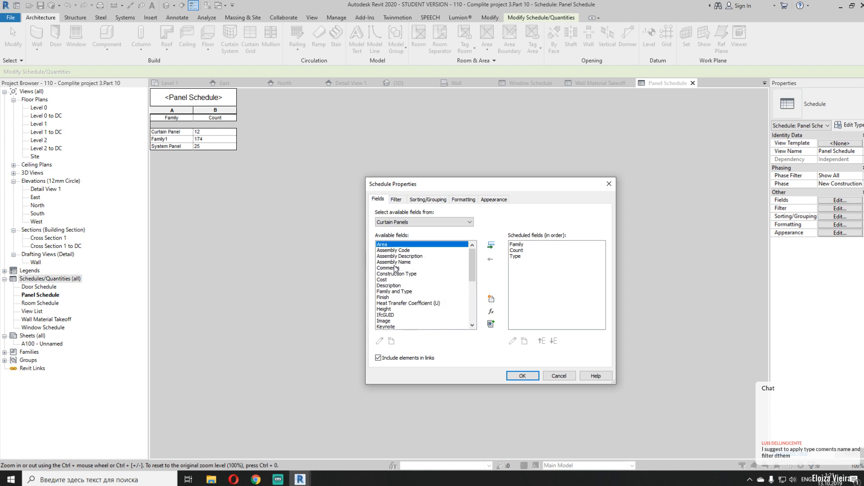
click(384, 298)
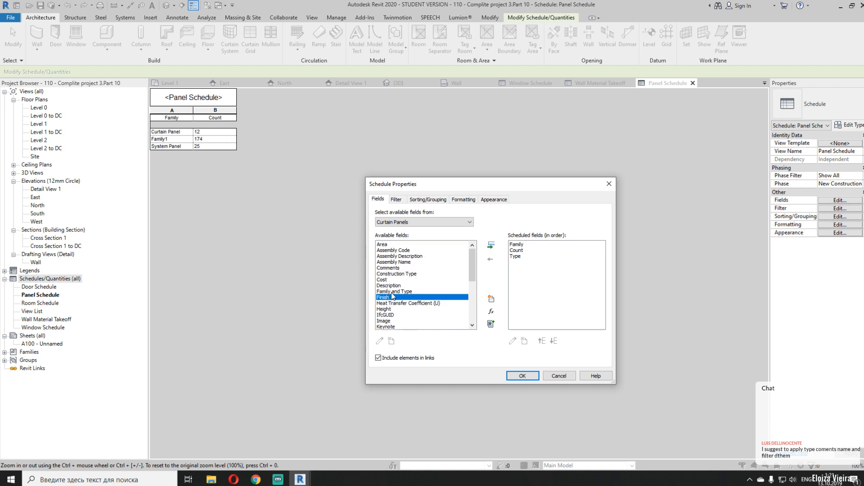
click(393, 291)
click(490, 245)
click(396, 199)
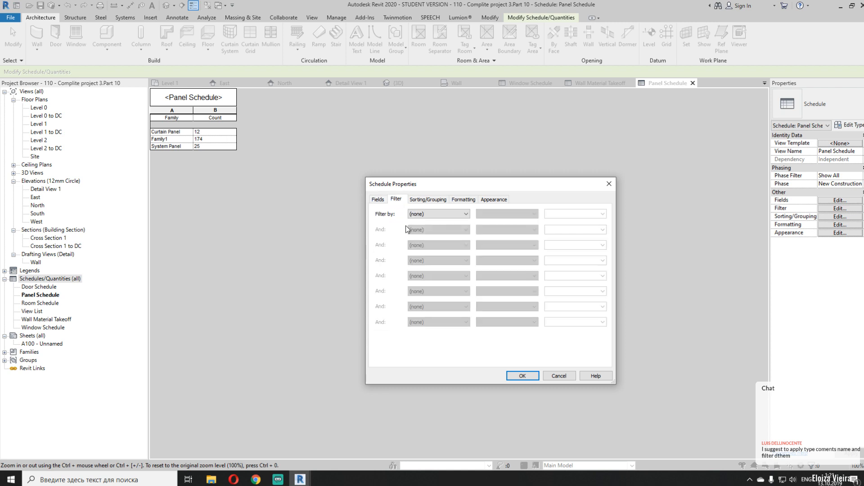
click(434, 213)
click(378, 205)
click(377, 199)
click(525, 262)
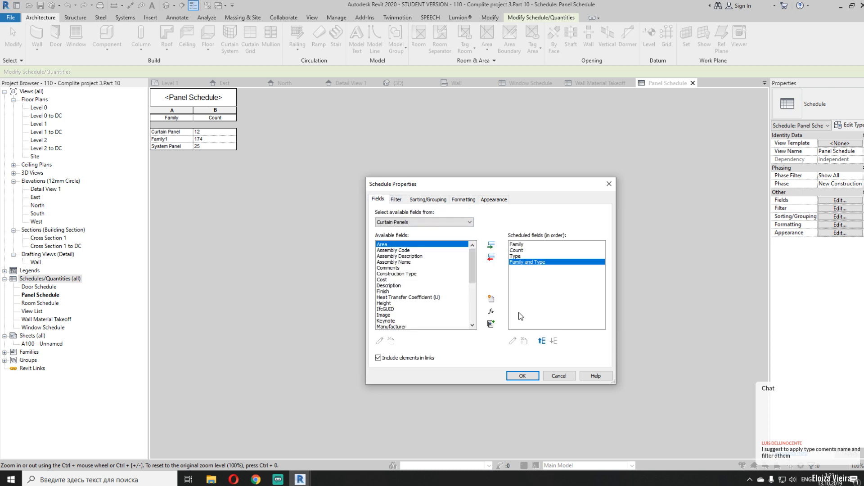
click(491, 258)
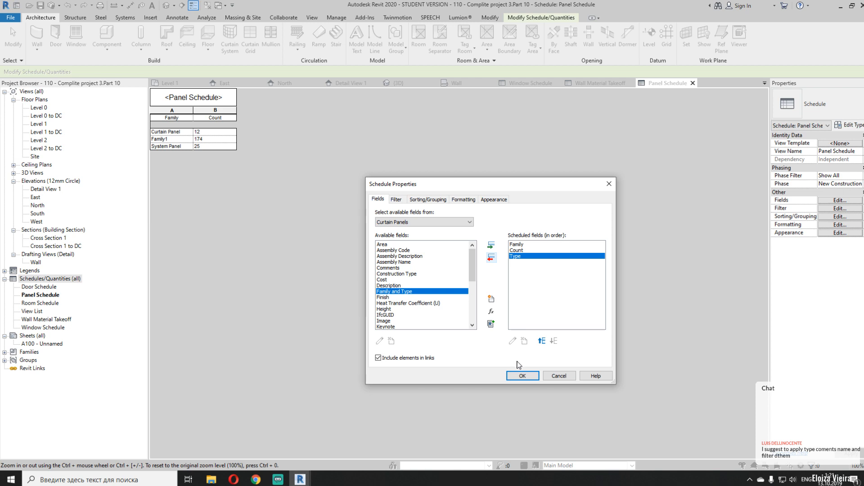
Add the Comments field to the panel schedule and apply the schedule properties
click(467, 267)
click(392, 285)
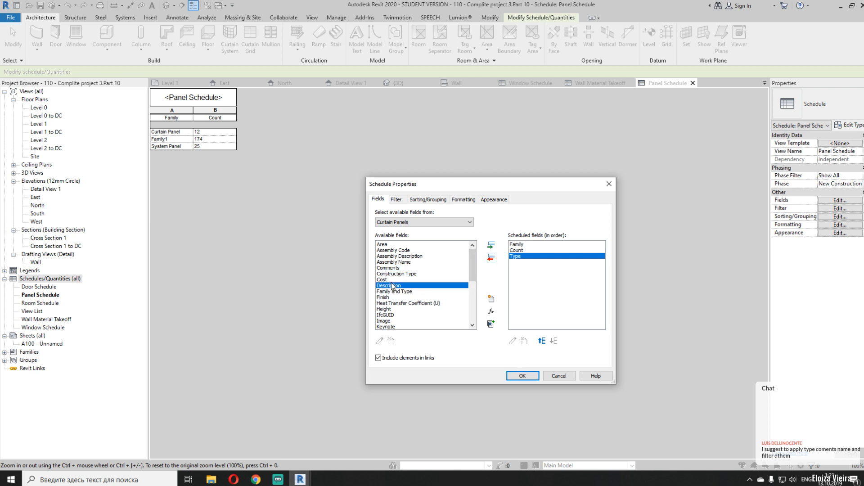
click(408, 268)
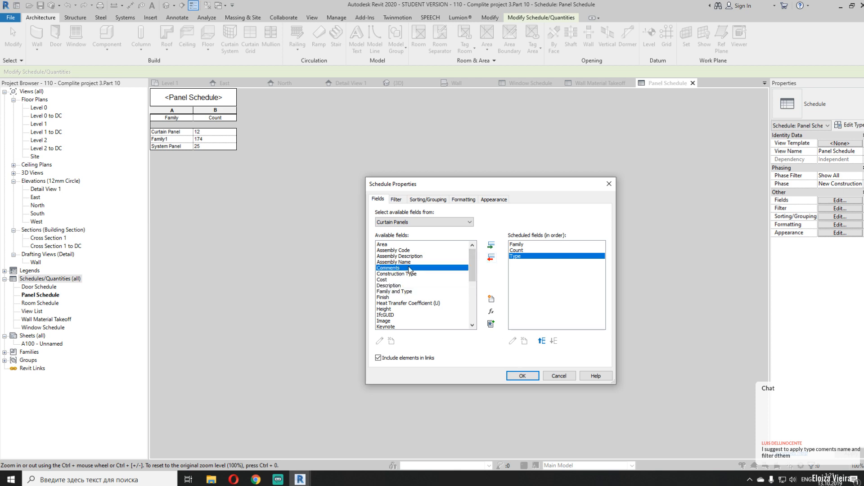
click(491, 246)
click(522, 377)
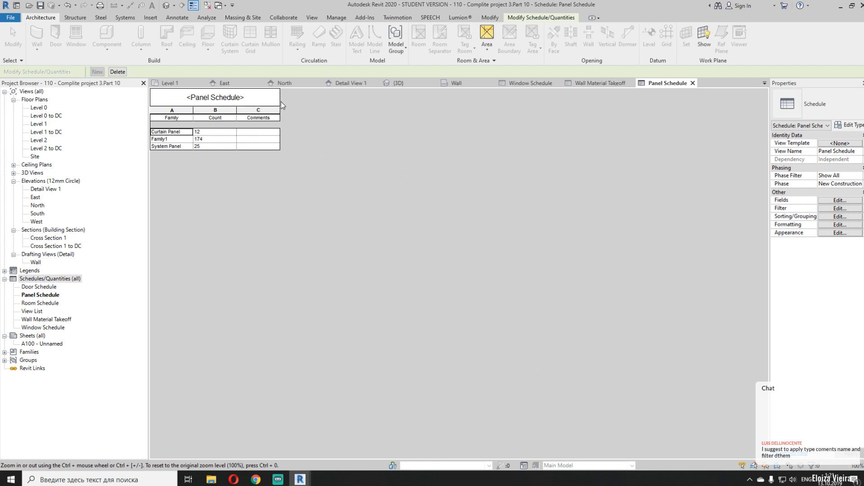
click(840, 208)
click(437, 214)
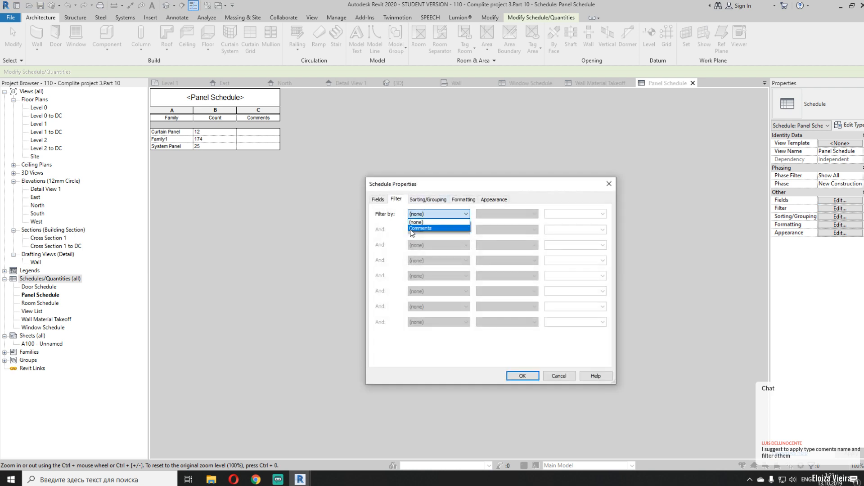
click(410, 229)
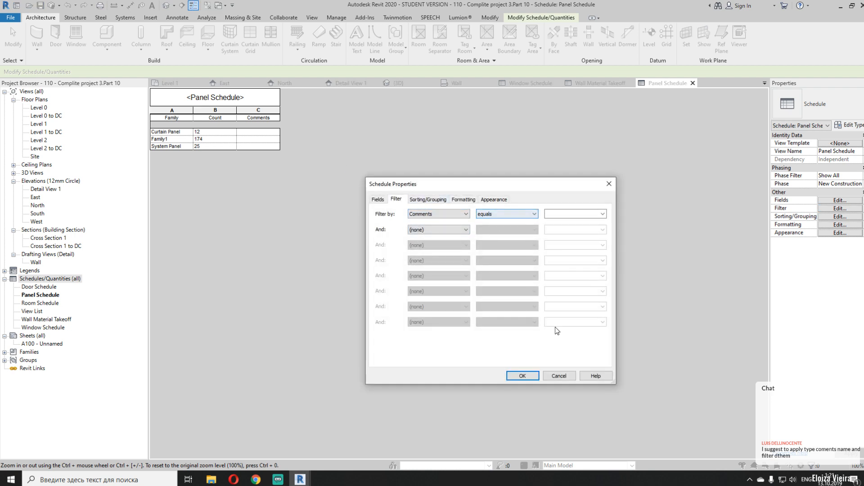
click(559, 376)
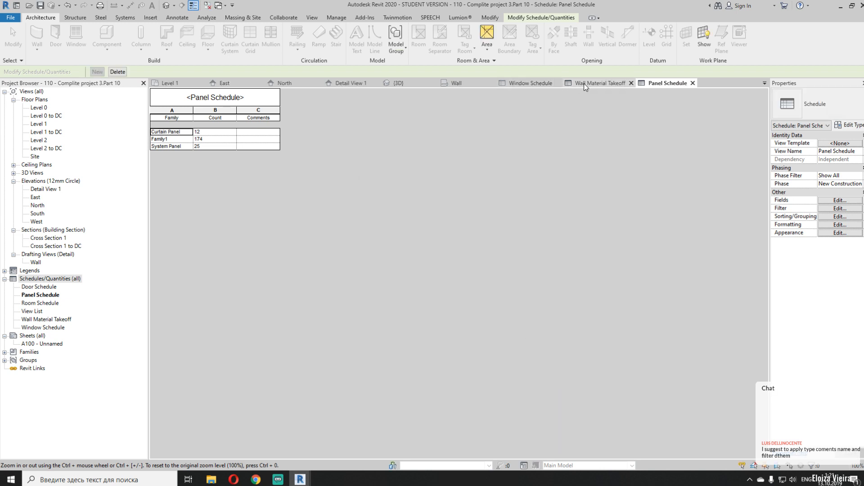
Set the Comments of one Family1 louver on the terrace's front wall to 1 in the 3D view
click(436, 84)
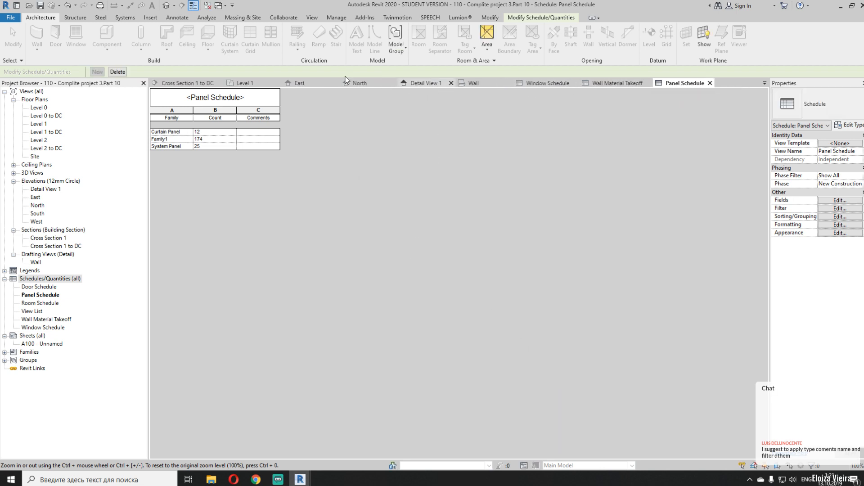
click(166, 5)
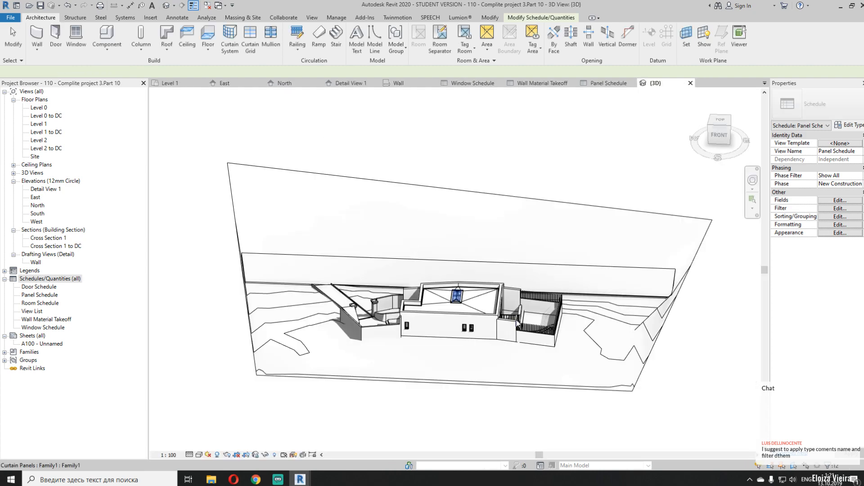
scroll(520, 328, up, 6)
click(537, 312)
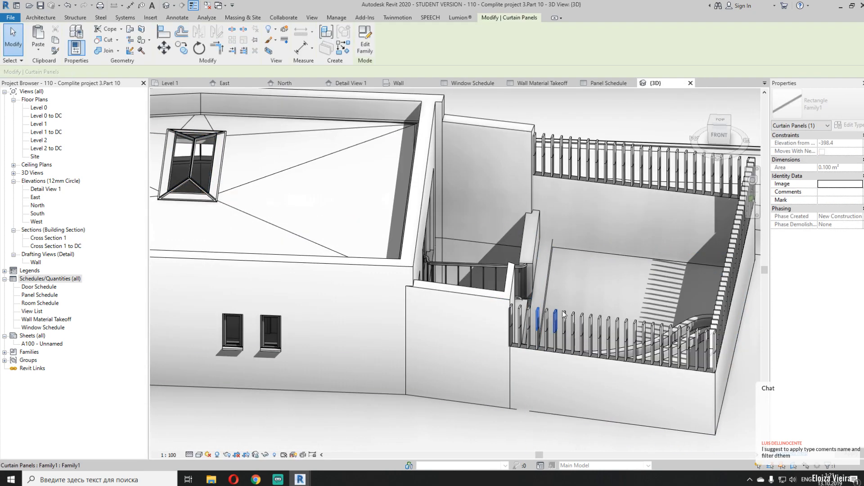
click(840, 192)
text(1)
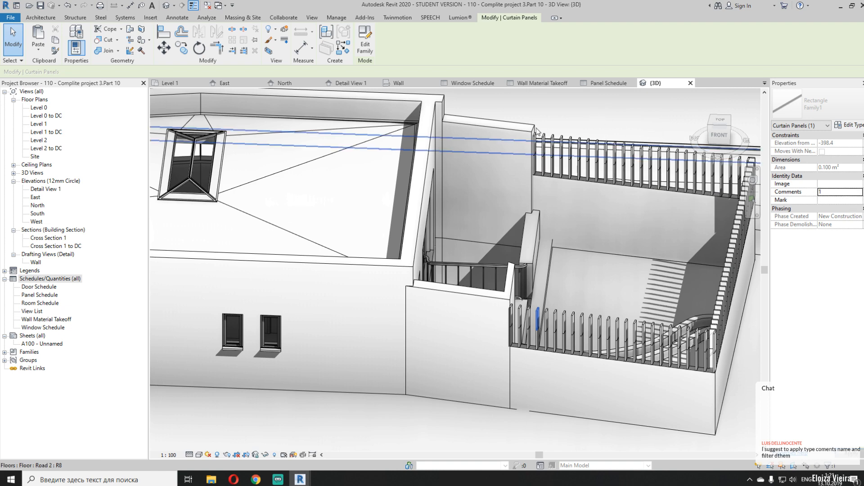
Filter the panel schedule to the elements whose Comments equals 1
click(608, 84)
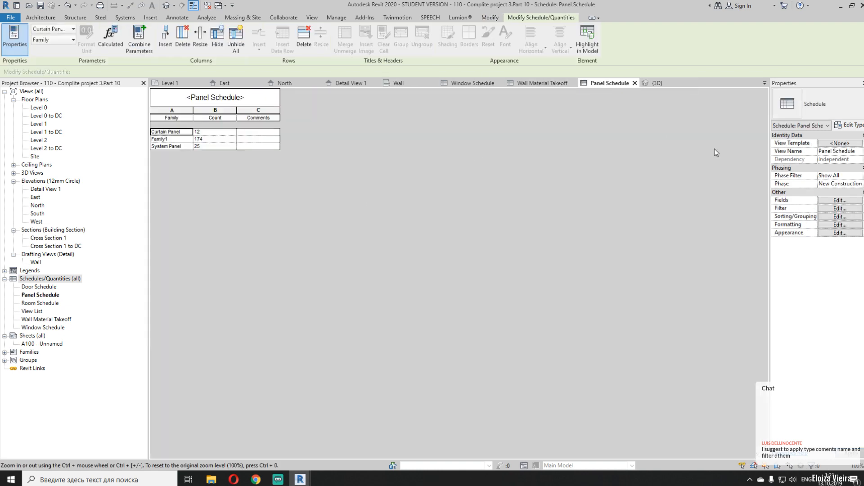
click(831, 208)
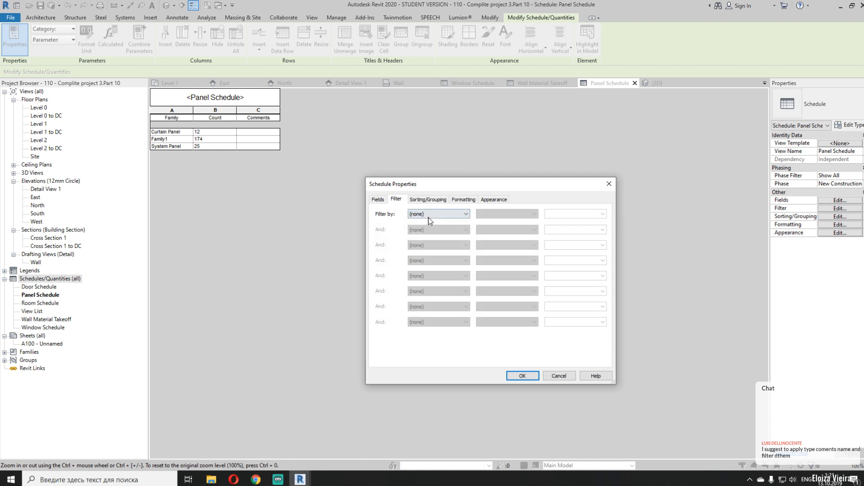
click(429, 215)
click(426, 228)
click(574, 214)
text(1)
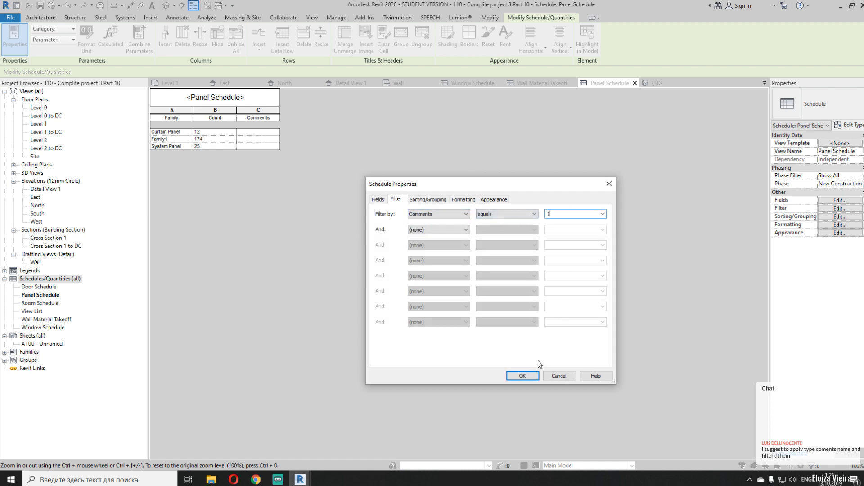
click(522, 375)
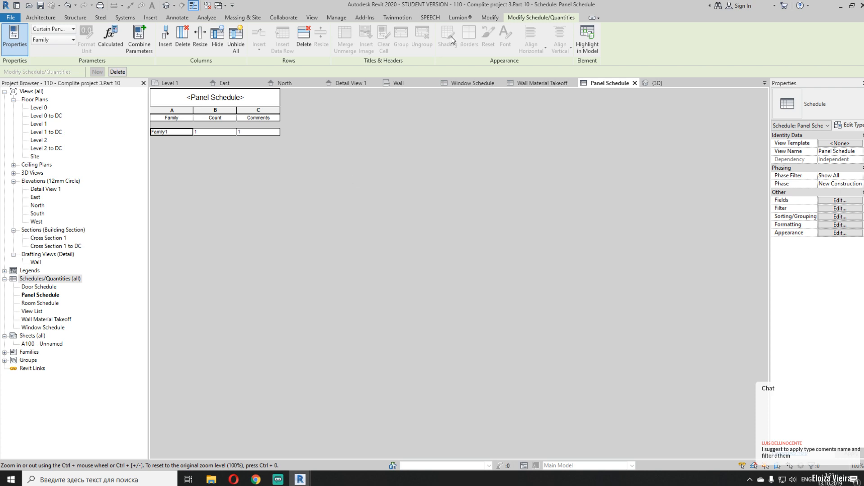
Close the Wall Material Takeoff view and set Comments to 1 on all Family1 curtain panels in the entire project
click(532, 82)
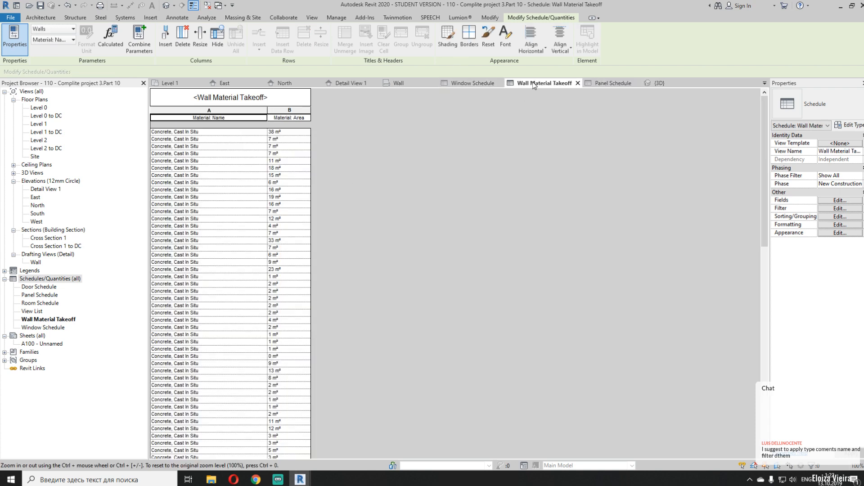
click(577, 84)
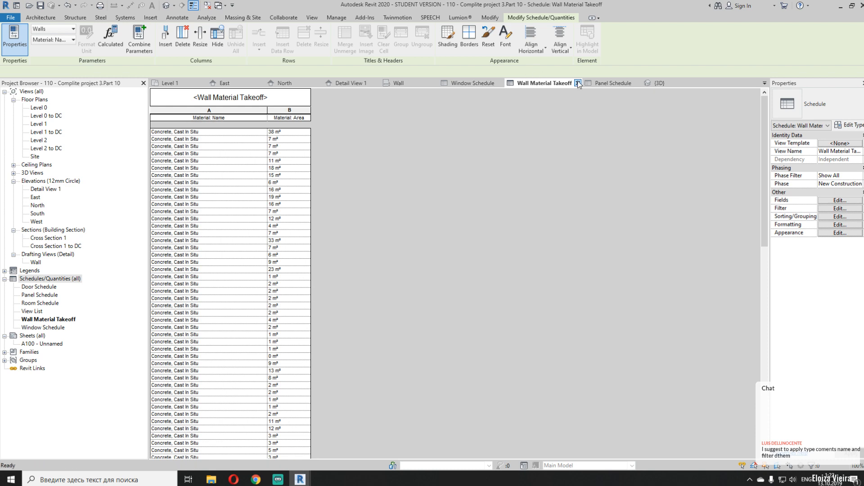
click(719, 82)
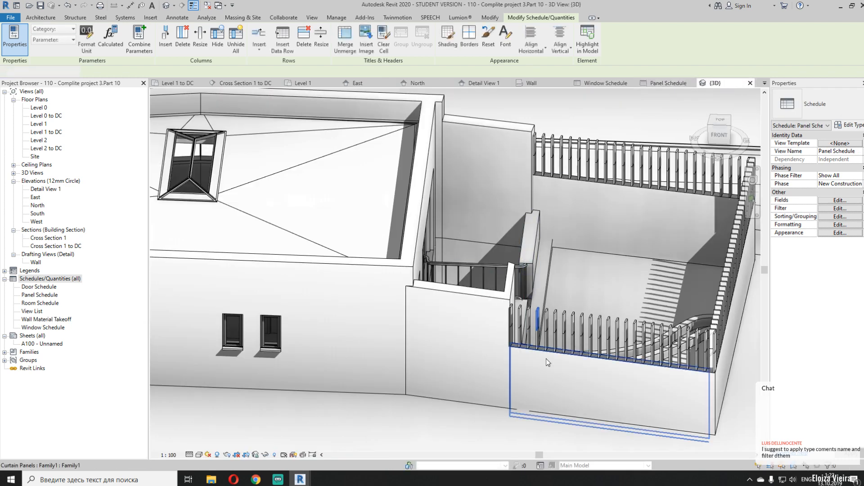
click(547, 321)
right_click(548, 321)
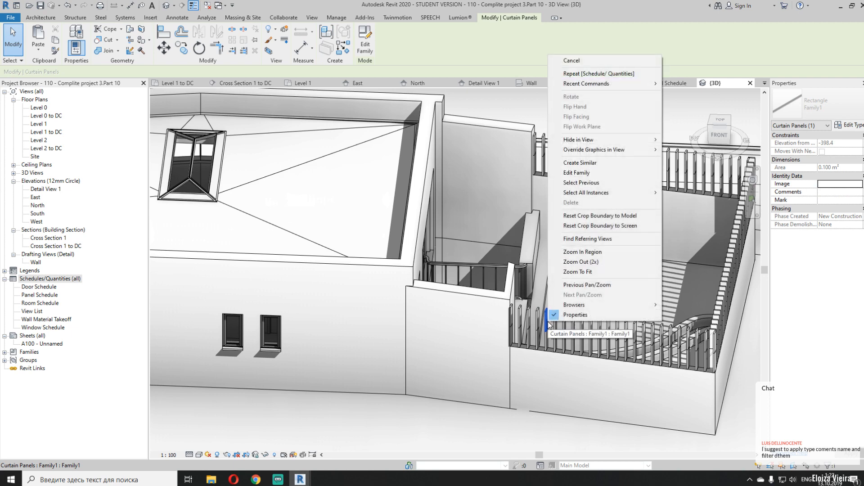
mouse_move(615, 195)
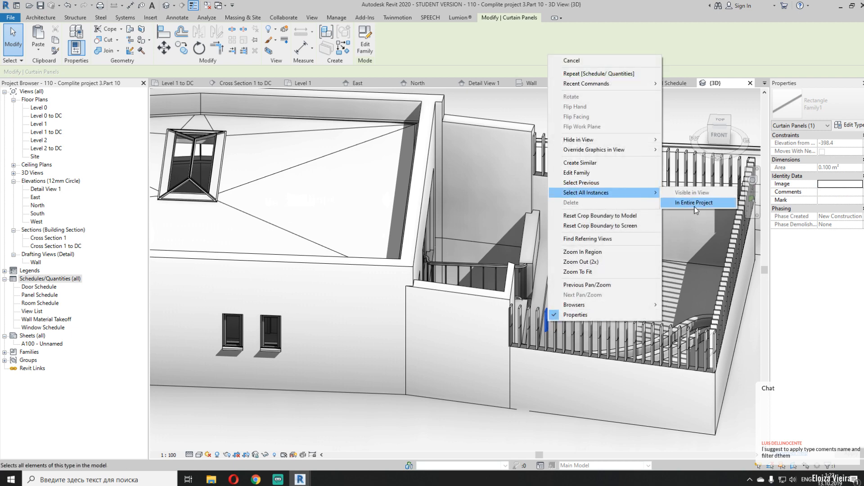
click(738, 203)
scroll(531, 318, up, 2)
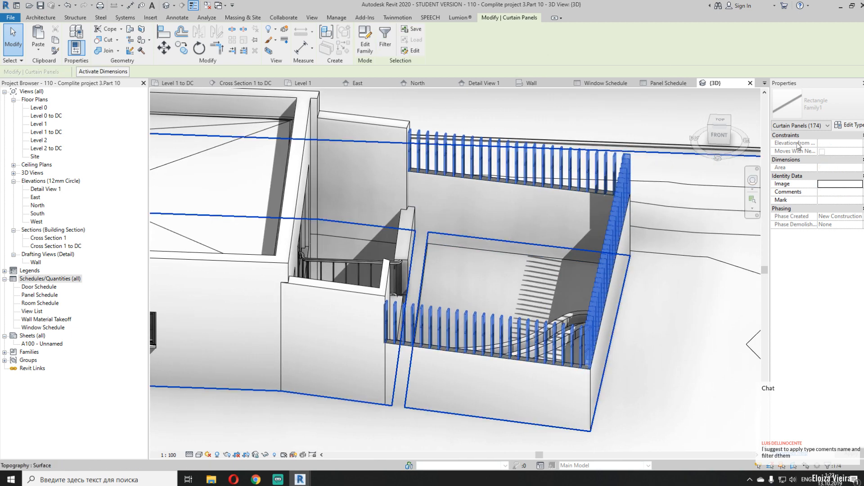
click(827, 193)
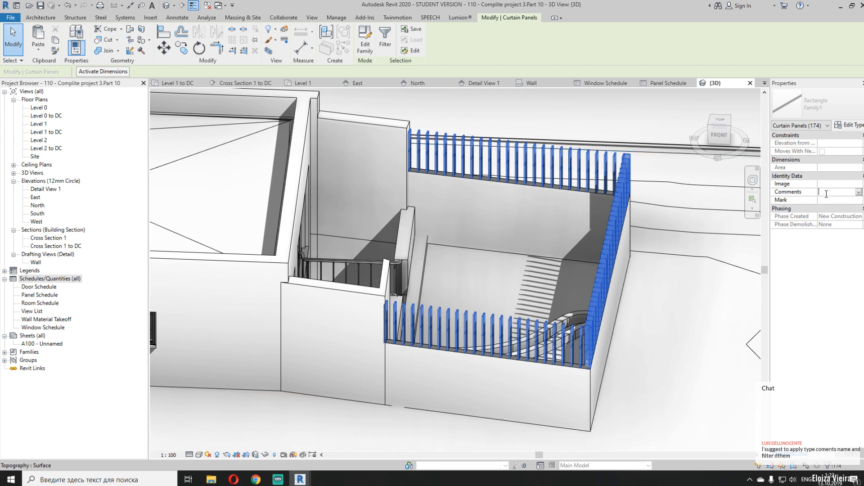
text(1)
key(Return)
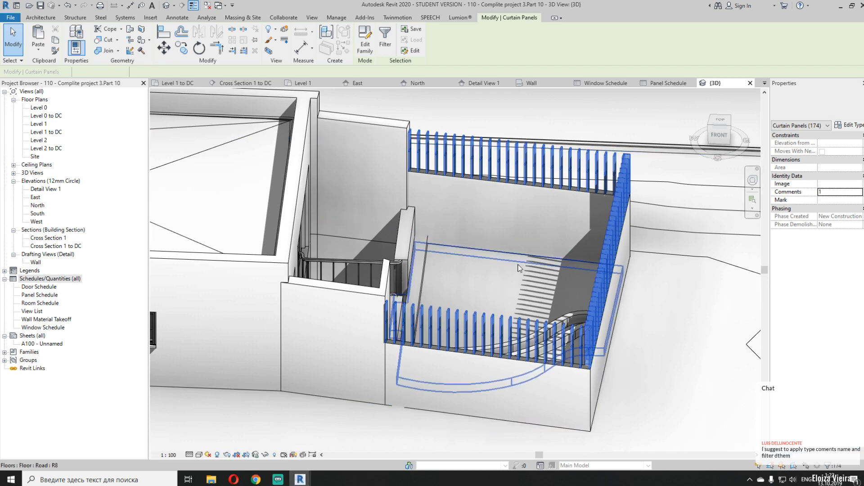
Hide the Comments column of the panel schedule
click(666, 84)
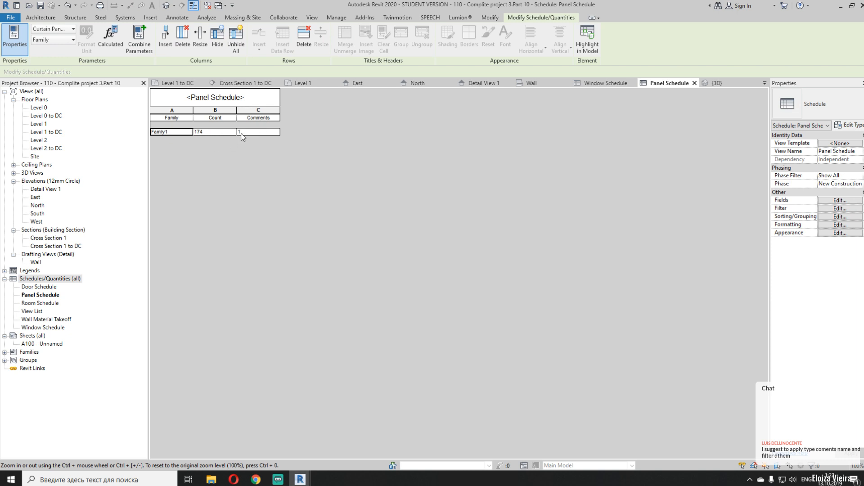
click(255, 132)
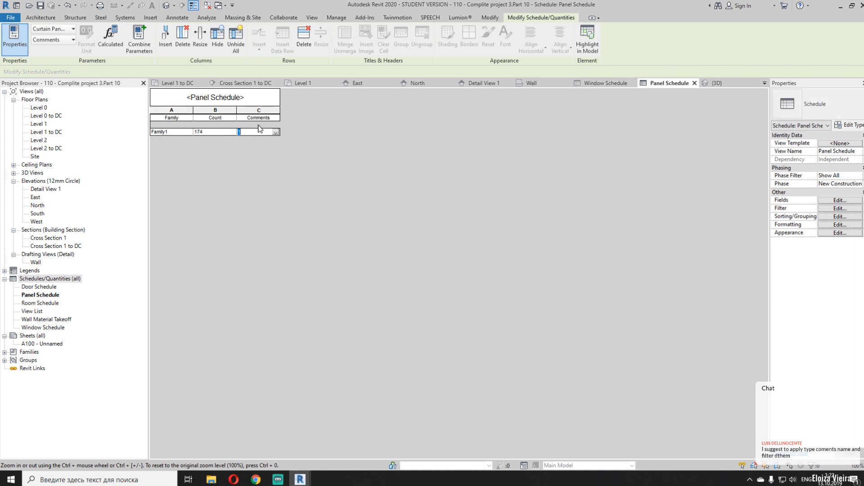
click(219, 40)
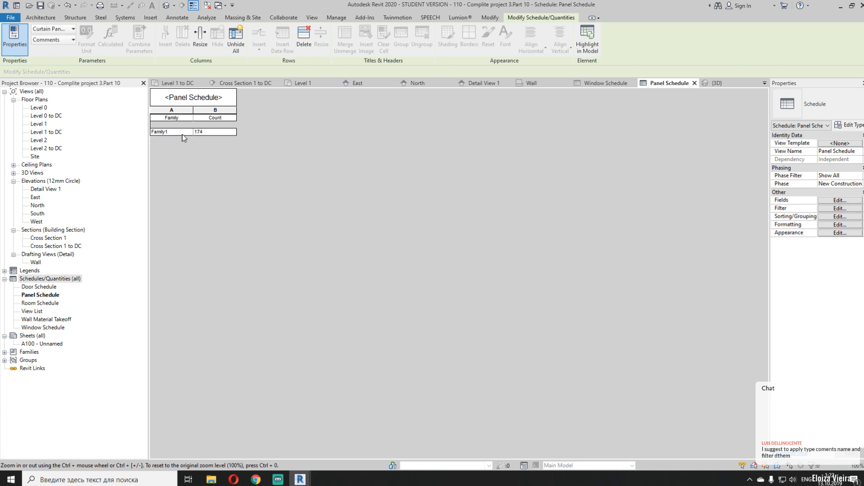
Change the heading of the panel schedule's Family column to "Type Panel" in the formatting properties
click(829, 217)
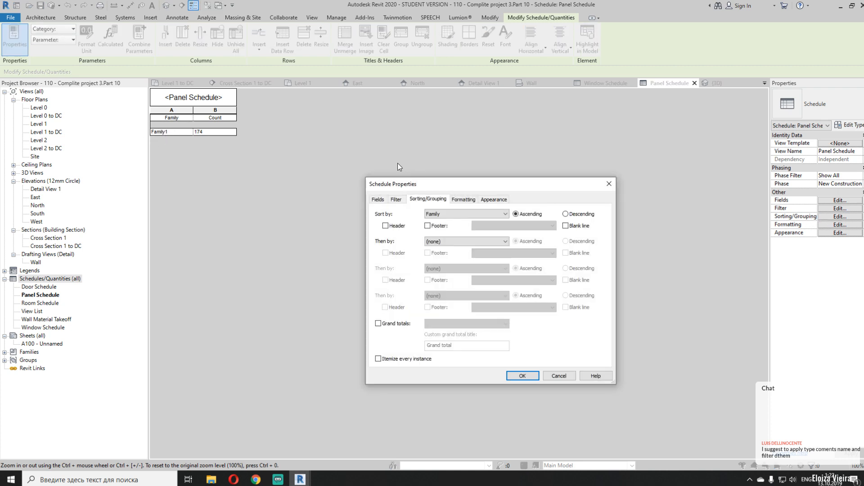
click(463, 199)
click(493, 199)
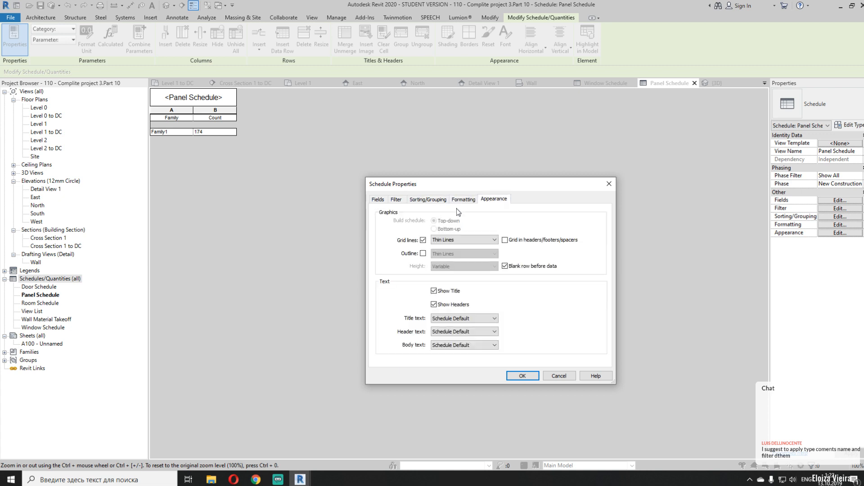
click(464, 201)
click(516, 232)
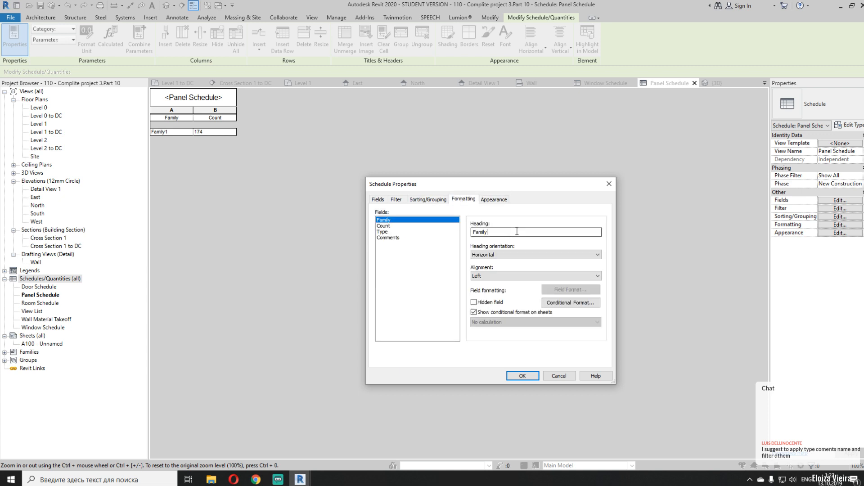
double_click(495, 233)
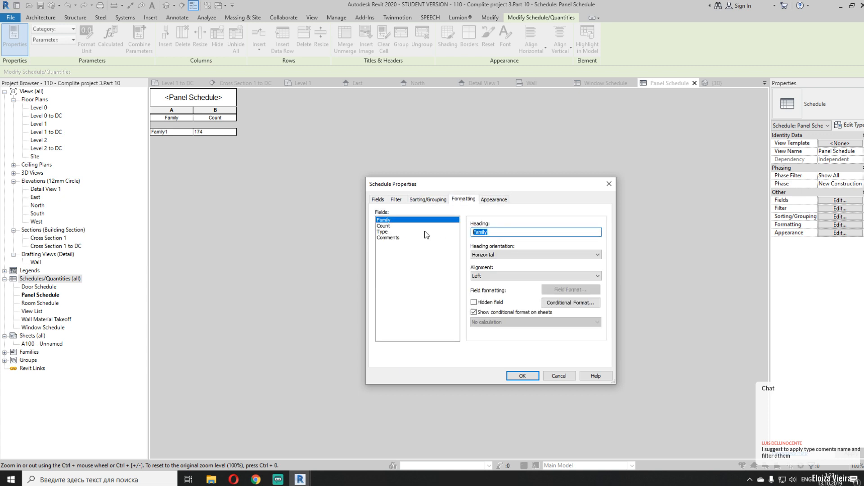
text(Type Panle)
click(523, 377)
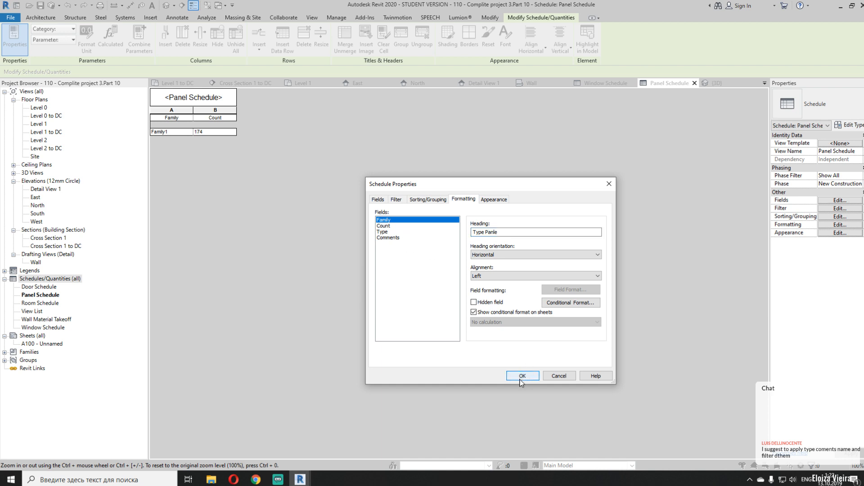
click(521, 377)
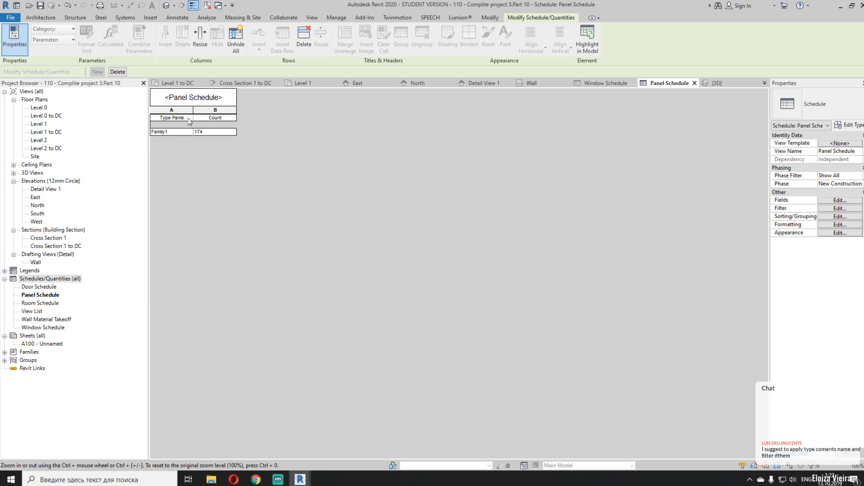
click(840, 216)
click(484, 205)
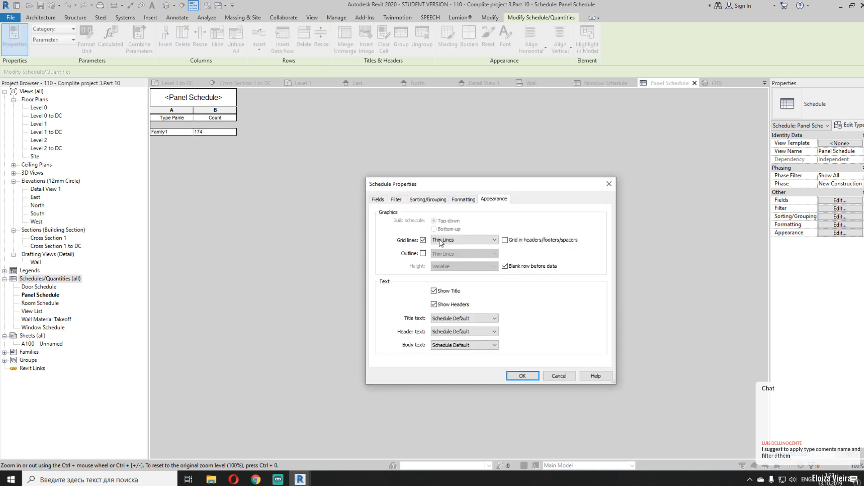
click(463, 199)
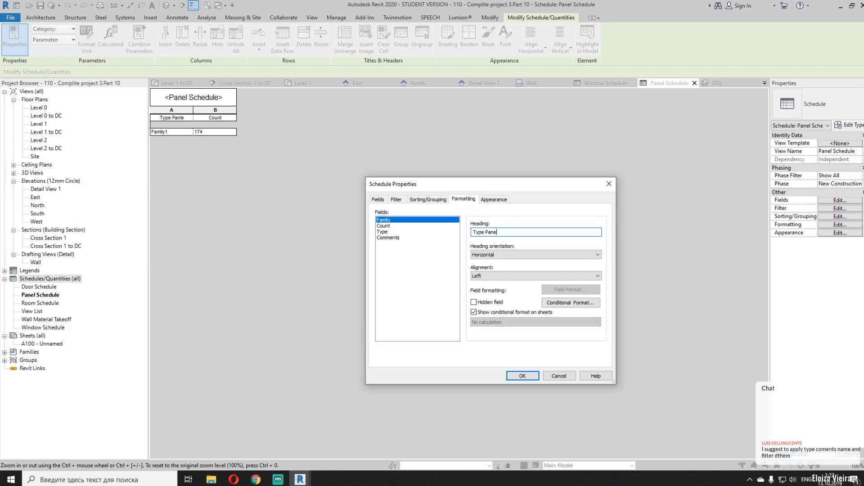
click(522, 375)
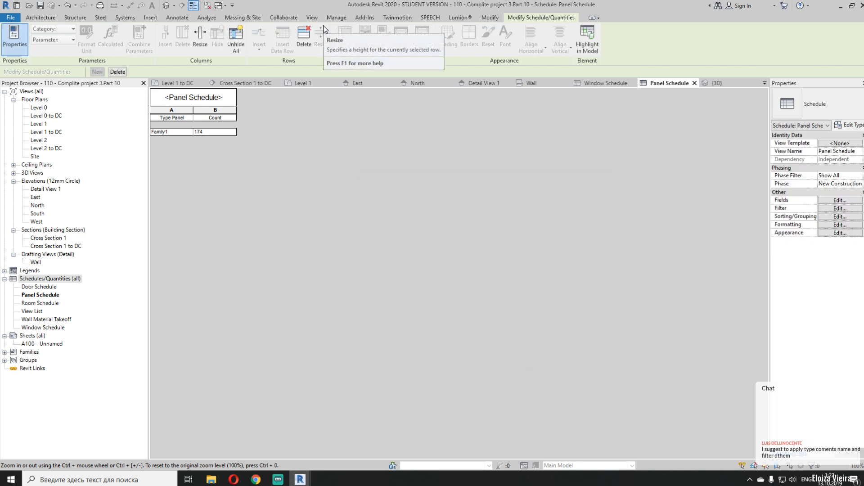
Create a new shared parameter group named "Curtain Panel Type" in the Shared.txt file
click(337, 17)
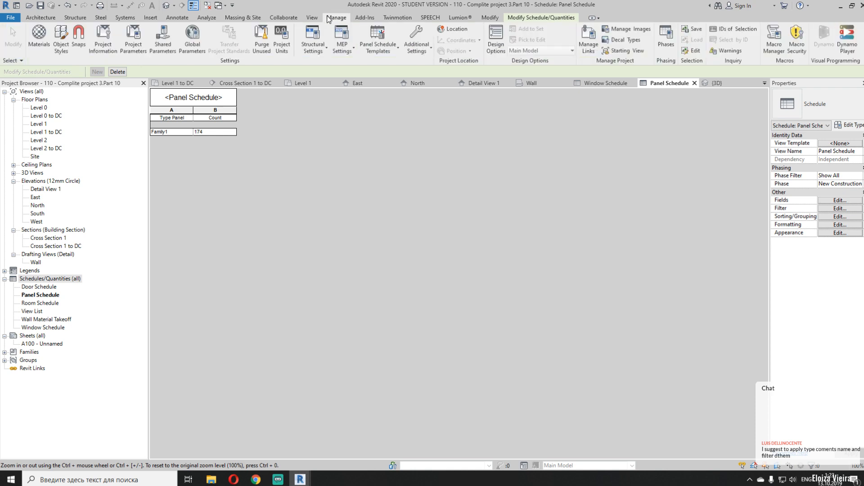
click(163, 37)
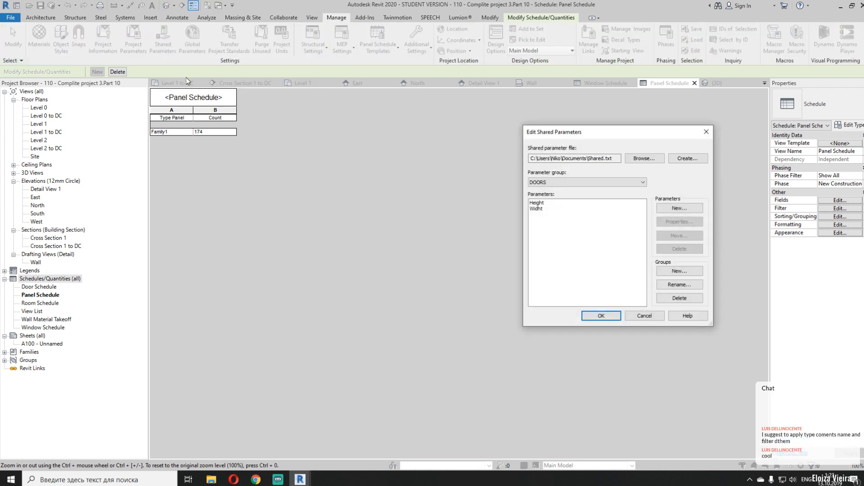
click(583, 183)
click(615, 234)
click(558, 182)
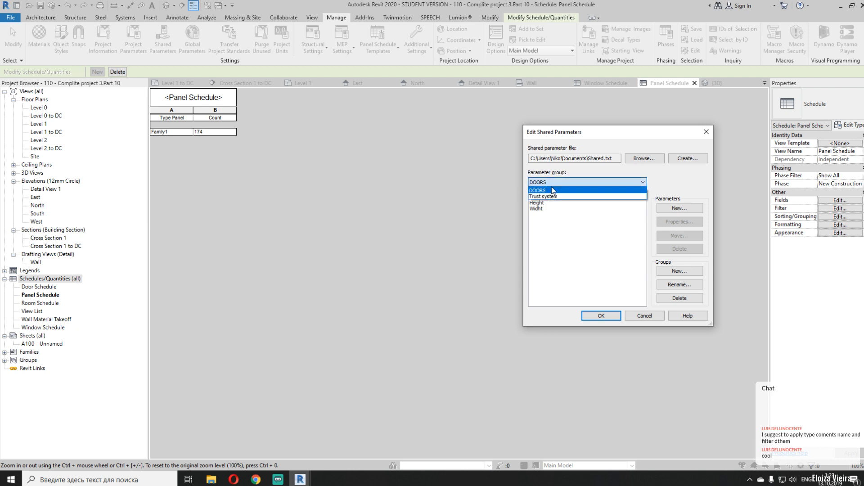
click(647, 246)
click(685, 274)
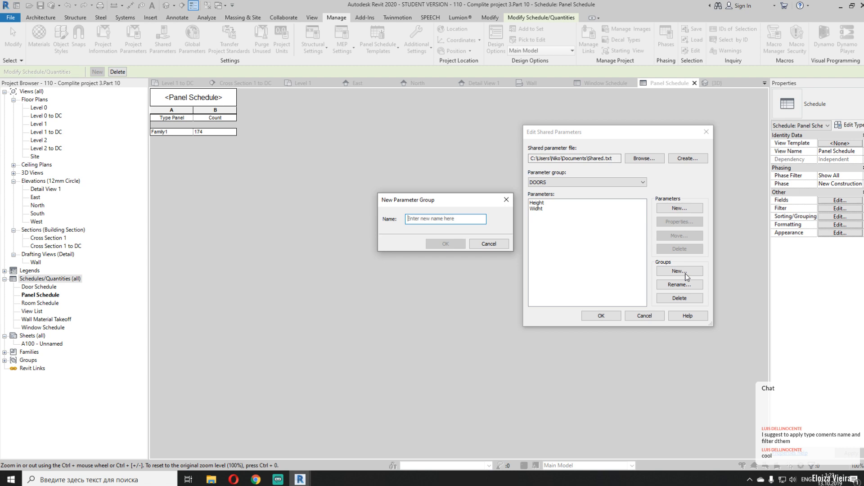
text(Curtain Panel Type)
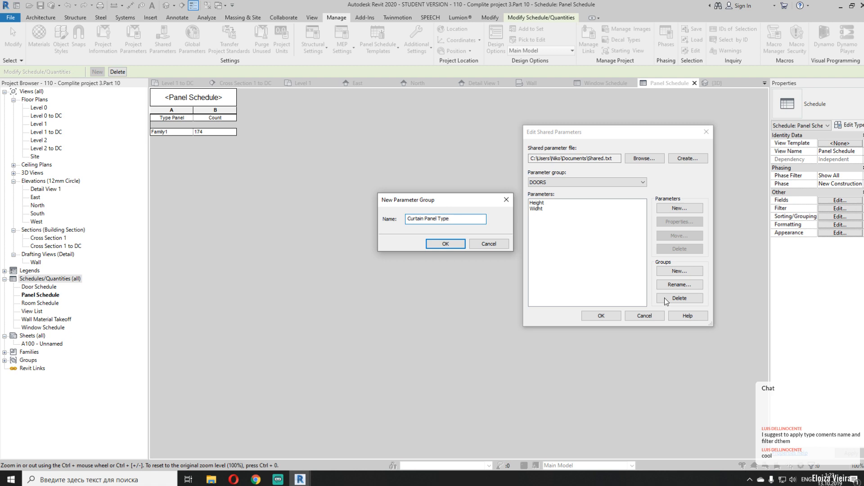
click(457, 245)
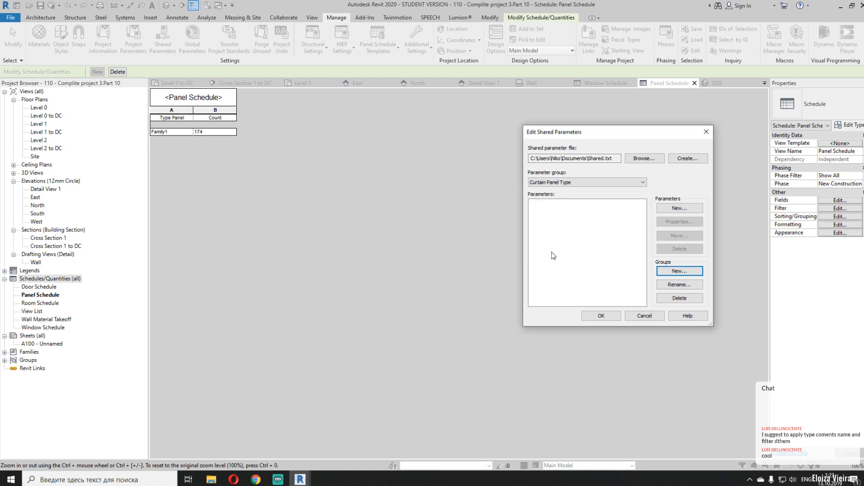
Add a shared parameter "Wood L" with discipline Common and type Text to the Curtain Panel Type group, and review its properties
click(671, 209)
text(WQoo)
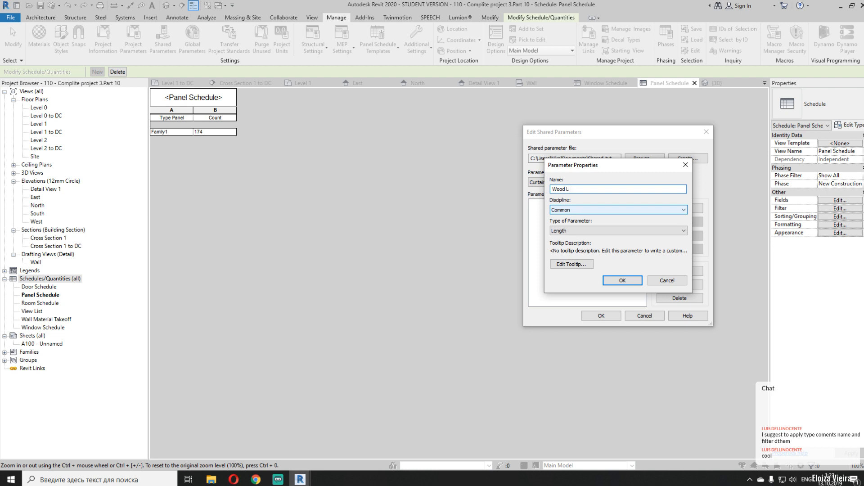
click(591, 209)
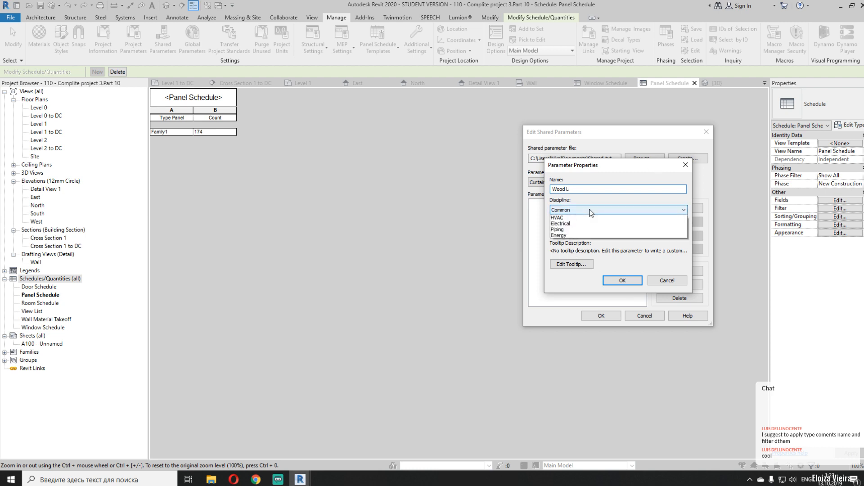
click(585, 216)
click(582, 230)
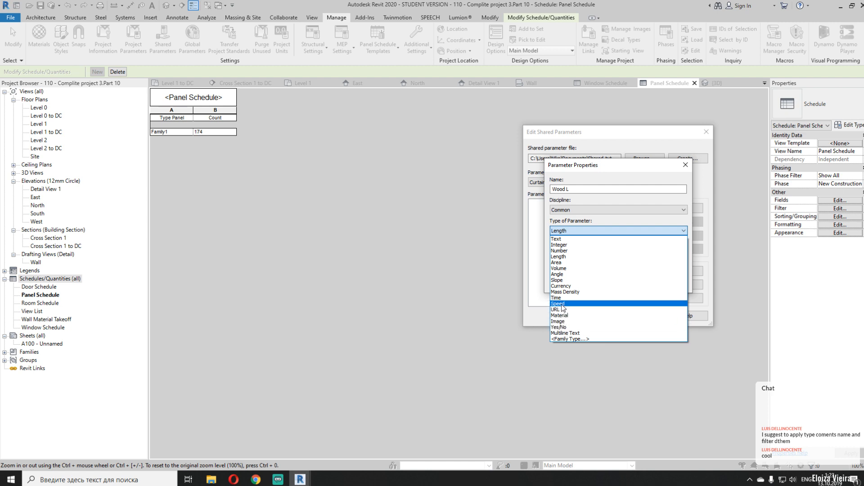
click(574, 239)
click(619, 284)
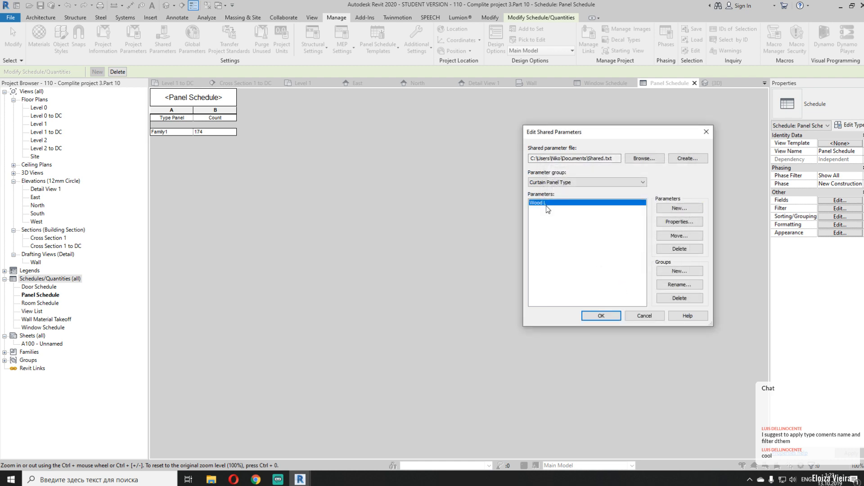
click(678, 222)
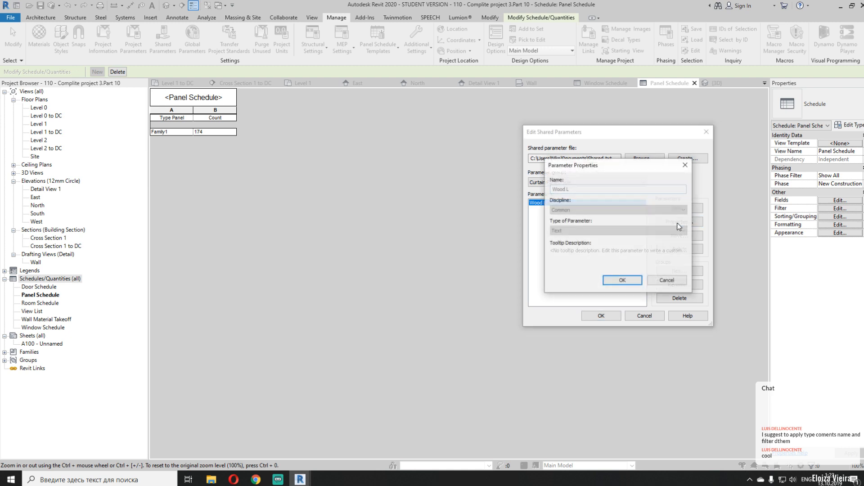
click(666, 280)
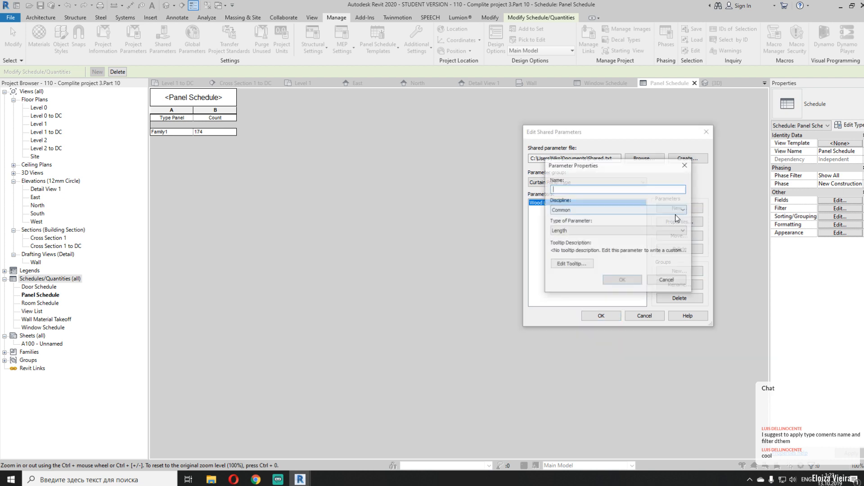
click(679, 208)
click(602, 211)
click(603, 211)
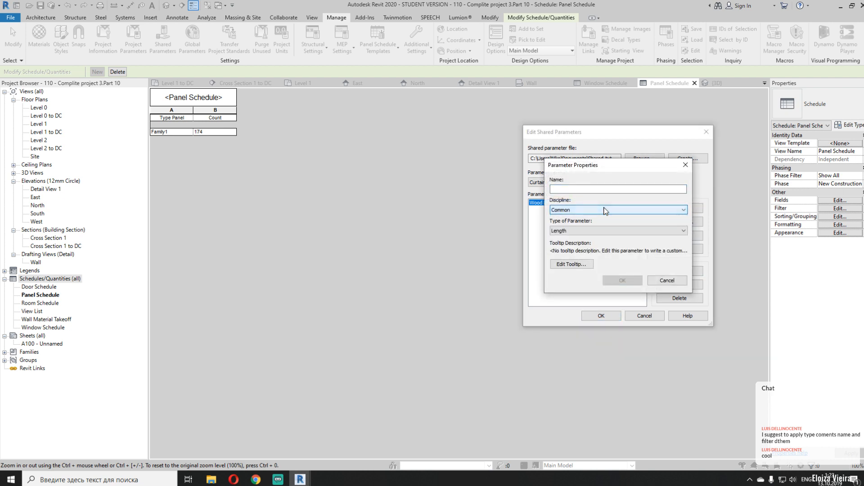
click(585, 265)
click(691, 259)
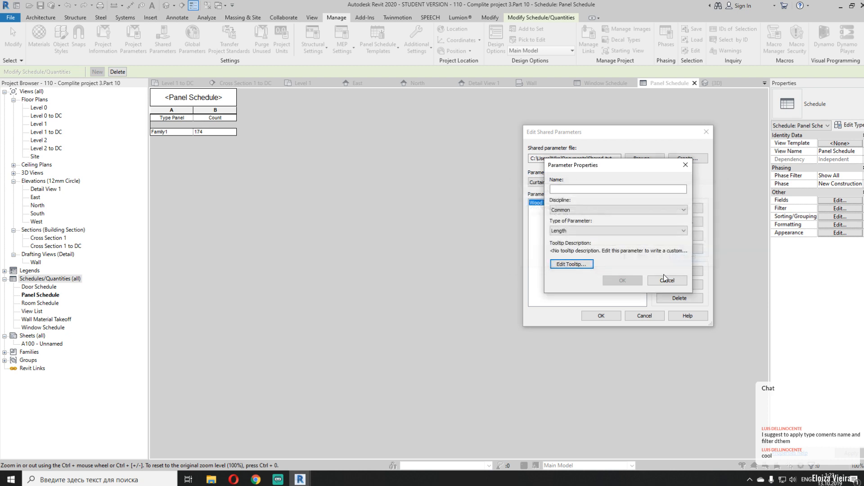
click(622, 280)
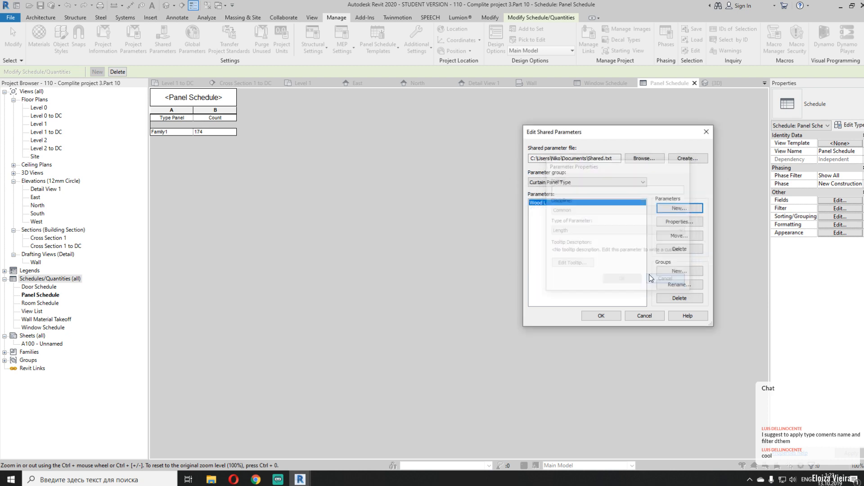
Accept the shared parameter changes and examine the type properties of one Family1 louver panel in the 3D view
click(601, 316)
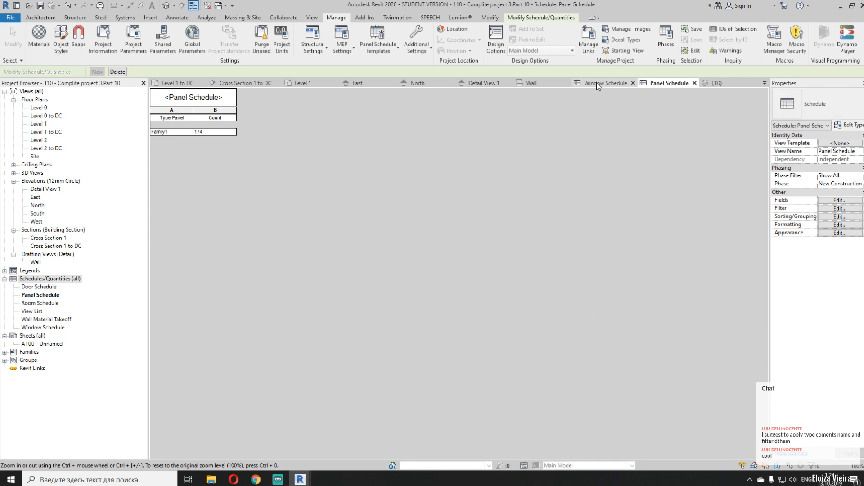
click(717, 84)
click(544, 84)
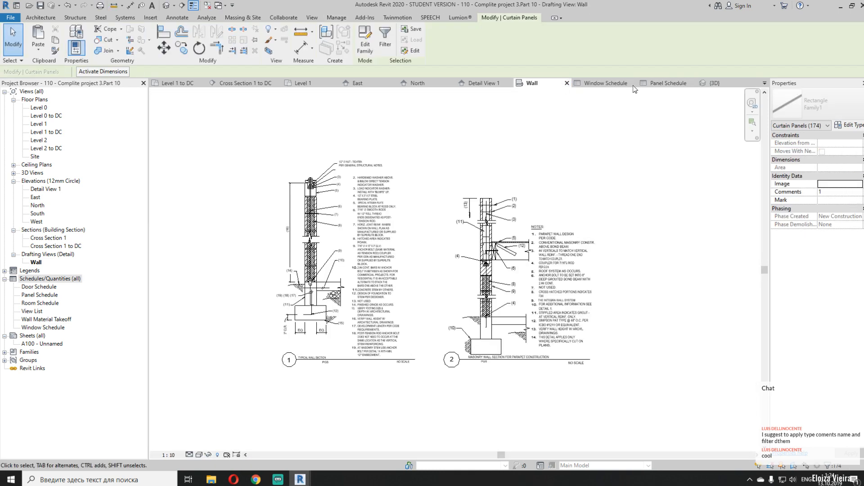
click(607, 84)
click(714, 83)
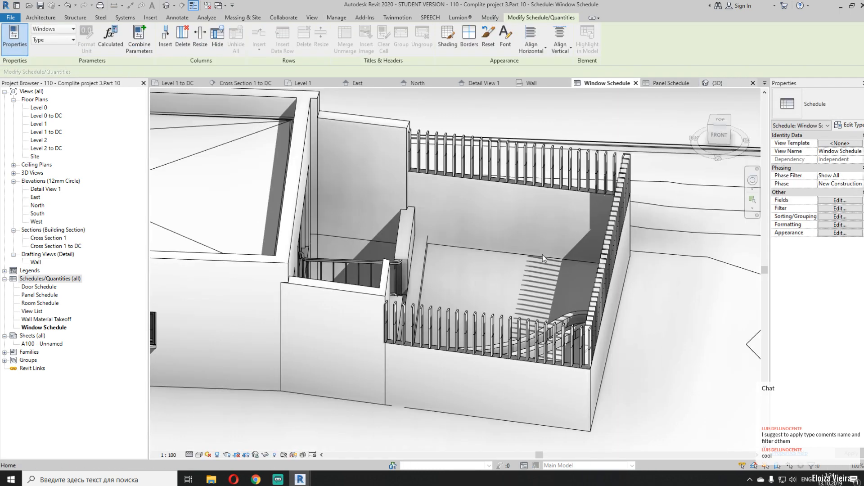
click(500, 322)
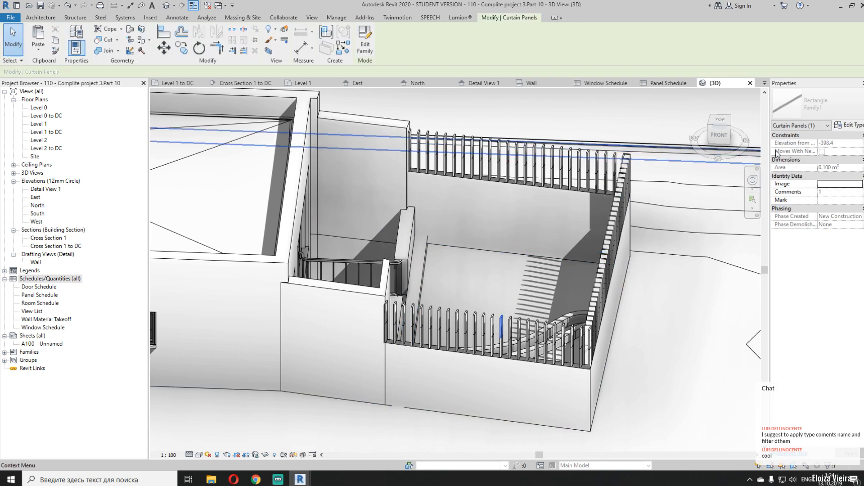
click(849, 125)
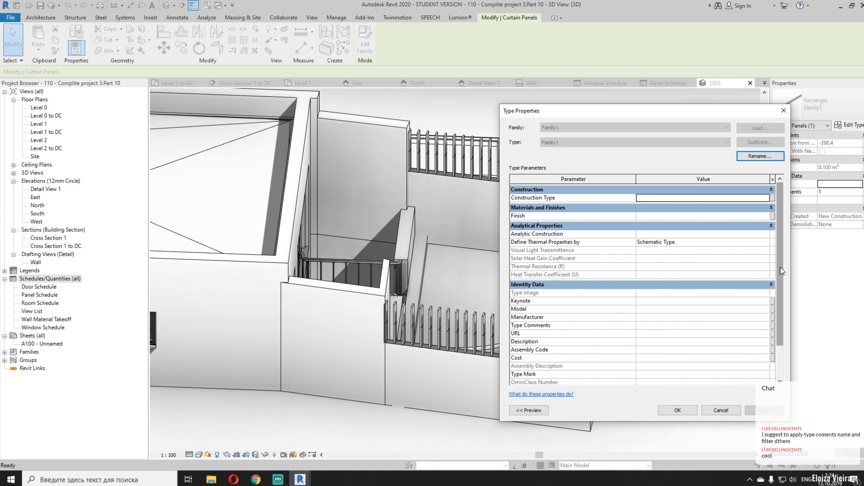
scroll(782, 270, down, 1)
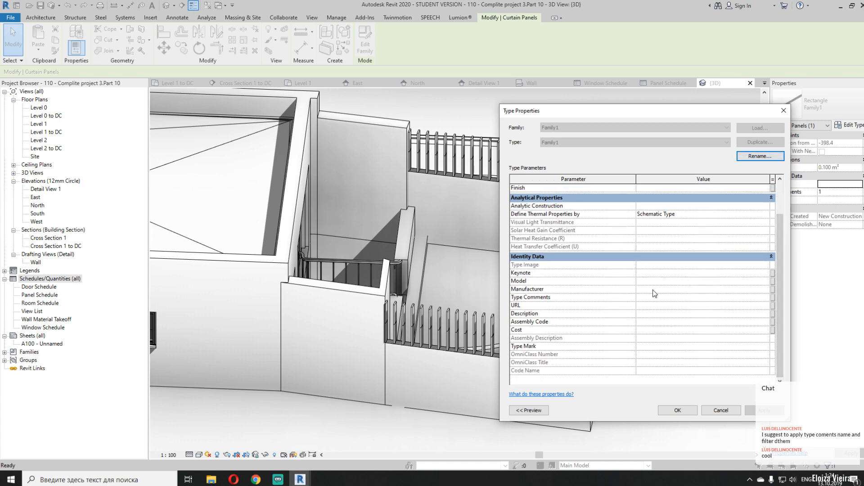
click(783, 110)
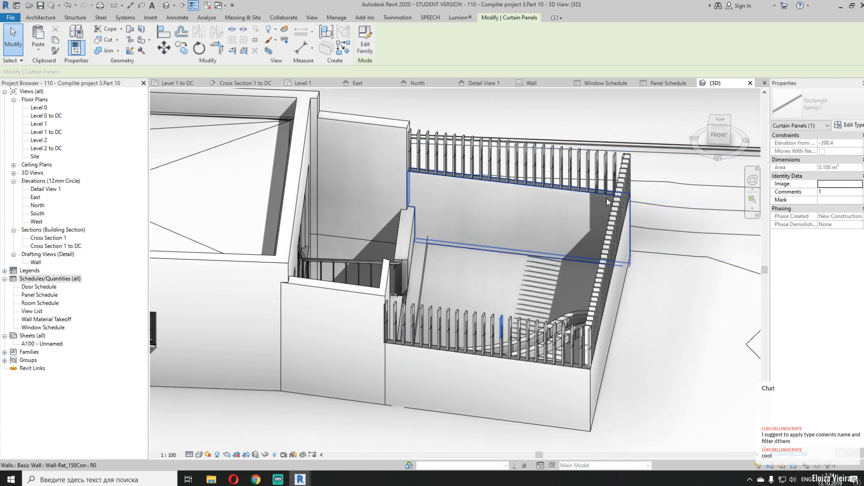
key(Escape)
middle_drag(436, 170, 475, 189)
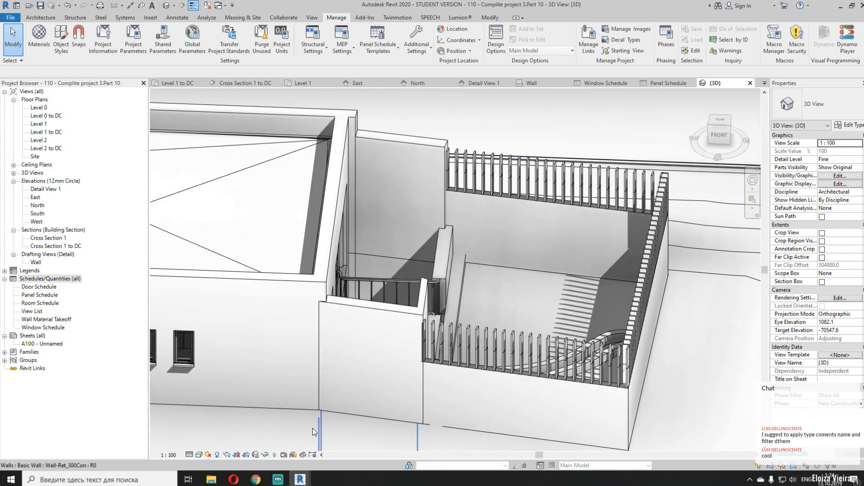
Switch to the Trello schedule card, complete materials (count), Louvers elements (count) and Material by Dynamo, and move the card to the Done list
key(alt+Tab)
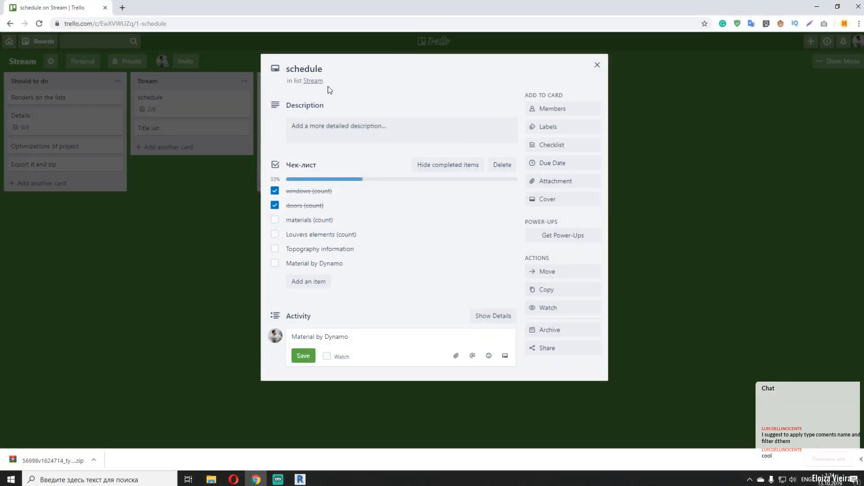
click(276, 224)
click(278, 225)
click(276, 234)
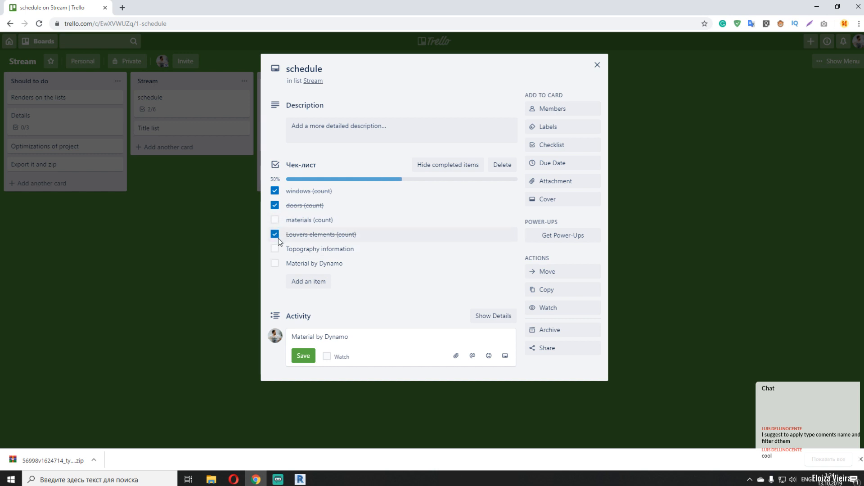
click(275, 220)
click(274, 265)
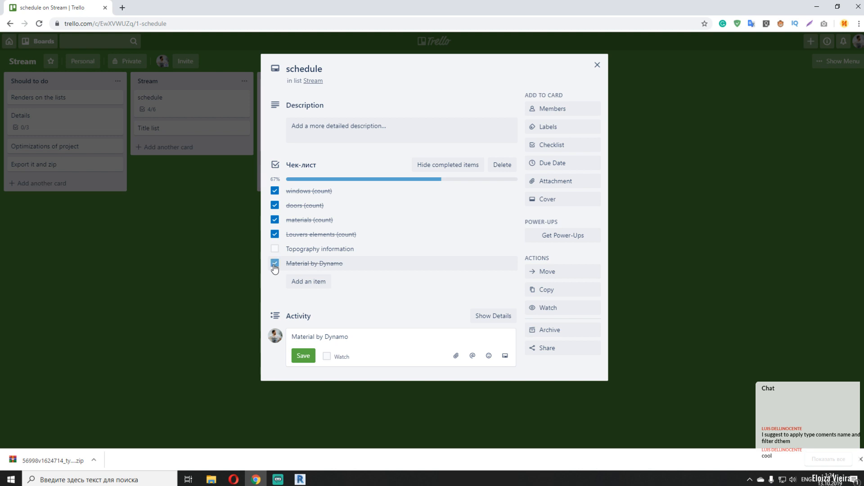
click(248, 251)
drag(185, 102, 319, 120)
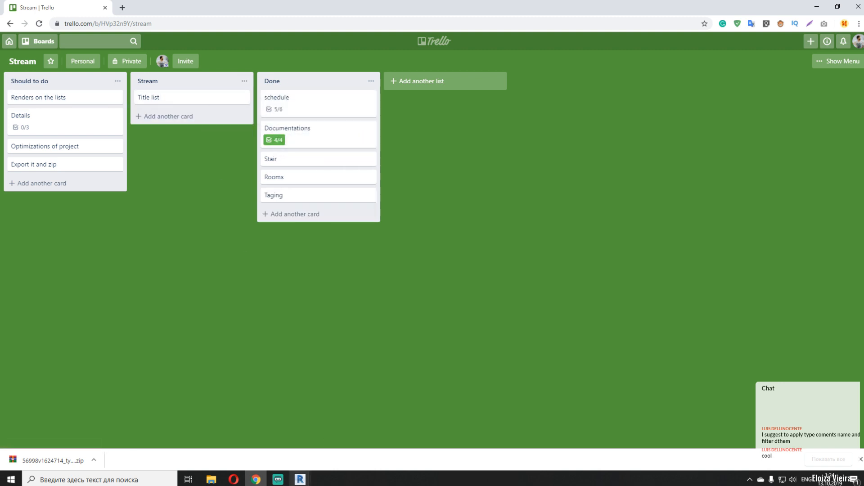
Switch back to the 3D view in Revit
mouse_move(299, 478)
click(257, 433)
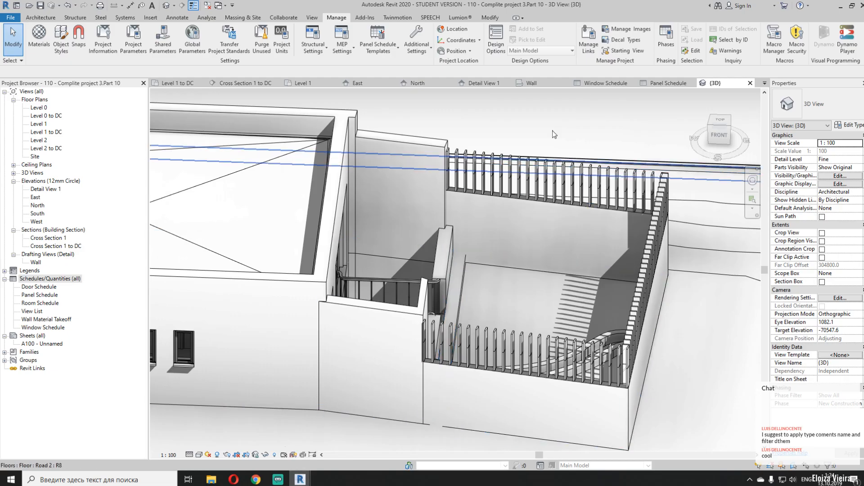
scroll(554, 134, down, 3)
click(24, 336)
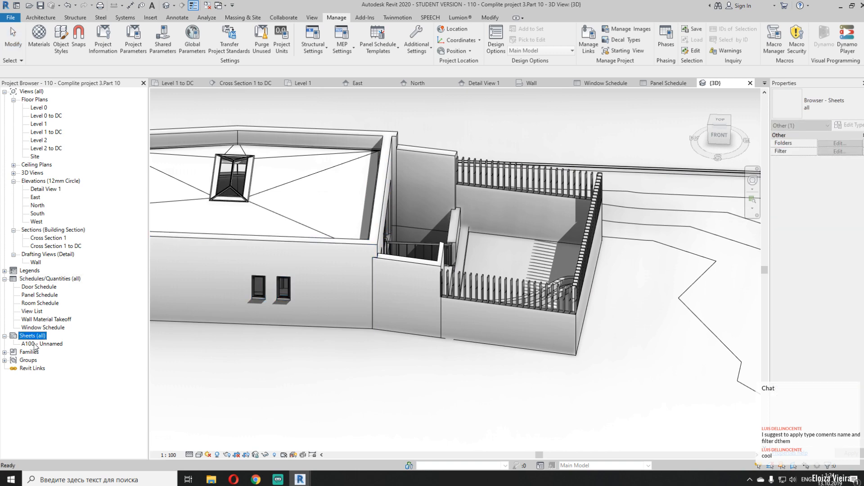
click(35, 344)
key(F2)
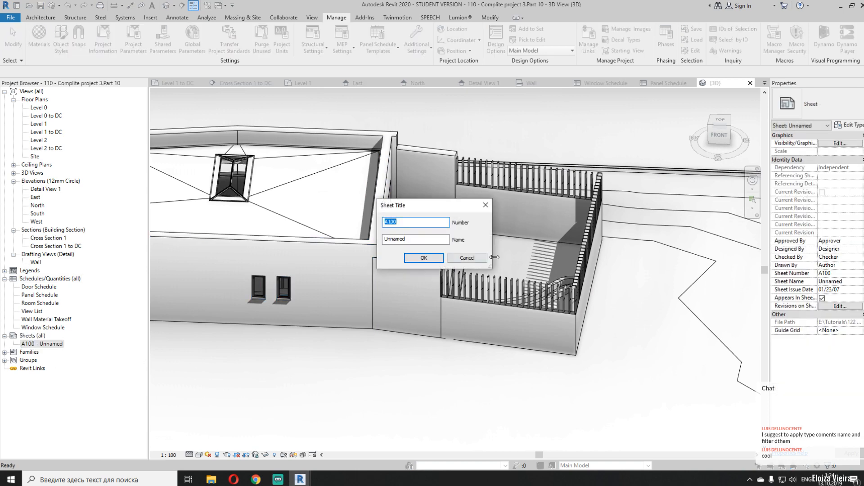
click(467, 258)
Create a new sheet with the Title_Blocks_A1_Metric : Standard title block
click(29, 339)
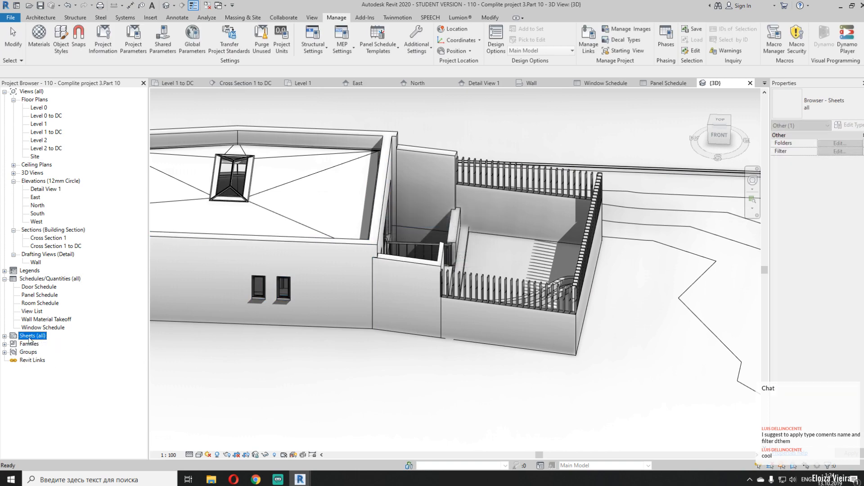
right_click(29, 337)
click(49, 341)
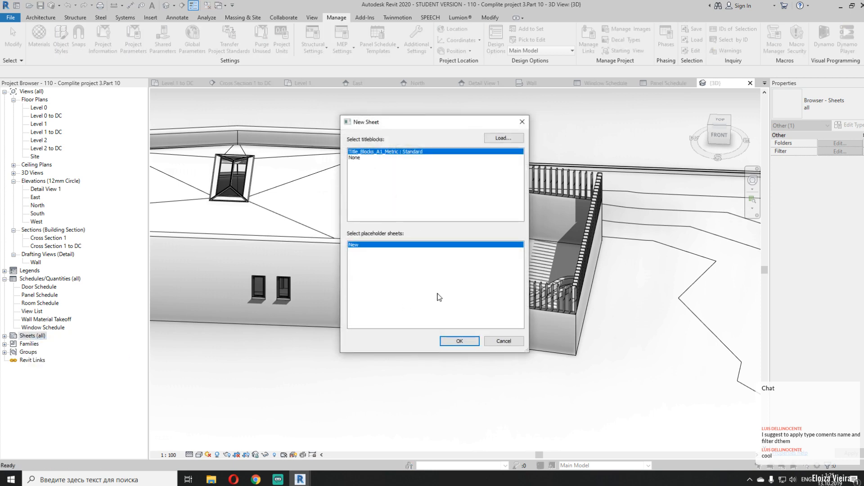
click(472, 341)
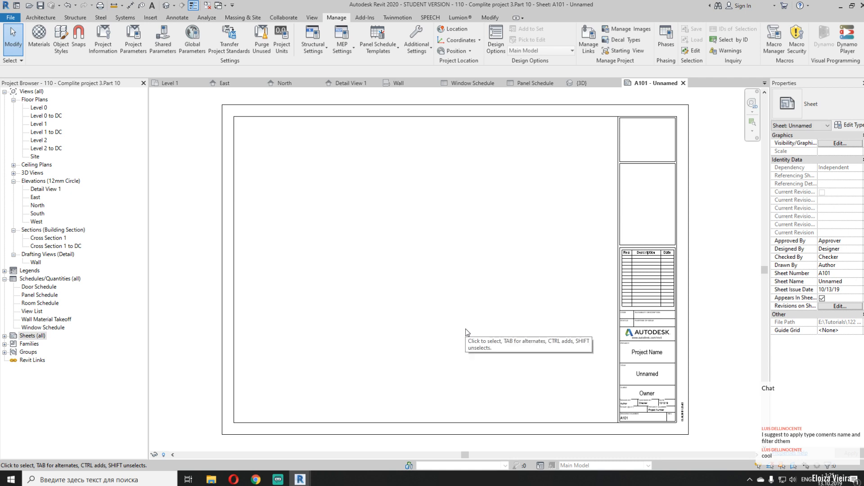
middle_drag(458, 345, 331, 333)
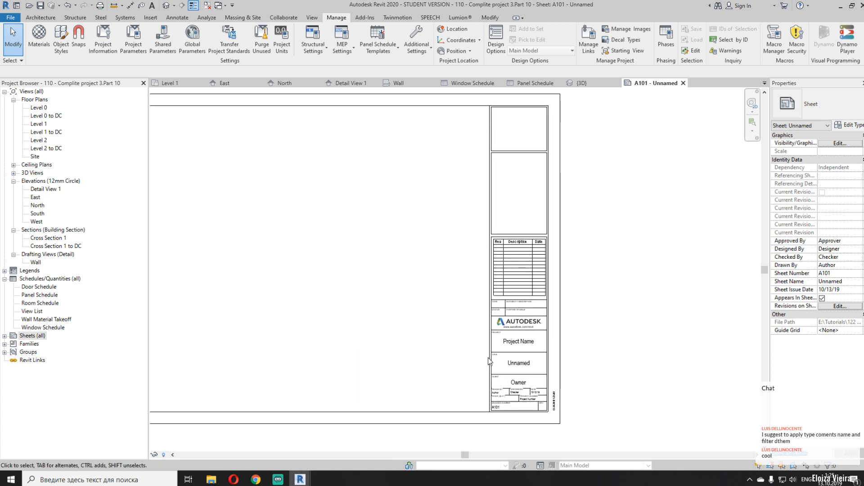
scroll(488, 357, up, 2)
middle_drag(496, 328, 382, 287)
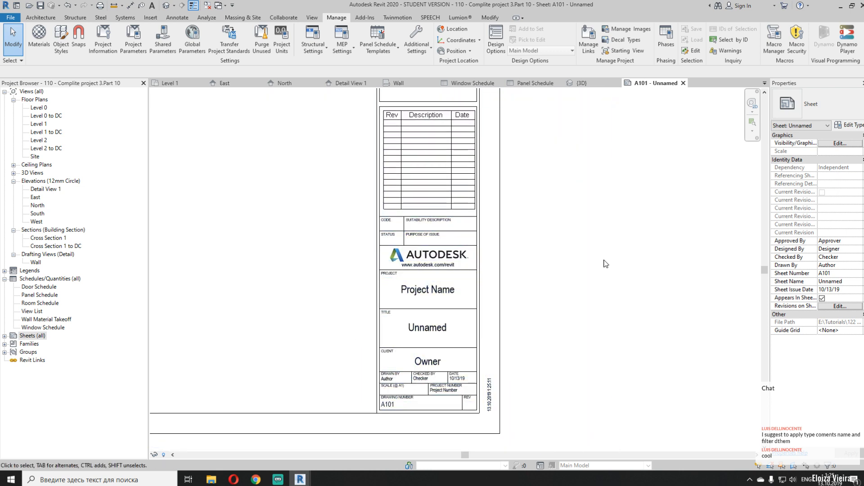
Renumber the new A101 sheet as C001 and name it Plans
scroll(606, 262, down, 2)
middle_drag(460, 319, 578, 337)
scroll(581, 335, down, 2)
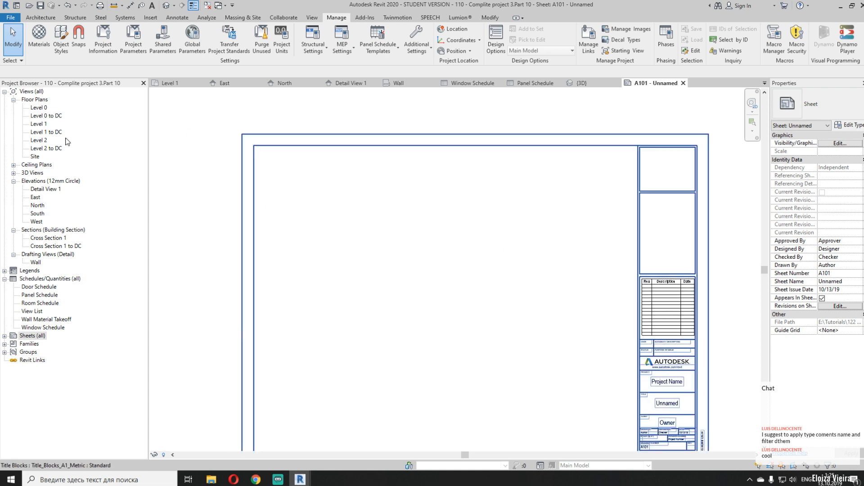
click(4, 336)
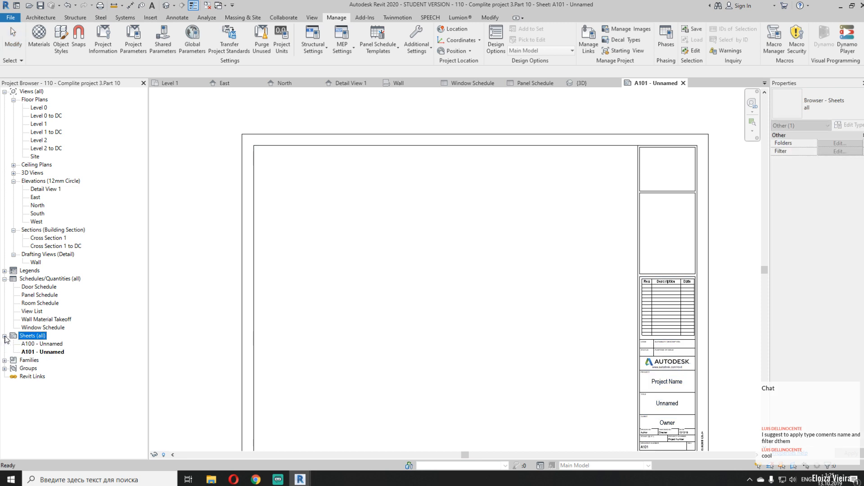
click(37, 352)
right_click(37, 352)
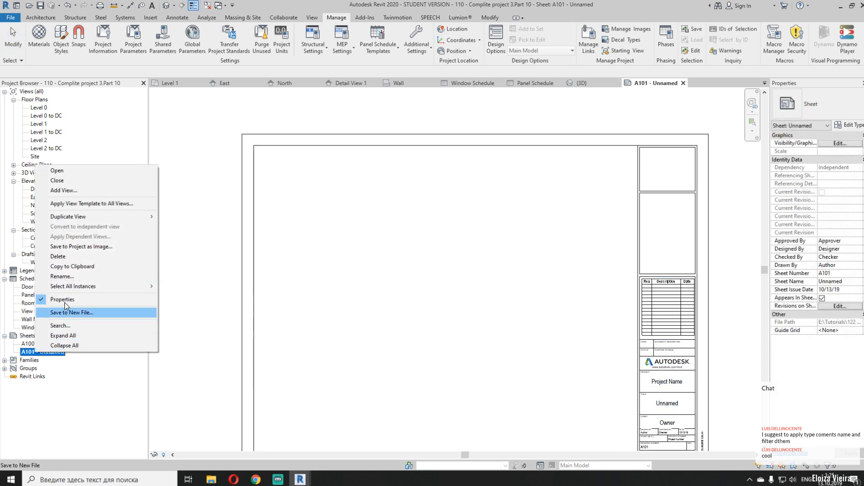
click(69, 276)
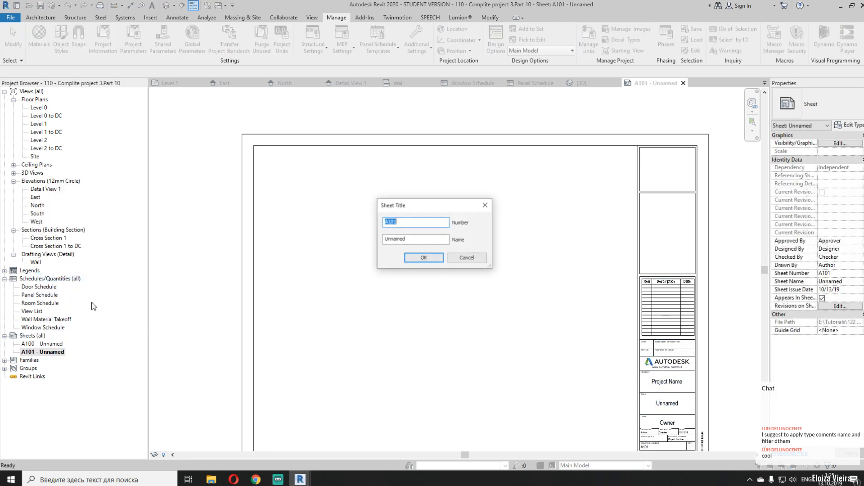
click(391, 223)
click(388, 222)
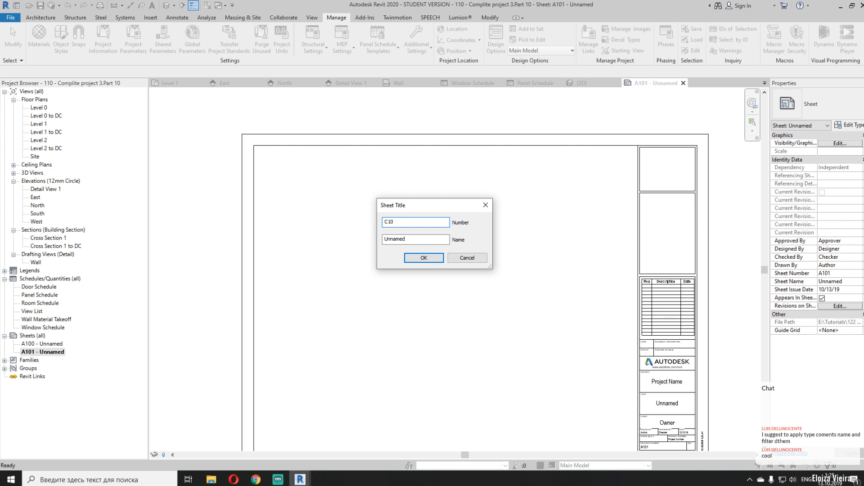
key(BackSpace)
key(BackSpace)
key(Tab)
text(Plans)
click(423, 258)
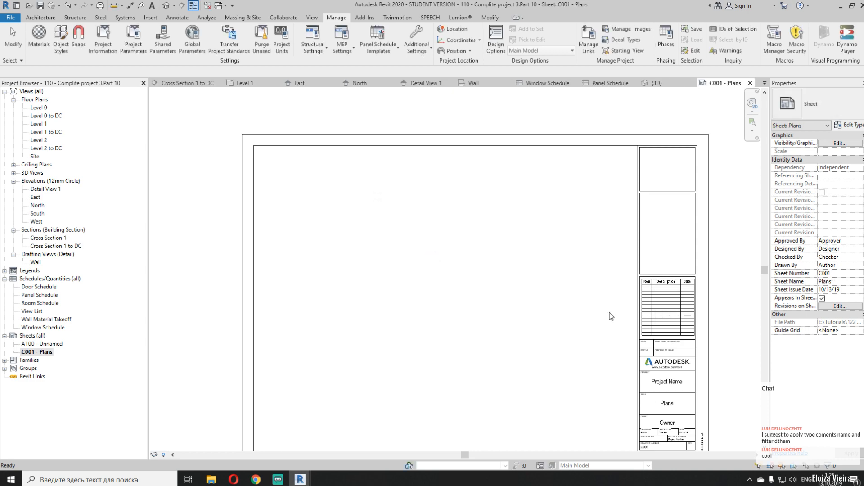
scroll(463, 224, up, 5)
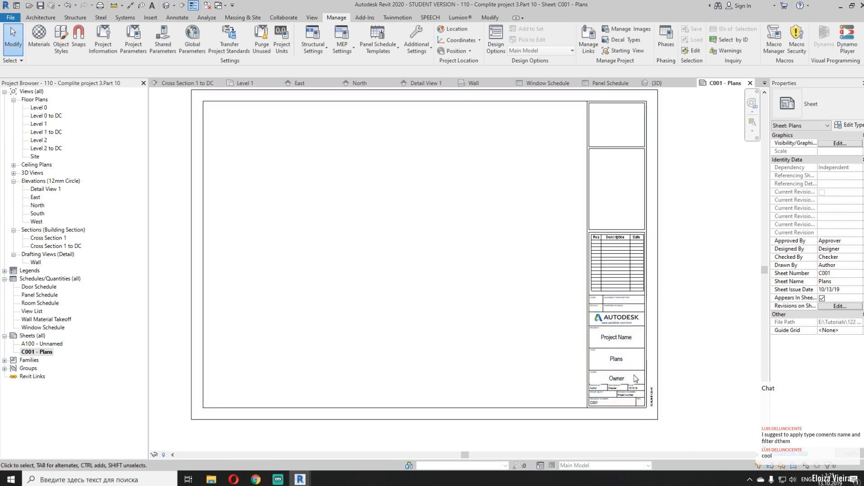
scroll(638, 377, up, 2)
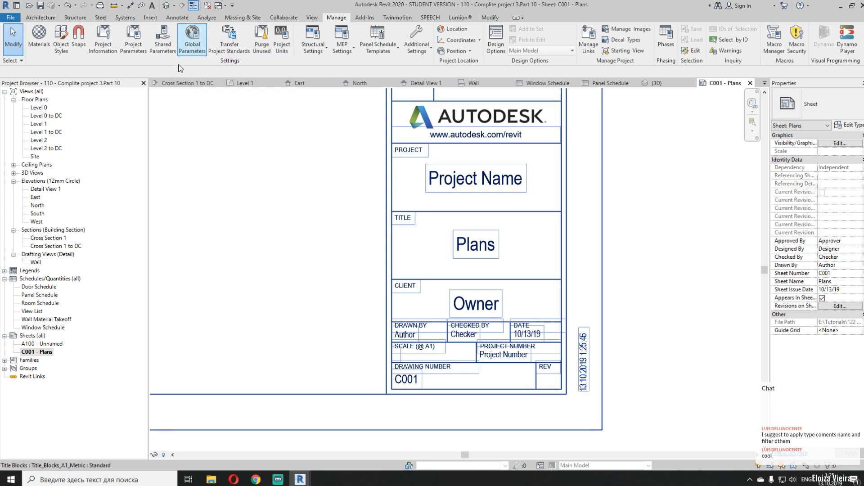
click(192, 36)
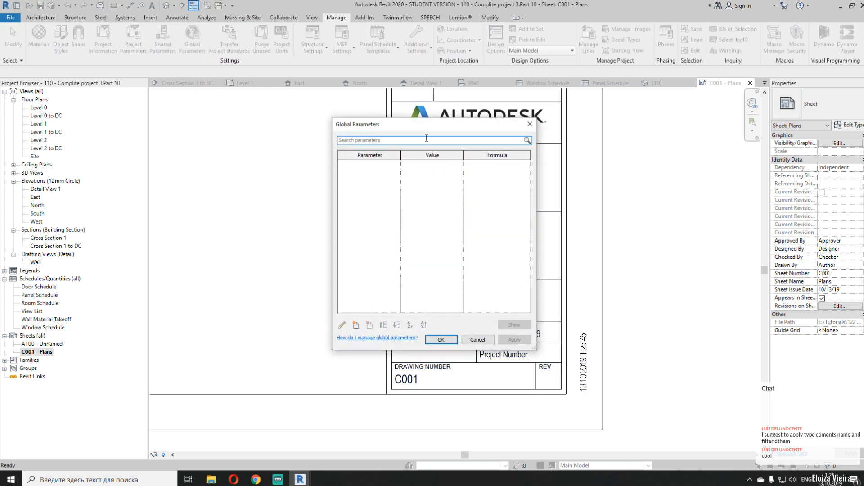
drag(425, 130, 142, 117)
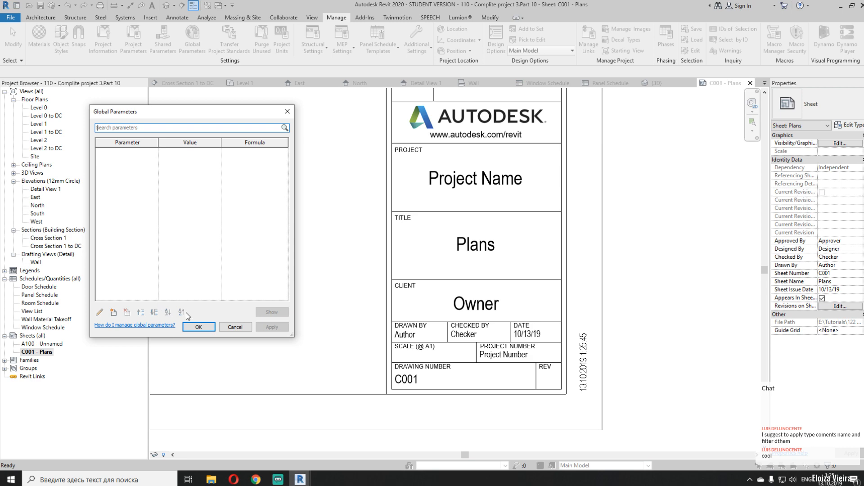
click(243, 327)
Enter the client's name in the project information
click(93, 36)
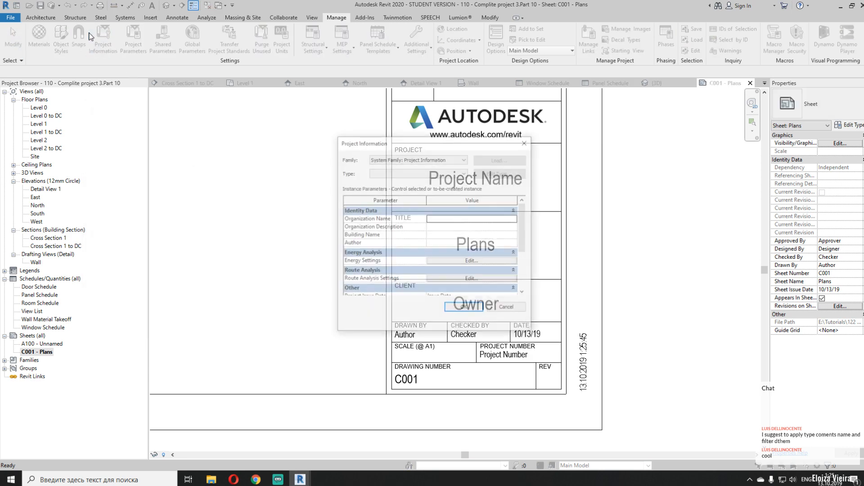
drag(415, 150, 241, 125)
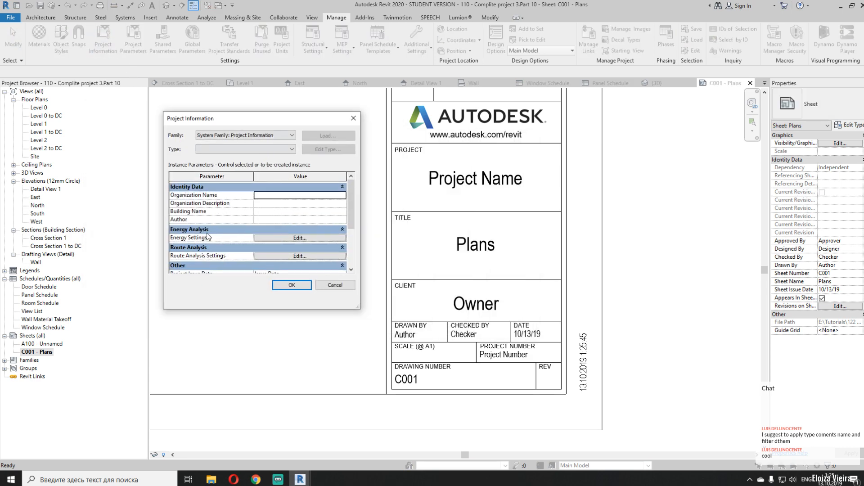
scroll(237, 244, down, 3)
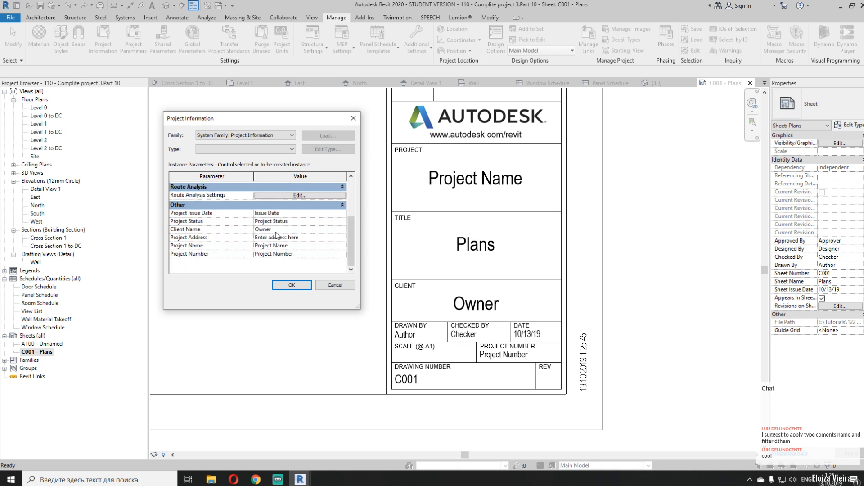
click(276, 231)
text(Niko G.)
click(293, 286)
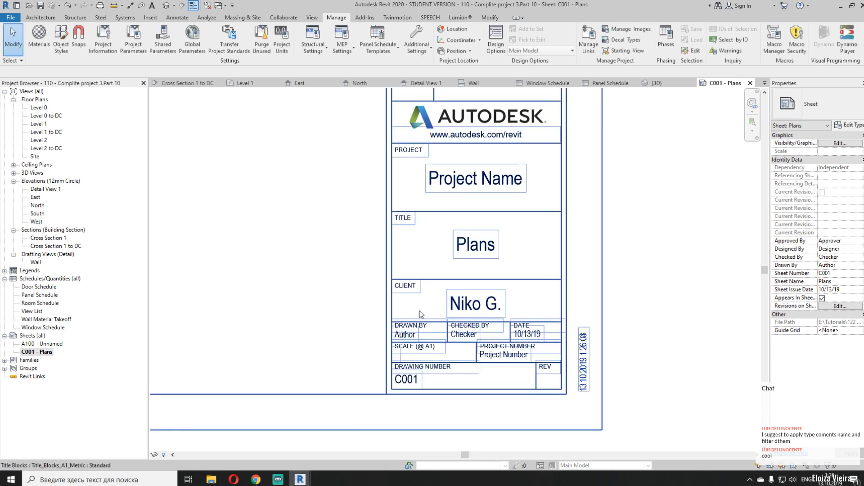
Set the project name to Complete project 4, number to 004, issue date to 13.10.2019 and status to Concepte in the project information
click(103, 38)
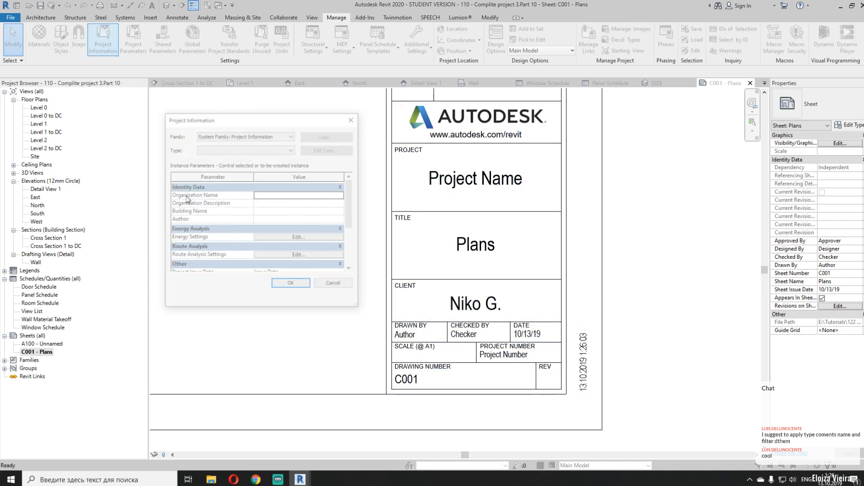
scroll(305, 218, down, 3)
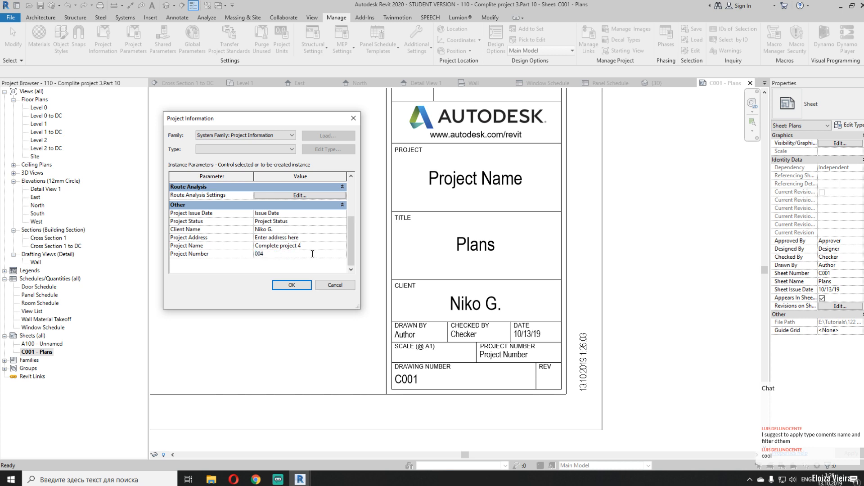
click(298, 213)
click(295, 221)
click(292, 285)
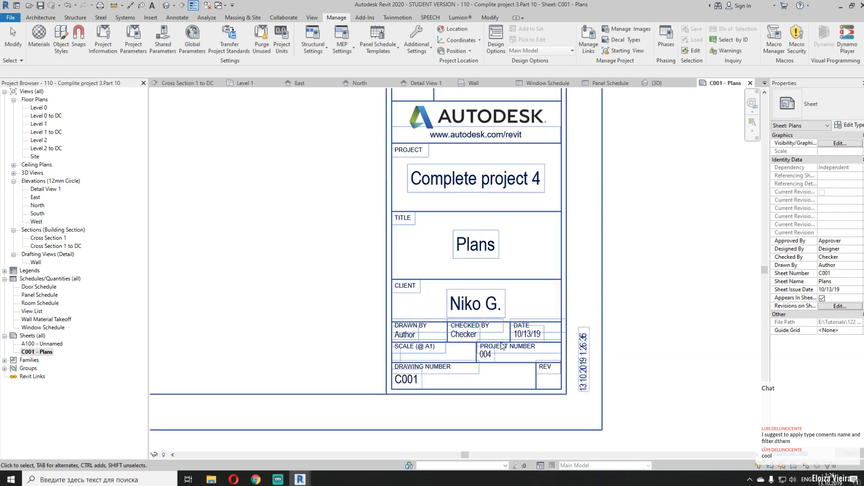
click(102, 36)
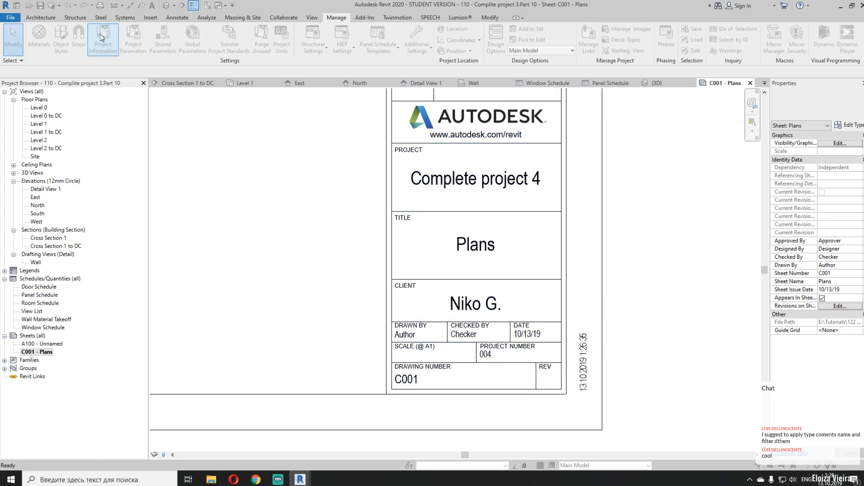
scroll(311, 223, down, 3)
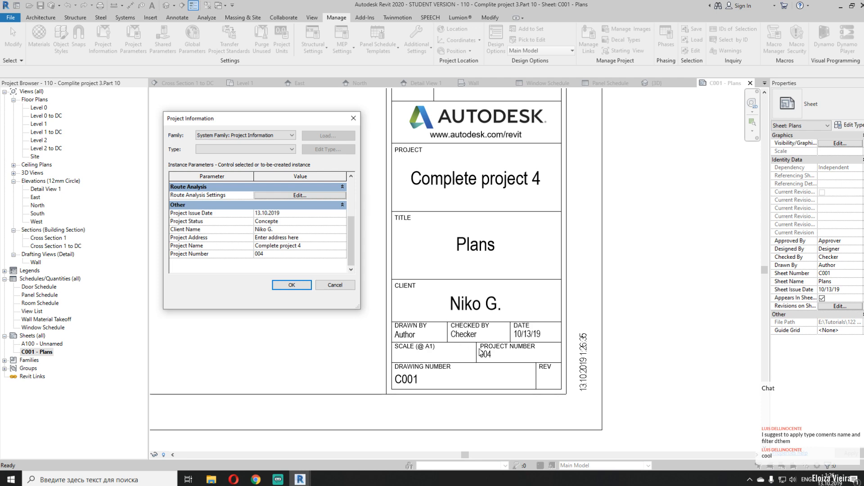
click(353, 119)
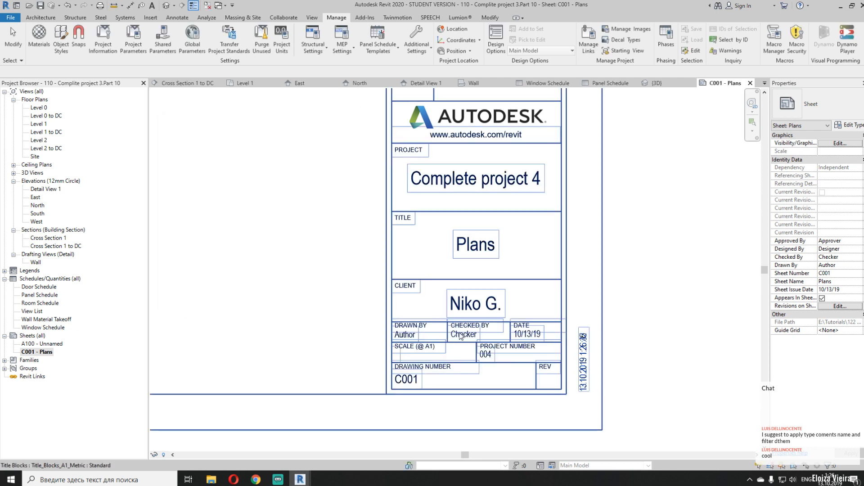
Set Checked By to "me" and enter the drafter's name in Drawn By on the sheet's title block
click(464, 333)
click(465, 334)
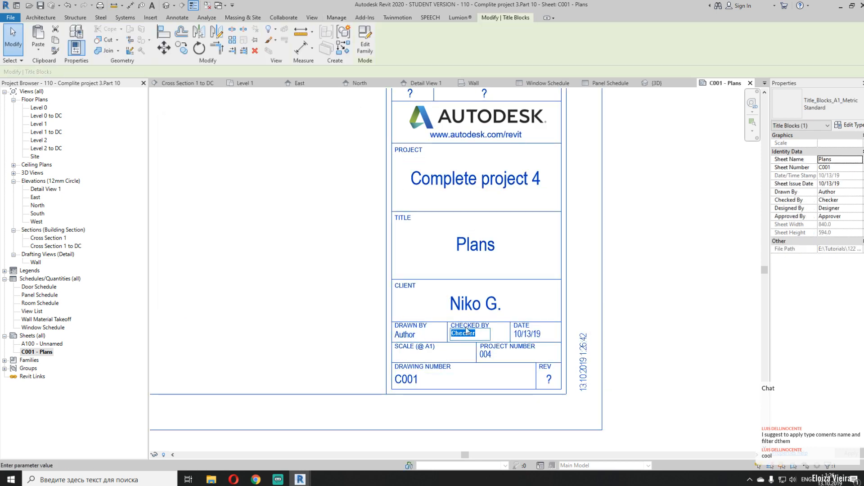
text(me)
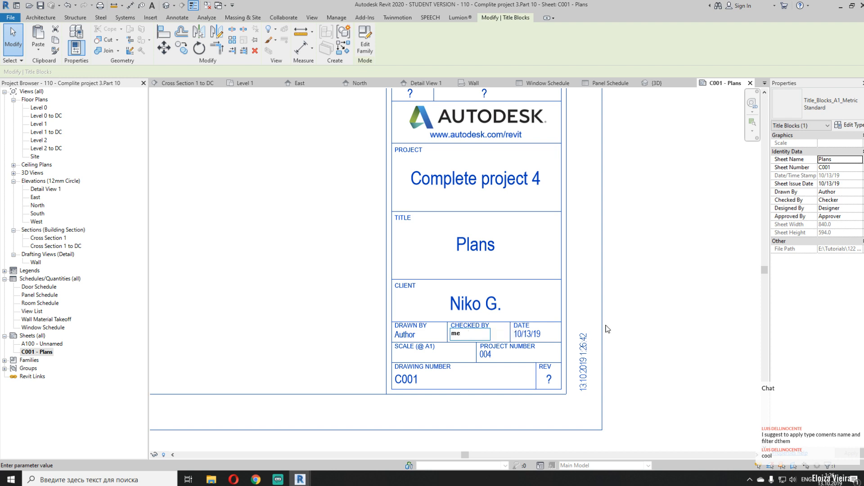
click(650, 316)
click(404, 336)
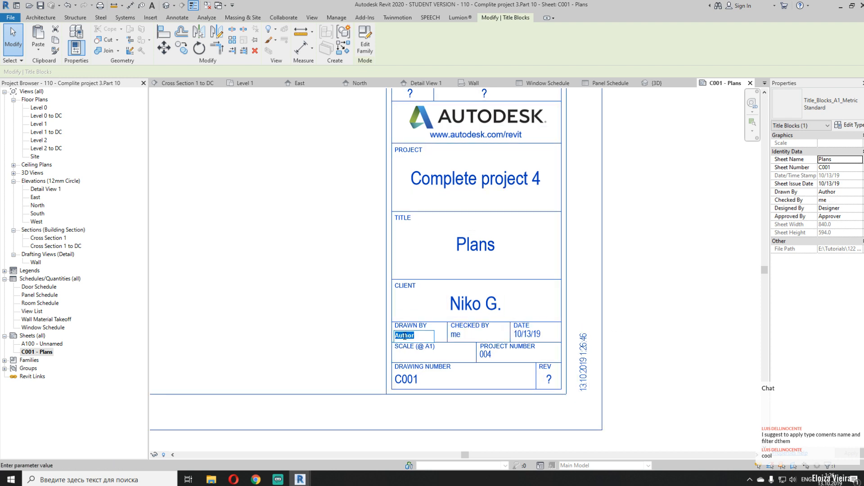
click(628, 365)
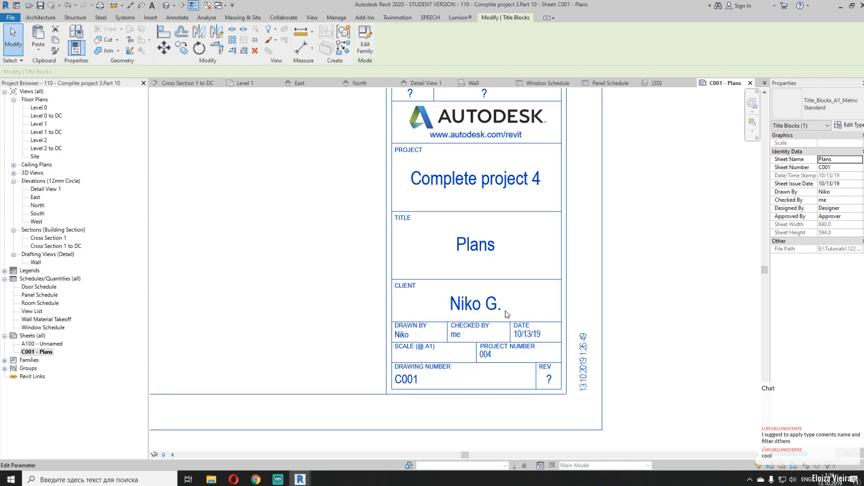
Open the title block family for editing and delete the Autodesk logo with its web address
scroll(577, 269, down, 1)
scroll(511, 252, up, 4)
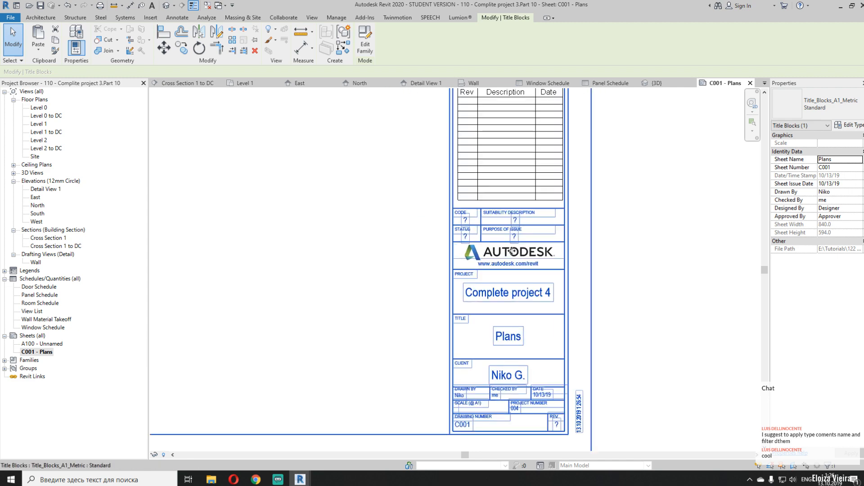
click(365, 43)
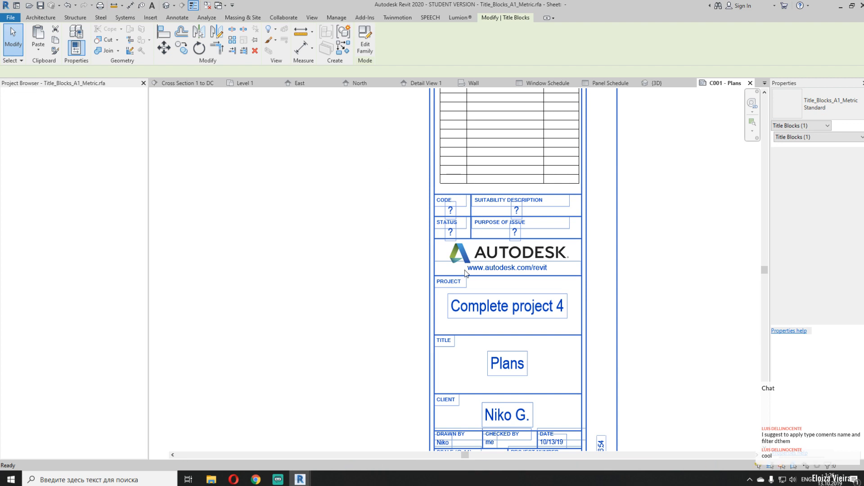
scroll(538, 276, up, 4)
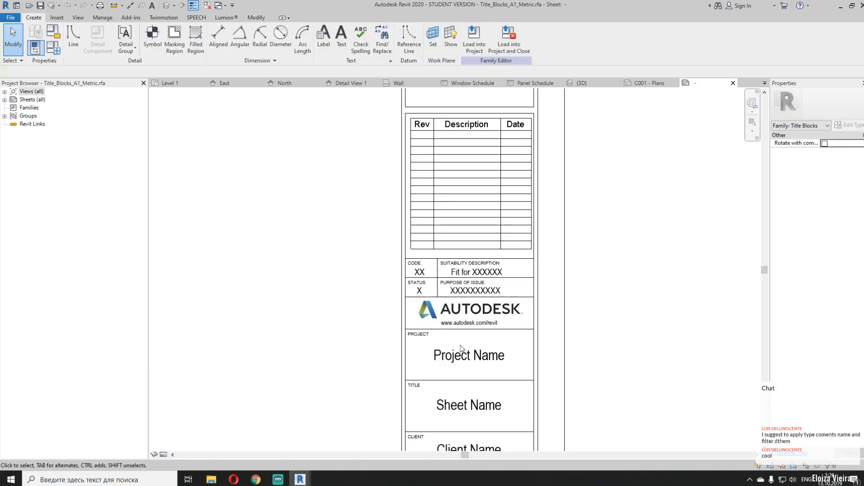
click(470, 324)
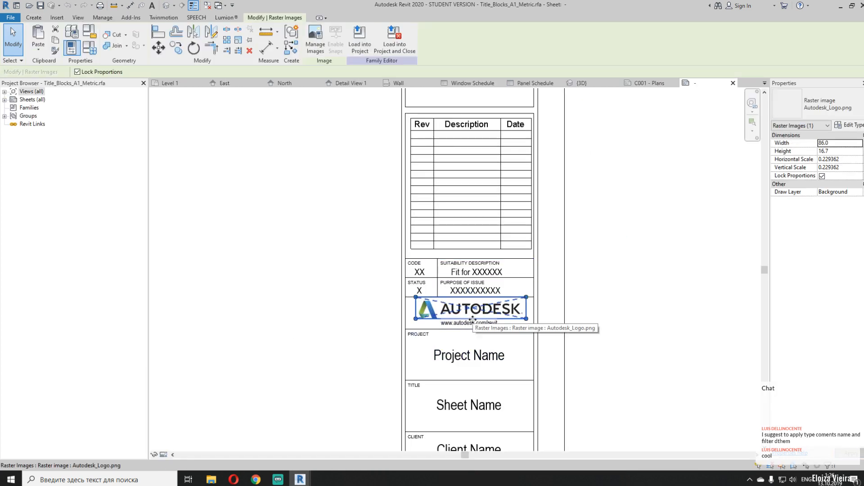
key(Delete)
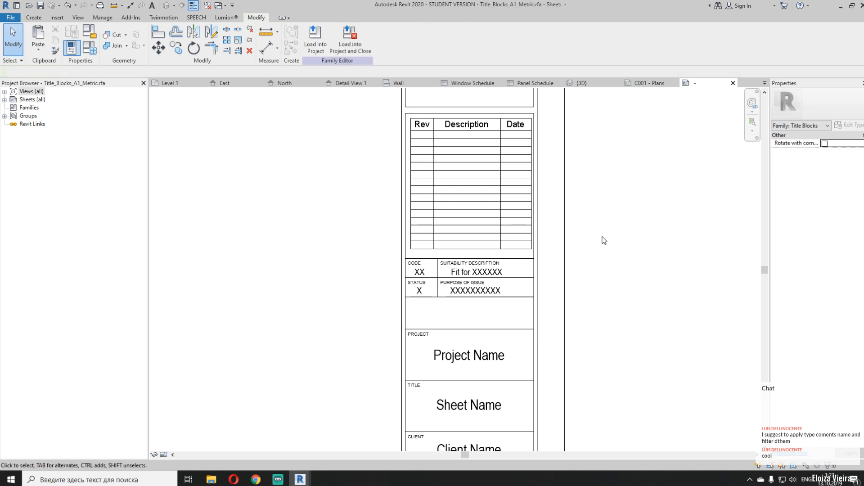
Load the edited title block family back into the project, overwriting the existing version
scroll(563, 268, down, 4)
scroll(563, 299, down, 2)
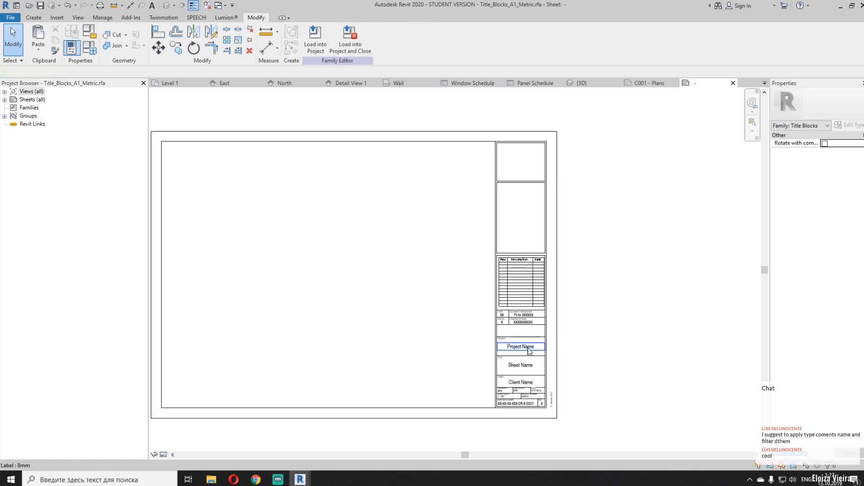
click(309, 42)
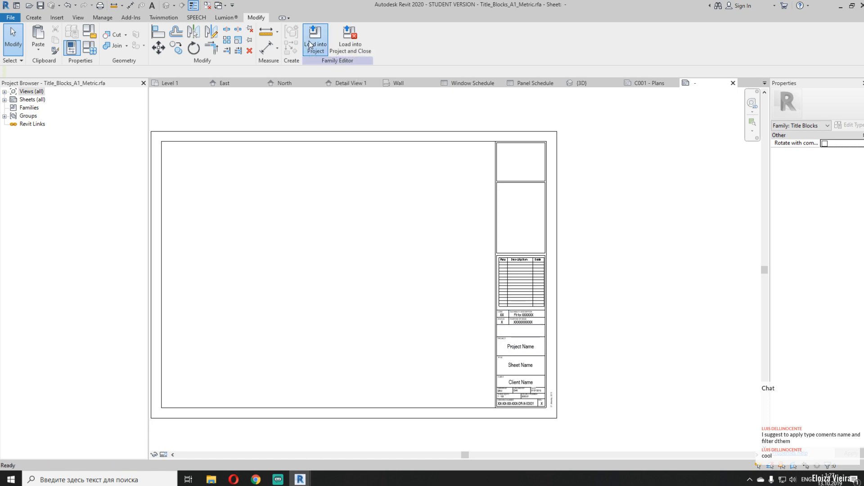
click(411, 216)
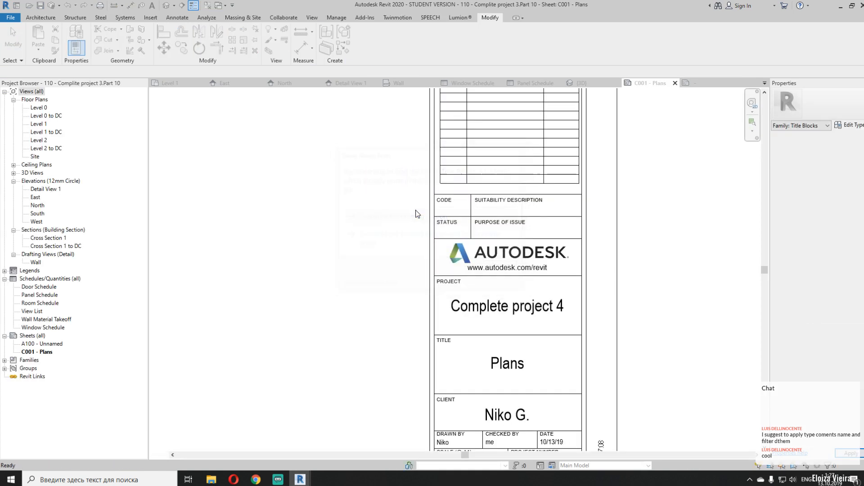
Place the Level 0 to DC floor plan in the upper half of the C001 - Plans sheet
scroll(673, 288, down, 2)
scroll(673, 288, down, 1)
middle_drag(644, 286, 712, 329)
middle_drag(527, 255, 568, 308)
scroll(568, 308, down, 2)
middle_drag(340, 261, 356, 272)
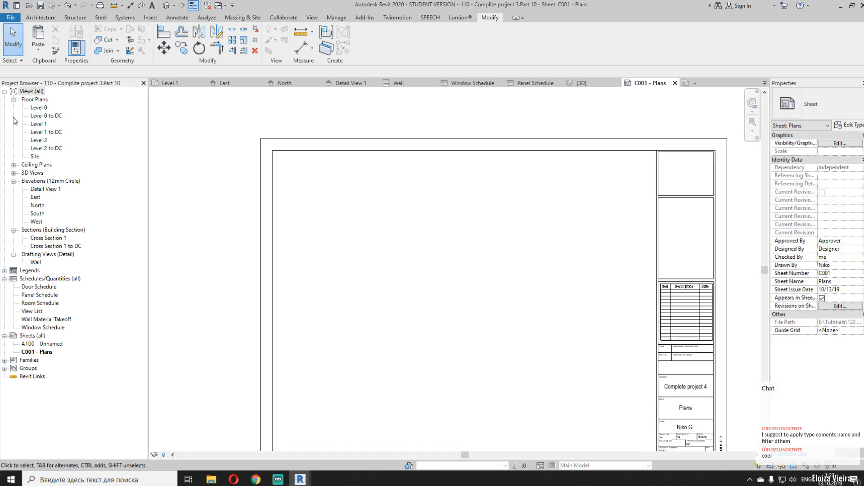
drag(46, 114, 308, 176)
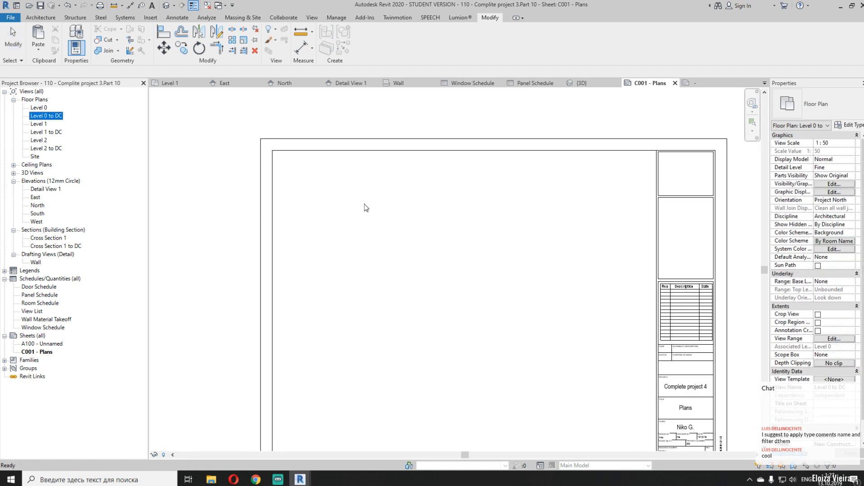
click(464, 231)
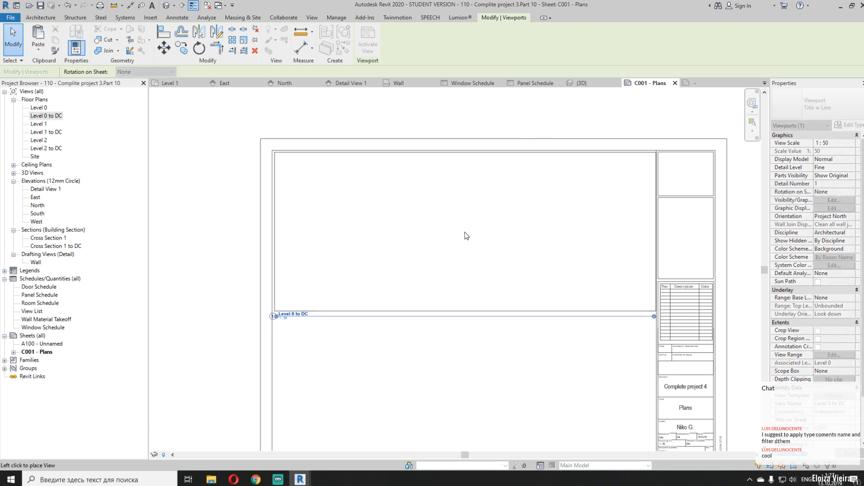
Activate the Level 0 to DC plan on the sheet and shorten both ends of its section line to sit close to the building
click(193, 288)
middle_drag(481, 371, 429, 346)
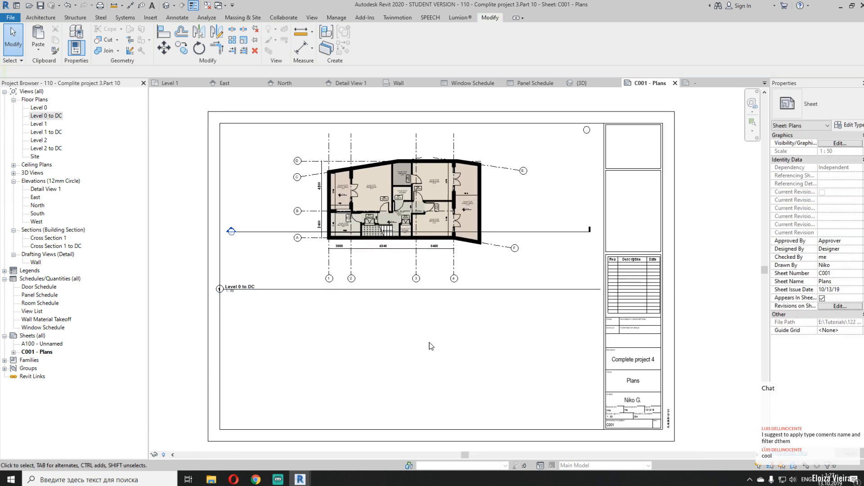
scroll(431, 310, up, 3)
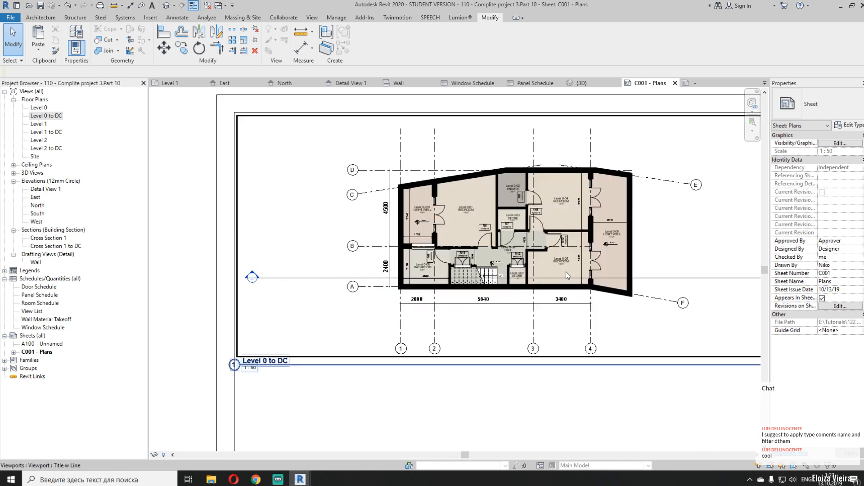
double_click(322, 254)
click(320, 277)
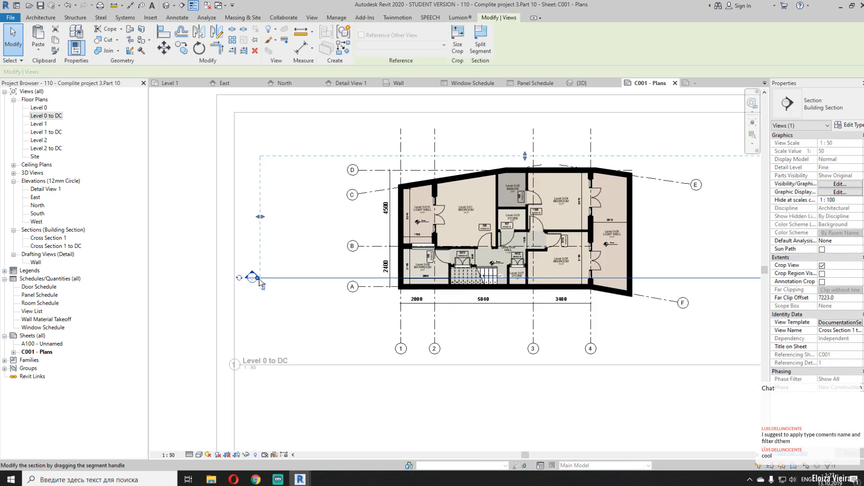
drag(319, 275, 378, 278)
middle_drag(441, 324, 225, 324)
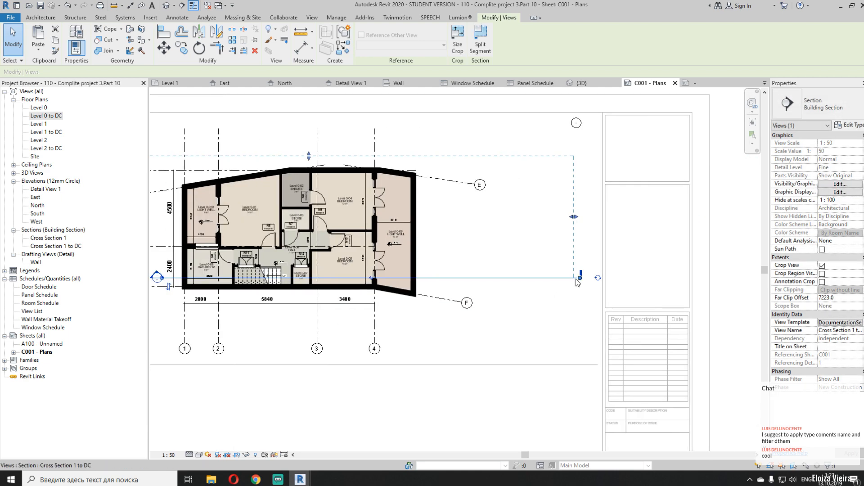
drag(580, 278, 566, 278)
drag(428, 277, 424, 278)
scroll(427, 291, down, 1)
scroll(427, 290, down, 2)
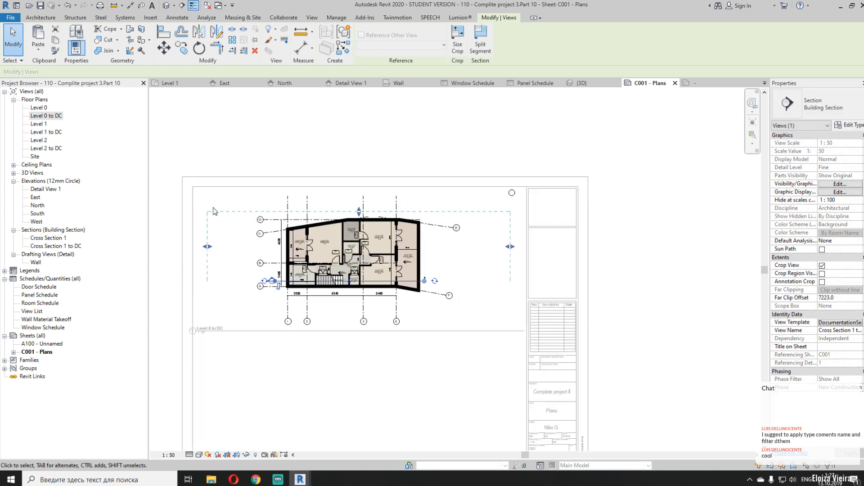
double_click(717, 292)
Reactivate the Level 0 to DC plan and turn on Crop View and Crop Region Visible
scroll(270, 306, up, 3)
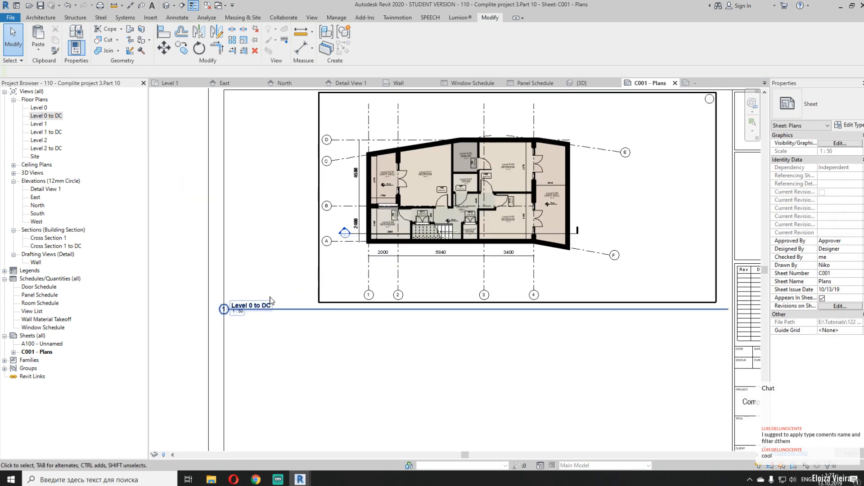
click(294, 309)
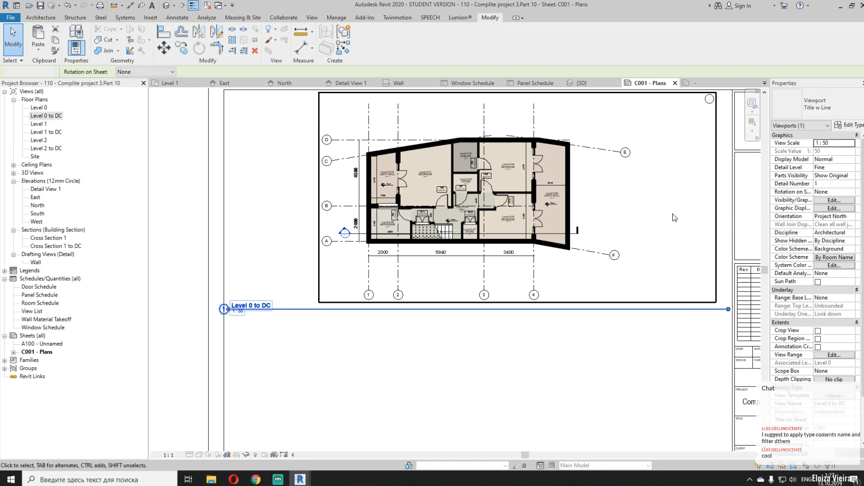
double_click(625, 274)
middle_drag(625, 274, 578, 316)
scroll(583, 272, down, 1)
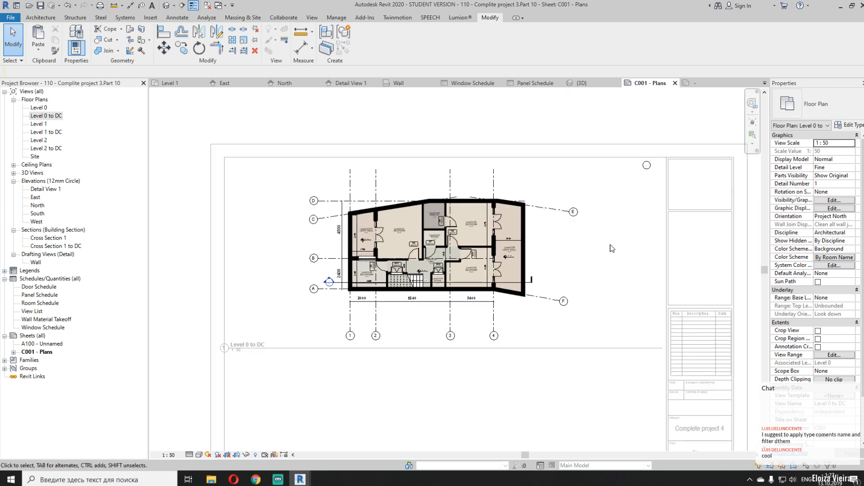
middle_drag(605, 262, 571, 262)
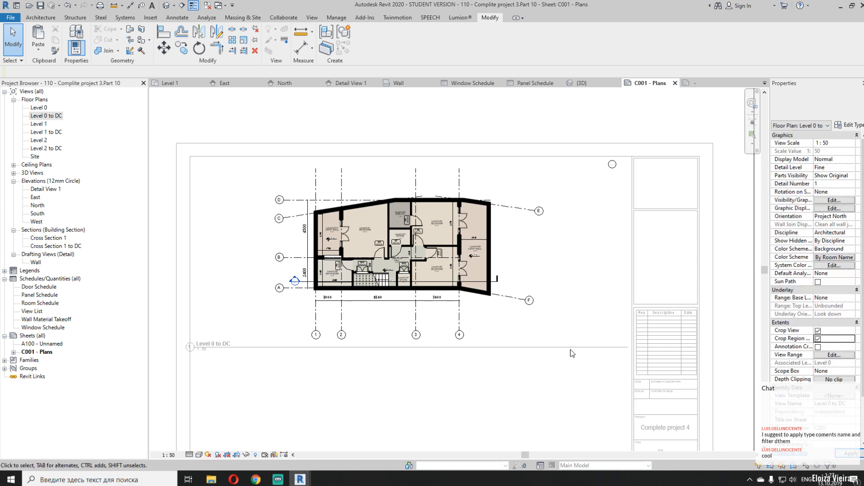
scroll(599, 315, down, 2)
Pull all four edges of the crop region in around the Level 0 plan's grid bubbles and deactivate the view
click(648, 270)
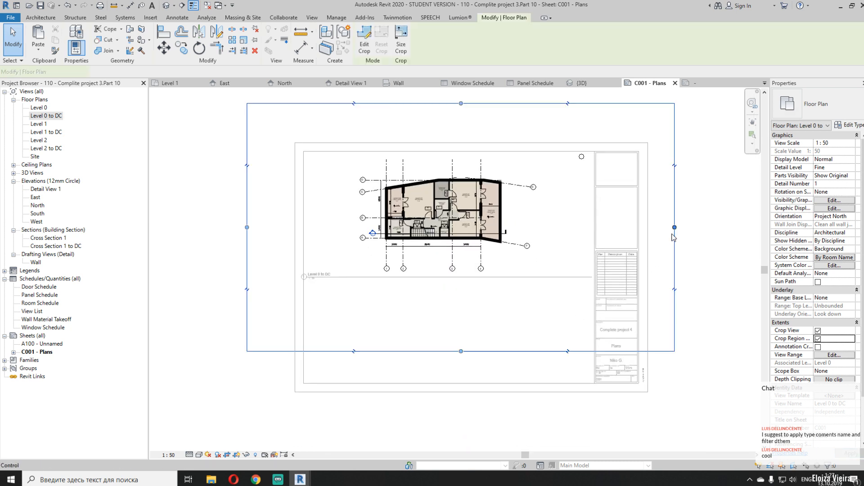
drag(536, 234, 543, 228)
drag(247, 227, 355, 227)
drag(449, 351, 449, 273)
drag(449, 105, 468, 156)
click(689, 274)
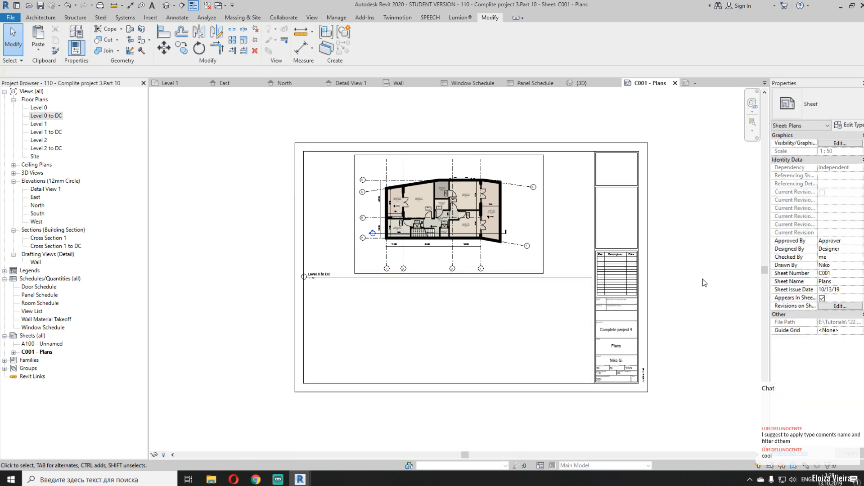
Move the cropped Level 0 to DC viewport to the upper-left corner of the sheet frame
scroll(378, 250, up, 3)
click(502, 193)
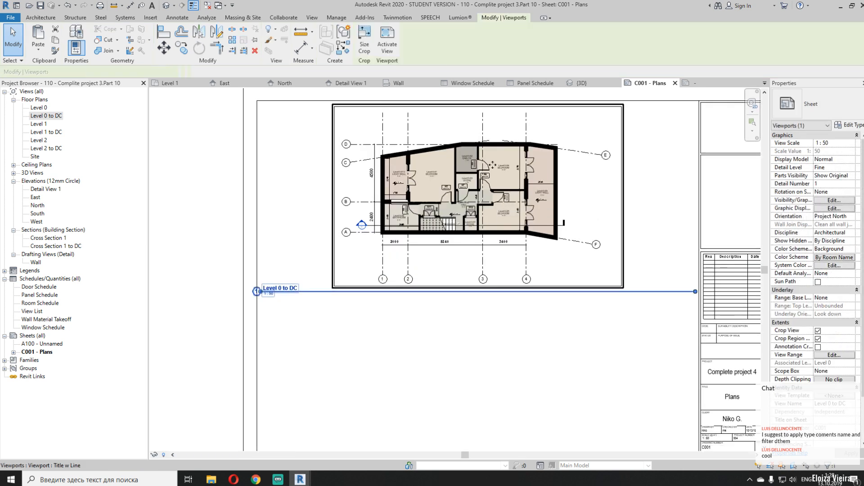
drag(411, 197, 341, 197)
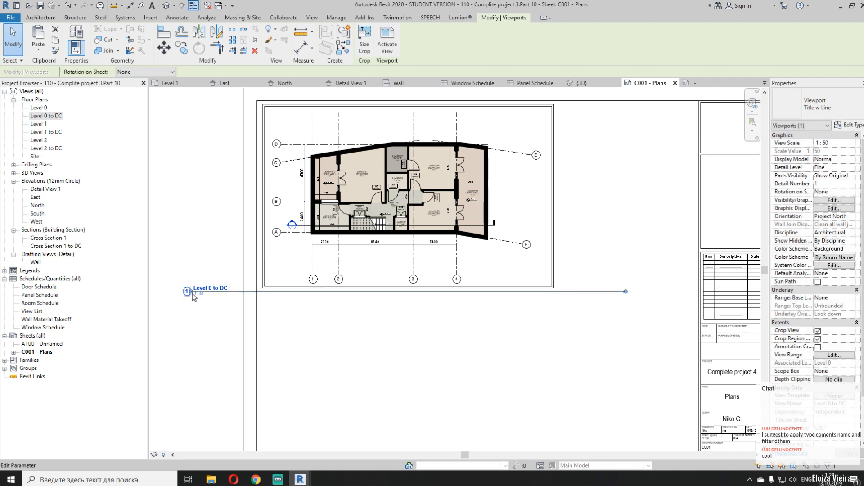
Move the Level 0 to DC view title under the viewport's lower-left corner and shorten its title line to the text's length
scroll(194, 284, up, 3)
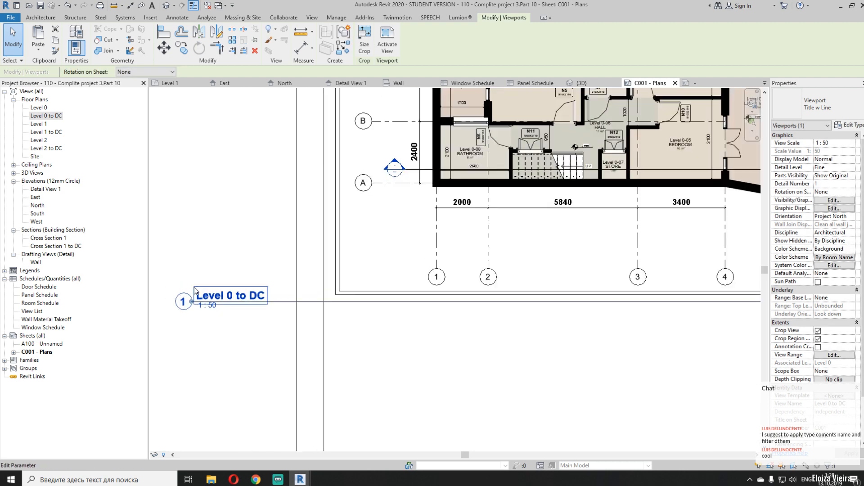
scroll(194, 288, up, 1)
drag(196, 298, 366, 319)
scroll(367, 318, down, 2)
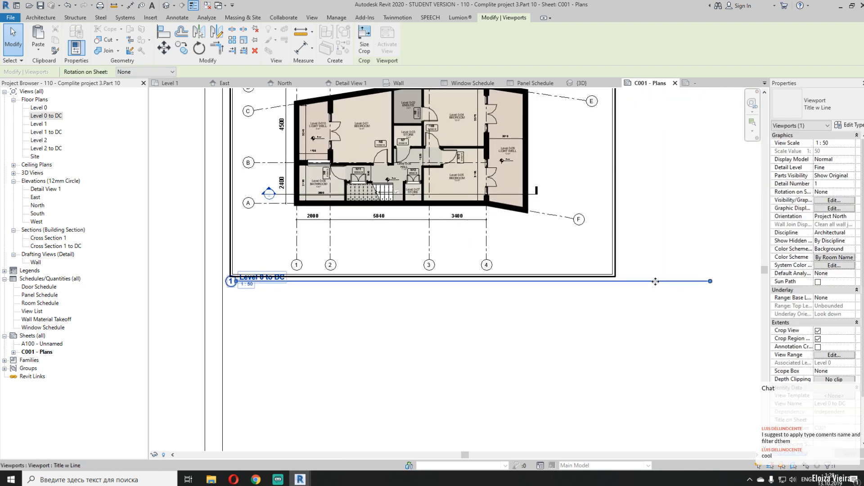
drag(710, 281, 293, 302)
click(294, 306)
scroll(320, 288, down, 2)
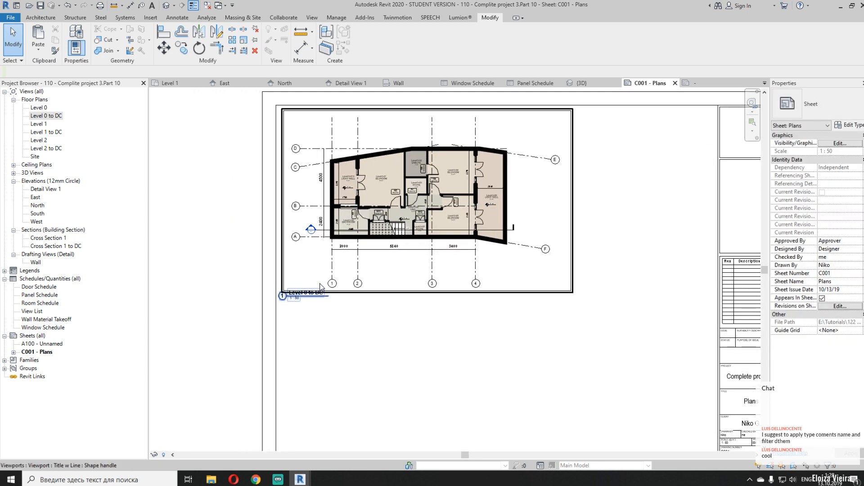
Hide the crop region of the Level 0 to DC viewport
click(363, 292)
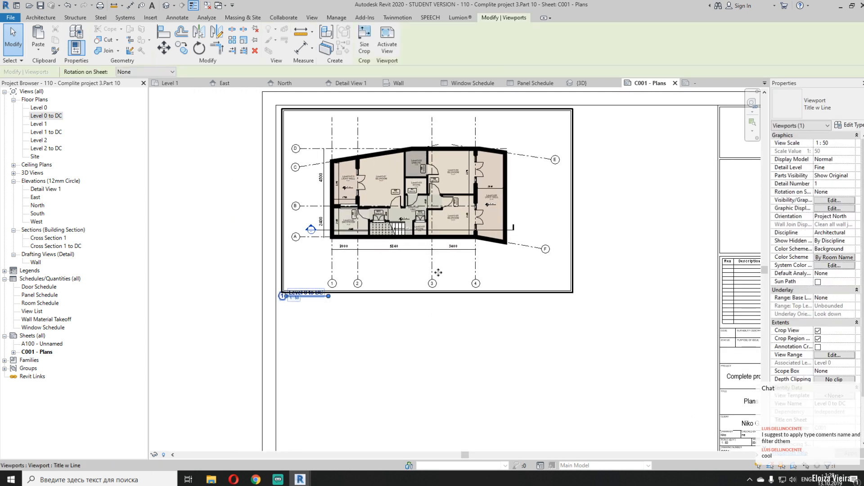
click(819, 339)
click(205, 337)
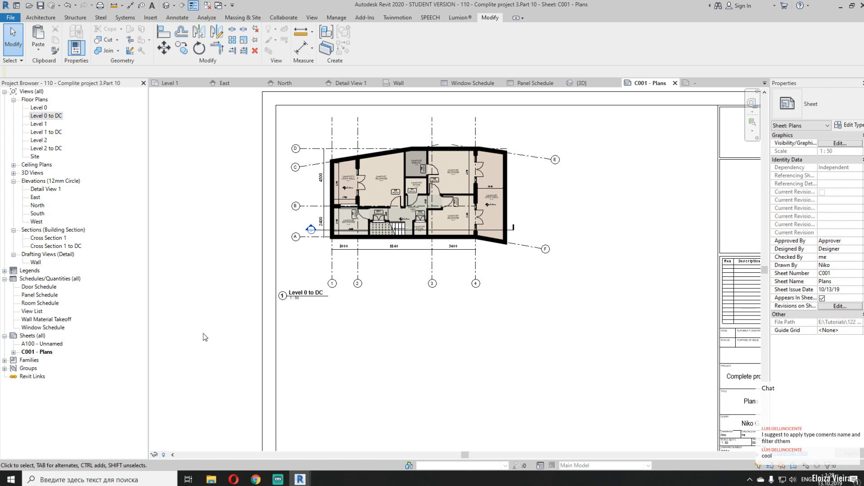
scroll(194, 293, down, 3)
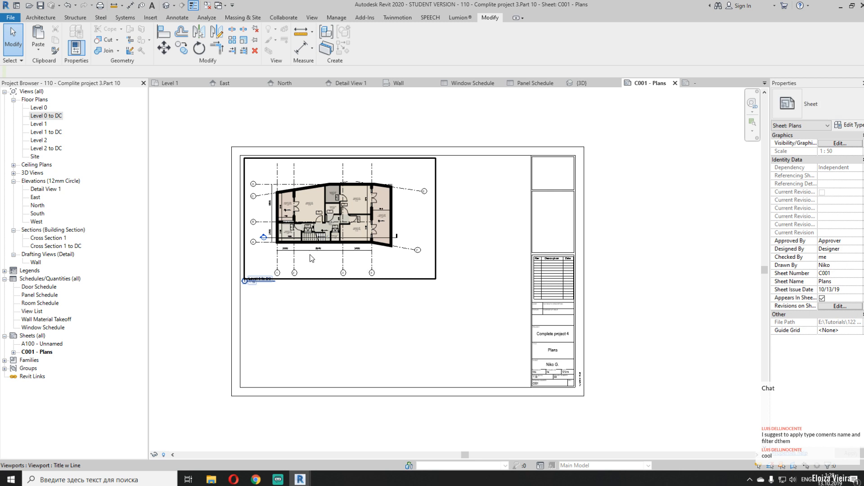
scroll(194, 249, up, 4)
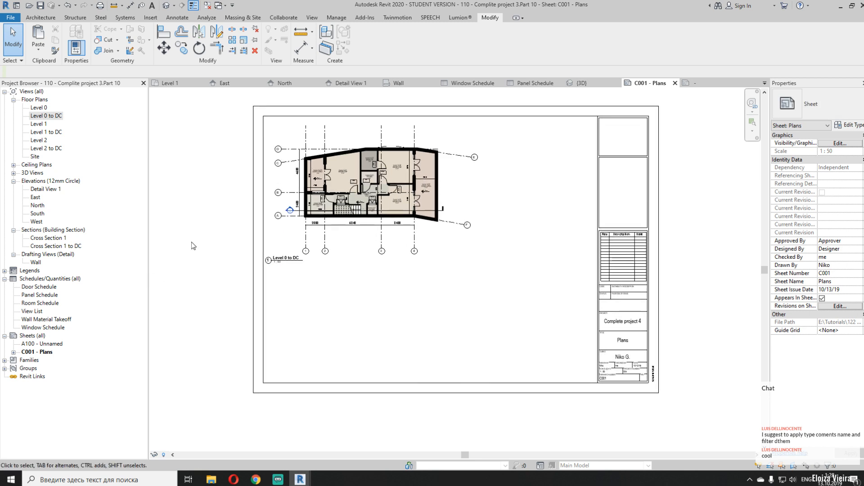
Place the Level 1 to DC floor plan on the sheet below the Level 0 plan and dismiss the save reminder
click(43, 132)
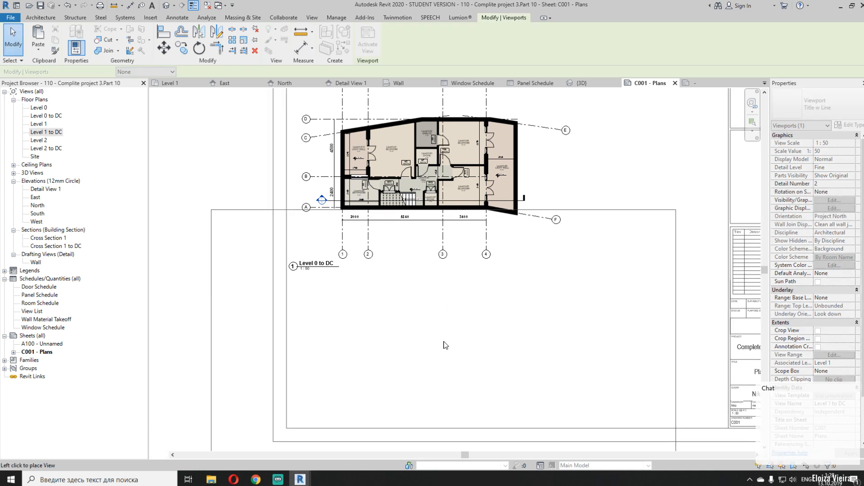
click(439, 345)
click(508, 161)
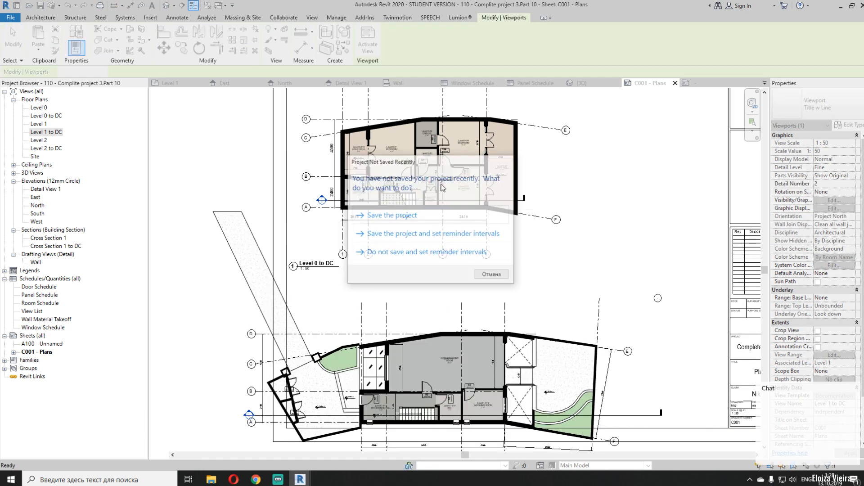
scroll(434, 186, down, 4)
middle_drag(428, 342, 342, 361)
scroll(360, 250, up, 3)
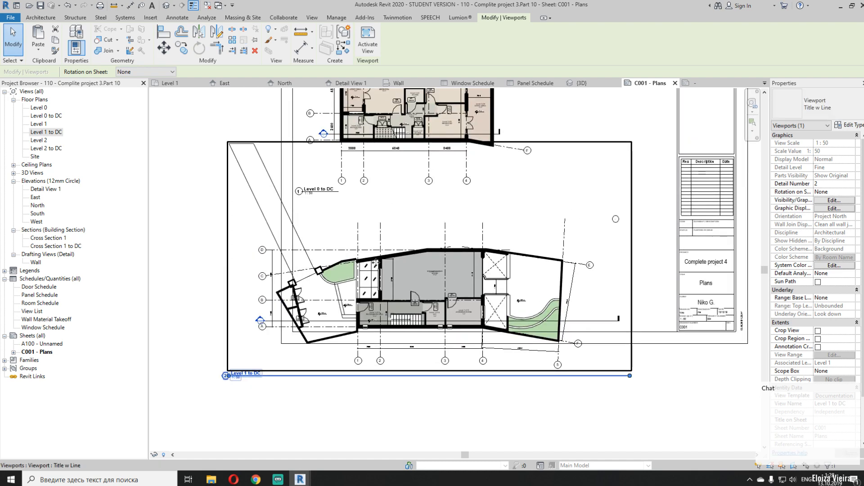
Activate the Level 1 to DC plan, turn on its visible crop region, and pull the left, top and right edges in around the plan
double_click(388, 233)
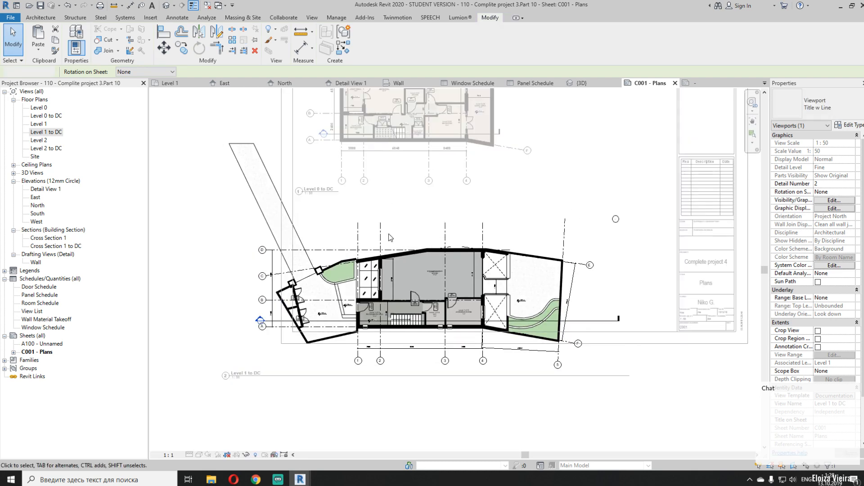
click(818, 330)
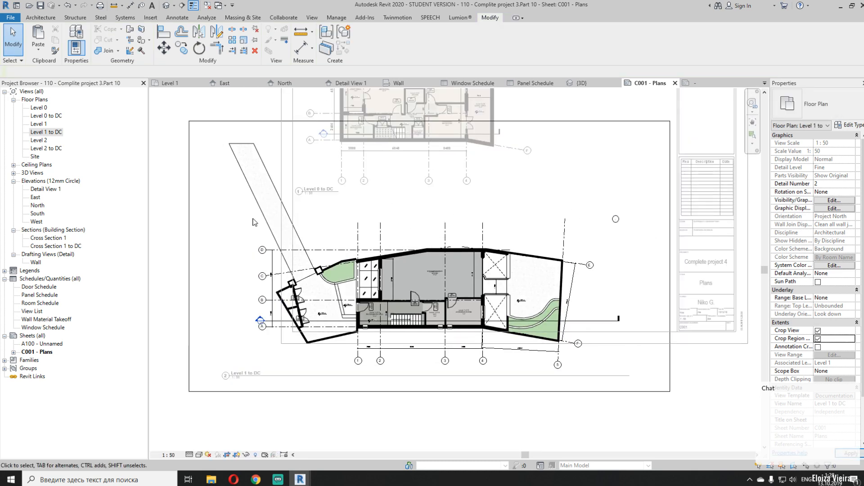
click(188, 248)
drag(187, 248, 253, 274)
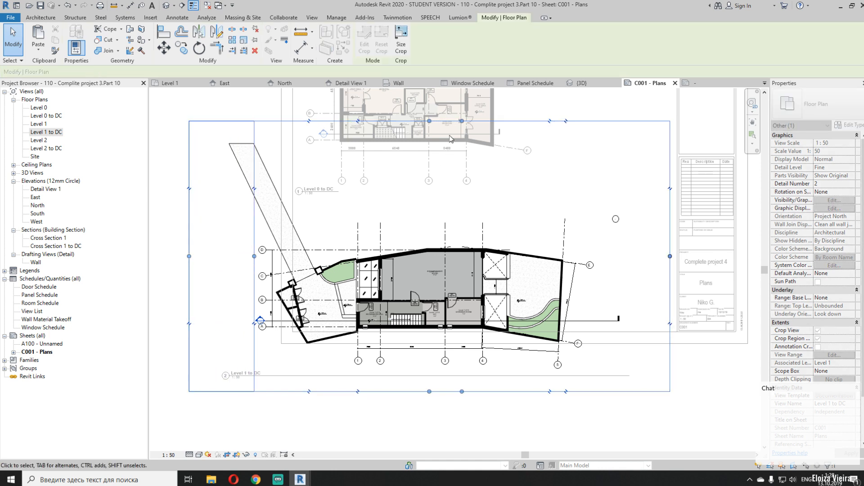
drag(455, 122, 454, 222)
middle_drag(540, 286, 507, 282)
drag(636, 301, 528, 310)
Shorten the section line in the Level 1 to DC plan, bringing its head in beside the entrance hall
scroll(564, 315, up, 2)
click(557, 309)
middle_drag(413, 296, 675, 267)
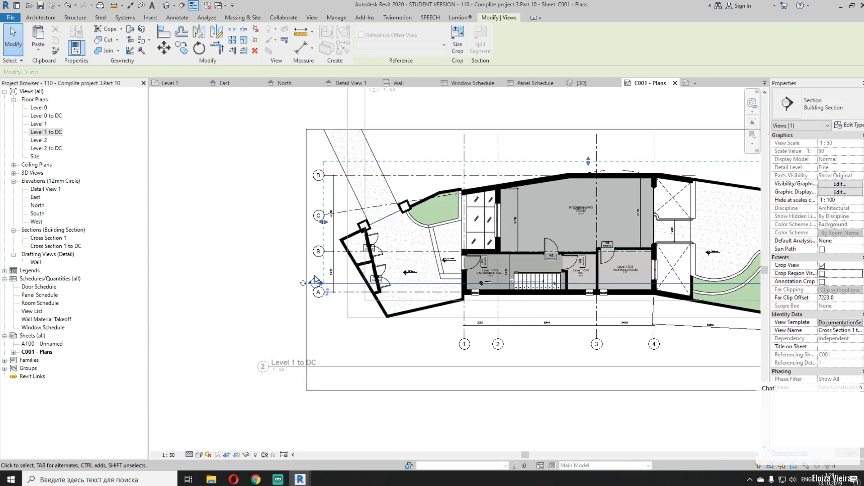
scroll(314, 277, up, 1)
drag(324, 285, 473, 284)
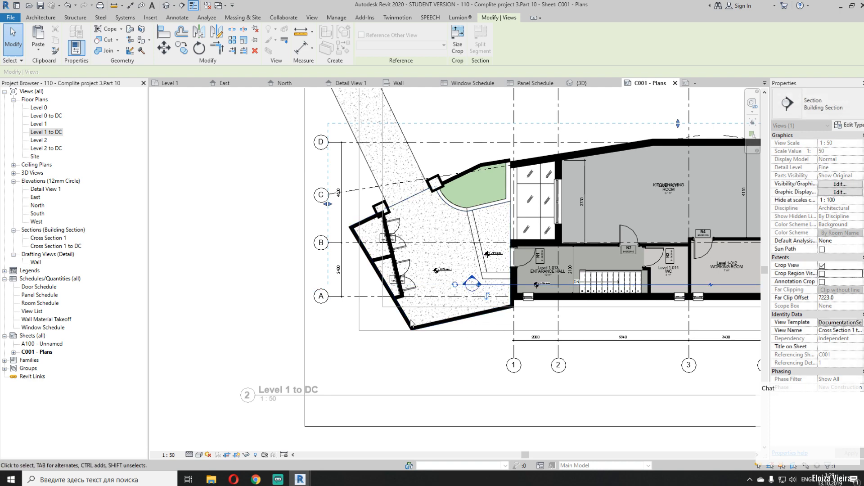
key(Escape)
Hide the Level 1 to DC plan's crop region and deactivate the view
scroll(268, 233, down, 5)
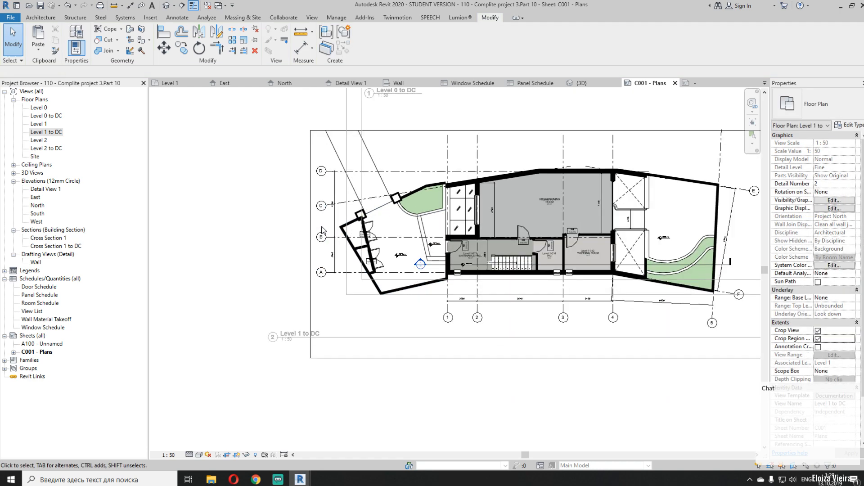
scroll(376, 294, up, 3)
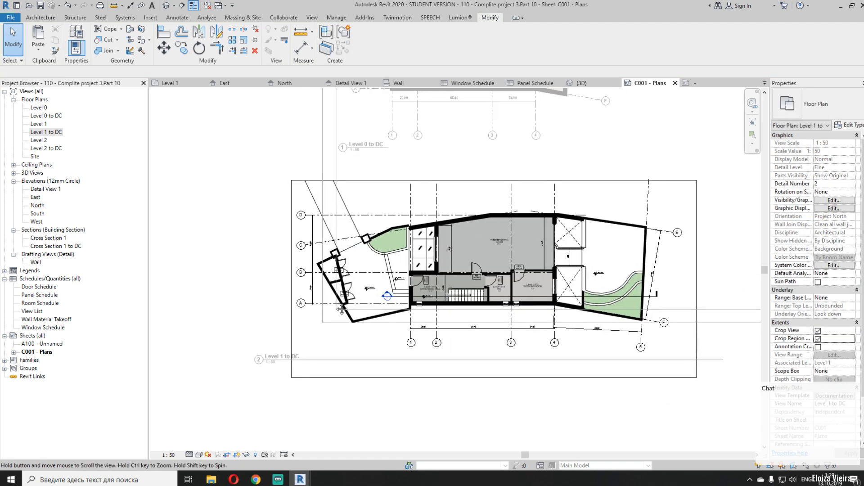
click(818, 339)
double_click(198, 364)
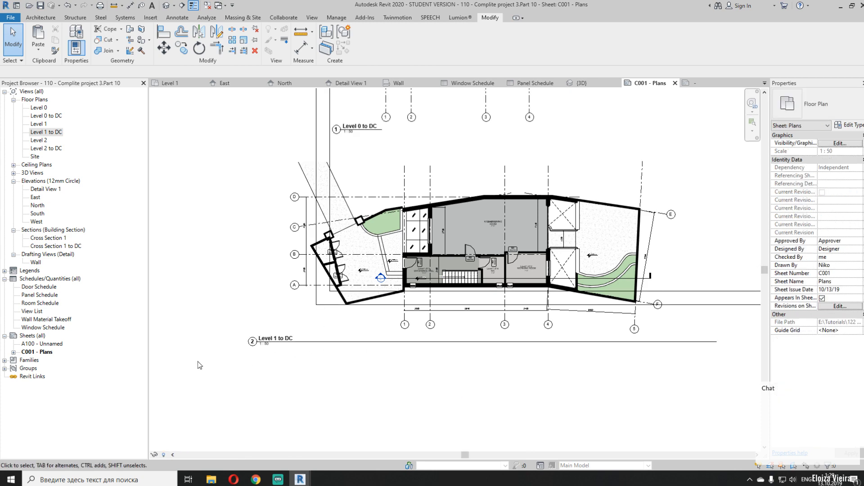
Move the Level 1 to DC viewport inside the sheet frame below the Level 0 plan and fine-tune its vertical position
scroll(265, 306, down, 1)
scroll(265, 306, down, 2)
click(193, 361)
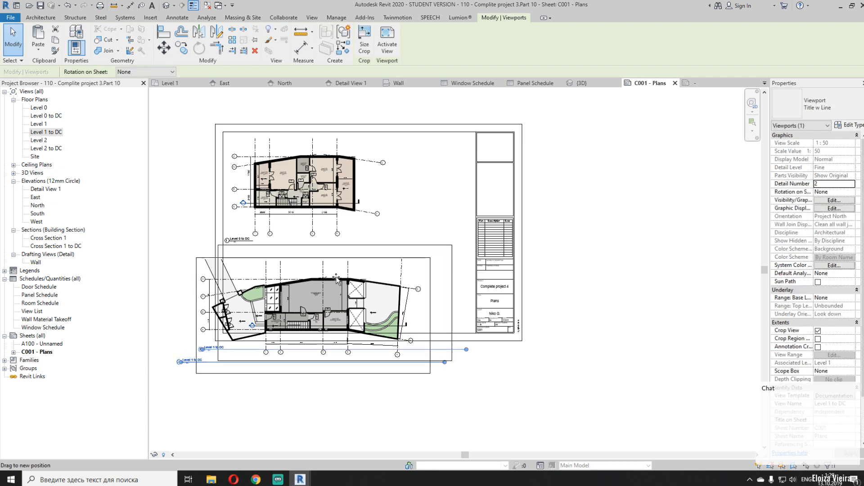
drag(345, 261, 381, 228)
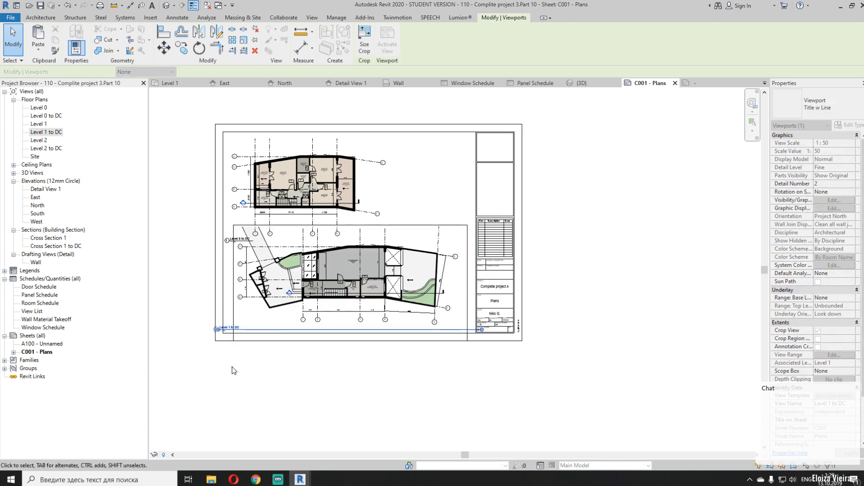
scroll(230, 342, up, 1)
key(Up)
key(Up)
key(Up)
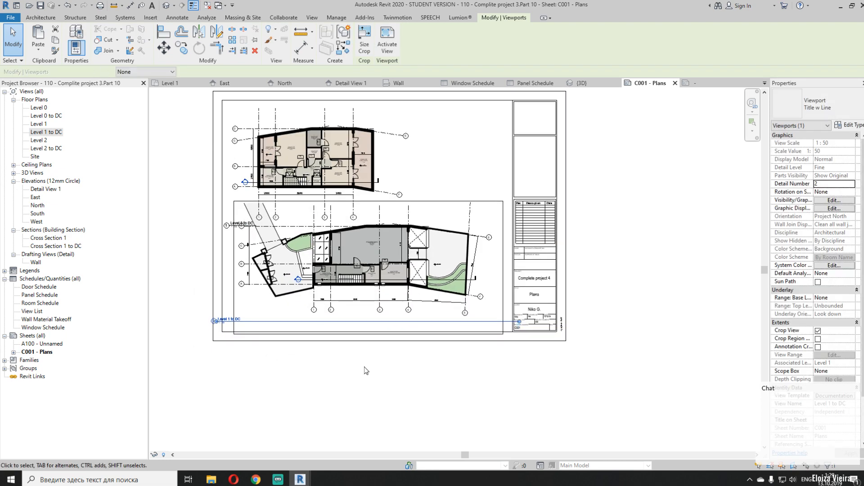
key(Down)
key(Down)
key(Down)
key(Down)
key(Down)
key(Down)
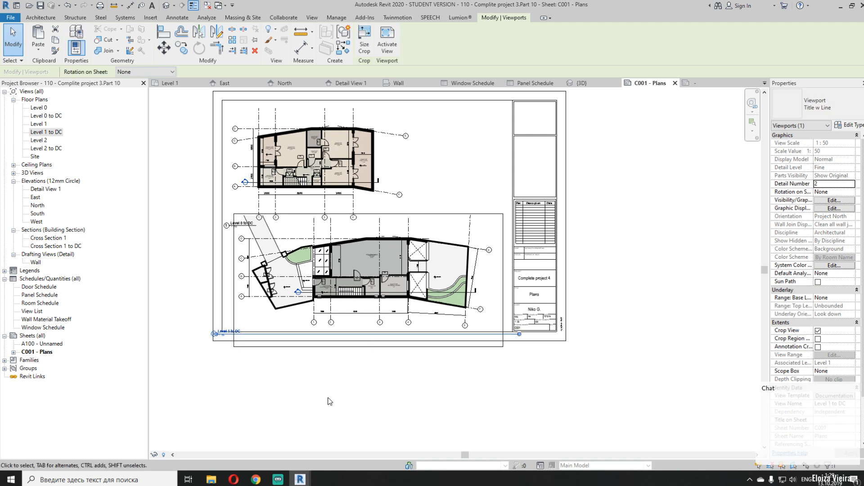
click(340, 361)
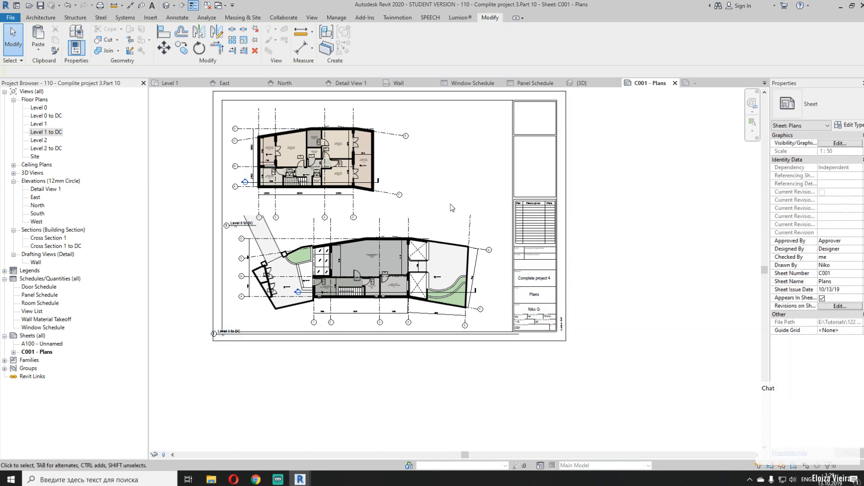
click(42, 17)
click(177, 18)
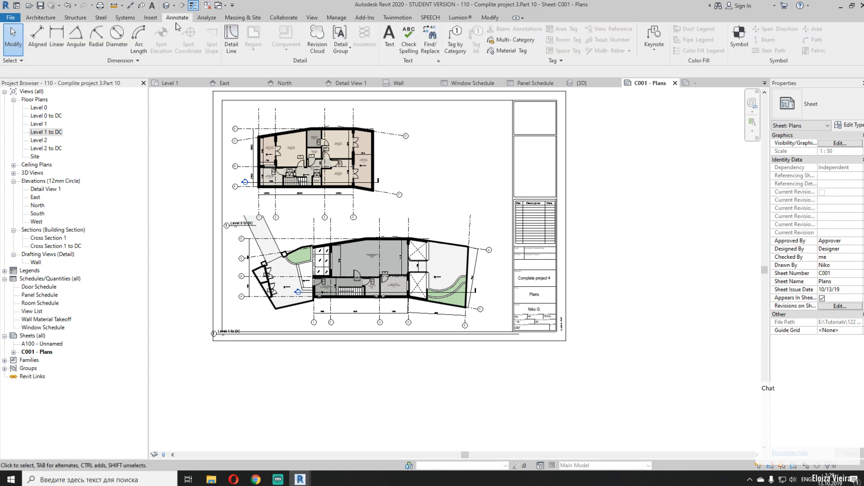
click(151, 21)
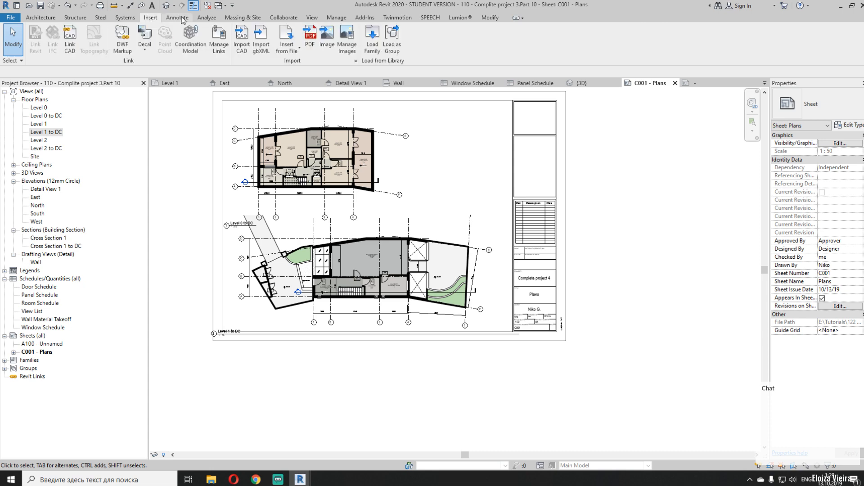
click(207, 18)
click(257, 20)
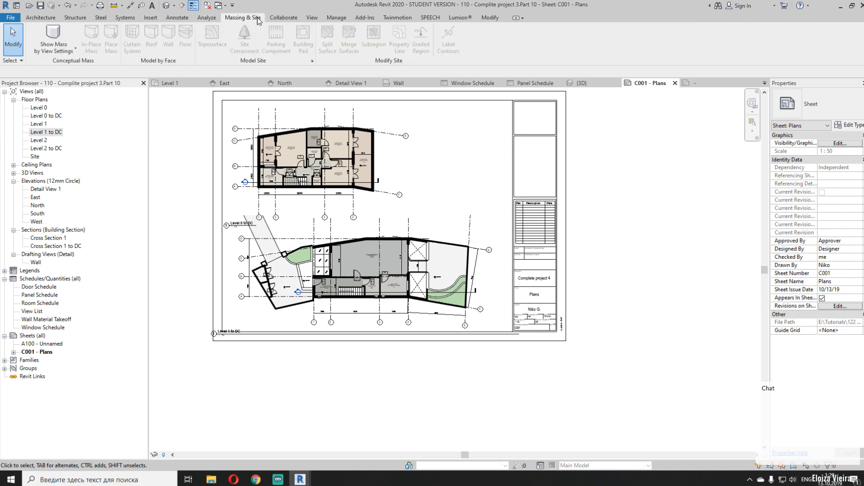
click(286, 19)
click(312, 18)
click(336, 18)
Create a new guide grid named Guide Grid 1 and assign it to the C001 - Plans sheet
click(312, 20)
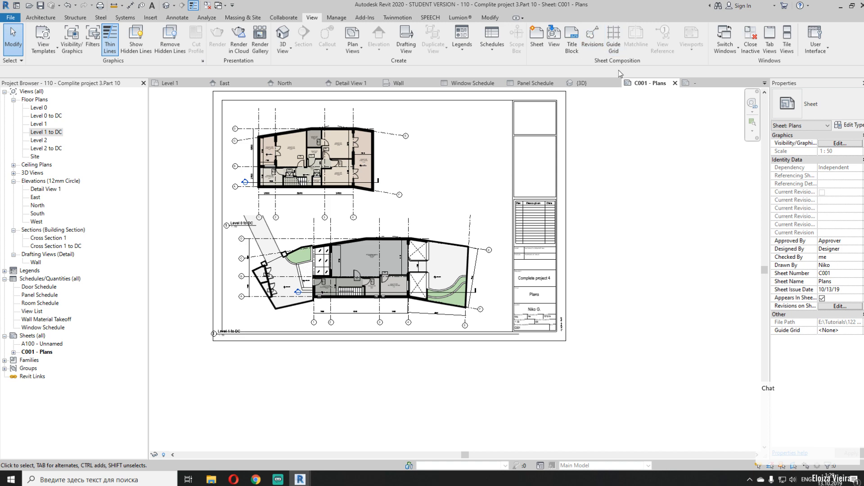
click(613, 40)
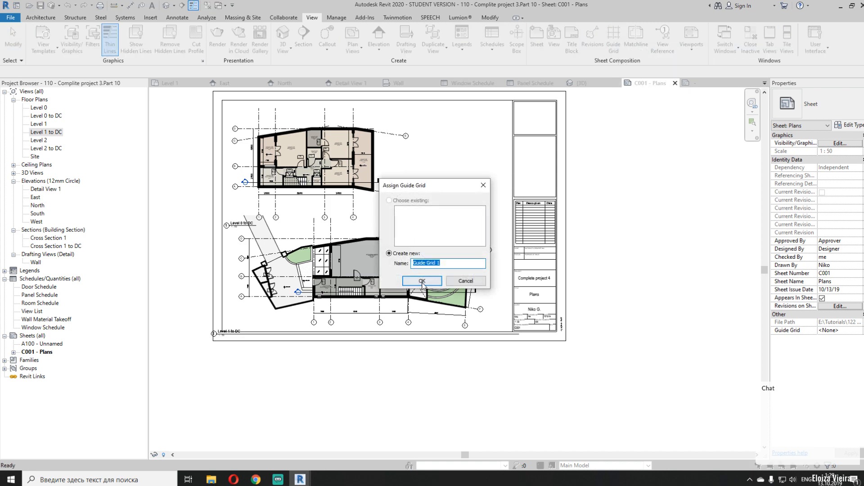
click(422, 283)
Move the Level 0 to DC viewport slightly upward on the sheet against the guide grid
middle_drag(254, 183, 291, 243)
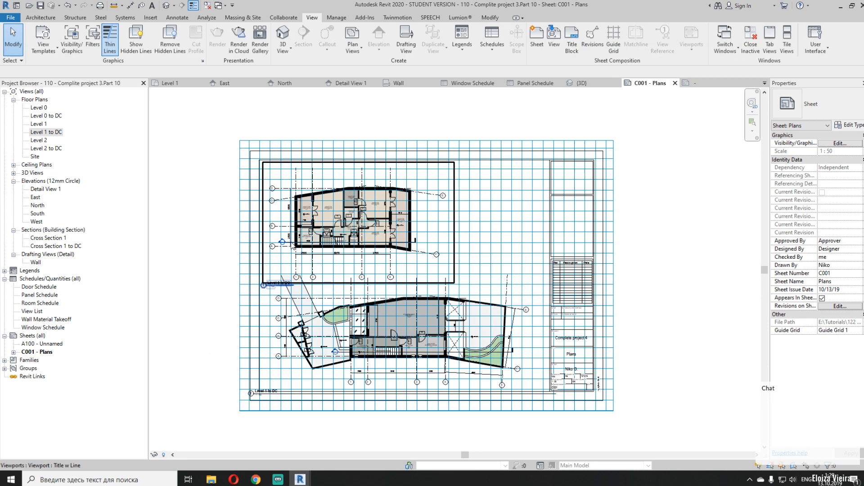
scroll(278, 127, up, 2)
click(358, 224)
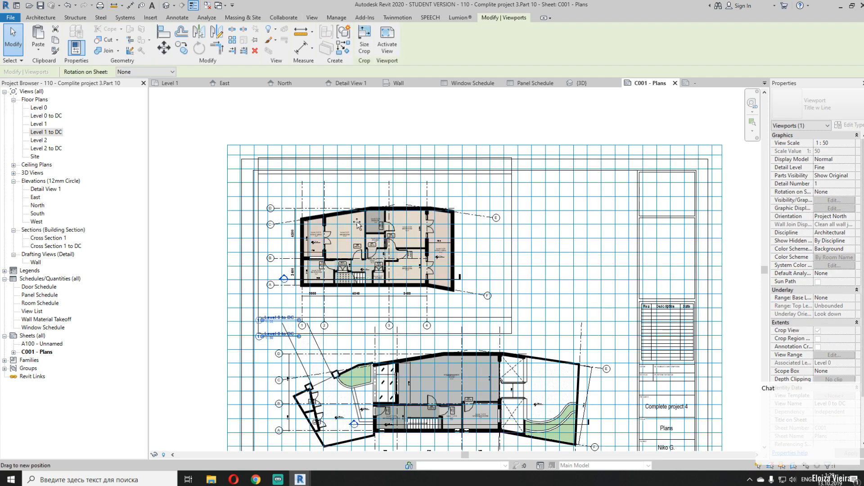
scroll(292, 212, up, 2)
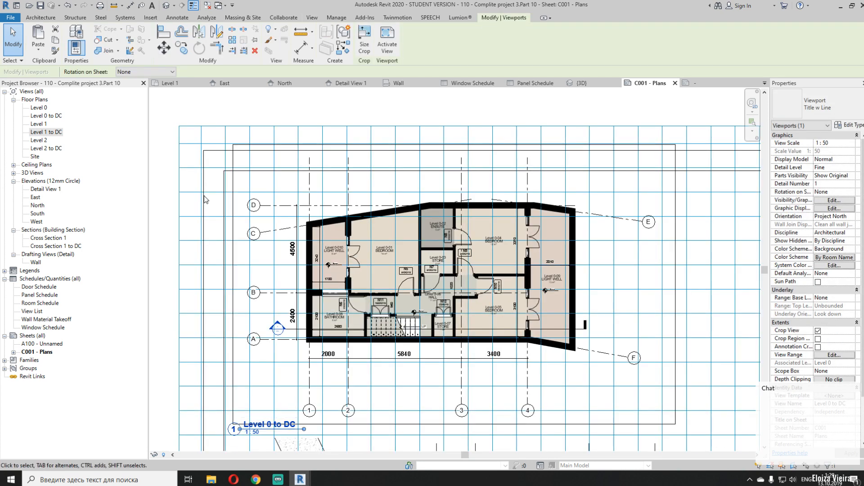
key(Escape)
key(a)
key(l)
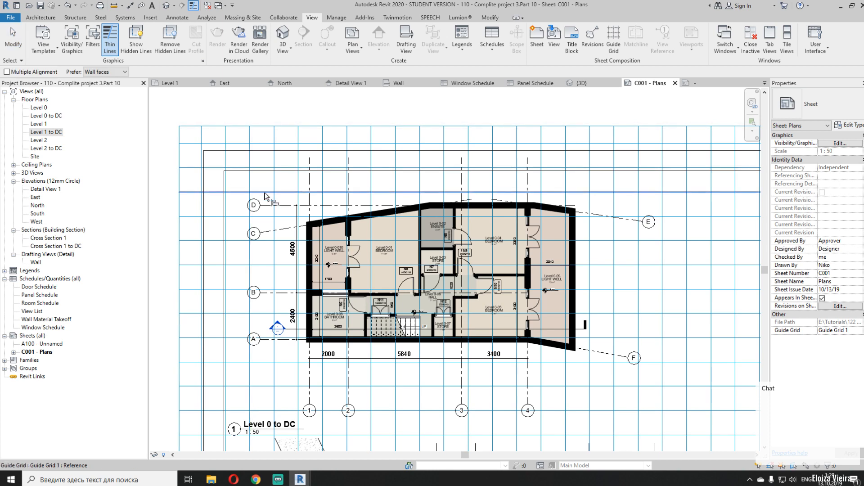
click(262, 193)
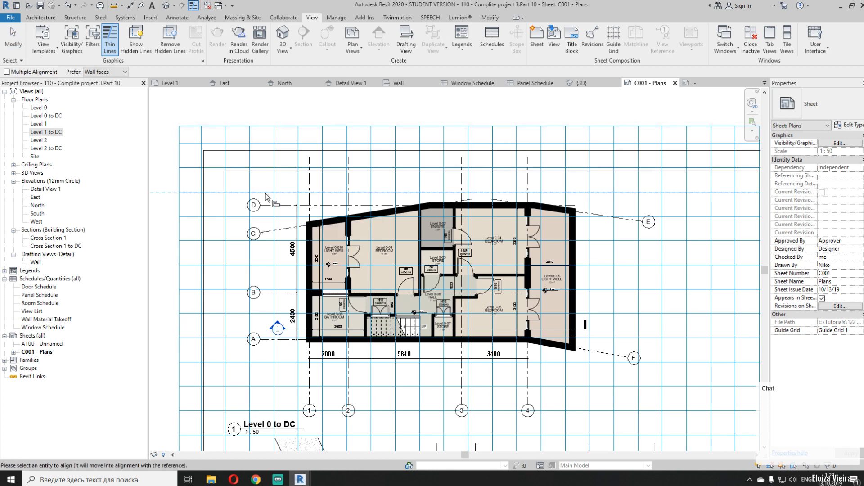
key(Escape)
key(Escape)
Nudge the Level 0 to DC viewport slightly upward on the sheet
click(329, 233)
key(Up)
key(Up)
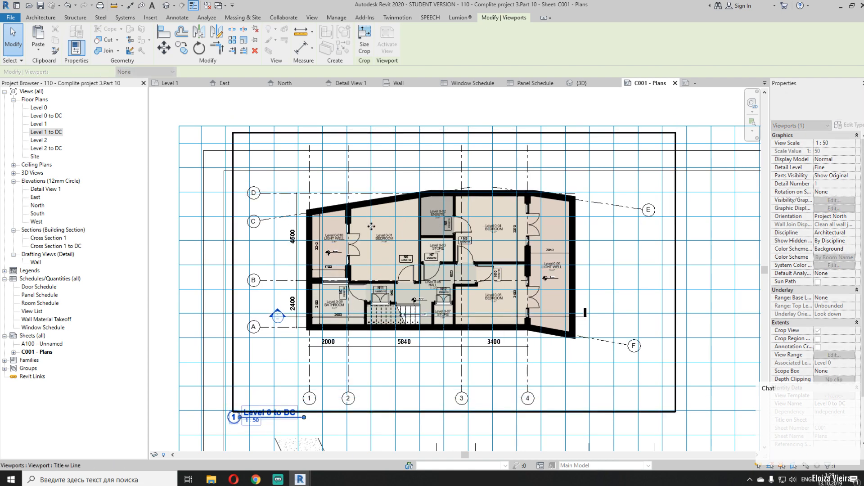
Move the Level 0 to DC viewport so grid line D sits on a horizontal line of the guide grid
scroll(256, 154, up, 3)
key(m)
key(v)
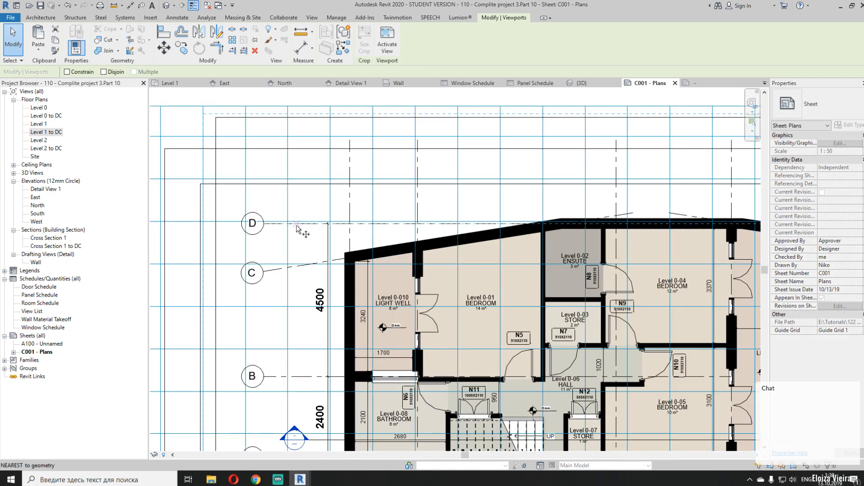
click(289, 224)
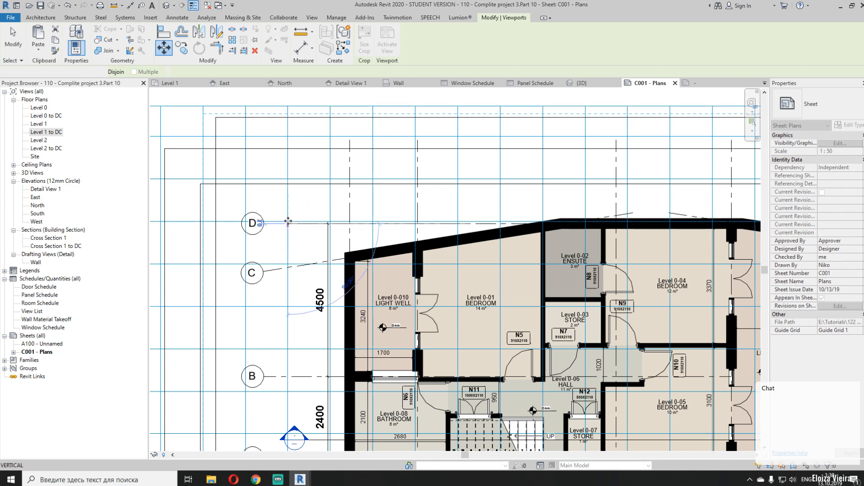
click(288, 221)
scroll(288, 225, up, 3)
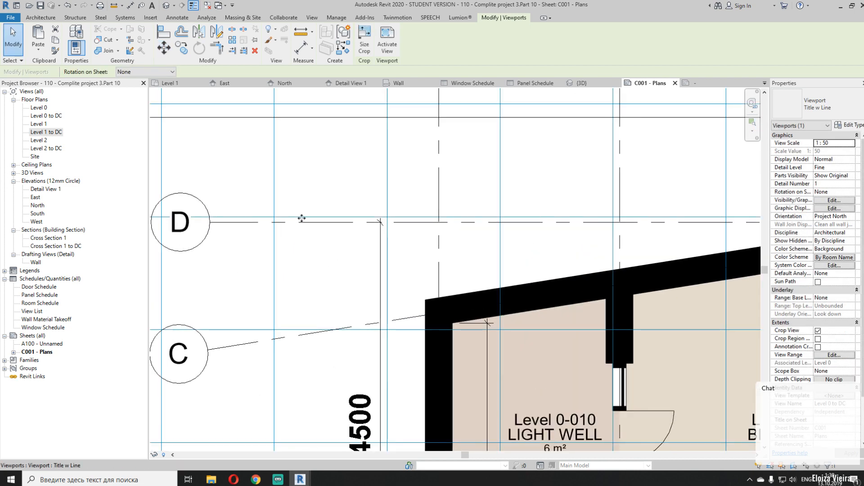
click(167, 54)
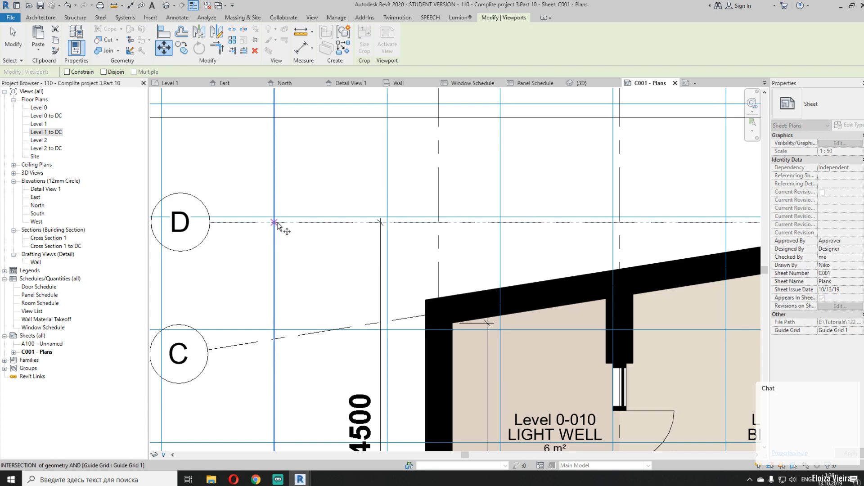
click(275, 220)
click(339, 177)
scroll(339, 177, down, 5)
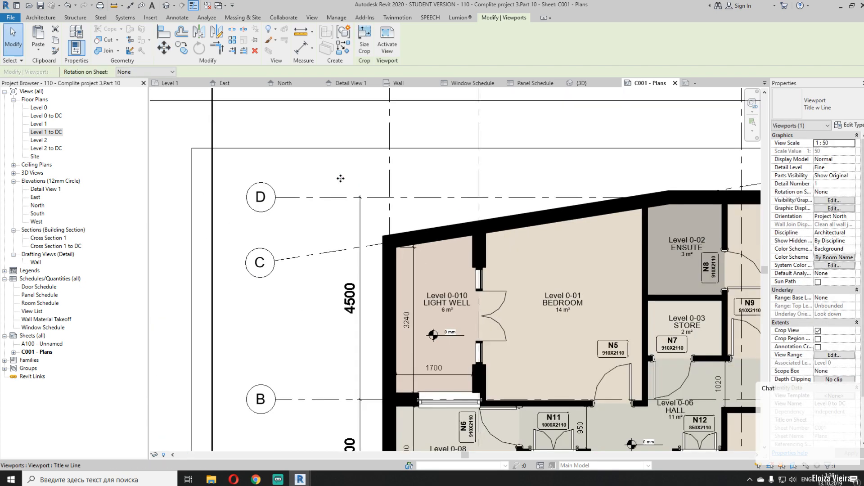
middle_drag(375, 162, 330, 185)
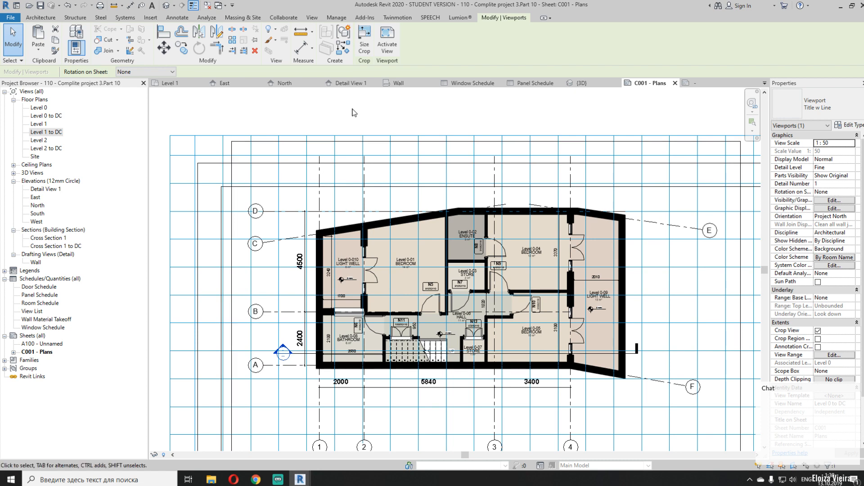
Activate the Level 0 to DC viewport and shorten the upper ends of grid lines 1 and 2 using 2D extents
double_click(350, 154)
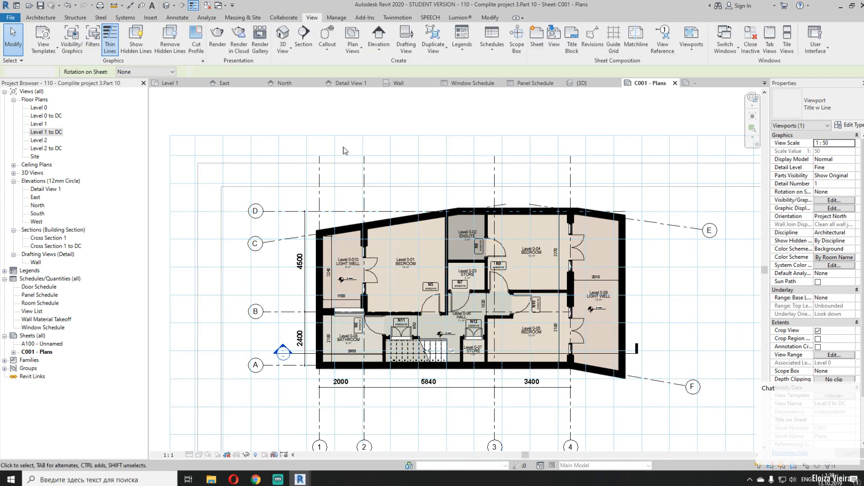
click(320, 163)
click(304, 157)
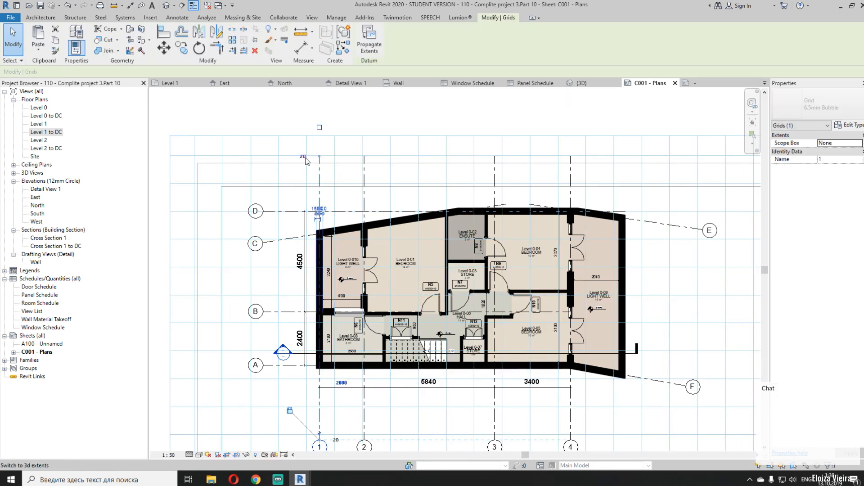
drag(319, 156, 319, 186)
click(364, 180)
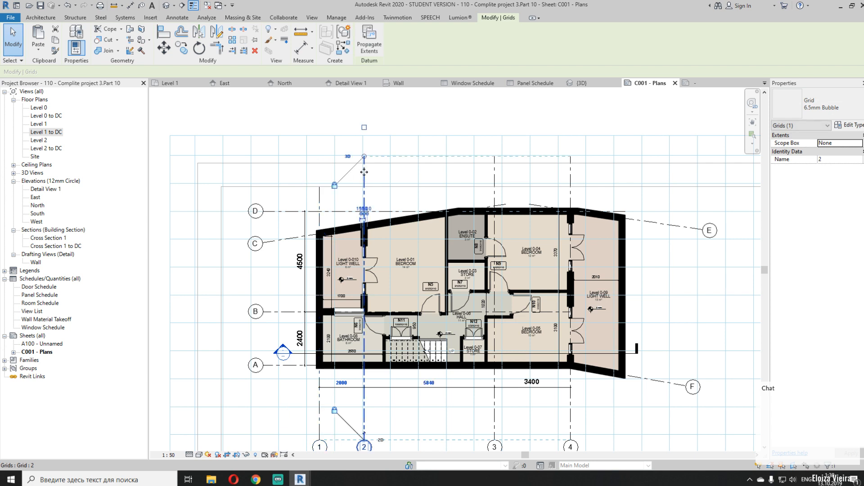
drag(364, 157, 364, 186)
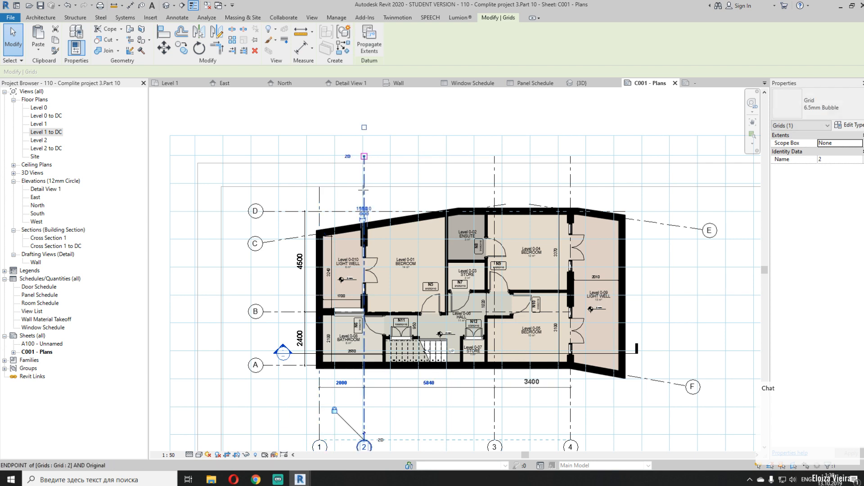
Shorten the upper ends of grid lines 3 and 4 with 2D extents to match grid 1, and deactivate the view
click(494, 171)
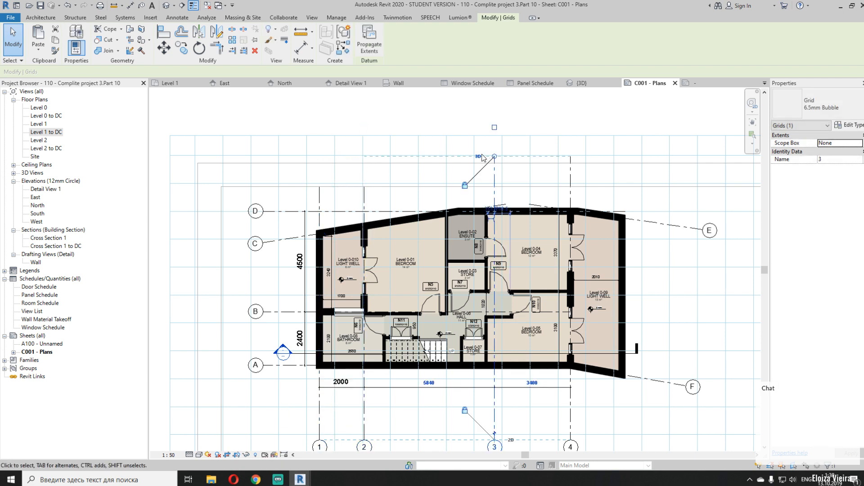
drag(494, 158, 495, 186)
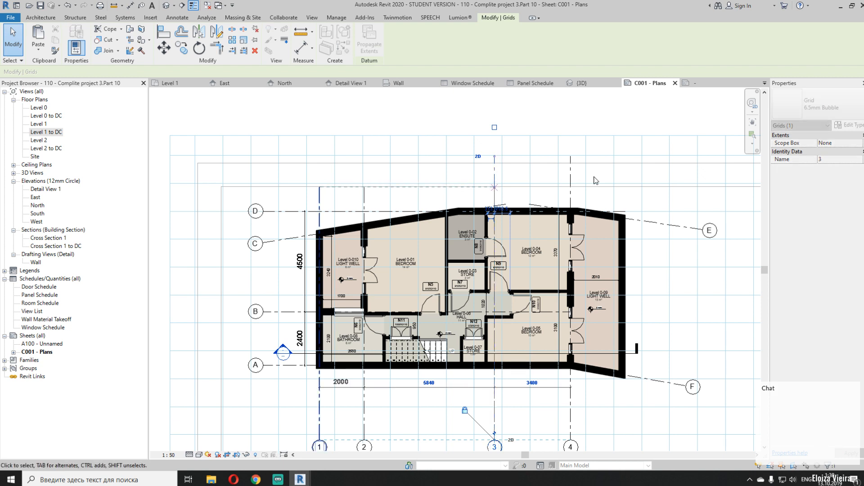
click(569, 158)
click(563, 161)
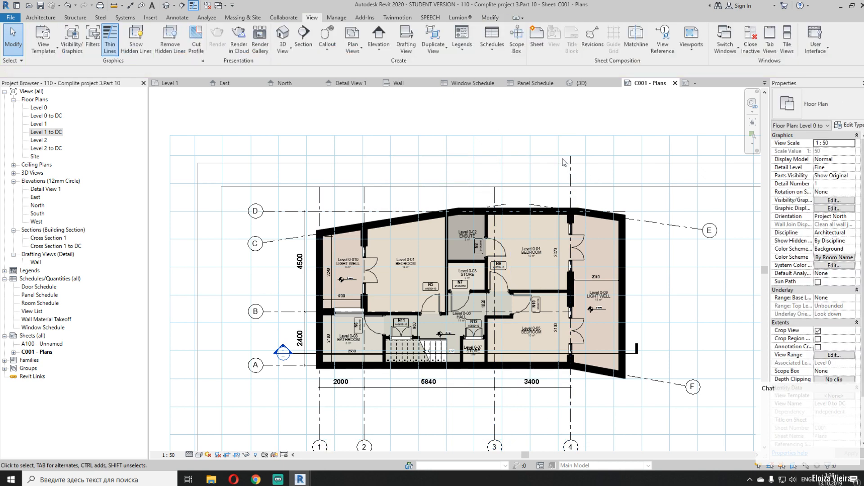
click(570, 164)
click(554, 157)
drag(570, 157, 570, 187)
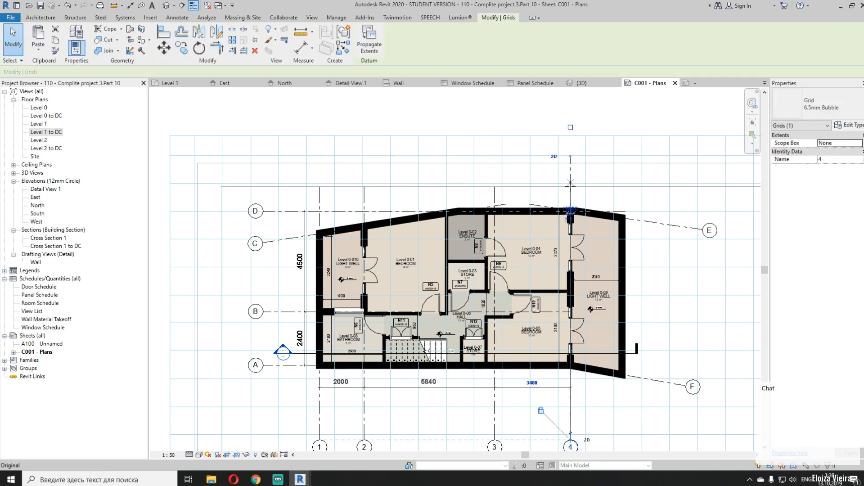
double_click(435, 111)
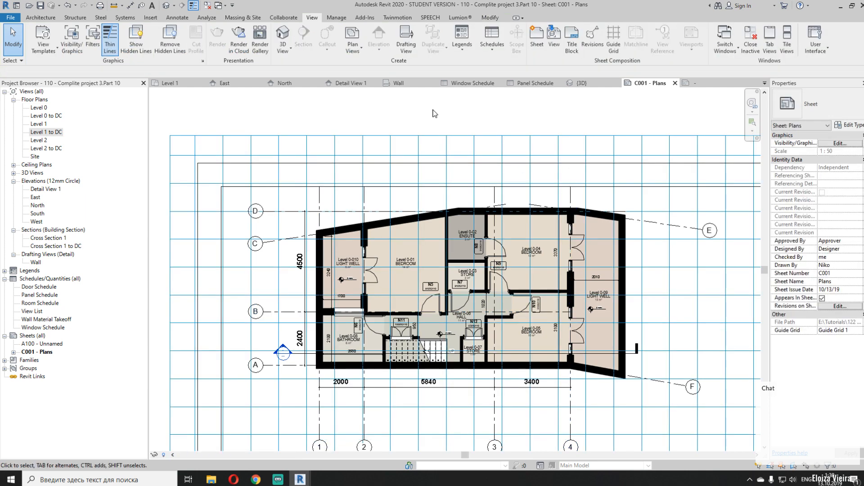
Nudge the Level 1 to DC viewport slightly upward on the sheet
scroll(454, 296, up, 2)
click(496, 374)
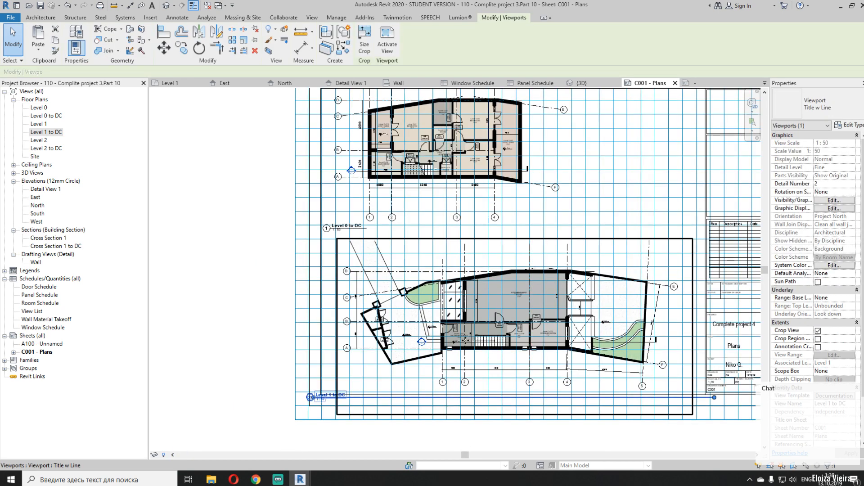
drag(526, 379, 526, 378)
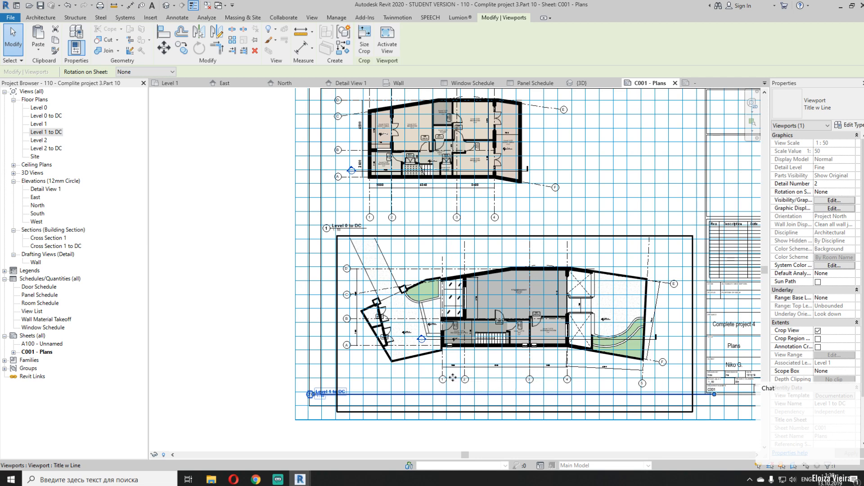
scroll(453, 377, up, 3)
scroll(454, 354, down, 2)
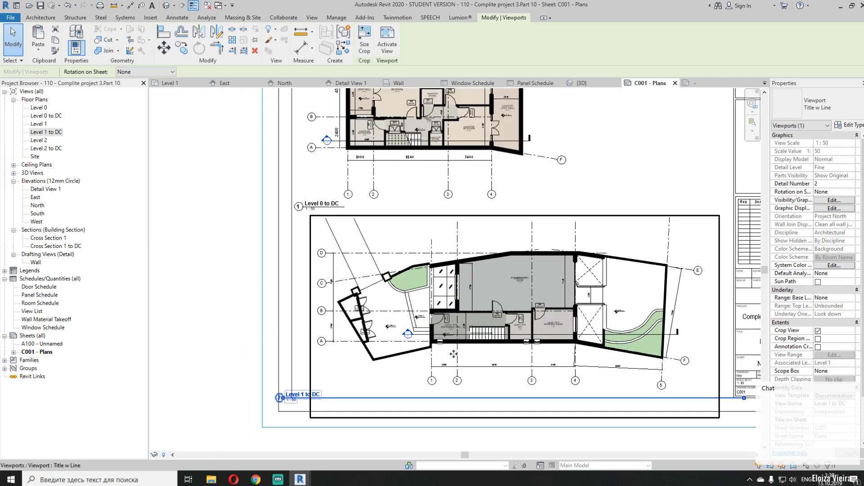
scroll(423, 379, up, 3)
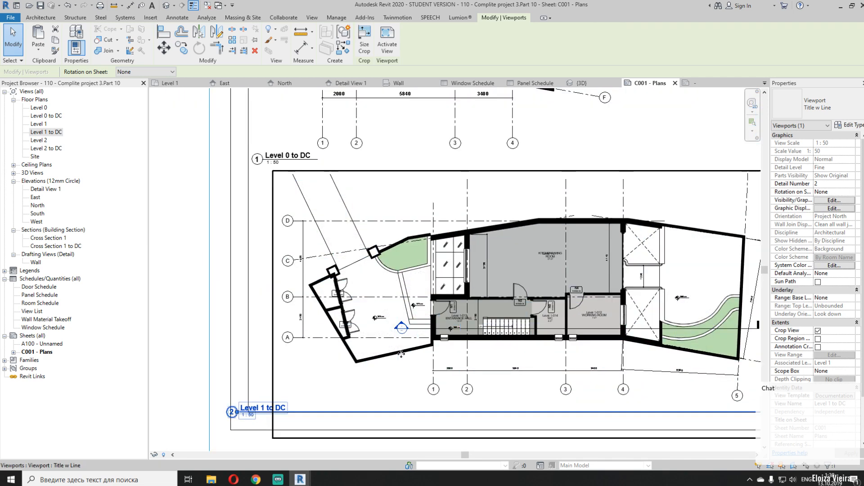
middle_drag(251, 420, 275, 342)
click(244, 390)
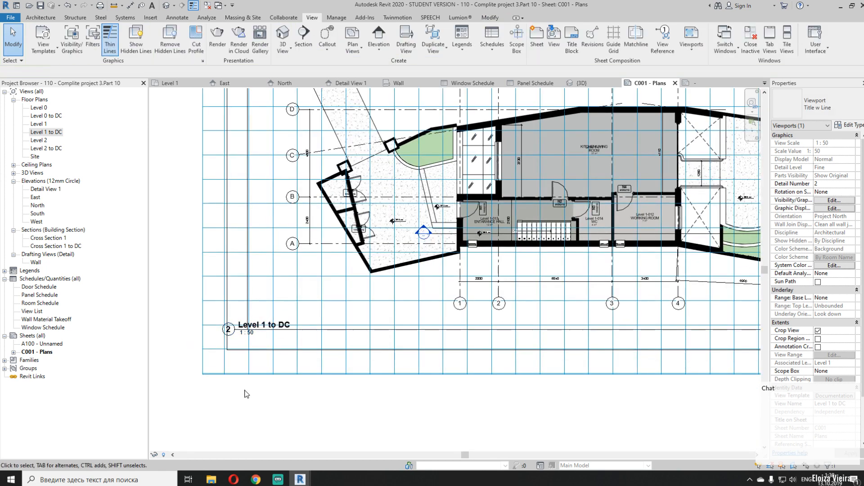
Move the Level 1 to DC viewport title to the right so it sits inside the sheet border below the plan
scroll(214, 390, up, 4)
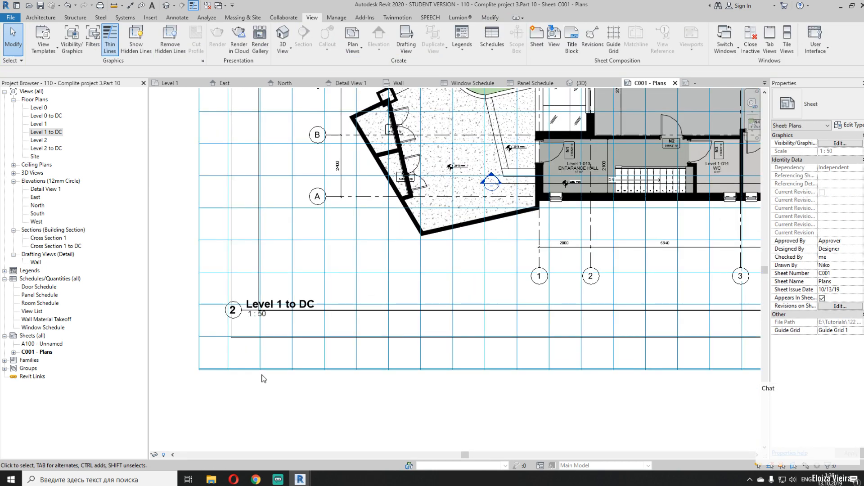
click(279, 289)
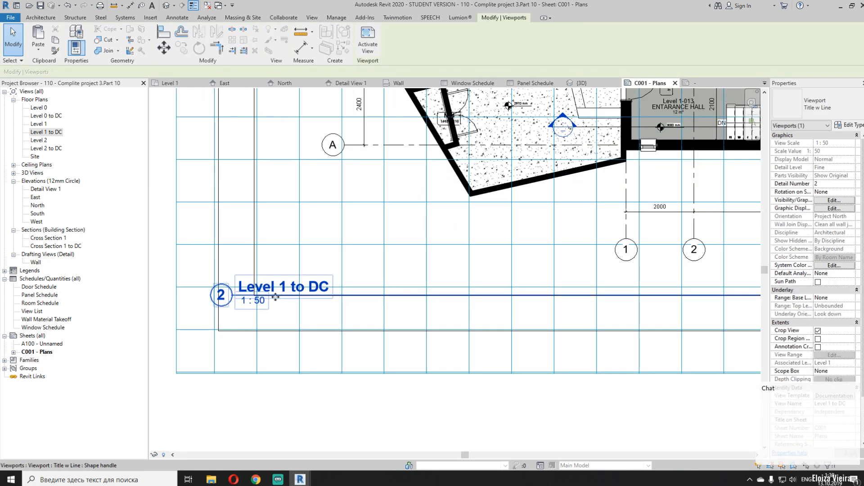
drag(278, 293, 371, 279)
scroll(371, 312, down, 5)
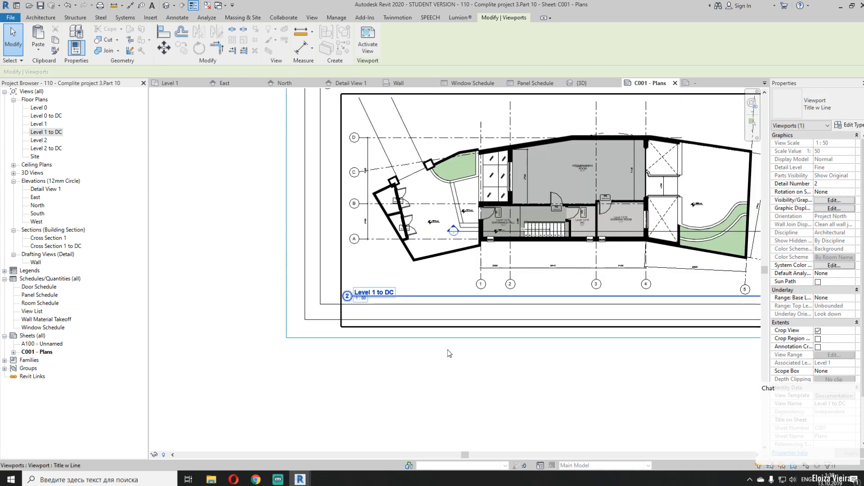
Shorten the Level 1 to DC title line so it ends before grid line 1
middle_drag(655, 304, 455, 305)
scroll(495, 304, up, 2)
click(552, 302)
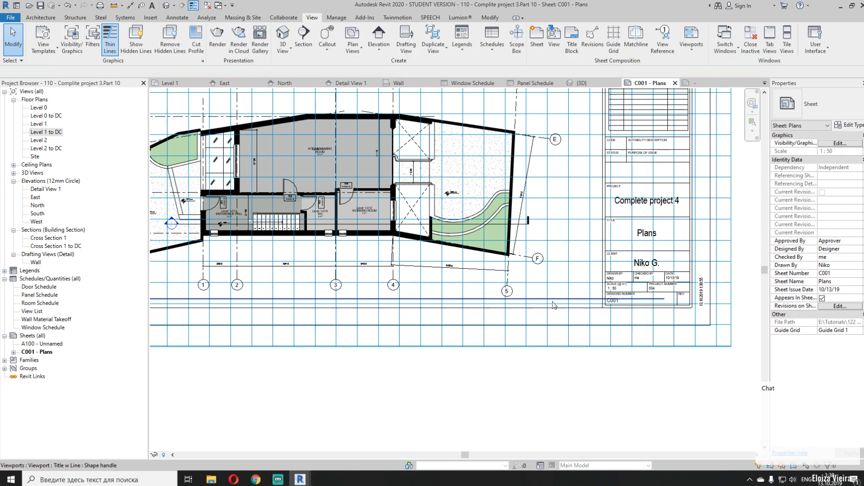
click(579, 298)
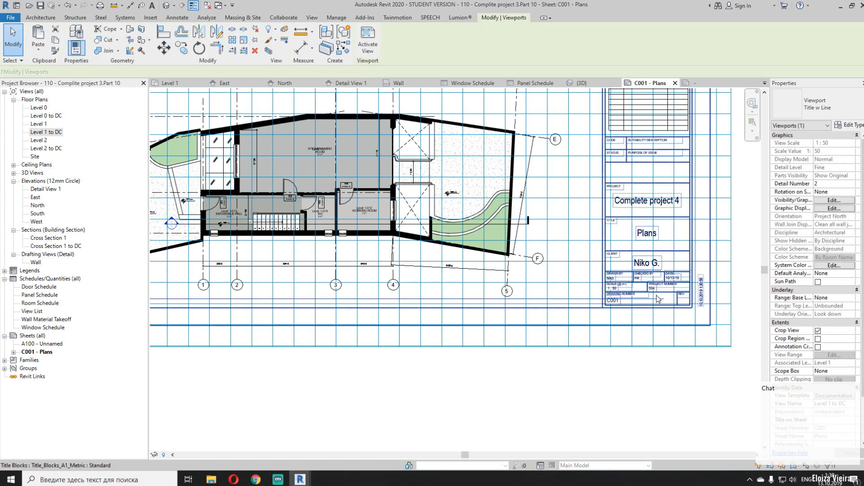
click(561, 300)
drag(561, 300, 199, 319)
middle_drag(316, 325, 624, 324)
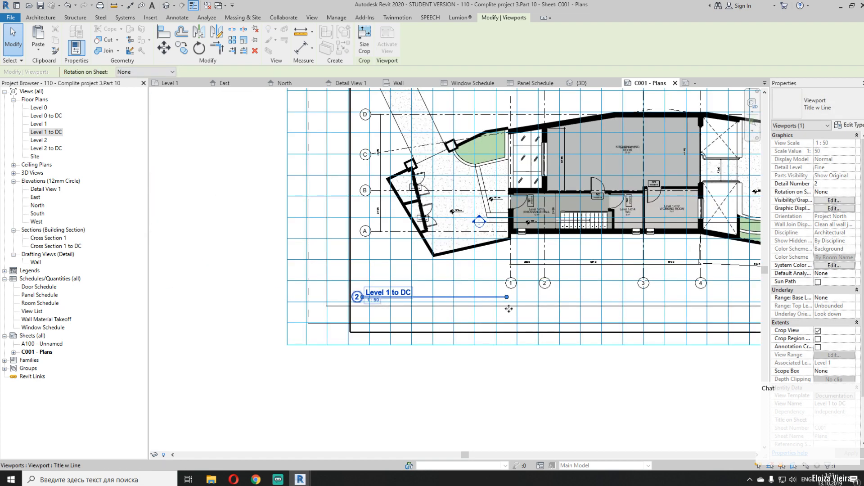
drag(508, 298, 397, 308)
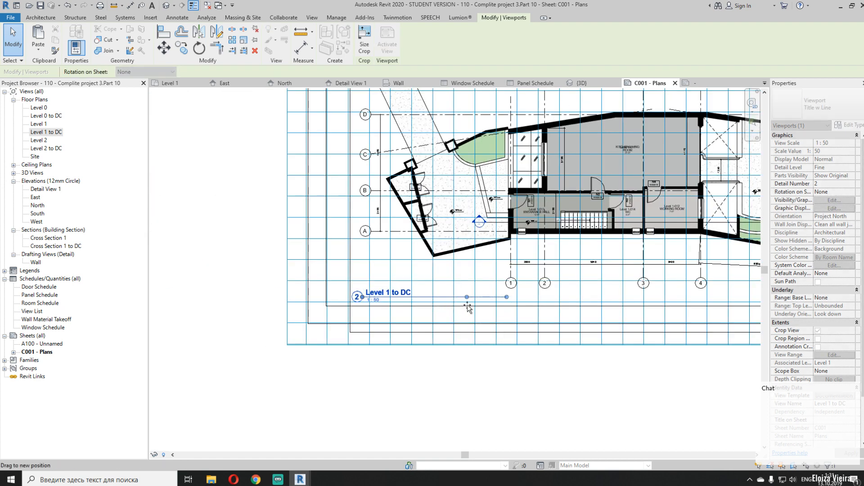
drag(467, 306, 467, 307)
click(472, 397)
Remove the guide grid from sheet C001 by setting its Guide Grid property to <None>
middle_drag(509, 389, 305, 374)
scroll(305, 374, down, 2)
middle_drag(432, 346, 526, 341)
click(614, 39)
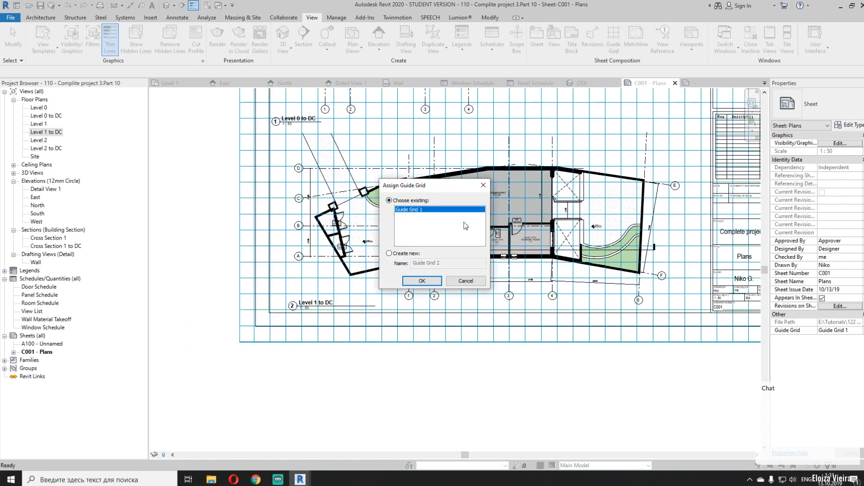
click(482, 187)
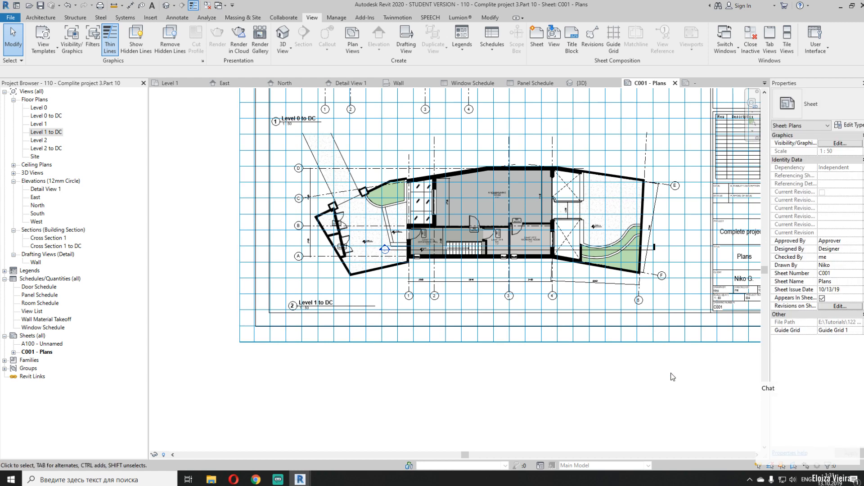
click(857, 331)
click(828, 339)
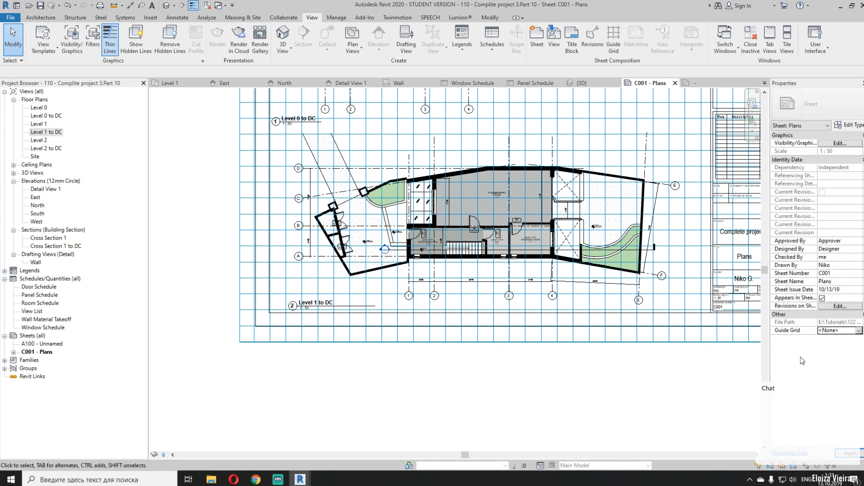
scroll(568, 368, down, 4)
middle_drag(605, 364, 517, 388)
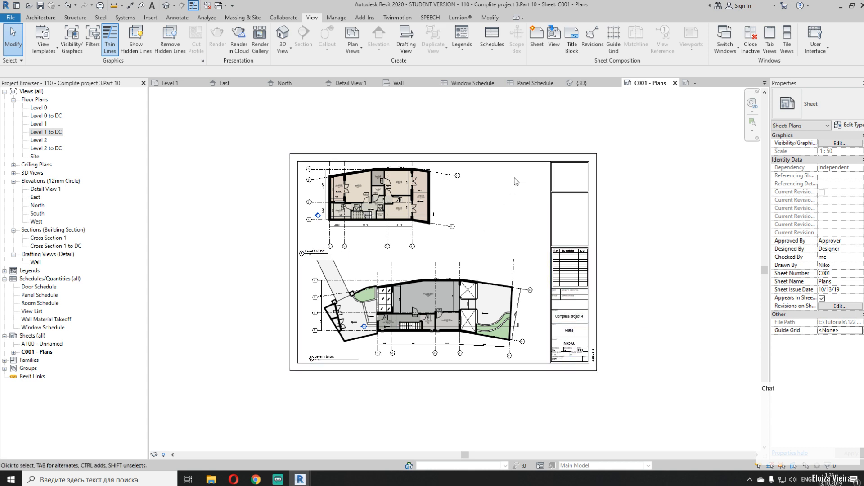
Place the Room Schedule on sheet C001 - Plans in the upper-right corner of the drawing area, beside the title block
scroll(522, 193, up, 1)
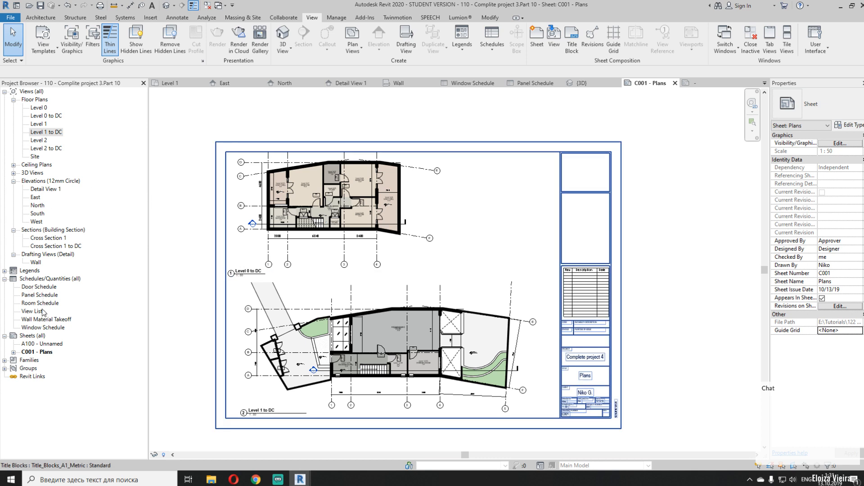
click(54, 303)
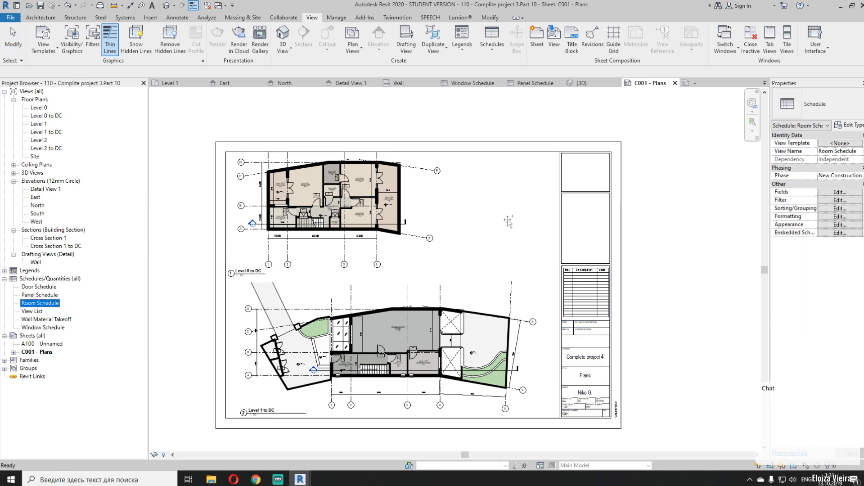
drag(508, 220, 508, 224)
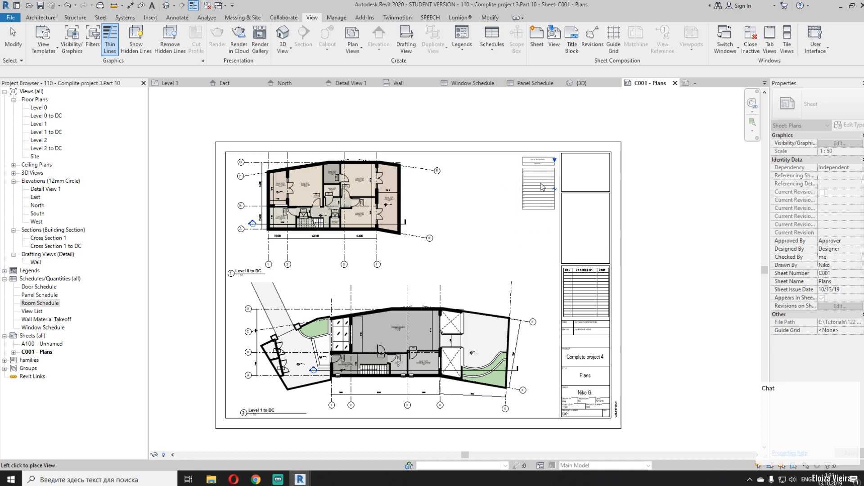
click(542, 188)
scroll(634, 169, up, 3)
key(Escape)
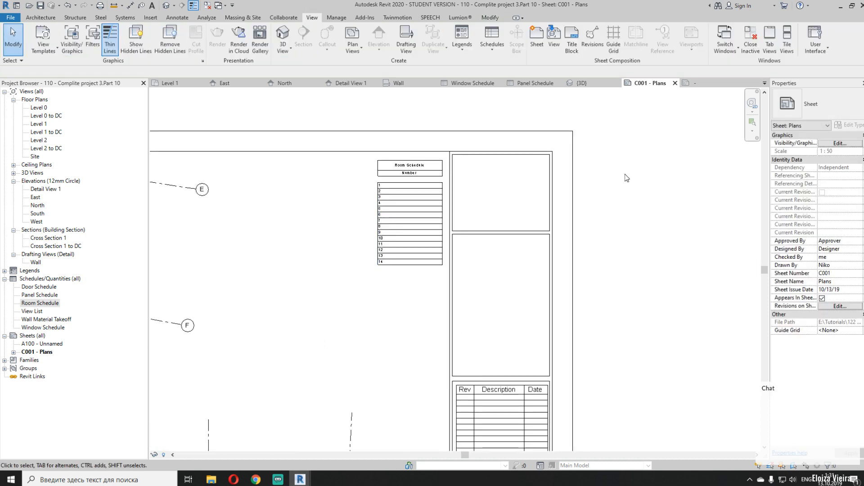
scroll(450, 212, up, 3)
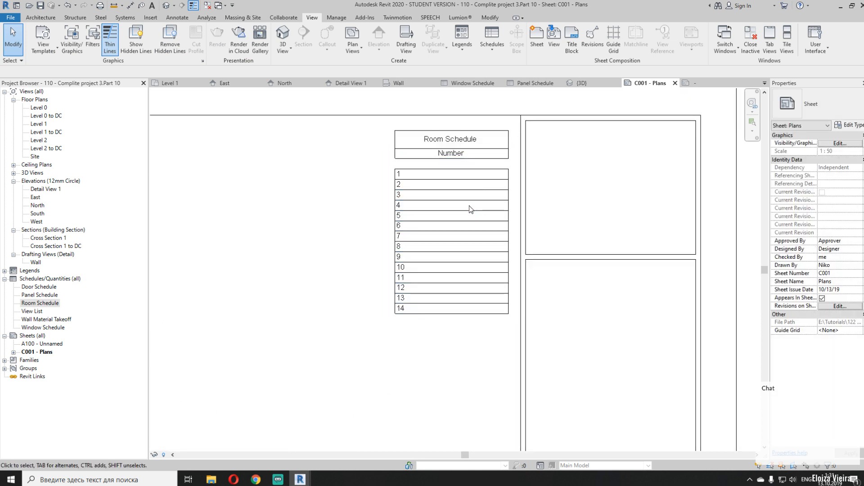
Open the Room Schedule and add the Name field to its scheduled fields, ahead of Number
click(40, 303)
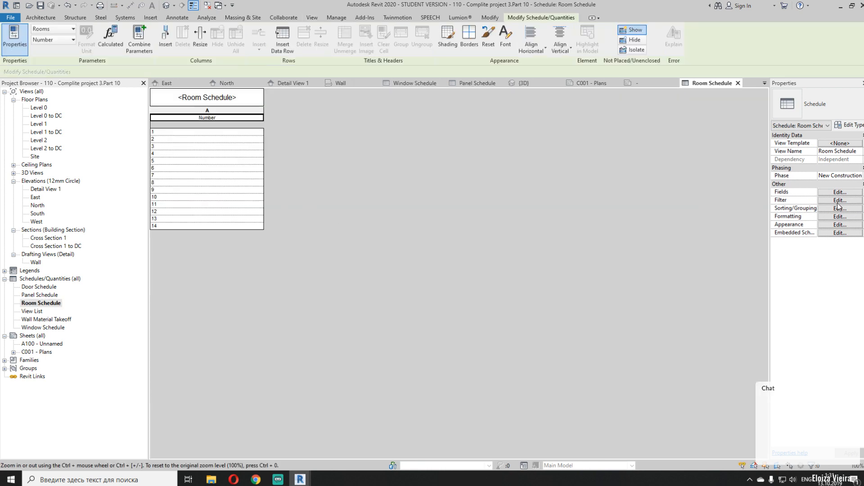
click(835, 192)
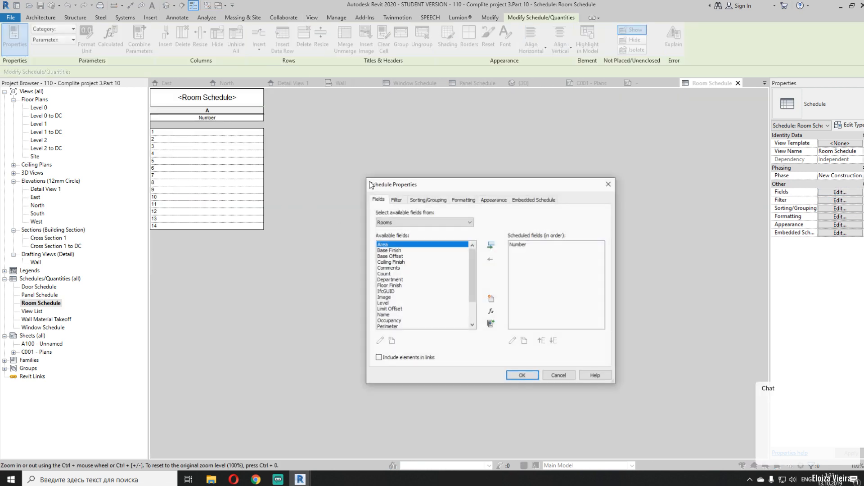
drag(474, 259, 470, 279)
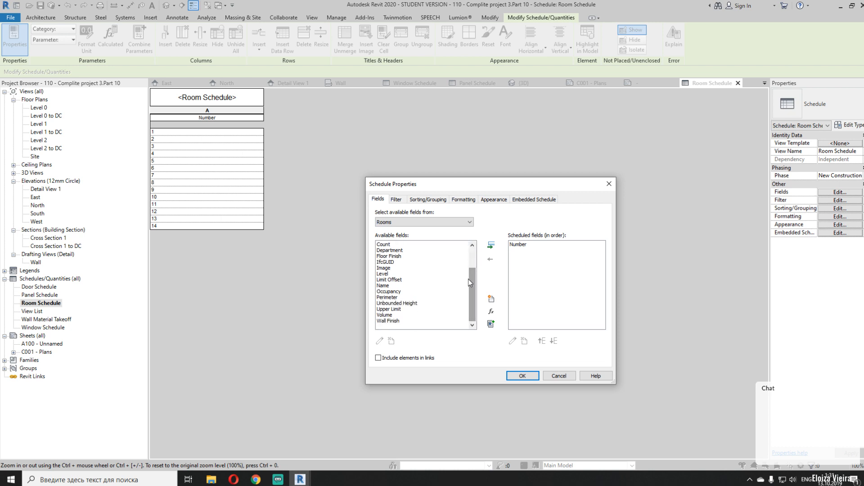
scroll(427, 278, up, 2)
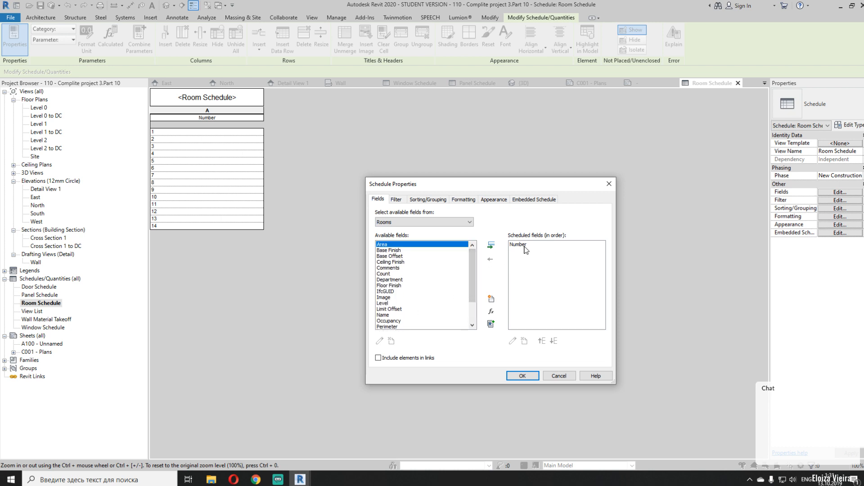
drag(474, 266, 477, 275)
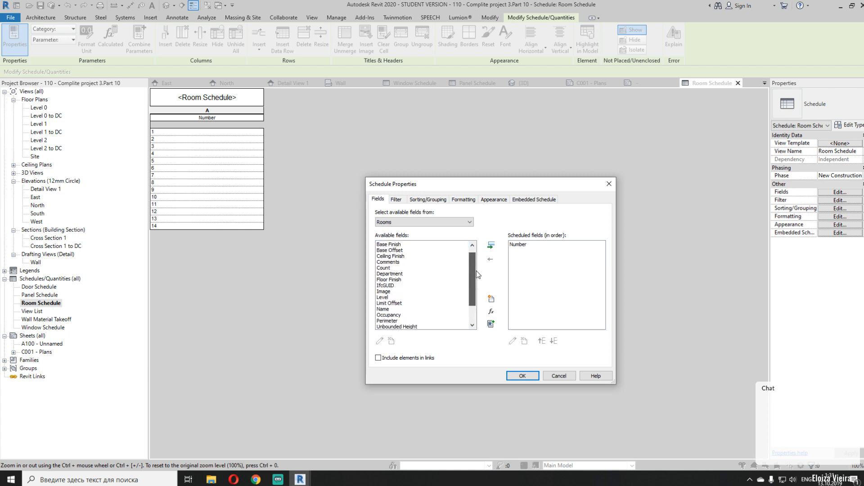
click(387, 309)
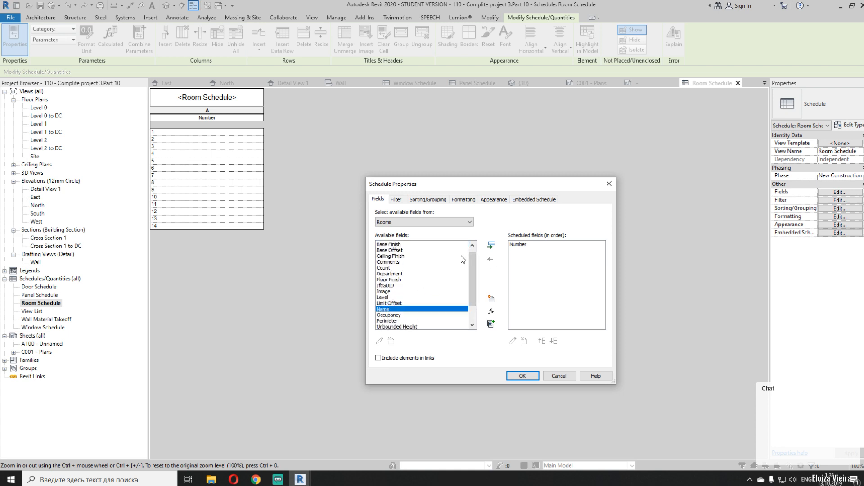
click(491, 246)
click(542, 341)
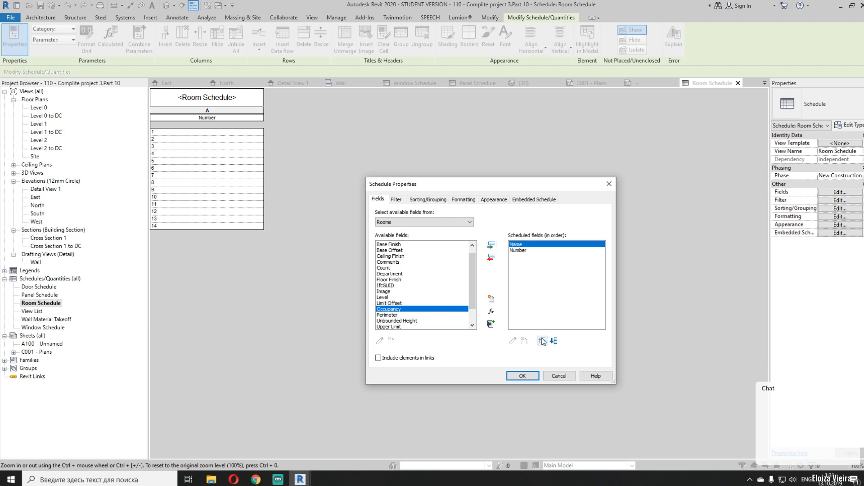
Add the Area field to the room schedule and order it after Number
drag(473, 269, 473, 280)
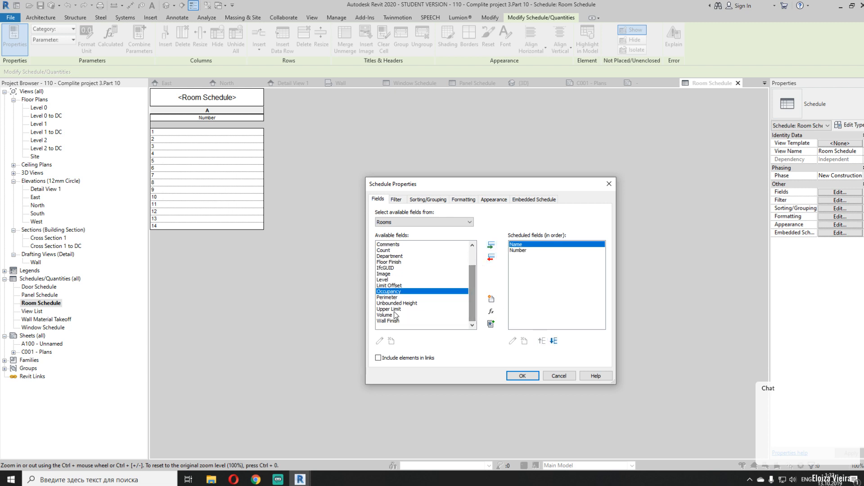
scroll(415, 282, up, 2)
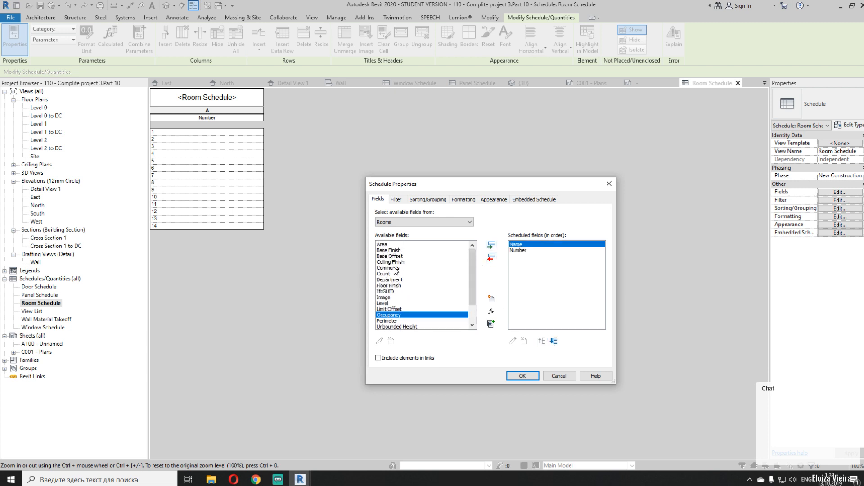
click(435, 246)
click(491, 246)
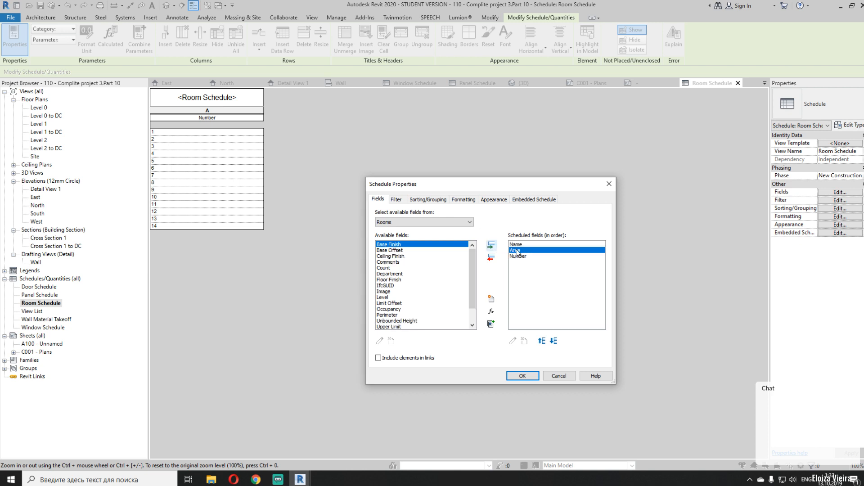
click(554, 341)
Sort the room schedule by Name, turn off Itemize every instance and apply the schedule properties
click(415, 200)
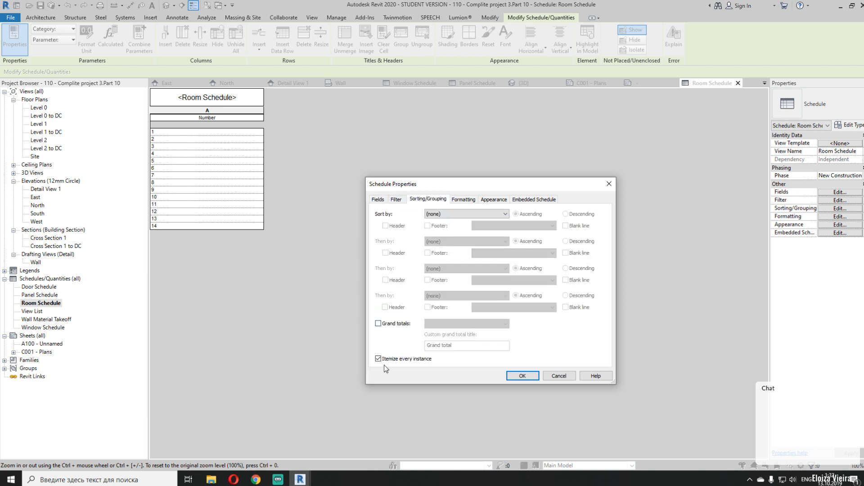
click(435, 214)
click(444, 232)
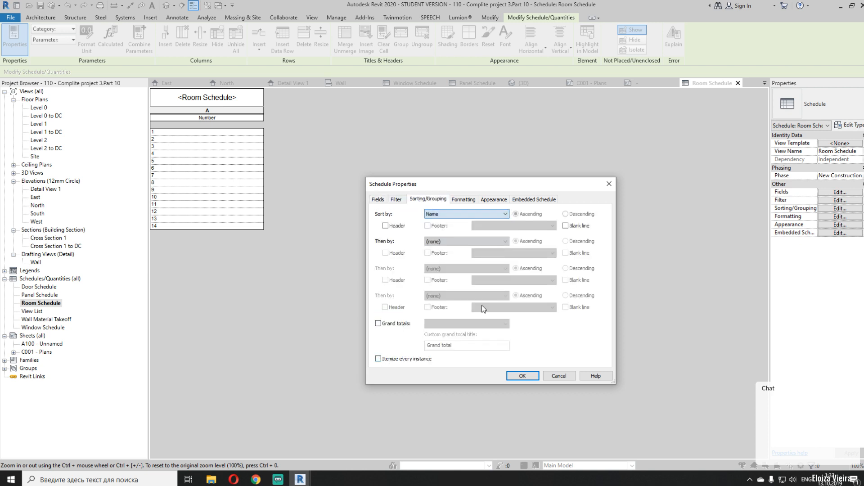
click(378, 358)
click(522, 376)
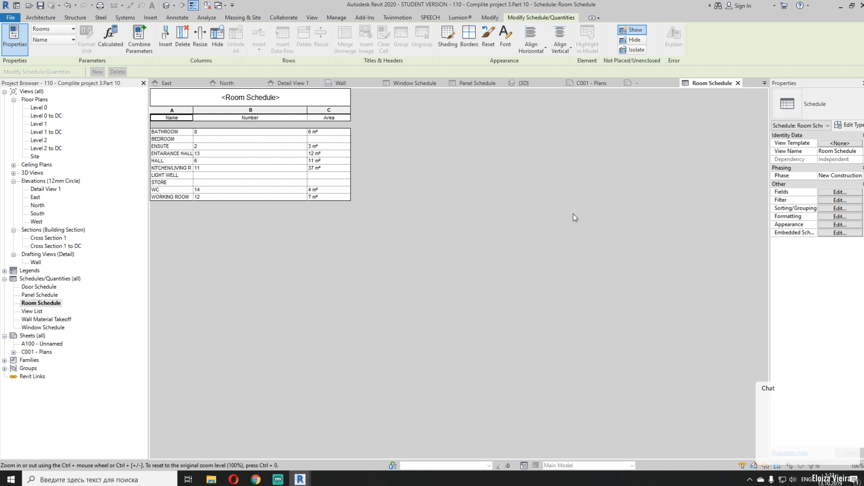
Turn on Itemize every instance and Grand totals with title, count, and totals for the room schedule
click(829, 208)
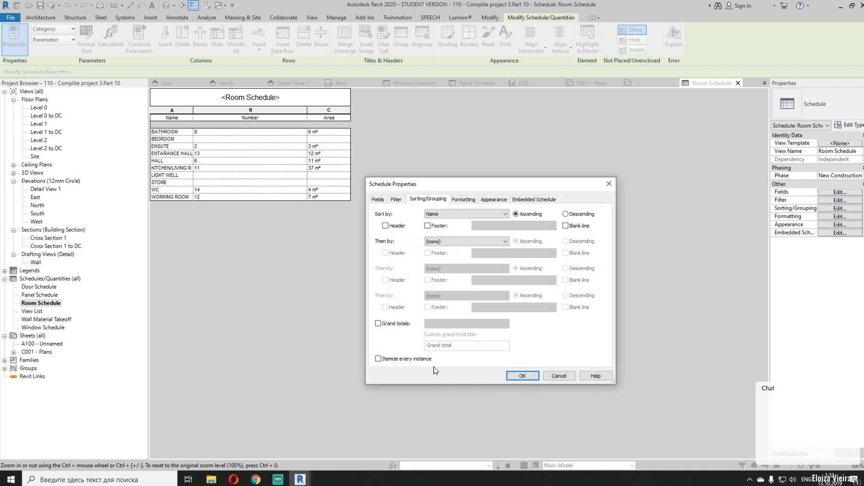
click(387, 323)
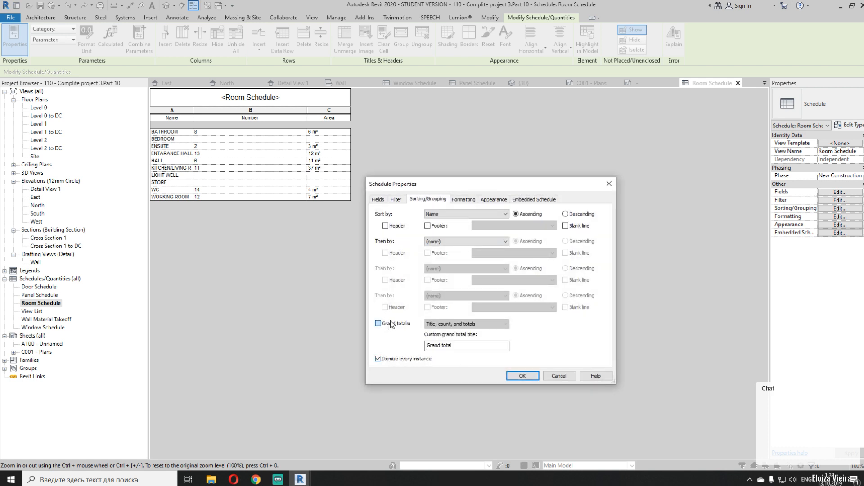
click(522, 375)
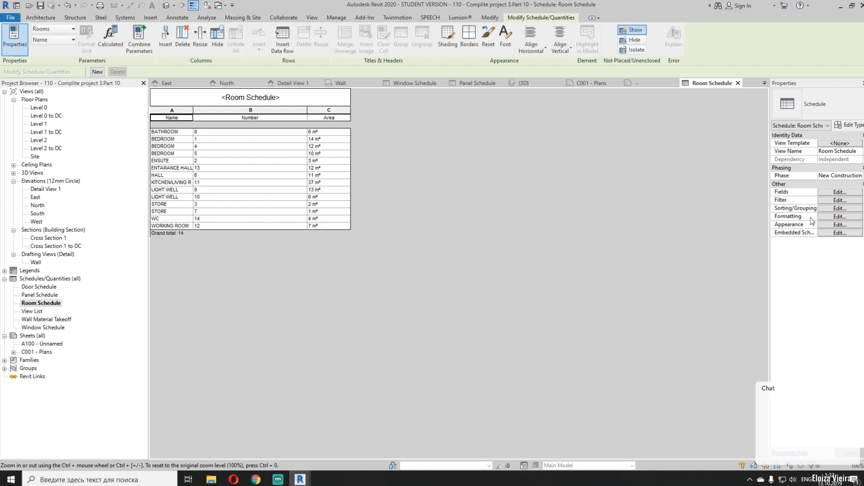
Set the room schedule's Area field to Calculate totals
click(833, 201)
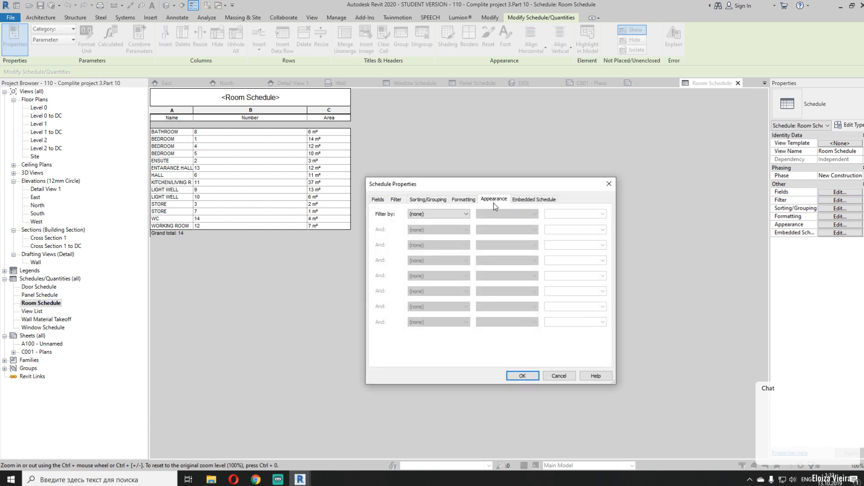
click(467, 200)
click(397, 232)
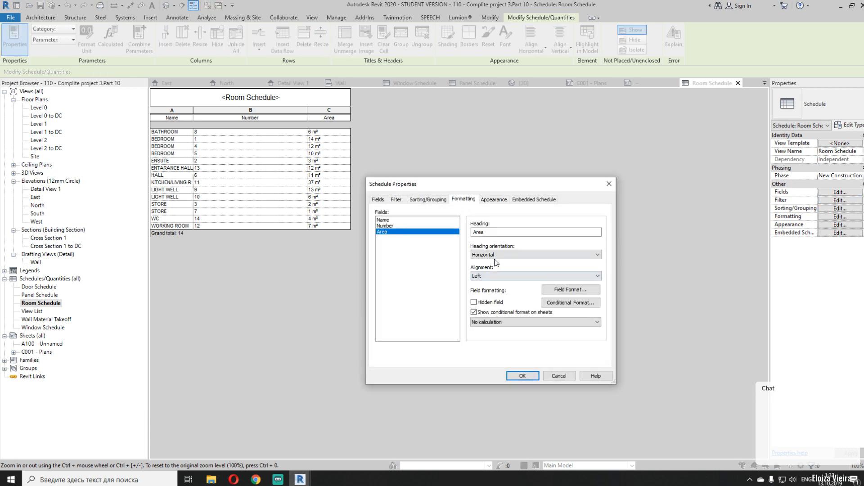
click(493, 321)
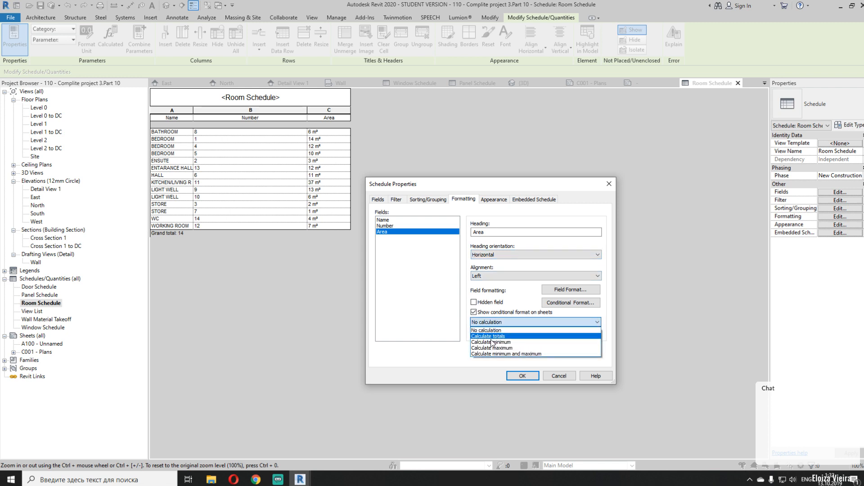
click(493, 337)
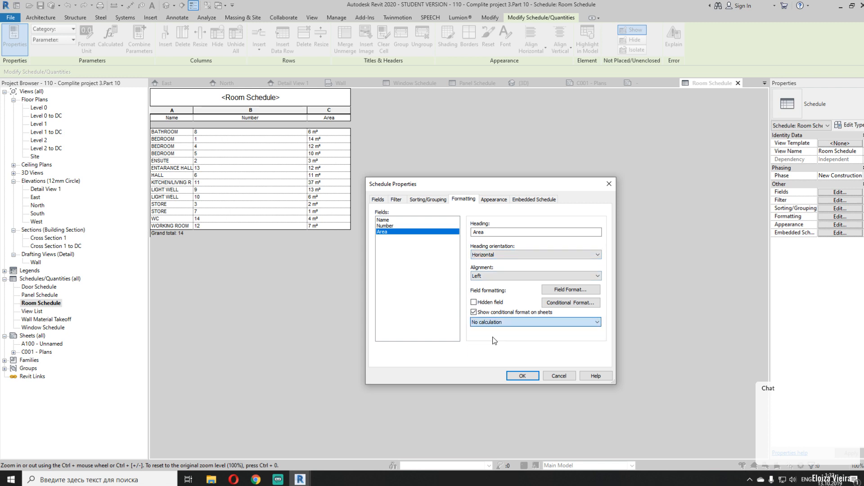
click(522, 375)
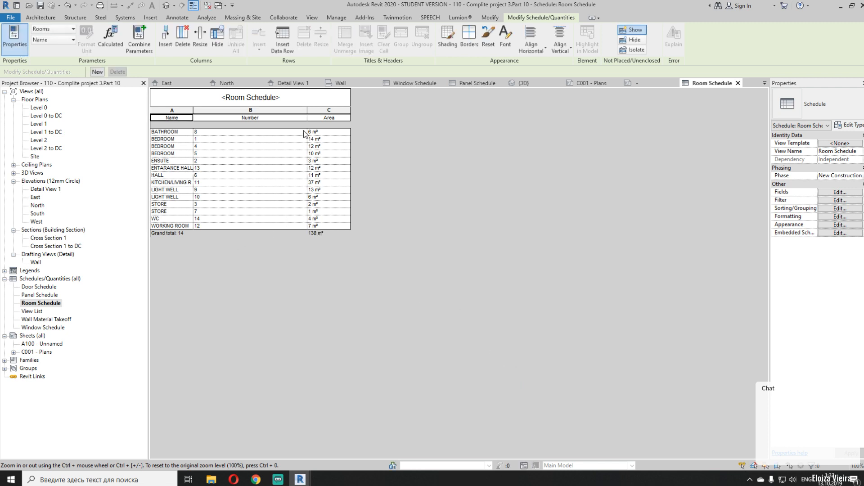
Narrow the Number column of the room schedule and return to sheet C001 - Plans
drag(307, 110, 233, 115)
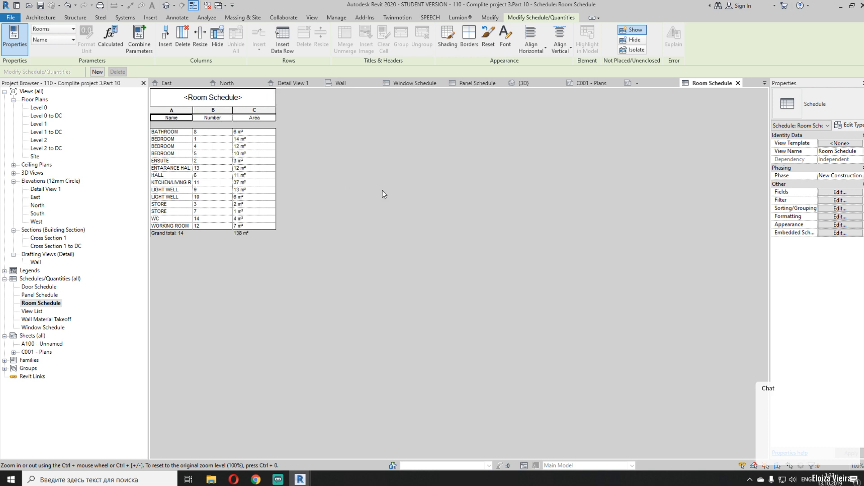
click(636, 85)
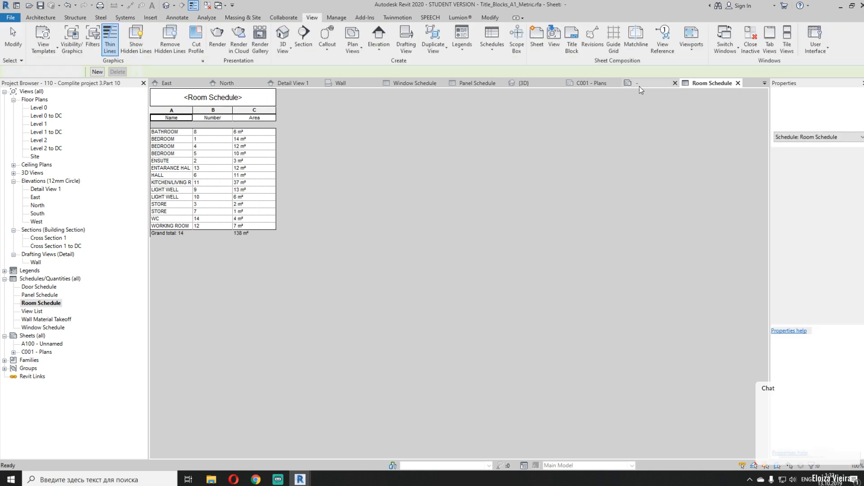
scroll(439, 237, down, 2)
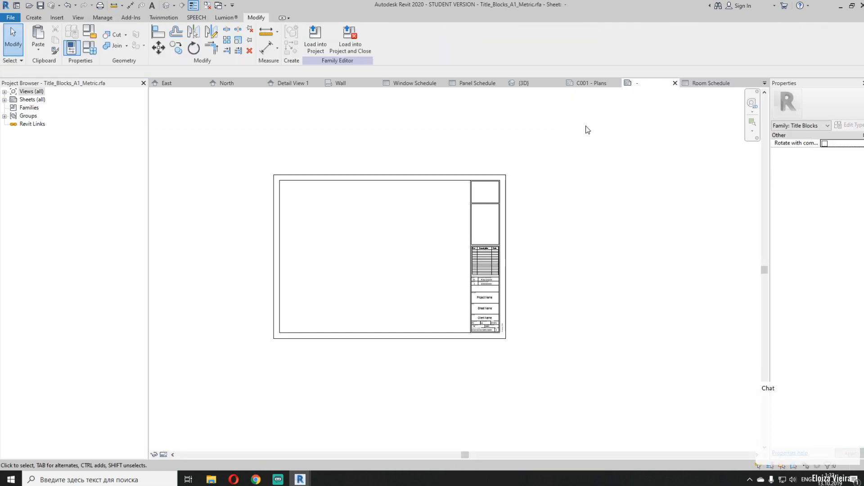
click(593, 83)
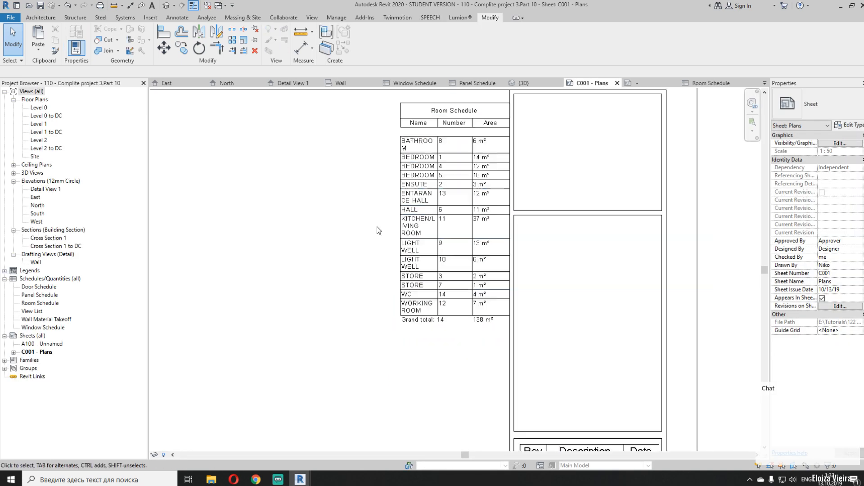
Shift the Room Schedule on the sheet to the left so it clears the title block border
scroll(376, 226, down, 2)
click(437, 171)
drag(437, 172, 433, 174)
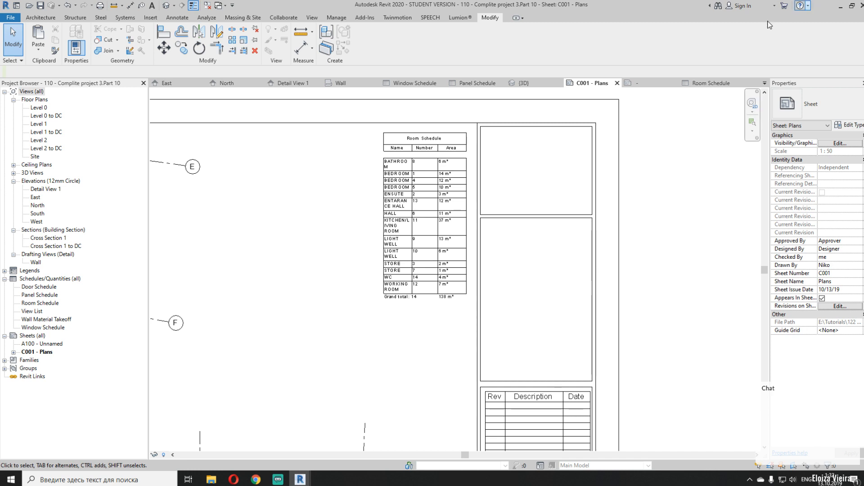
Place the Door Schedule on sheet C001 - Plans directly below the Room Schedule
click(53, 305)
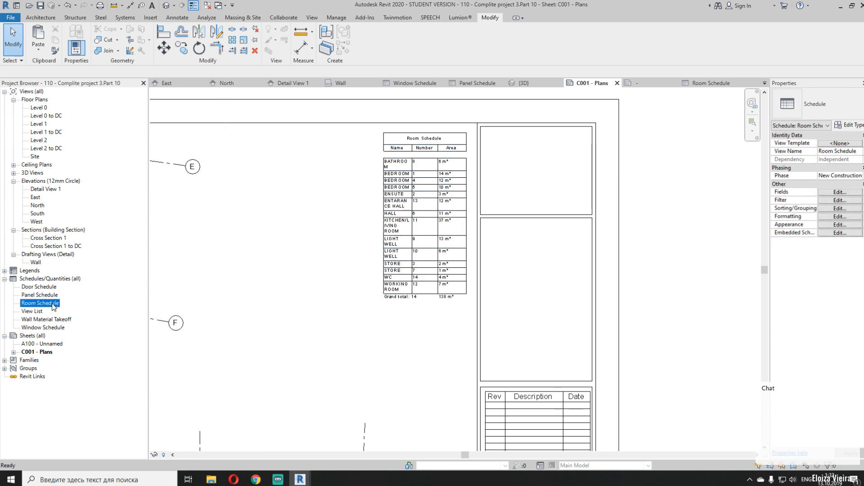
click(51, 287)
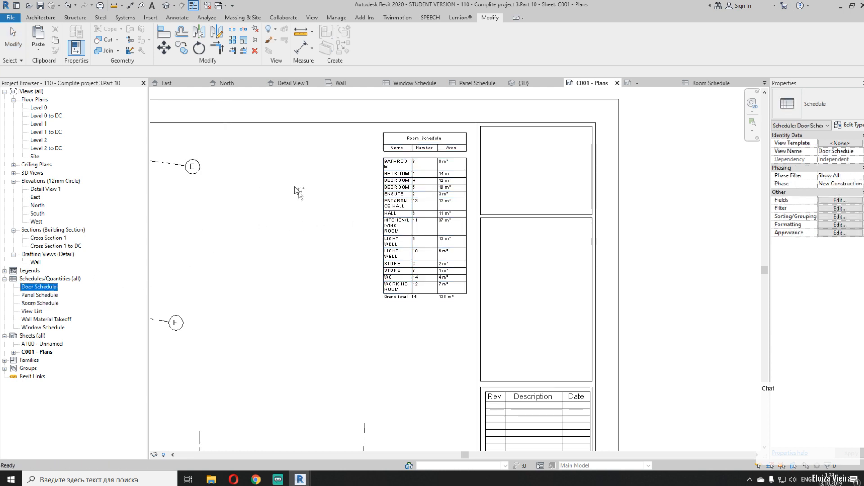
drag(296, 187, 296, 188)
click(388, 380)
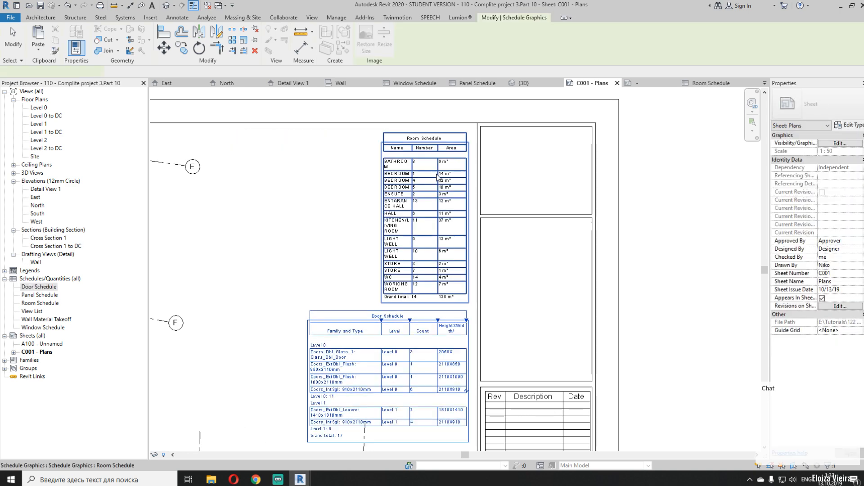
Move the Room Schedule further left on the sheet, into the space beside the Level 0 to DC plan
click(437, 177)
drag(407, 135, 281, 137)
scroll(314, 208, down, 2)
middle_drag(314, 209, 368, 112)
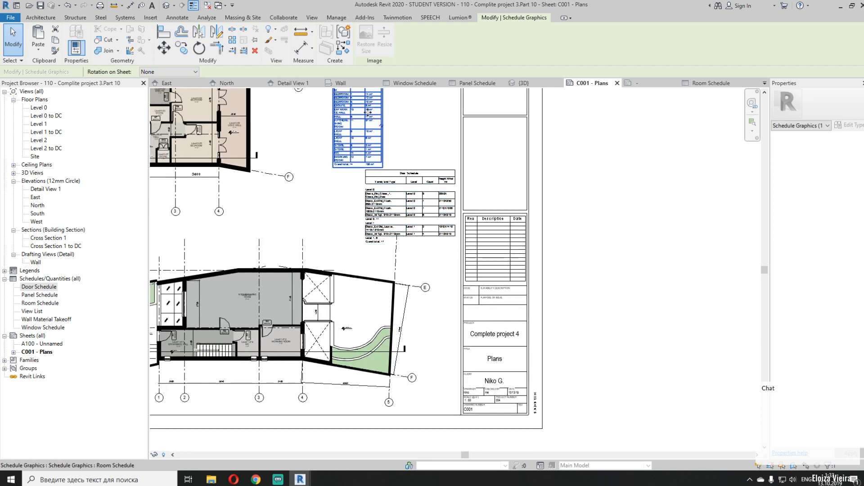
Move the Room Schedule to the sheet's lower corner, fitting it directly against the title block beside the Level 1 to DC plan
drag(368, 112, 437, 360)
scroll(448, 421, up, 3)
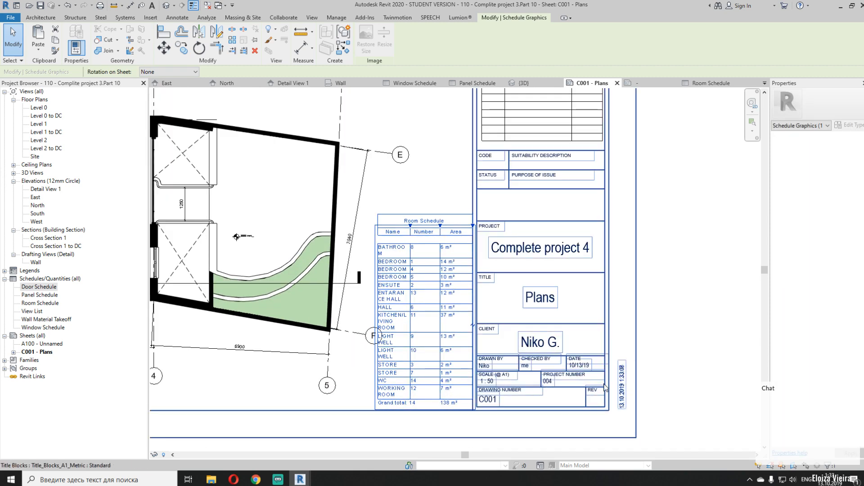
key(Left)
key(Left)
key(Left)
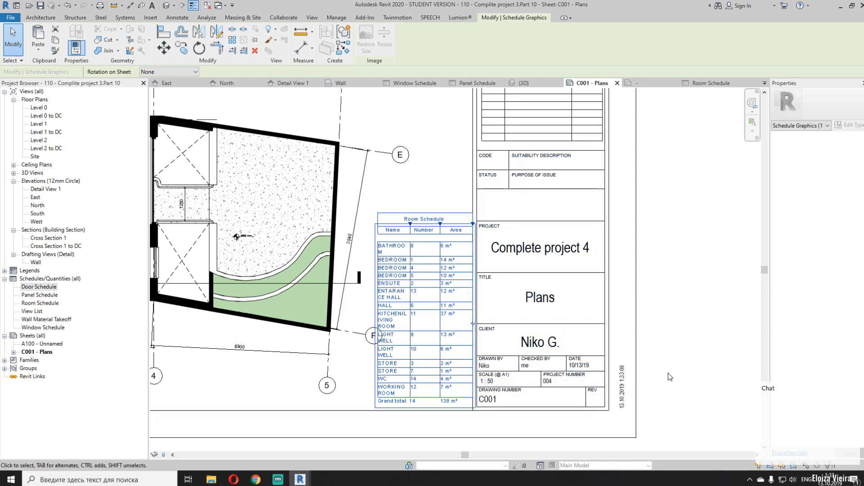
key(Left)
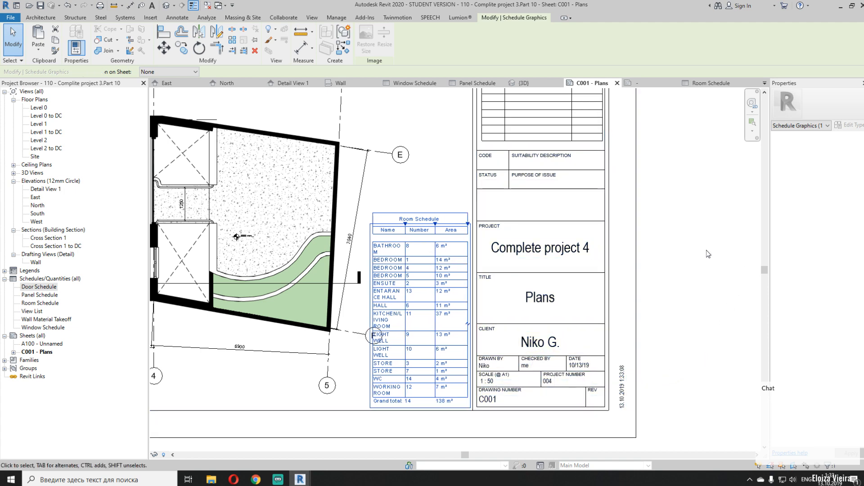
key(Right)
key(Right)
key(Right)
key(Right)
click(709, 260)
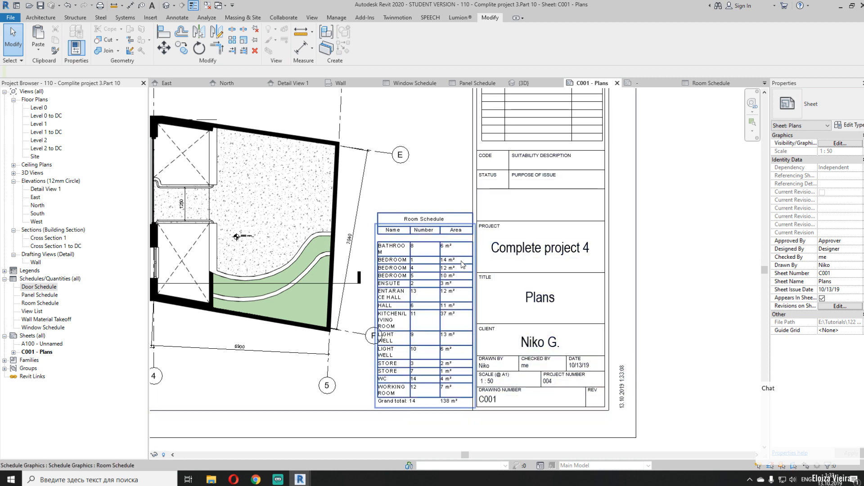
Nudge the Level 1 to DC viewport slightly left on the sheet to clear space beside the Room Schedule
scroll(243, 368, down, 2)
middle_drag(244, 368, 447, 318)
click(447, 319)
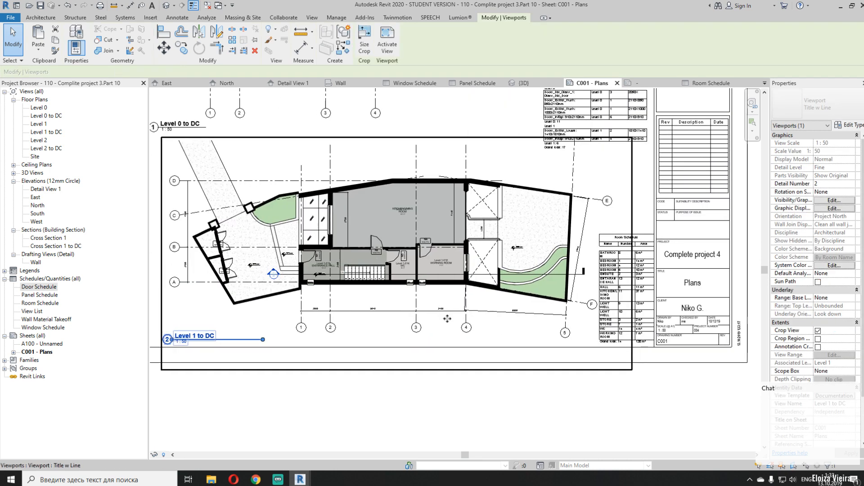
key(Left)
key(Left)
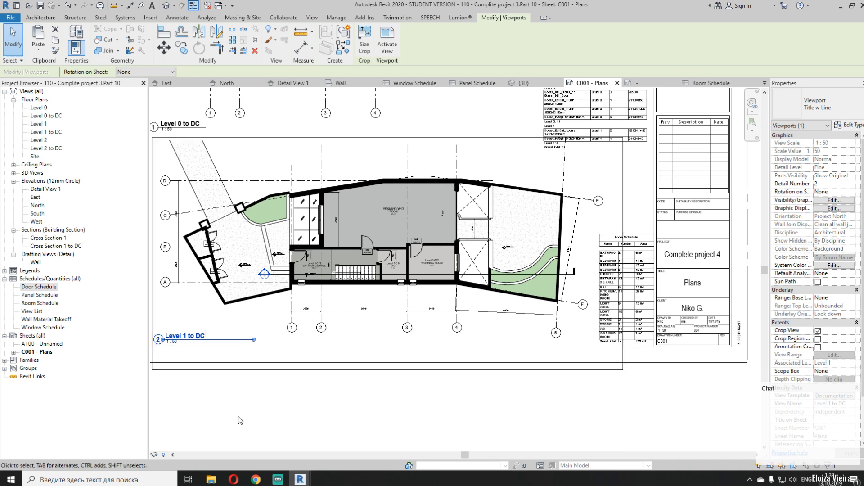
middle_drag(240, 420, 337, 404)
click(339, 399)
scroll(594, 407, down, 2)
middle_drag(594, 407, 406, 455)
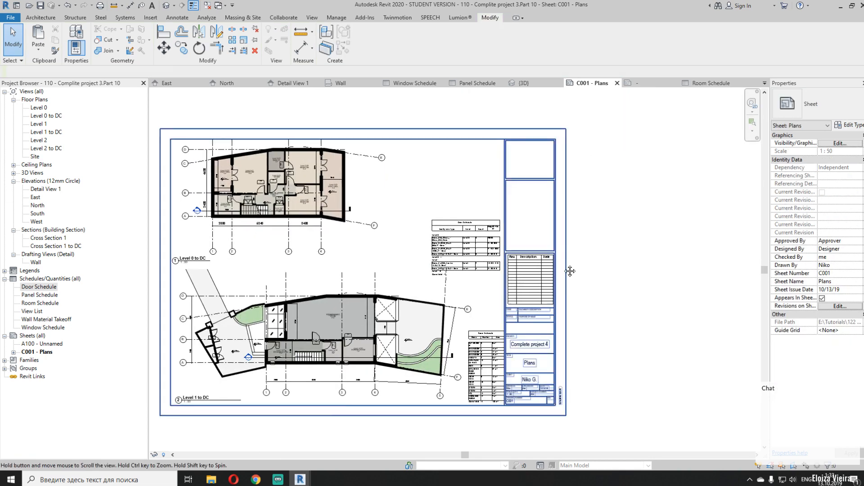
Move the Door Schedule up into the sheet's upper corner, directly against the title block
middle_drag(569, 270, 561, 336)
scroll(518, 270, up, 2)
drag(444, 310, 433, 189)
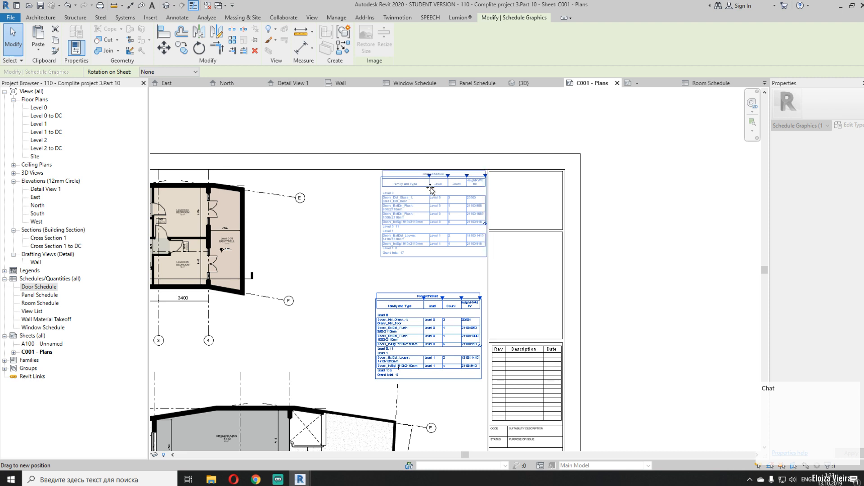
click(593, 221)
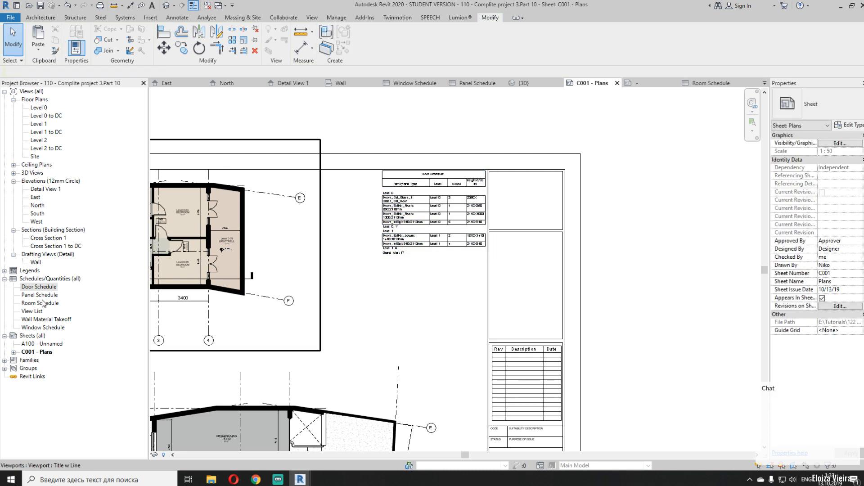
Place the Panel Schedule on the sheet immediately left of the Door Schedule, with their tops aligned
drag(43, 295, 264, 294)
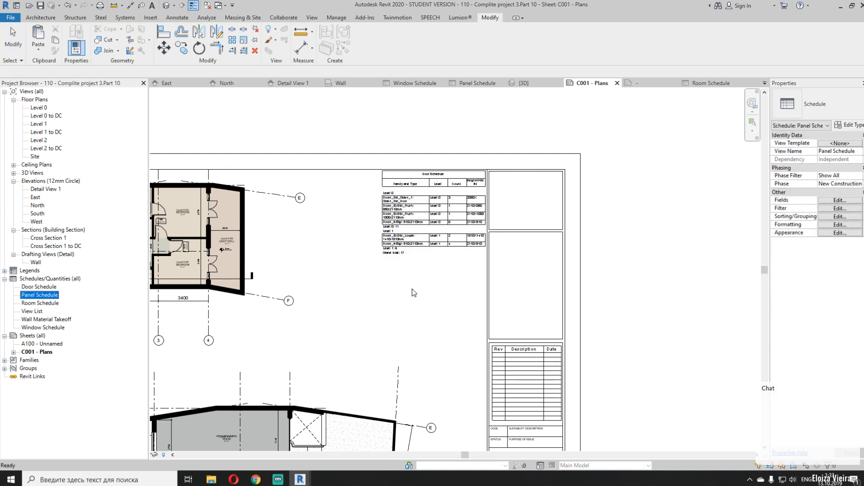
drag(414, 292, 413, 288)
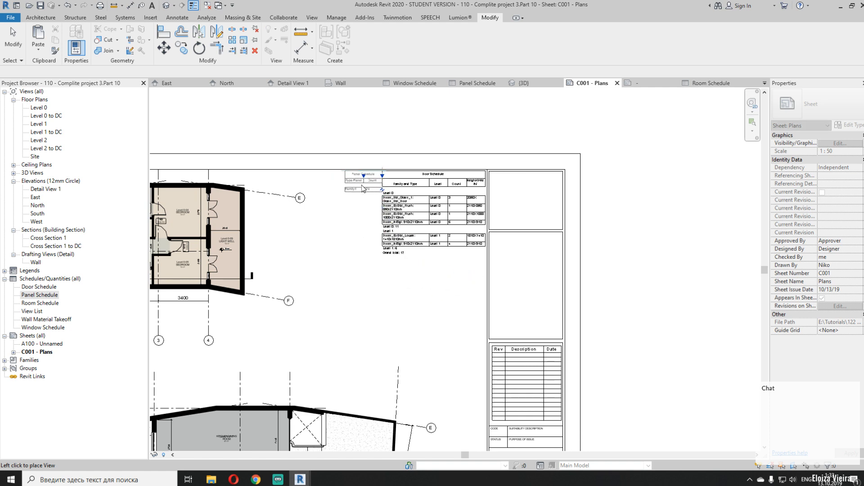
click(360, 188)
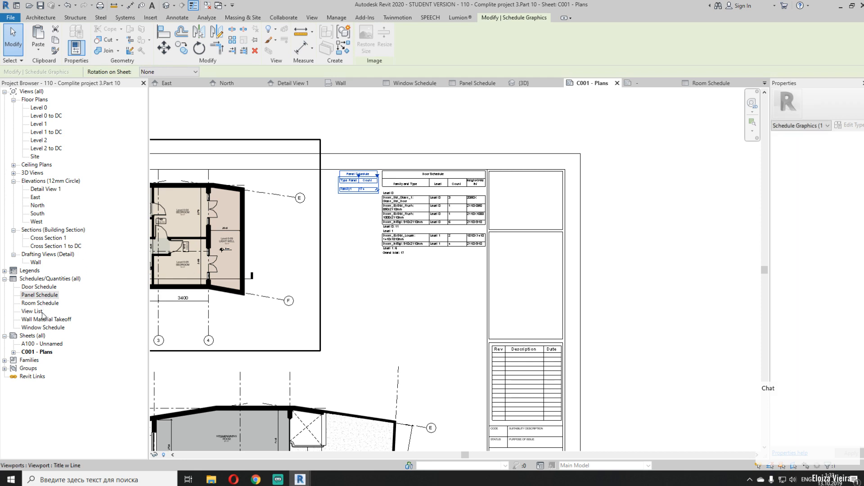
Place the Window Schedule directly below the Door Schedule, aligned with its right edge
click(44, 328)
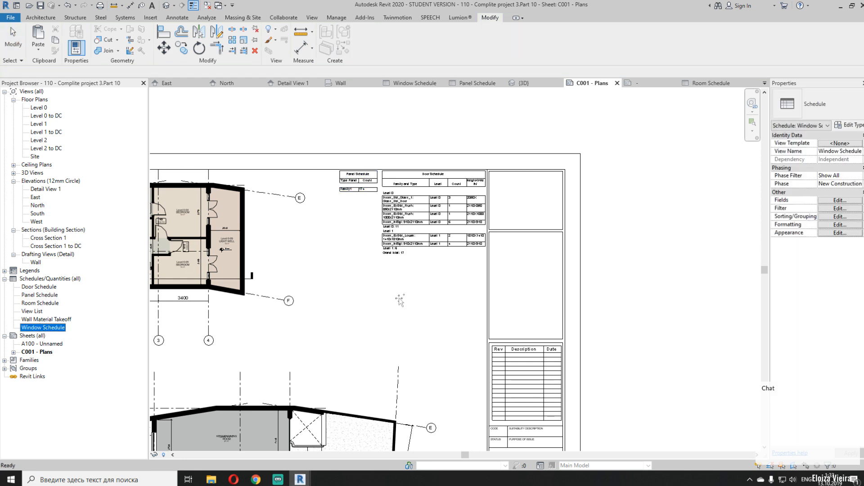
drag(400, 300, 392, 292)
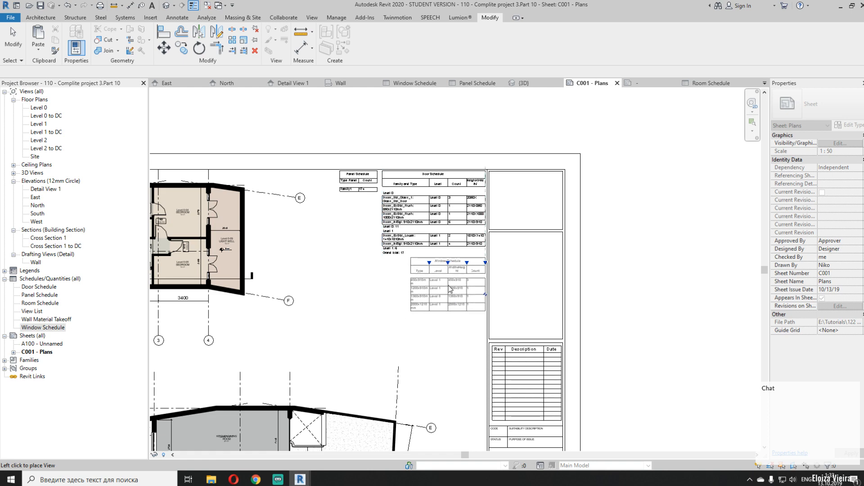
click(448, 286)
click(456, 327)
Narrow the Window Schedule's Count column and shift the schedule back against the title block
scroll(455, 327, up, 2)
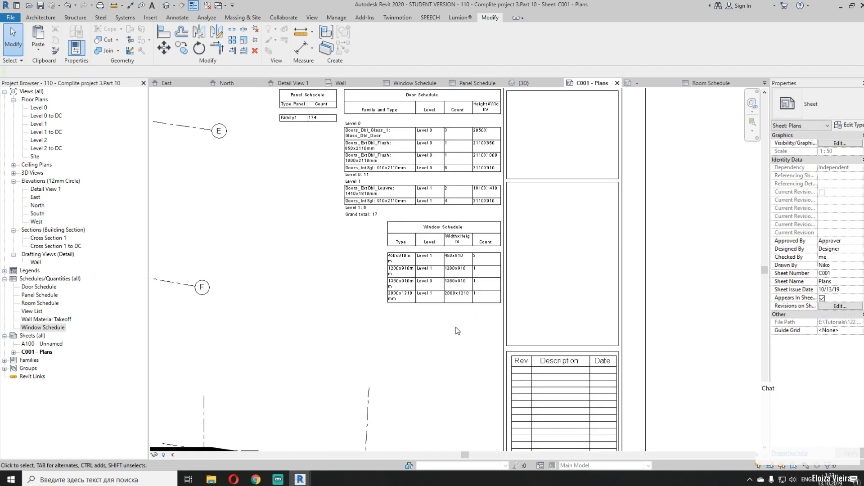
scroll(456, 312, up, 1)
click(499, 236)
scroll(492, 190, up, 2)
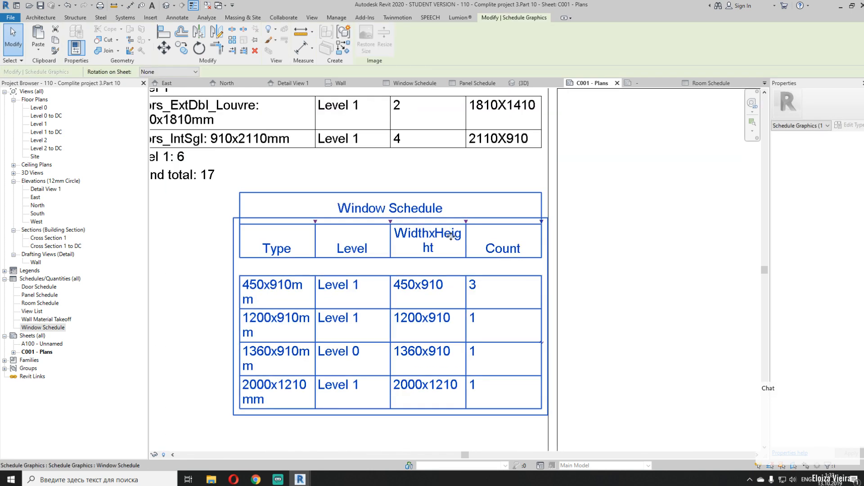
mouse_move(466, 221)
mouse_down()
mouse_move(490, 218)
mouse_move(460, 223)
mouse_move(467, 224)
mouse_up()
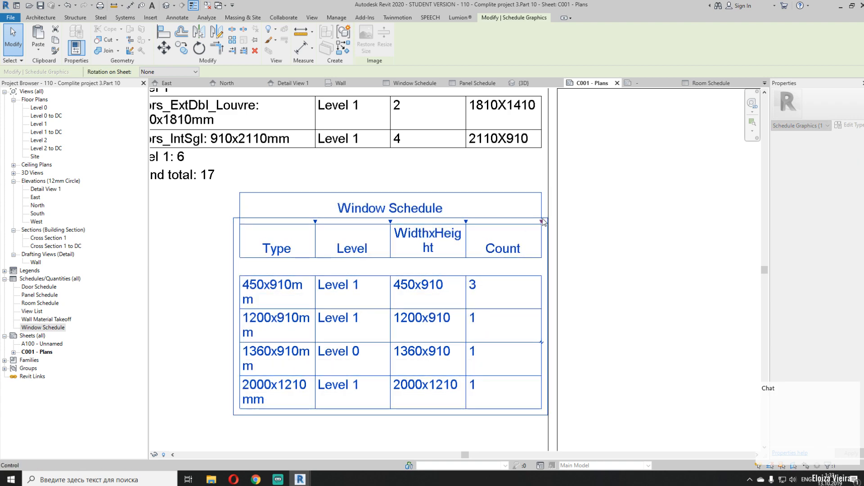
drag(542, 221, 507, 224)
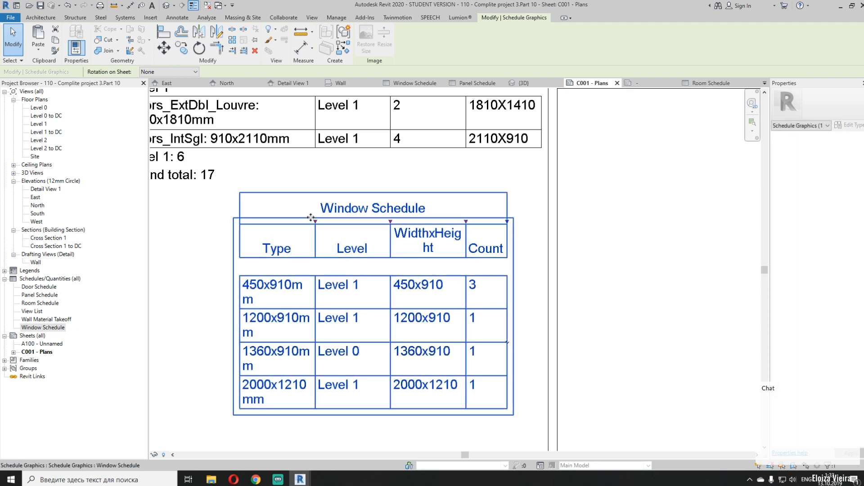
drag(299, 223, 334, 224)
scroll(456, 225, down, 1)
scroll(456, 224, down, 3)
middle_drag(697, 186, 636, 257)
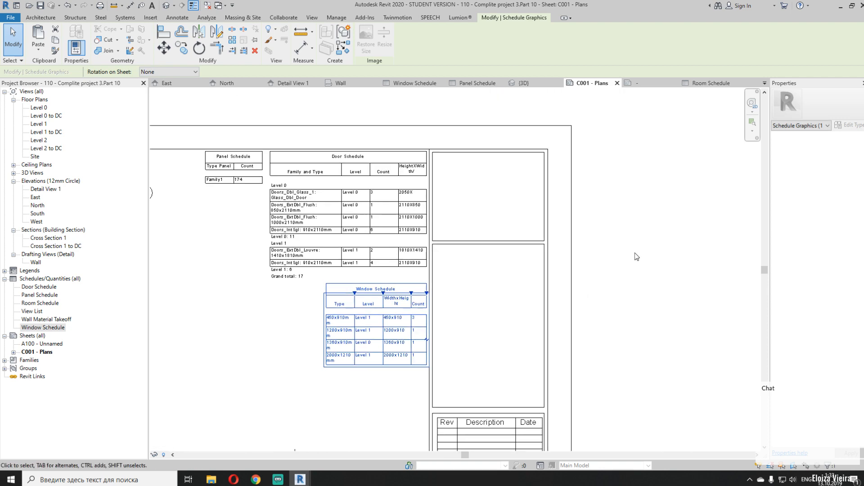
click(636, 256)
Narrow the Door Schedule's Count column and shift the schedule back against the title block
scroll(324, 161, up, 2)
click(440, 193)
scroll(463, 175, up, 2)
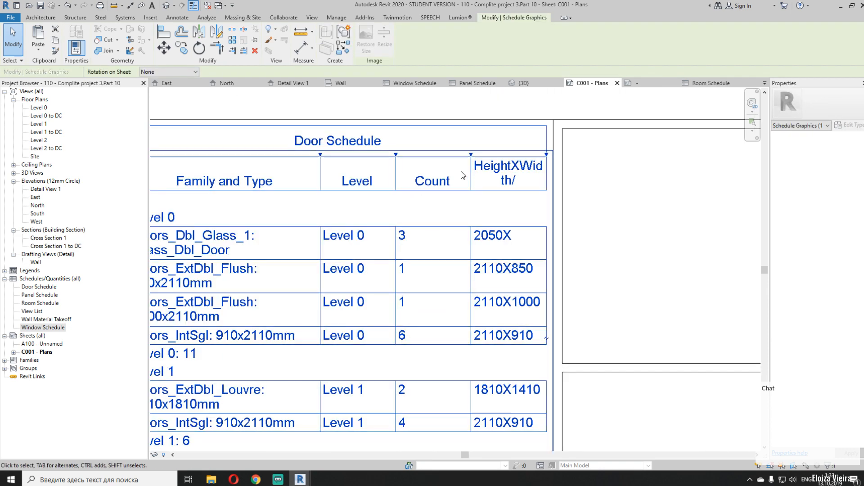
drag(470, 155, 437, 163)
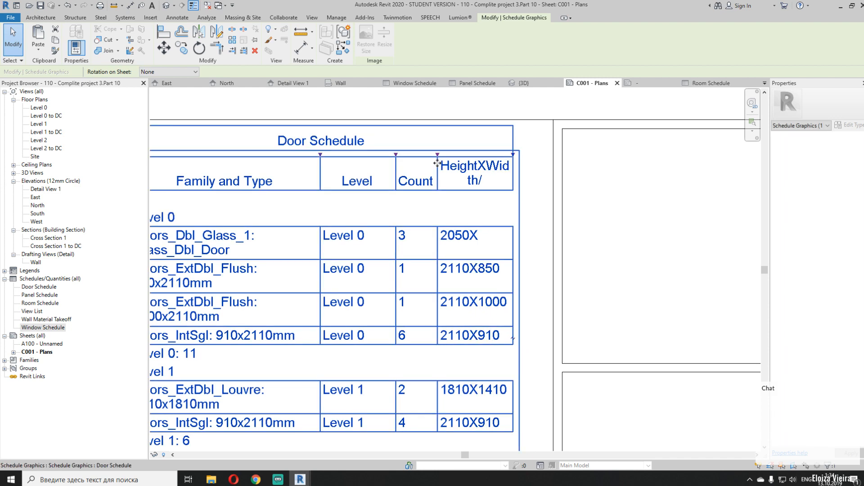
drag(416, 191, 440, 189)
scroll(436, 141, down, 3)
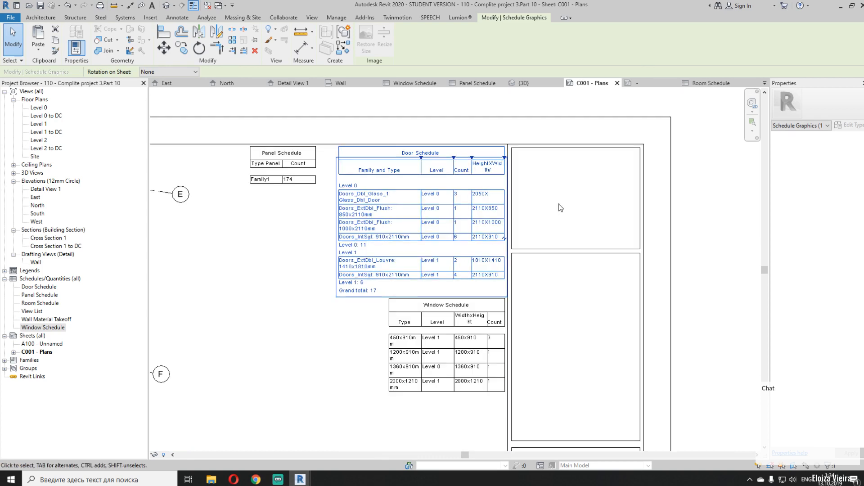
click(687, 237)
Try placing the Wall Material Takeoff beside the sheet and undo its placement
scroll(593, 293, up, 2)
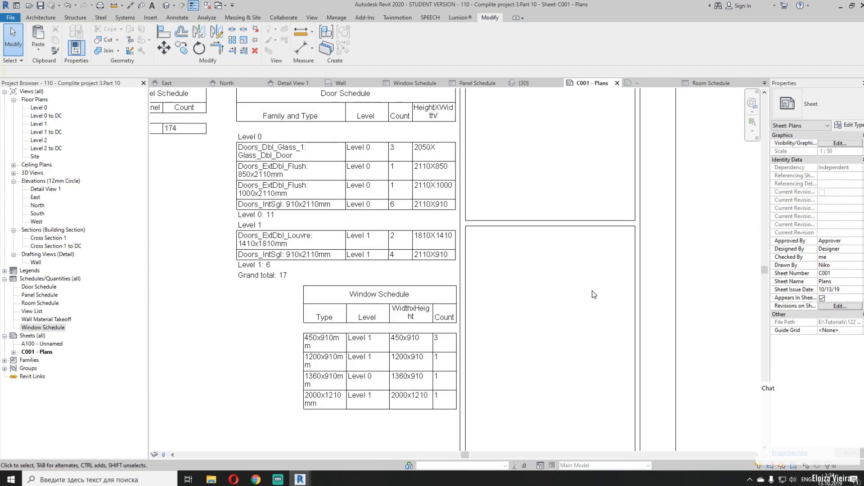
middle_drag(463, 337, 463, 195)
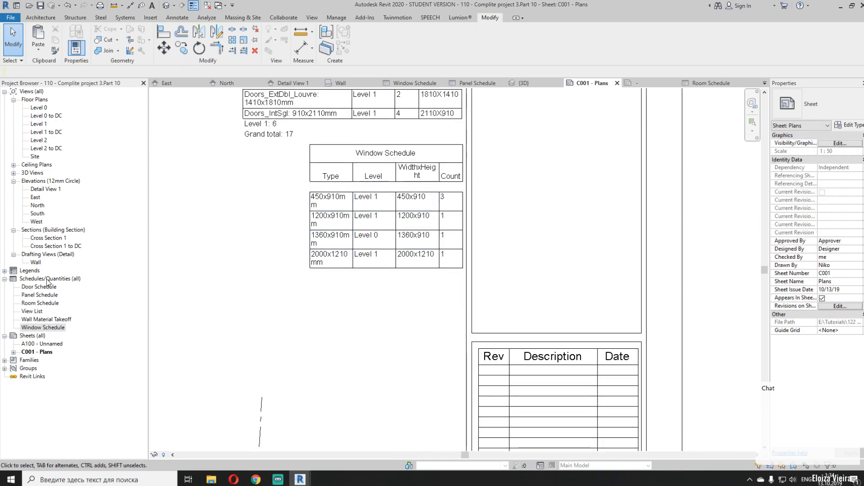
click(41, 320)
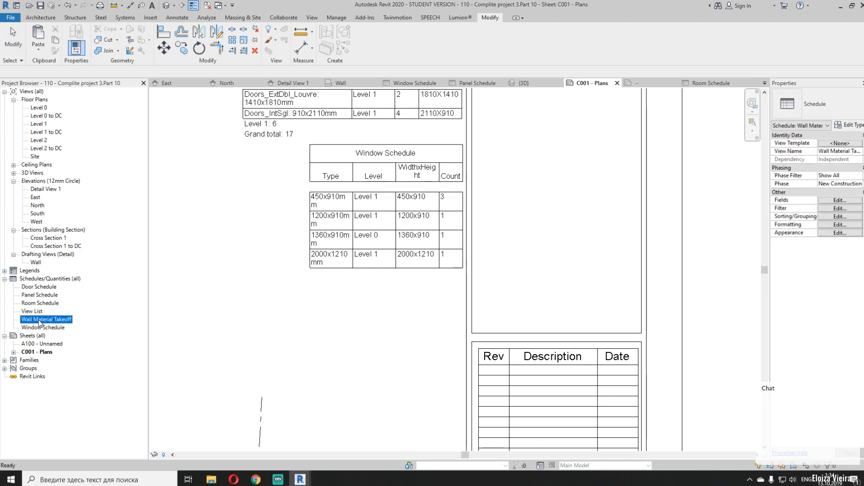
drag(278, 321, 277, 321)
scroll(333, 277, down, 5)
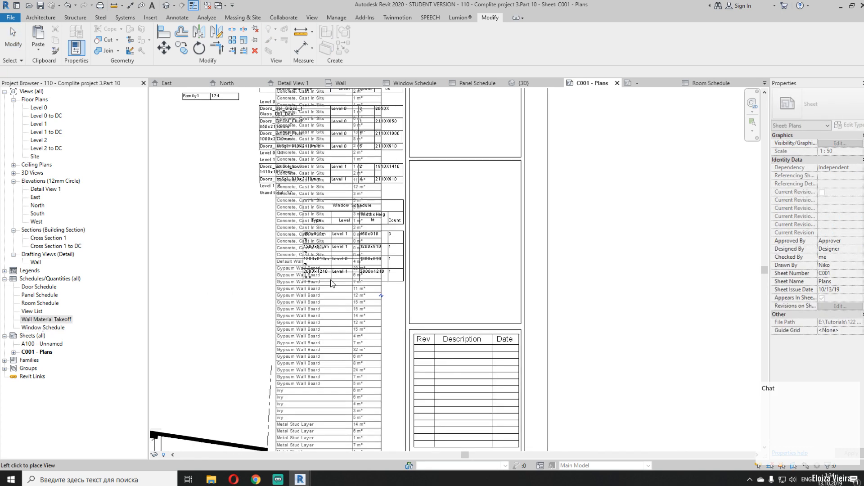
scroll(522, 230, down, 3)
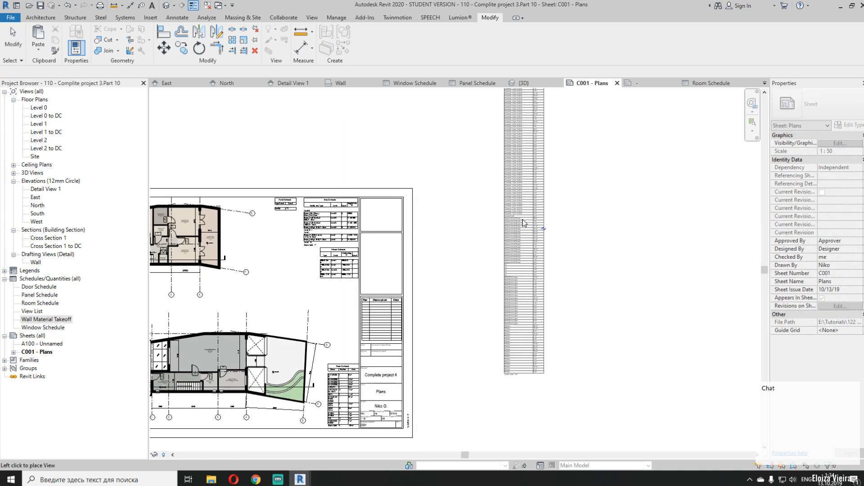
click(453, 279)
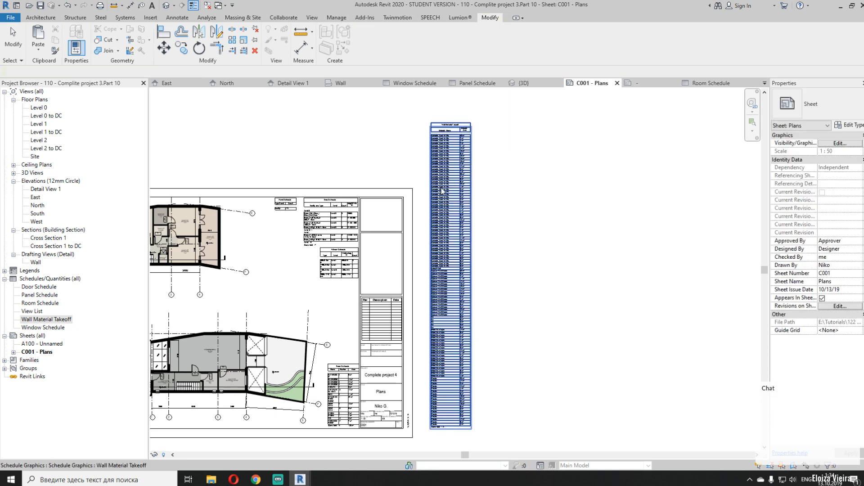
key(ctrl+z)
Move the Panel Schedule directly below the Window Schedule, aligned against the title block
scroll(405, 225, up, 4)
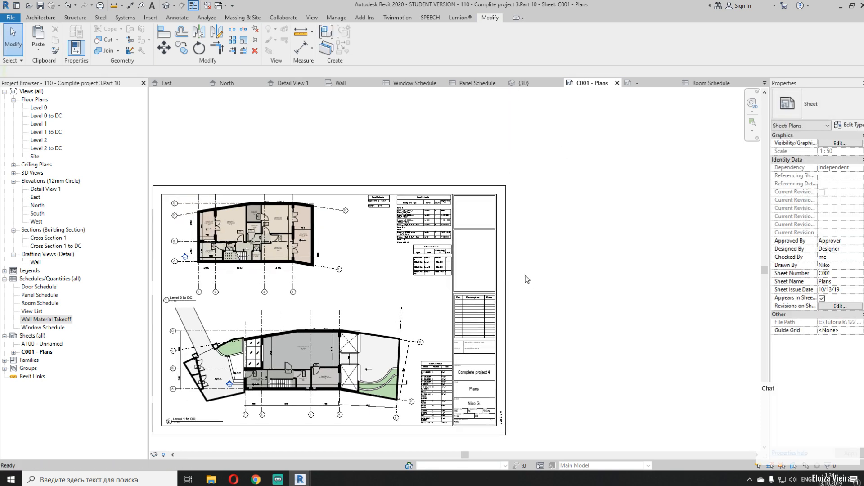
drag(378, 203, 471, 327)
click(712, 299)
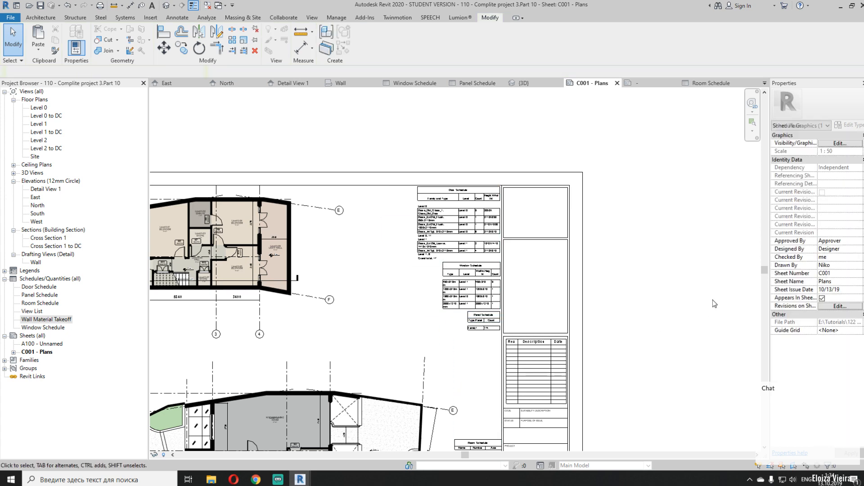
middle_drag(617, 253, 641, 157)
scroll(642, 228, down, 3)
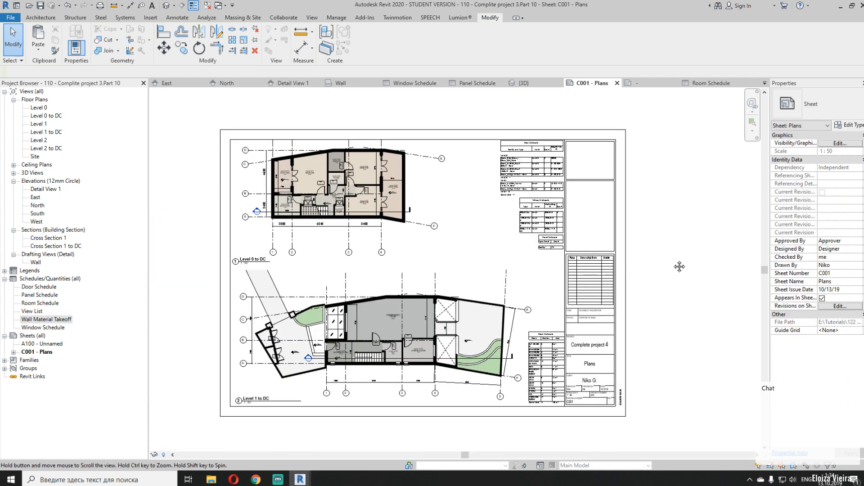
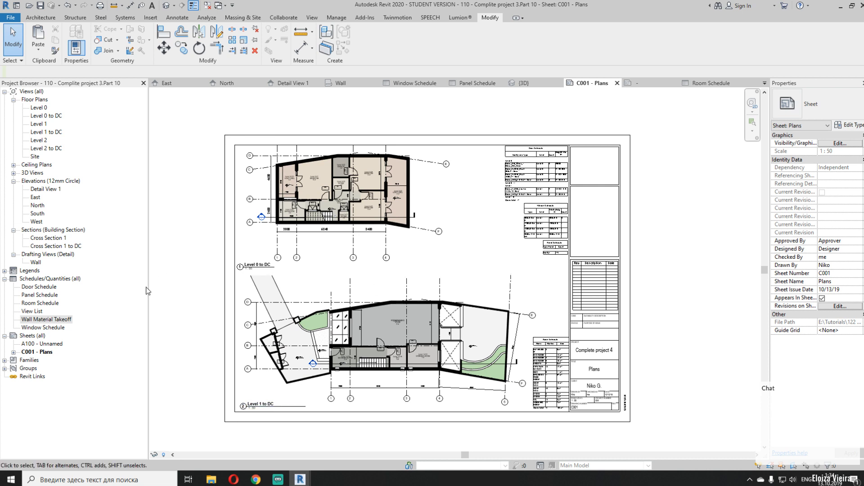
Rename sheet A100 - Unnamed with number C002 and name Section
right_click(36, 345)
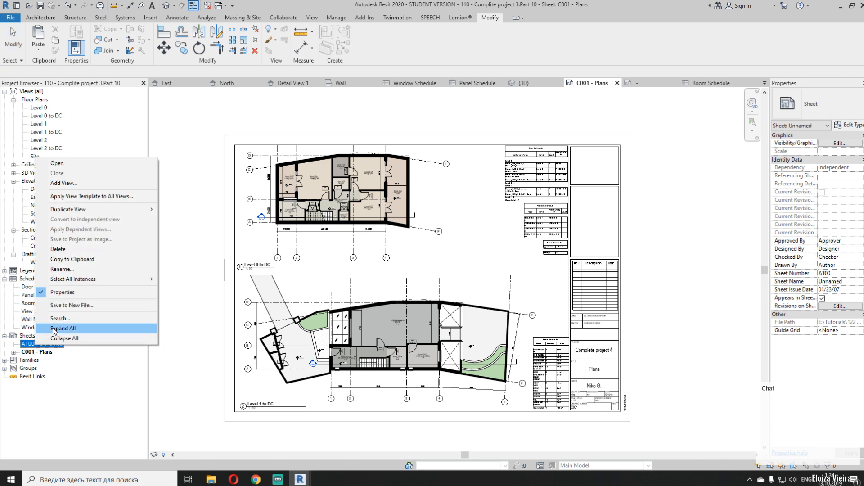
click(75, 269)
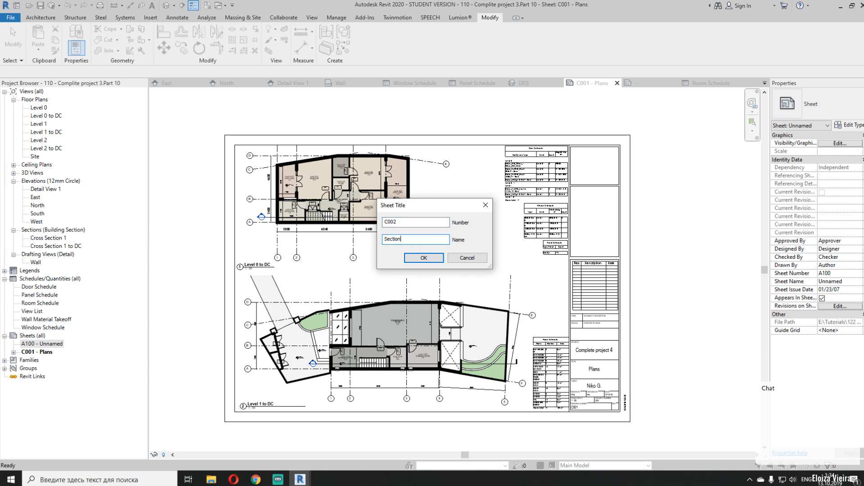
click(418, 261)
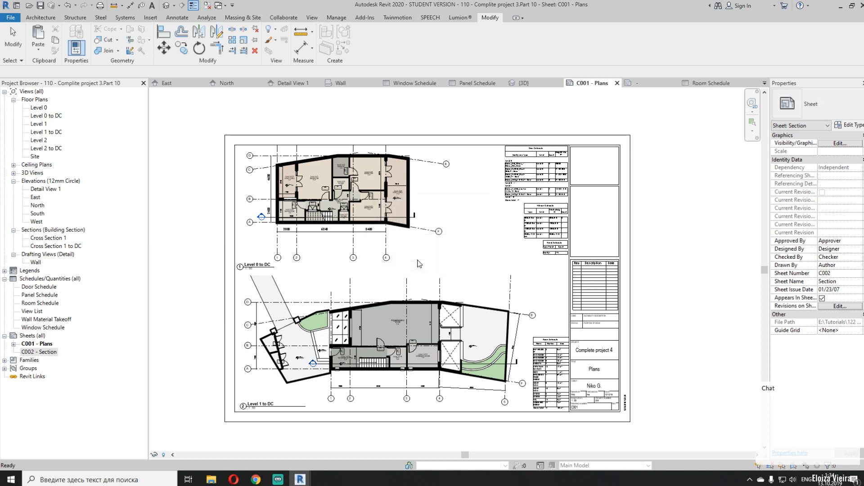
Open sheet C002 - Section and place the Cross Section 1 to DC view in the upper part of the sheet
double_click(37, 355)
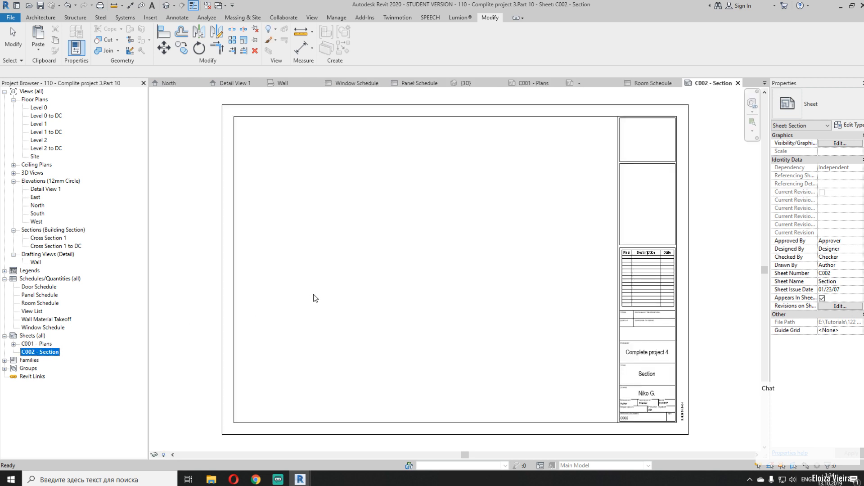
scroll(460, 265, up, 2)
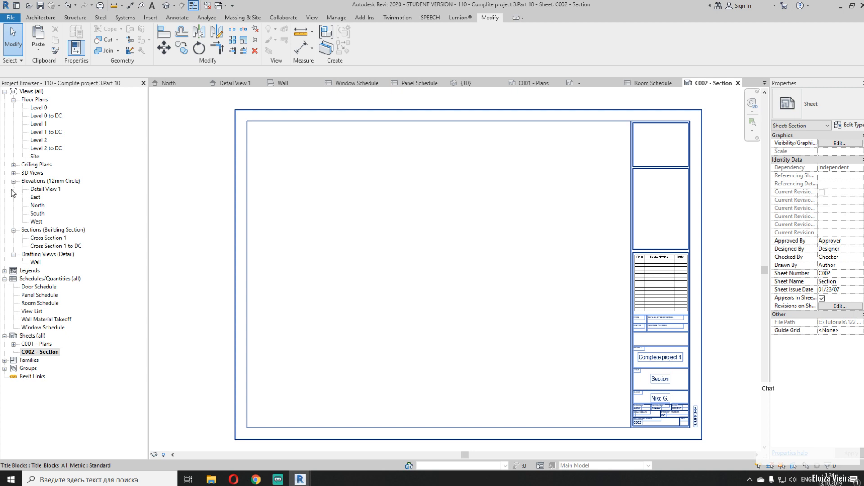
drag(49, 248, 325, 261)
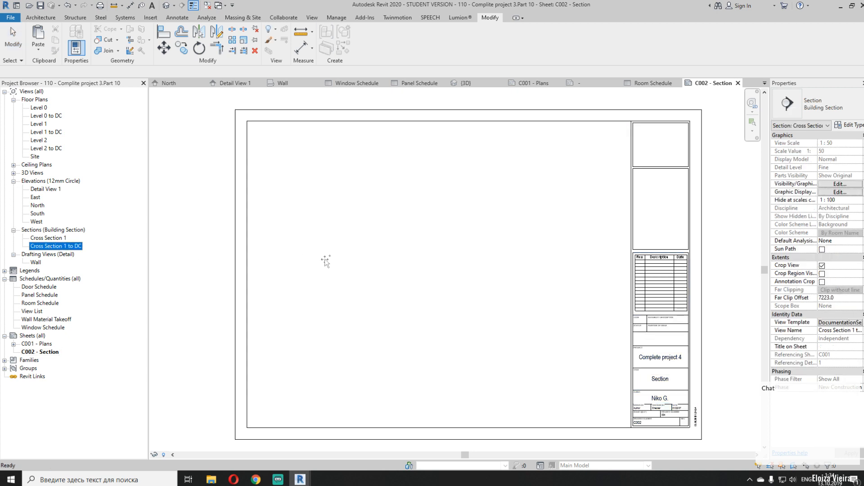
click(442, 194)
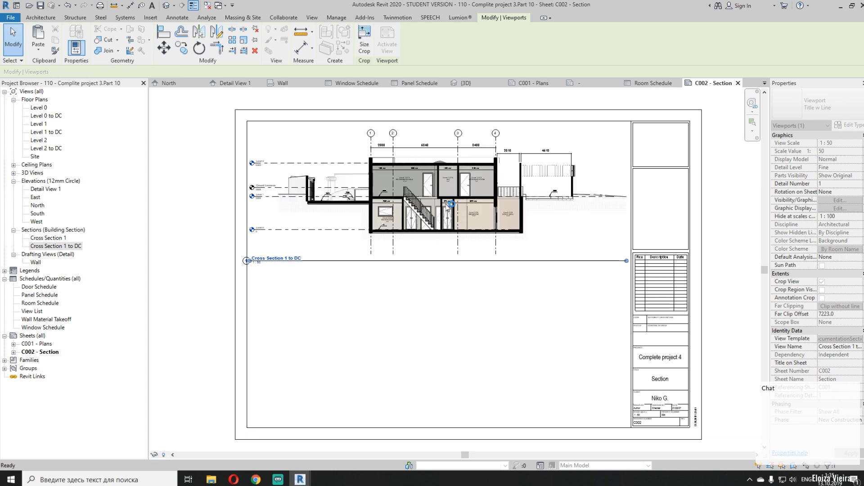
click(160, 260)
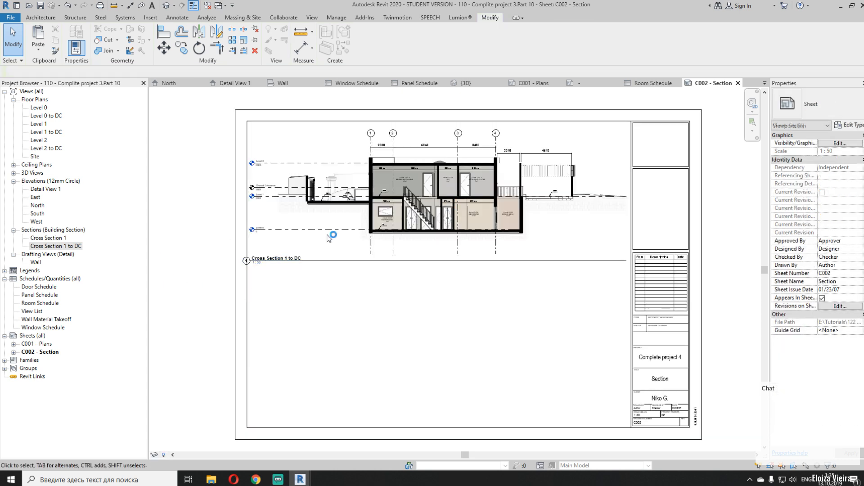
click(763, 264)
scroll(627, 236, down, 3)
middle_click(633, 229)
middle_click(633, 229)
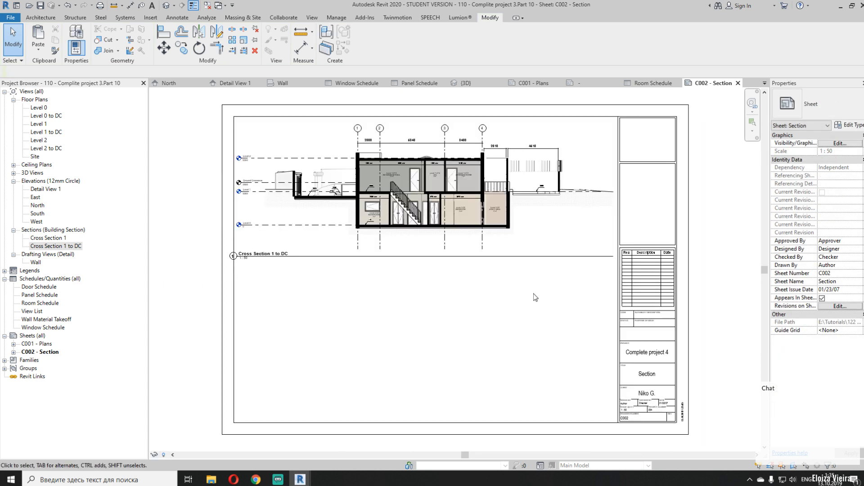
Shorten the title line of the Cross Section 1 to DC viewport so it extends only slightly past the title text
scroll(393, 228, up, 1)
click(314, 269)
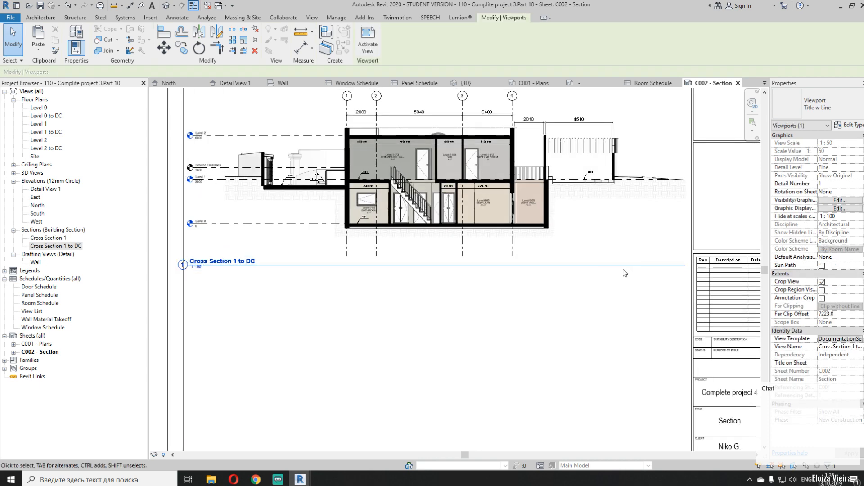
click(663, 270)
click(665, 265)
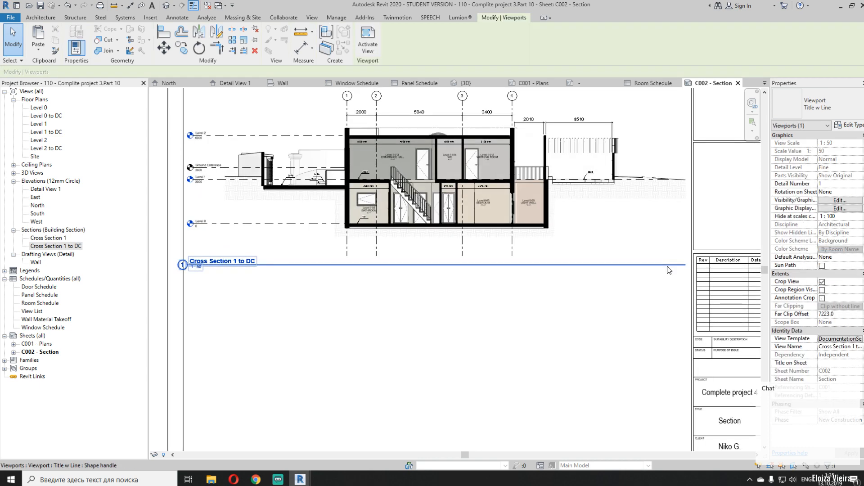
click(678, 253)
drag(685, 265, 266, 265)
Try shifting the Cross Section 1 to DC viewport right along with its title, and undo the move
scroll(157, 257, up, 4)
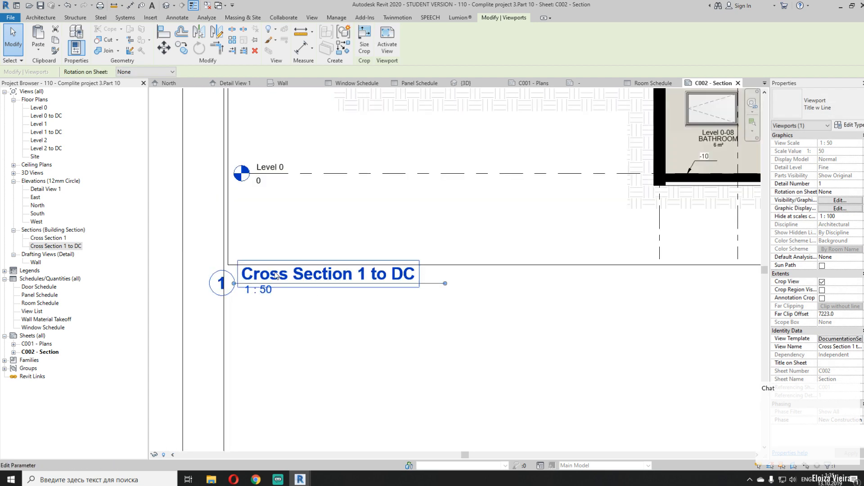
drag(221, 269, 239, 269)
key(Escape)
scroll(417, 285, down, 3)
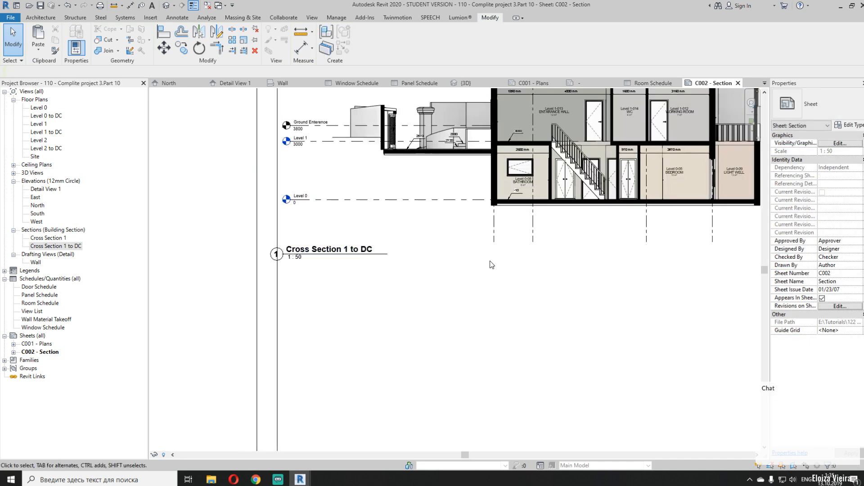
click(400, 269)
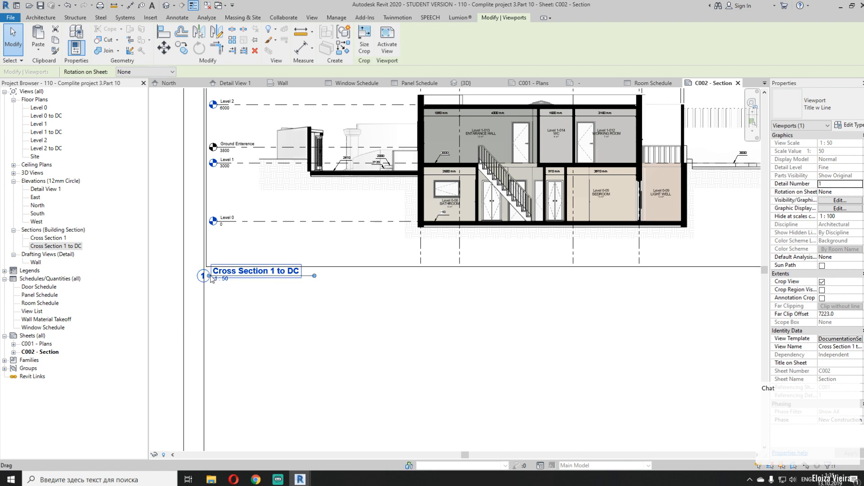
drag(214, 283, 233, 281)
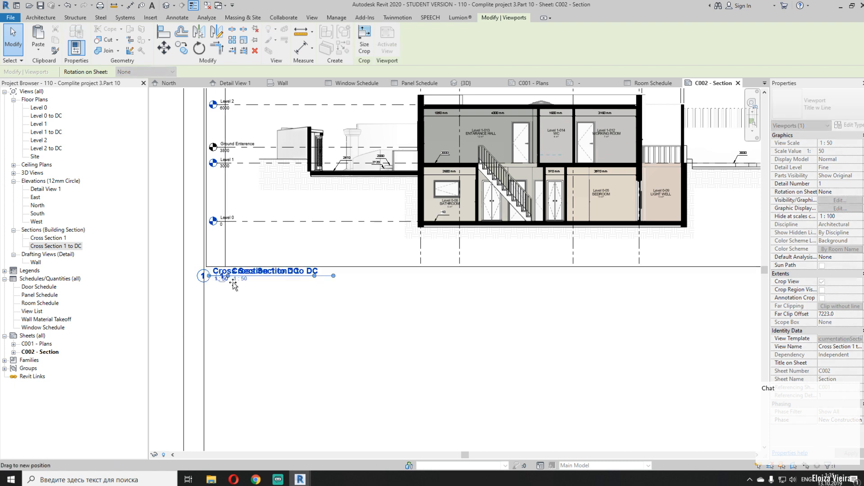
key(ctrl+z)
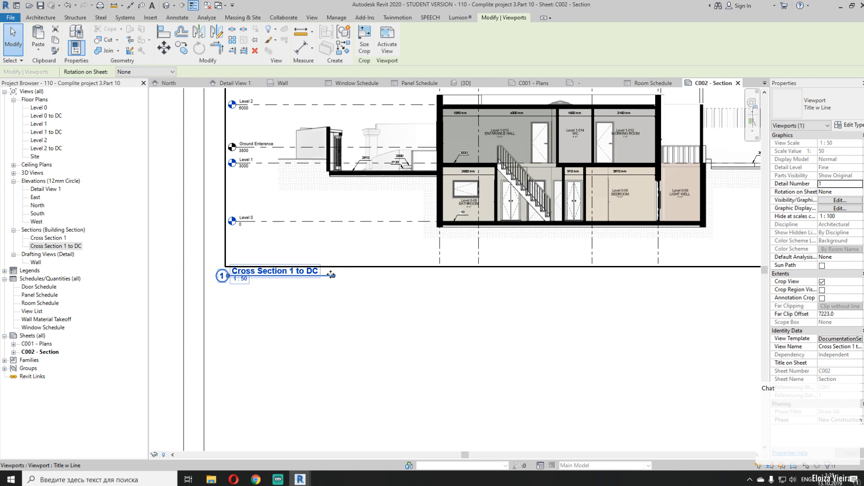
Move only the Cross Section 1 to DC view title slightly right, clear of the sheet's border line
click(235, 277)
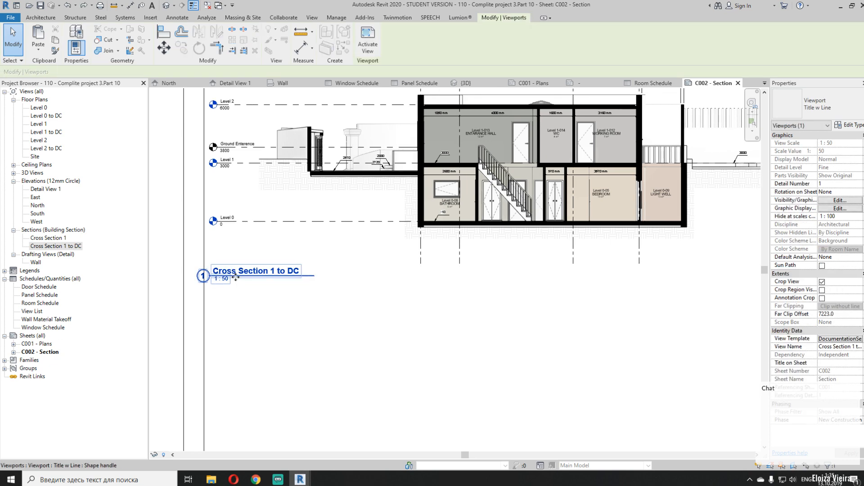
drag(239, 278, 249, 277)
scroll(308, 254, down, 2)
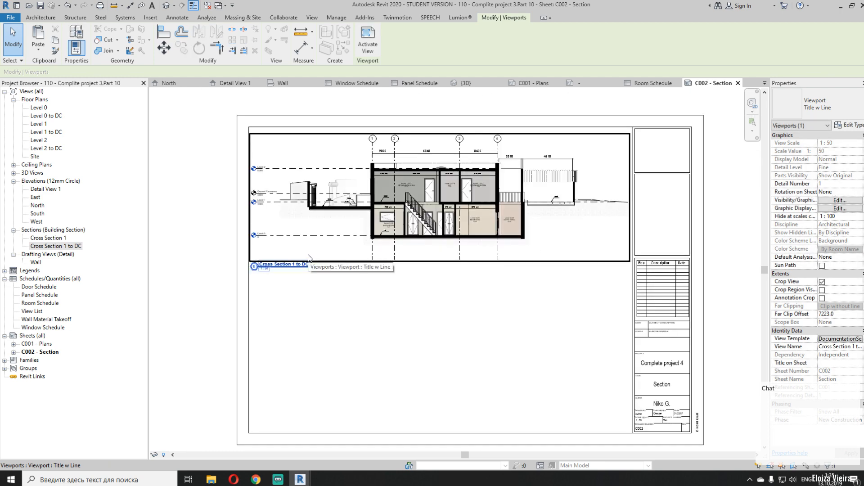
click(200, 242)
Place the Wall drafting view on sheet C002 in the area below the cross section
middle_drag(432, 251, 350, 215)
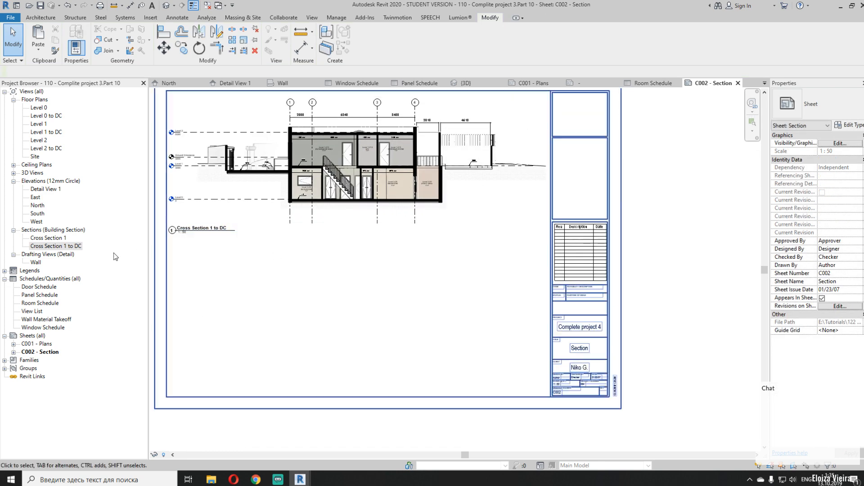
drag(36, 263, 285, 291)
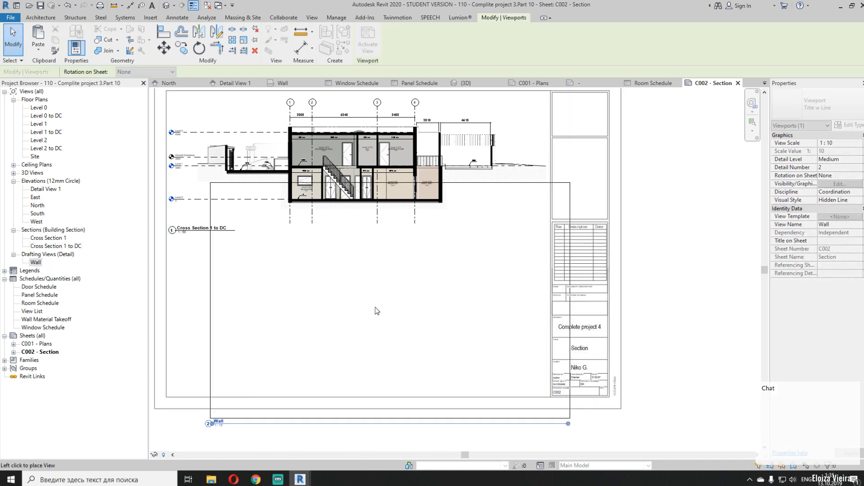
click(387, 298)
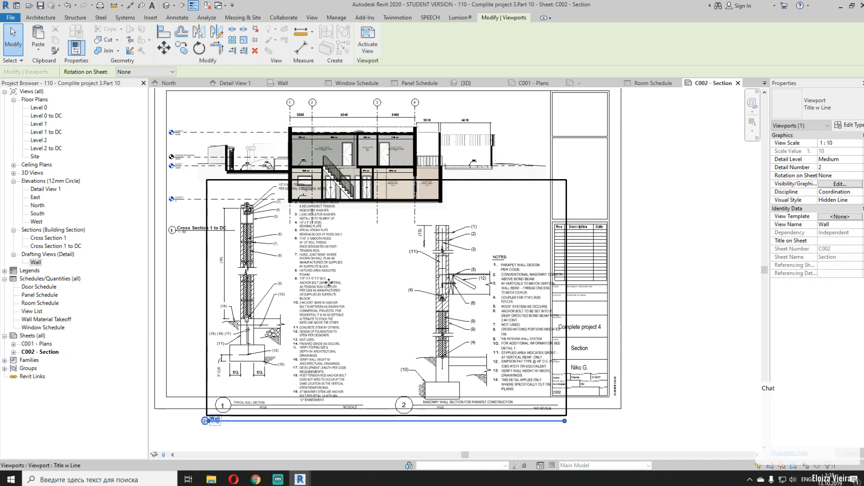
Try a 1:20 view scale on the Wall viewport, check its notes, and return the scale to 1:10
middle_drag(356, 282, 335, 238)
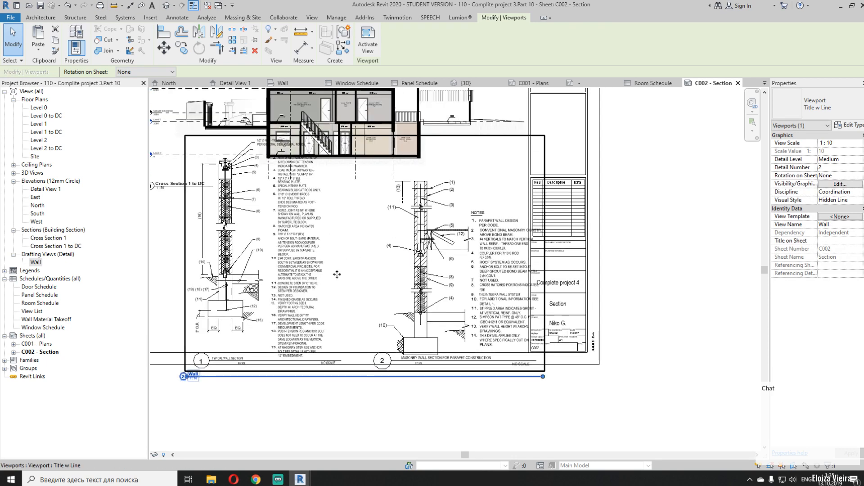
middle_drag(312, 325, 317, 293)
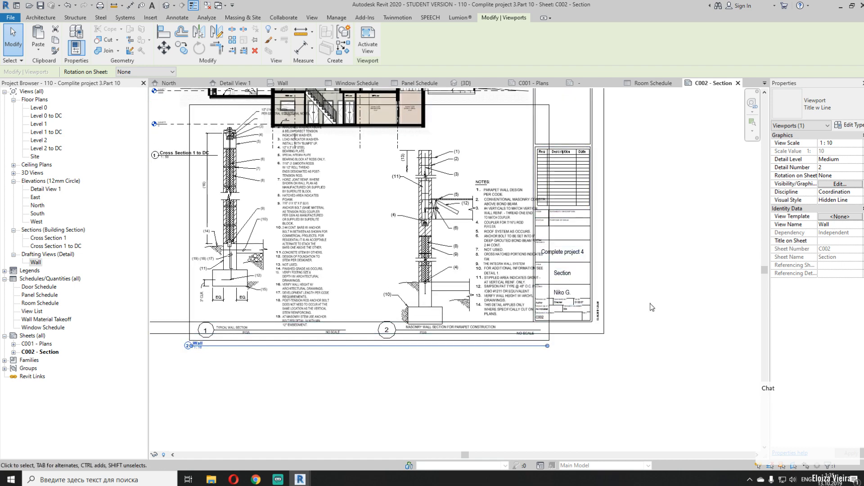
click(859, 143)
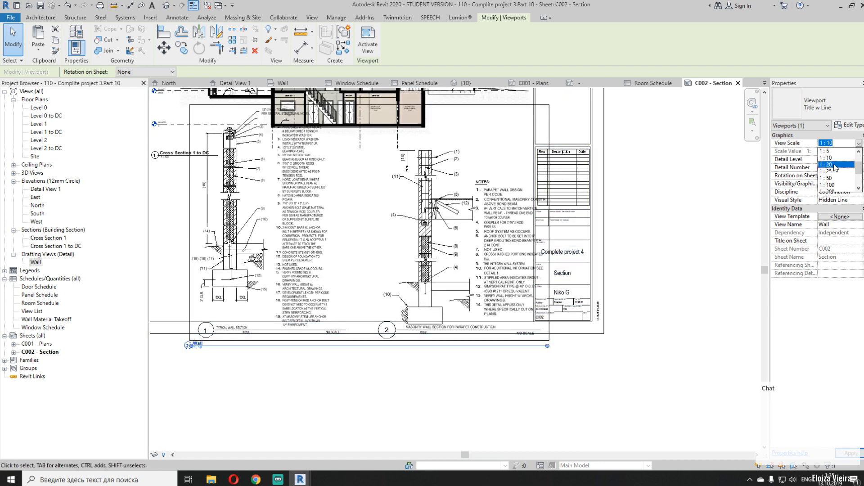
click(835, 165)
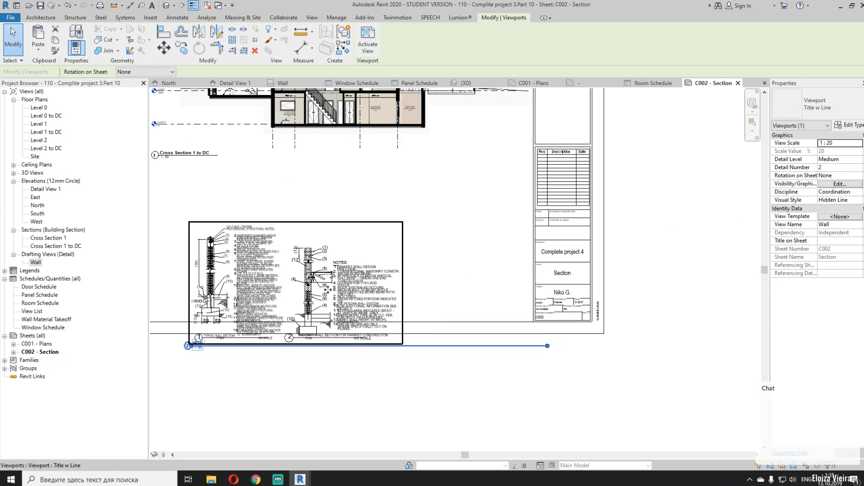
scroll(244, 278, up, 5)
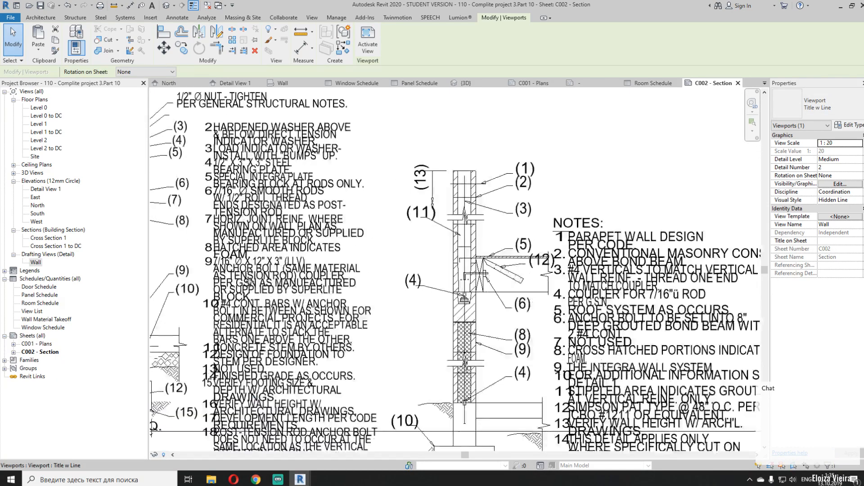
scroll(244, 277, down, 2)
scroll(248, 279, down, 2)
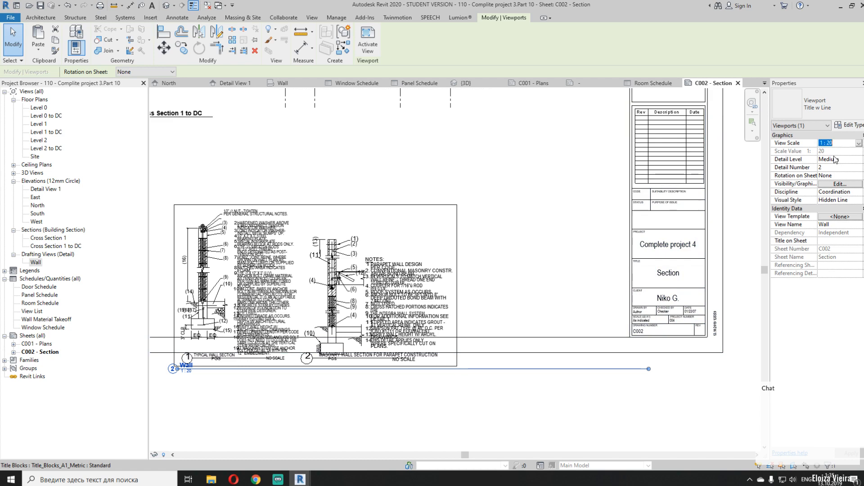
click(859, 143)
click(832, 175)
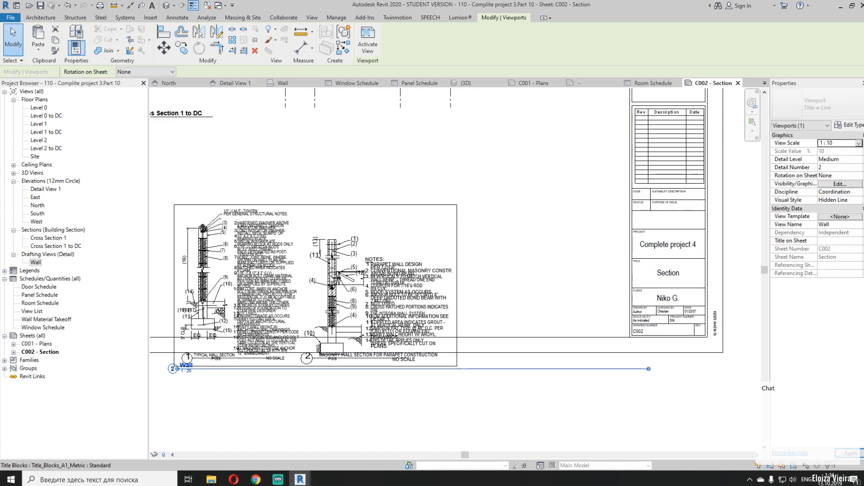
middle_drag(419, 231, 428, 272)
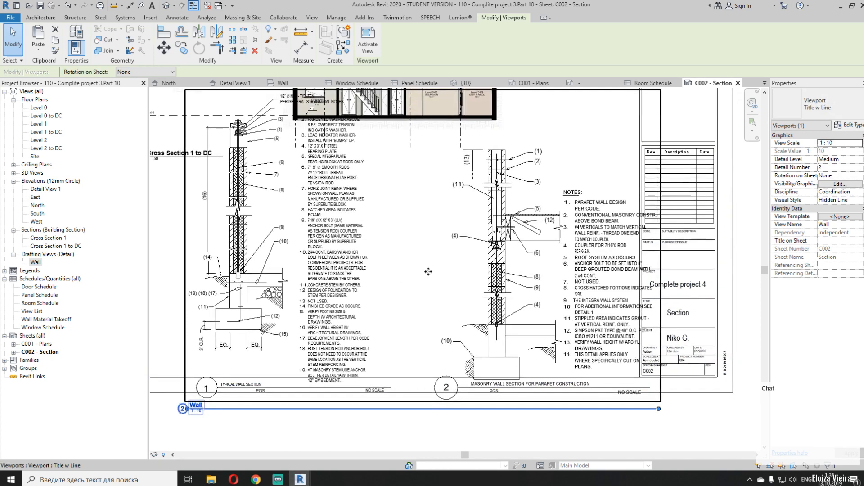
scroll(428, 271, down, 2)
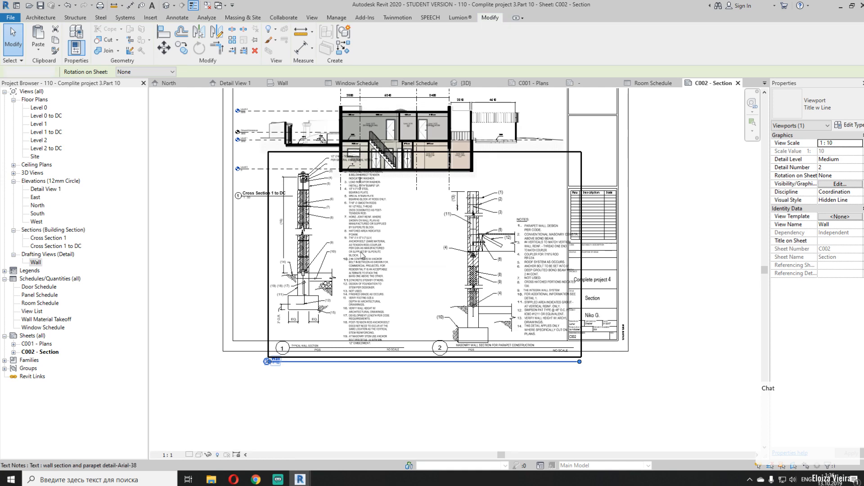
Open the Wall drafting view and try view scales of 1:20 and 1:5, undoing each change
double_click(411, 274)
double_click(312, 404)
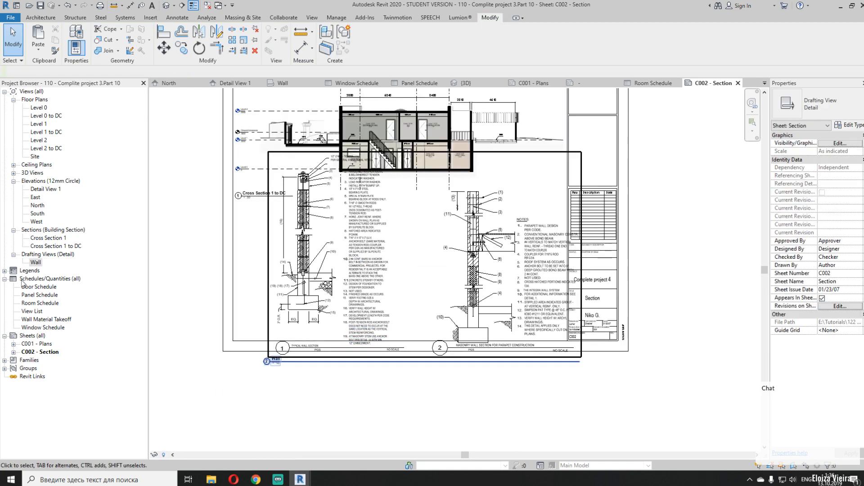
double_click(36, 263)
scroll(241, 405, down, 2)
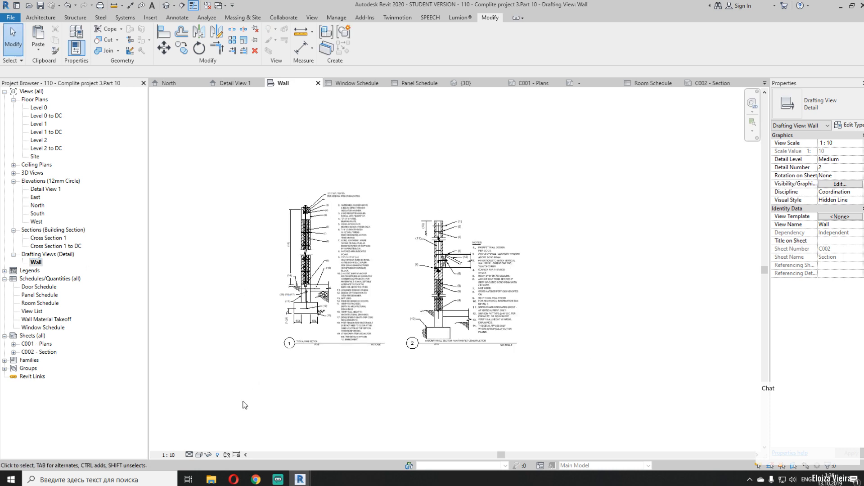
click(167, 455)
click(304, 382)
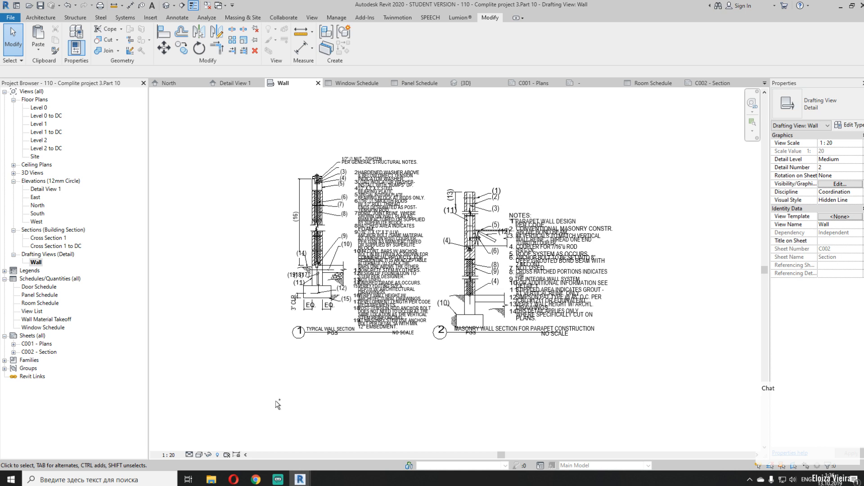
key(ctrl+z)
click(168, 455)
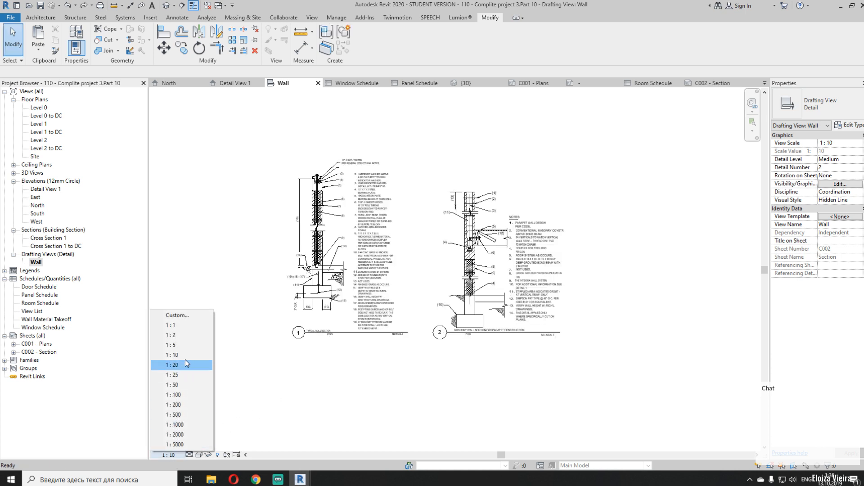
click(184, 345)
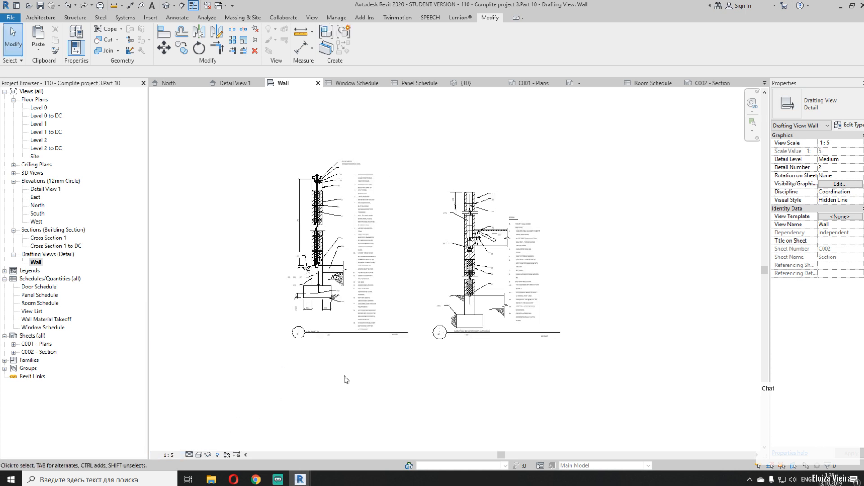
key(ctrl+z)
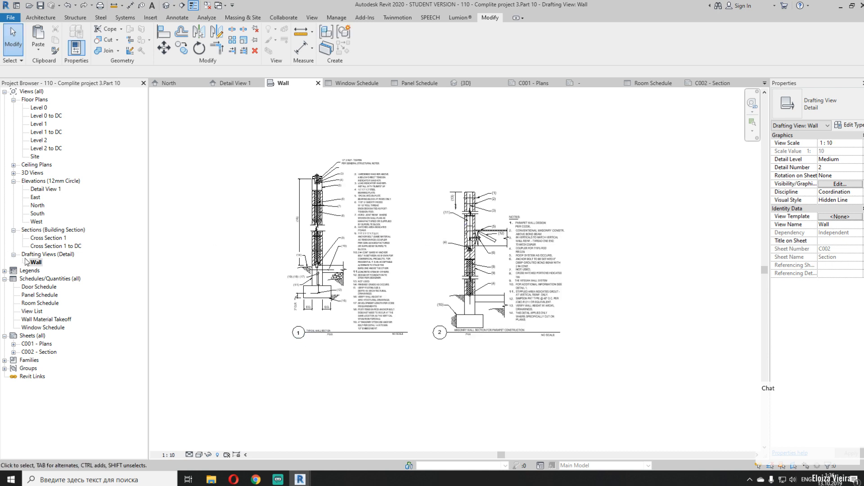
Return to sheet C002 and move the Wall viewport up and left, between the sheet border and the title block
click(716, 84)
drag(342, 254, 327, 235)
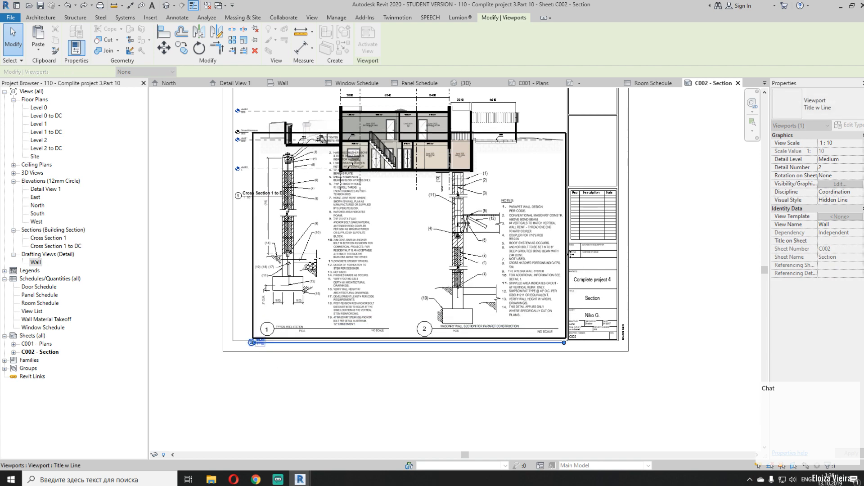
key(Escape)
middle_drag(488, 268, 468, 299)
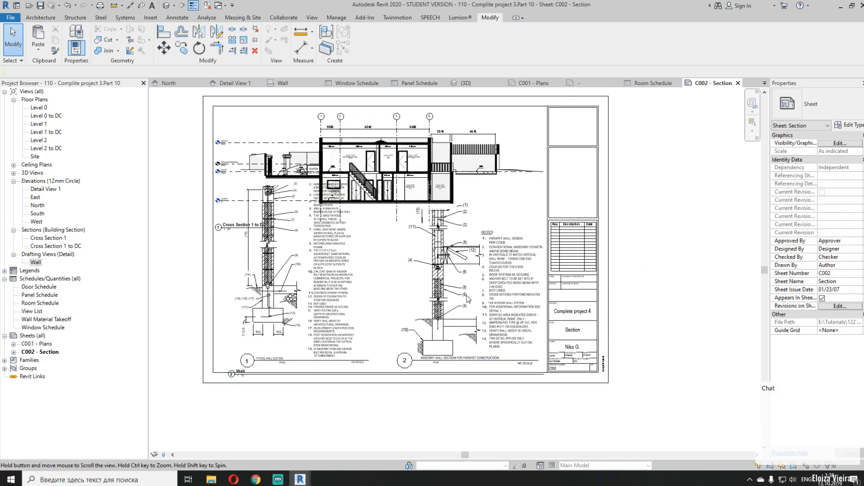
Nudge the Wall viewport slightly down on sheet C002
click(328, 300)
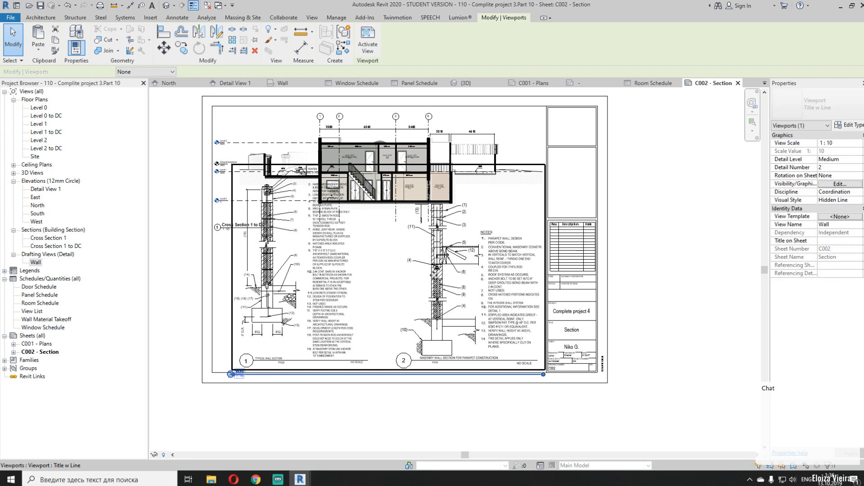
key(Down)
key(Down)
Move the Cross Section 1 to DC viewport up and right until the section ends just before the title block
click(472, 158)
key(Up)
key(Up)
key(Up)
key(Up)
key(Up)
key(Up)
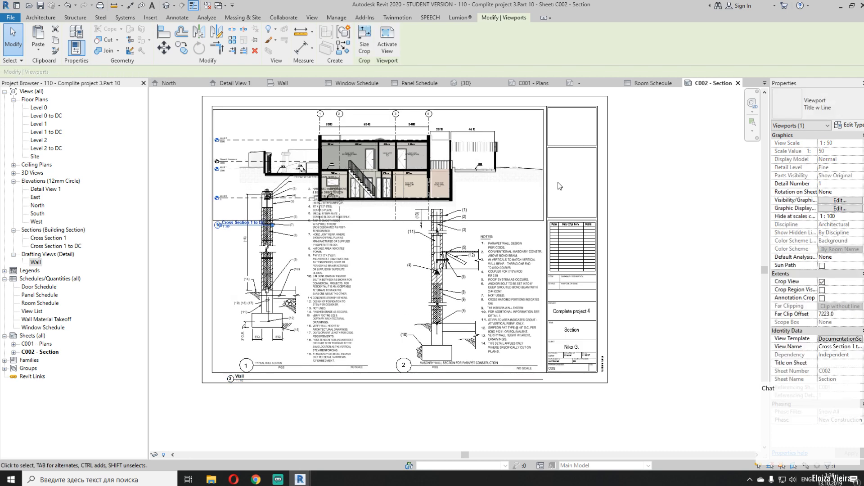
key(Right)
key(Right)
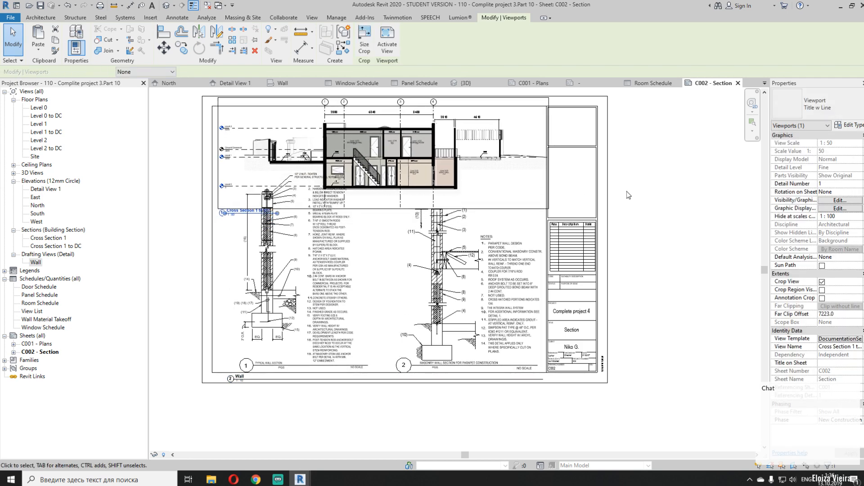
key(Right)
key(Right)
key(Right)
key(Right)
key(Right)
key(Right)
key(Right)
key(Right)
key(Right)
key(Right)
key(Right)
key(Right)
key(Right)
key(Right)
key(Right)
key(Right)
key(Right)
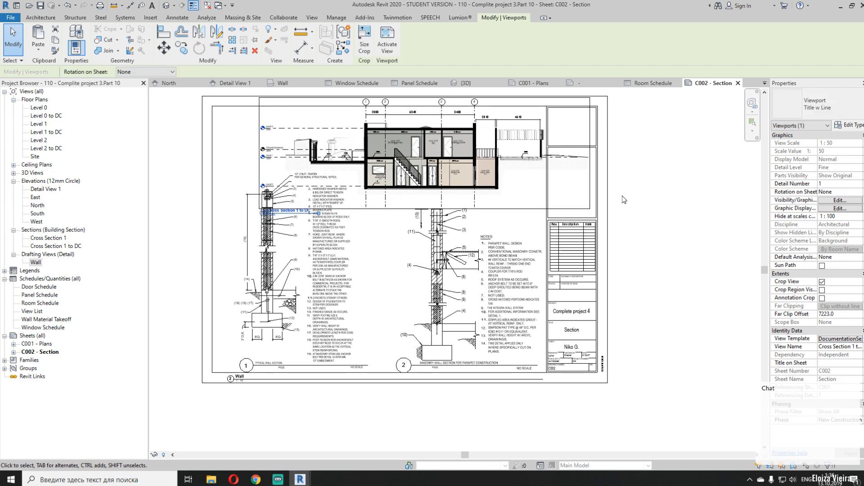
key(Left)
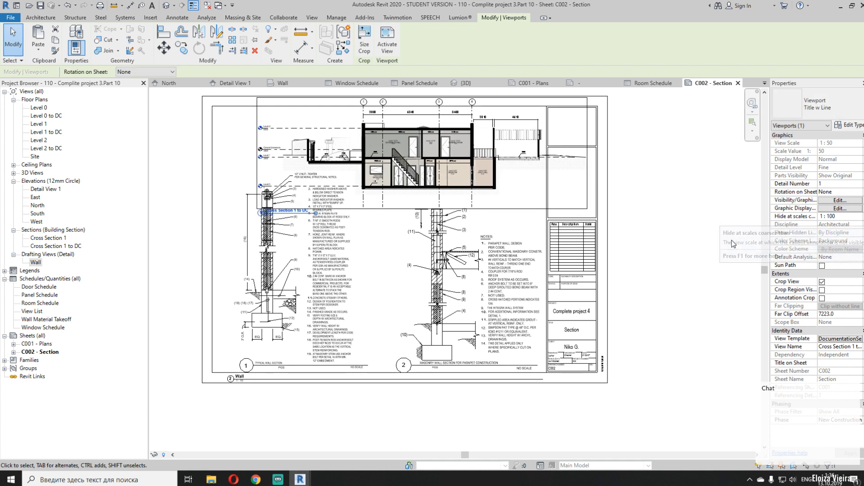
click(670, 182)
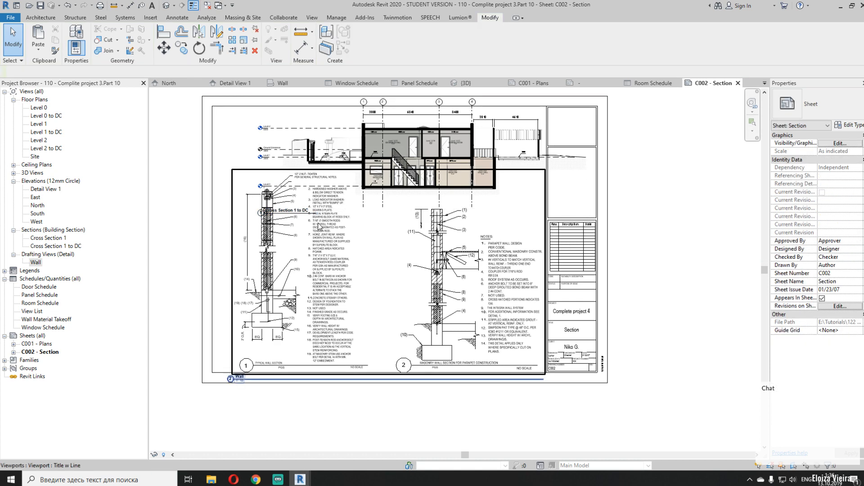
Move the Wall viewport left and slightly up so the details sit just inside the sheet's left border
click(318, 226)
key(Left)
key(Left)
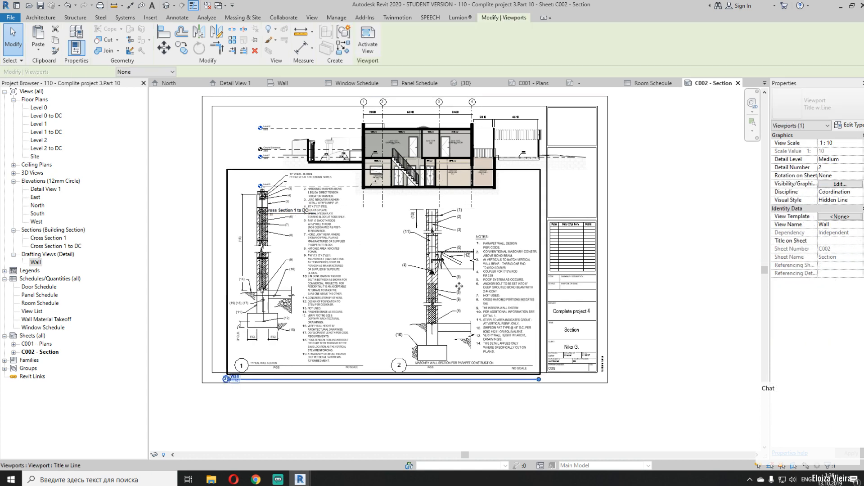
key(Left)
key(Left)
key(Left)
key(Left)
key(Left)
key(Left)
key(Left)
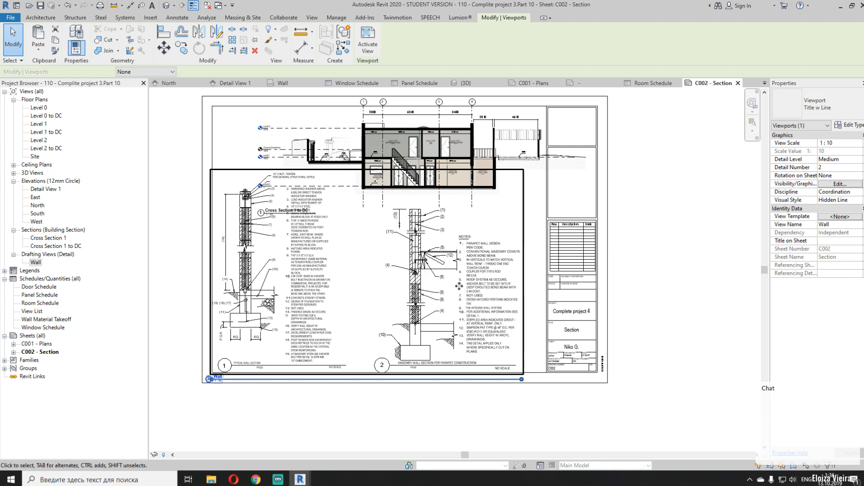
key(Right)
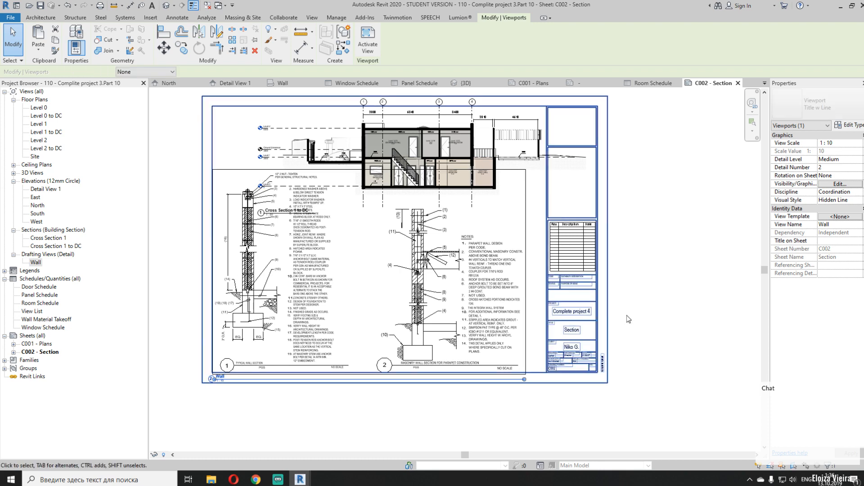
key(Right)
key(Up)
click(686, 315)
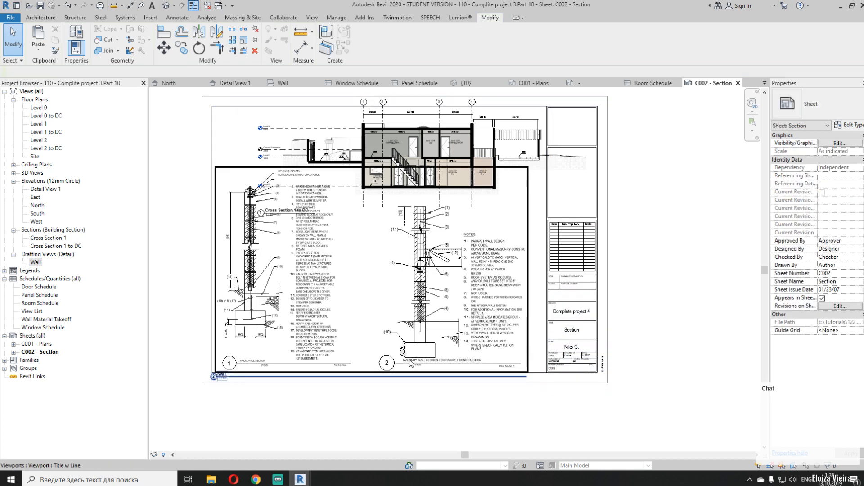
Change the Wall viewport's type to No Title
click(435, 347)
click(845, 110)
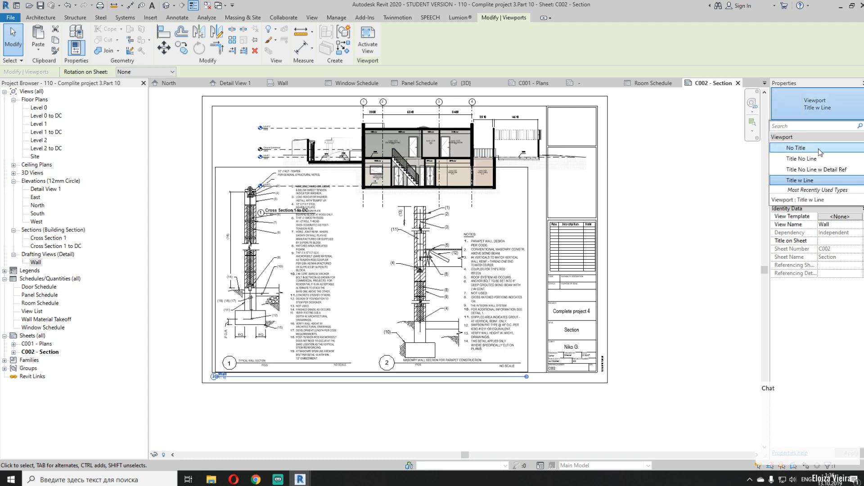
click(820, 149)
click(681, 224)
scroll(340, 135, up, 2)
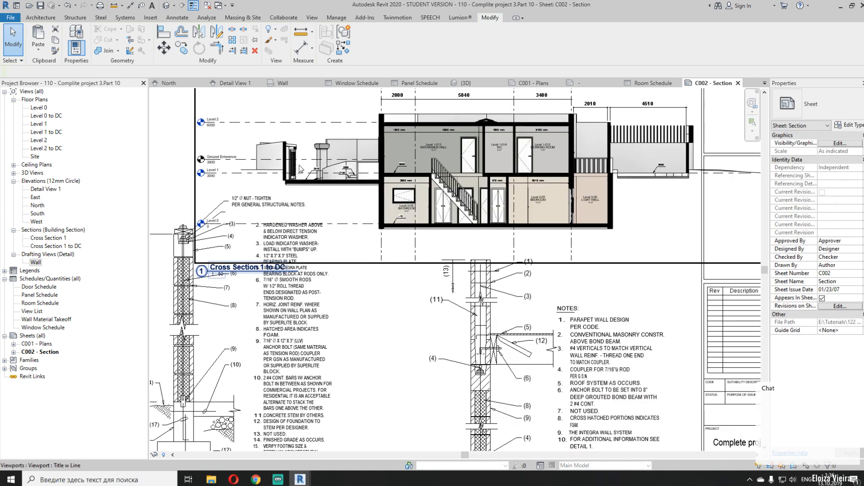
scroll(300, 169, up, 1)
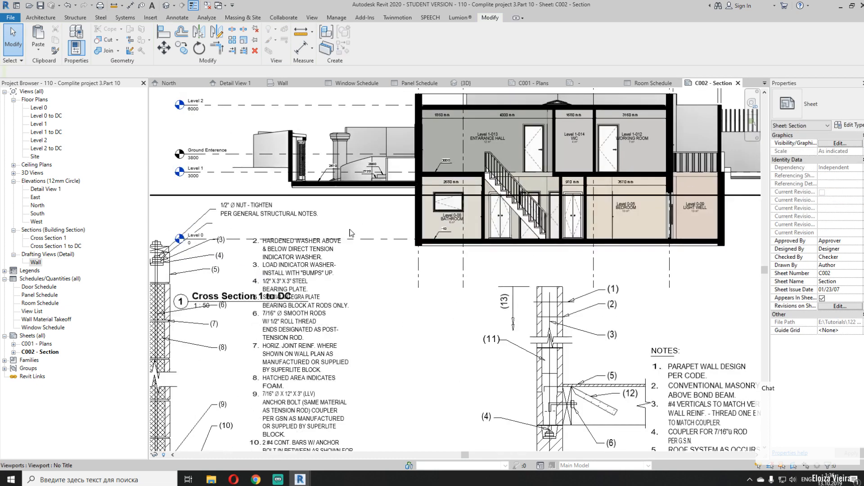
double_click(376, 217)
scroll(380, 204, down, 2)
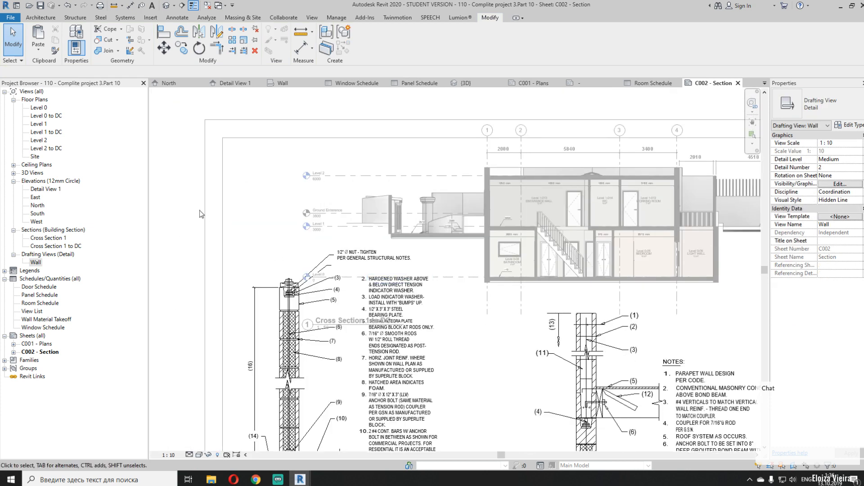
double_click(199, 210)
Activate the Cross Section 1 to DC view and pull the Level 0 head right, close to the building's outer wall
double_click(391, 263)
scroll(390, 262, up, 2)
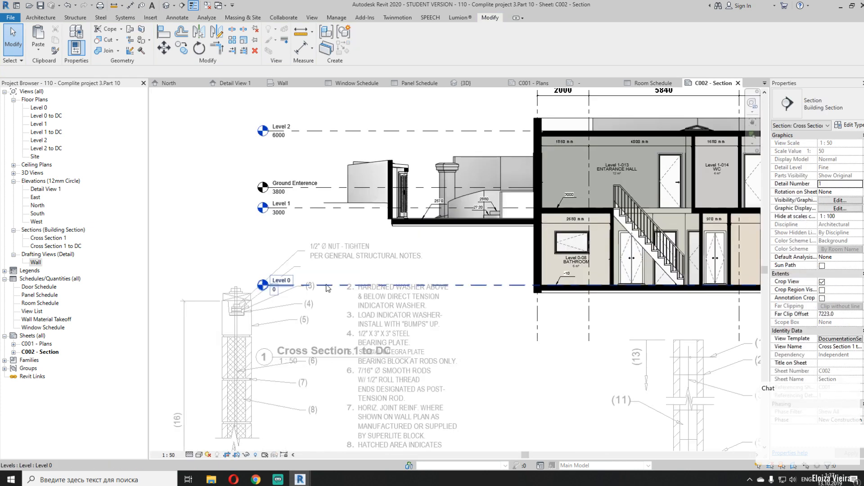
click(272, 289)
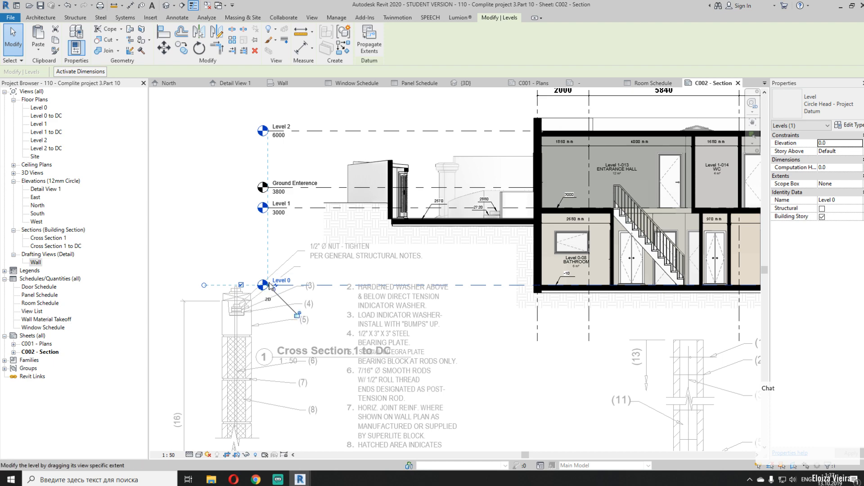
drag(483, 282, 498, 286)
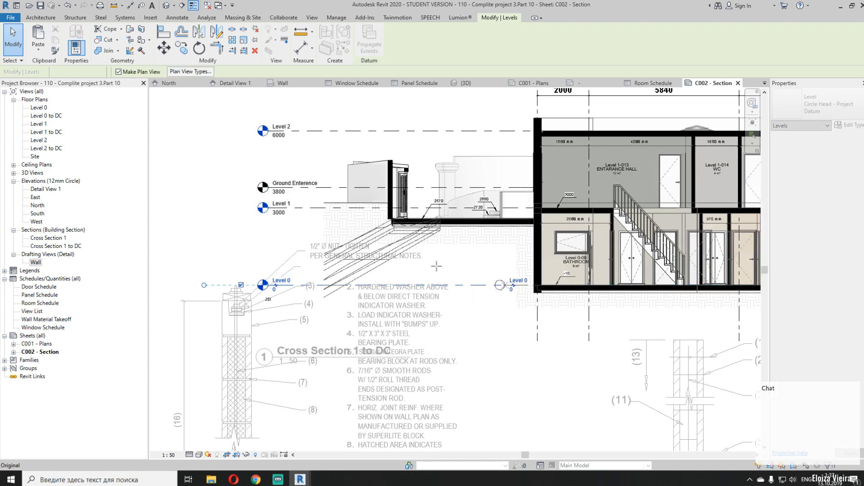
Shorten the lower ends of the grid lines to just below the building and deactivate the view
scroll(440, 251, down, 3)
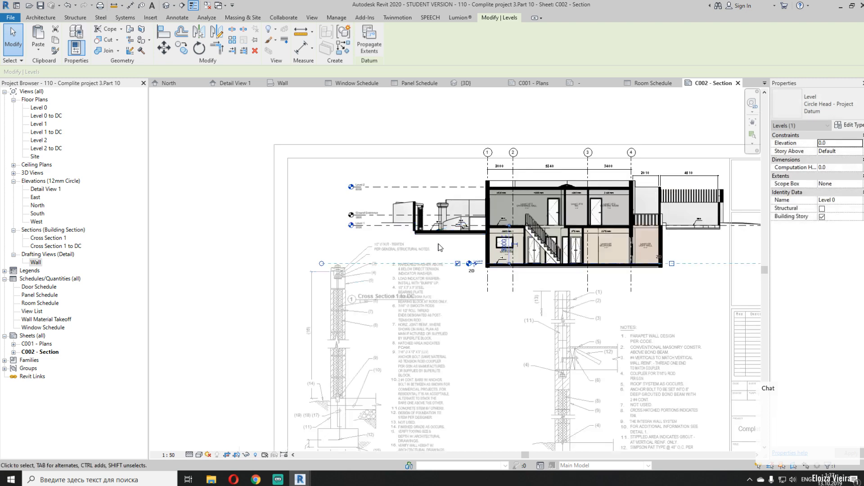
click(489, 292)
drag(488, 292, 488, 279)
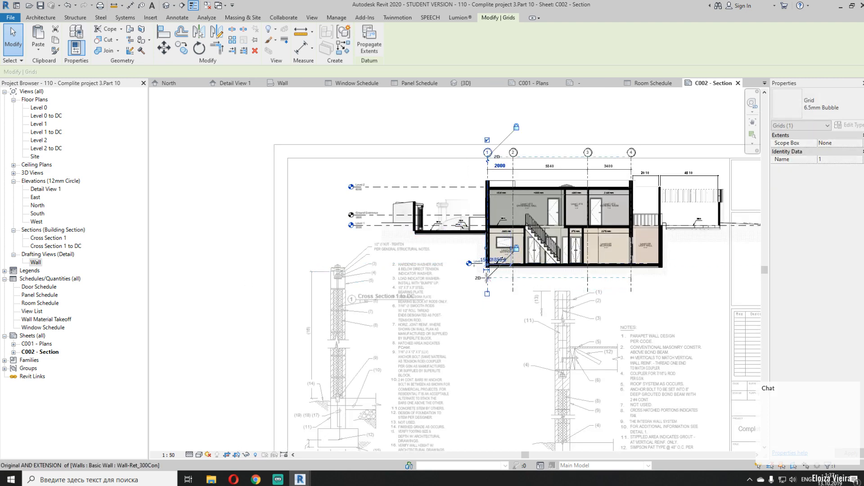
click(126, 277)
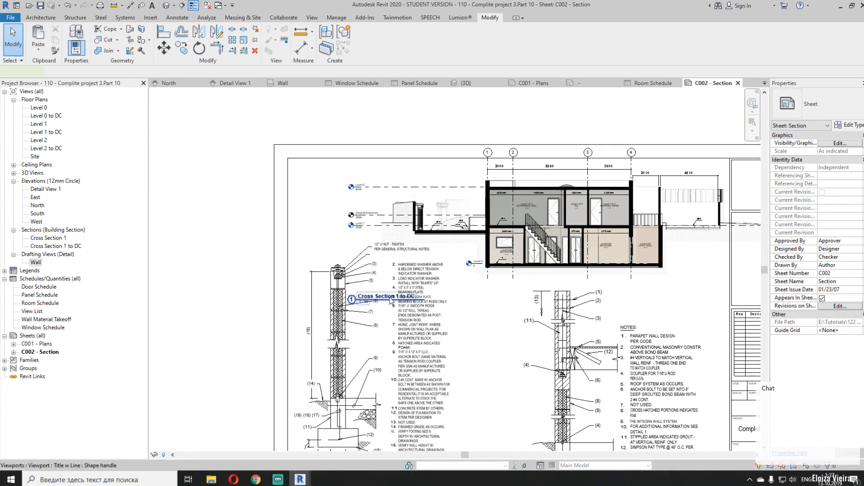
Move the Cross Section 1 to DC view title up beneath the entrance part of the section and left towards the sheet border
drag(381, 306, 389, 241)
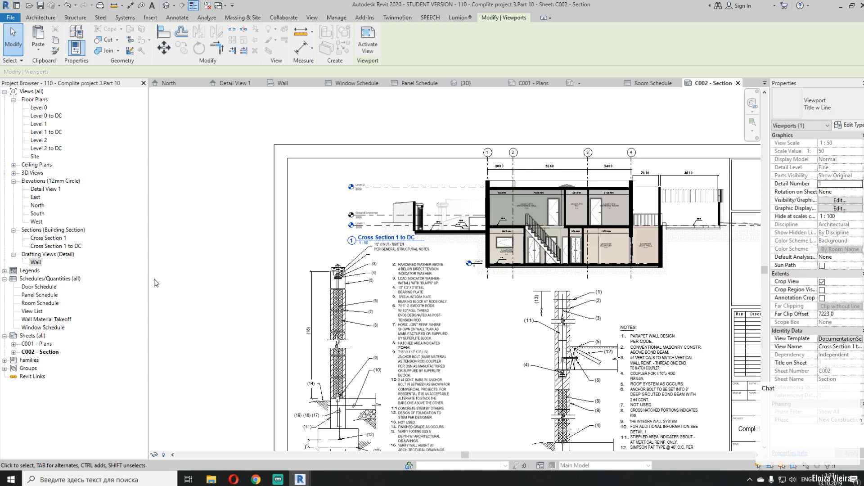
scroll(157, 283, down, 1)
click(187, 263)
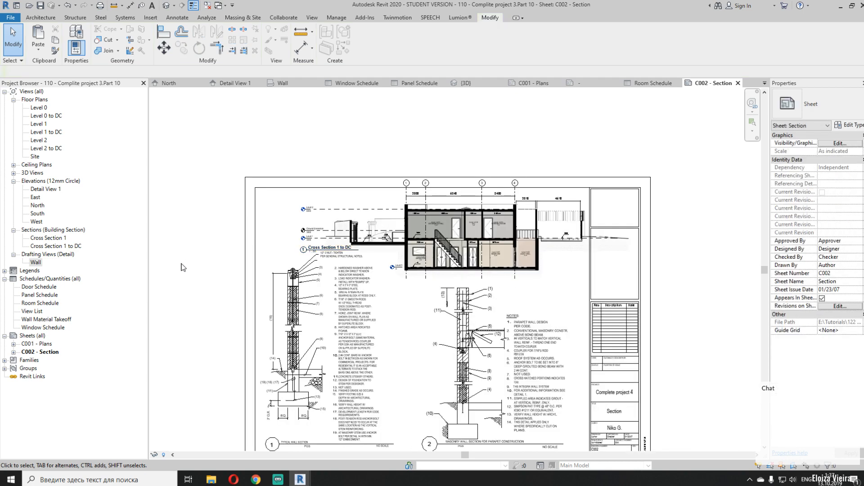
click(327, 249)
drag(326, 249, 288, 248)
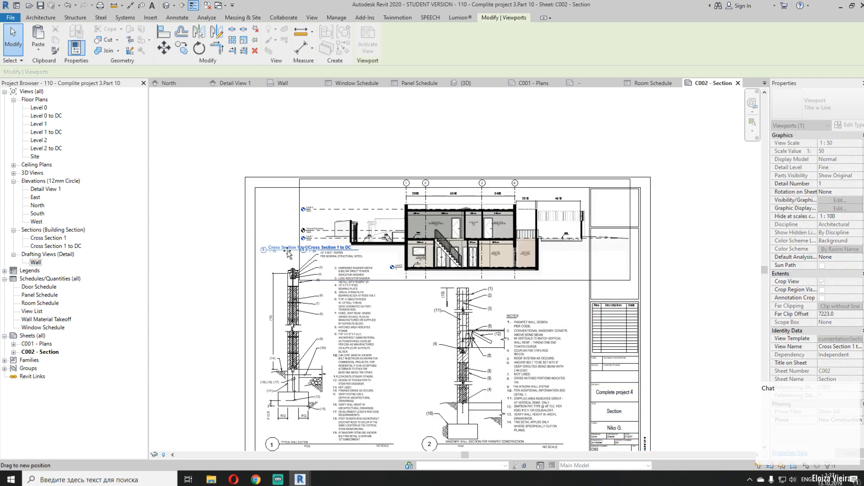
click(163, 289)
middle_drag(387, 252, 414, 158)
middle_drag(718, 360, 717, 383)
Show the cross section's crop region and pull its right edge in to just beyond the outer retaining wall
click(585, 155)
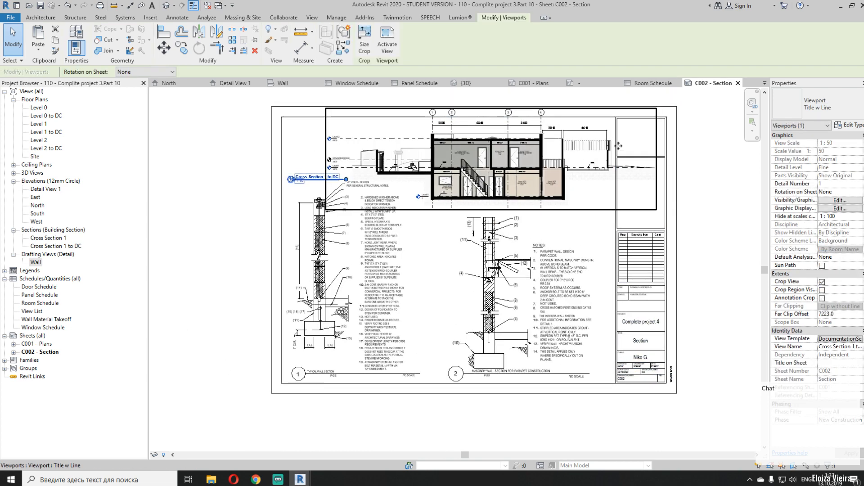
scroll(666, 134, up, 3)
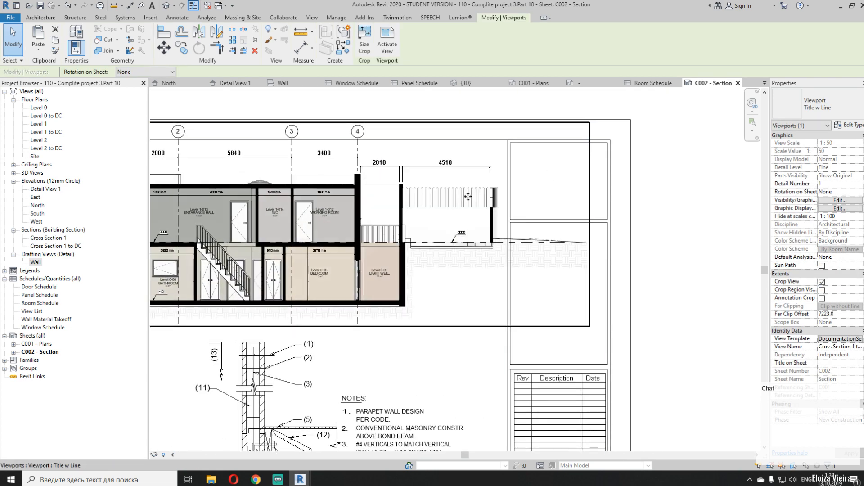
click(588, 233)
double_click(474, 224)
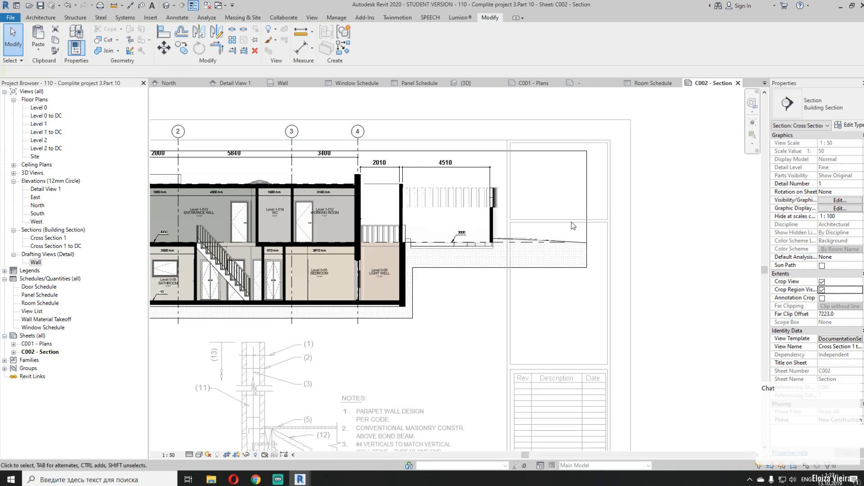
click(586, 224)
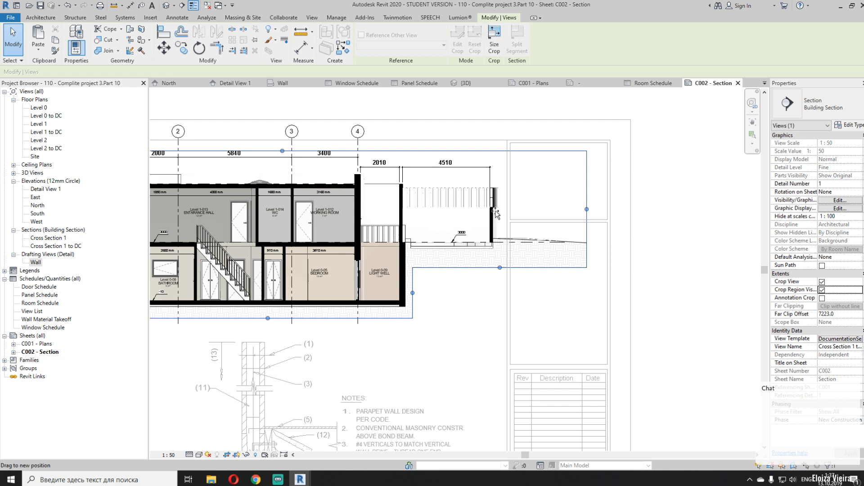
drag(500, 208, 501, 207)
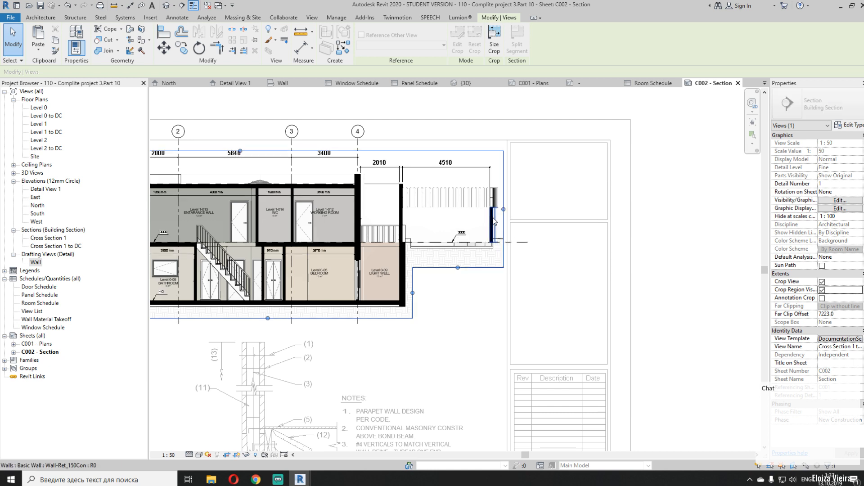
Shorten the right end of the Level 1 line to the crop edge and deactivate the view
click(529, 243)
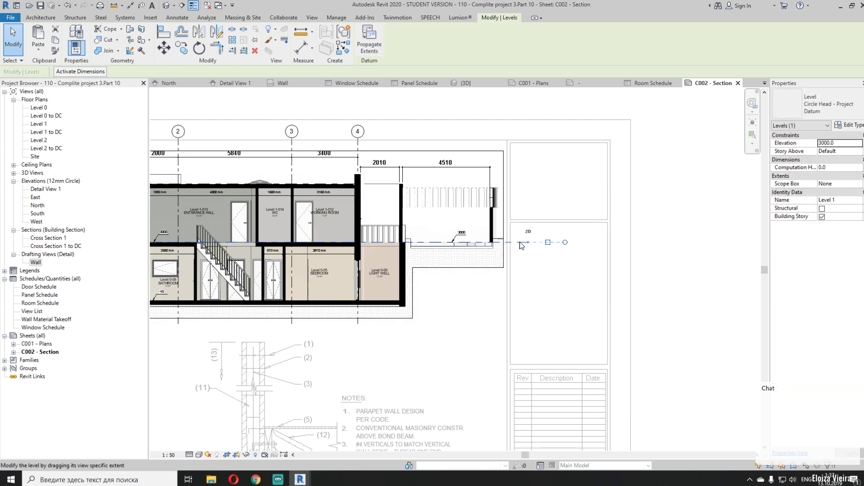
drag(522, 245, 528, 242)
double_click(657, 209)
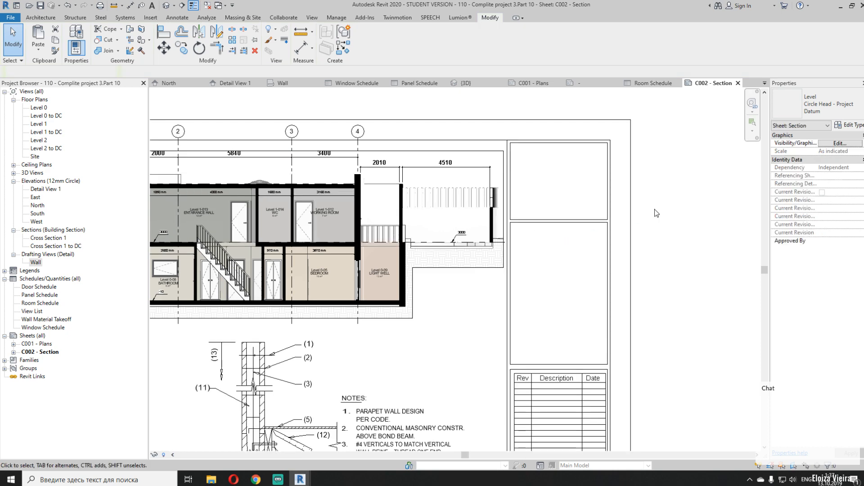
Hide the crop region of the Cross Section 1 to DC viewport
scroll(673, 286, down, 5)
middle_drag(674, 286, 668, 281)
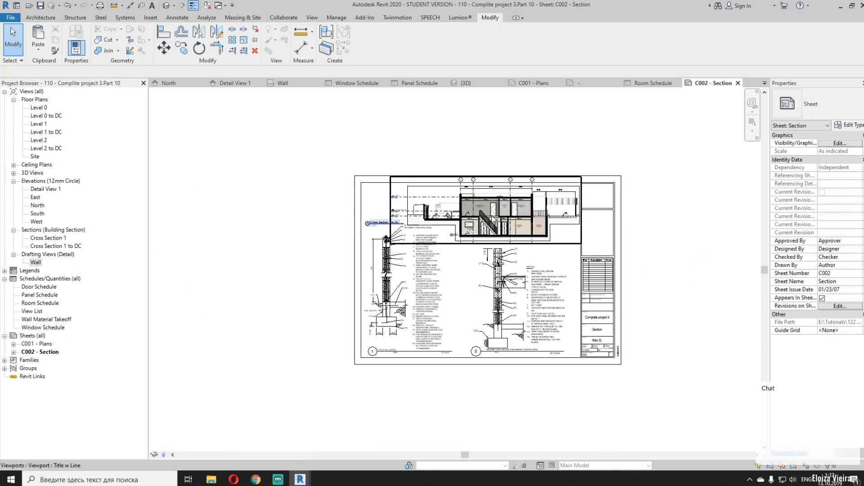
click(560, 230)
click(822, 290)
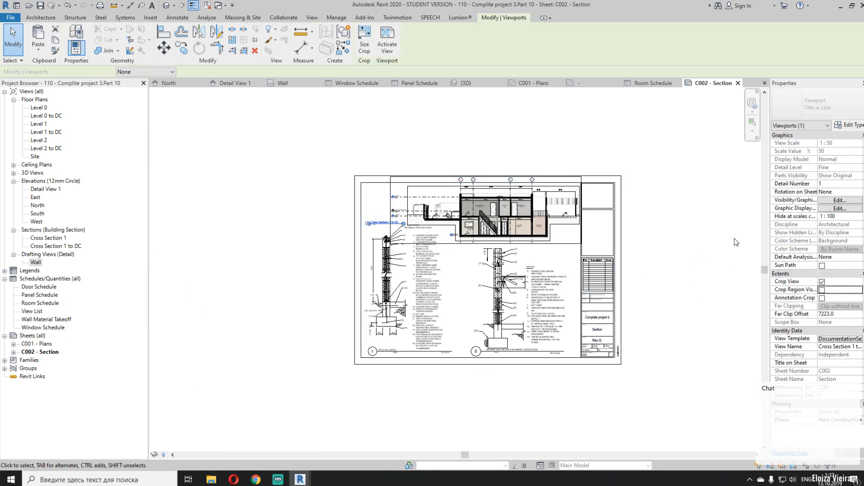
click(733, 242)
middle_drag(715, 247, 694, 250)
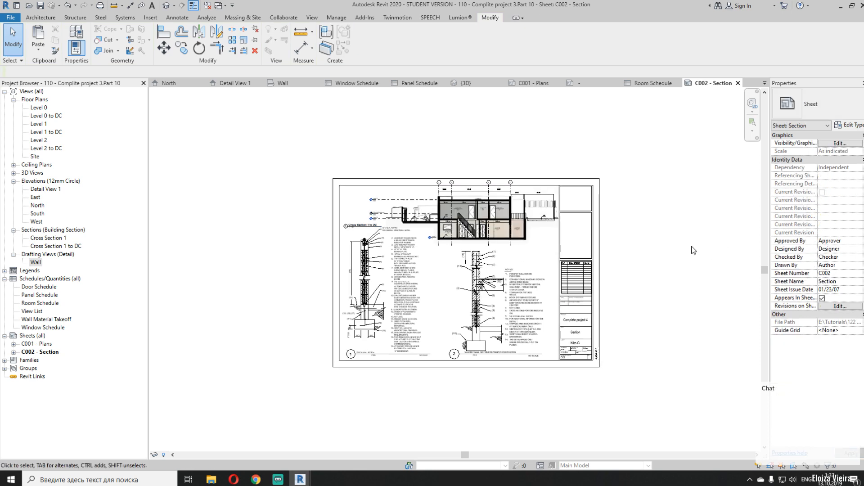
Activate the cross section on sheet C002 and lower the grid bubbles 1 to 4 closer to the roof
scroll(491, 178, up, 5)
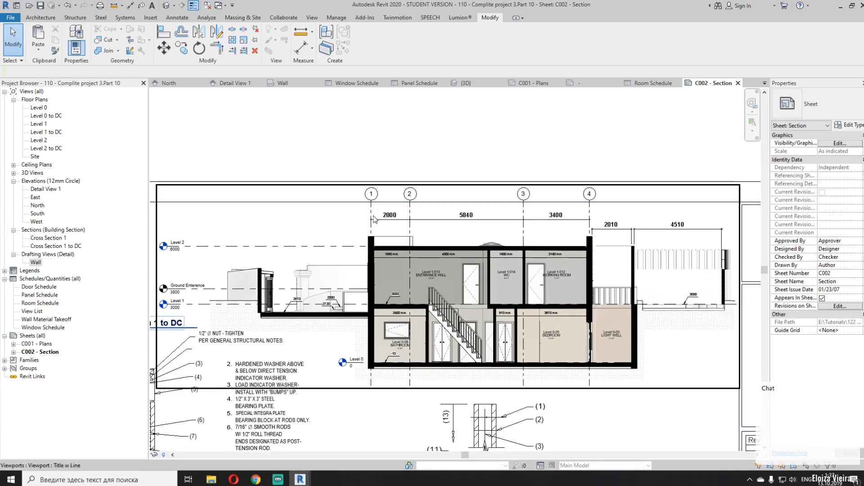
click(372, 226)
double_click(372, 225)
click(372, 204)
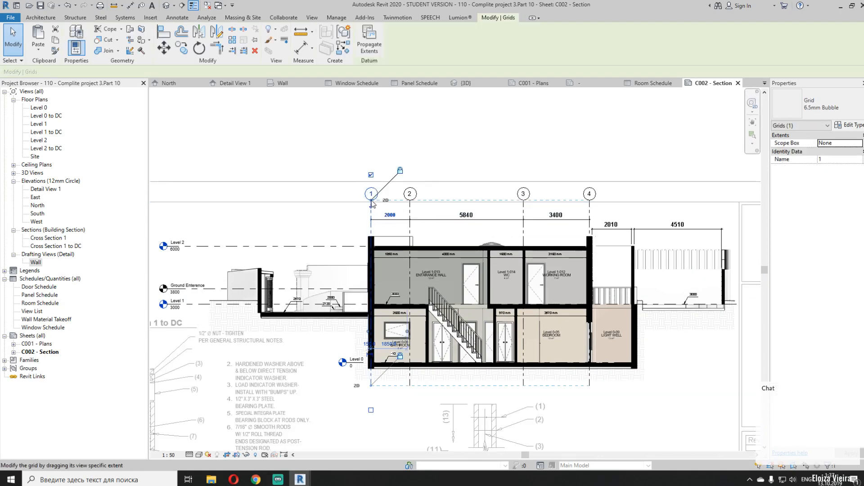
drag(371, 203, 372, 215)
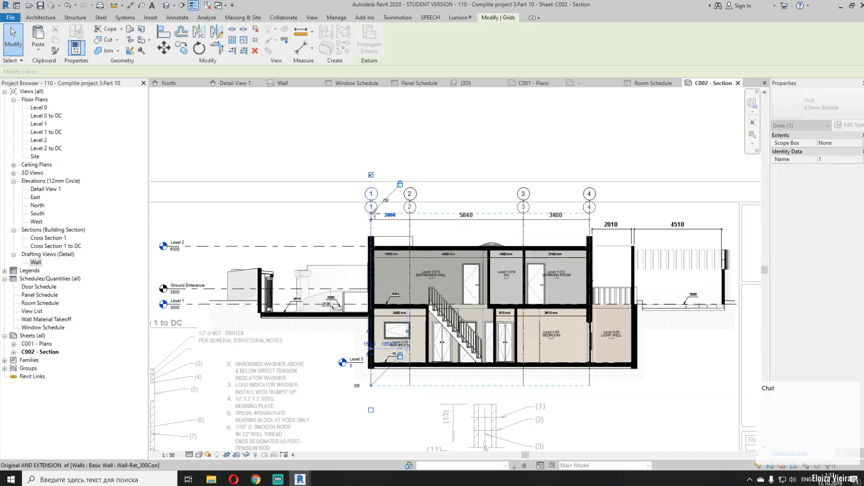
scroll(371, 215, up, 5)
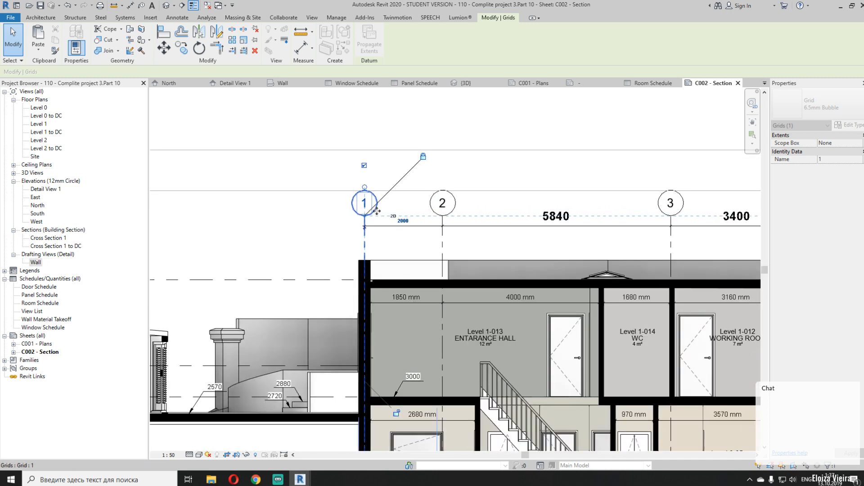
drag(352, 221, 352, 227)
key(Escape)
Move the overall grid dimension string down beneath the lowered bubbles and deactivate the view
click(466, 242)
drag(482, 242, 483, 282)
scroll(480, 229, down, 6)
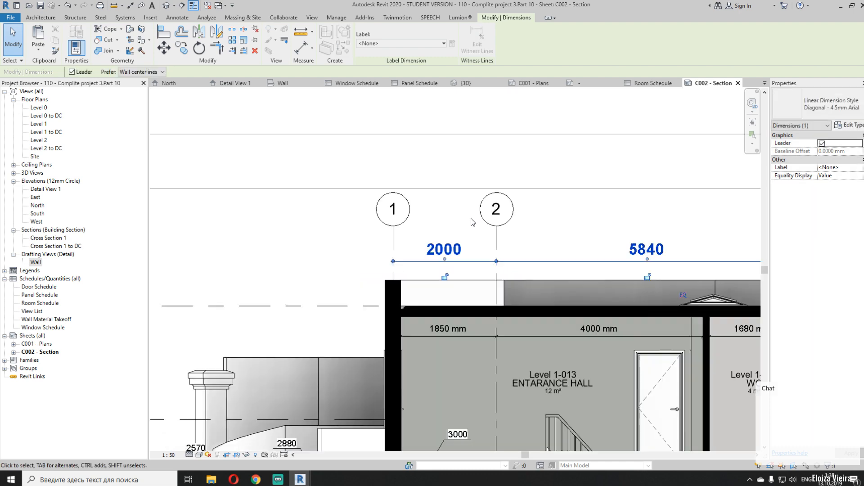
scroll(453, 234, down, 1)
key(Escape)
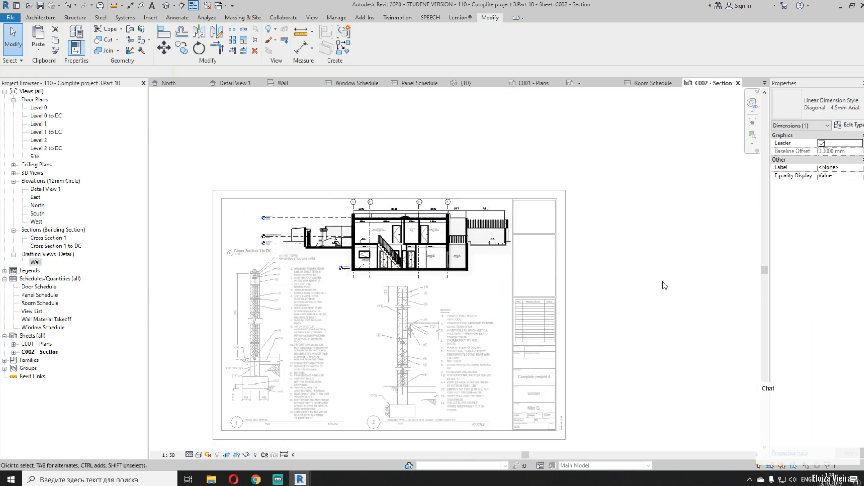
middle_drag(594, 315, 613, 290)
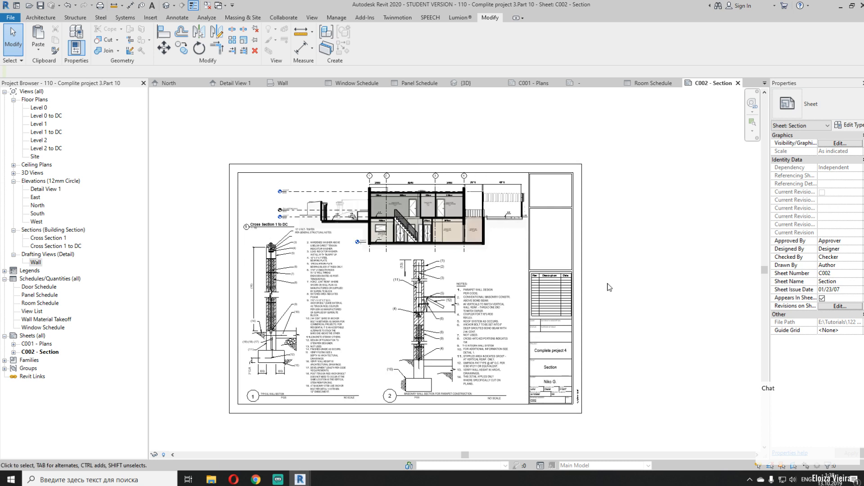
click(28, 343)
click(39, 352)
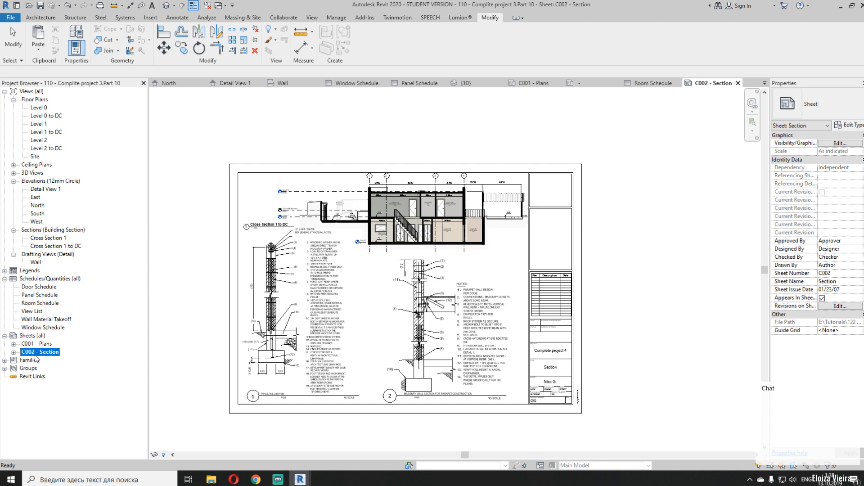
right_click(35, 337)
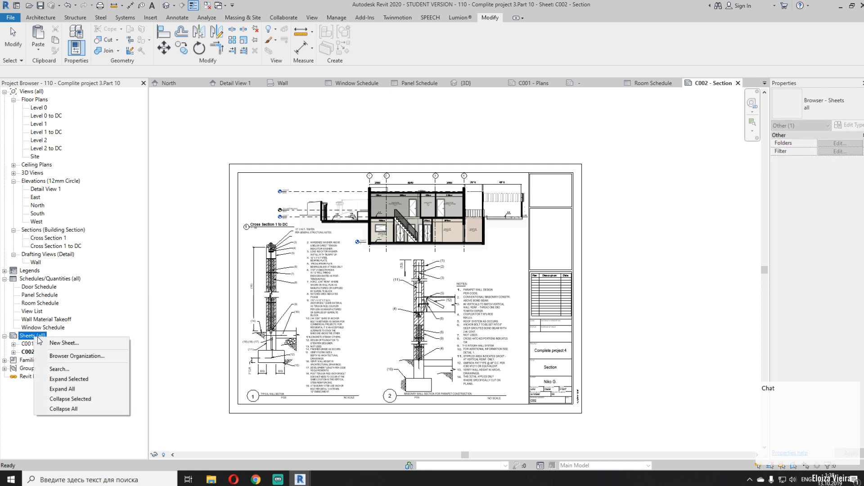
right_click(26, 353)
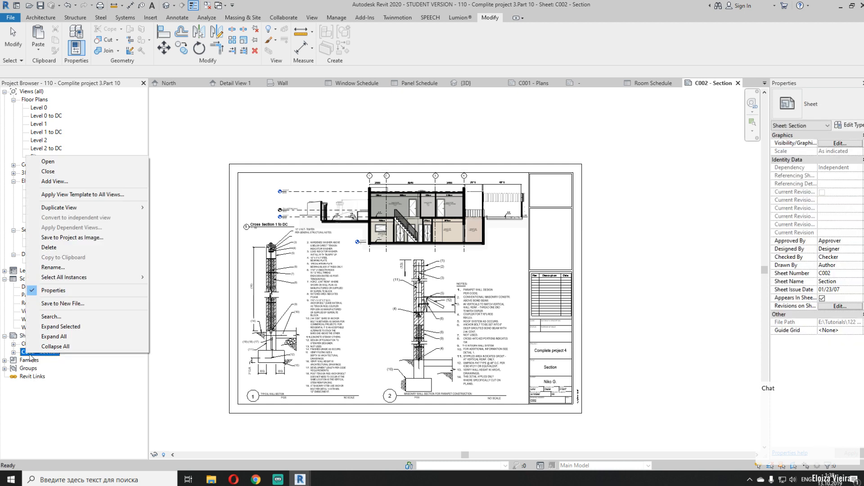
mouse_move(105, 212)
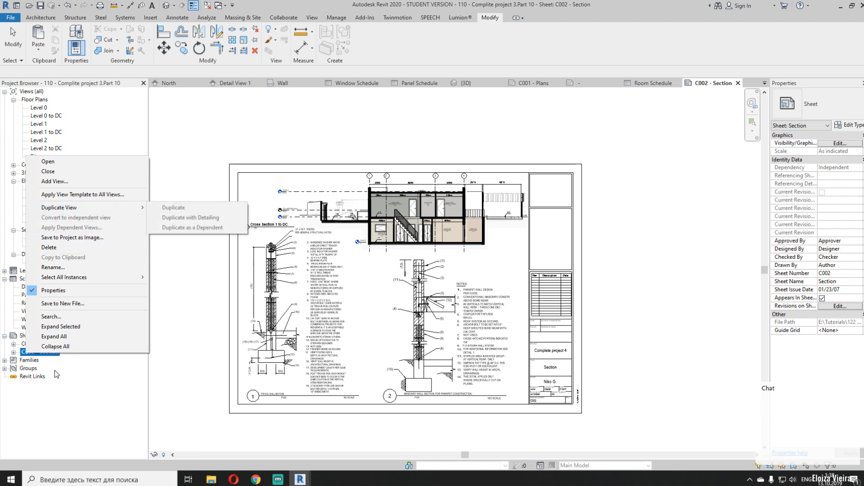
key(Escape)
Create a new sheet with the Title_Blocks_A1_Metric : Standard title block
right_click(36, 335)
click(61, 339)
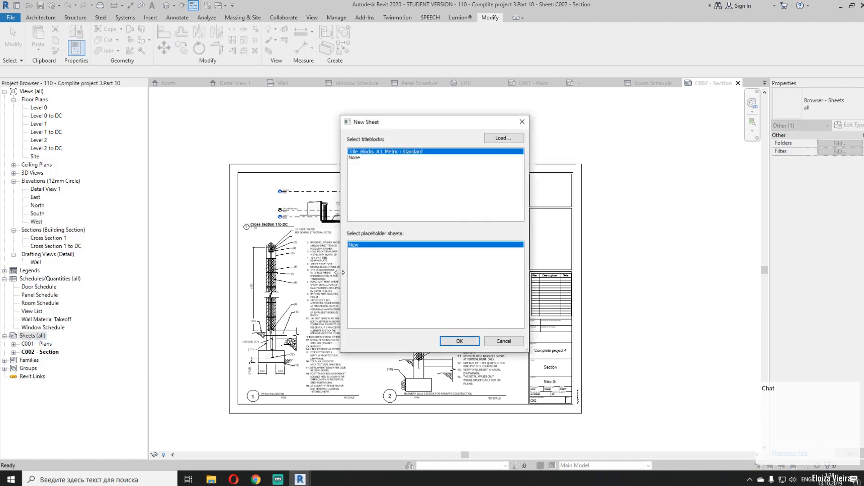
click(468, 340)
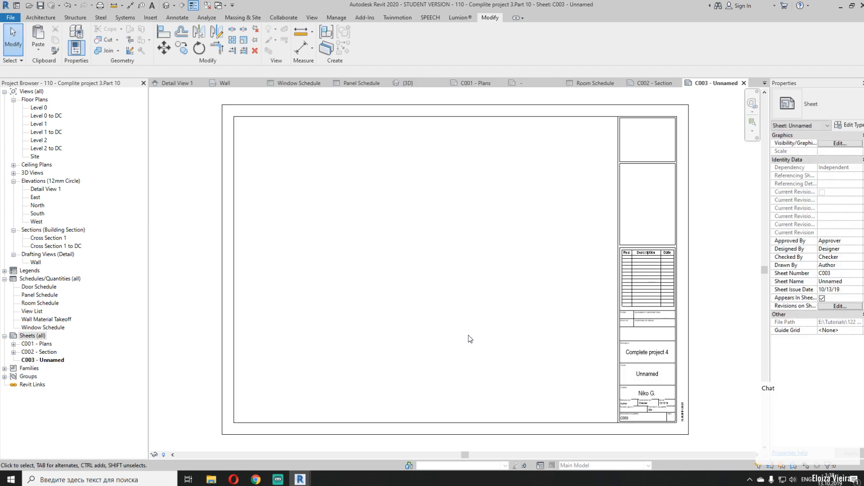
Rename sheet C003 as Elevation
middle_drag(589, 362, 567, 329)
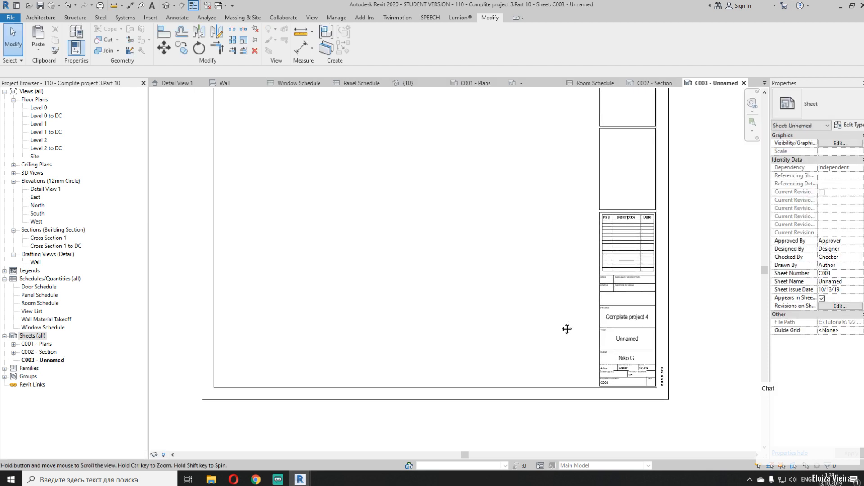
right_click(53, 360)
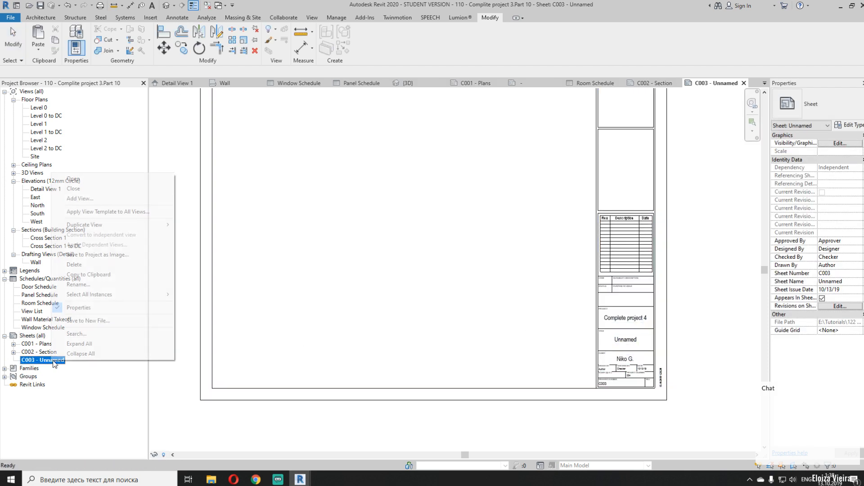
click(90, 285)
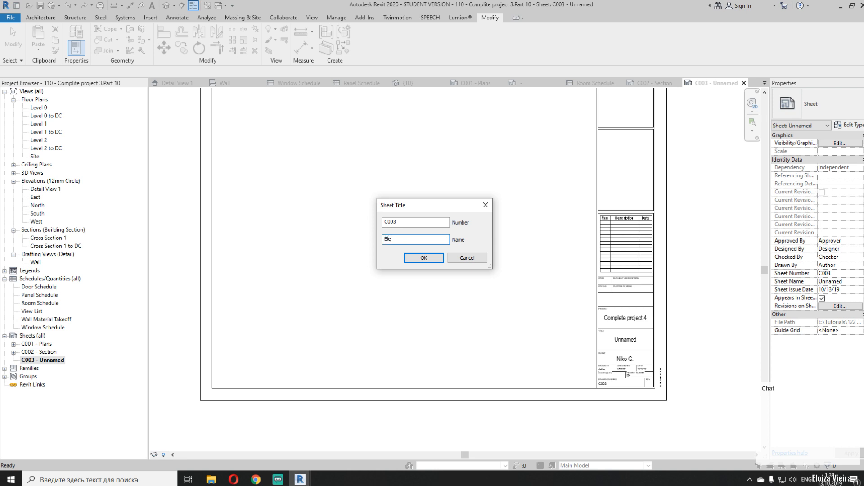
key(Return)
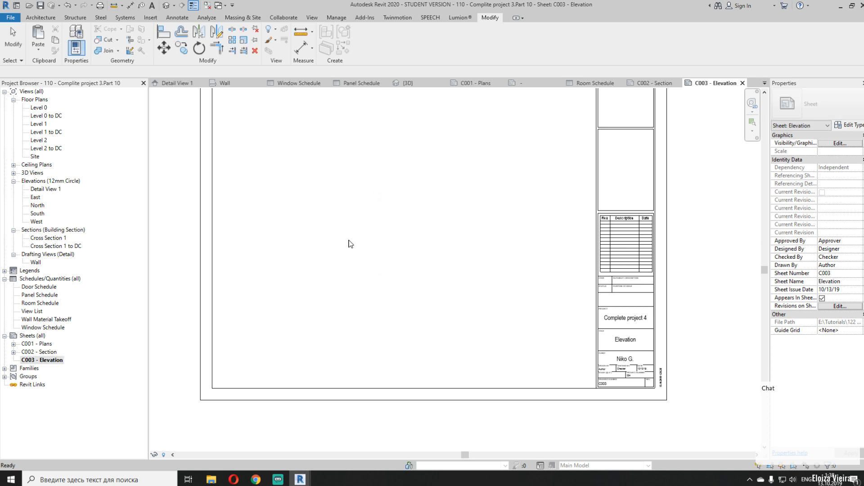
Place the East elevation on sheet C003 and move it into the lower left corner of the border
click(44, 189)
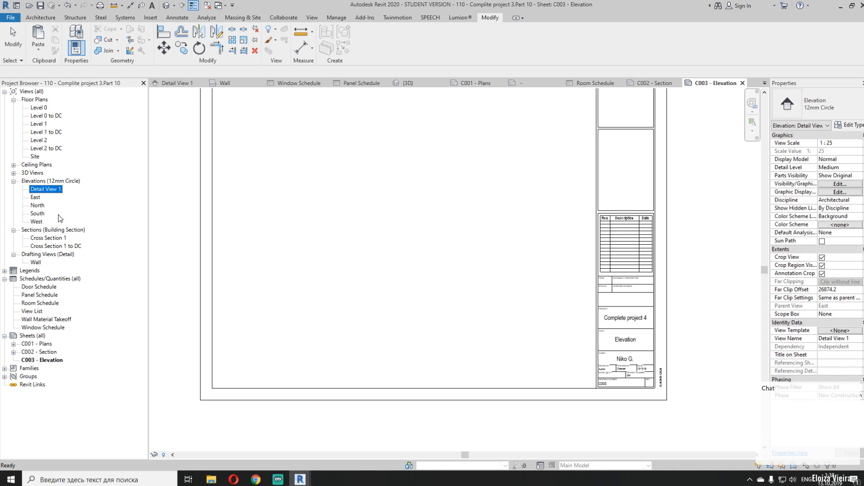
click(40, 198)
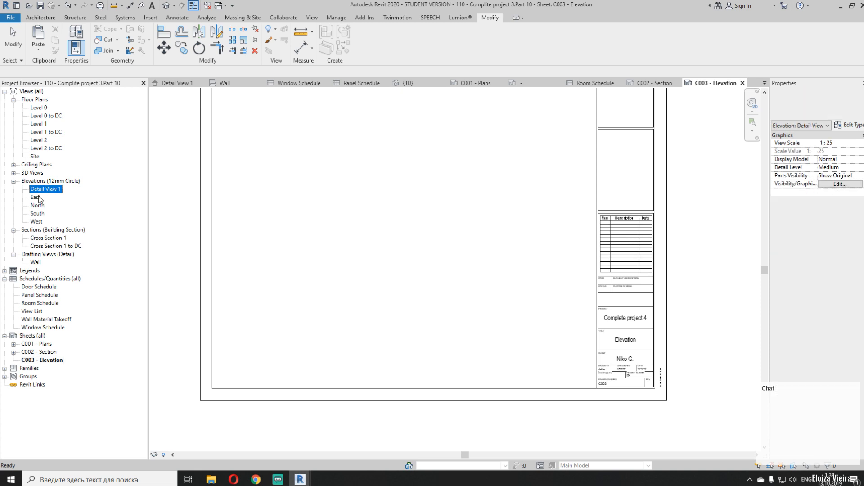
drag(346, 237, 366, 224)
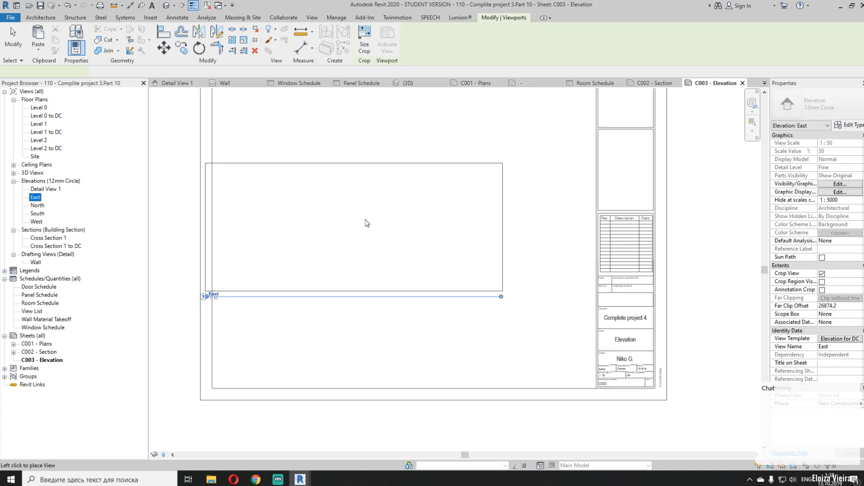
click(401, 150)
middle_drag(514, 262, 485, 186)
drag(367, 157, 332, 318)
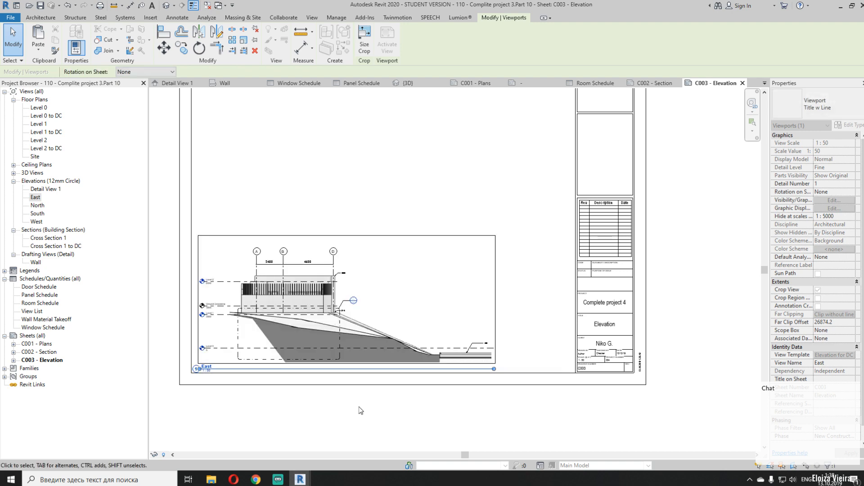
click(361, 411)
Place the North elevation on the sheet above the East elevation and shift it near the upper border
drag(38, 205, 192, 242)
click(38, 206)
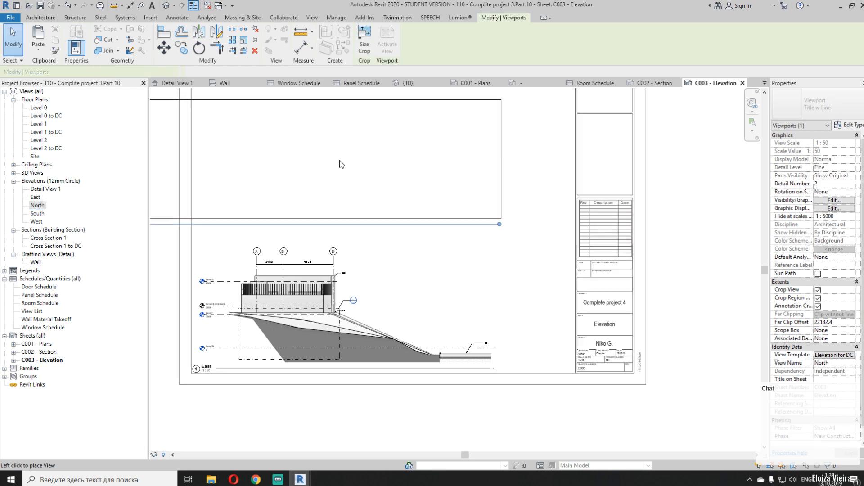
click(392, 141)
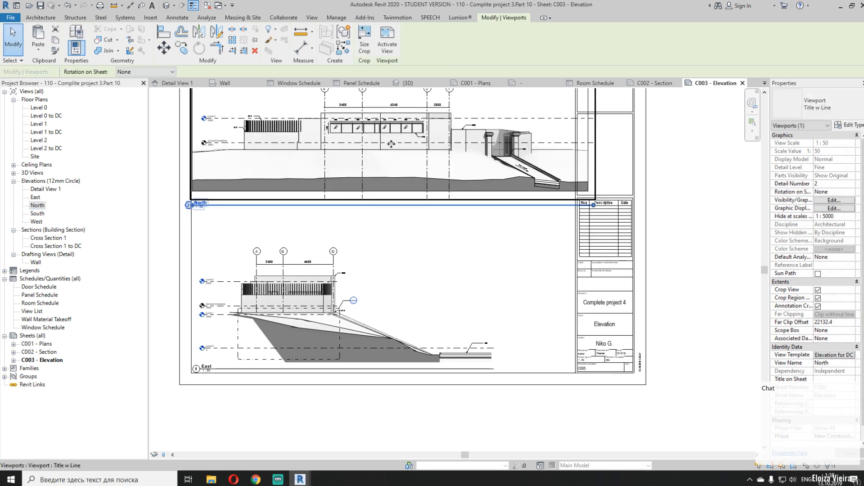
middle_drag(392, 141, 421, 240)
drag(419, 242, 400, 228)
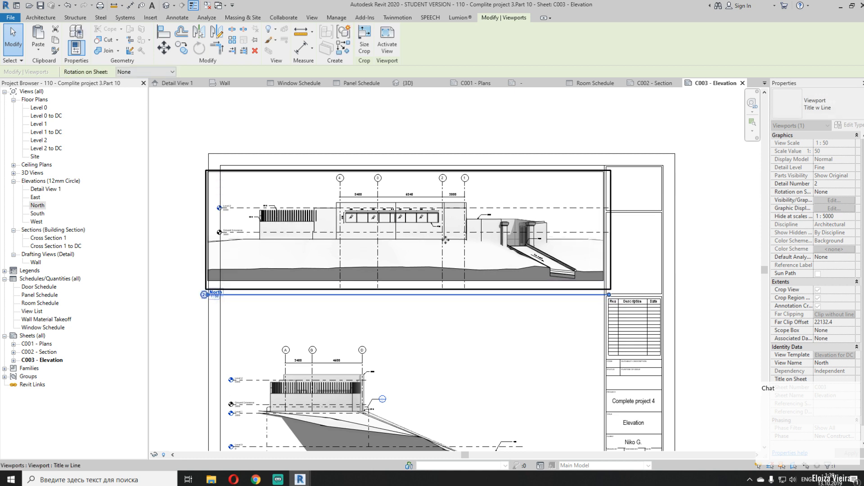
Nudge the North viewport down in small increments to clear the upper sheet border
key(Down)
key(Down)
key(Down)
key(Down)
key(Down)
key(Down)
key(Down)
key(Down)
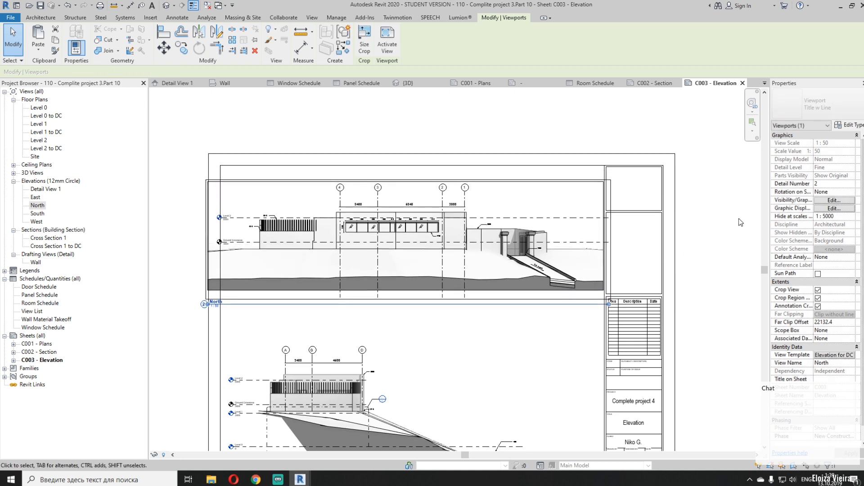
key(Right)
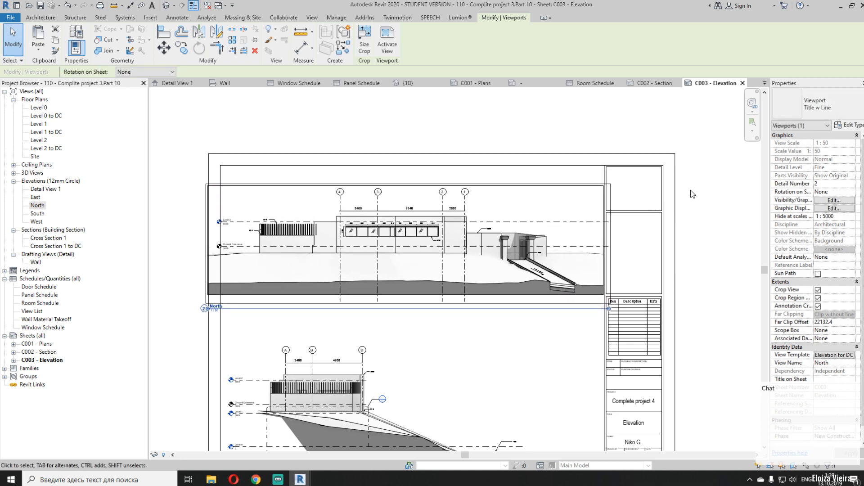
Activate the North view and pull both side edges of its crop region in closer to the building
double_click(583, 216)
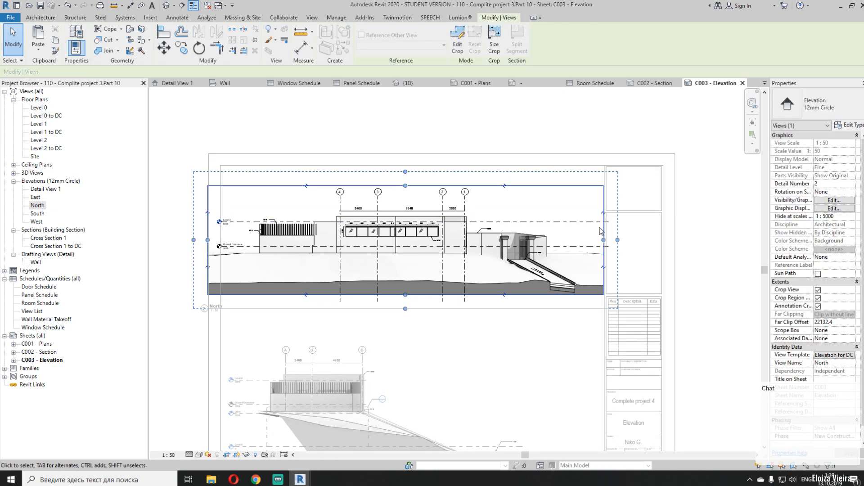
drag(584, 237, 585, 240)
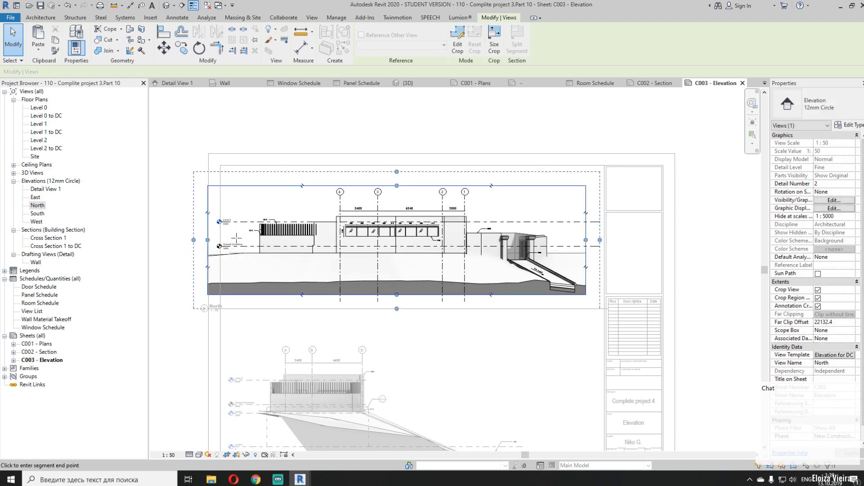
drag(240, 238, 240, 240)
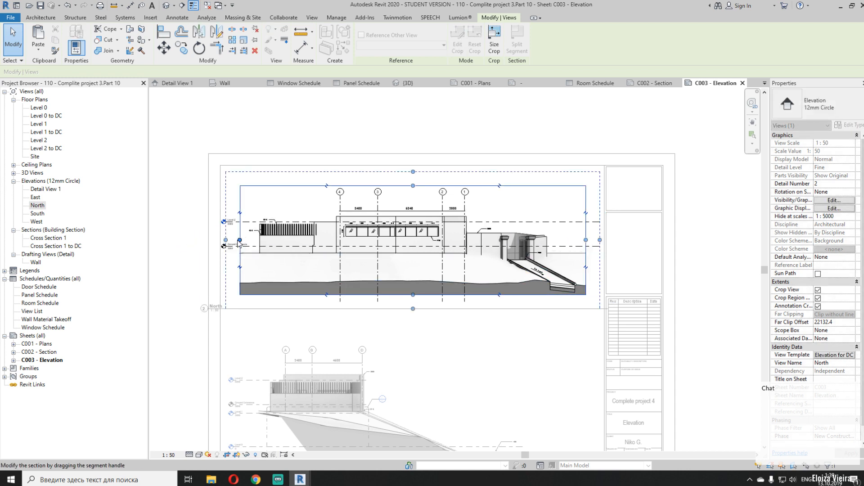
Turn off the North view's crop region visibility and annotation crop, and deactivate the view
click(131, 282)
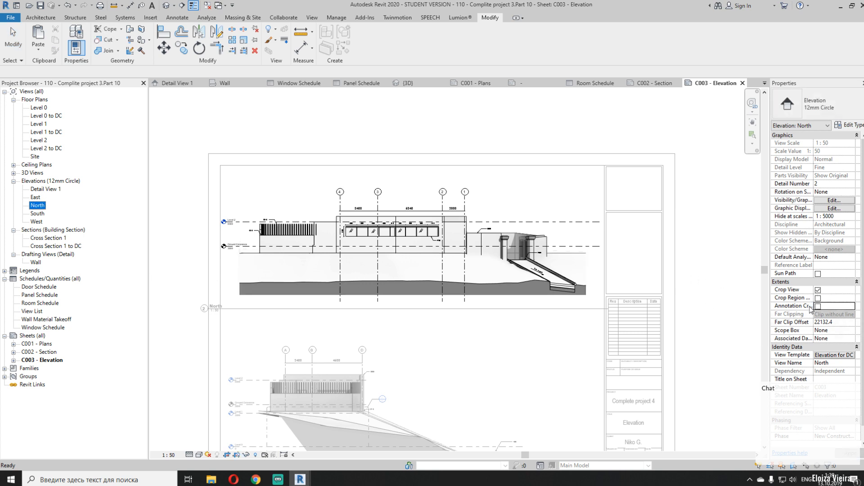
double_click(701, 299)
middle_drag(701, 299, 651, 242)
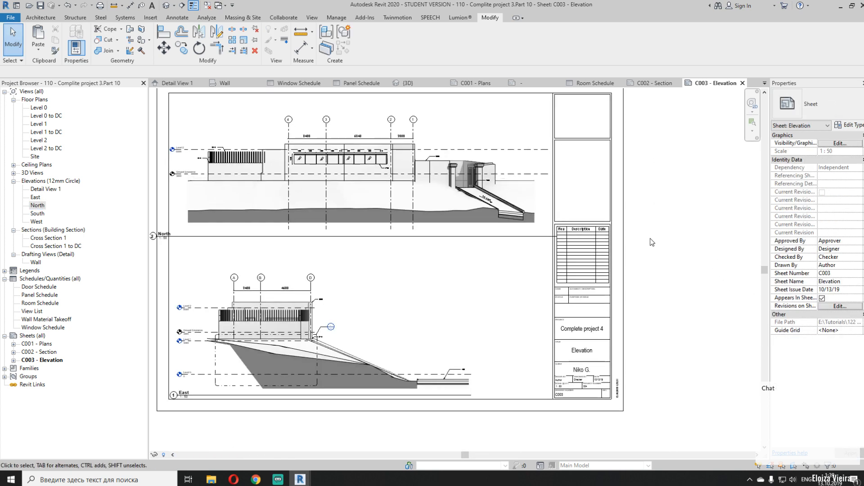
Move the North view title up and to the right, beneath the elevation's ground
scroll(266, 276, up, 4)
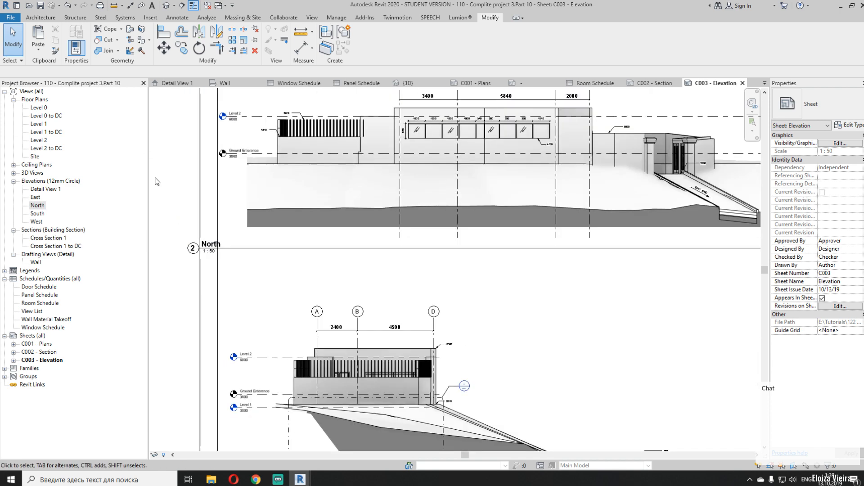
click(267, 276)
drag(267, 277, 297, 264)
scroll(320, 264, down, 1)
scroll(528, 244, up, 2)
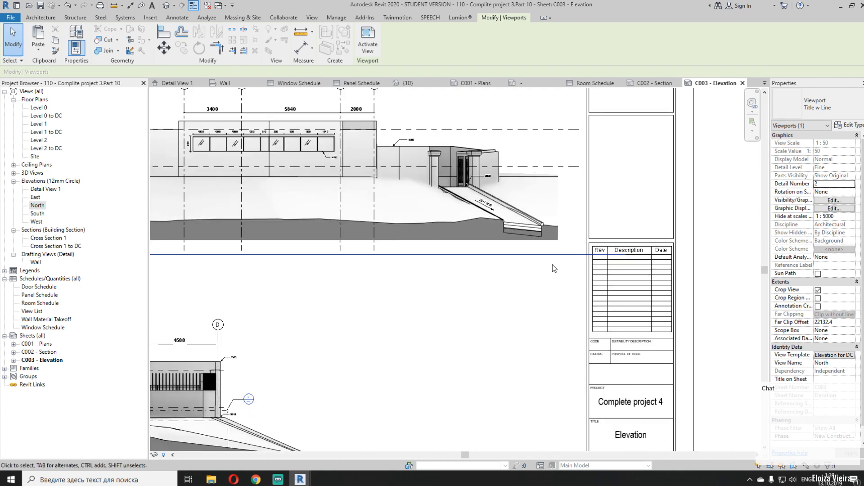
Shorten the North view title line by pulling its right end back from the title block
key(Escape)
click(577, 255)
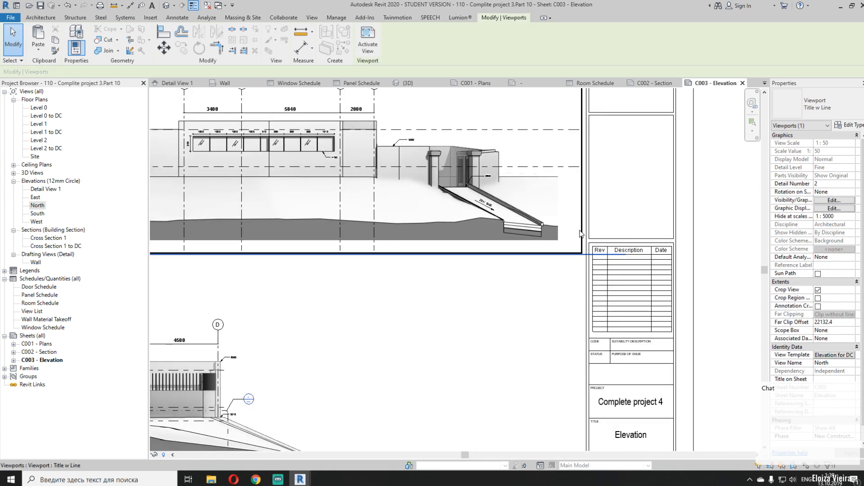
drag(585, 261, 186, 254)
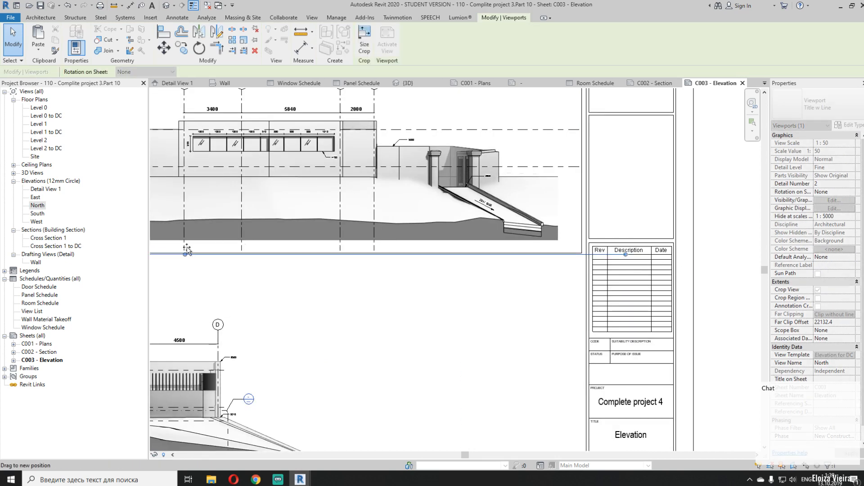
Shorten the North view title line further so it ends just past the title text
middle_drag(239, 256, 595, 262)
drag(544, 262, 422, 256)
click(238, 251)
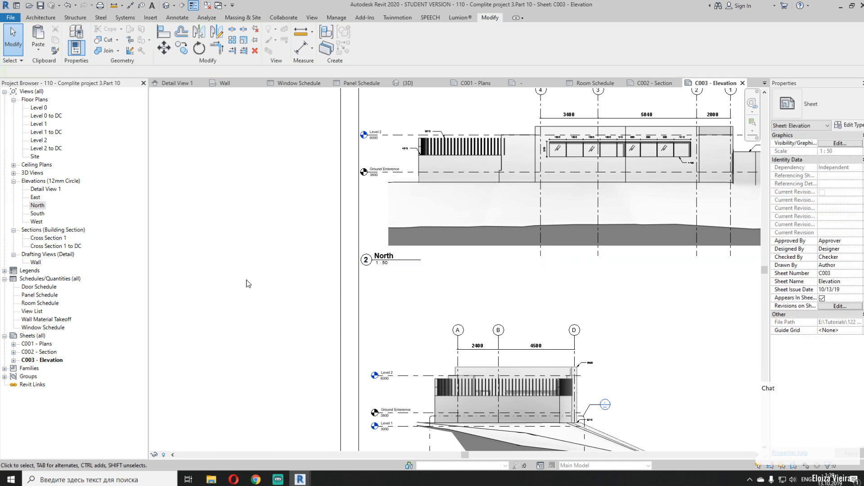
Nudge the East viewport up slightly so its title line sits clear above the sheet's lower border
middle_drag(282, 323, 253, 266)
scroll(253, 265, down, 2)
middle_drag(486, 382, 447, 345)
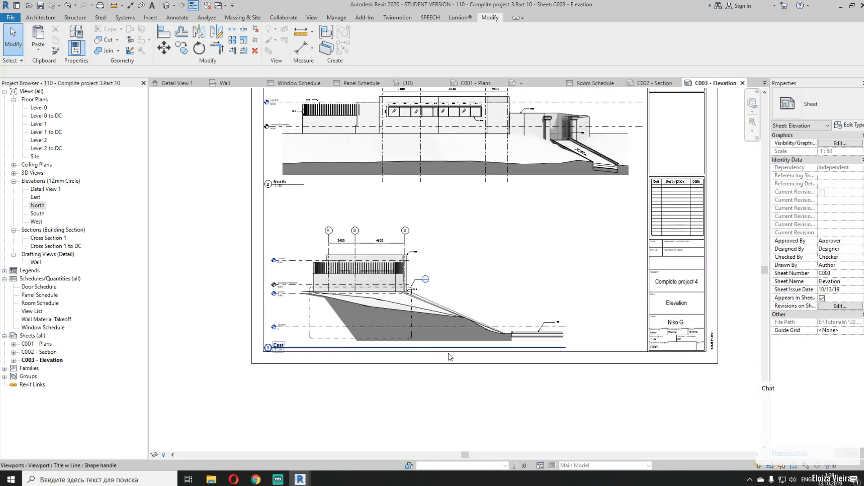
click(309, 320)
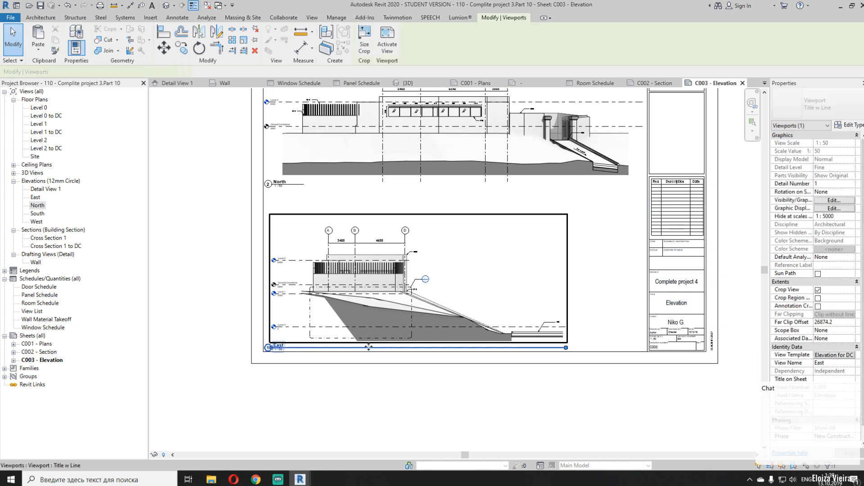
key(Up)
key(Up)
click(210, 362)
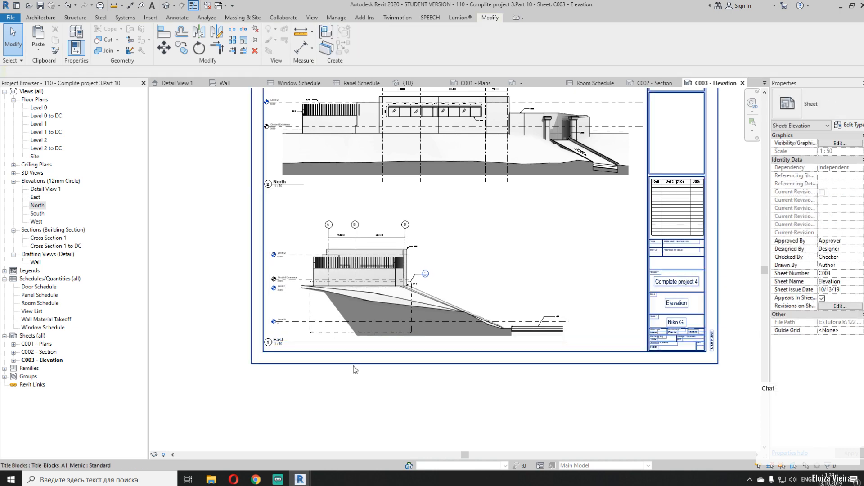
Save the project and close all inactive views, keeping the C003 - Elevation sheet open
scroll(353, 369, down, 2)
middle_drag(575, 390, 479, 370)
middle_drag(573, 334, 590, 336)
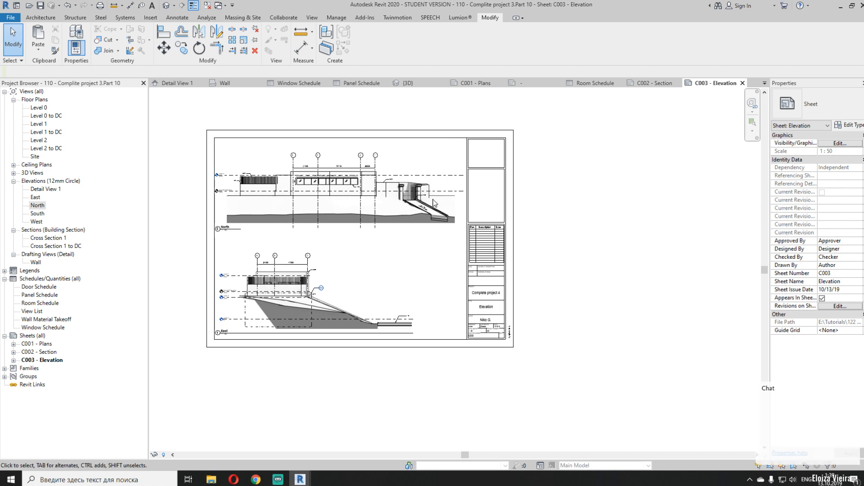
click(40, 5)
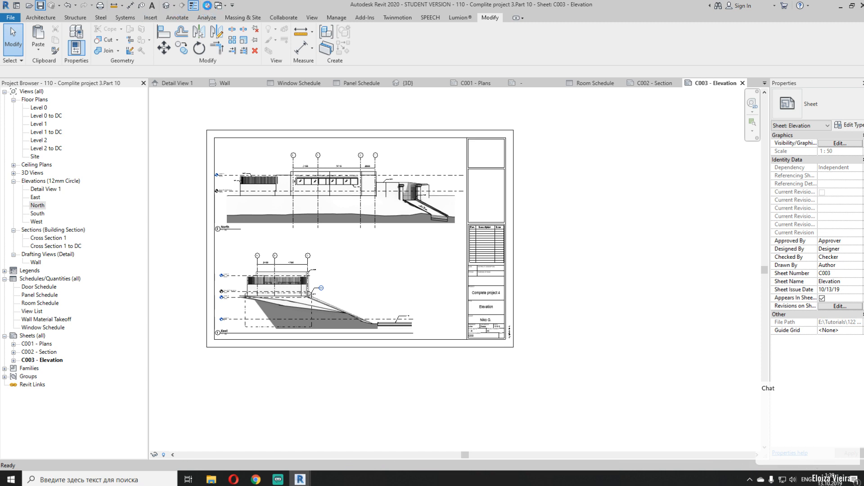
click(207, 5)
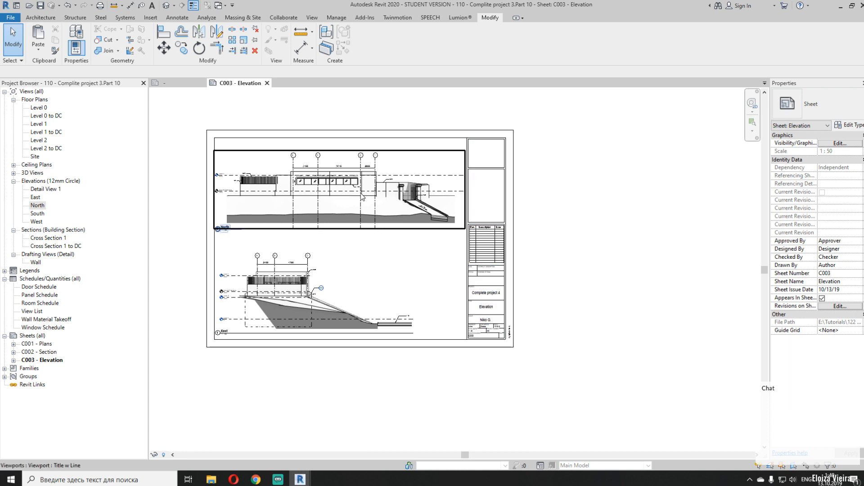
Place Detail View 1 on sheet C003, beside the East elevation and overlapping the title block
scroll(245, 302, up, 3)
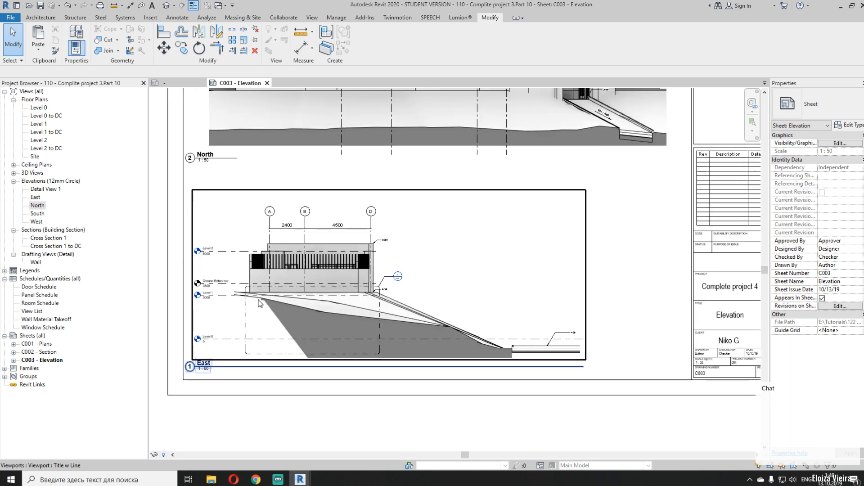
scroll(259, 303, up, 1)
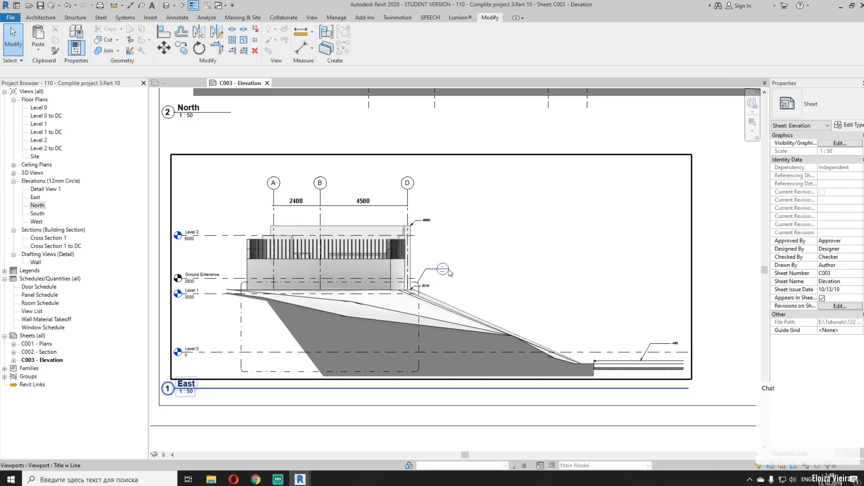
middle_drag(440, 280, 373, 286)
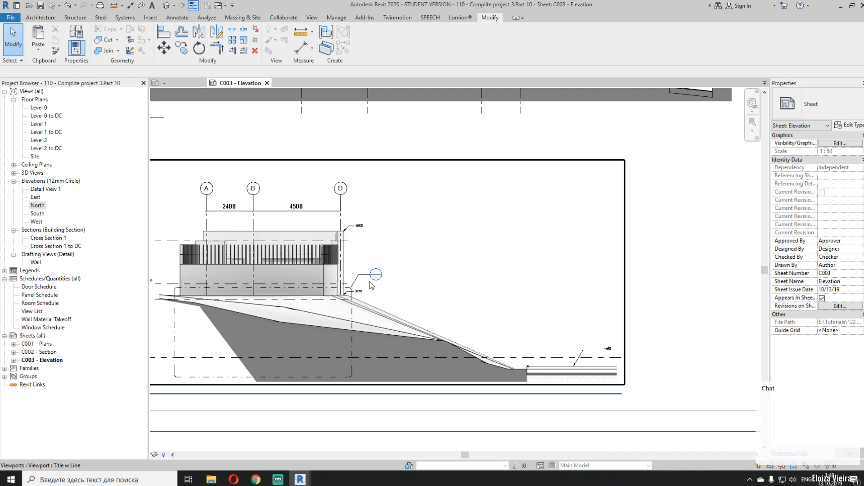
click(42, 190)
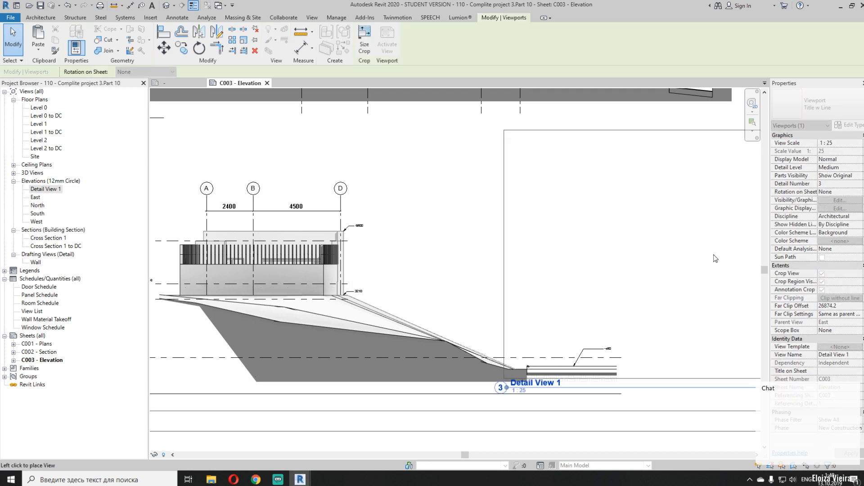
click(376, 275)
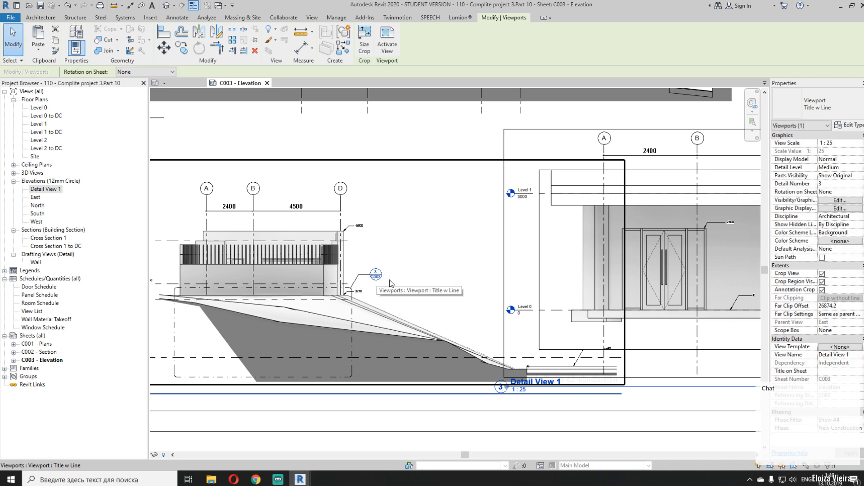
Activate Detail View 1 on the sheet, set its scale to 1:50, and deactivate the view
middle_drag(586, 272, 316, 265)
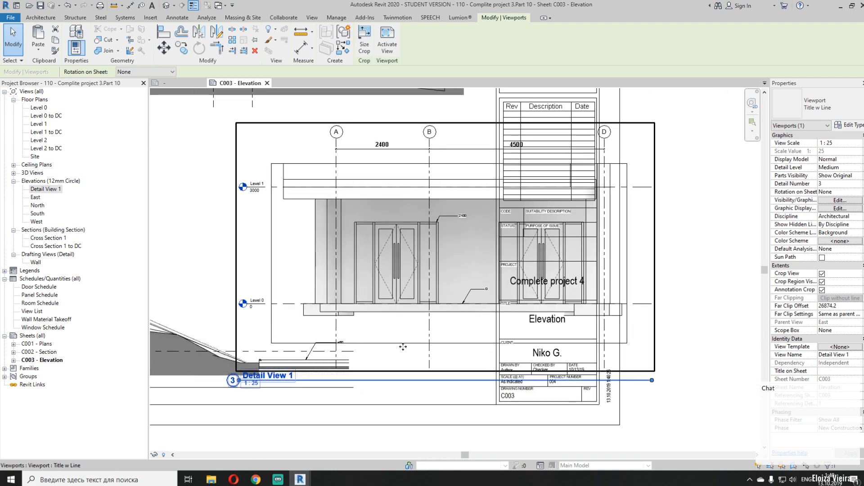
double_click(432, 300)
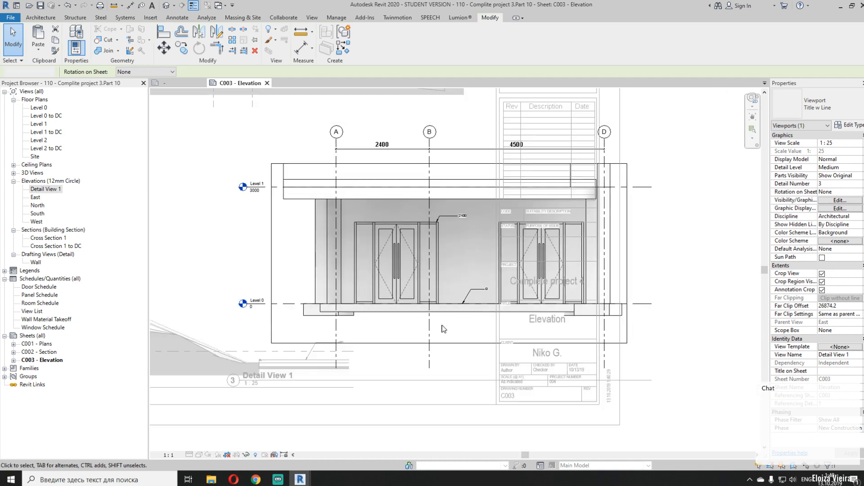
click(172, 455)
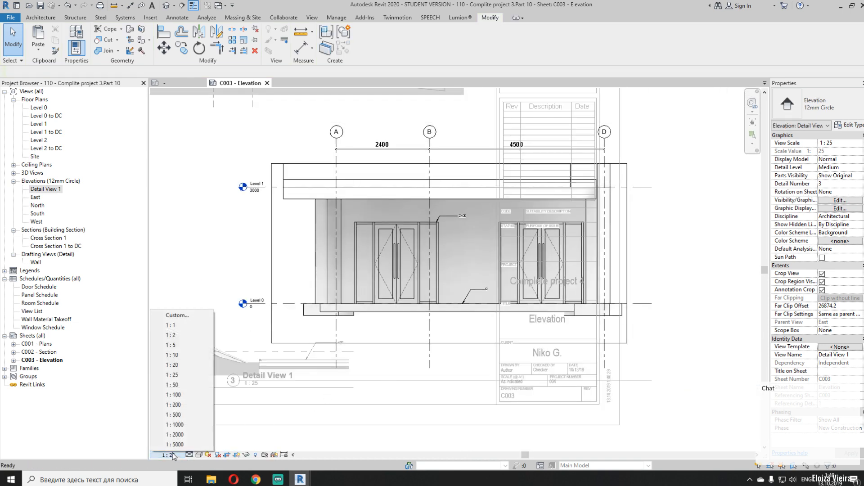
click(185, 395)
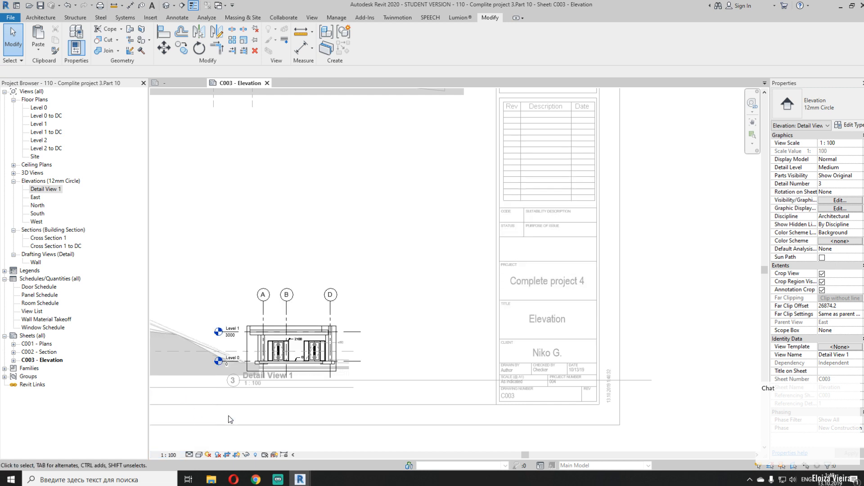
click(174, 455)
click(193, 386)
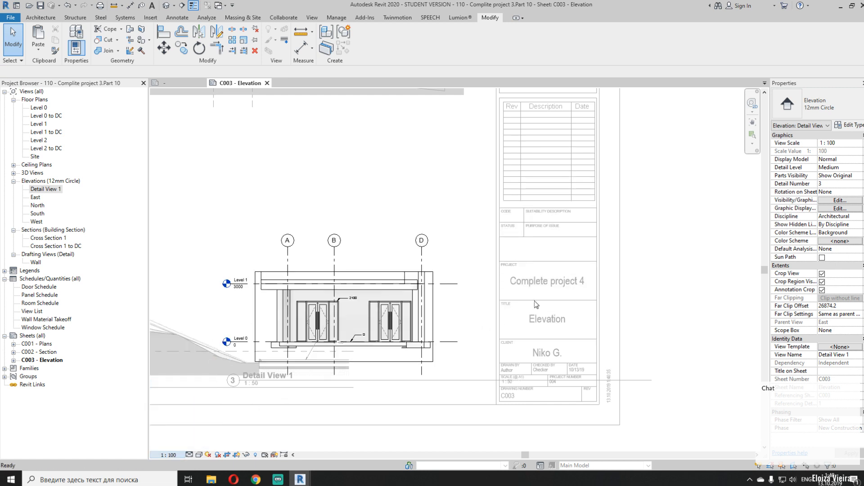
double_click(548, 288)
Move Detail View 1 up beside the East elevation and shorten its title line to just past the title text
scroll(548, 288, down, 2)
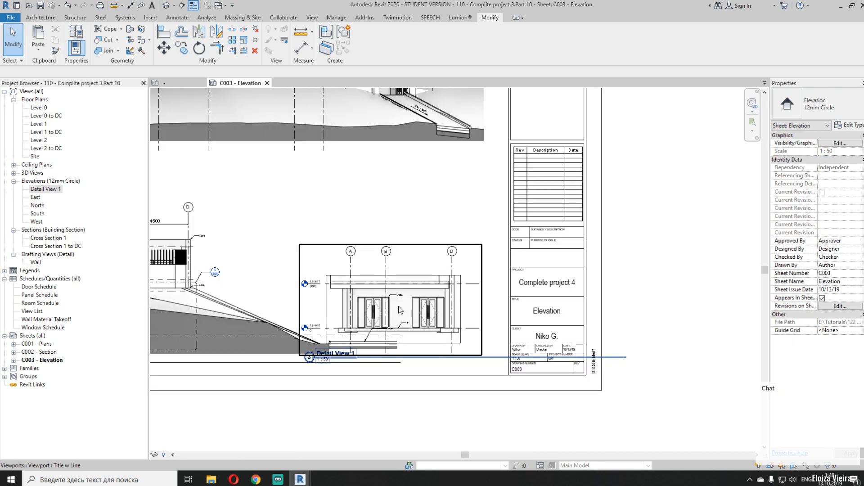
click(402, 310)
drag(401, 310, 419, 247)
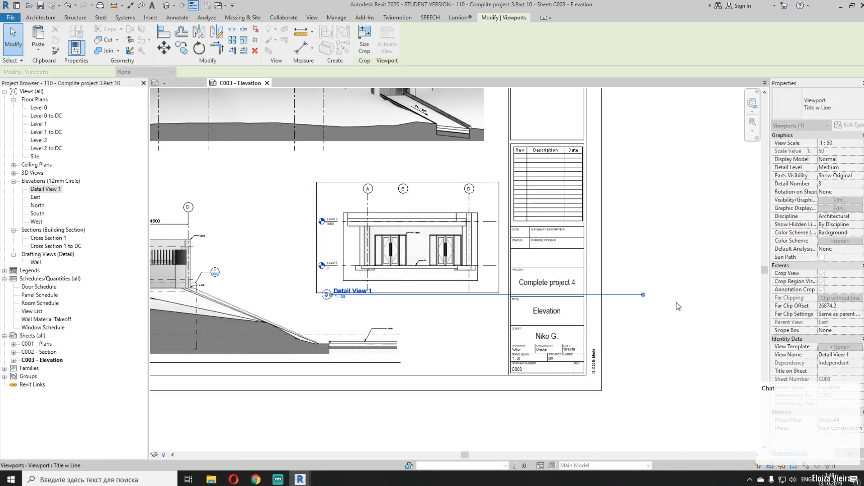
drag(354, 298, 376, 295)
click(650, 252)
Turn off Detail View 1's crop region visibility and save the project
click(481, 267)
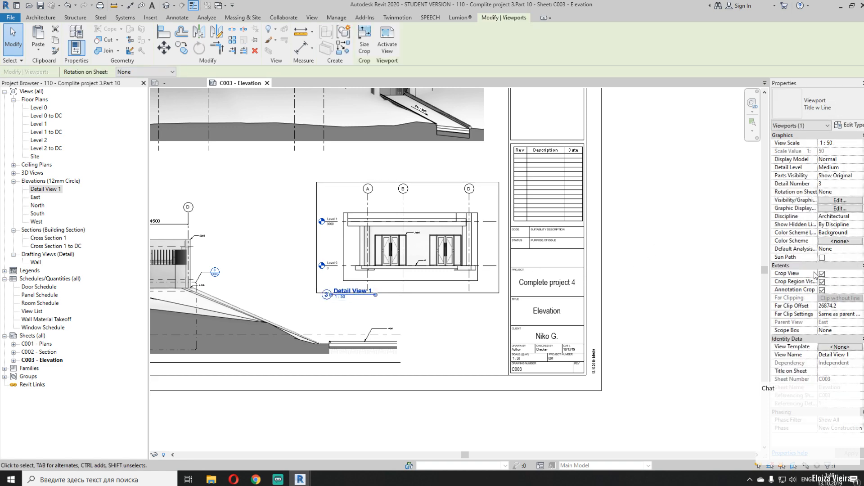
click(666, 276)
scroll(666, 276, down, 2)
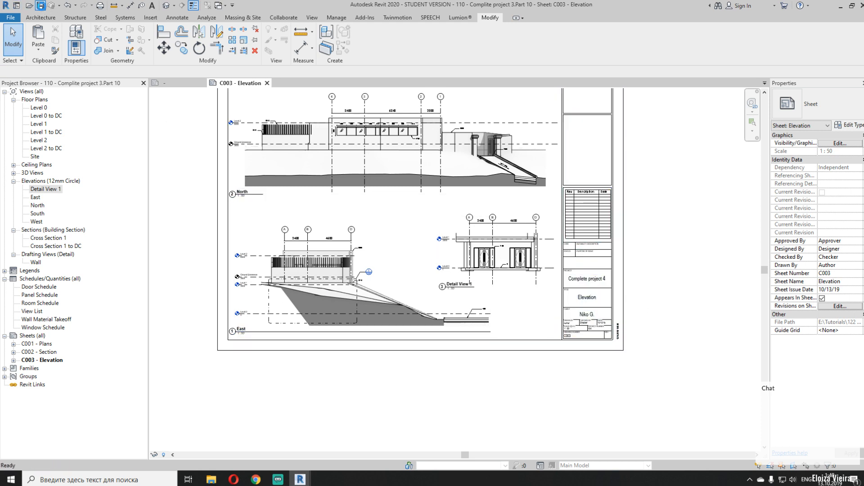
click(41, 6)
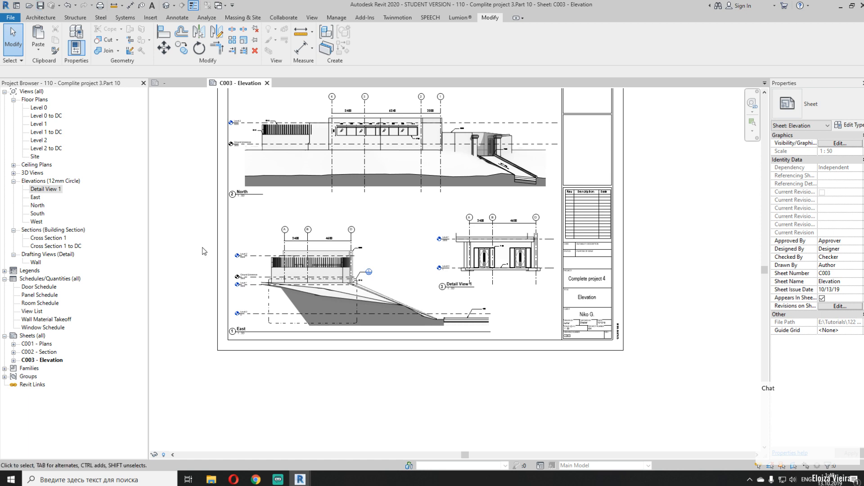
Switch to Telegram and open the Nikog_Chat group with the chat list narrowed to icons
click(128, 480)
text(tele)
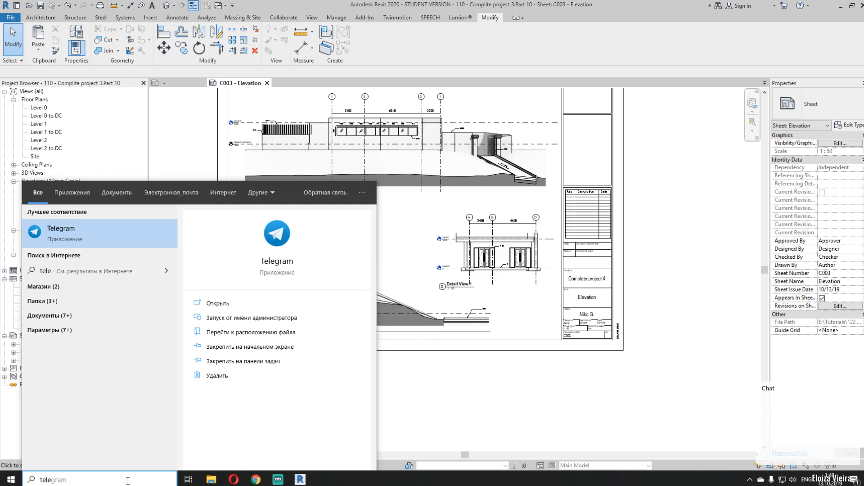
key(Return)
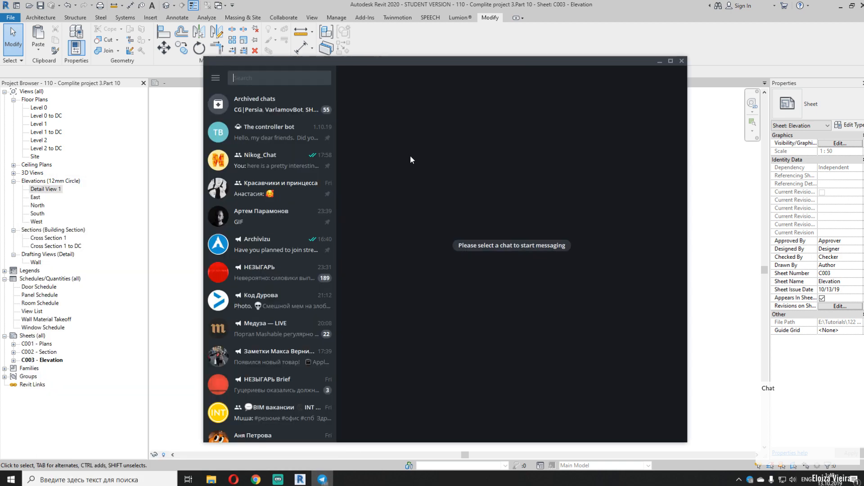
drag(336, 127, 205, 142)
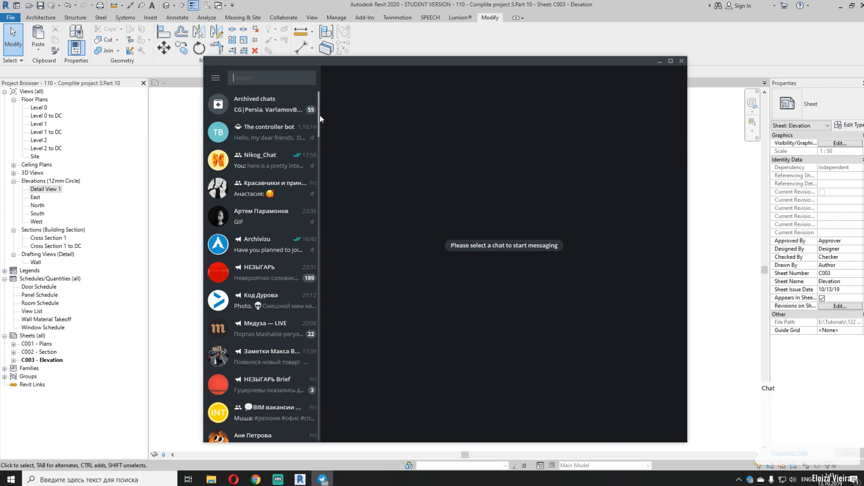
click(211, 155)
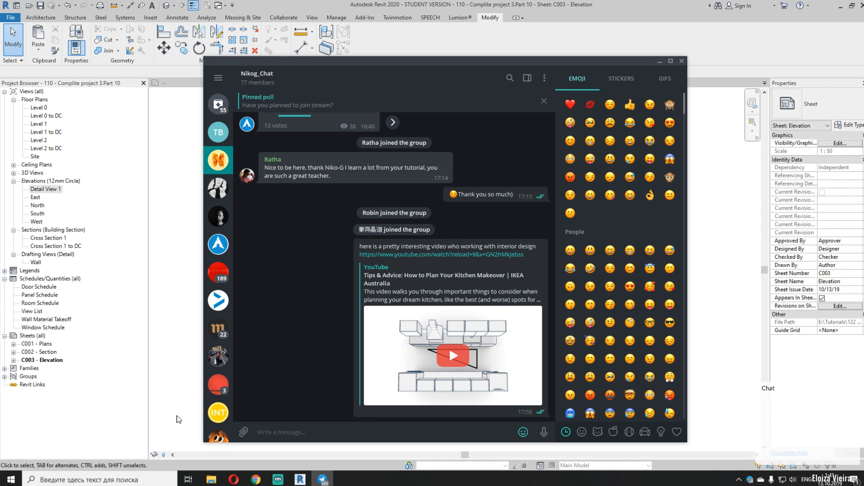
Browse the Tutorials folder on Seagate Expansion Drive (E:) in File Explorer, and minimize File Explorer and Telegram to return to Revit
click(211, 479)
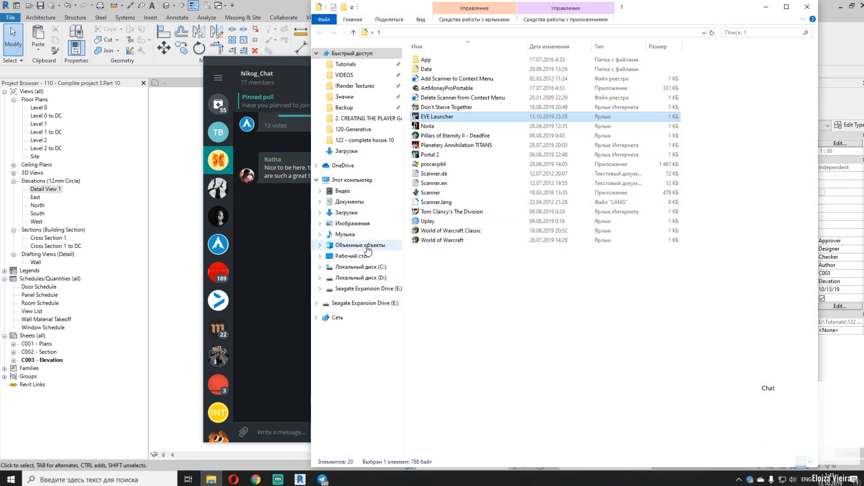
click(362, 247)
click(362, 288)
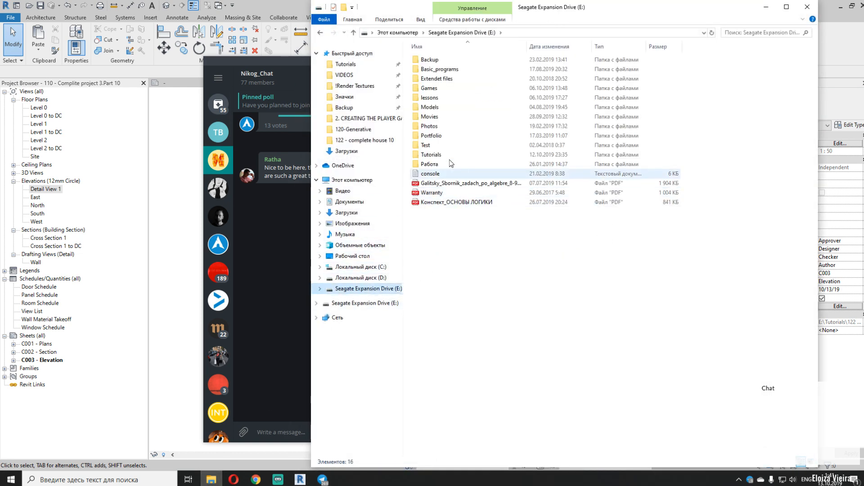
double_click(432, 155)
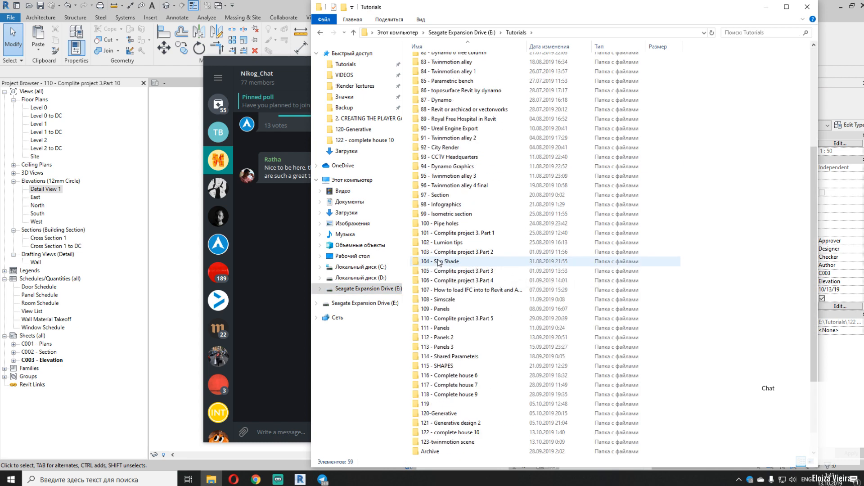
scroll(445, 414, down, 6)
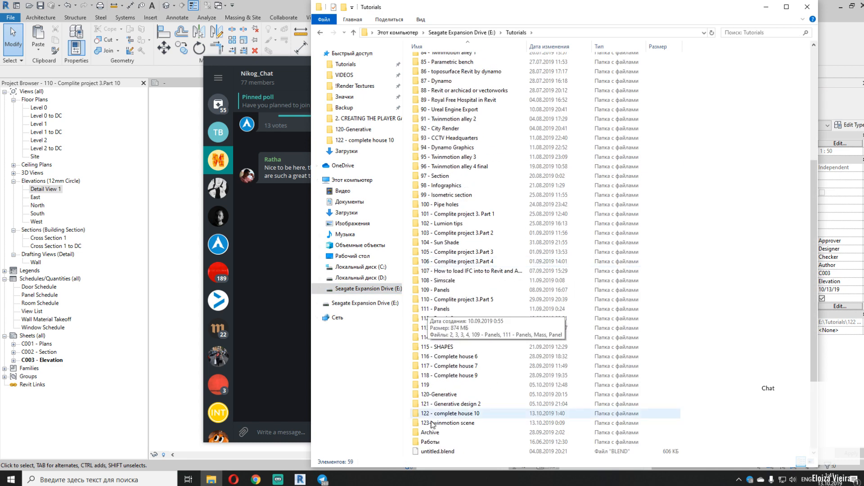
click(767, 5)
click(656, 63)
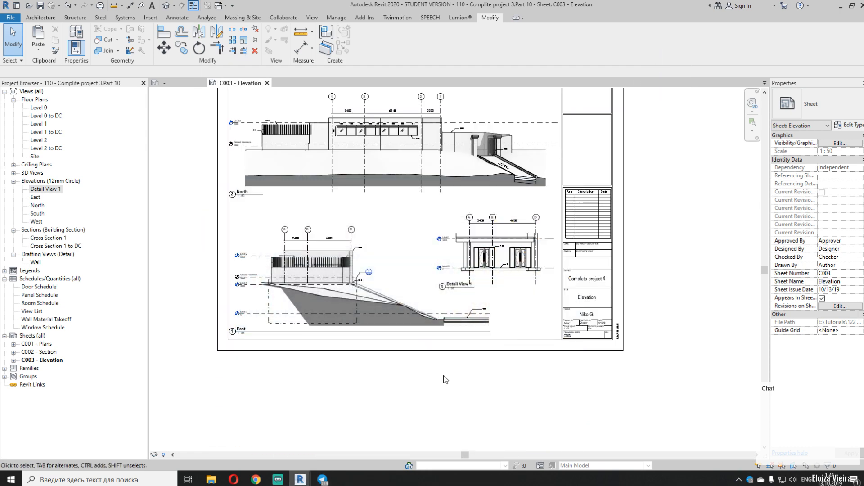
Open the default 3D view of the model
middle_drag(448, 261, 437, 313)
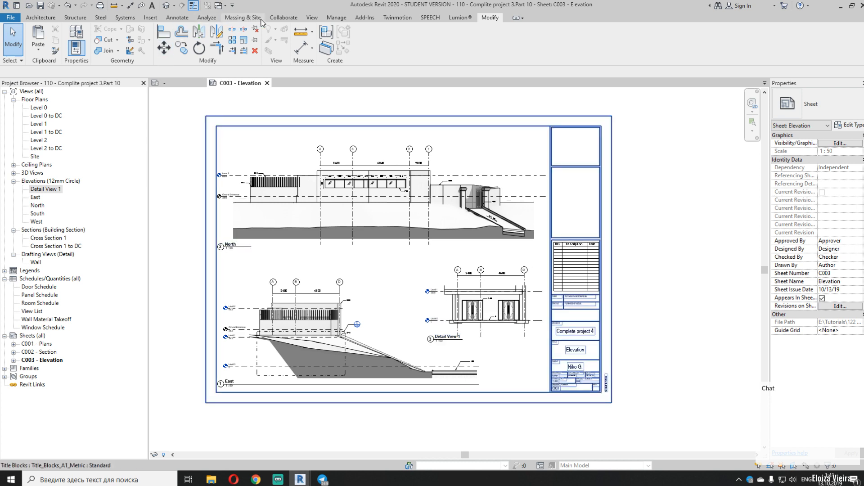
click(336, 18)
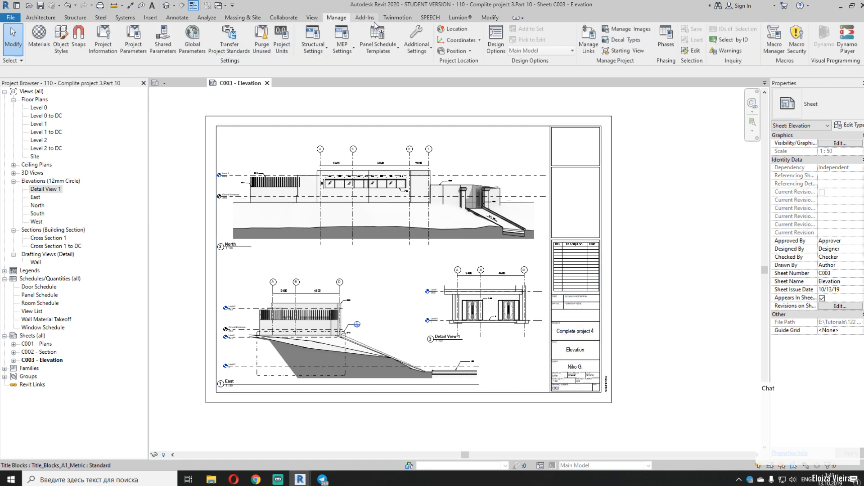
click(309, 19)
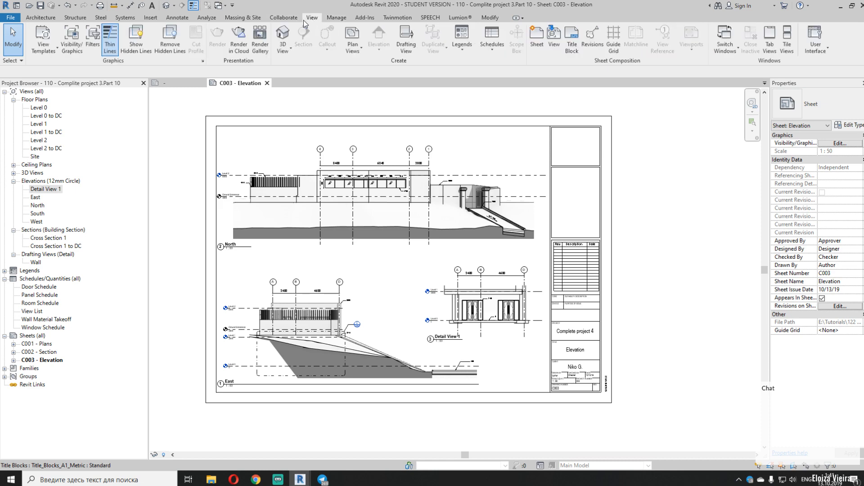
click(282, 38)
click(288, 19)
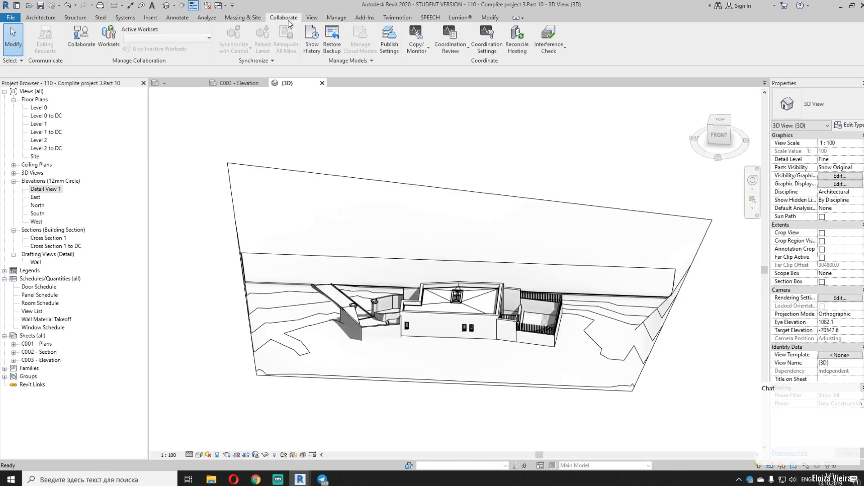
Try to start eTransmit's Transmit a model tool while sheet C003 - Elevation is open
click(345, 20)
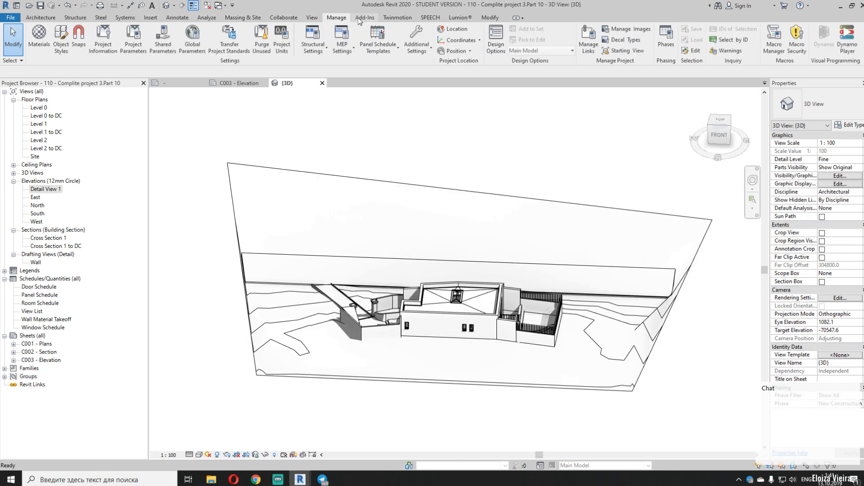
click(358, 18)
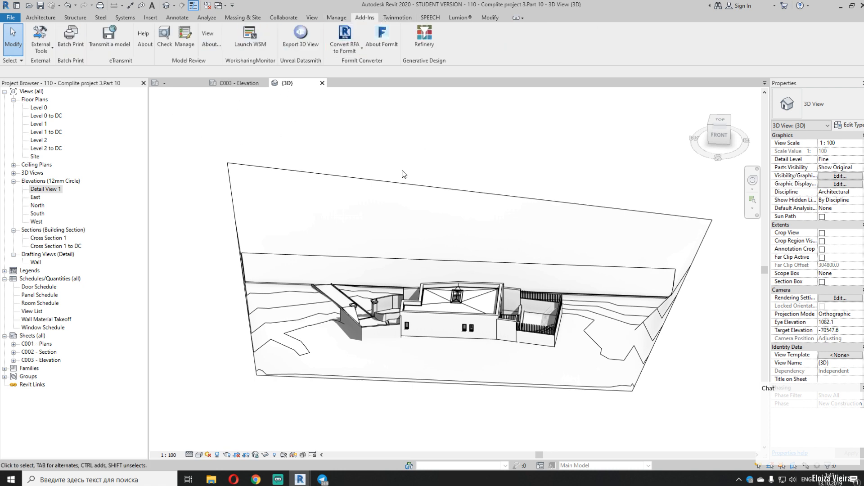
click(238, 83)
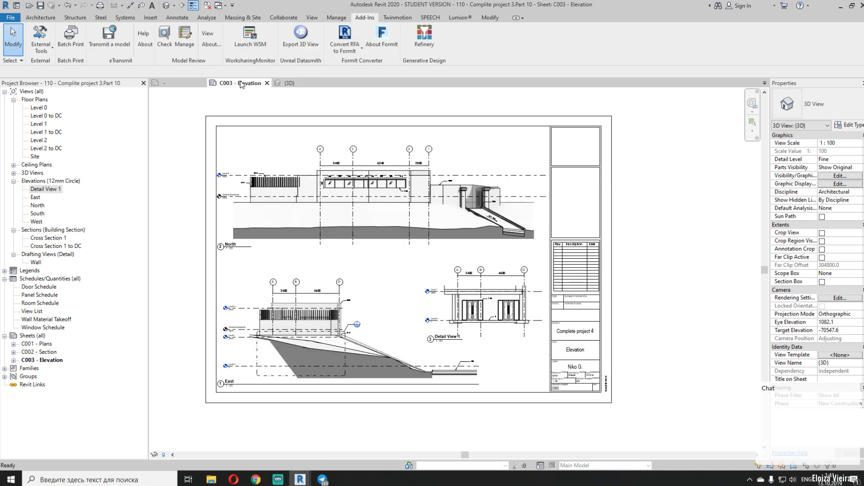
click(127, 49)
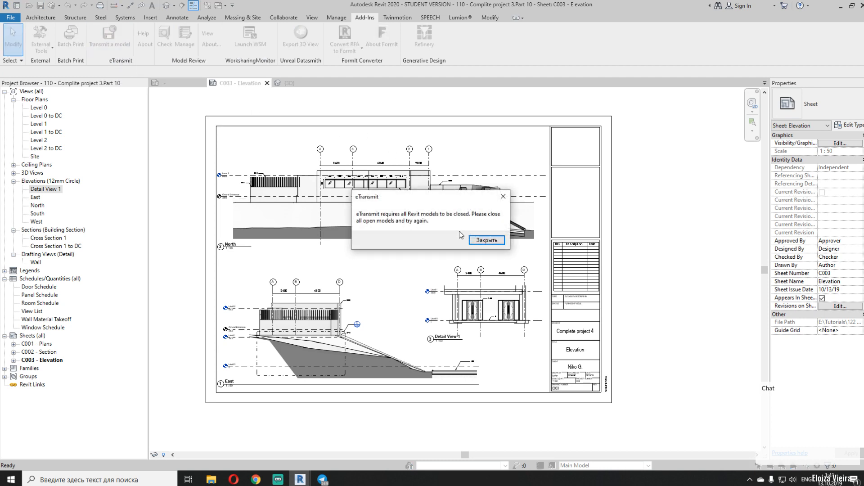
click(485, 240)
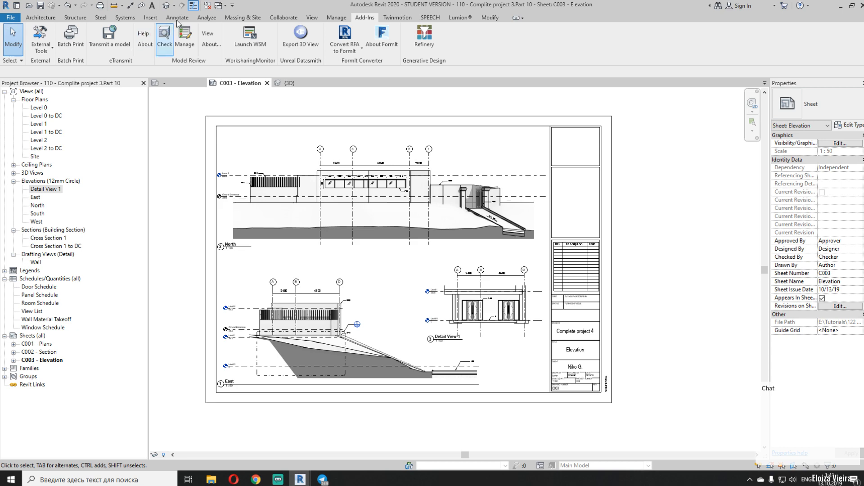
Save the project and close its 3D view and the C003 - Elevation sheet
click(41, 6)
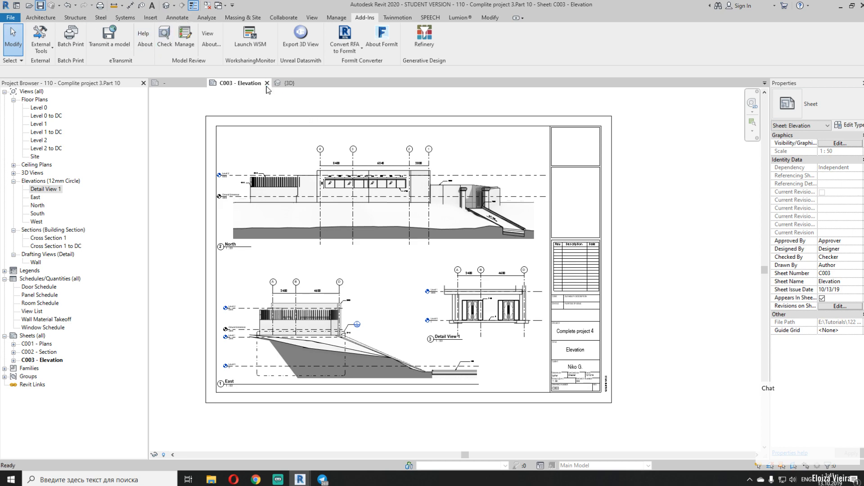
click(296, 85)
click(321, 83)
click(267, 83)
click(202, 87)
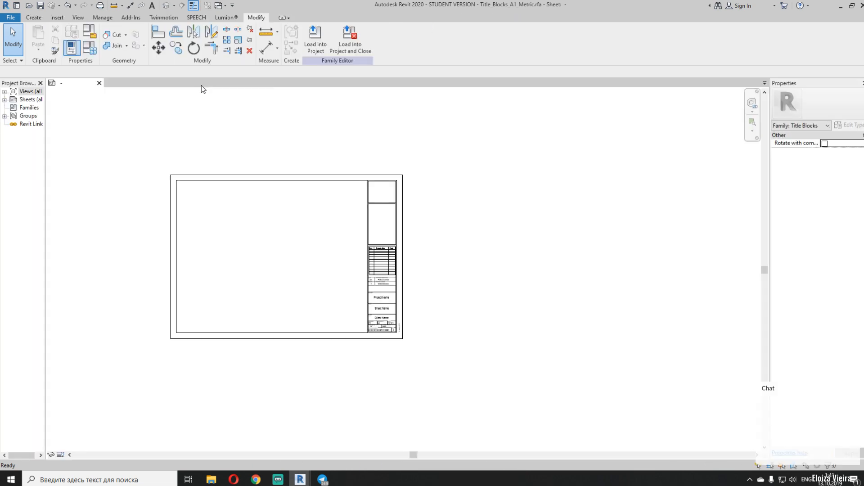
Close Title_Blocks_A1_Metric.rfa without saving, discard the Home workspace changes and leave the Home screen
click(98, 83)
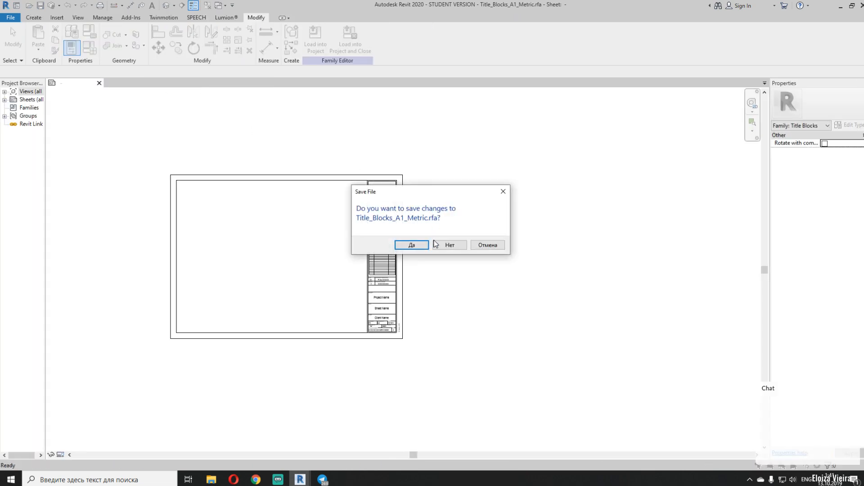
click(445, 245)
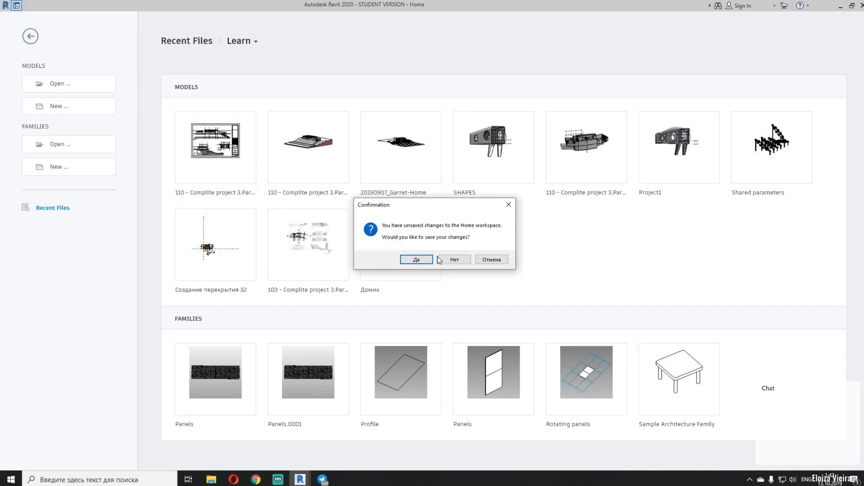
click(452, 260)
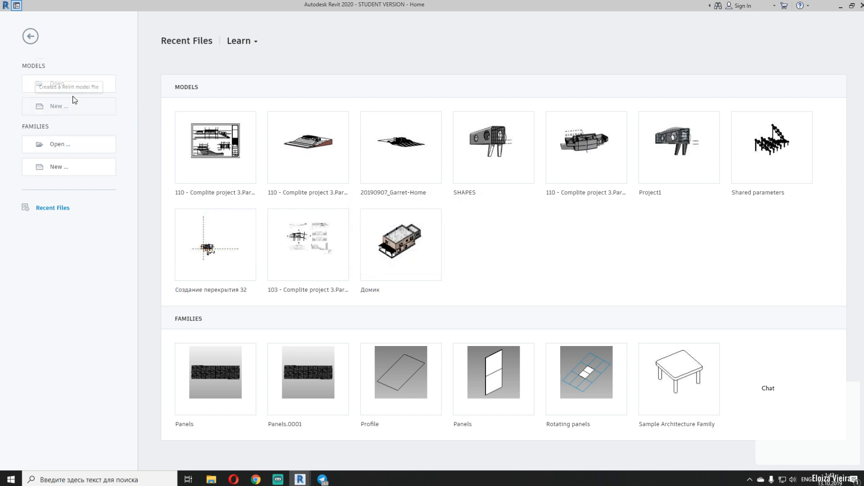
click(31, 36)
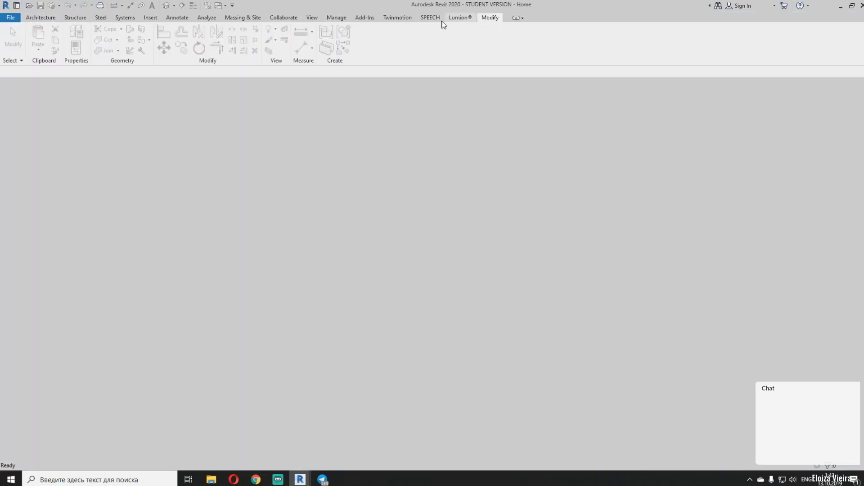
Start eTransmit and choose 110 - Complite project 3.Part 10.rvt from the 122 - complete house 10 folder as the model to transmit
click(364, 17)
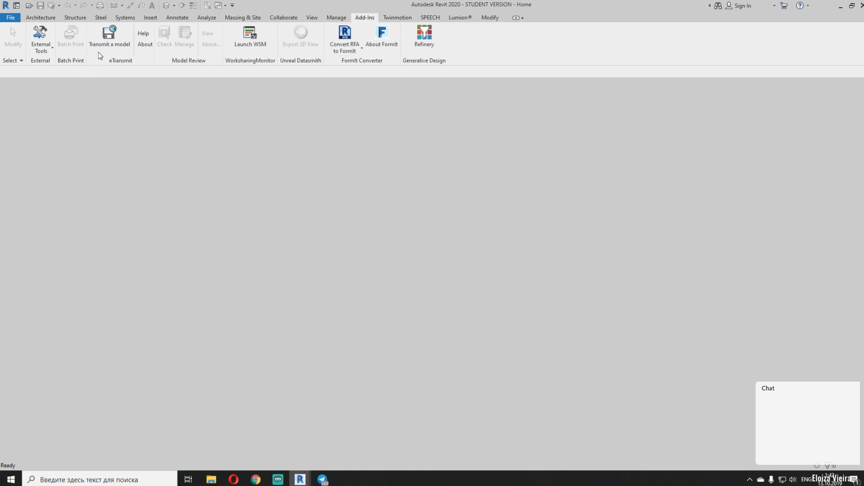
click(109, 35)
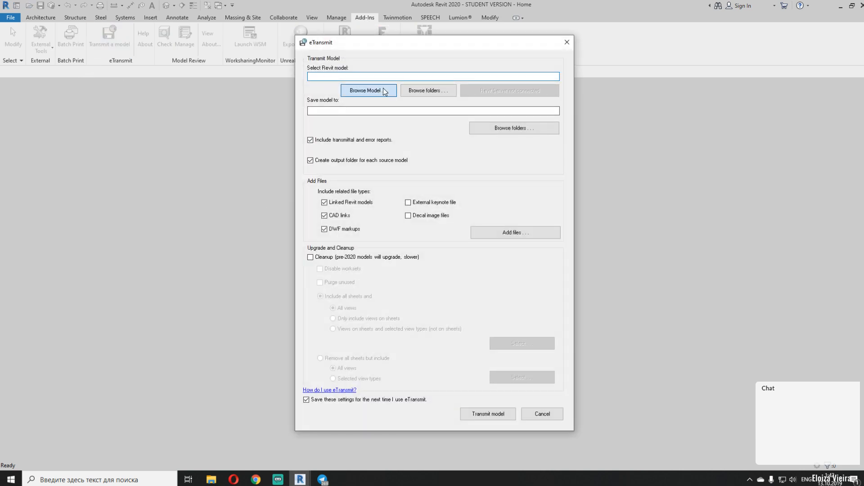
click(382, 89)
click(326, 401)
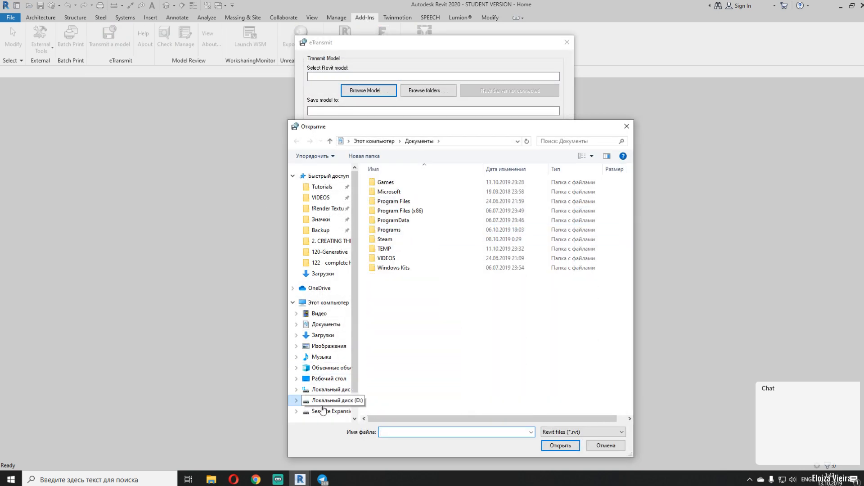
click(330, 411)
click(331, 262)
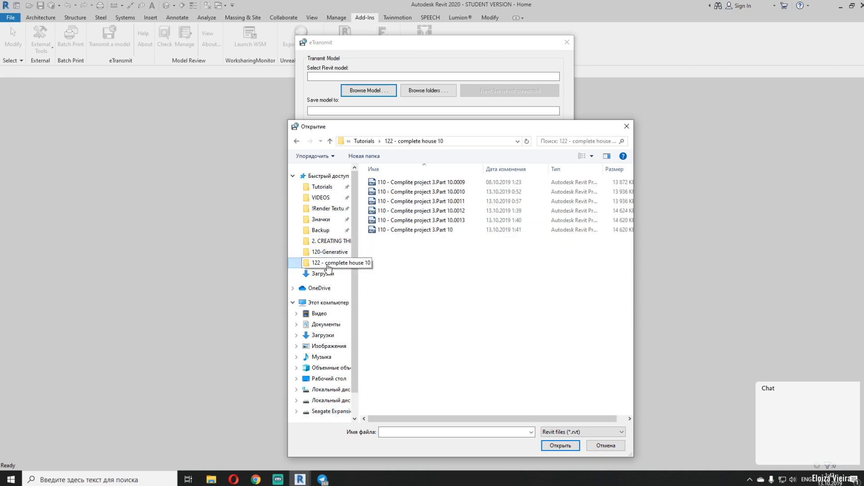
click(430, 229)
click(551, 444)
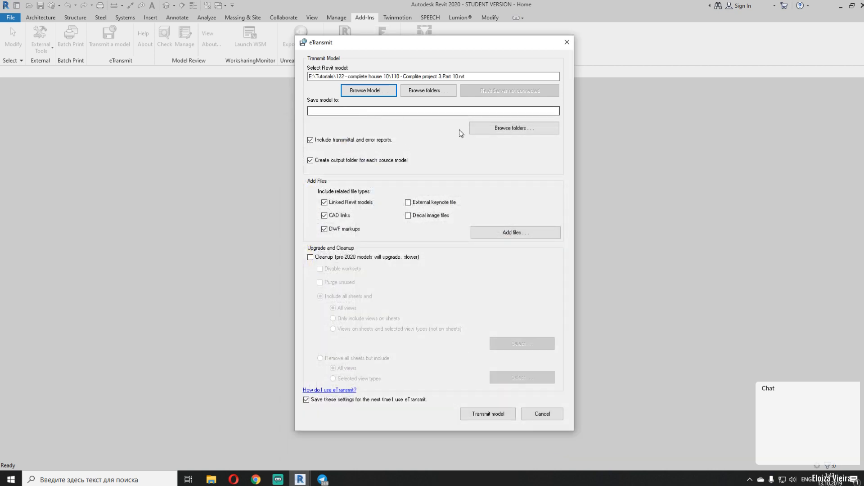
Create a desktop folder named "For my subs" and set it as the save location for the transmitted model
click(480, 132)
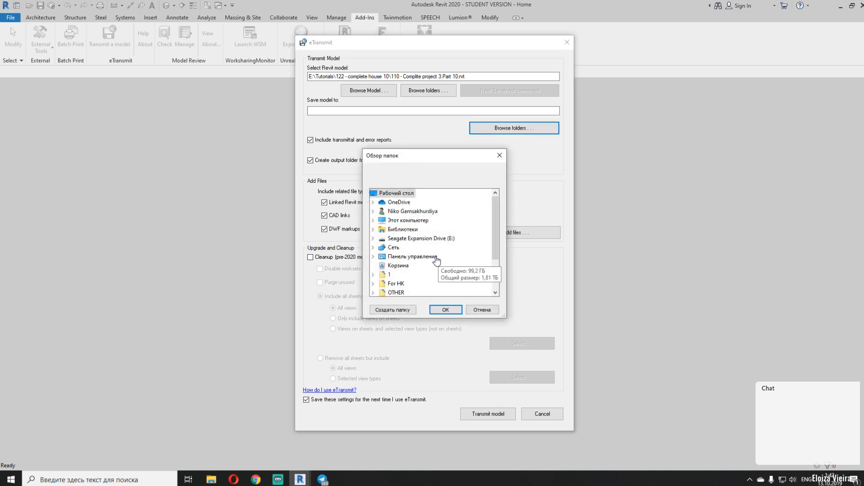
scroll(450, 252, down, 2)
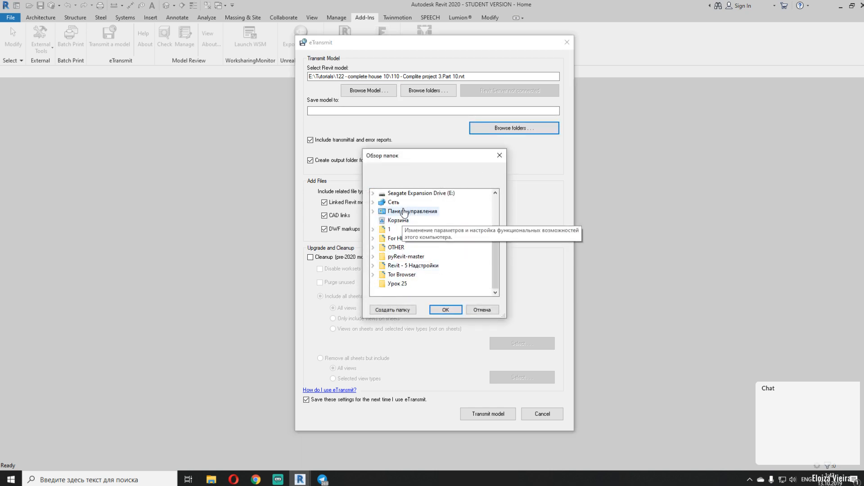
scroll(405, 216, up, 2)
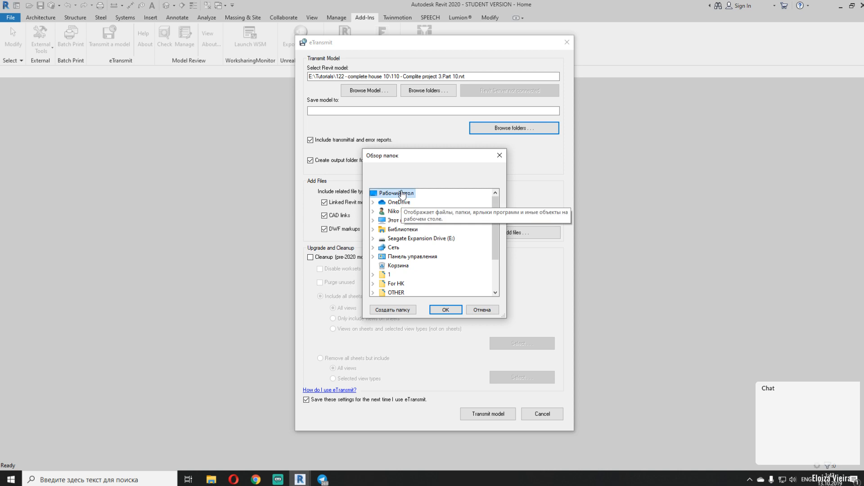
click(393, 312)
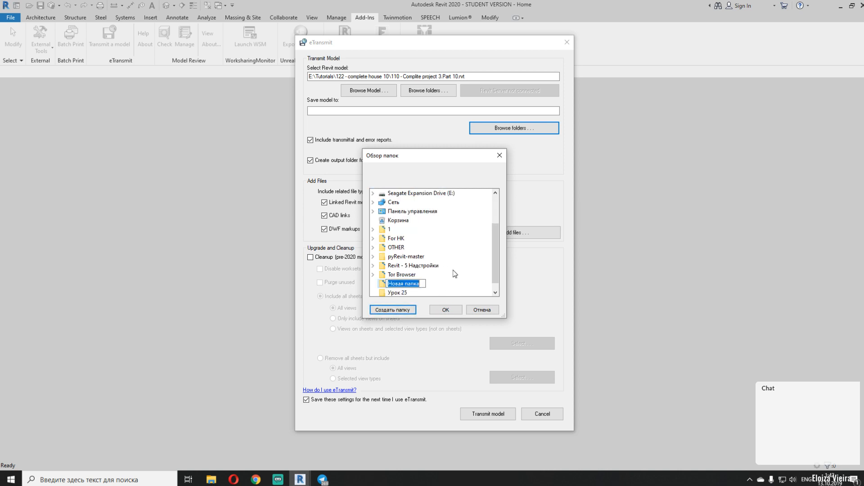
text(For)
key(Return)
click(446, 309)
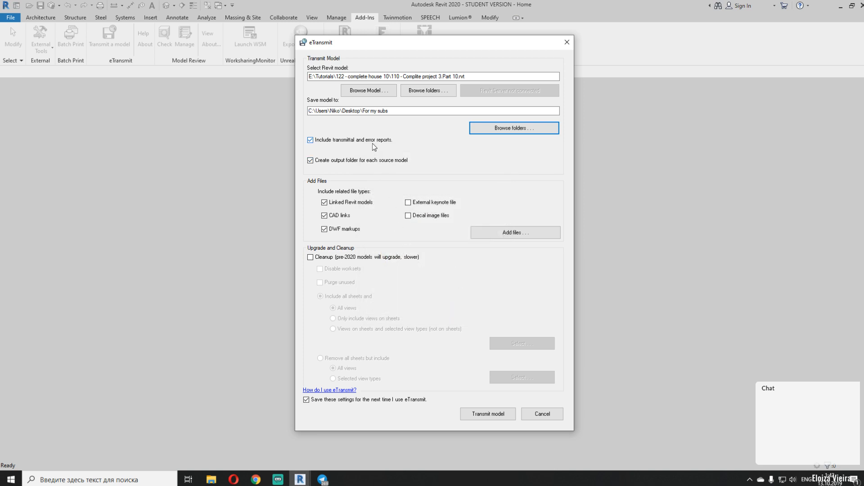
Exclude the transmittal and error reports, CAD links and DWF markups from the transmittal
click(369, 143)
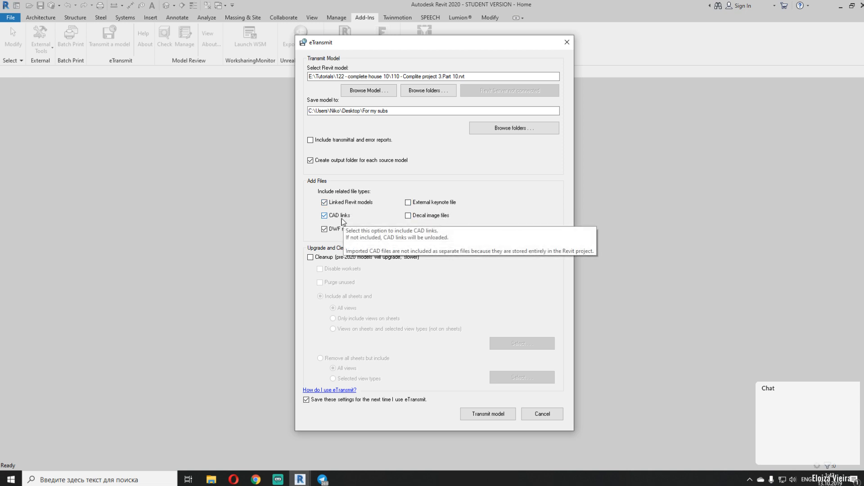
click(343, 219)
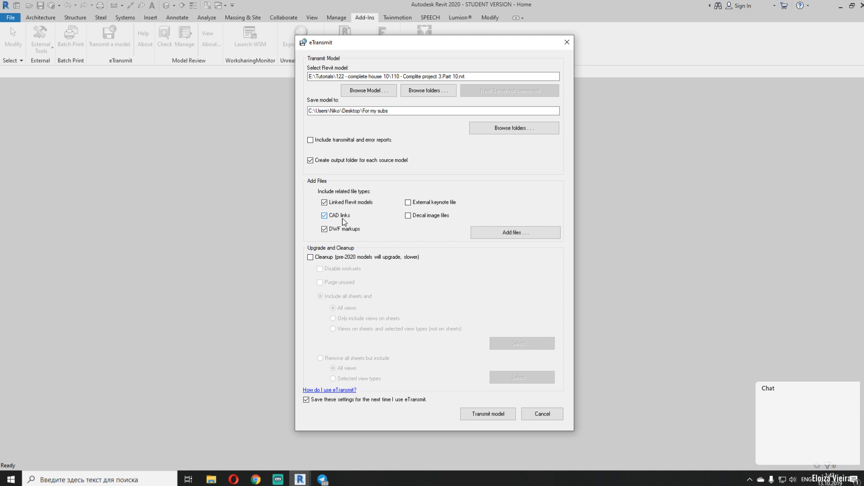
click(342, 220)
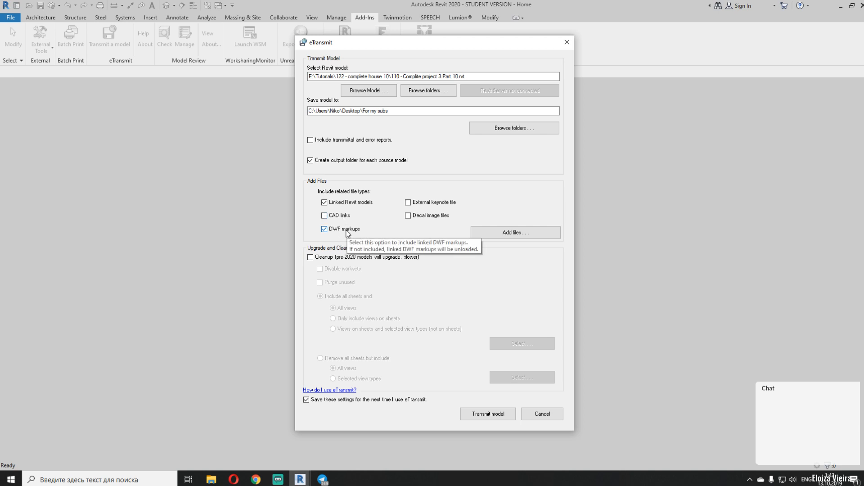
click(346, 231)
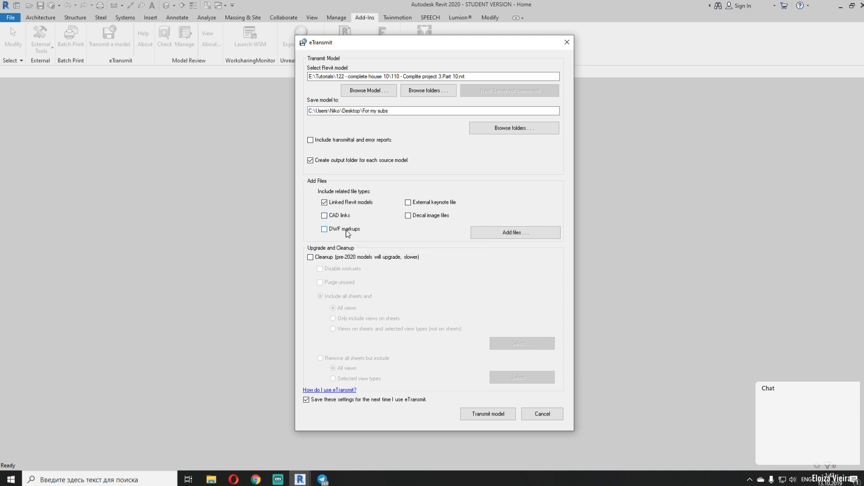
Enable Cleanup for the transmitted model and remove all sheets while including only selected view types
click(334, 260)
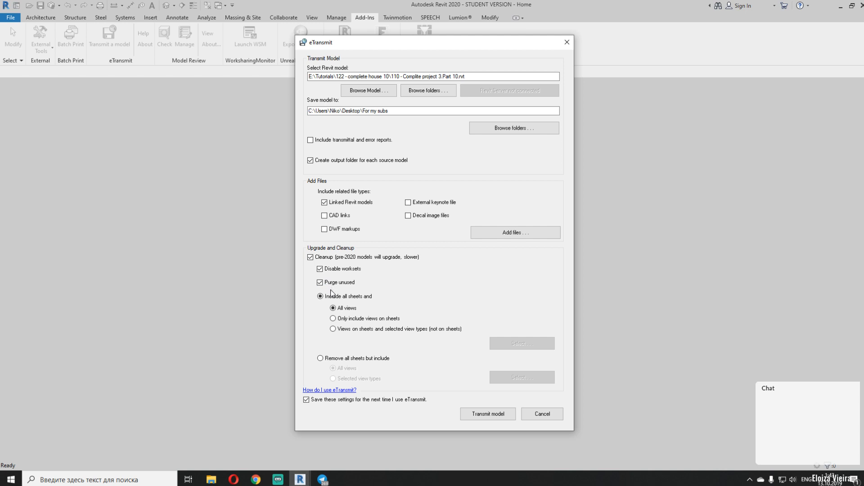
click(332, 361)
click(341, 379)
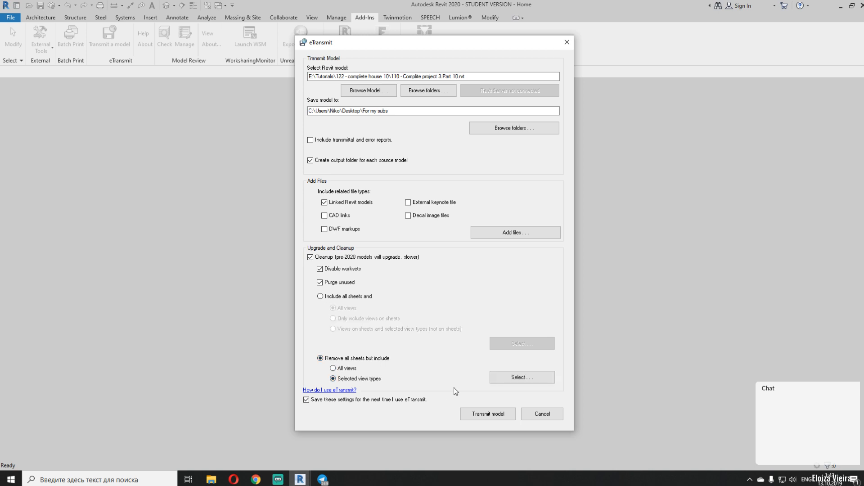
Limit the transmitted view types to 3D Views, Area Plans, Ceiling Plans, Detail Views, Drafting Views, Elevations, Floor Plans and Schedules
click(512, 380)
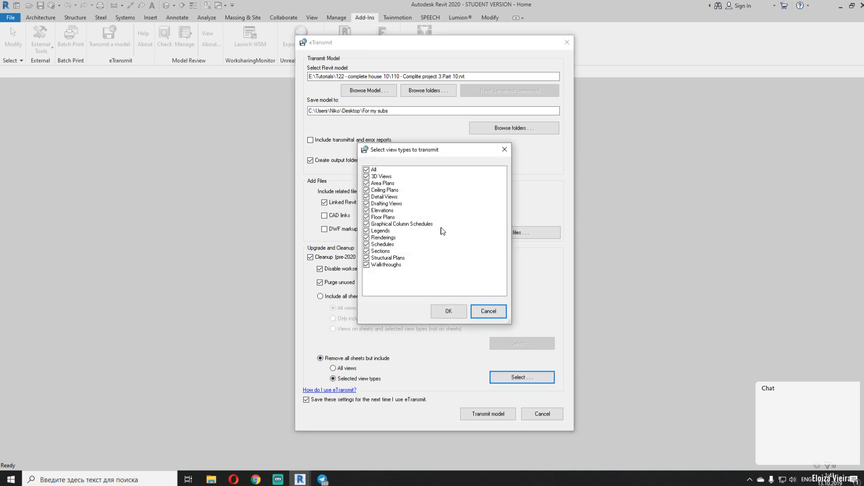
click(366, 170)
click(367, 176)
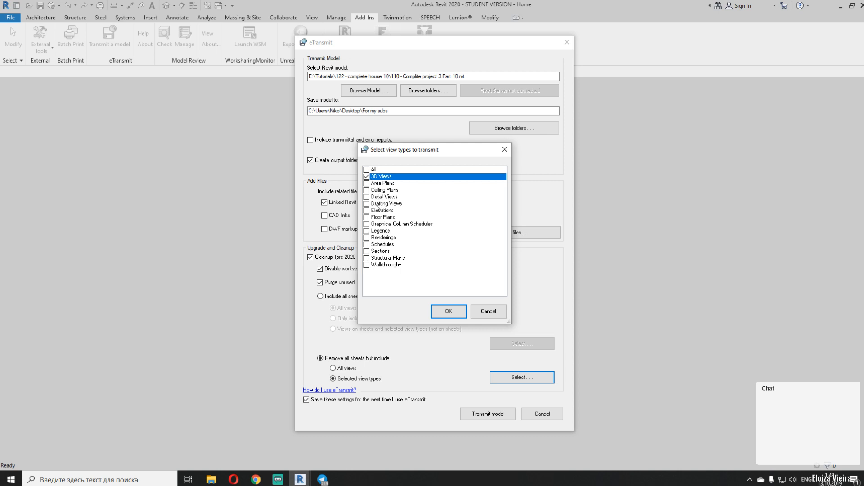
click(367, 184)
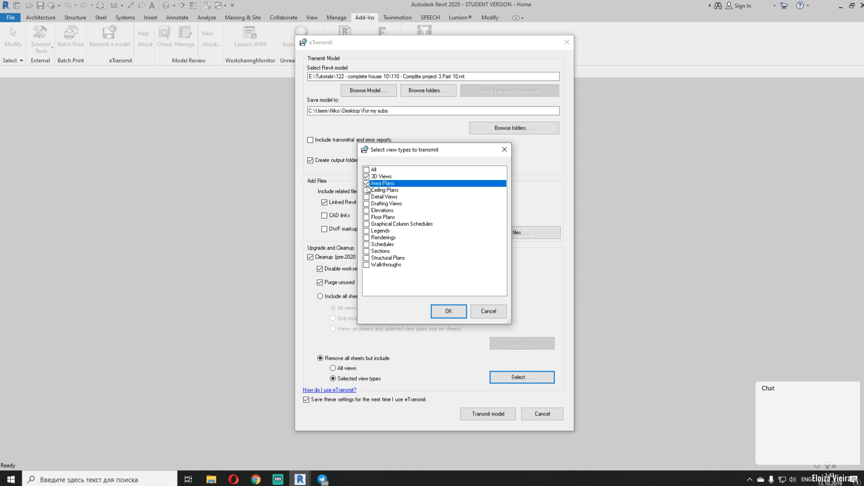
click(367, 191)
click(367, 198)
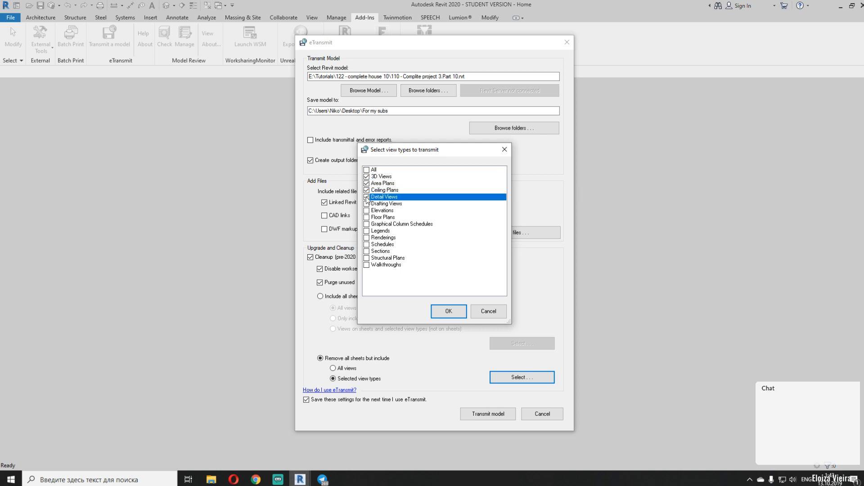
click(367, 203)
click(367, 211)
click(367, 217)
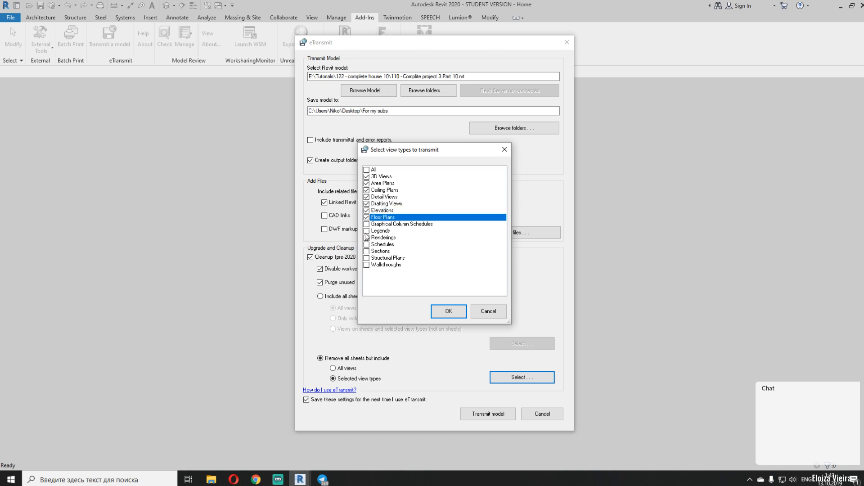
click(368, 245)
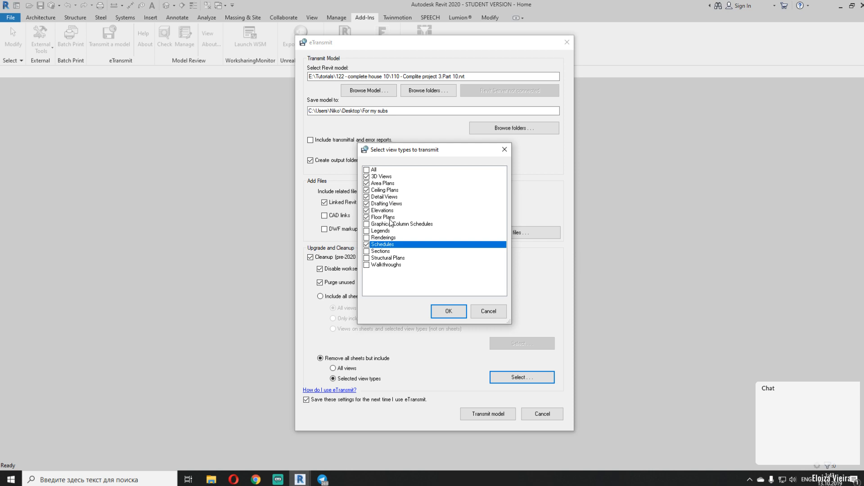
Add Legends and Sections to the transmitted view types, then transmit the model
drag(403, 153, 453, 139)
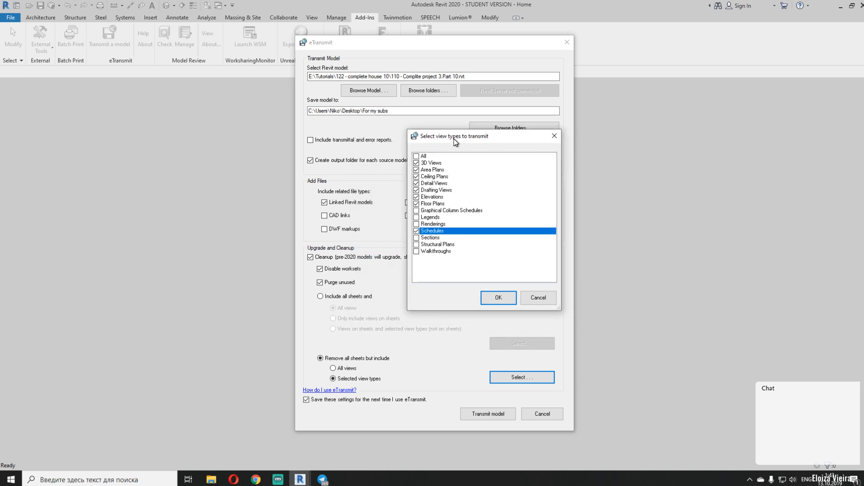
click(415, 218)
click(415, 218)
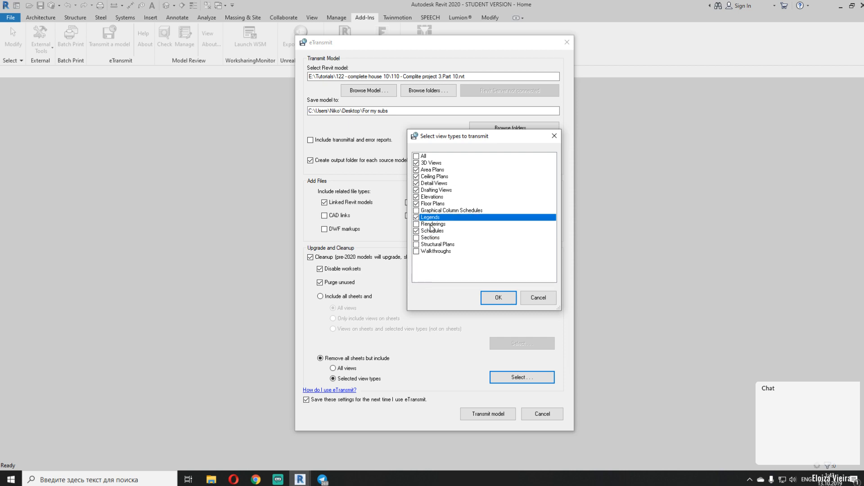
click(416, 238)
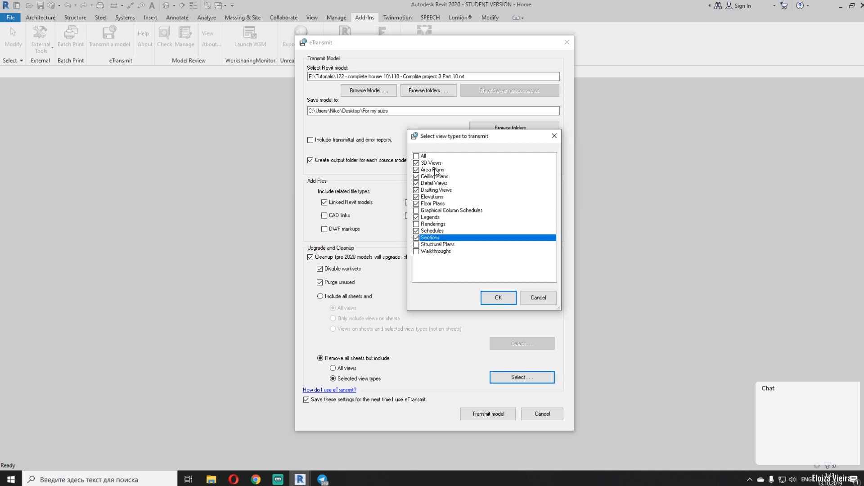
click(499, 297)
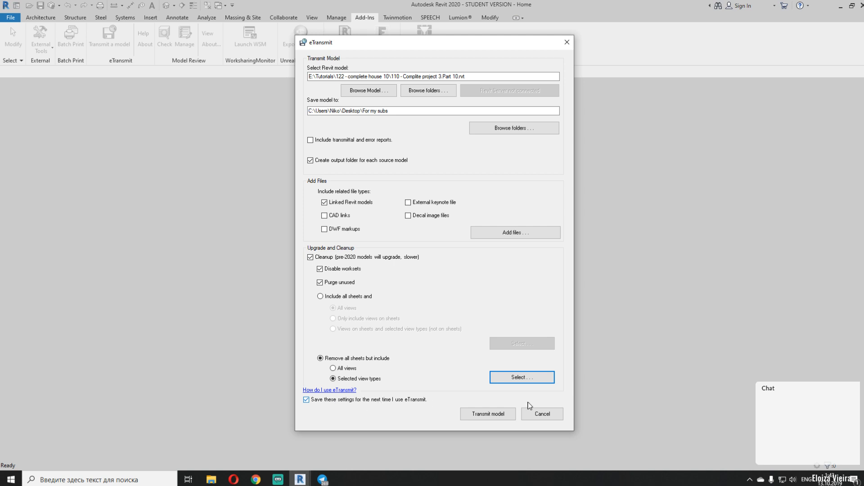
click(505, 413)
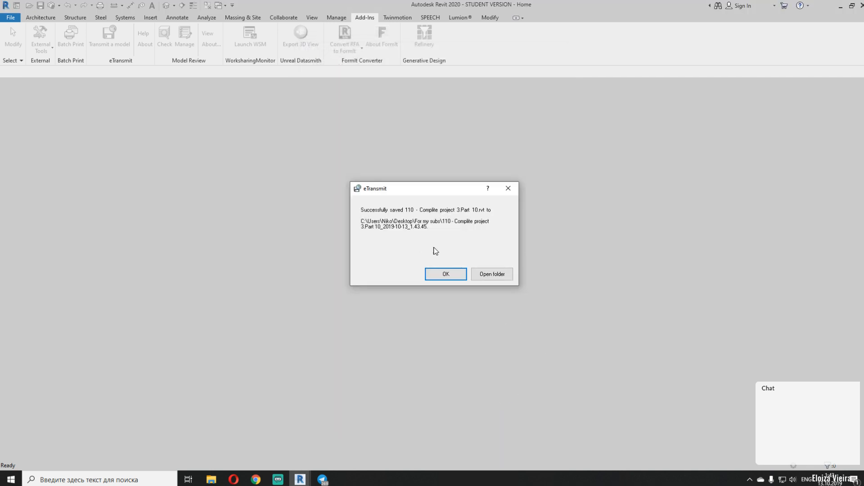
click(445, 274)
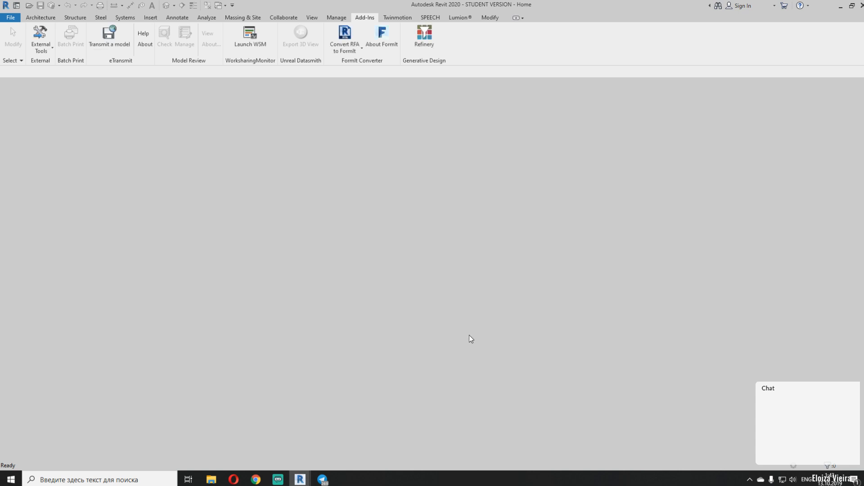
Open the transmitted 110 - Complite project 3.Part 10 model from the For my subs desktop folder in Revit and close the Dynamo window
click(15, 19)
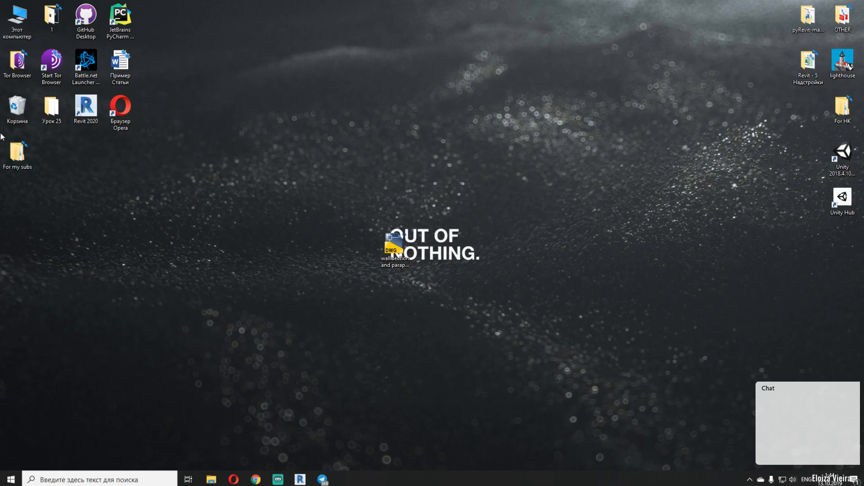
double_click(17, 153)
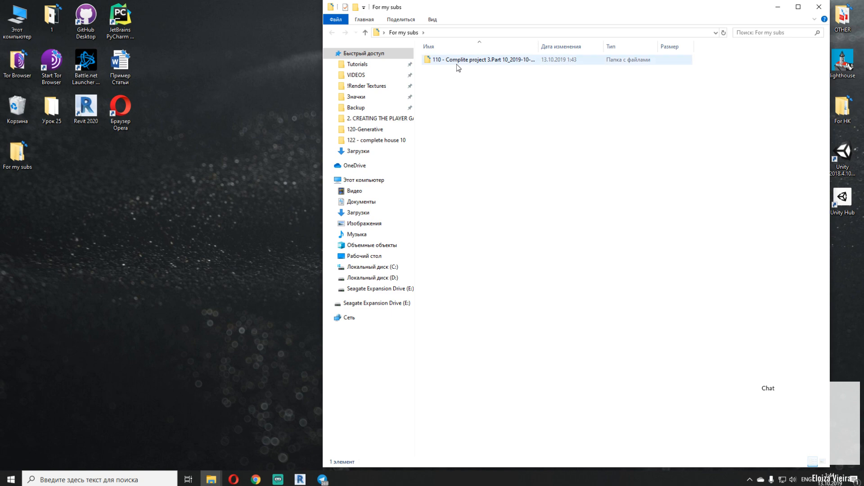
double_click(456, 63)
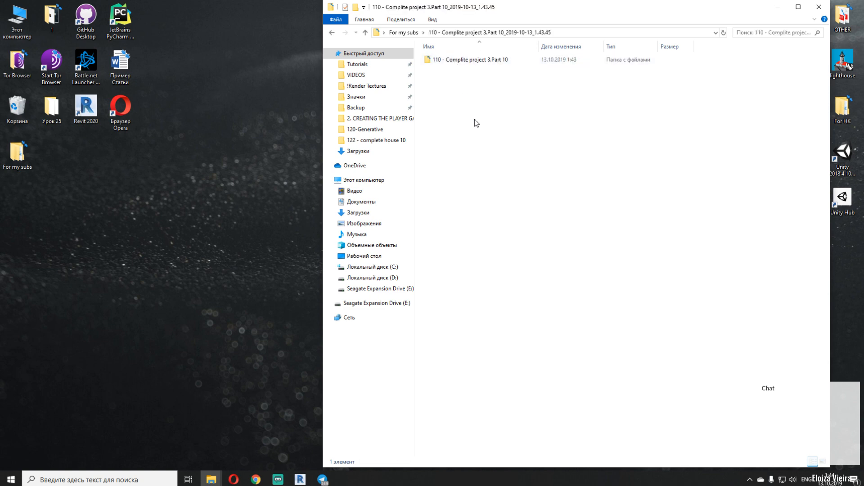
double_click(468, 61)
click(471, 60)
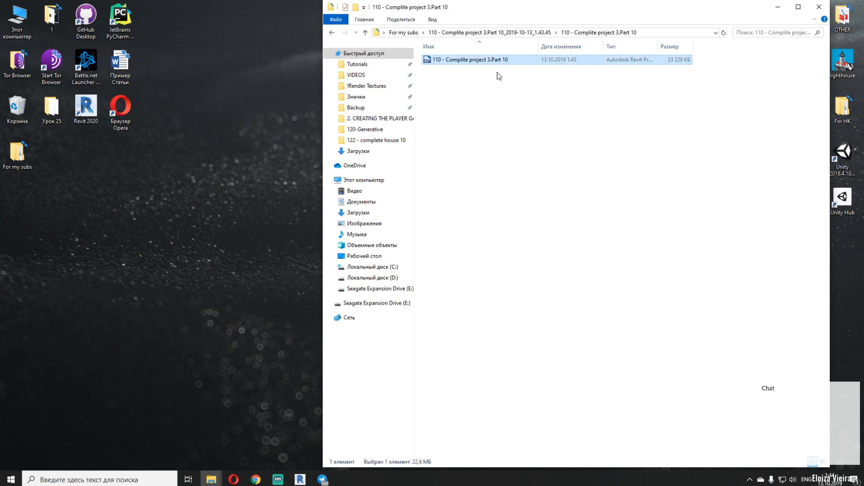
drag(464, 62, 660, 273)
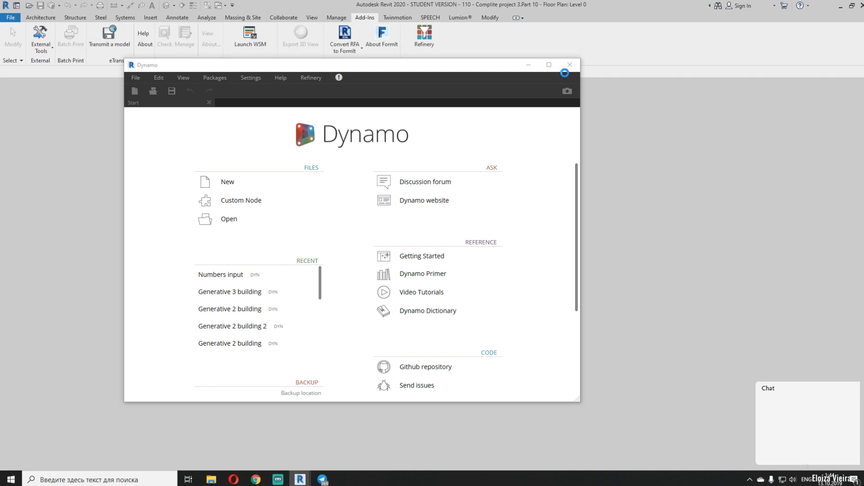
click(572, 65)
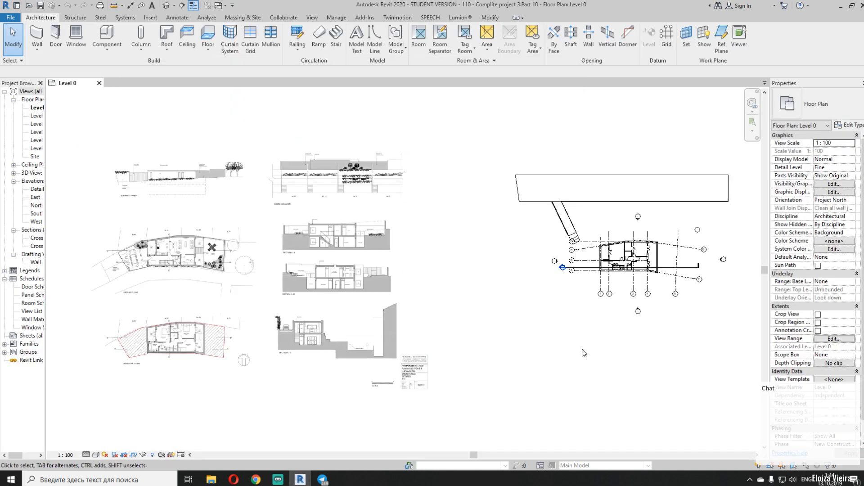
Try to delete the raster image of the proposed plans, sections and elevations from the Level 0 floor plan
middle_drag(523, 309, 562, 297)
click(394, 290)
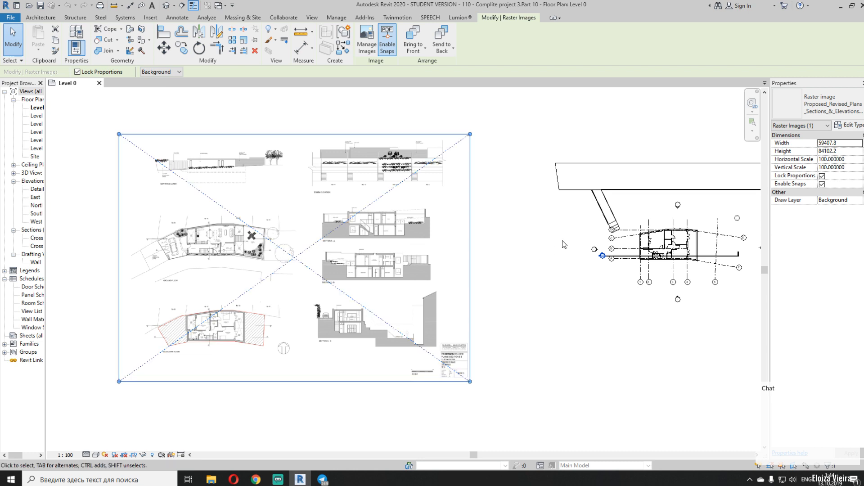
key(Delete)
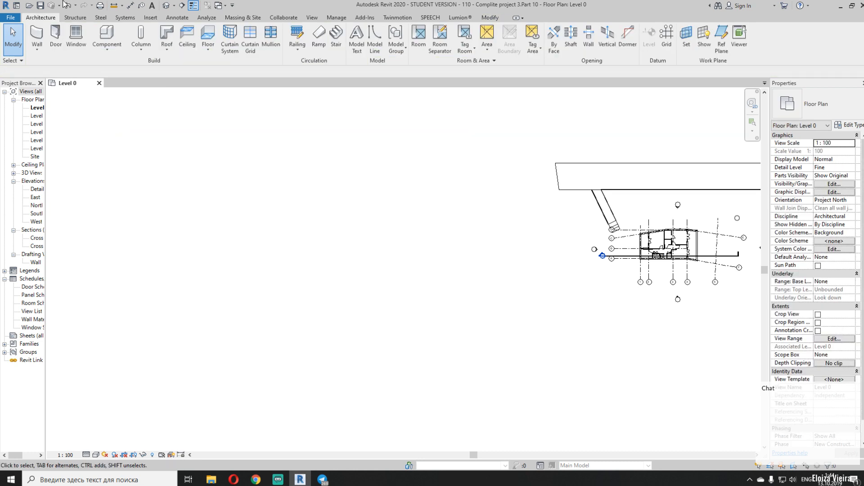
Widen the Project Browser and collapse its Schedules/Quantities group to review the views kept in the transmitted model
drag(45, 176, 166, 176)
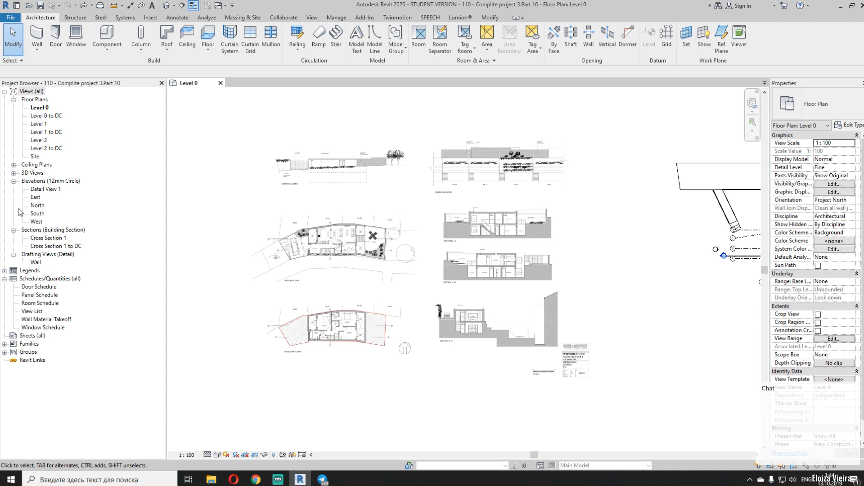
click(5, 282)
click(4, 279)
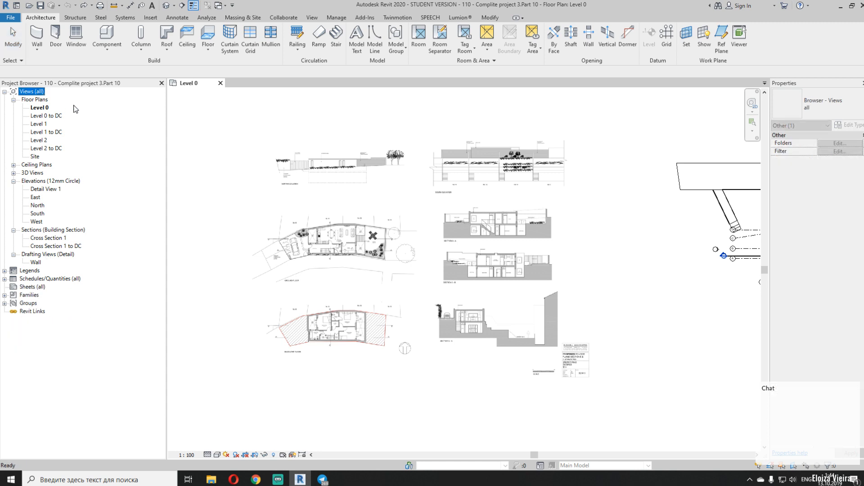
click(228, 158)
Open the Telegram group chat, move its window aside and select the folder path of the transmitted model in File Explorer
click(841, 5)
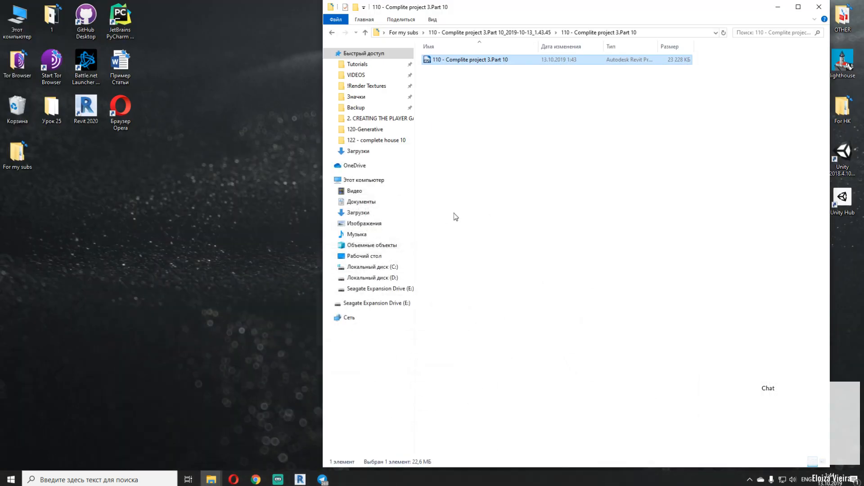
click(323, 479)
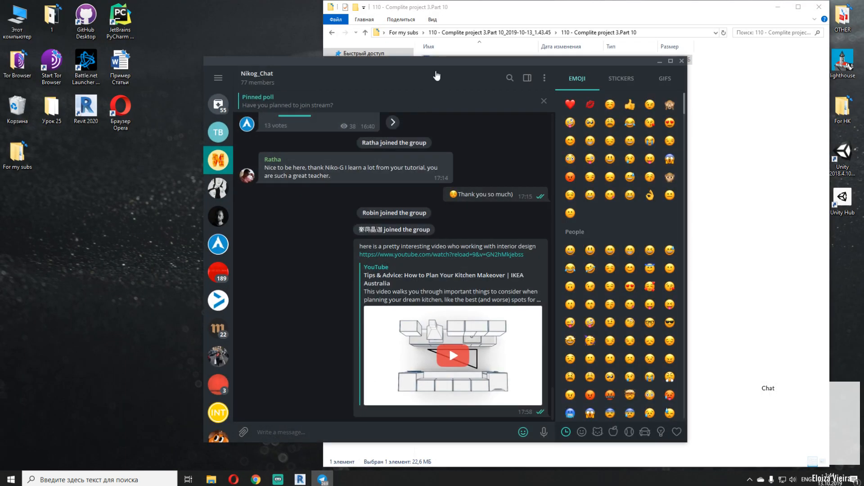
click(397, 85)
key(Escape)
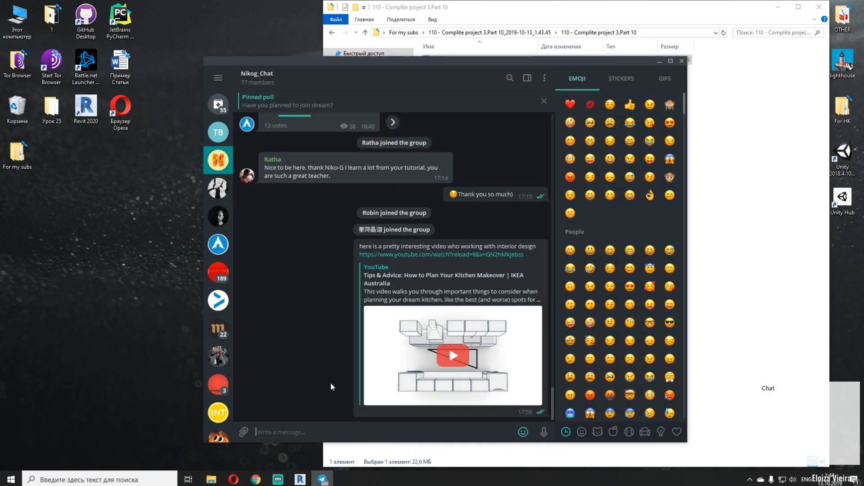
drag(436, 62, 543, 77)
click(653, 34)
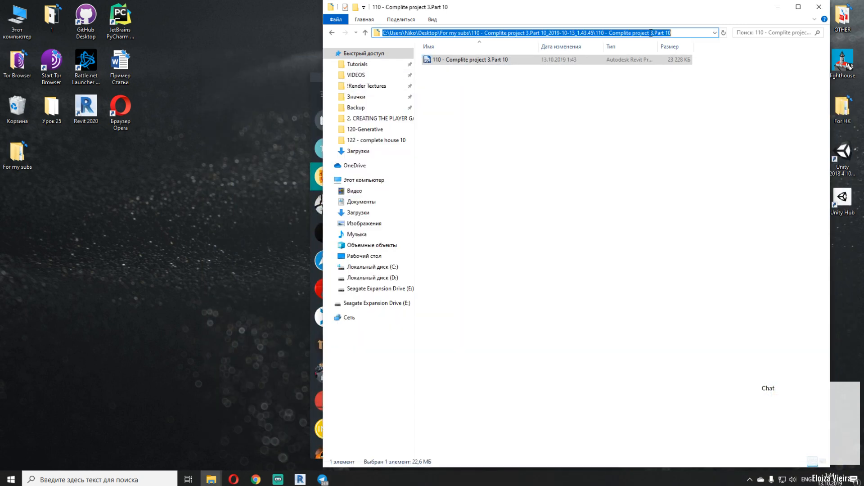
Send 110 - Complite project 3.Part 10.rvt to the Telegram group chat with the caption "Complete project 4, Full model"
click(328, 480)
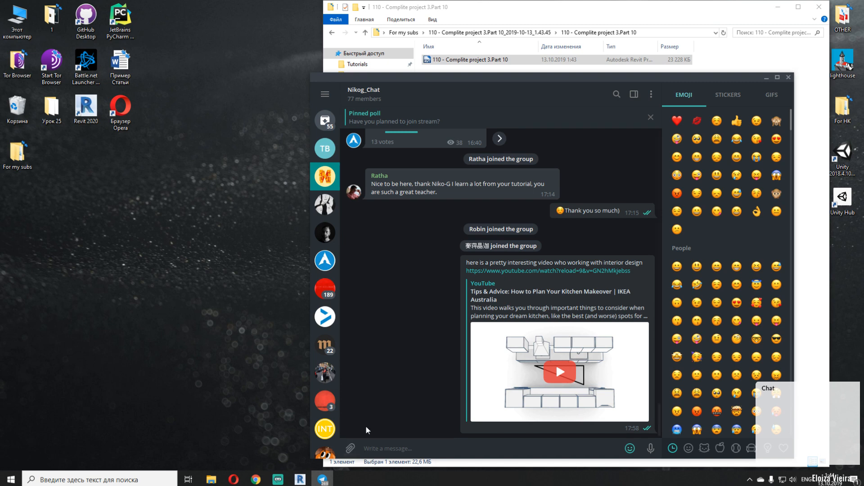
click(350, 448)
text(For my subs\110 - Complite project 3.Part 10_2019-10-13_1.43.45\110 - Complite project 3.Part 10)
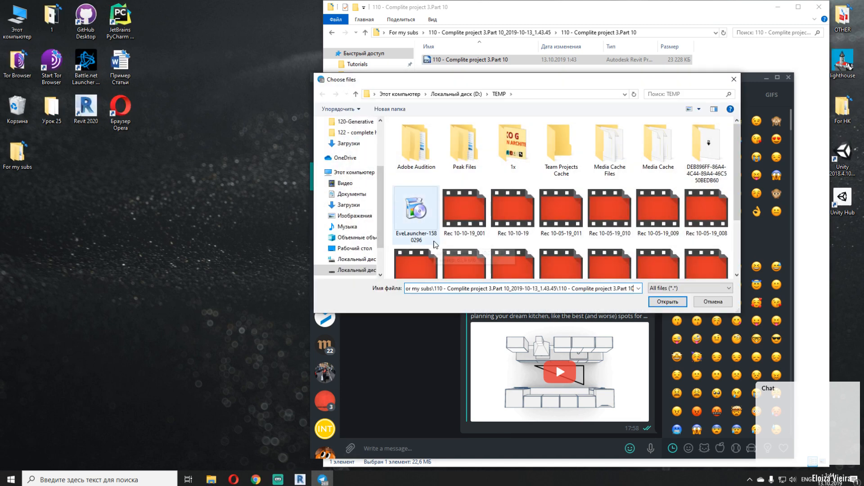
key(Return)
click(438, 138)
click(655, 304)
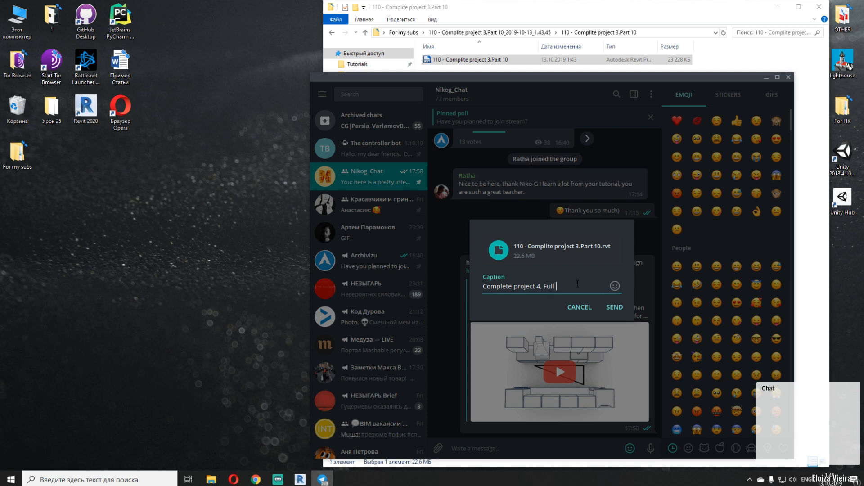
key(Return)
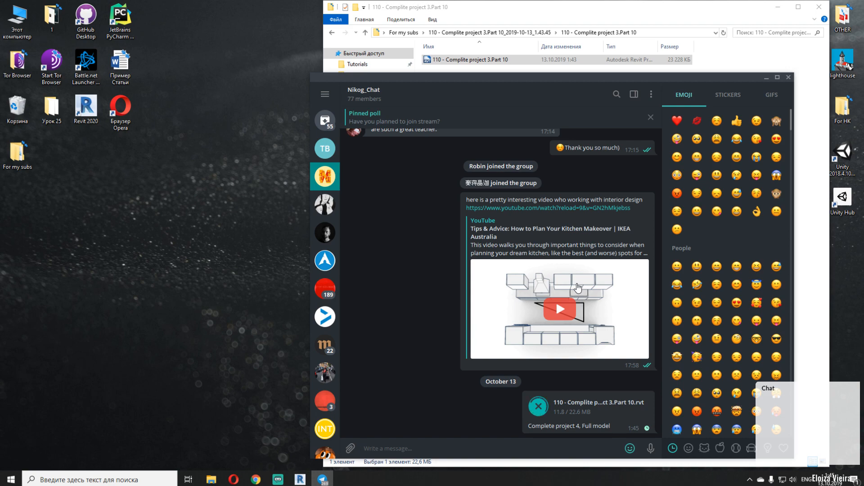
Switch to the Opera browser and view the LinkedIn feed
click(235, 480)
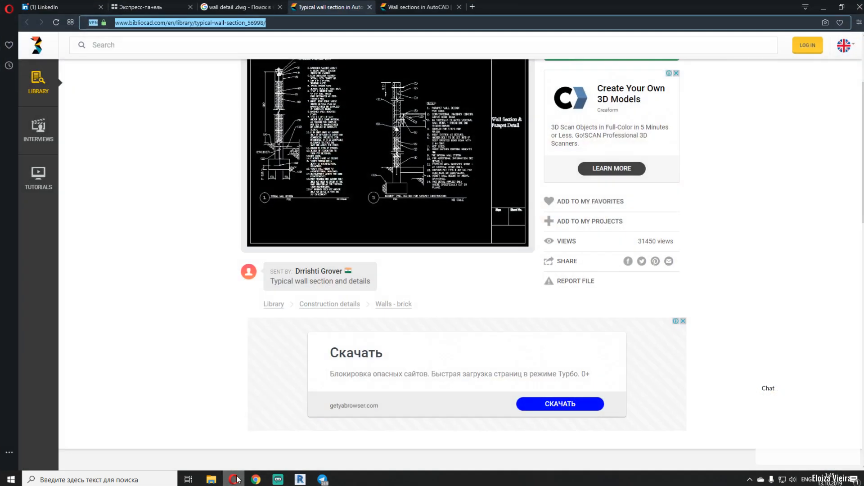
click(372, 4)
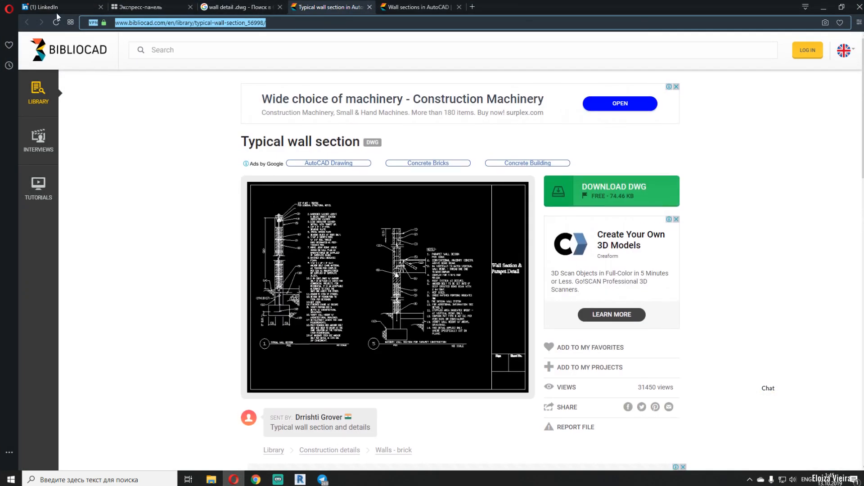
click(54, 10)
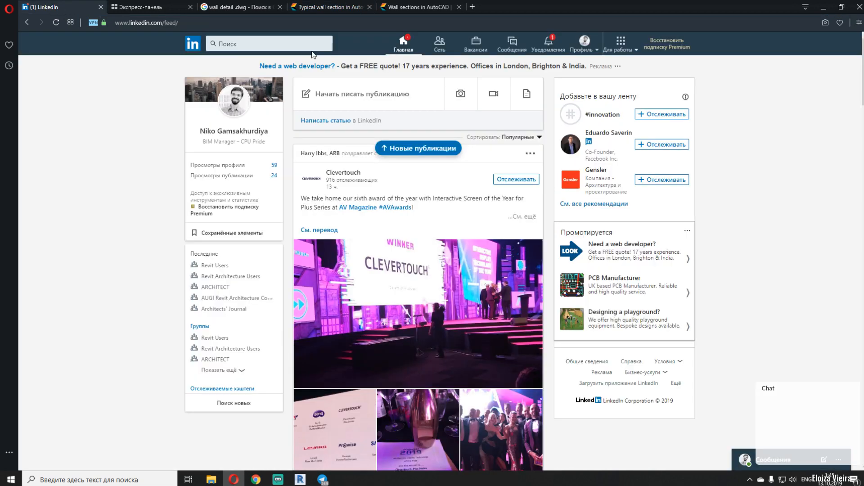
click(824, 7)
Switch back to Revit and examine the ground floor plan in the raster image on Level 0
click(299, 479)
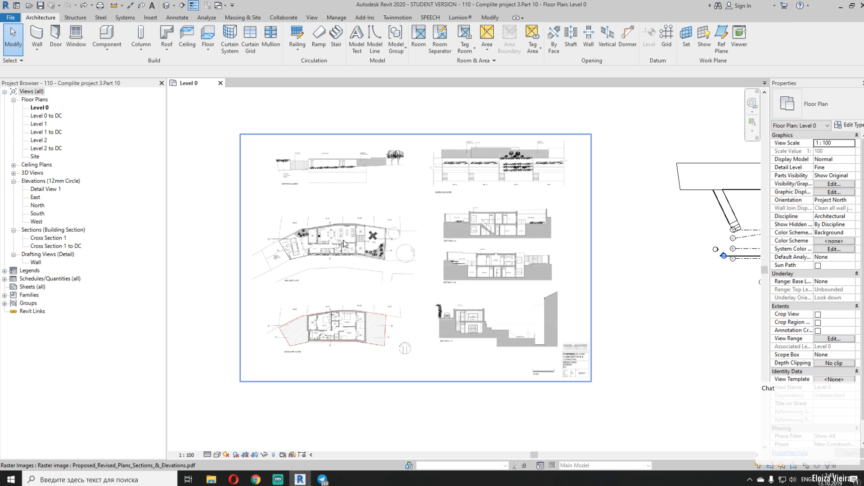
scroll(344, 240, up, 3)
middle_drag(480, 255, 515, 226)
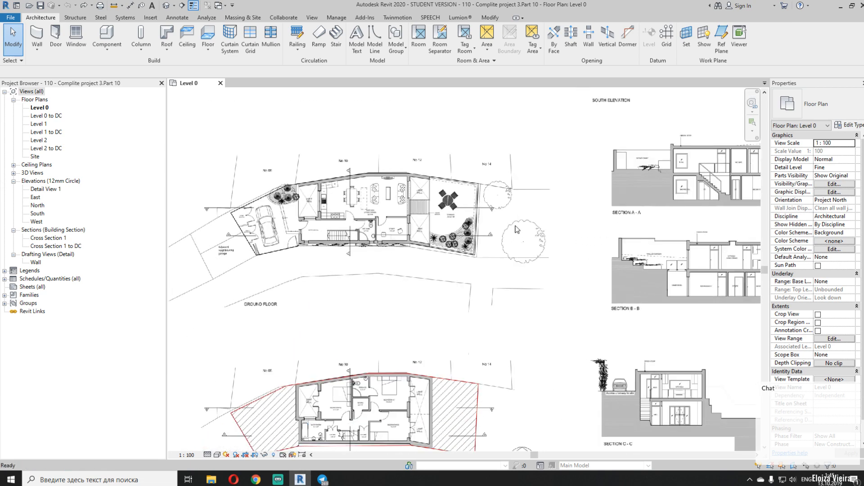
Examine the Section A-A, B-B and C-C drawings and the South Elevation in the raster image on Level 0
middle_drag(544, 280, 382, 207)
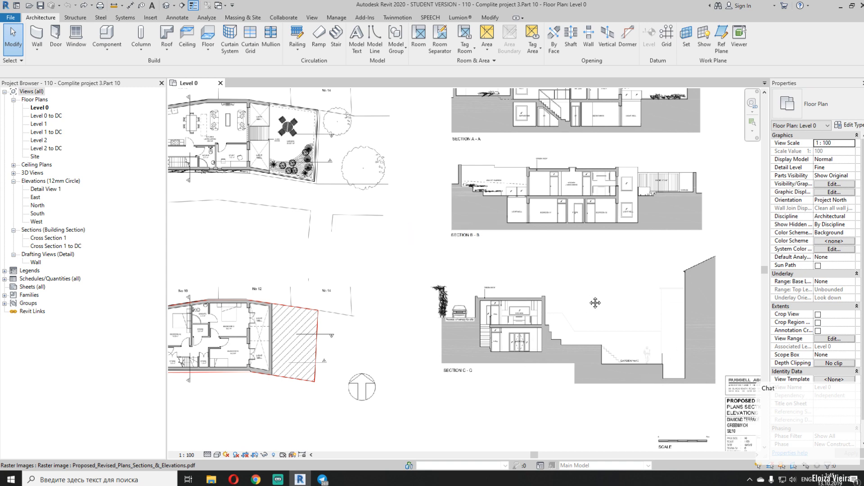
middle_drag(594, 303, 568, 375)
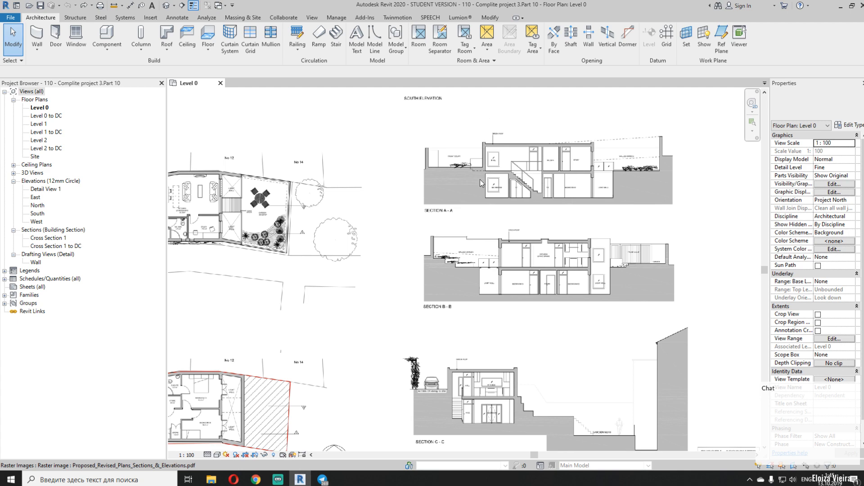
middle_drag(430, 252, 441, 451)
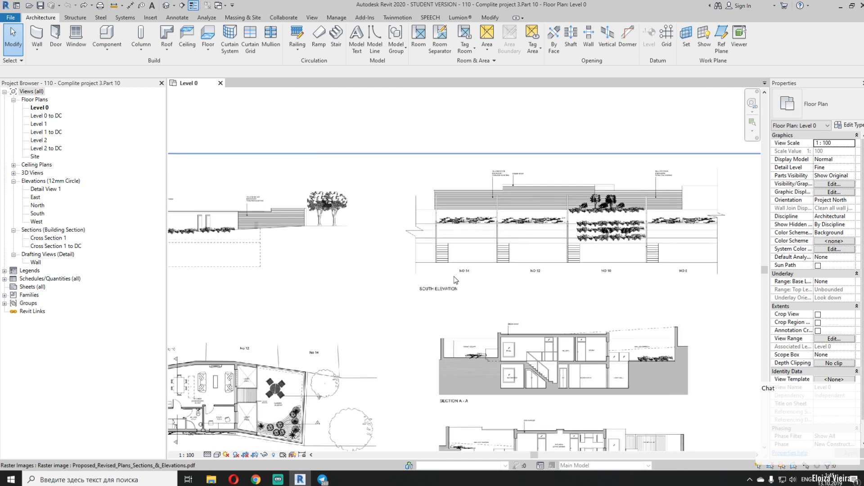
scroll(454, 276, down, 1)
scroll(454, 276, down, 1)
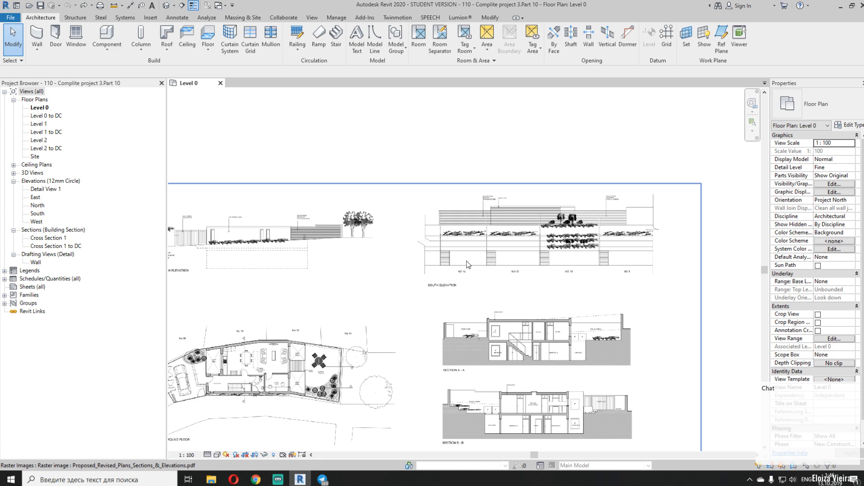
View the Telegram group chat with the shared model, and switch to Streamlabs OBS
click(322, 480)
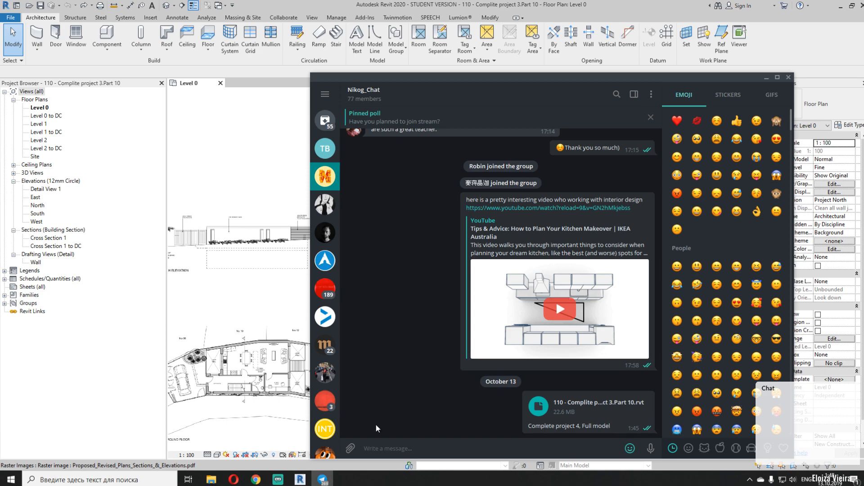
click(278, 480)
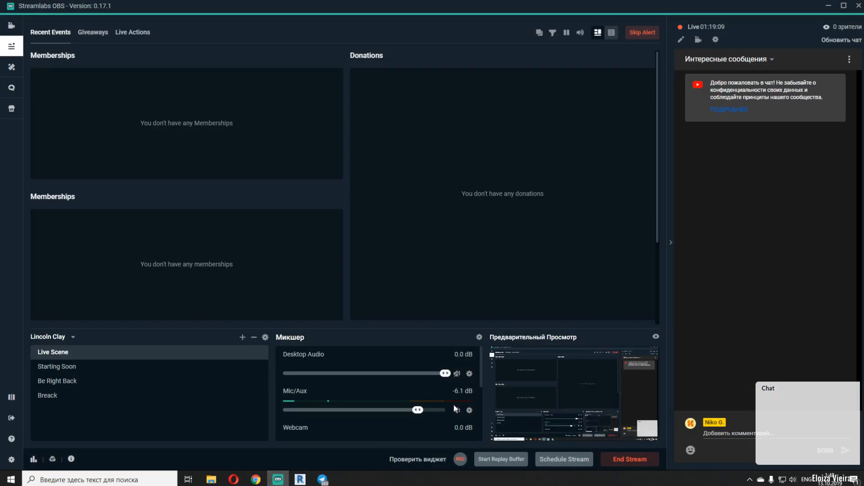